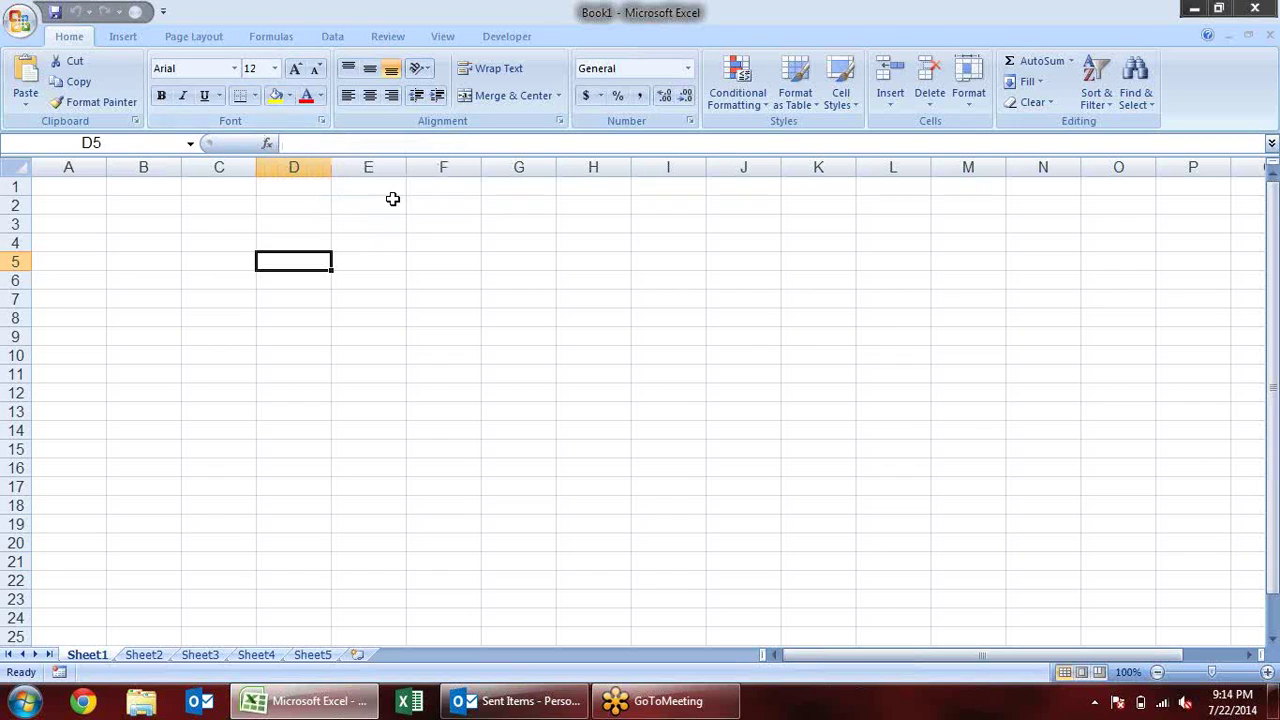
Step: Select cell E2 and submit 'temp' in the Windows Run dialog
click(392, 200)
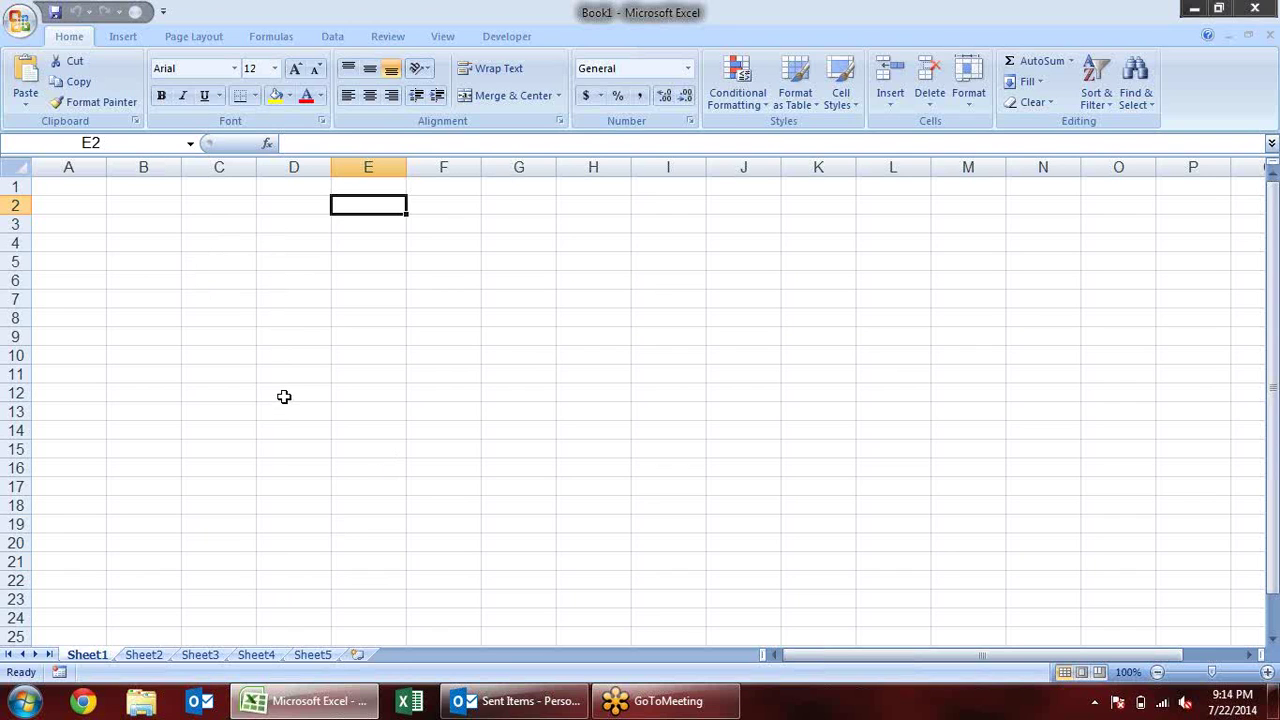
key(super+r)
text(temp)
key(Return)
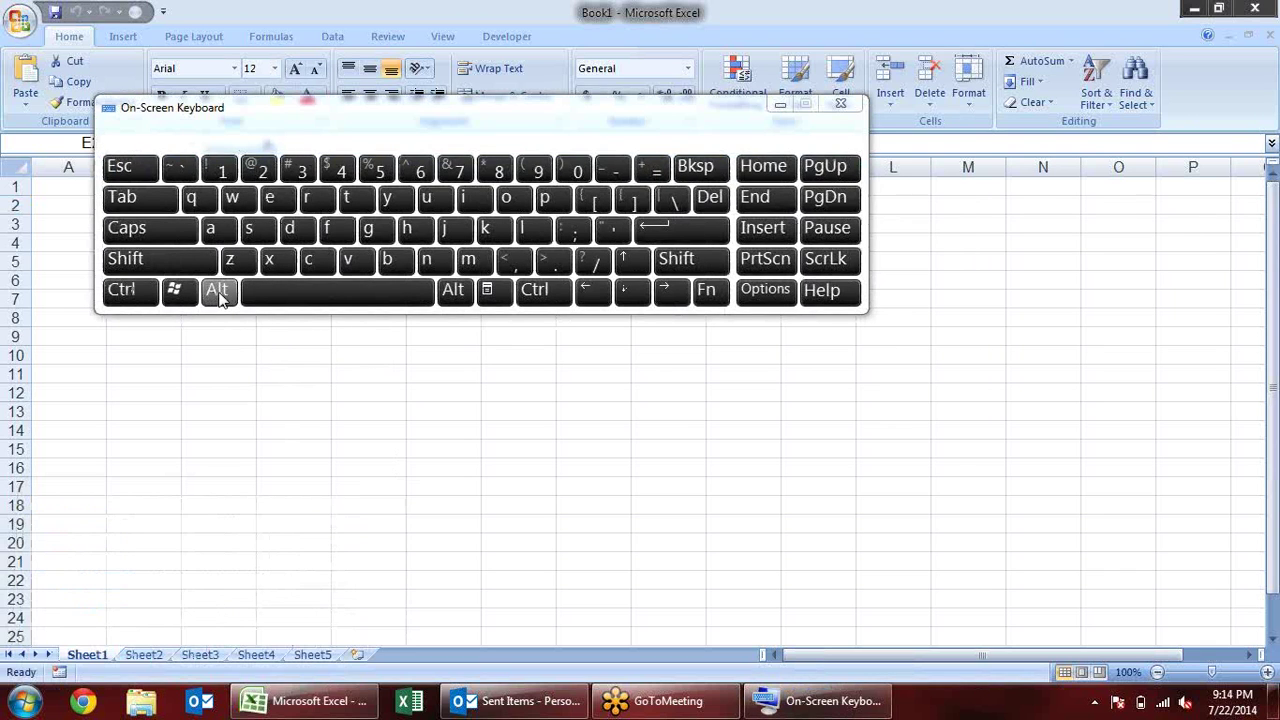
Step: Move and close the On-Screen Keyboard, then display Excel's ribbon KeyTips with Alt
click(218, 290)
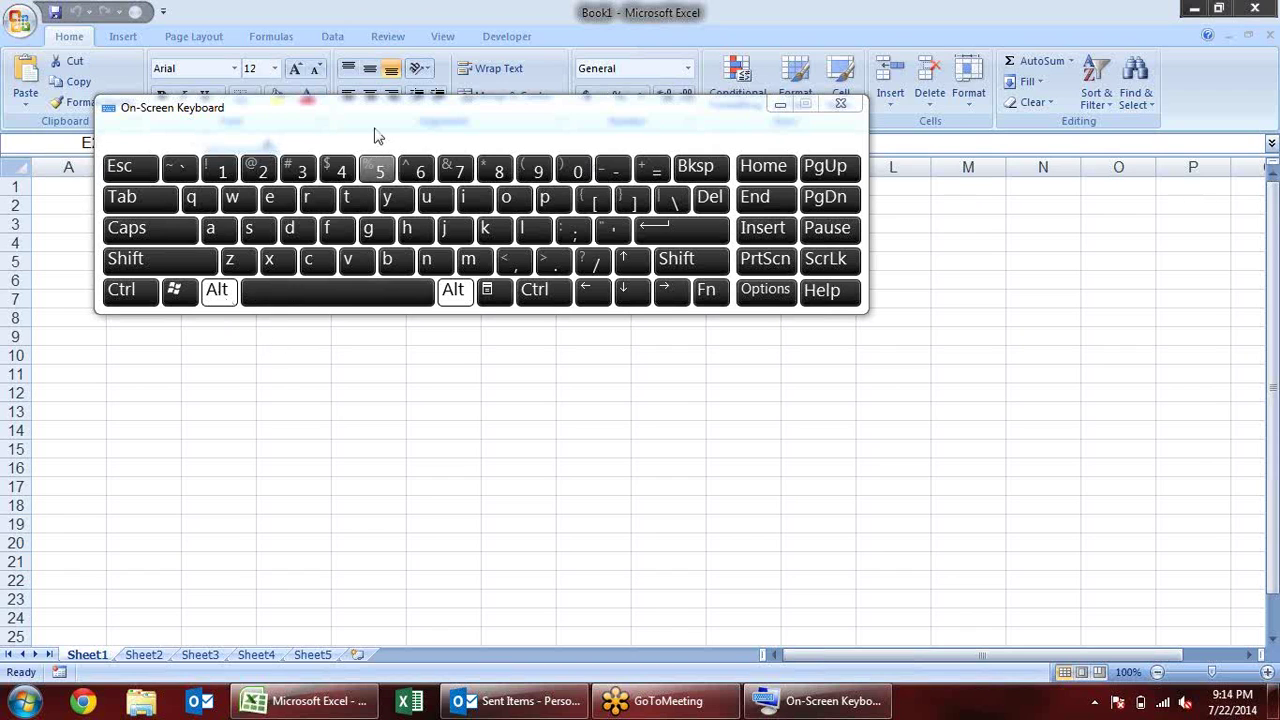
drag(365, 129, 395, 265)
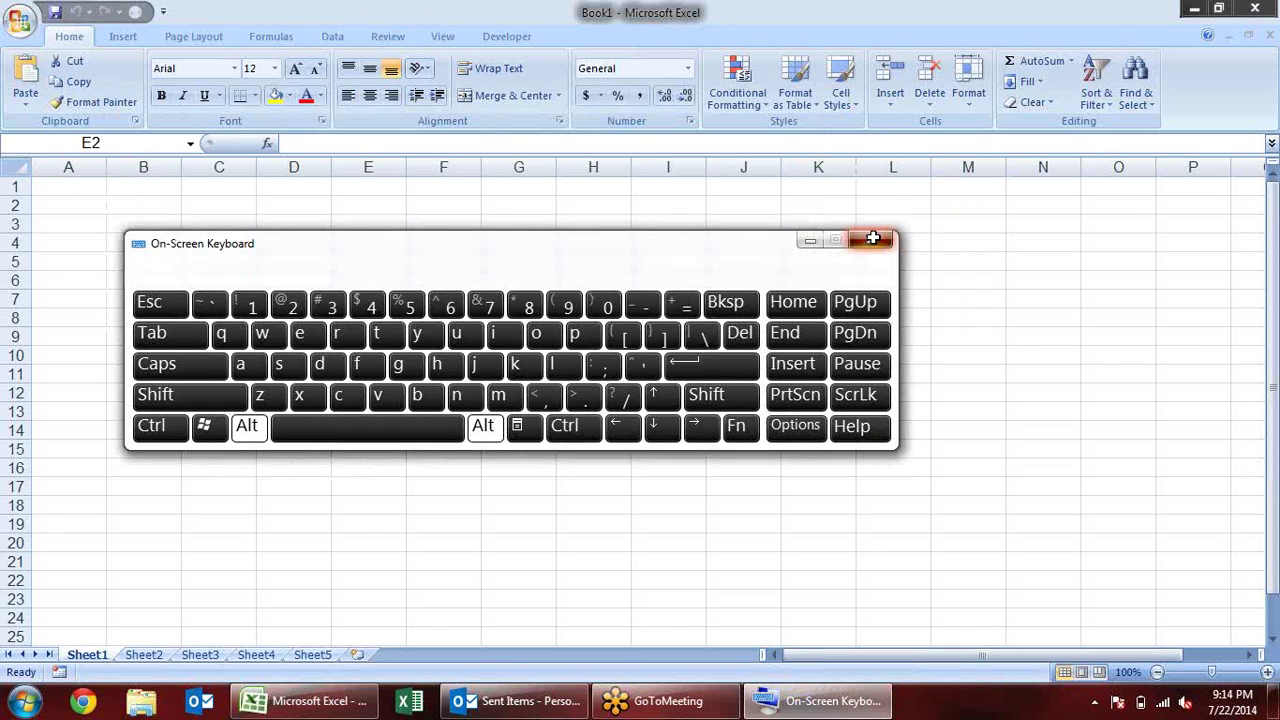
click(871, 240)
key(alt)
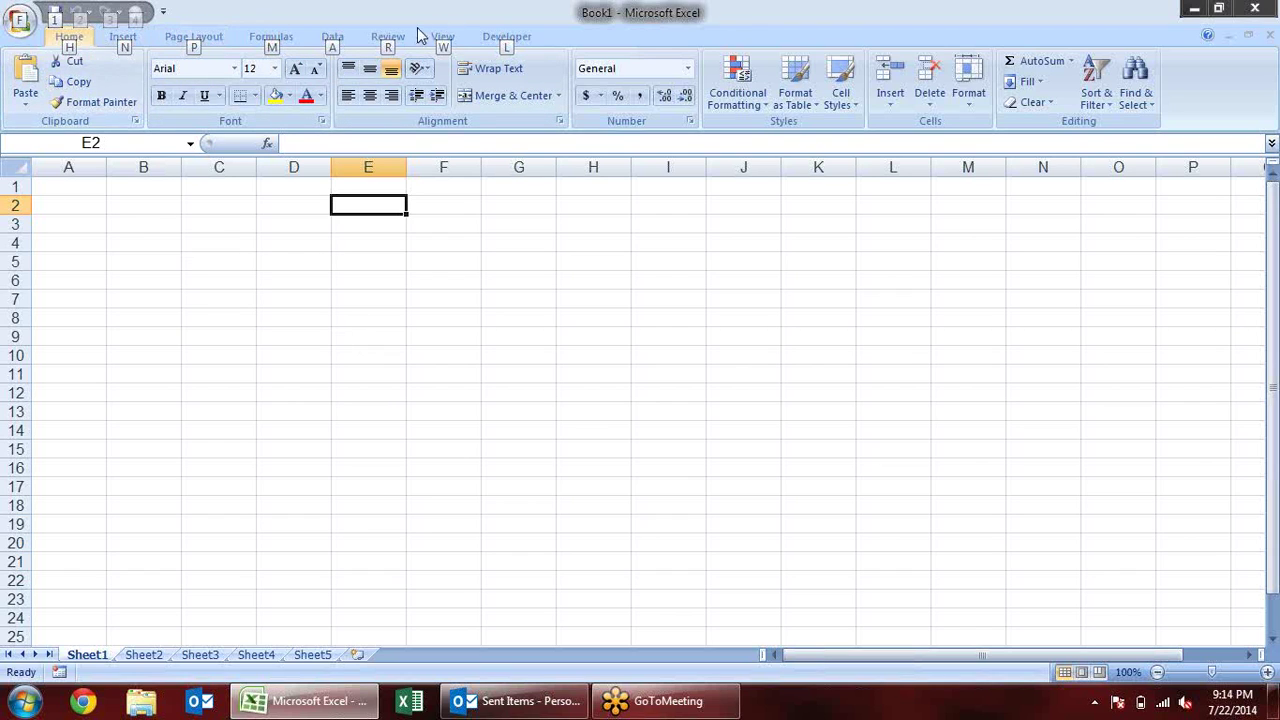
Step: Select D4:F12, then C2, and browse the border options without applying any
drag(272, 240, 463, 401)
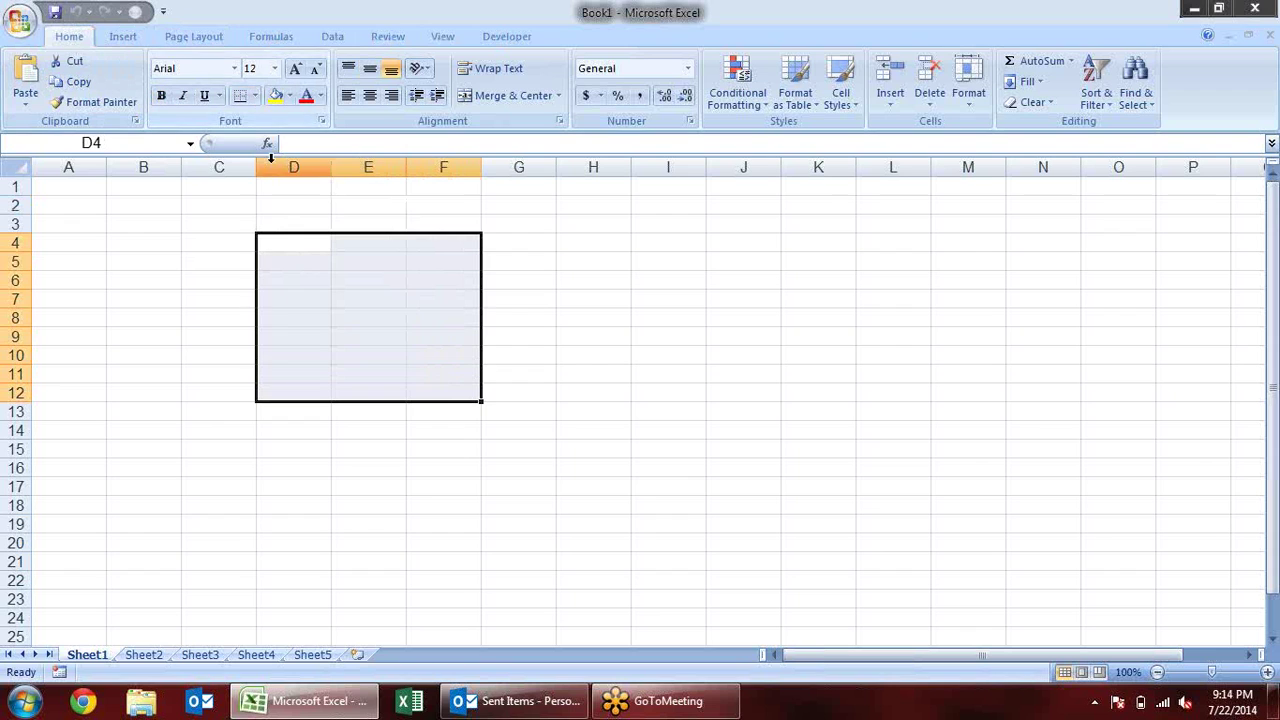
click(228, 212)
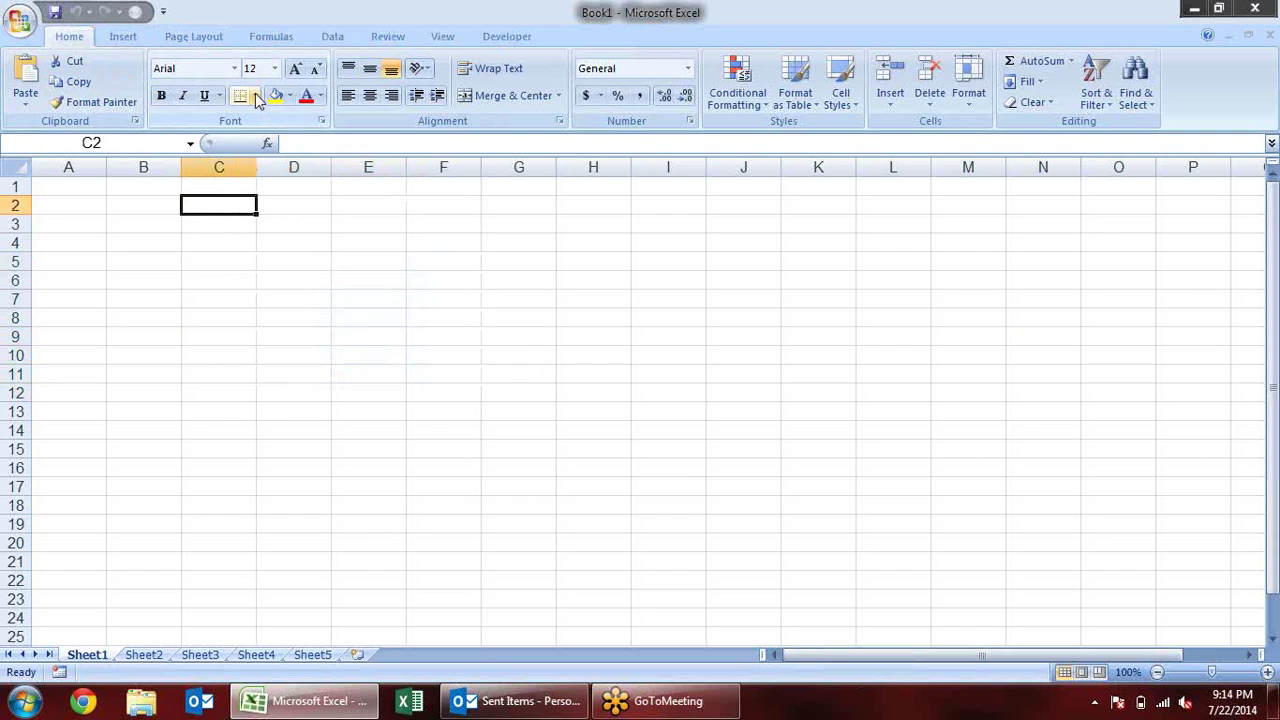
click(256, 96)
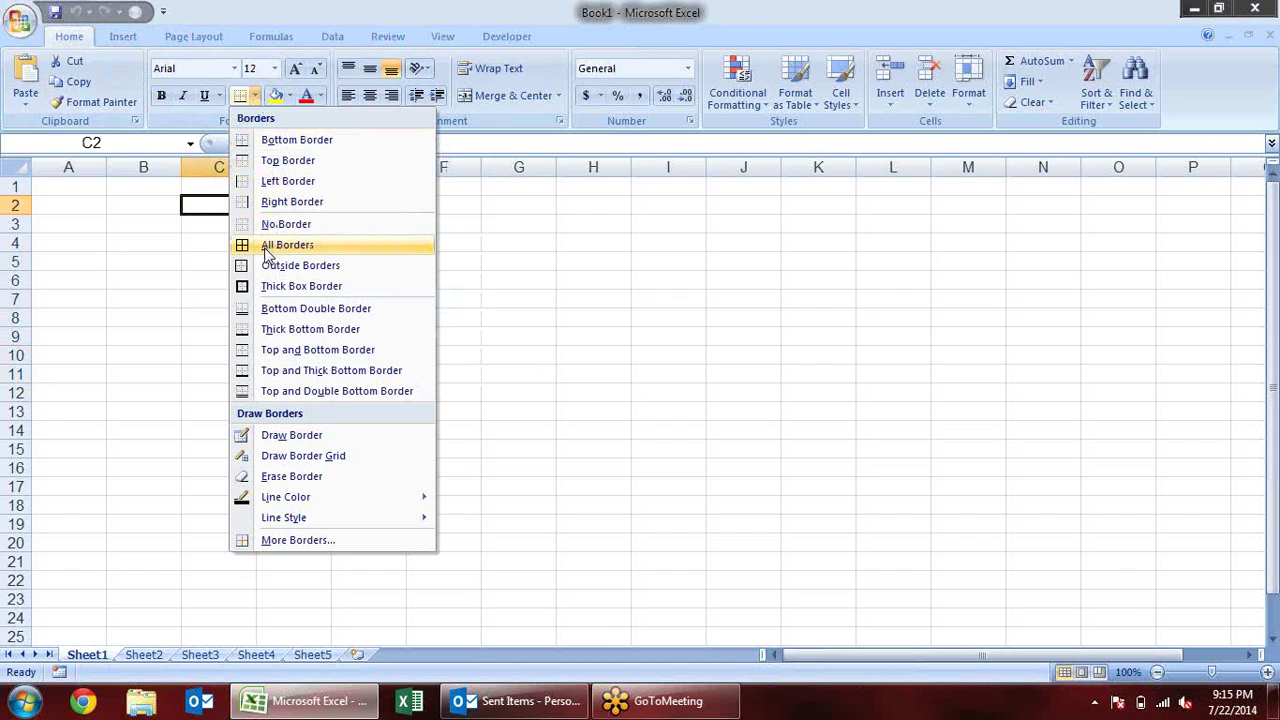
click(494, 263)
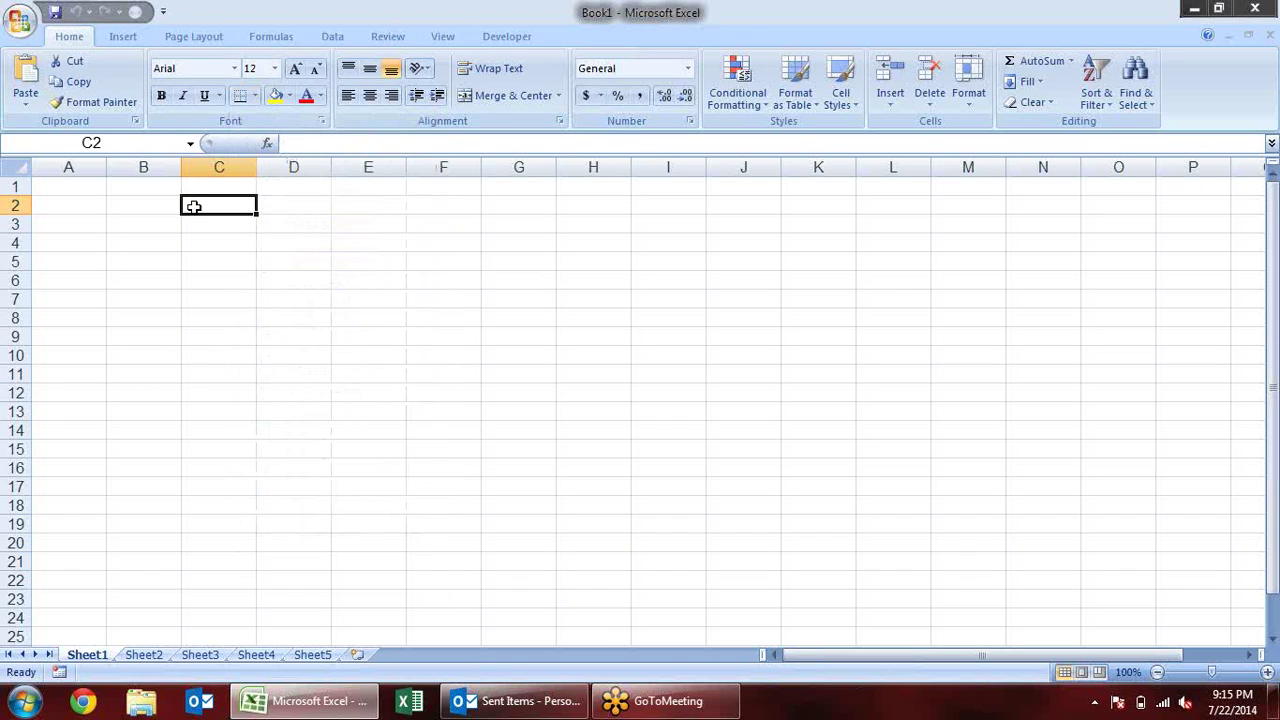
Step: Select C2:G11 and apply All Borders with Alt, H, B
drag(193, 206, 474, 365)
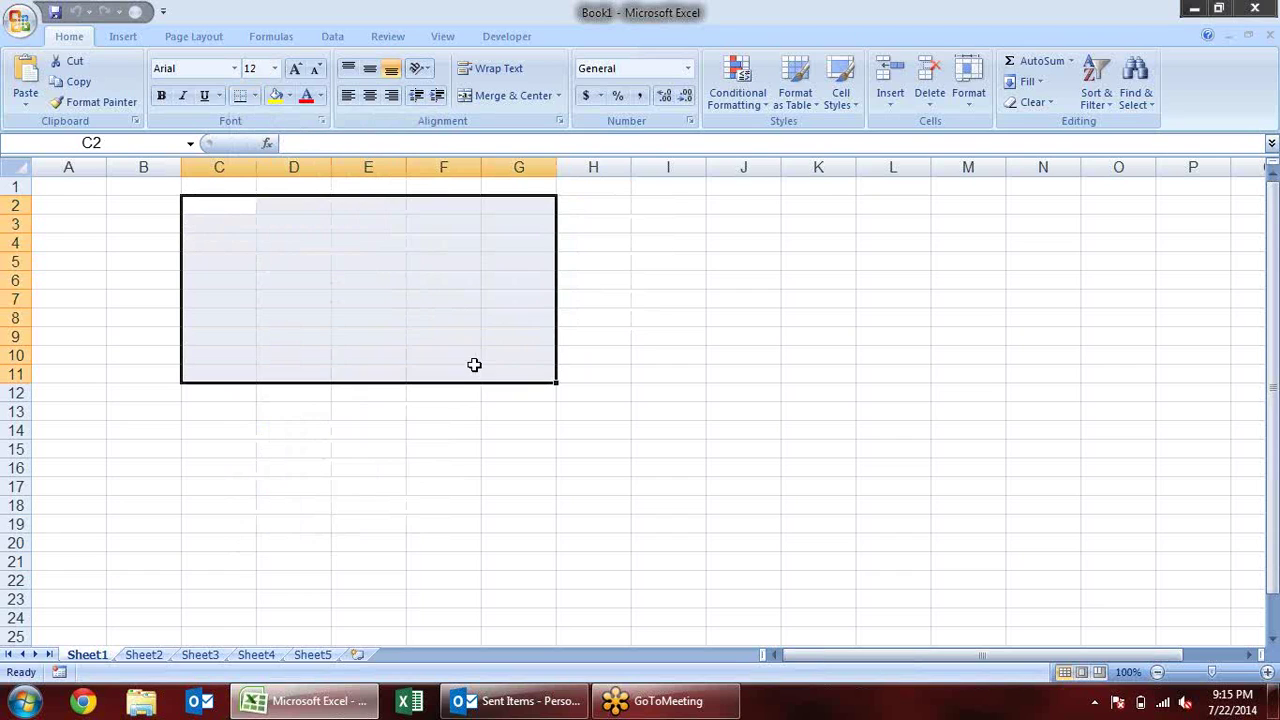
key(alt)
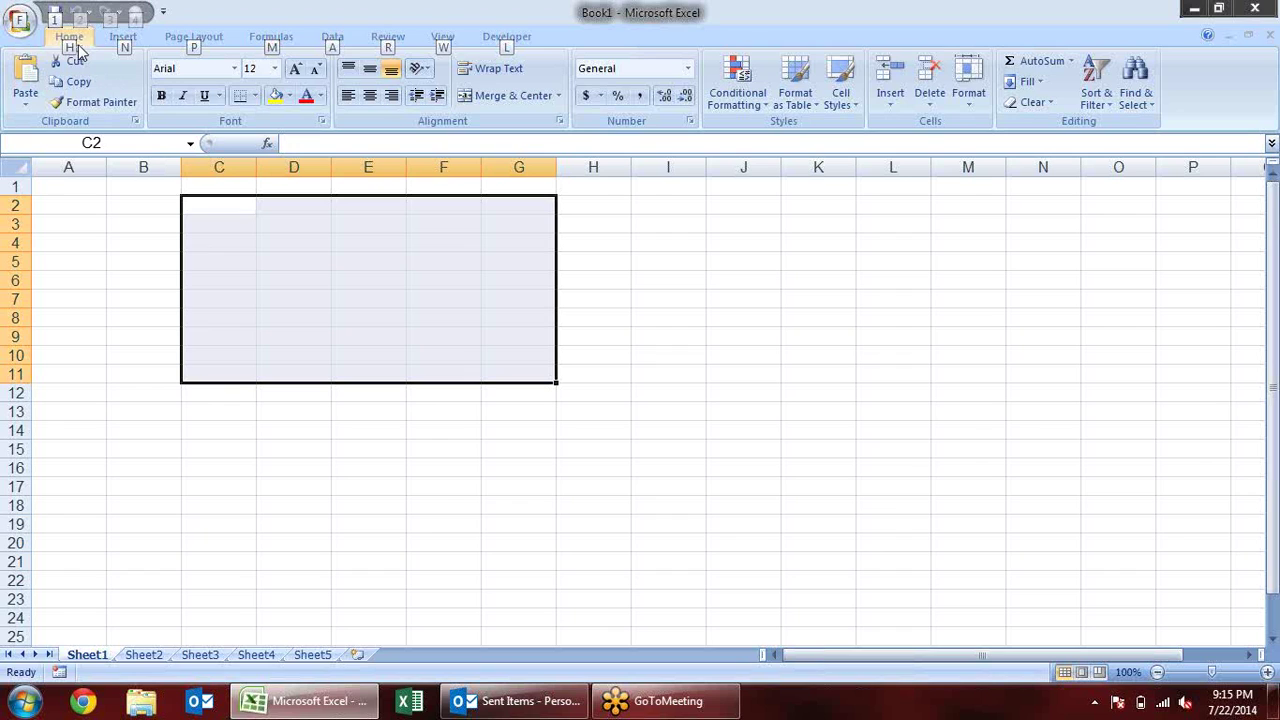
key(h)
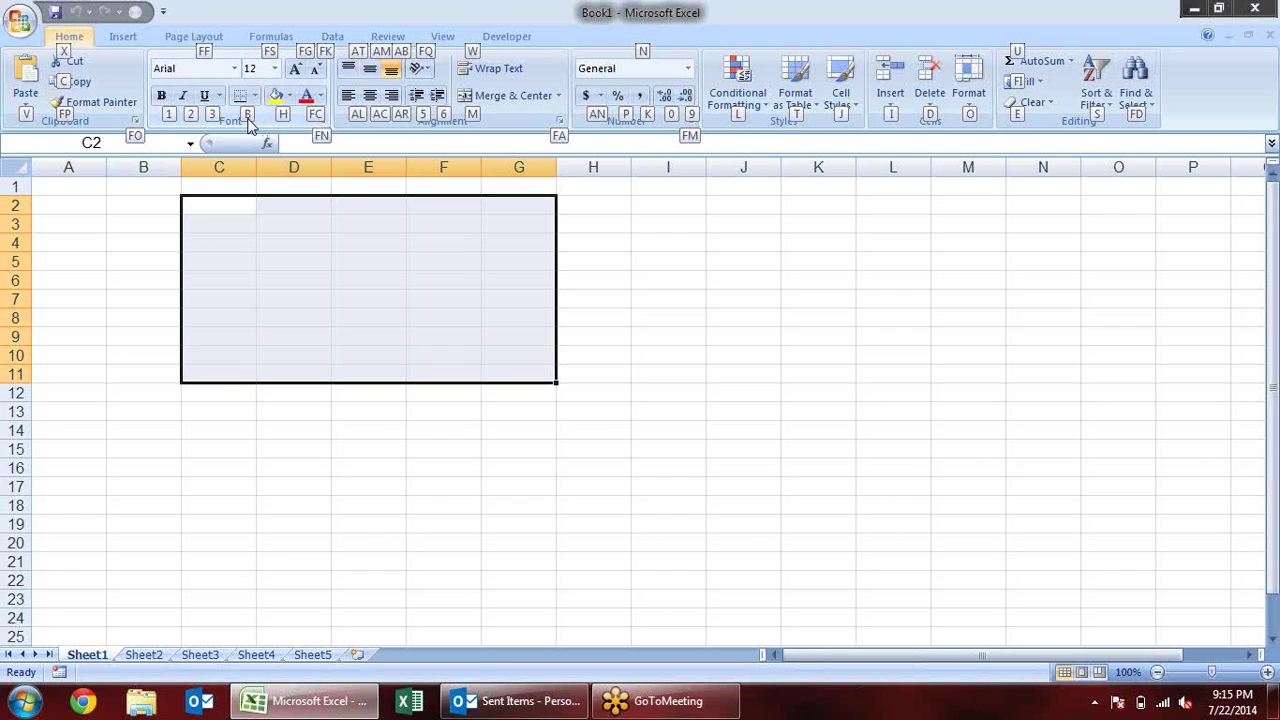
key(b)
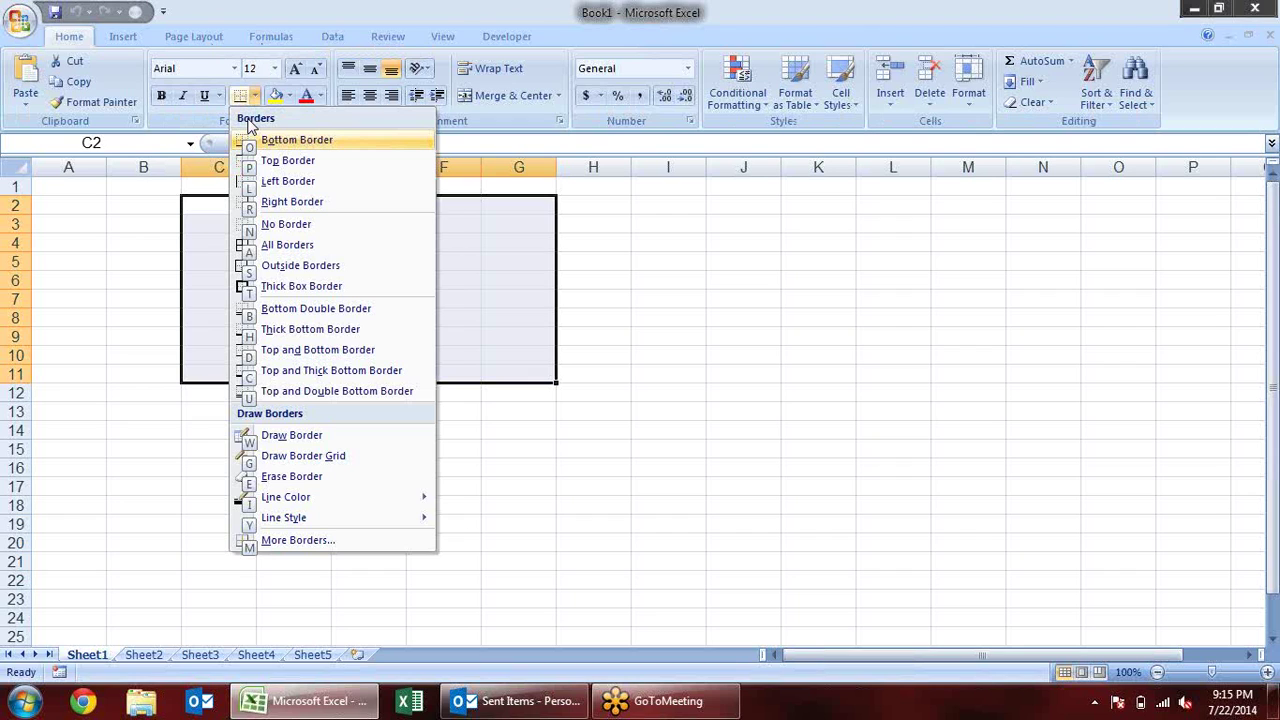
click(253, 250)
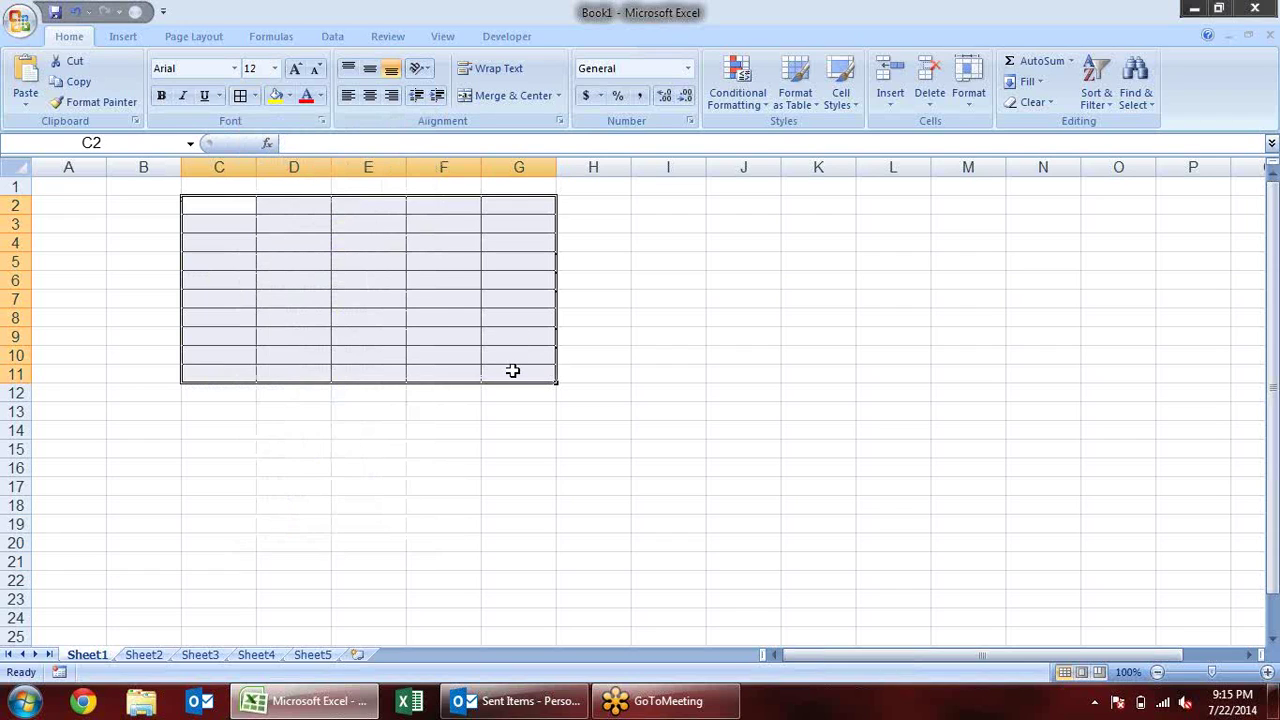
Step: Give C2:G11 a Thick Box Border with Alt, H, B, T
key(alt)
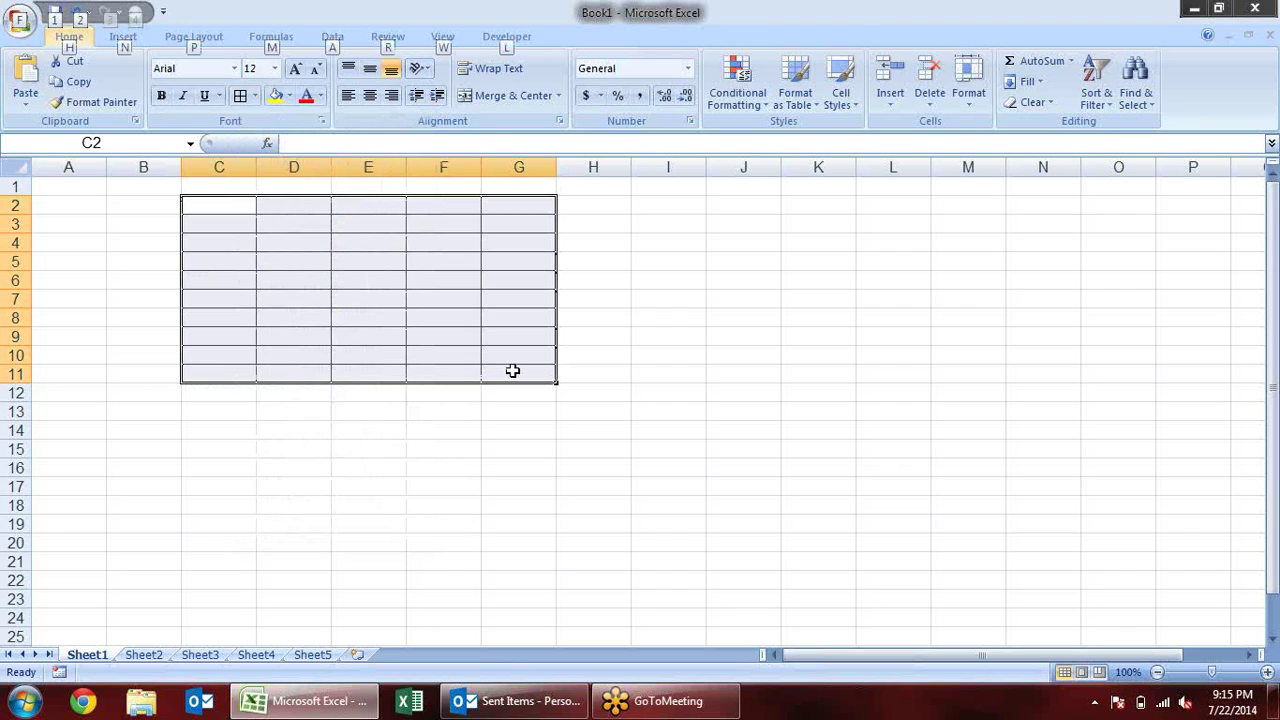
key(h)
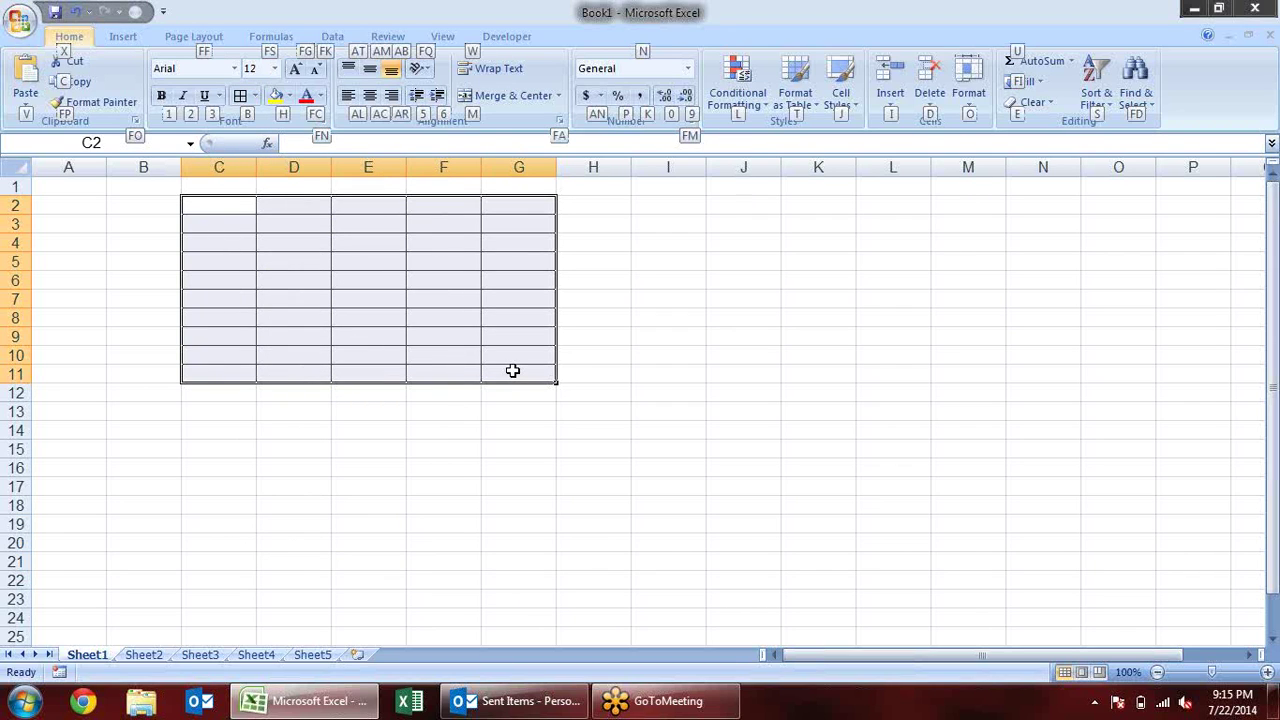
key(b)
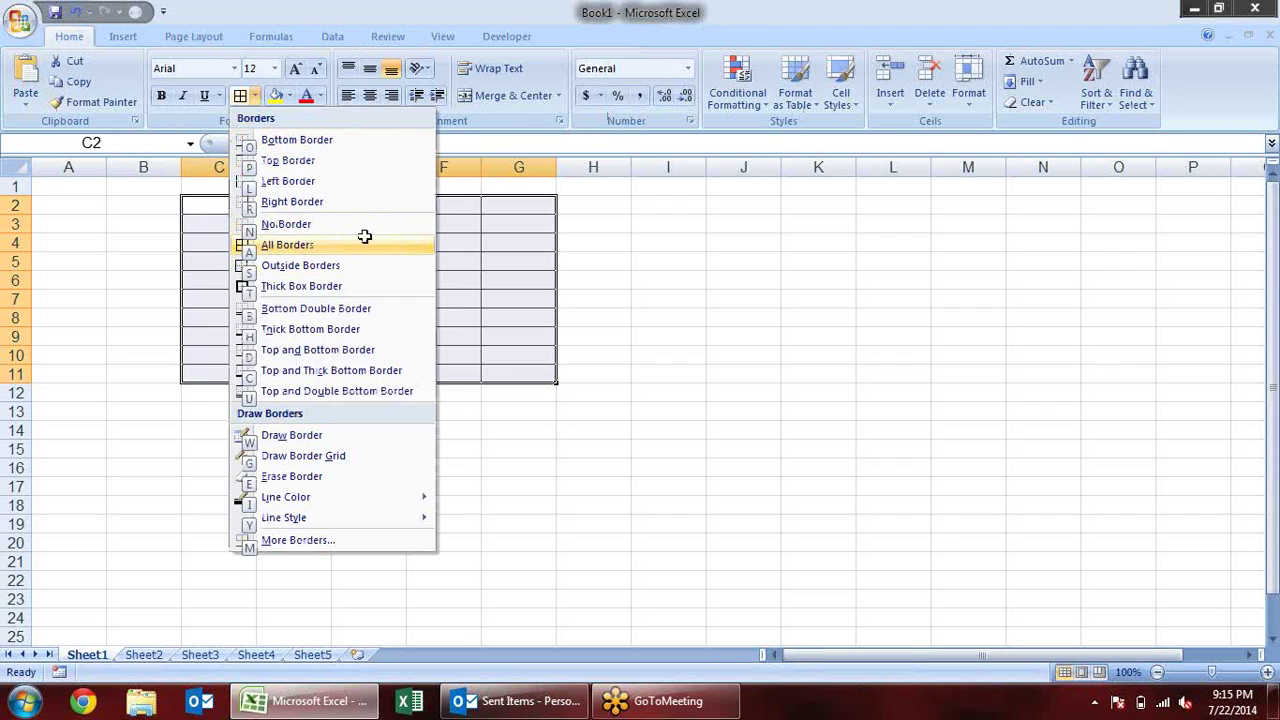
key(t)
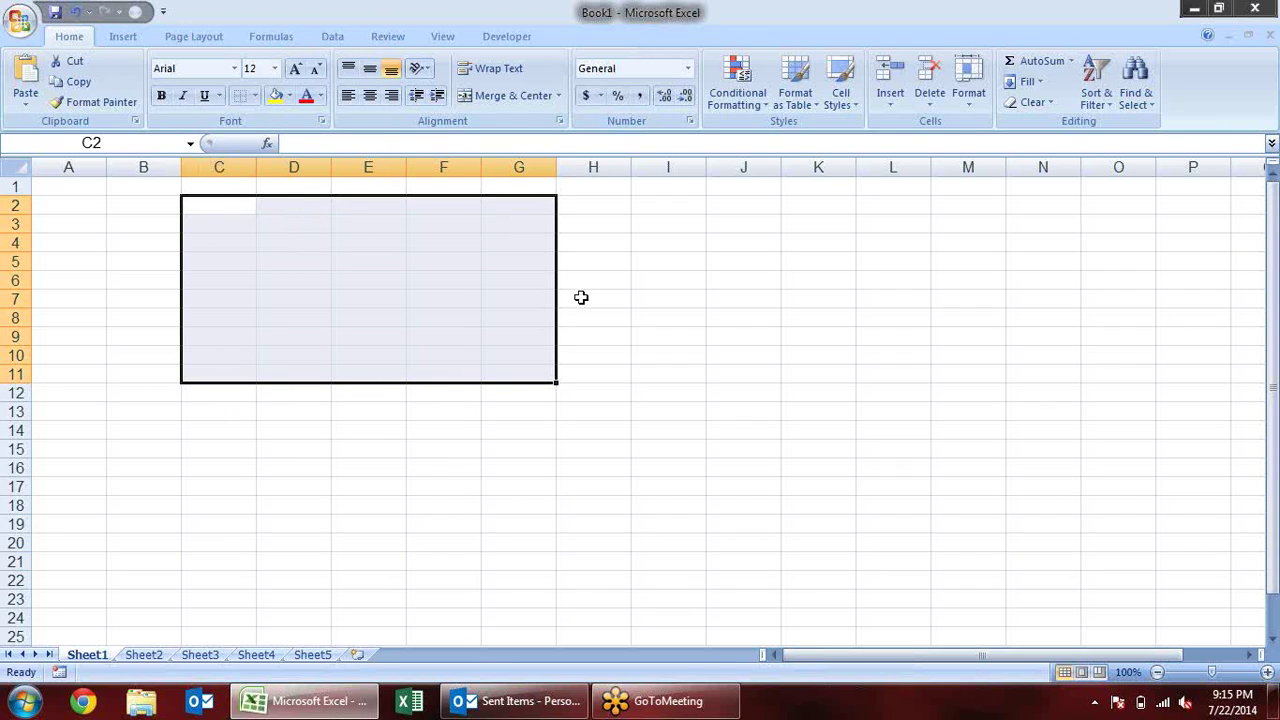
Step: Apply All Borders to D3:H11 with Alt+H, B, A, then select the inner block E5:G8
click(595, 278)
mouse_move(292, 220)
mouse_down()
mouse_move(532, 367)
mouse_move(605, 376)
mouse_up()
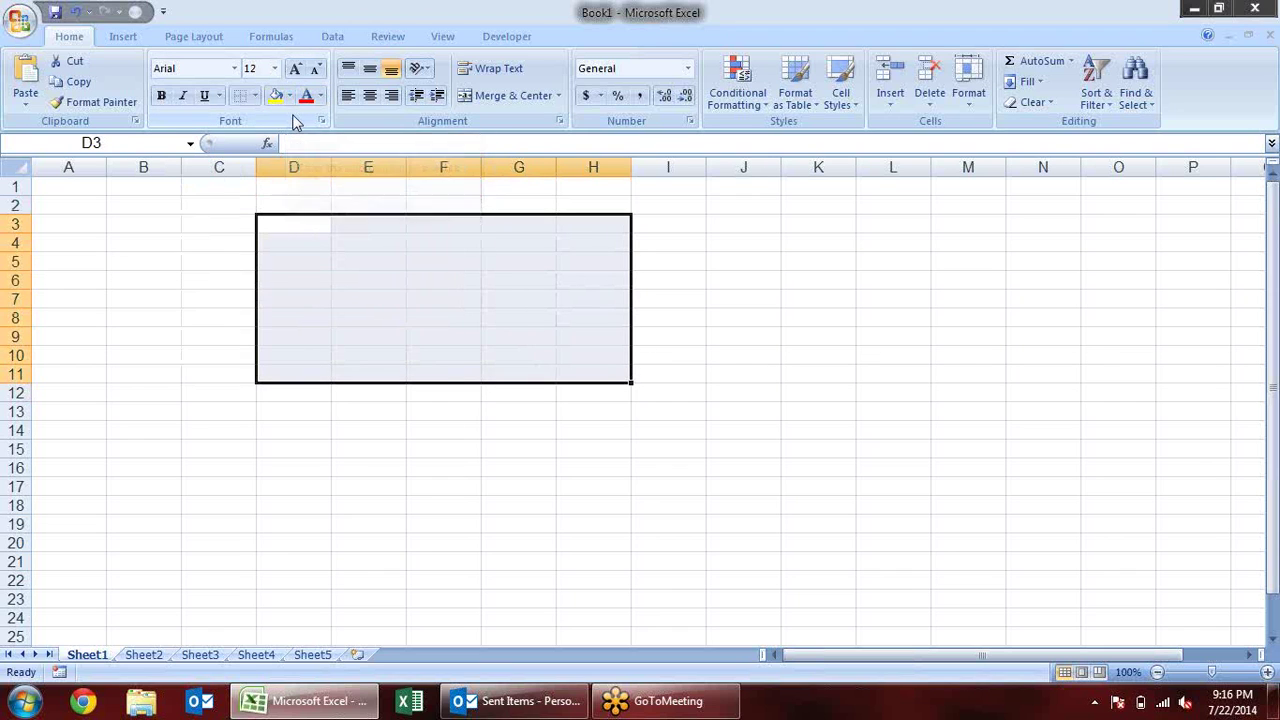
key(alt+h)
key(b)
key(a)
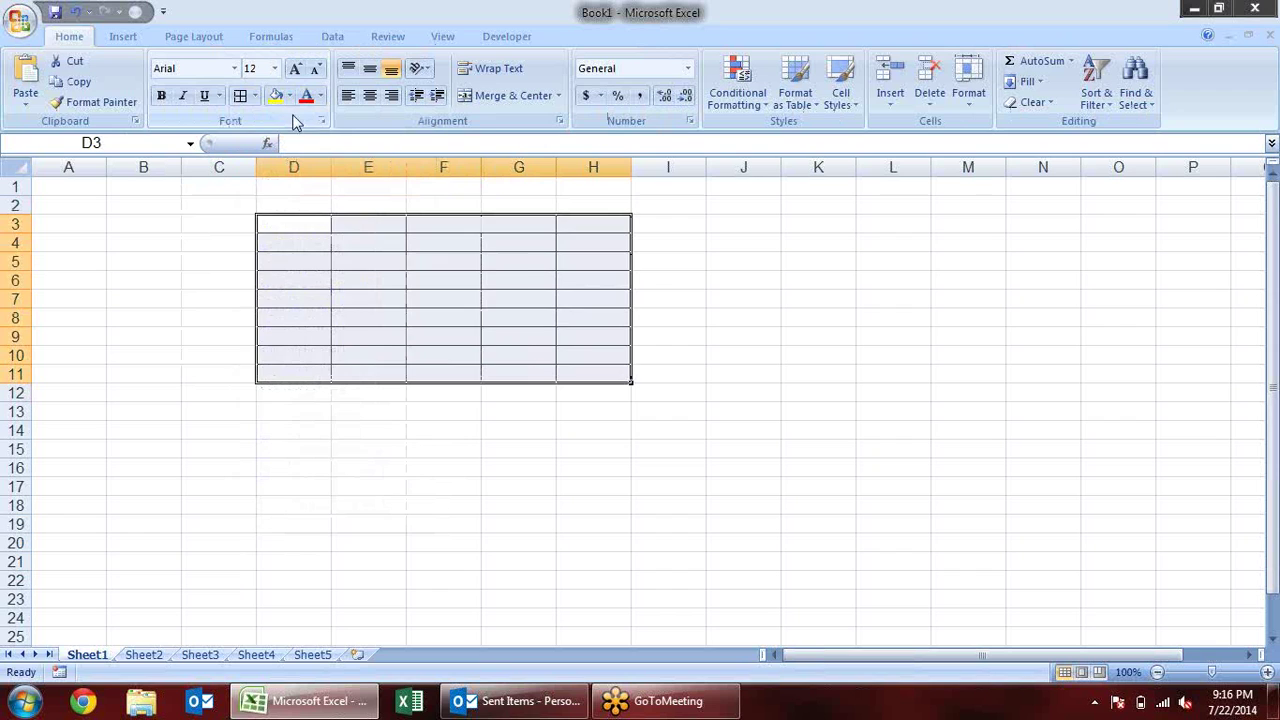
click(514, 305)
drag(386, 263, 510, 325)
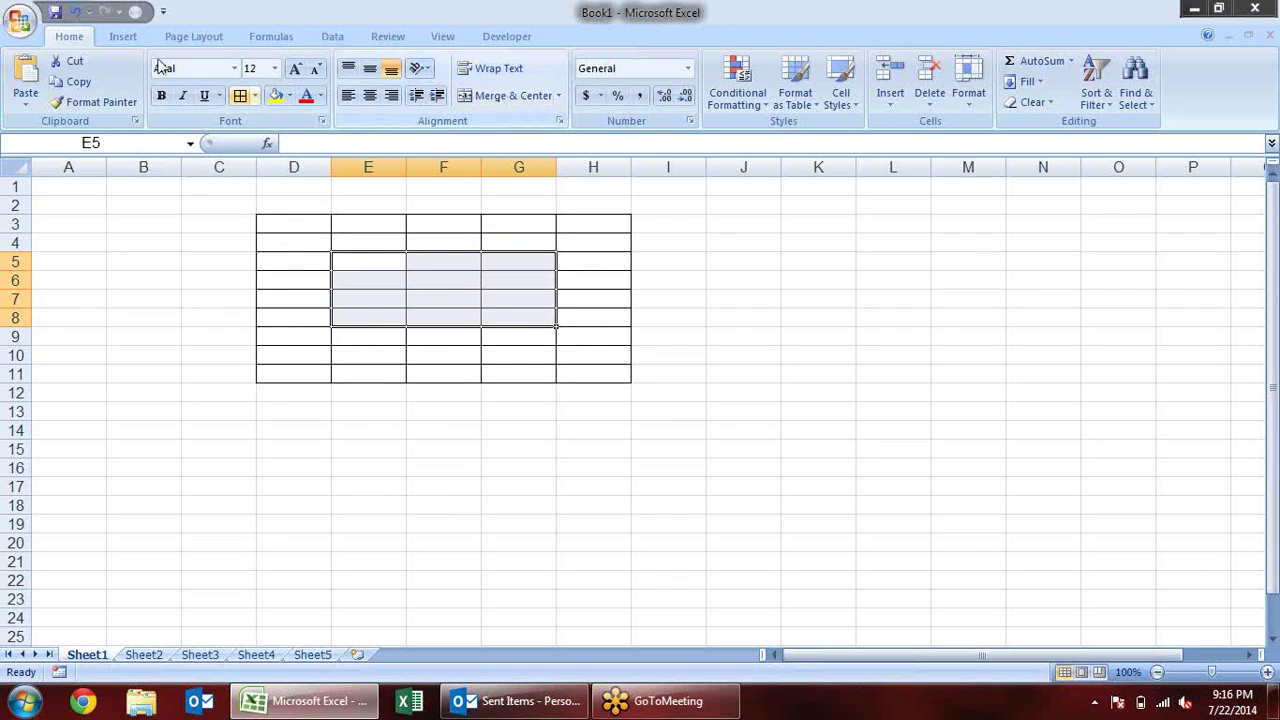
Step: Merge and center the inner block E5:G8 into one cell with Alt, H, M, C
click(560, 96)
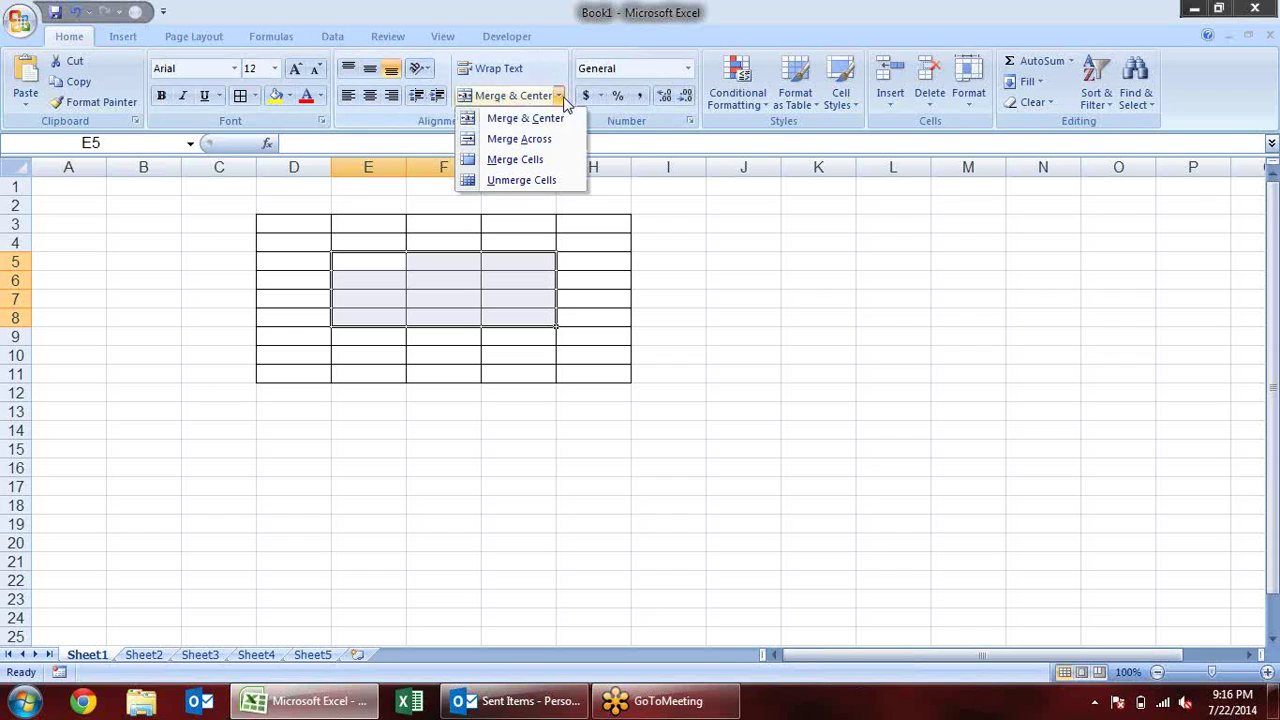
click(745, 310)
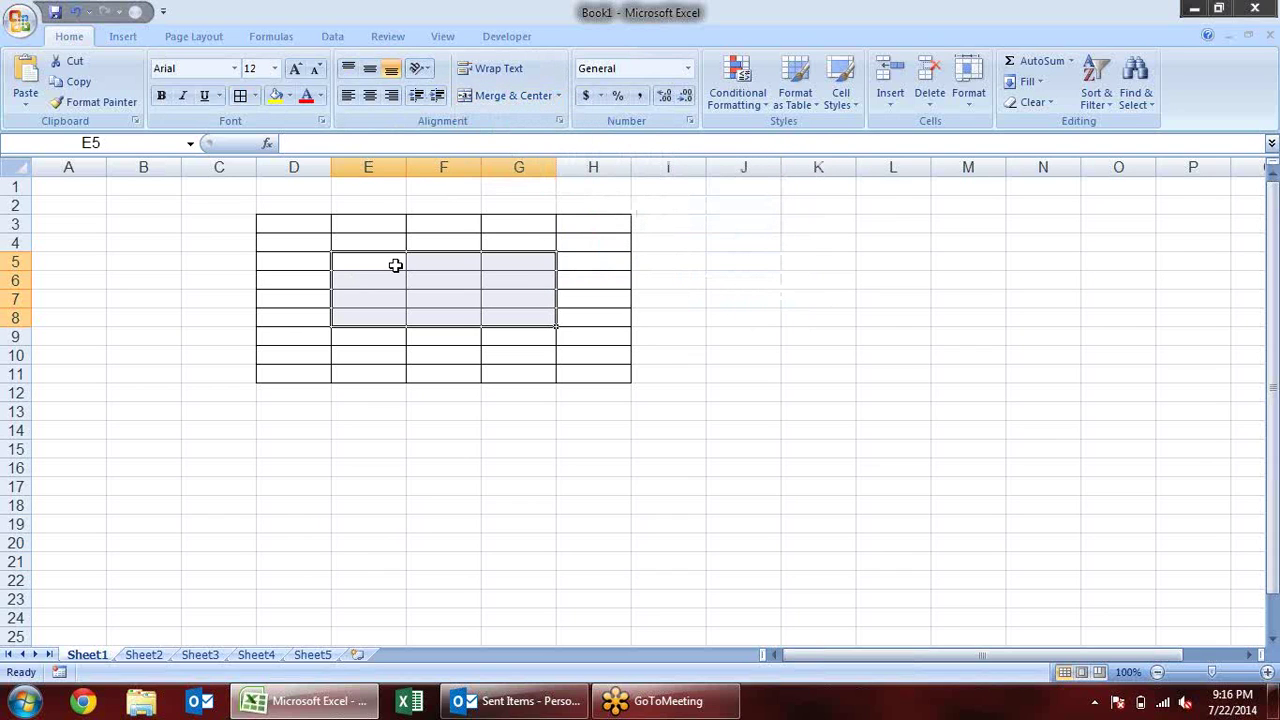
key(alt)
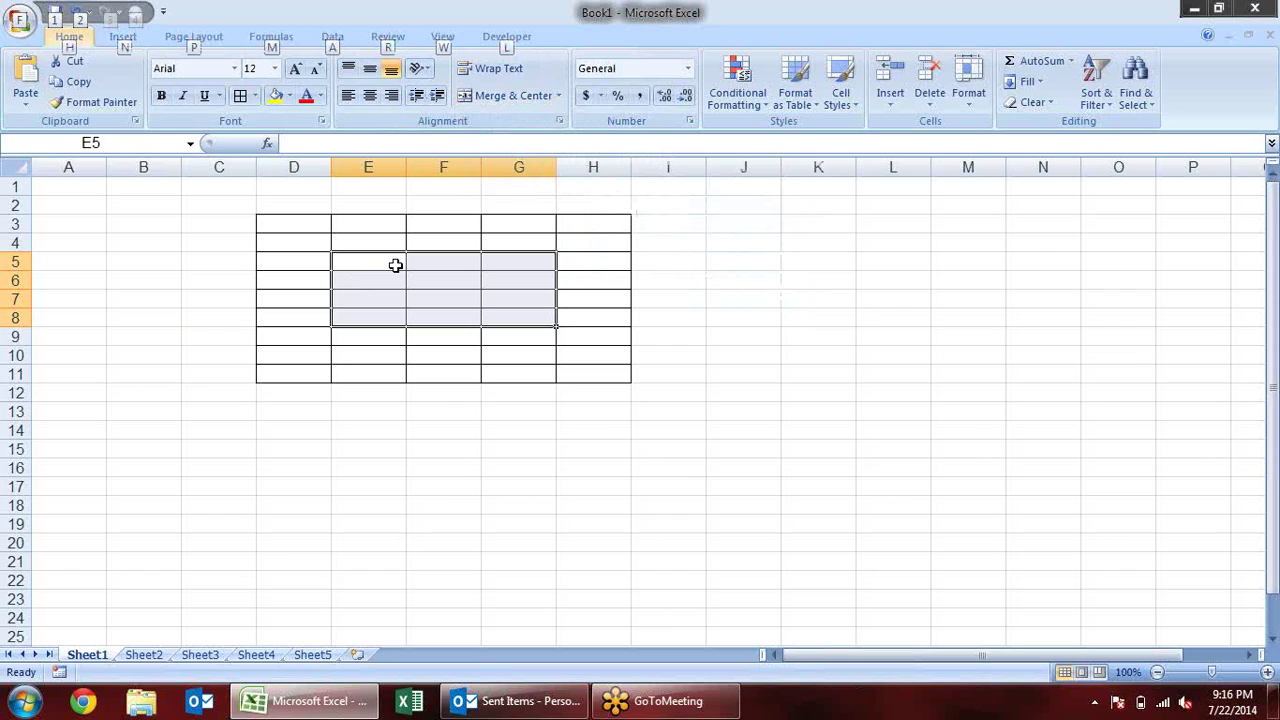
key(h)
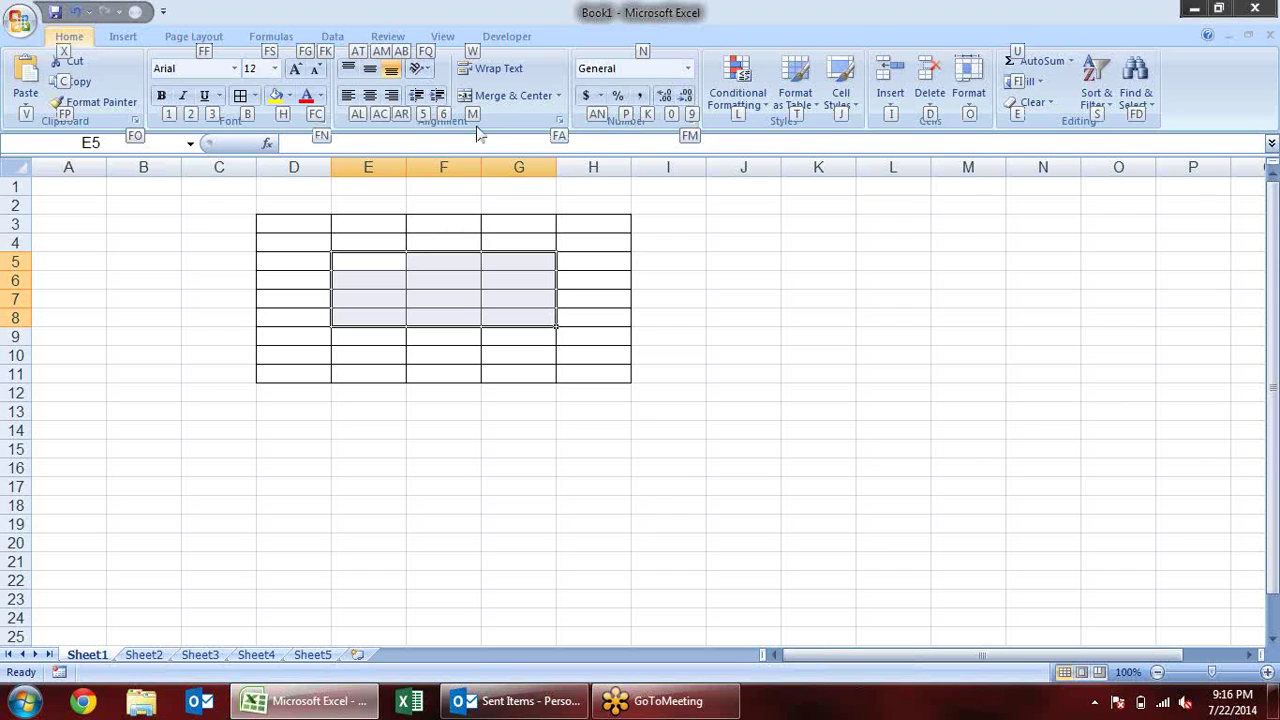
key(m)
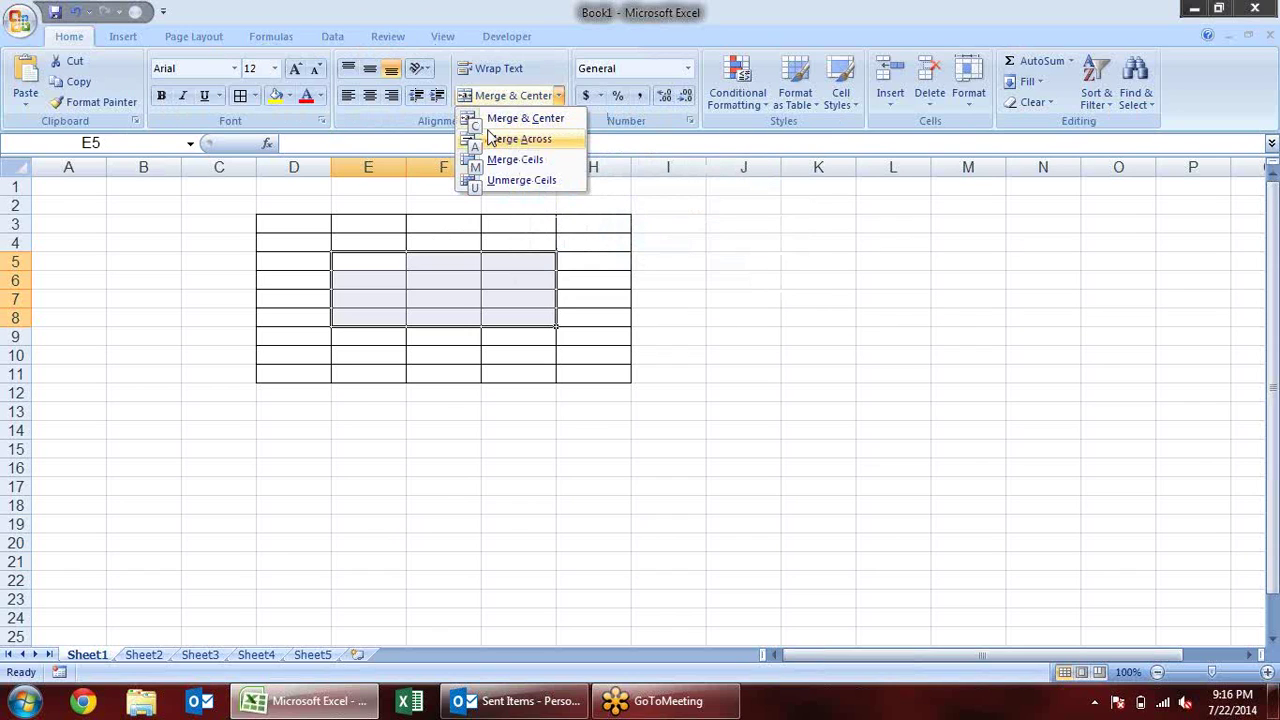
key(c)
click(680, 317)
click(487, 283)
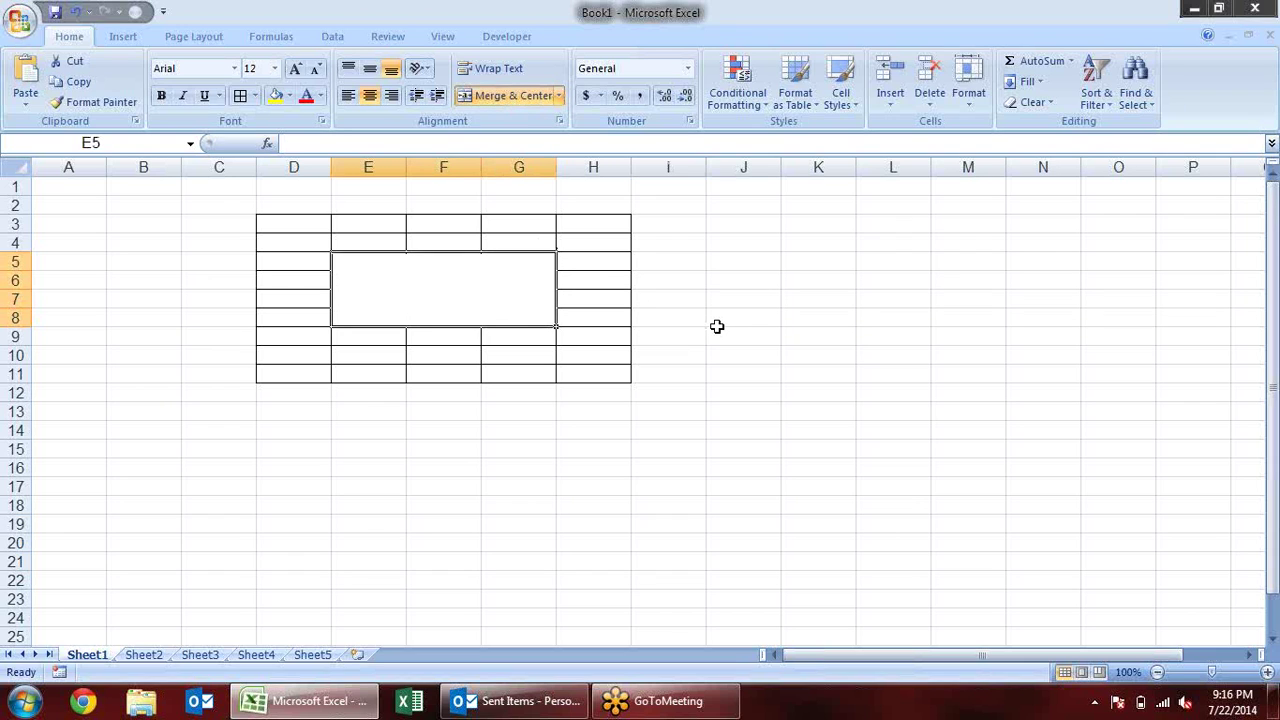
Step: Unmerge E5:G8 back into separate borderless cells and click away from the grid
key(alt)
key(h)
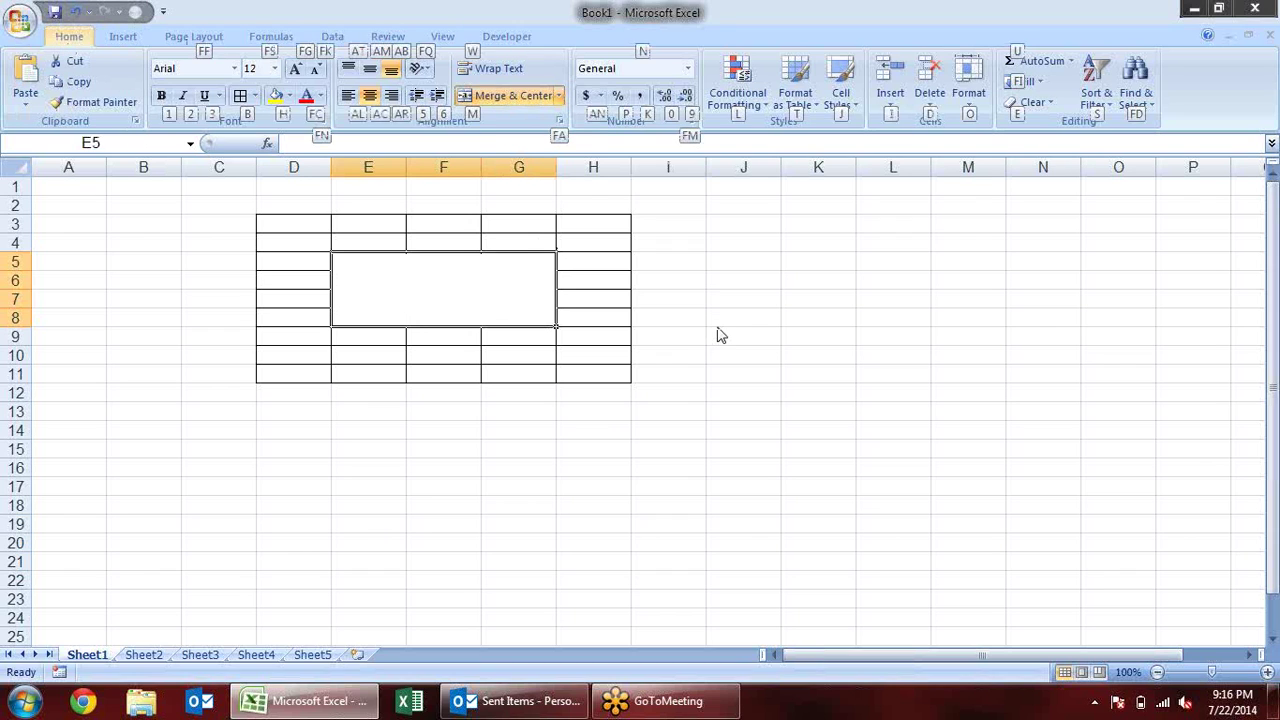
key(m)
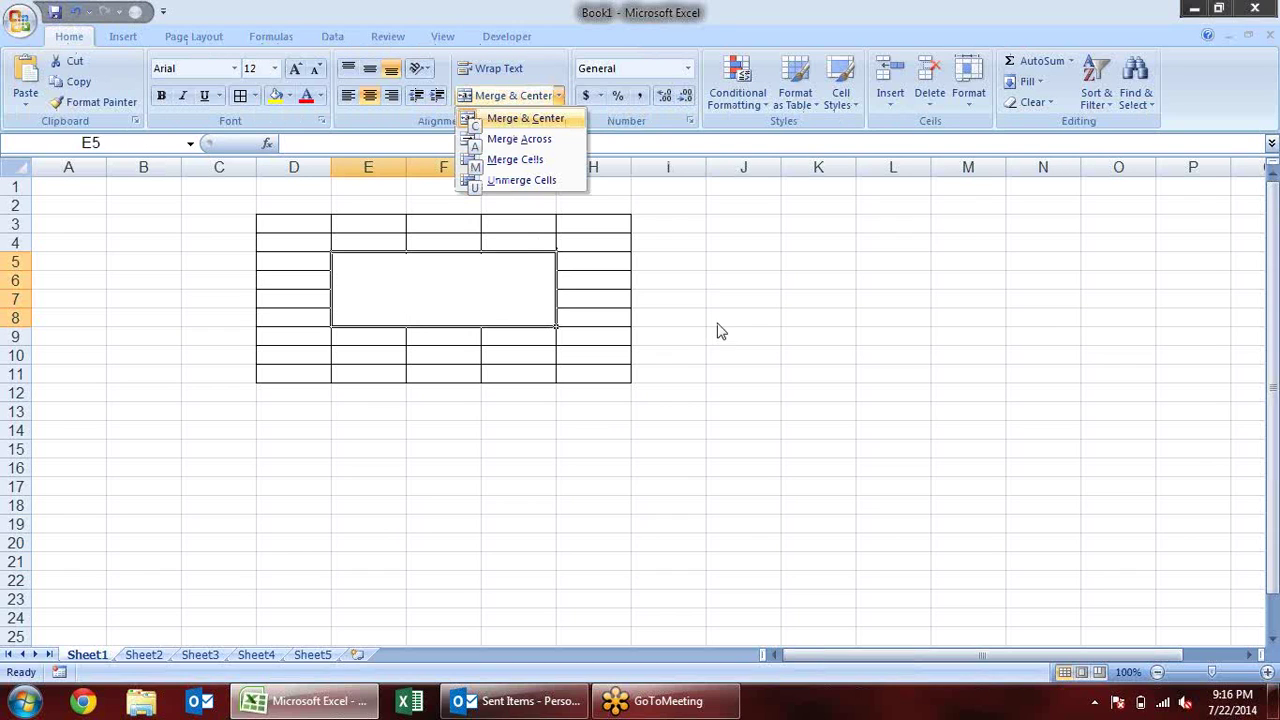
click(529, 188)
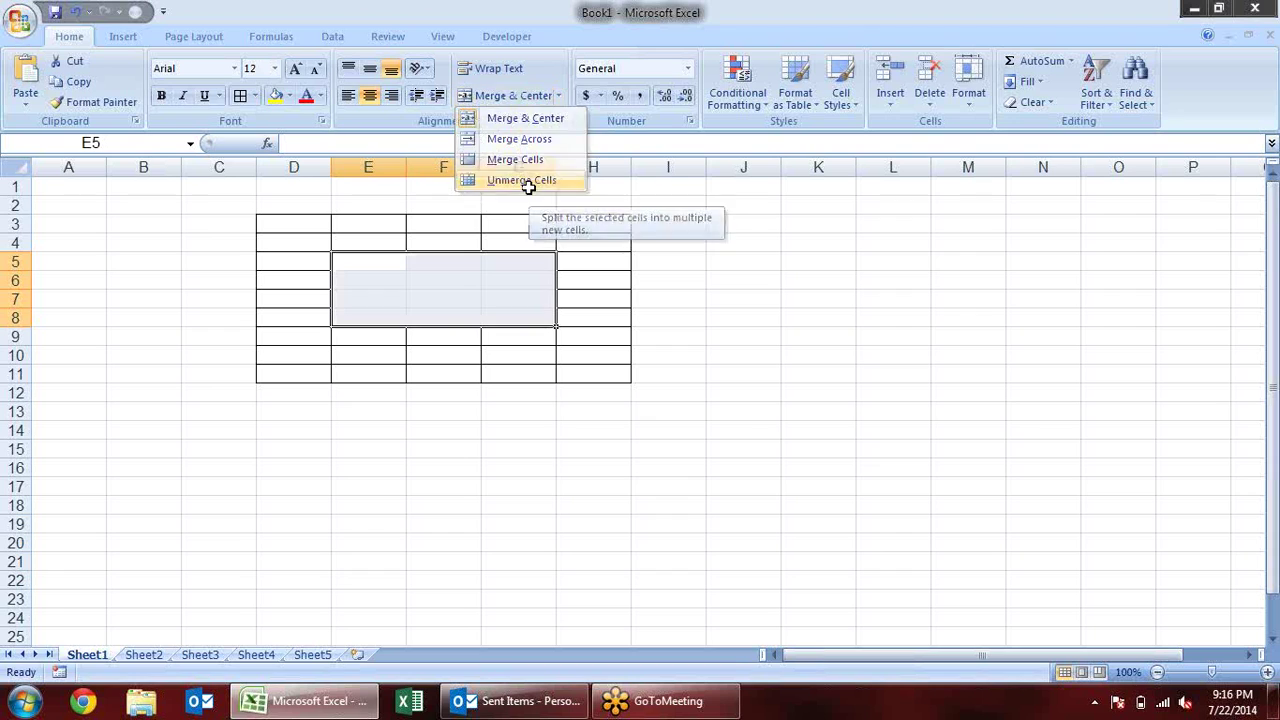
click(730, 290)
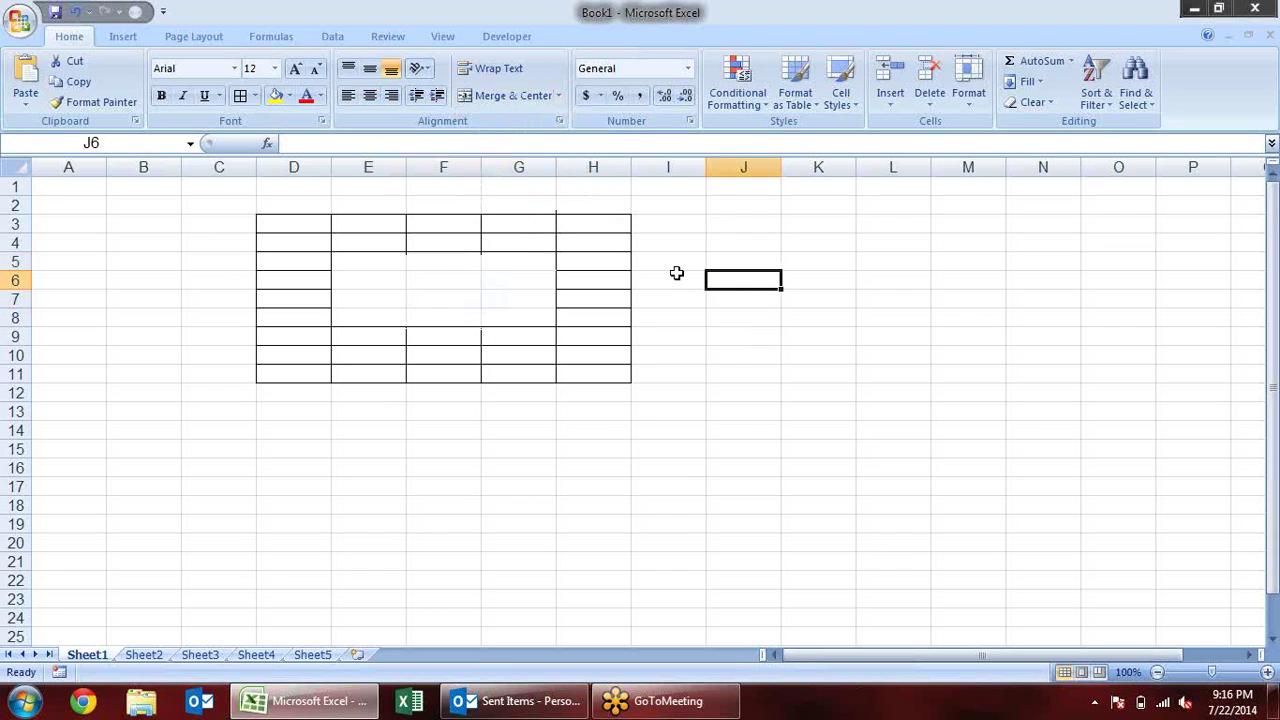
Step: Reapply All Borders to E5:G8 with Alt+H, B, A, then select an empty cell beside the grid
drag(372, 254, 521, 318)
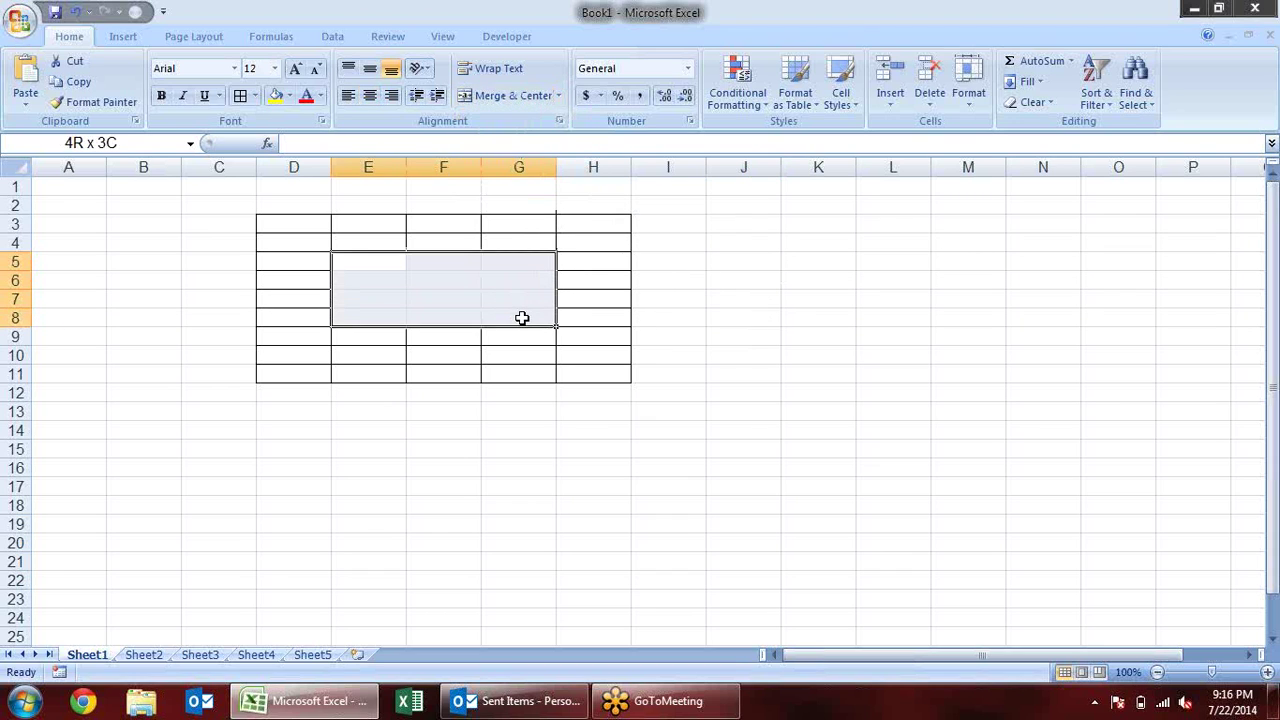
key(alt+h)
key(b)
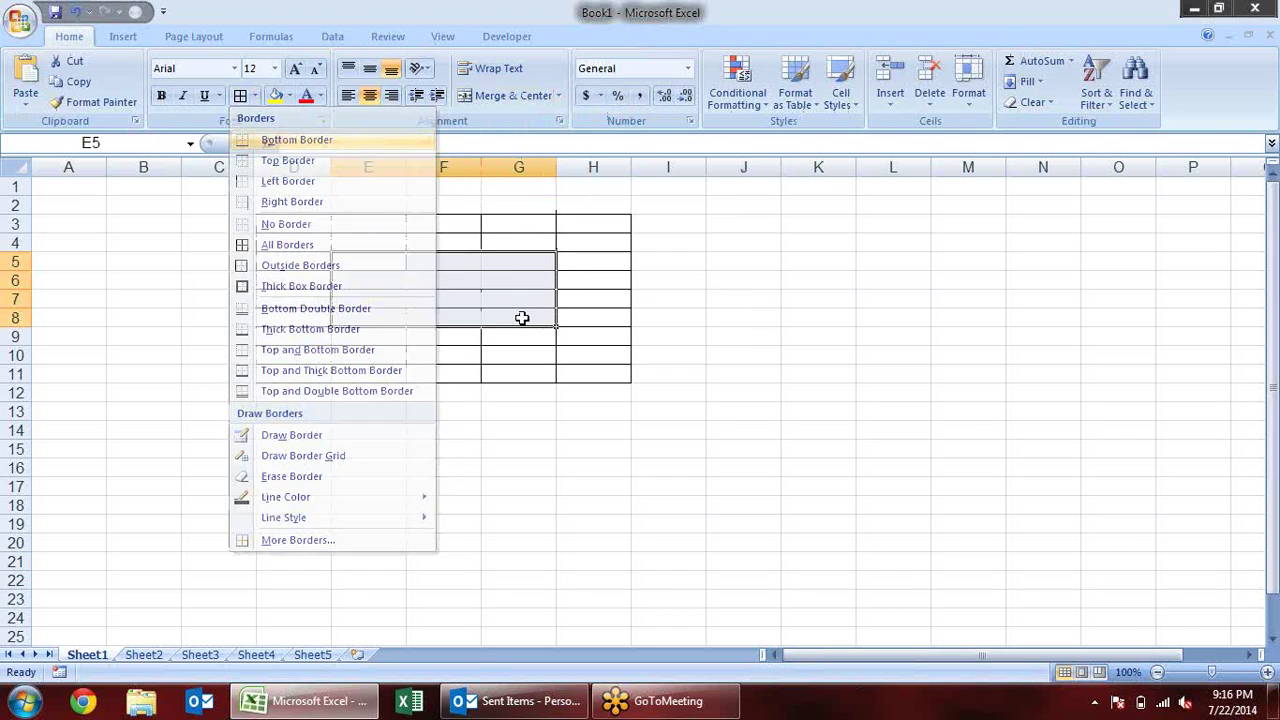
key(a)
drag(800, 276, 798, 313)
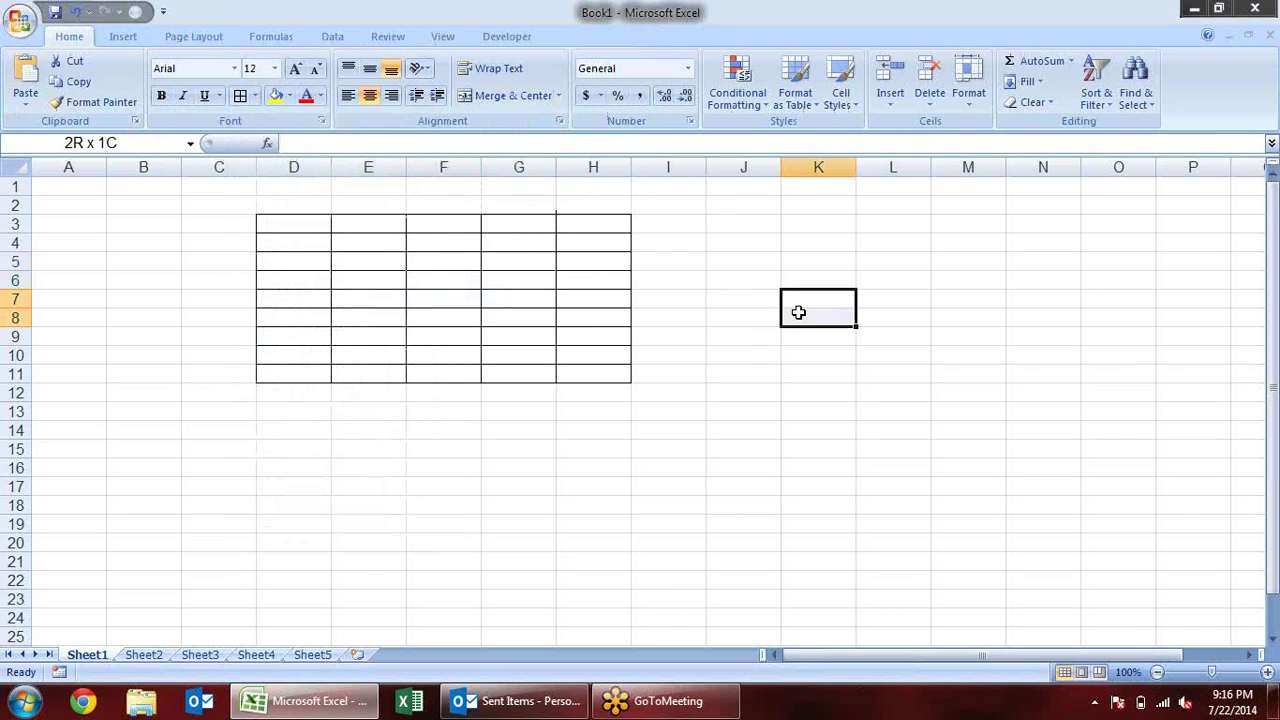
click(806, 220)
click(767, 303)
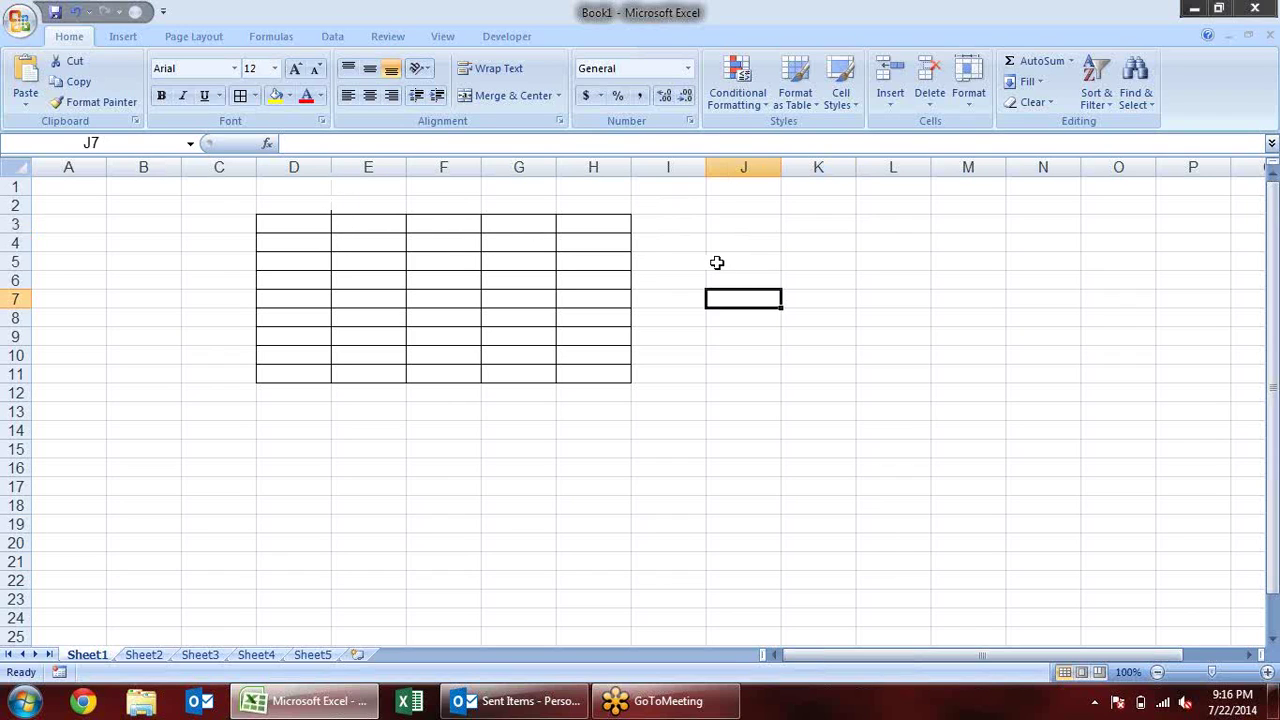
click(285, 38)
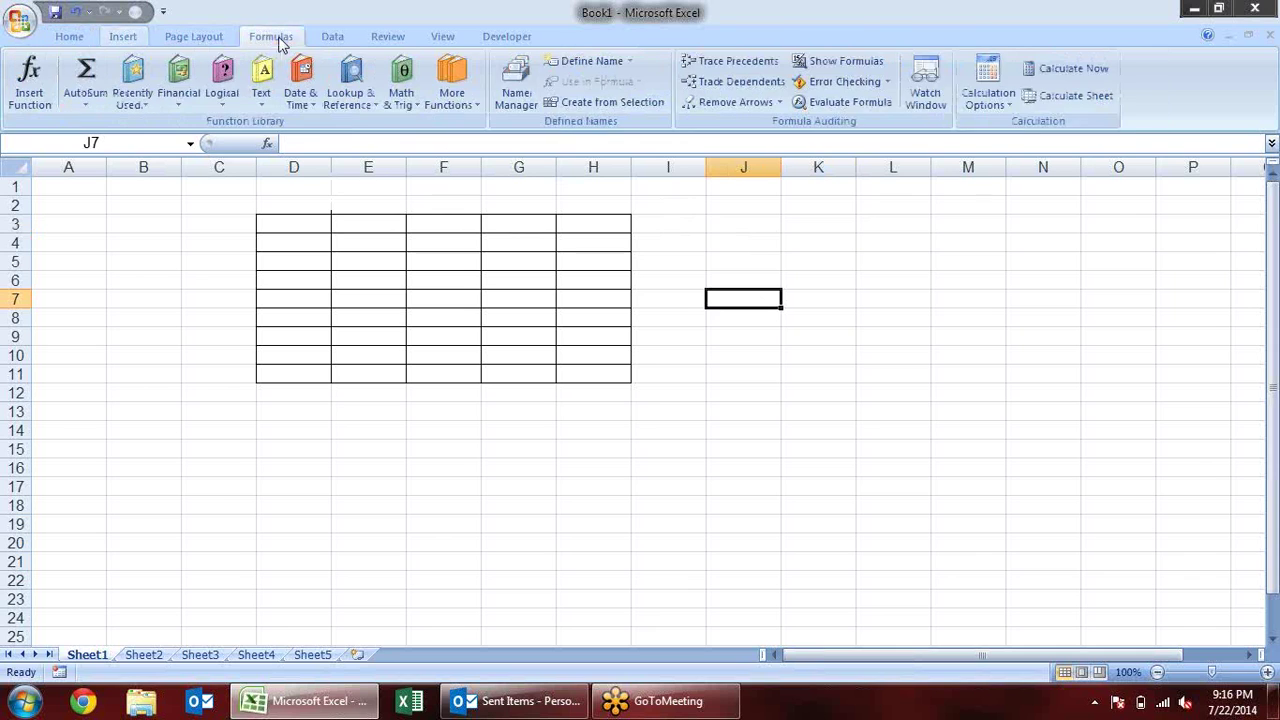
click(343, 36)
click(75, 36)
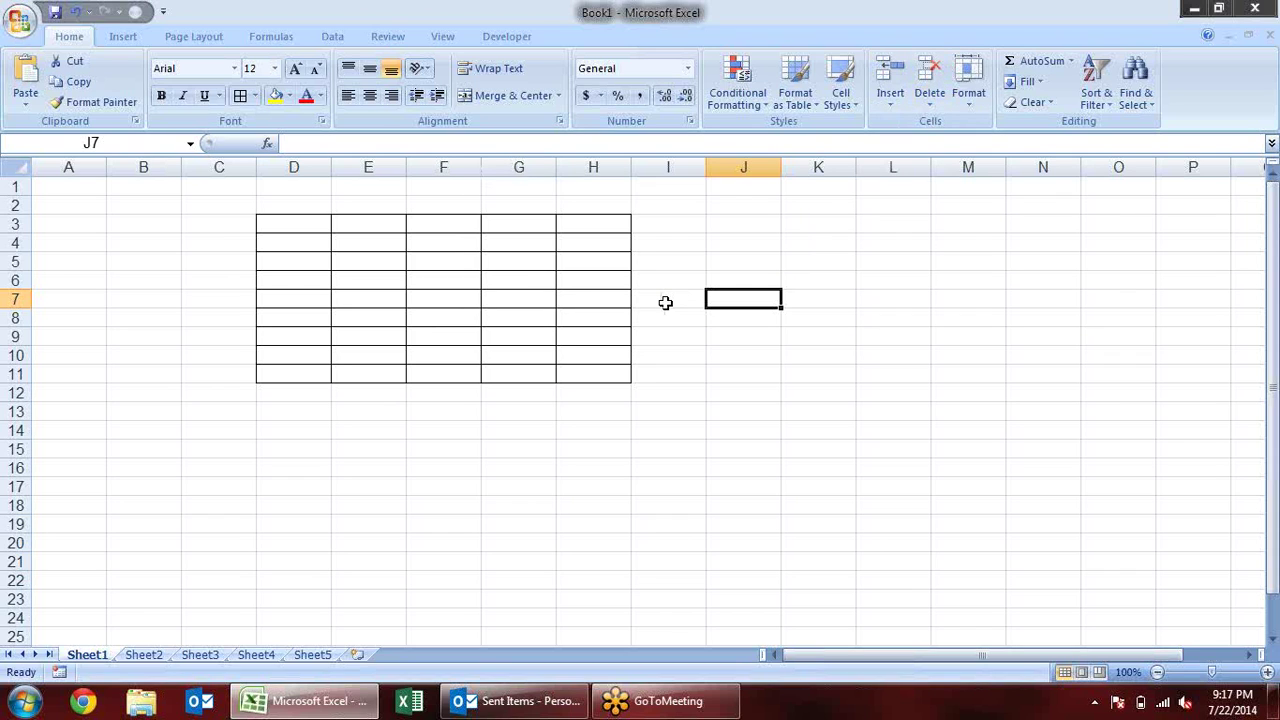
click(661, 266)
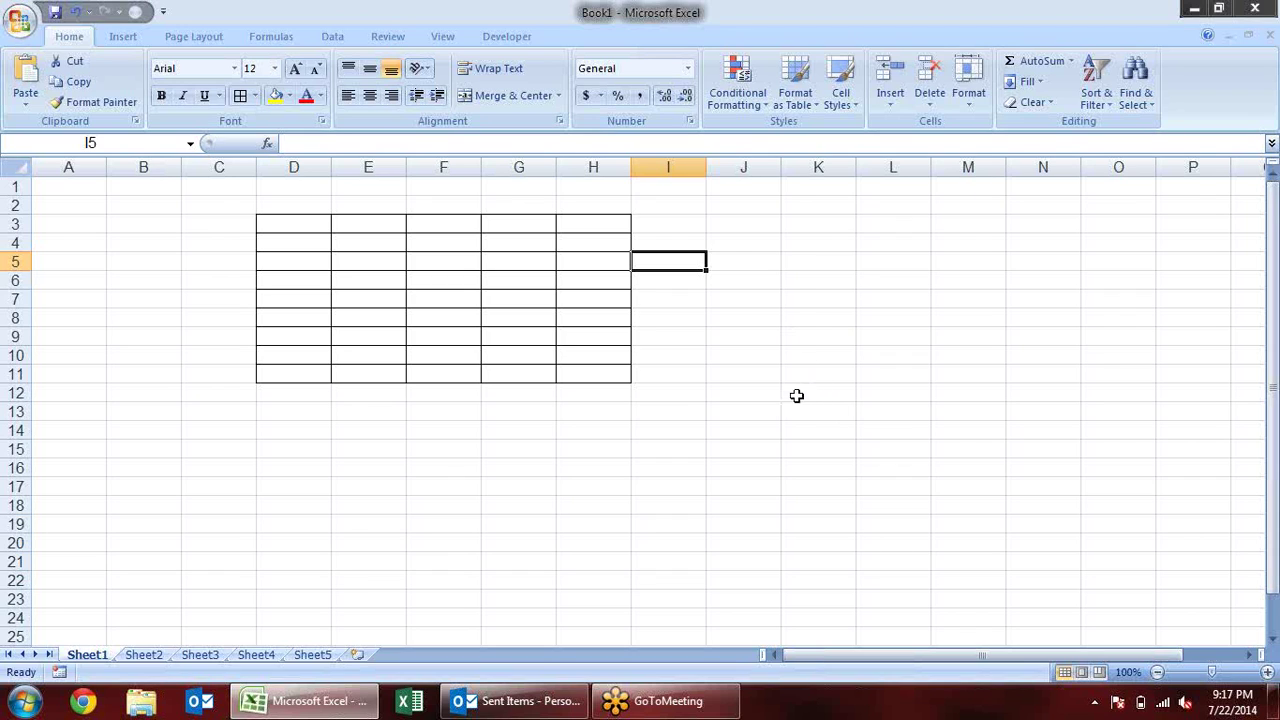
Step: Switch to Page Break Preview with Alt+V, P, then back to Normal view with Alt+V, N
key(alt+o)
key(Escape)
key(alt+v)
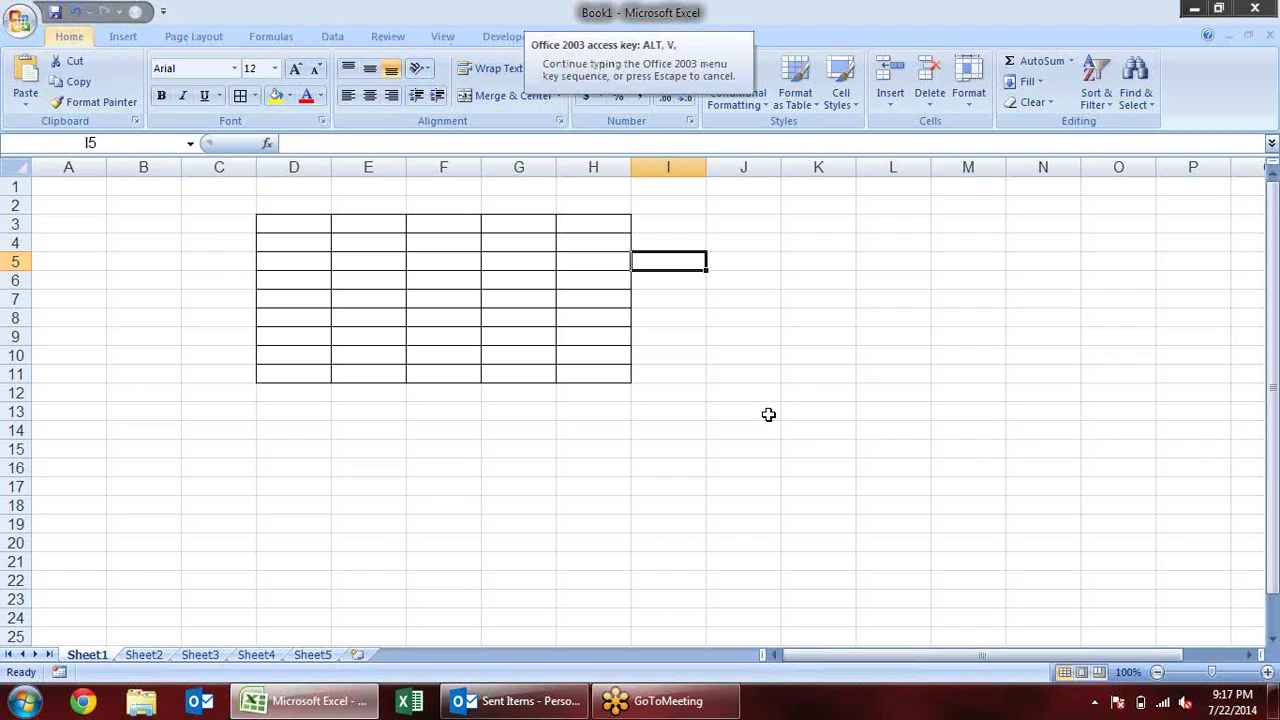
key(p)
key(Return)
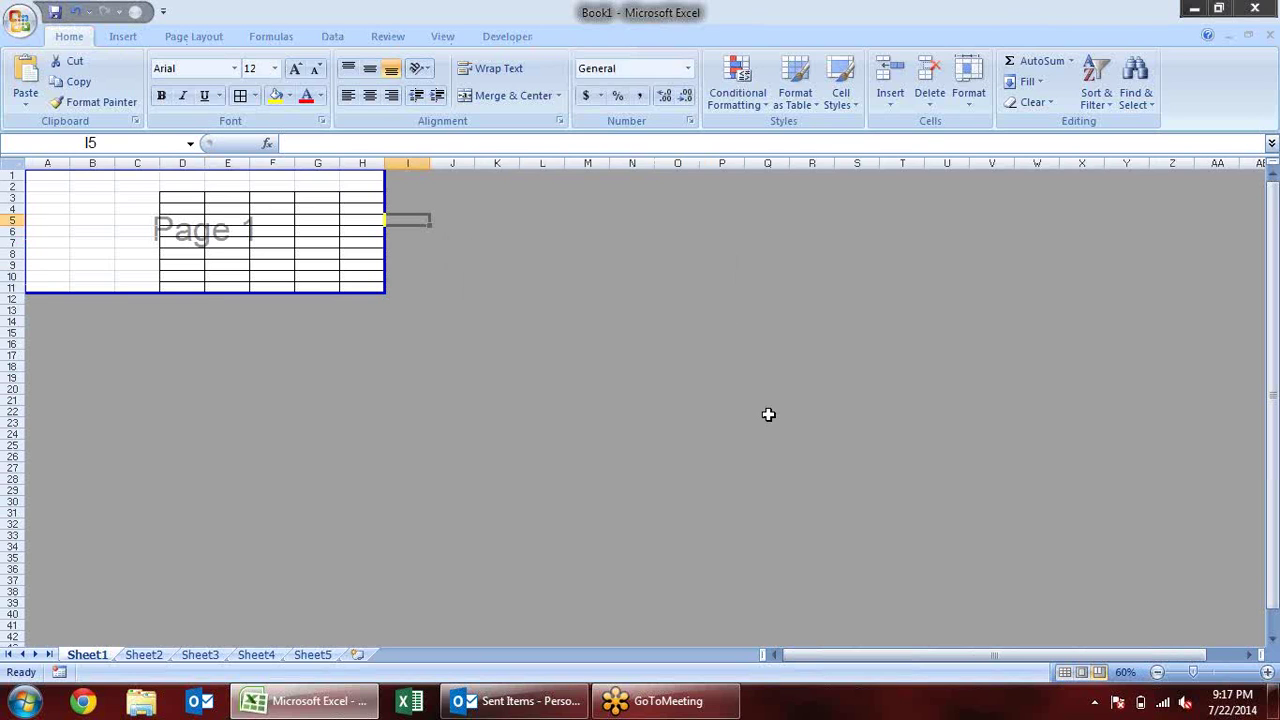
key(alt+v)
key(n)
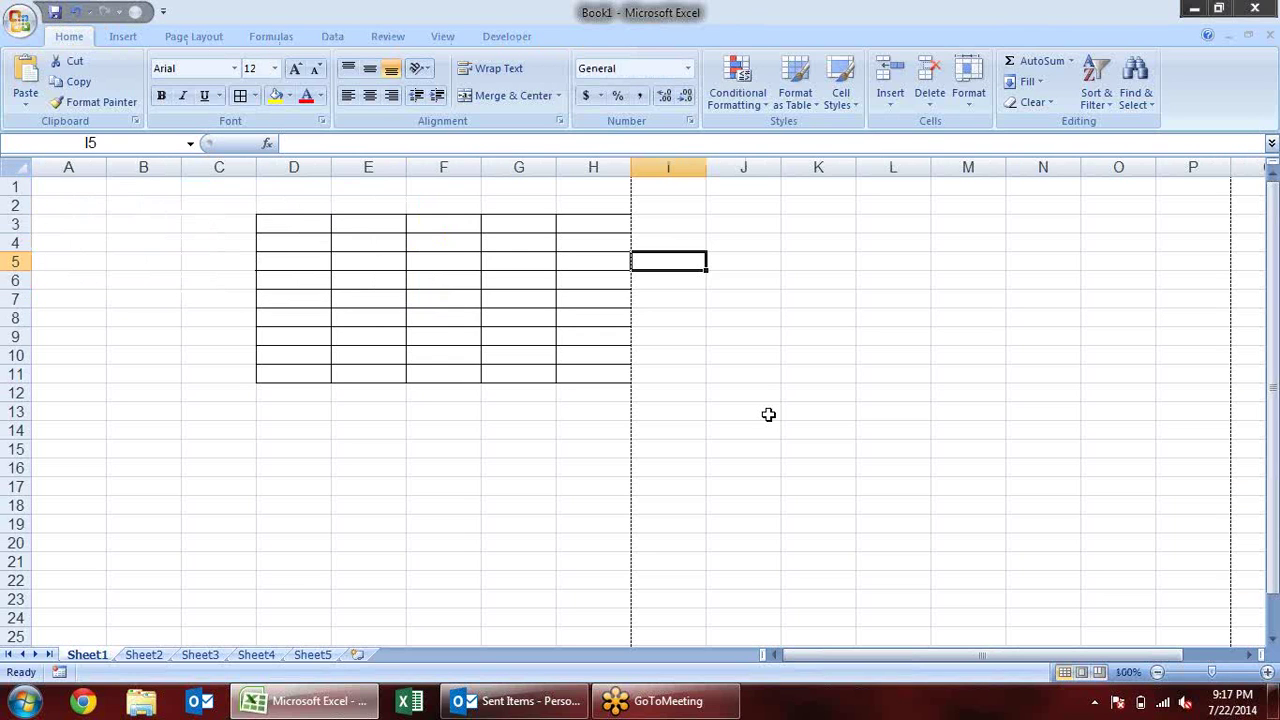
Step: Open Print Preview via the Office button's Print menu and close it again
key(alt)
key(f)
key(p)
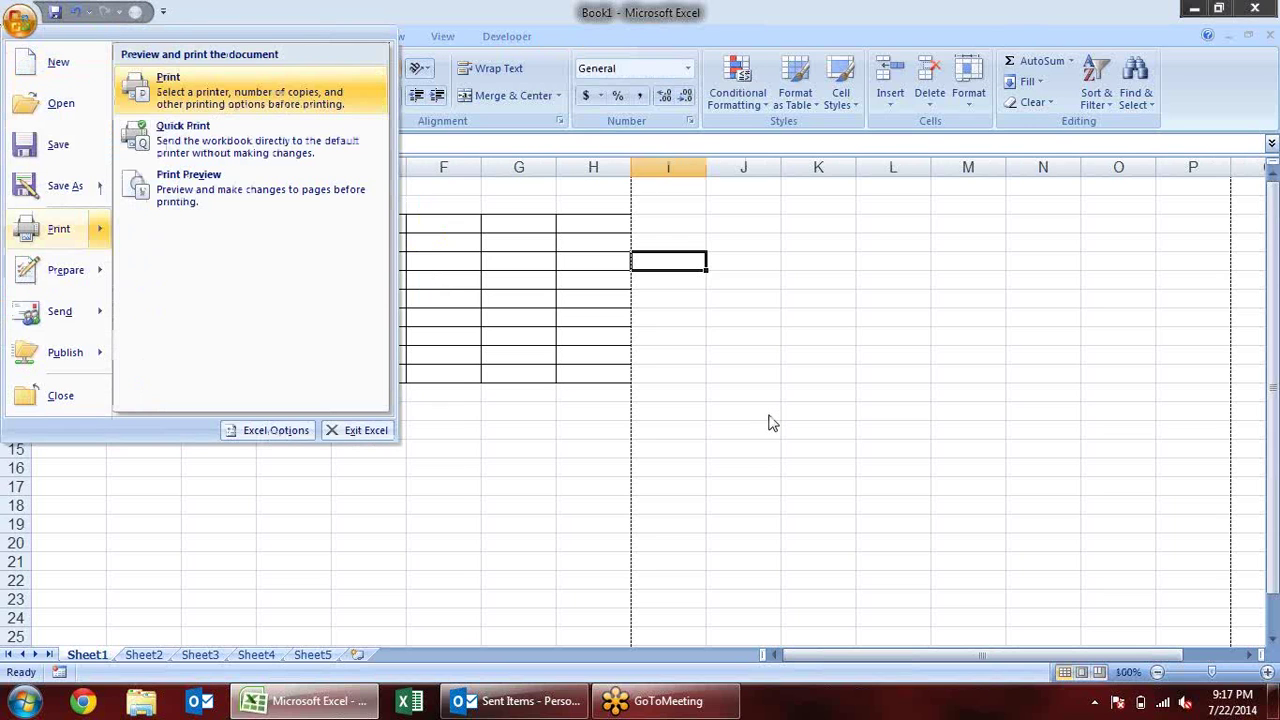
key(v)
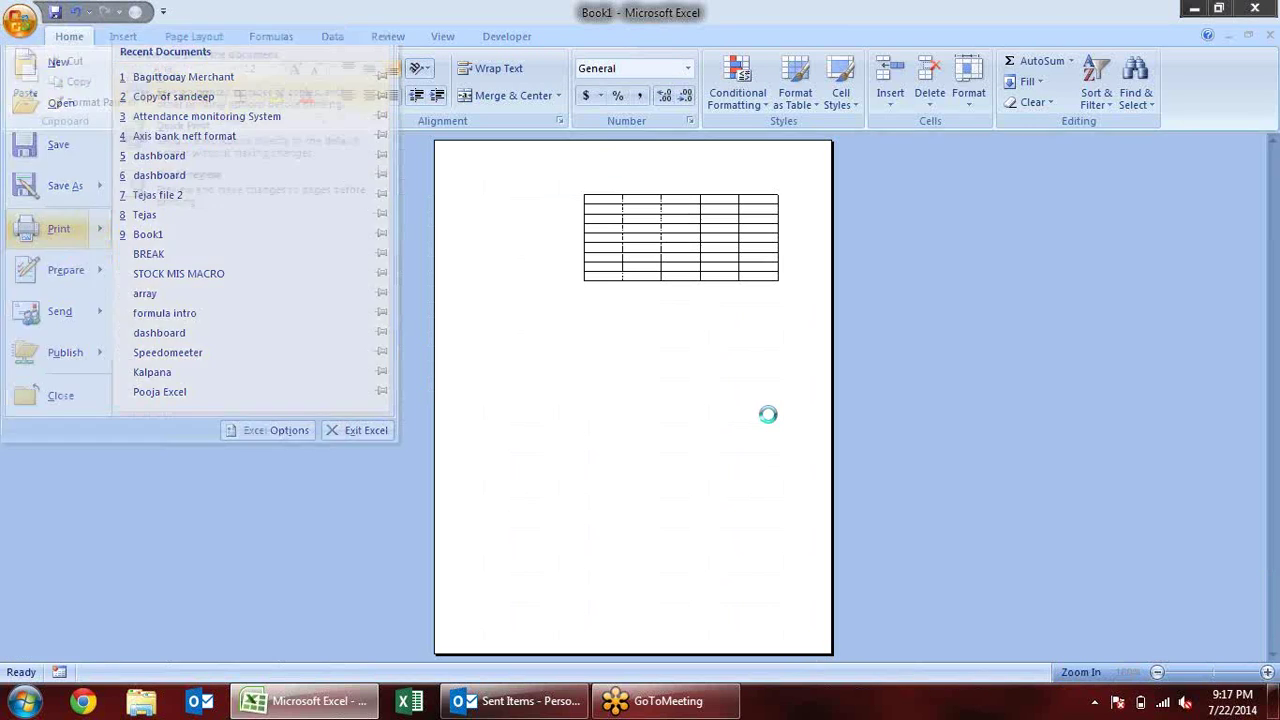
key(Escape)
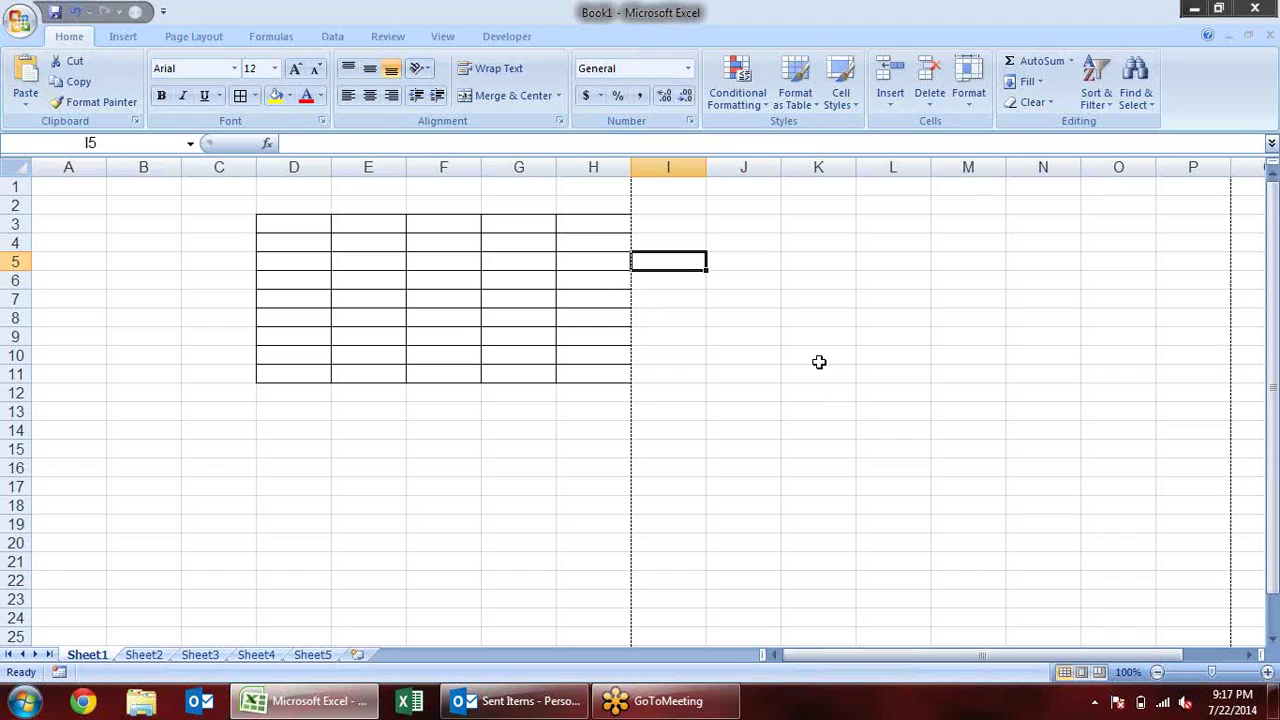
click(212, 248)
click(552, 242)
click(766, 283)
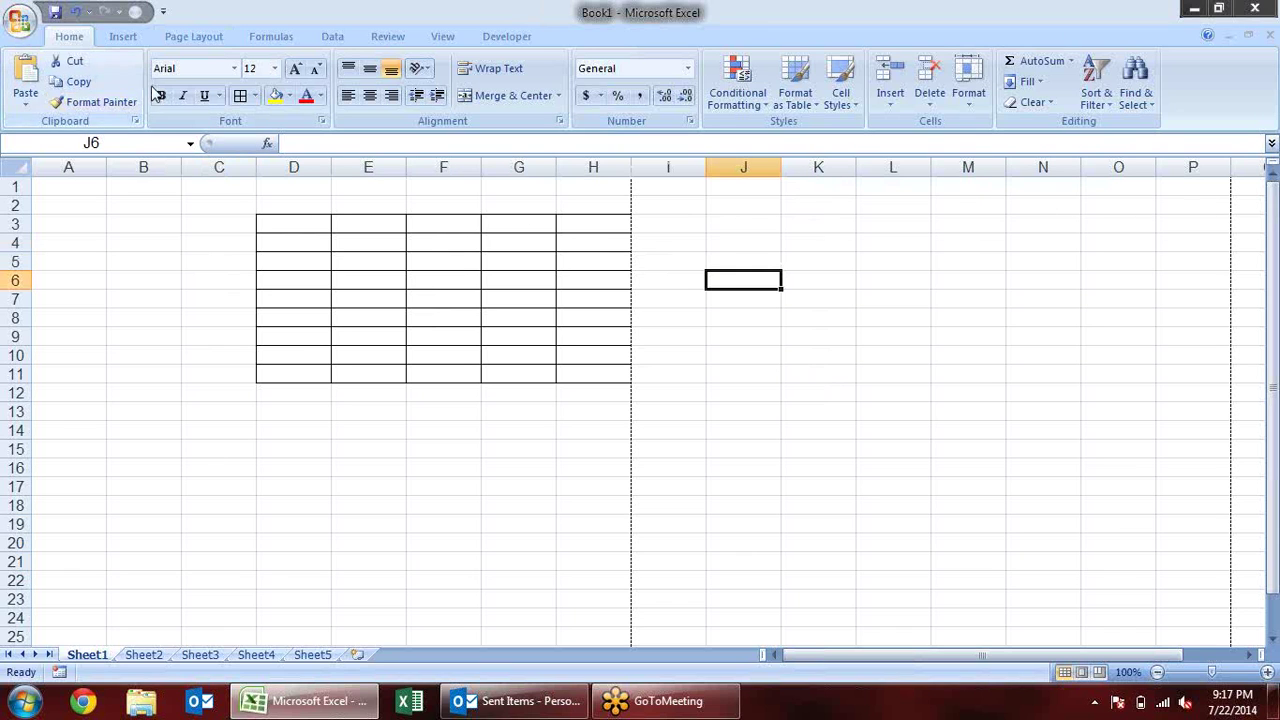
click(128, 38)
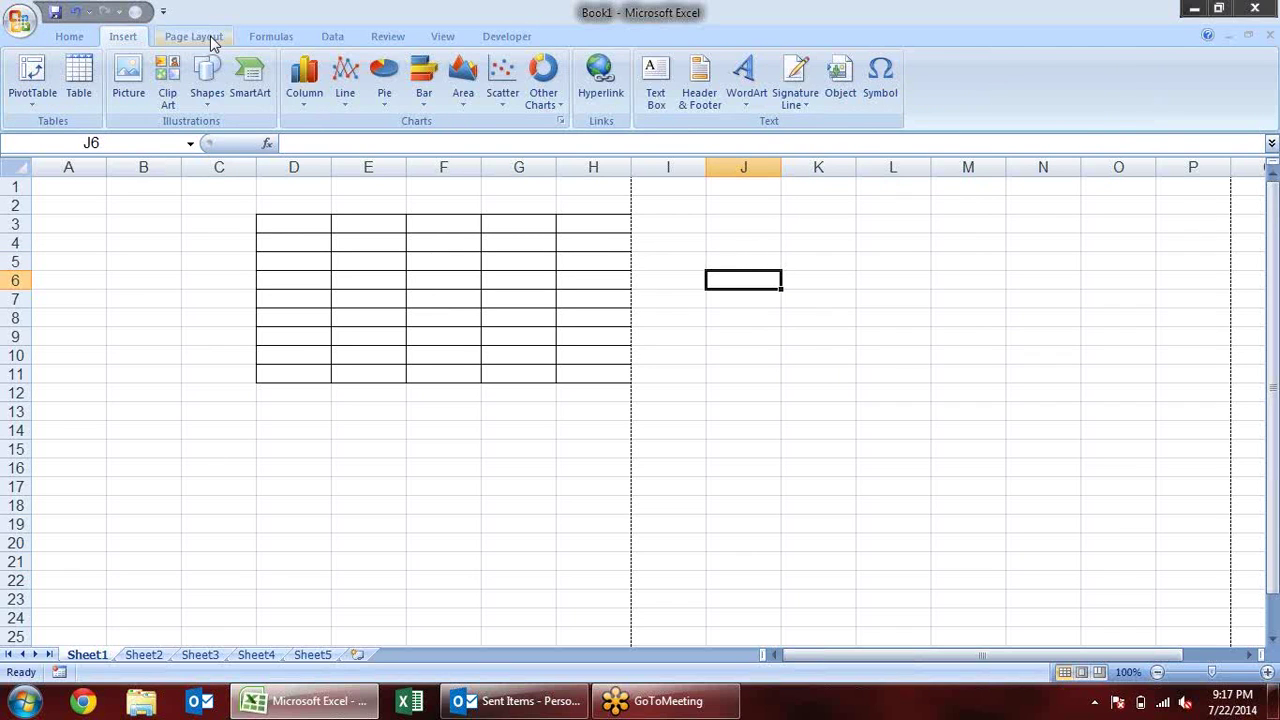
click(212, 40)
click(270, 36)
click(334, 37)
click(395, 38)
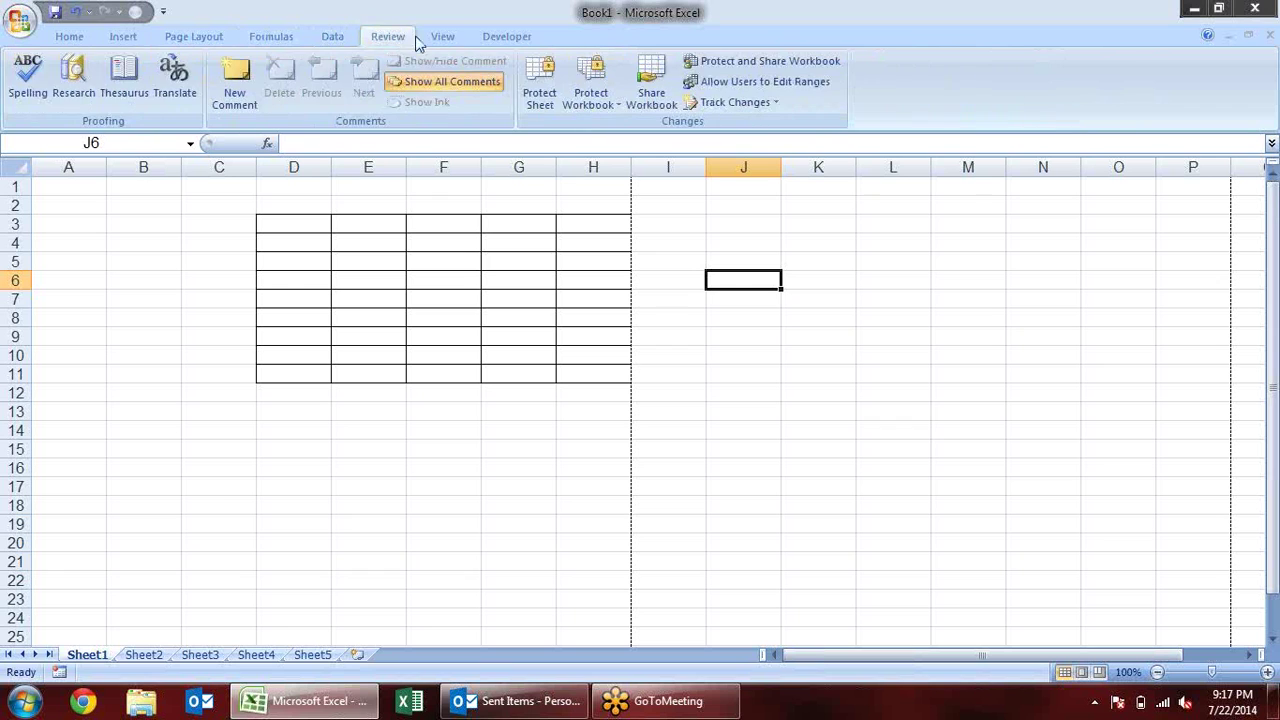
scroll(420, 40, down, 1)
scroll(140, 44, up, 4)
scroll(128, 44, up, 1)
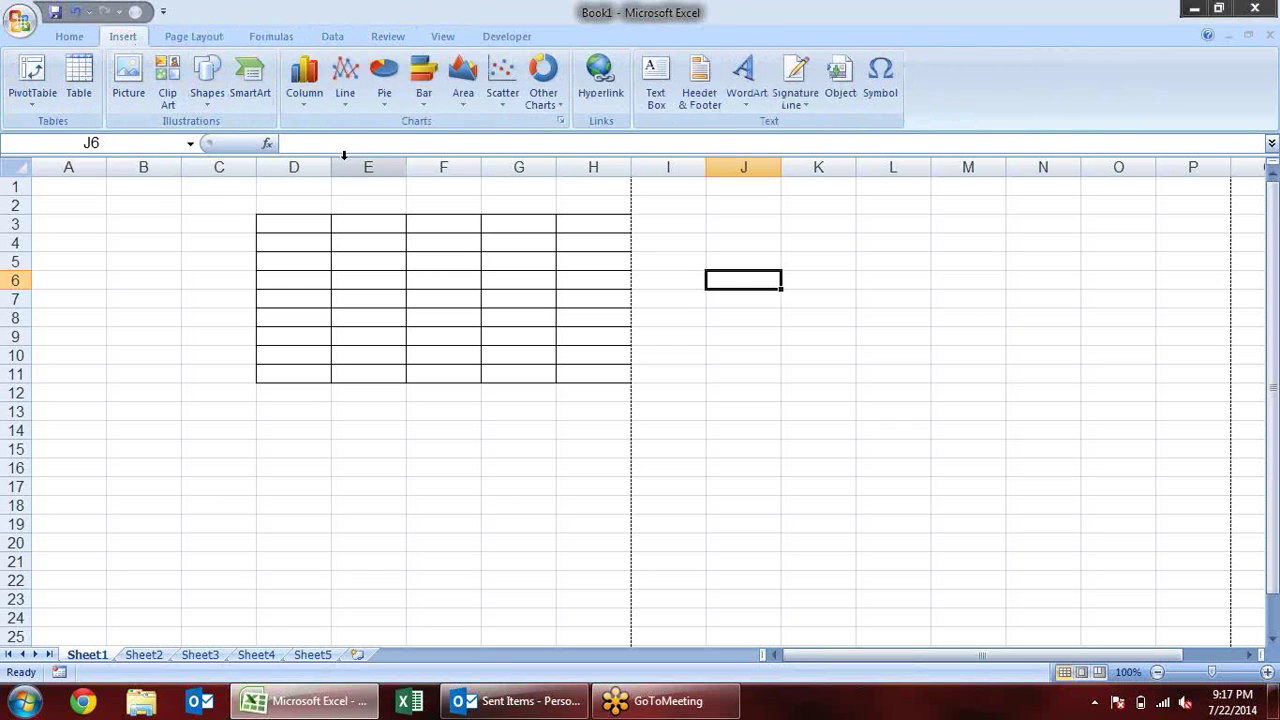
scroll(112, 50, up, 1)
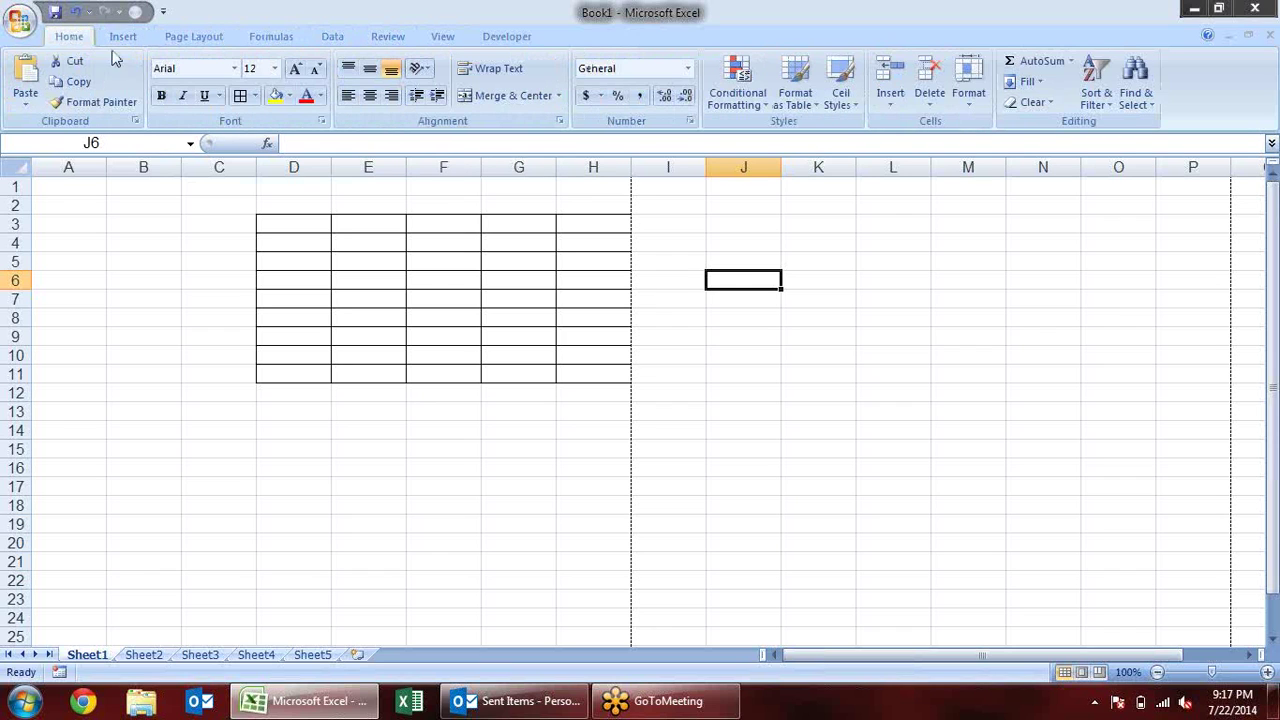
click(290, 97)
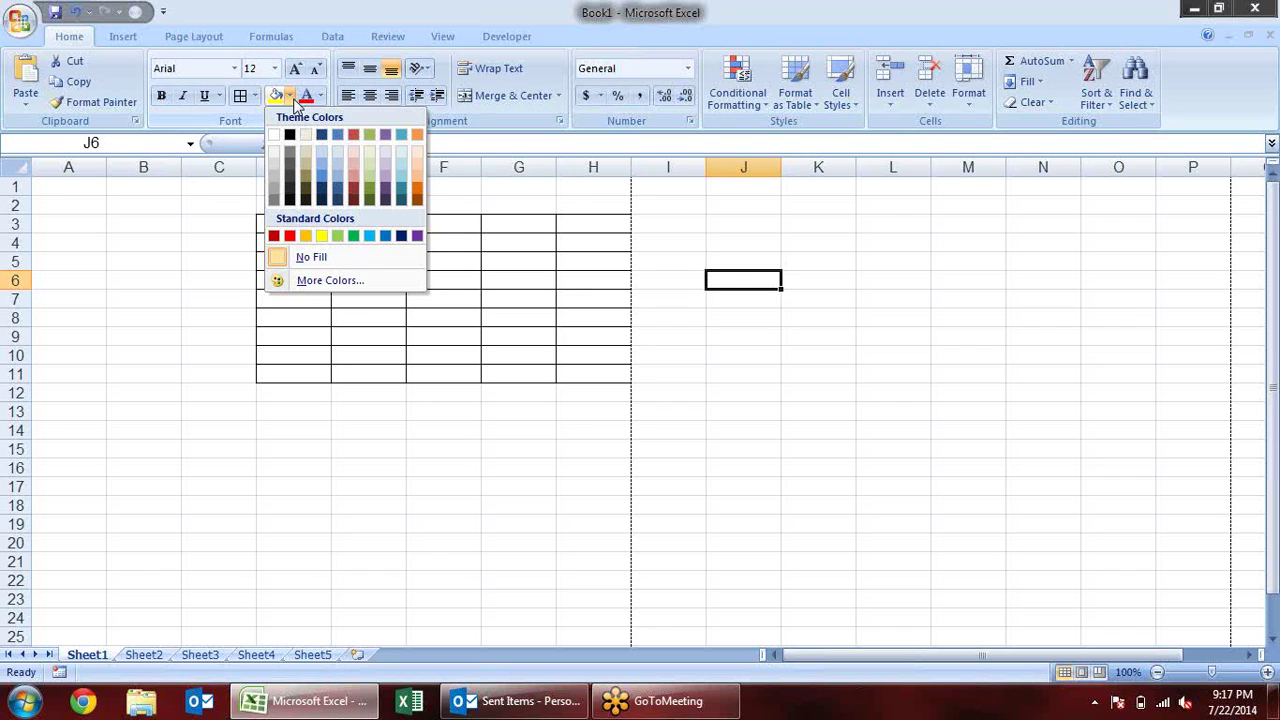
click(416, 244)
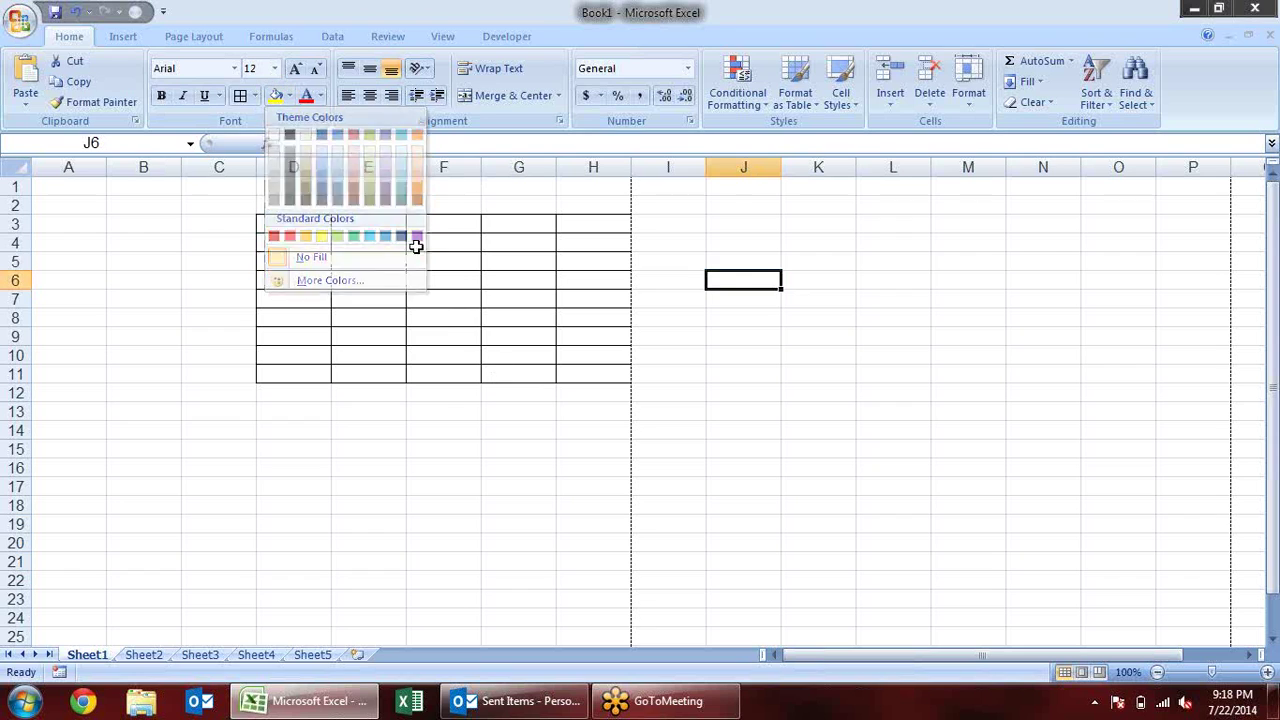
drag(298, 226, 598, 227)
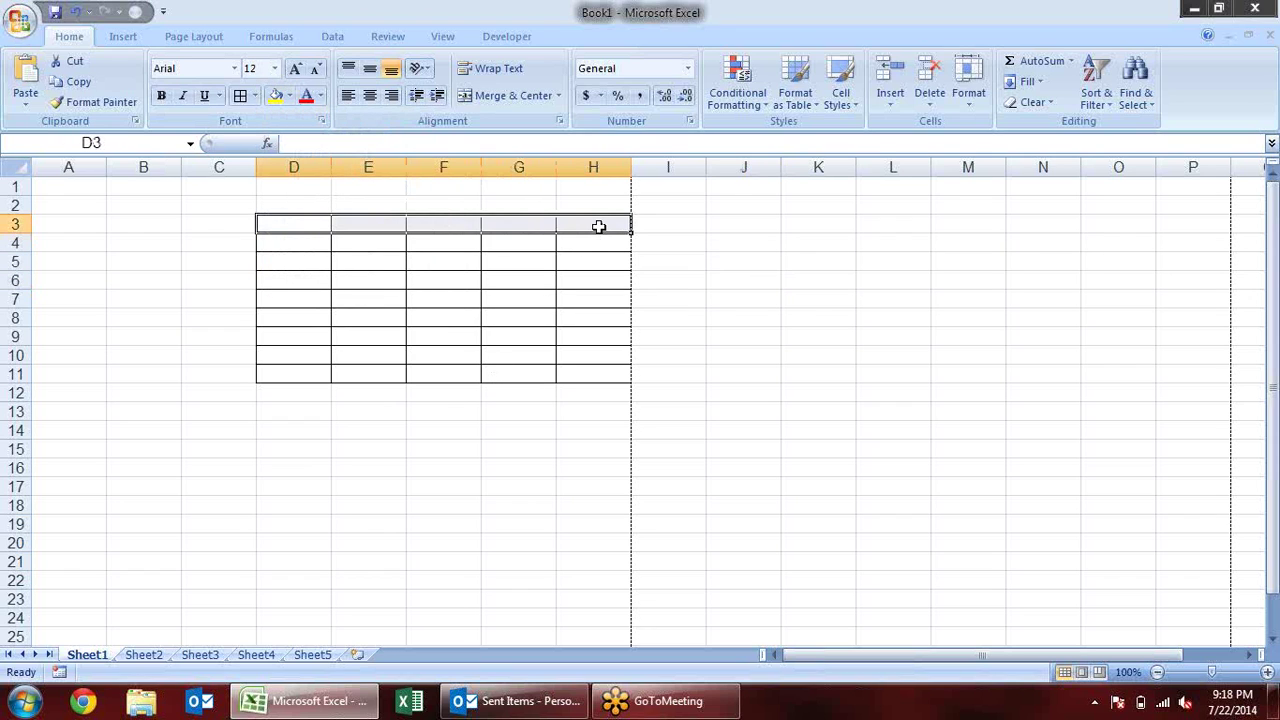
key(alt)
key(h)
key(h)
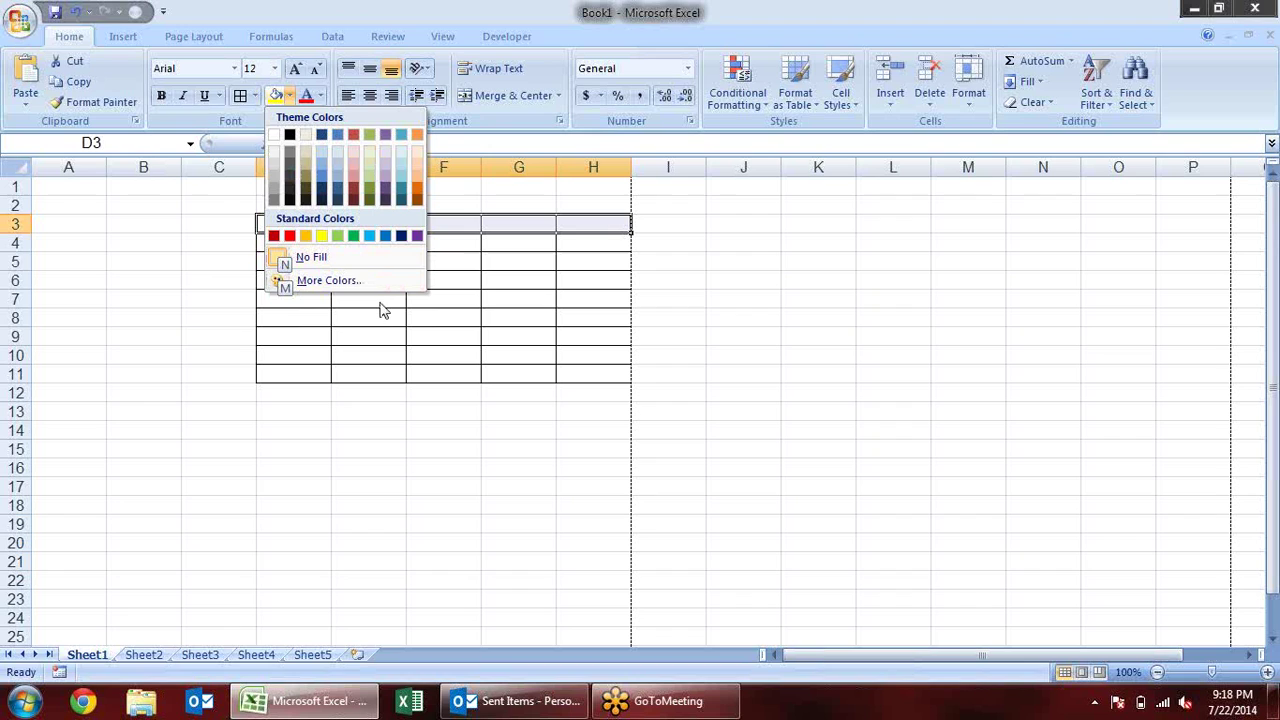
key(Up)
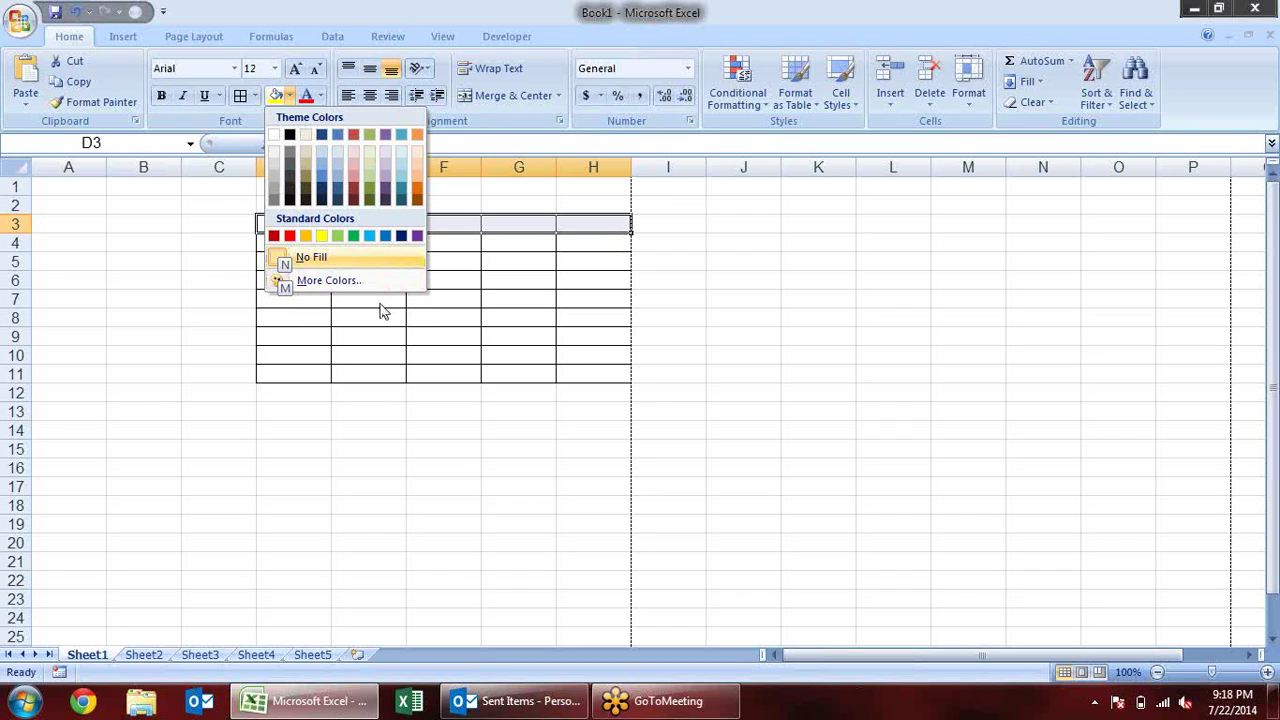
key(Up)
key(Up)
key(Down)
key(Up)
key(Up)
key(Down)
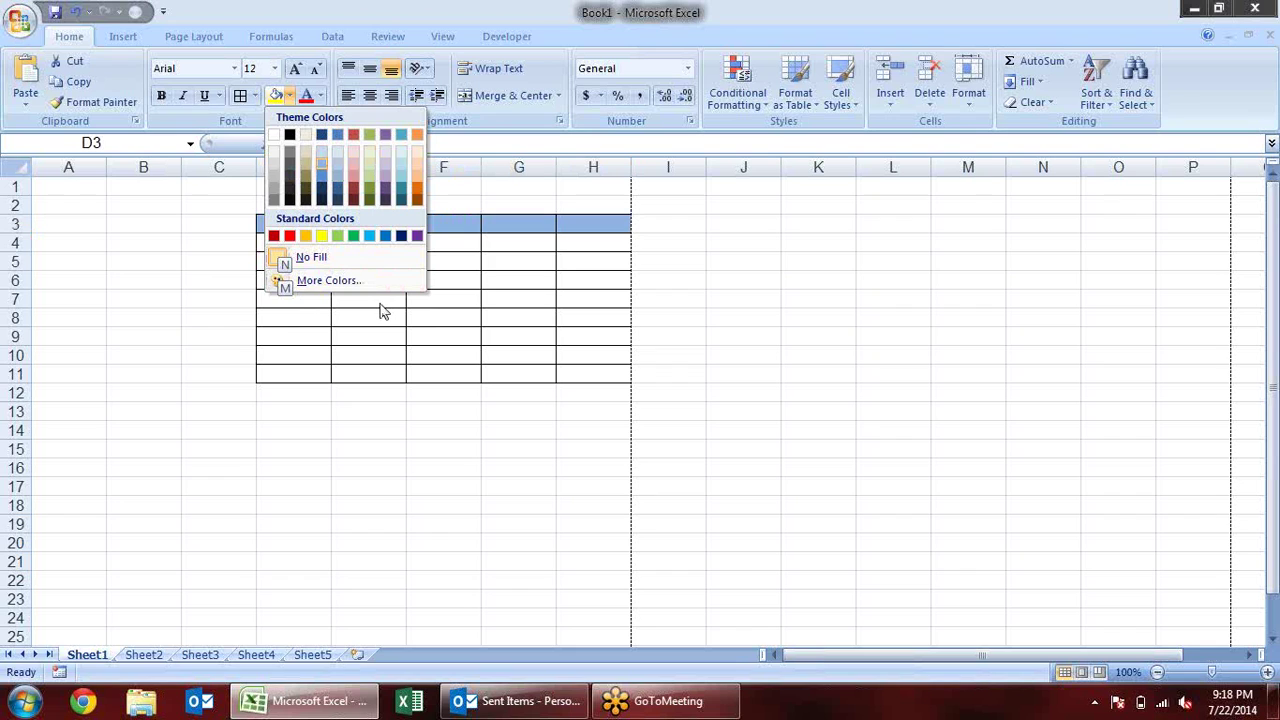
key(Return)
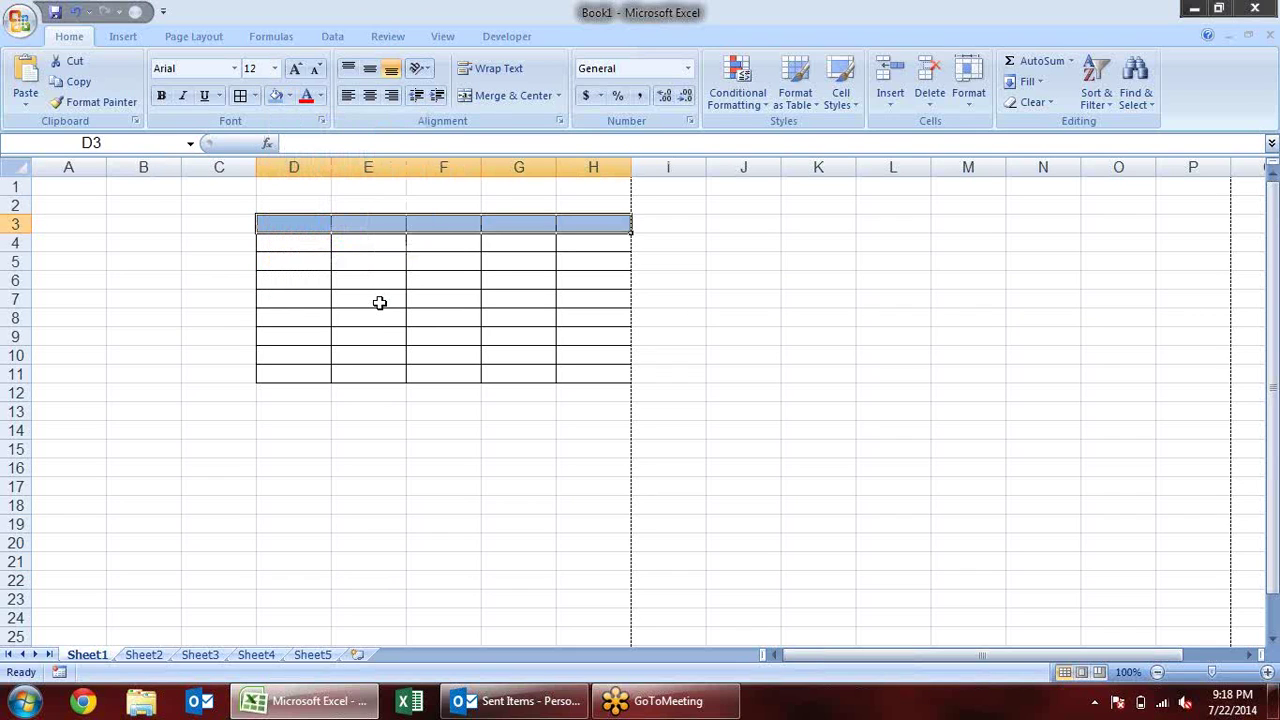
key(alt)
key(h)
key(h)
key(n)
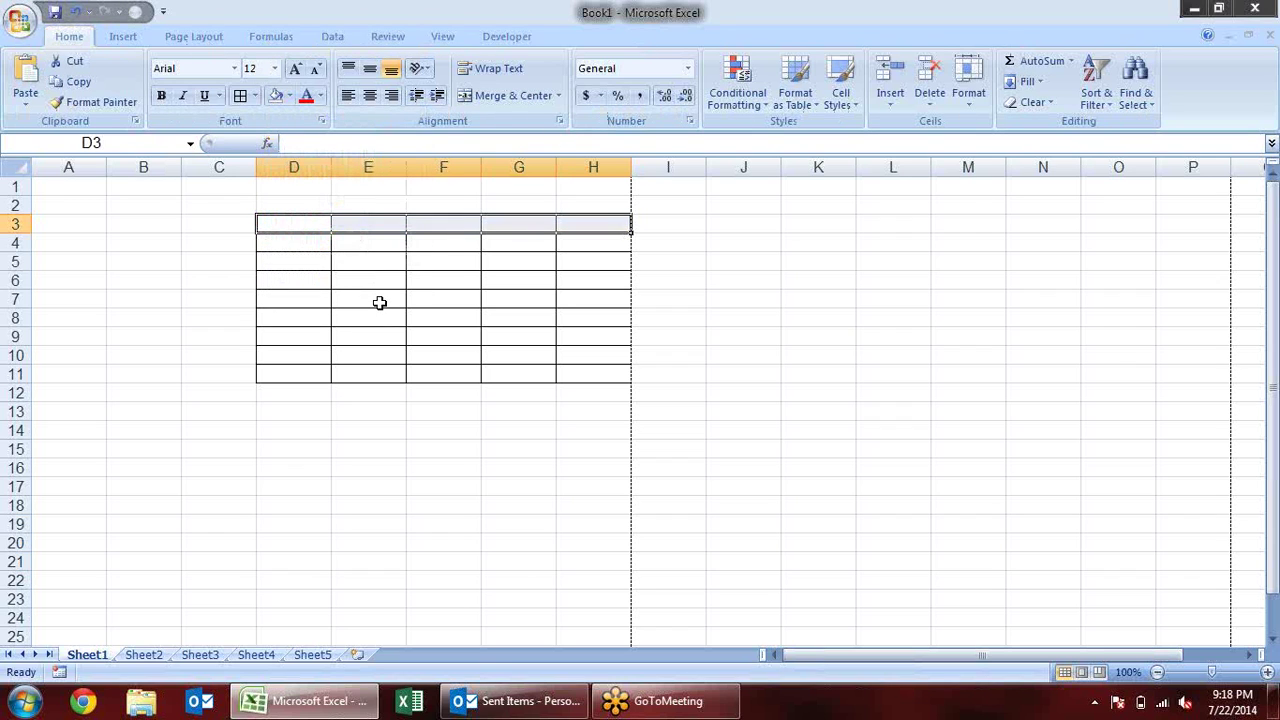
click(674, 266)
drag(368, 240, 528, 305)
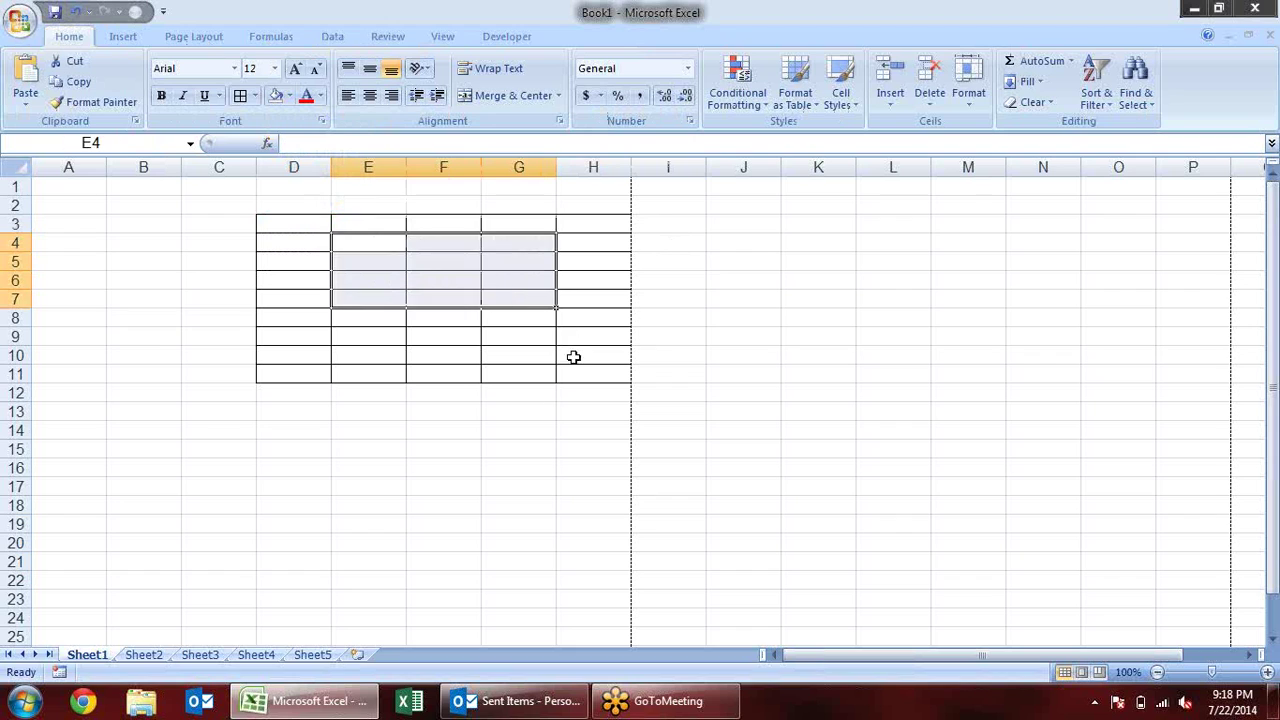
click(508, 428)
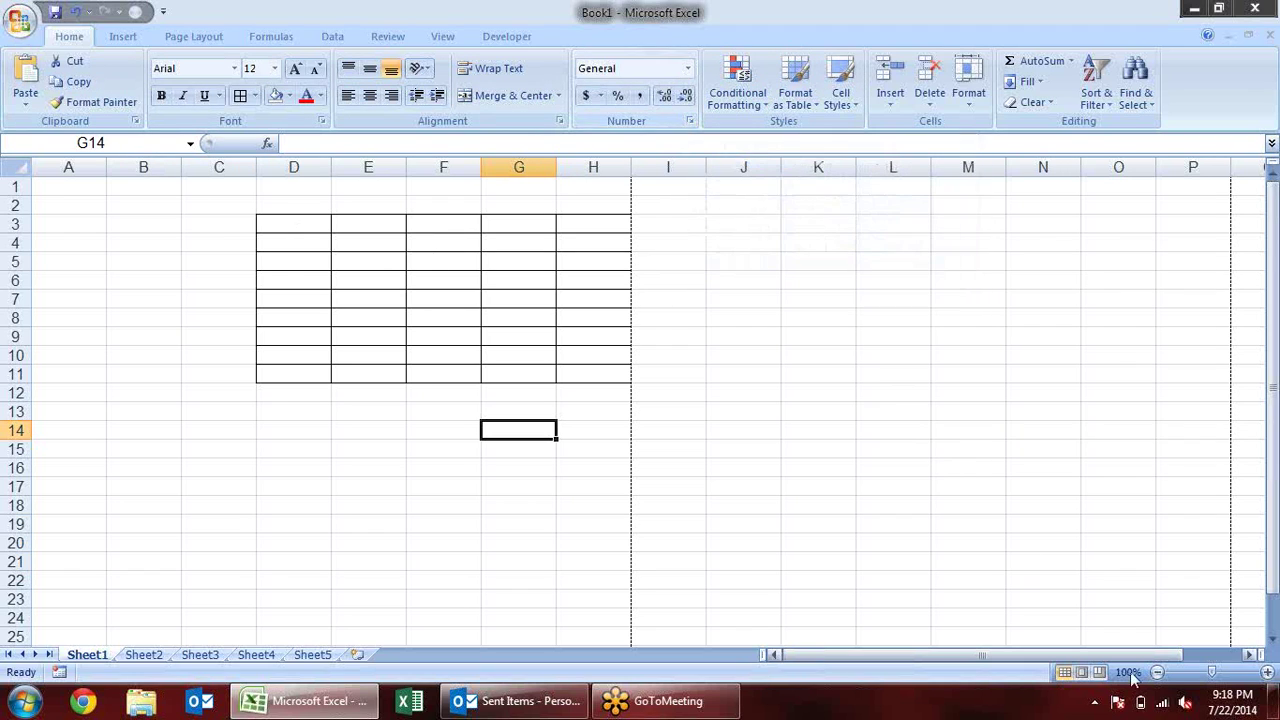
click(1186, 704)
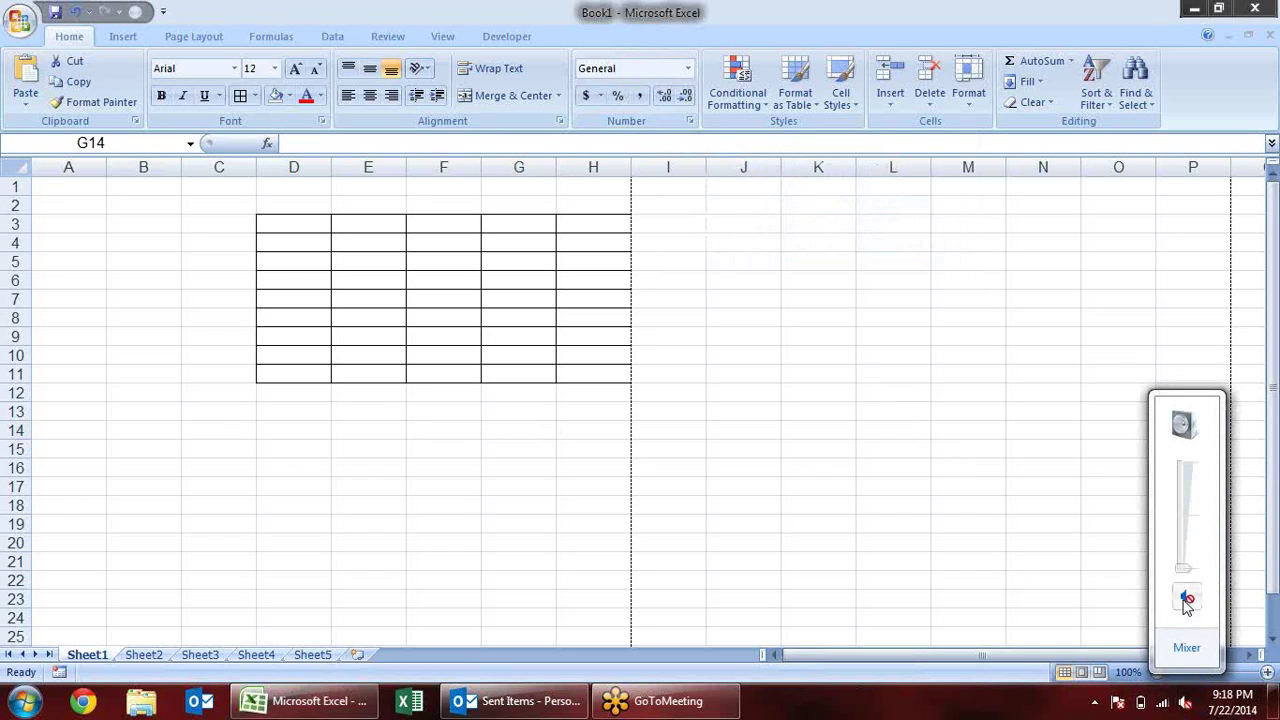
drag(1181, 538, 1182, 452)
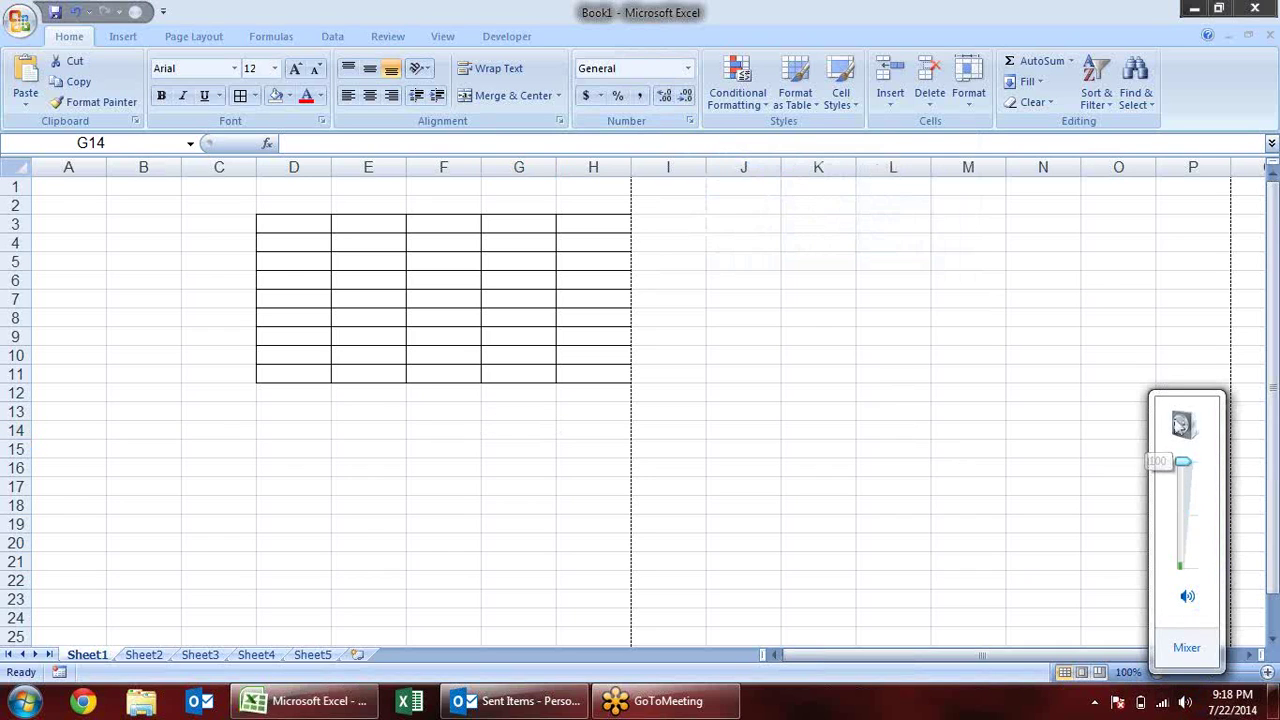
click(1026, 414)
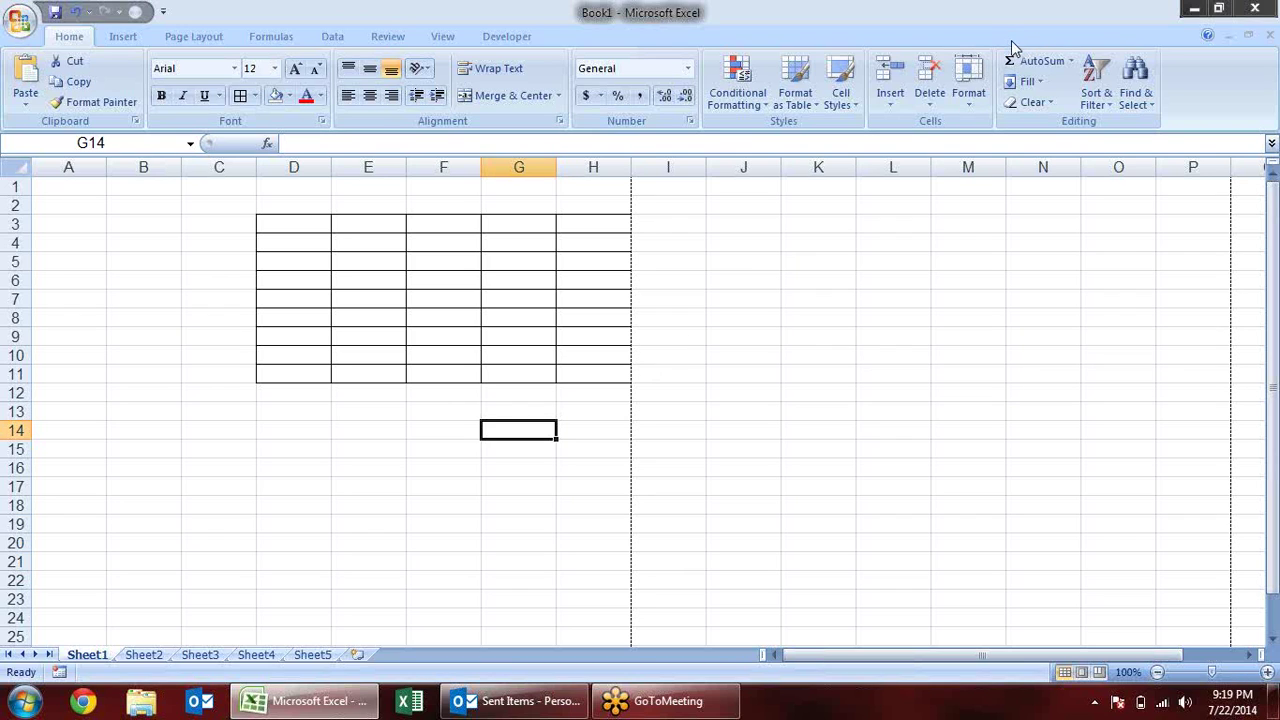
click(373, 320)
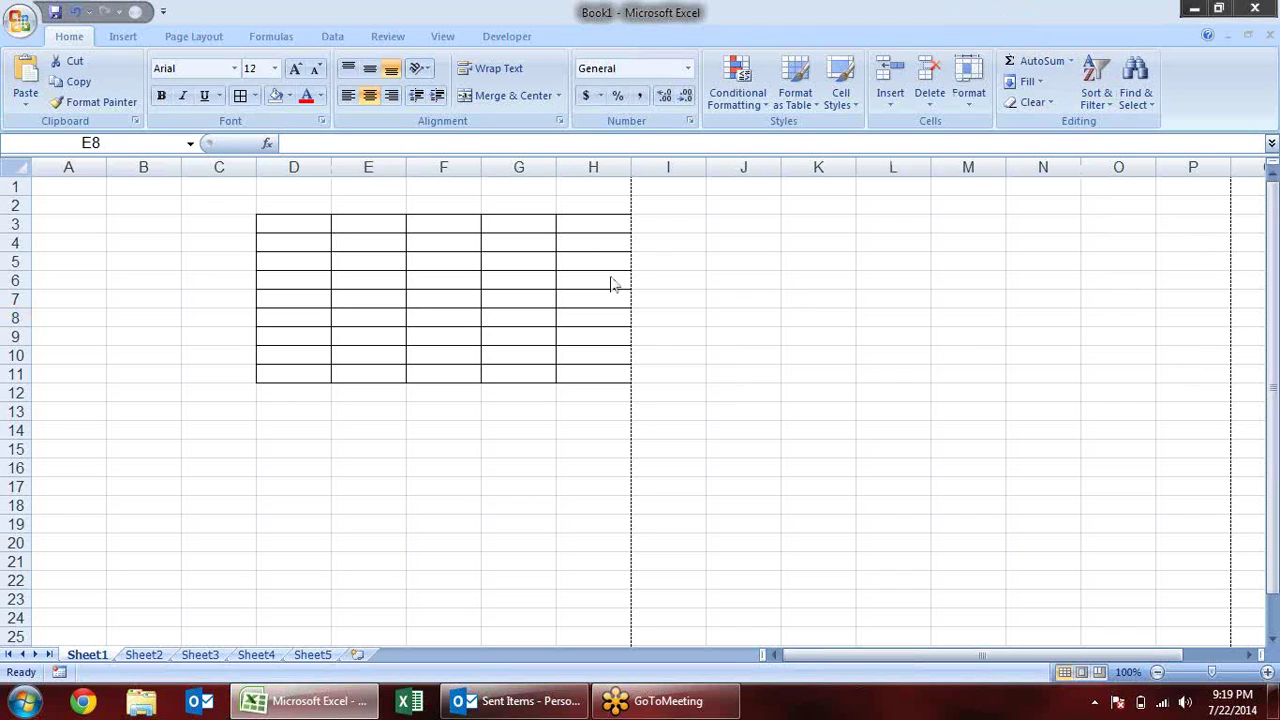
click(424, 243)
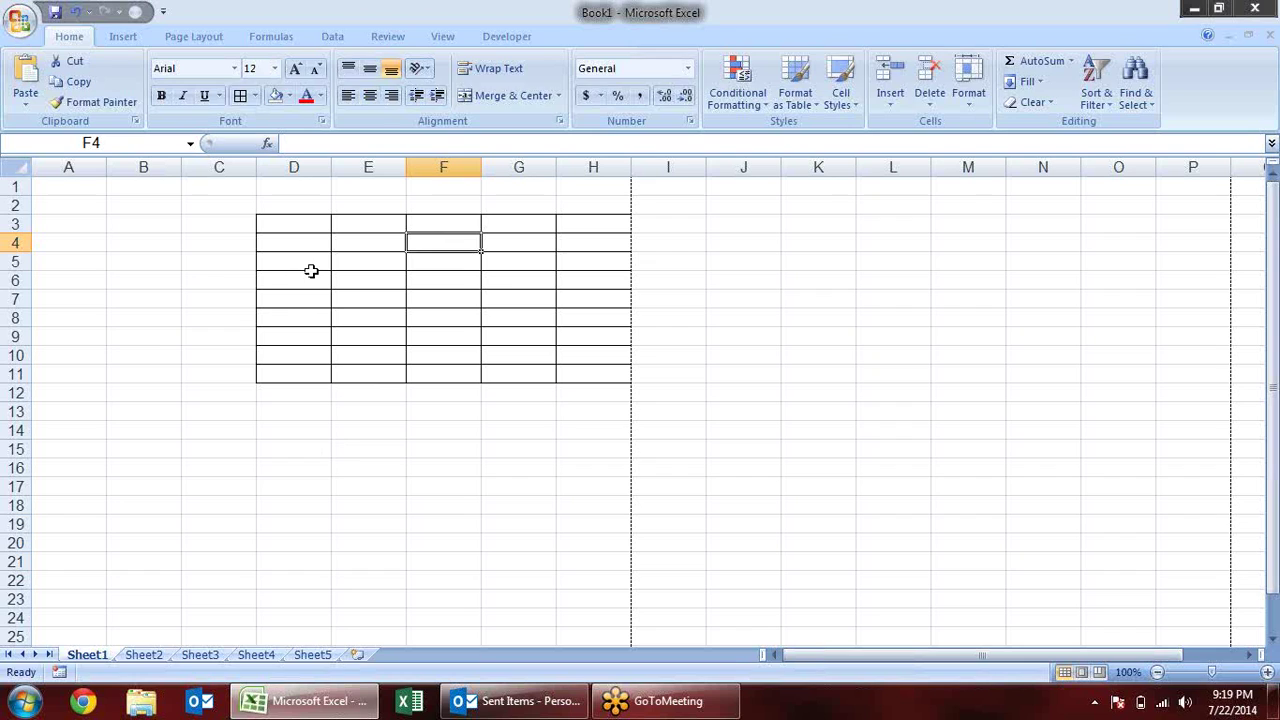
text(alt+)
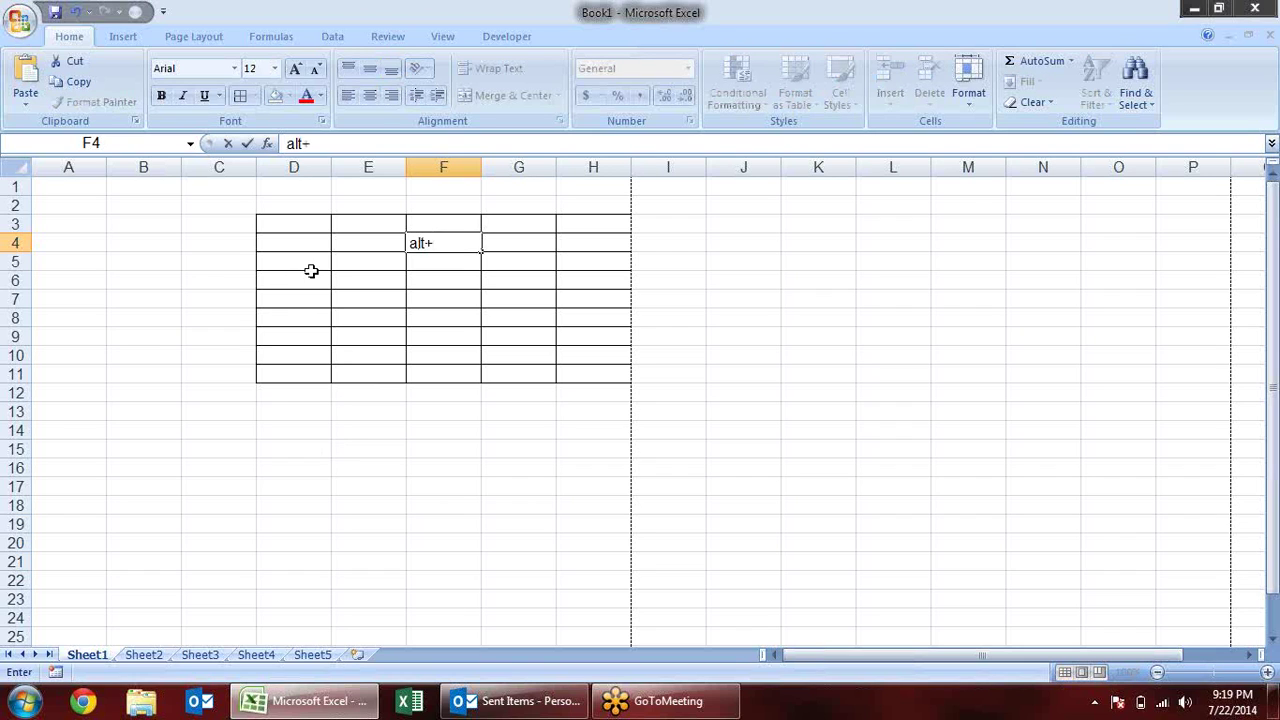
text(h+)
text(b)
text(+a)
key(Return)
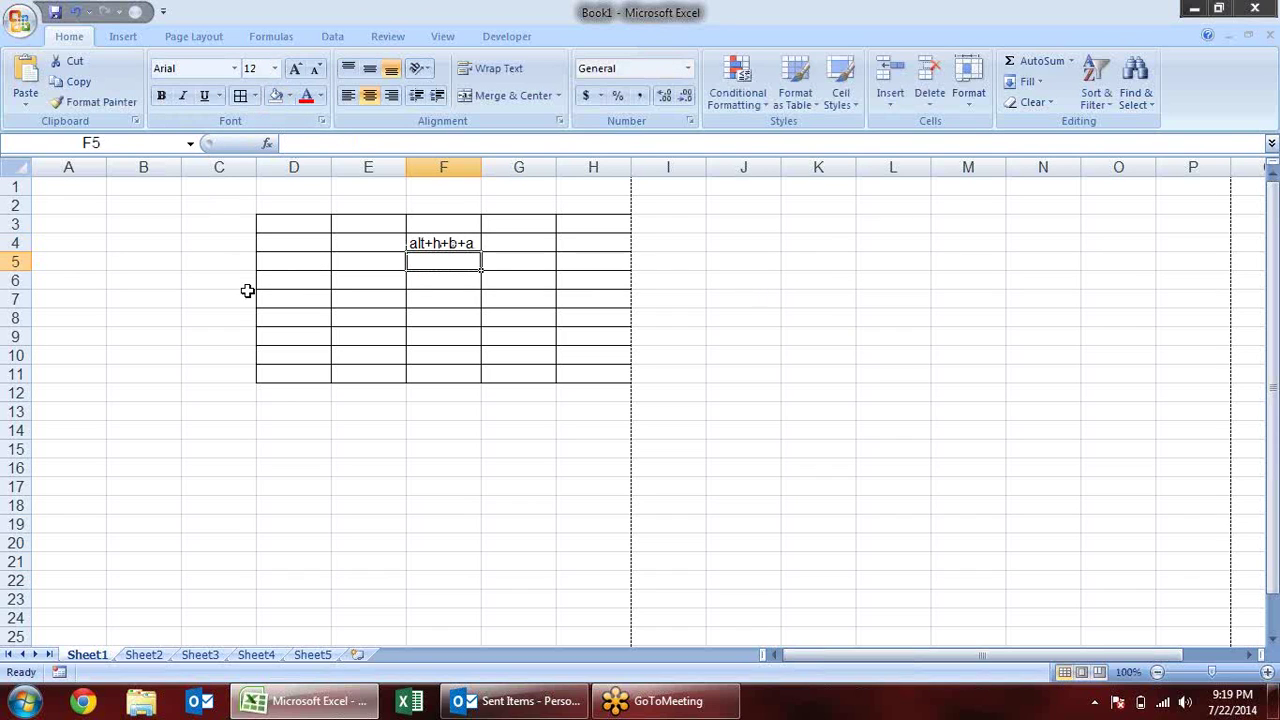
key(alt)
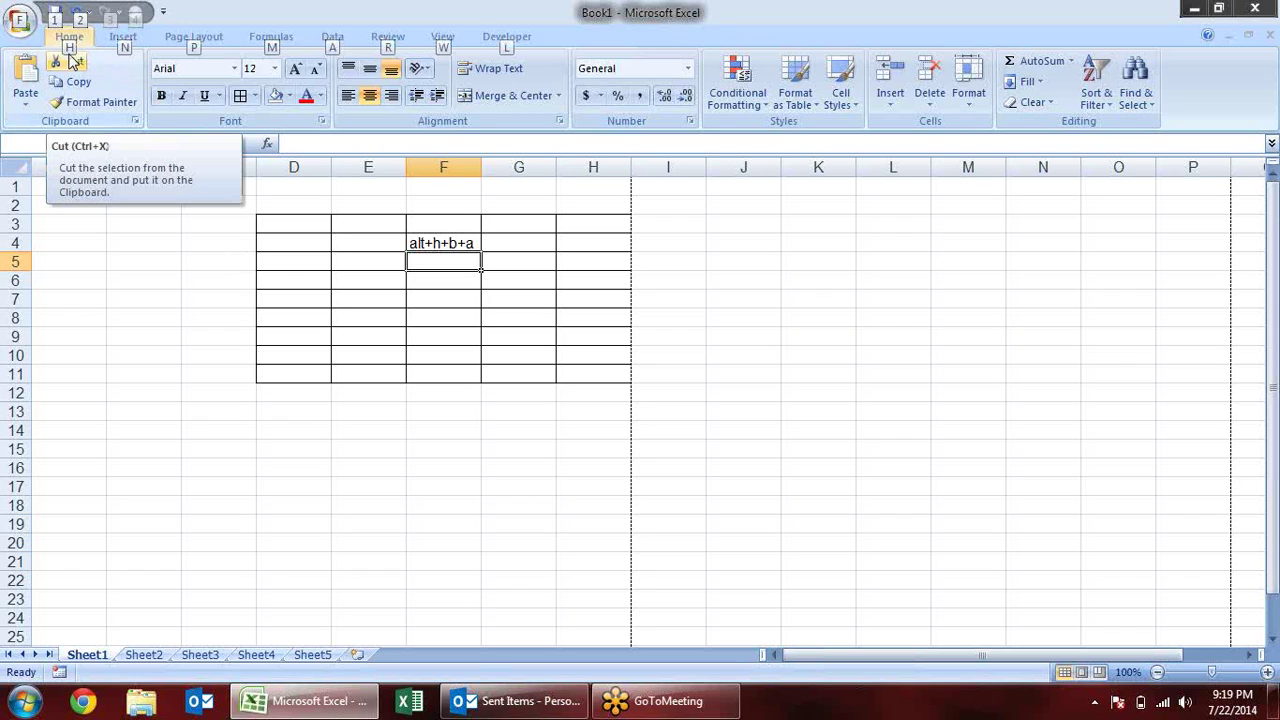
key(h)
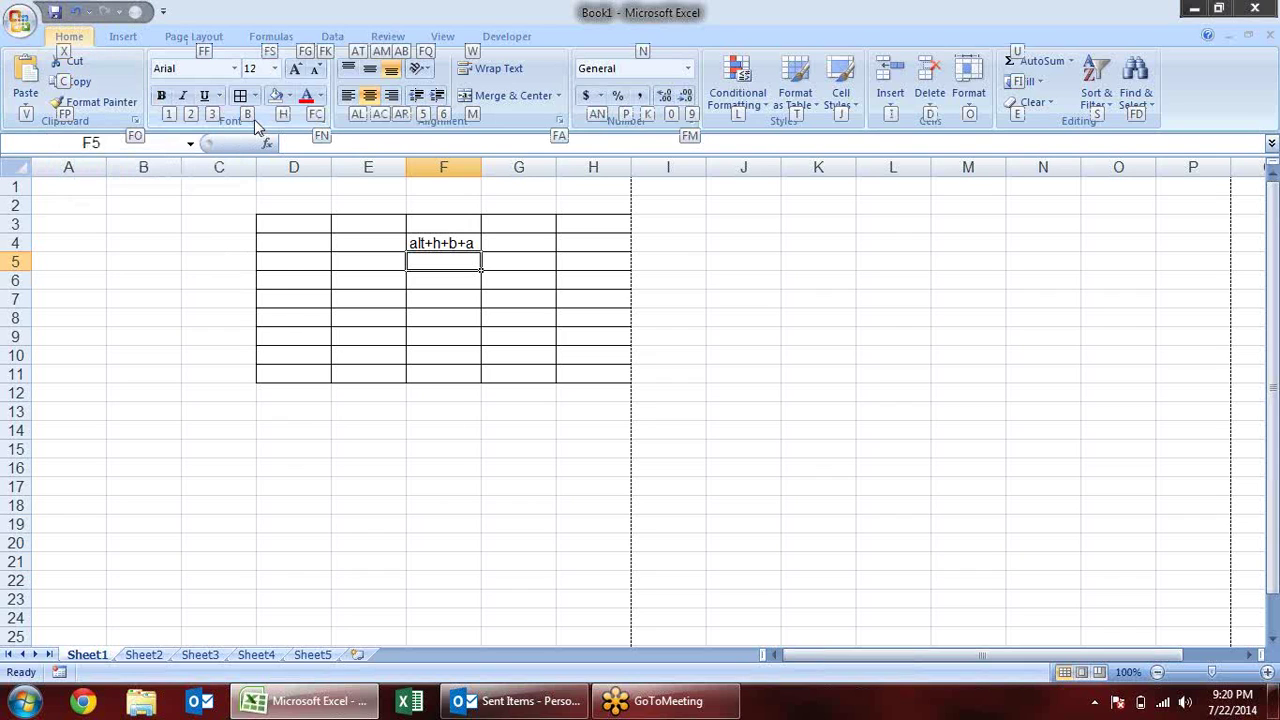
key(b)
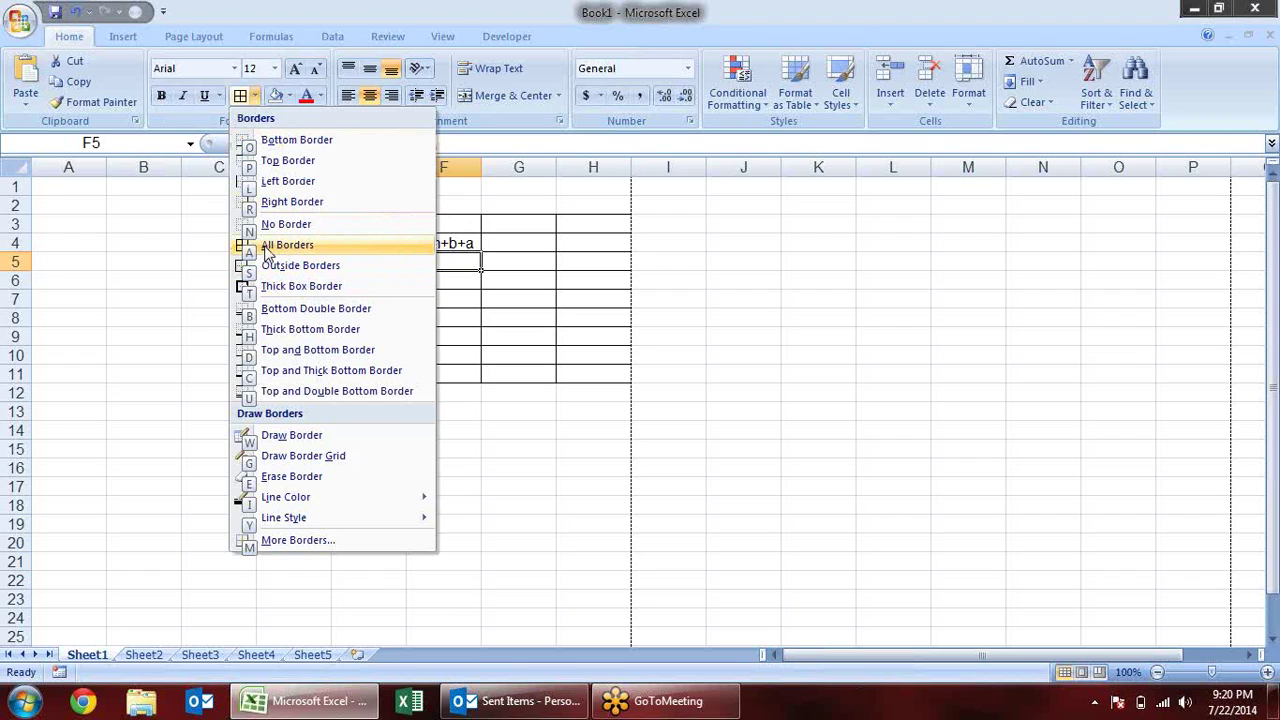
key(a)
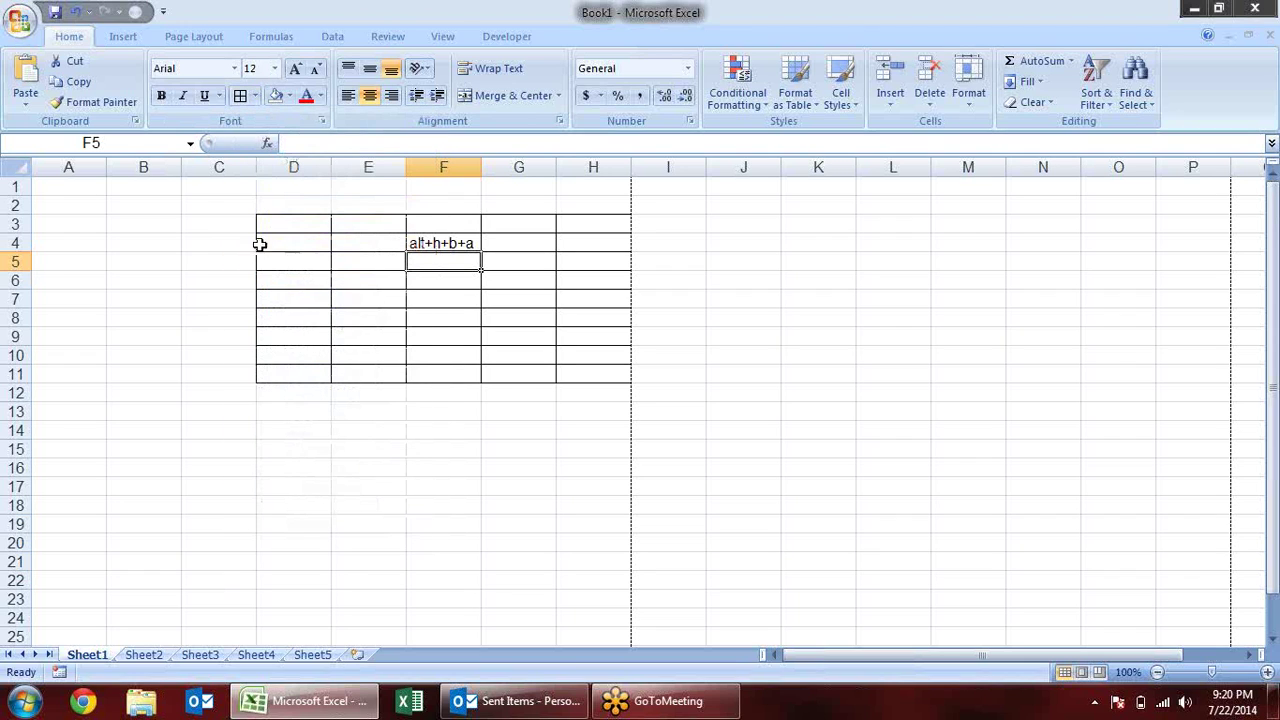
click(449, 242)
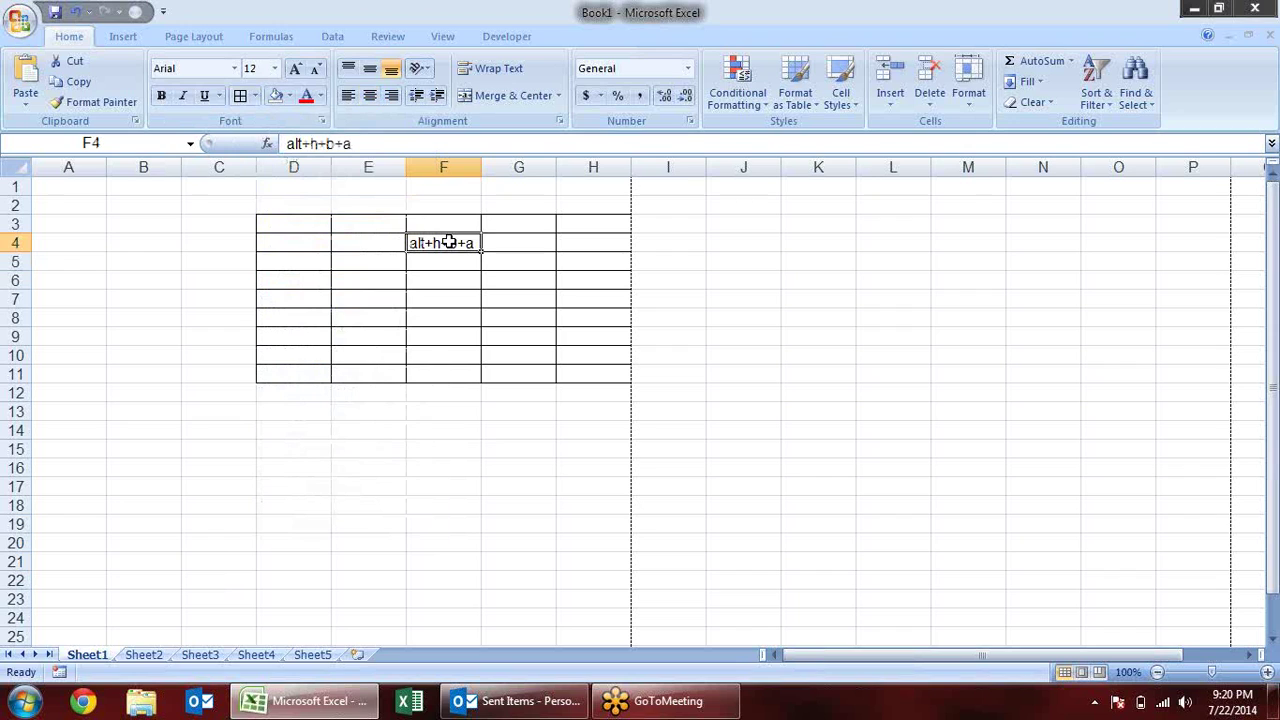
key(Delete)
Step: Fill D3:H11 with =RANDBETWEEN(10,90) entered once with Ctrl+Enter
click(136, 38)
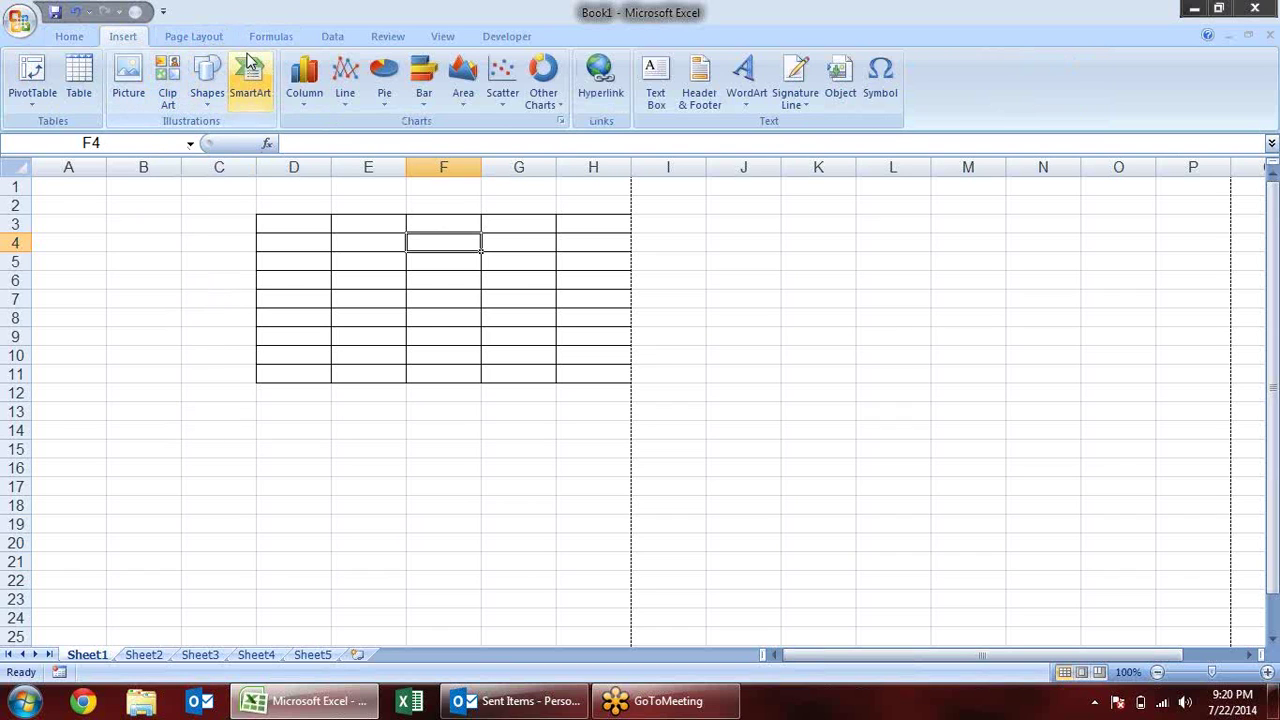
click(332, 38)
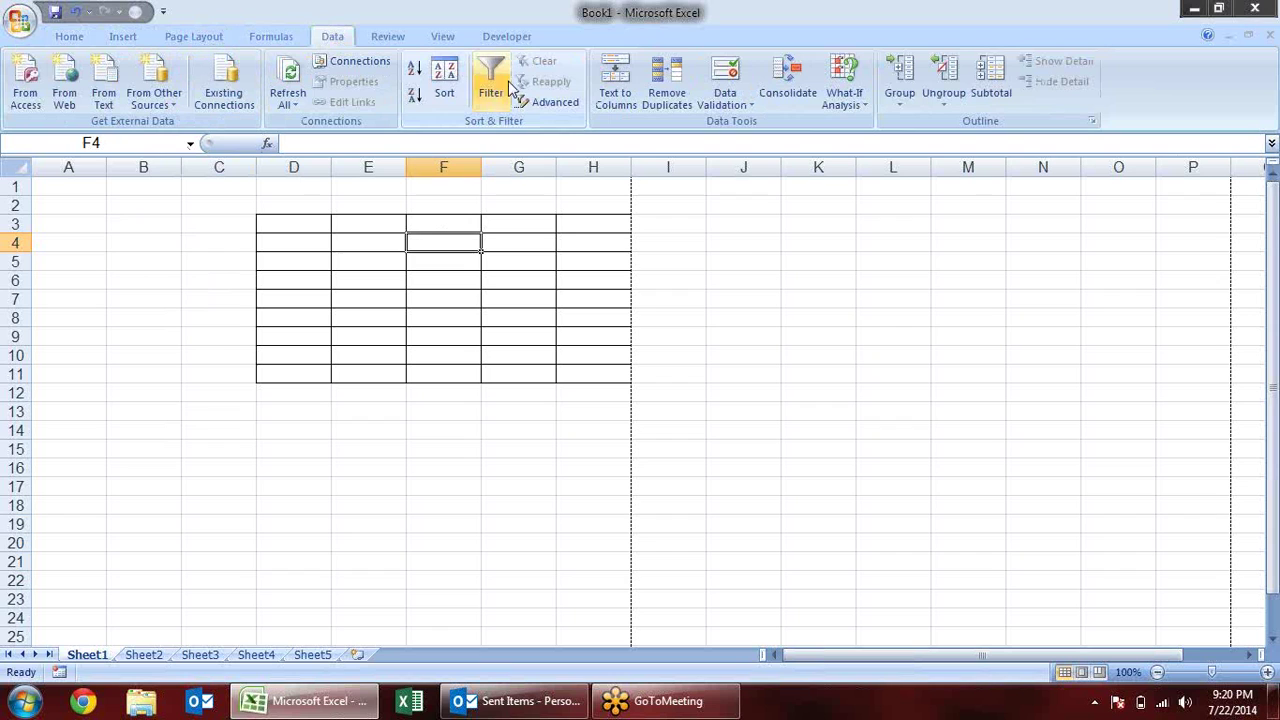
mouse_move(305, 225)
mouse_down()
mouse_move(541, 372)
mouse_move(572, 371)
mouse_up()
text(=ra)
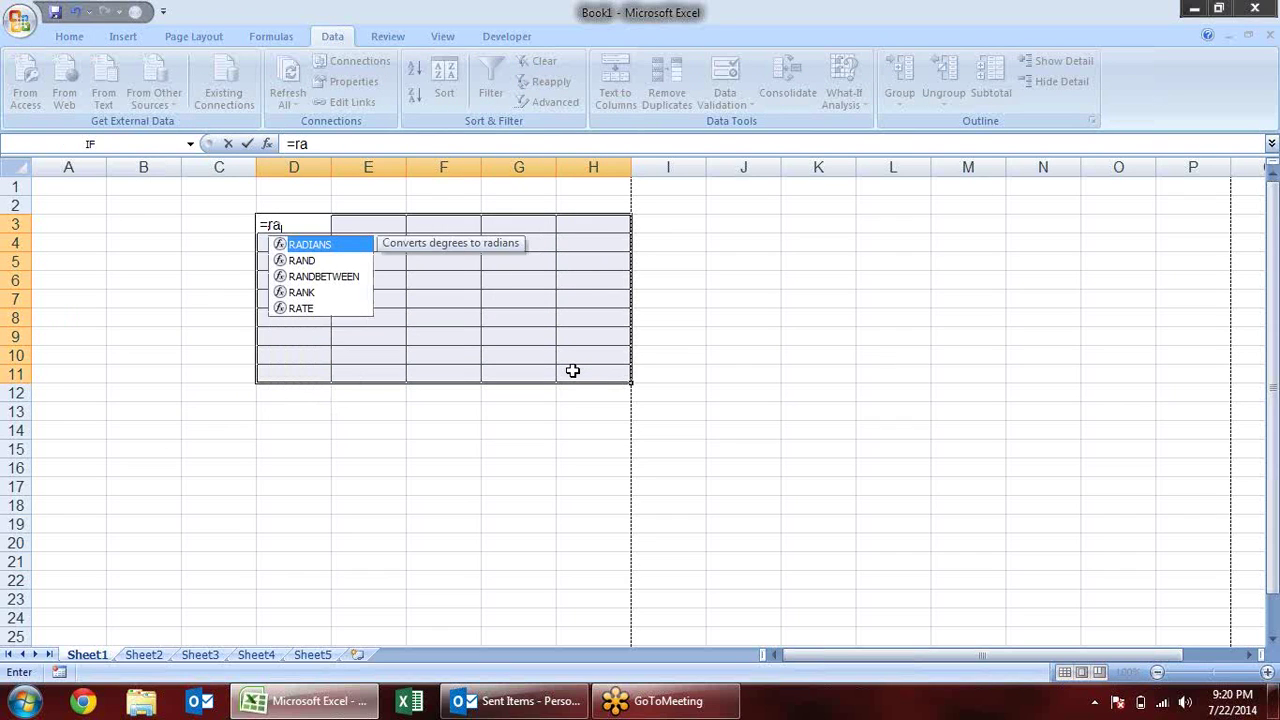
key(Down)
key(Down)
key(Tab)
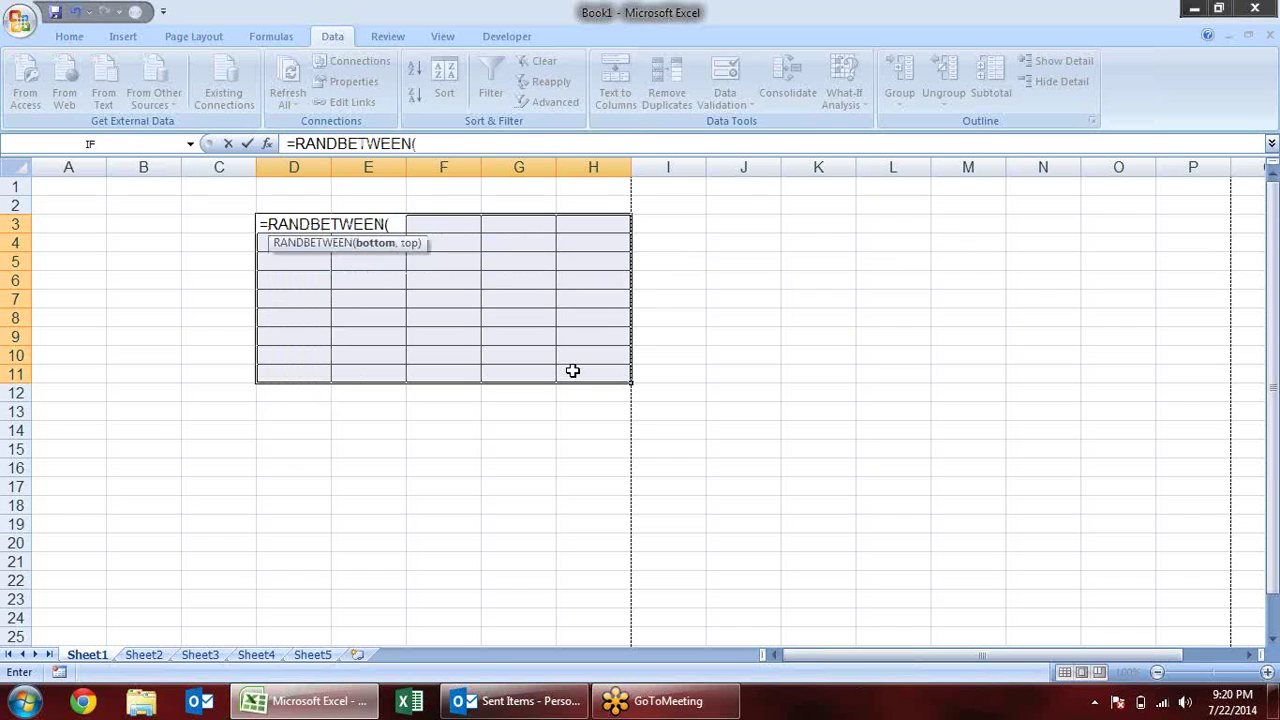
text(10,90))
key(ctrl+Return)
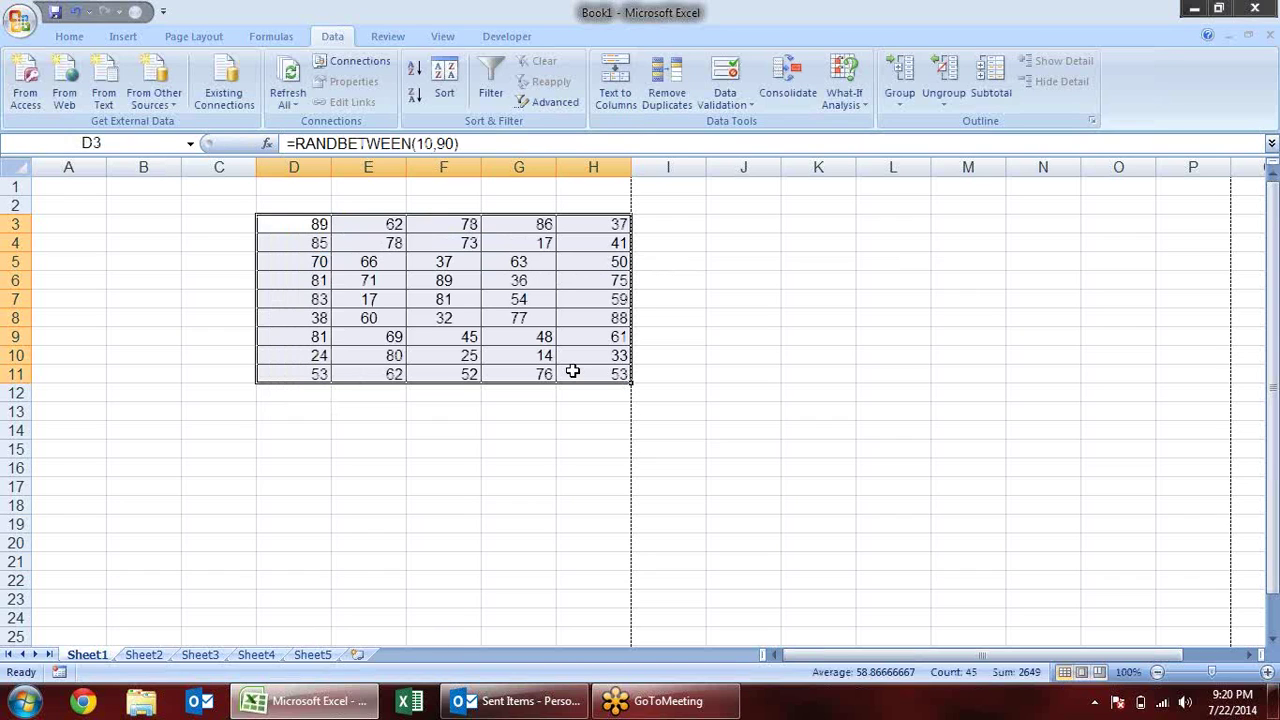
Step: Turn on the AutoFilter for the grid with Alt, A, T
key(alt)
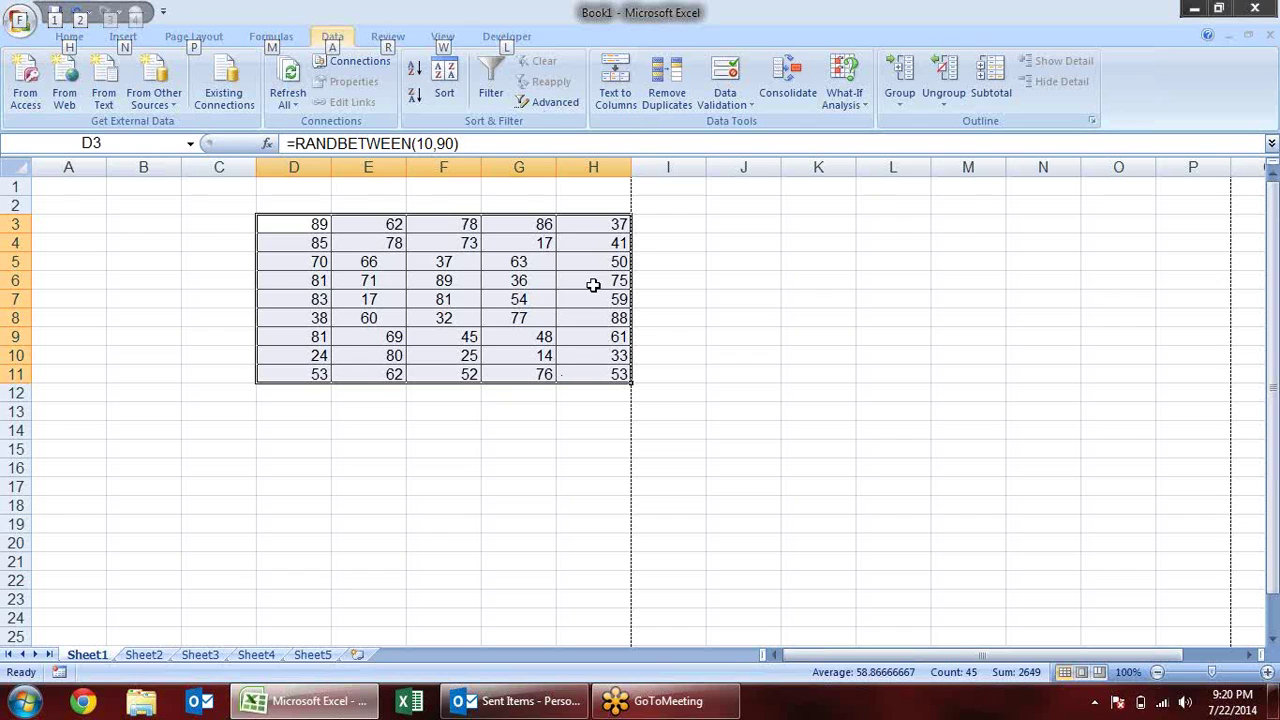
key(a)
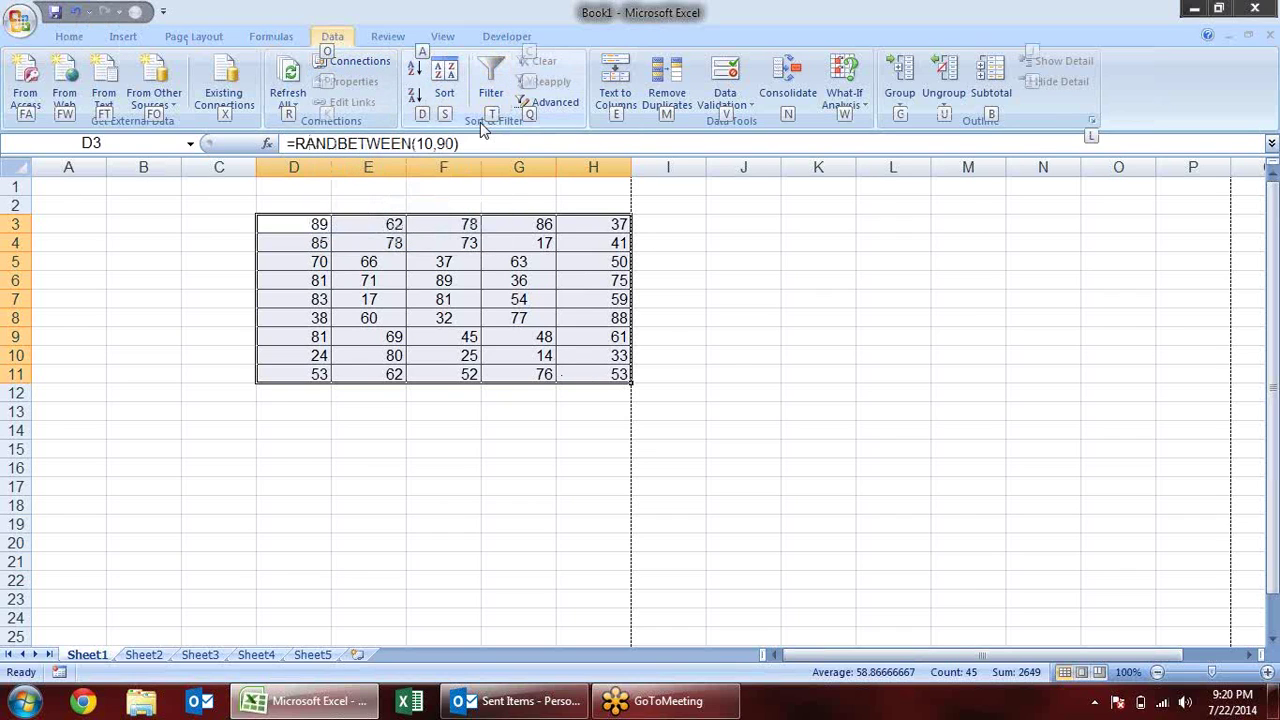
key(t)
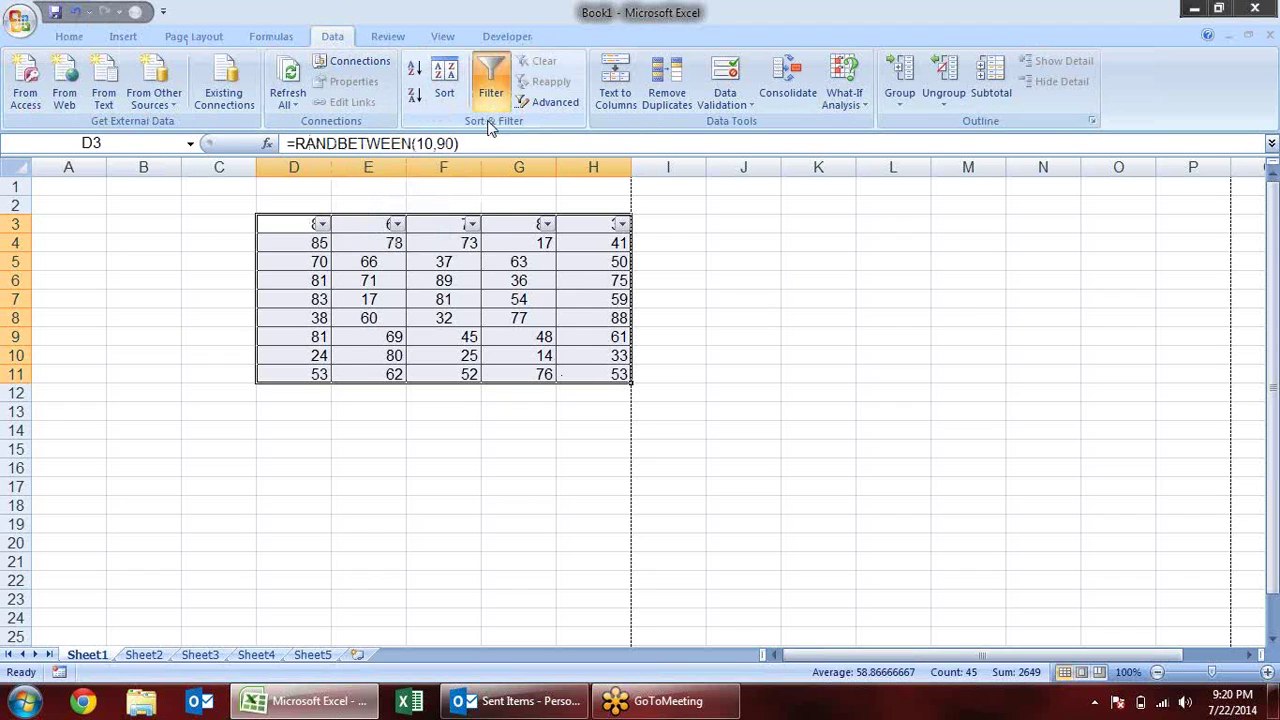
Step: Inspect the column D filter list, remove filtering with Ctrl+Shift+L, and select D6
click(321, 225)
click(668, 278)
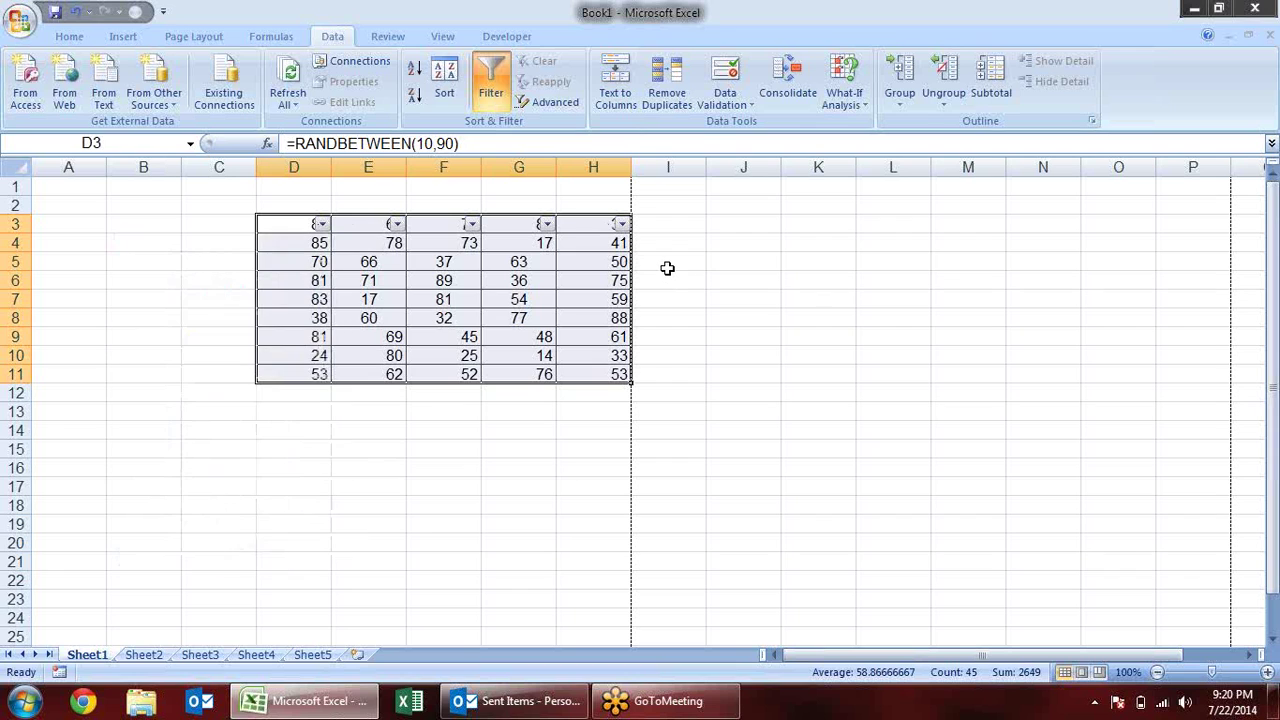
click(659, 245)
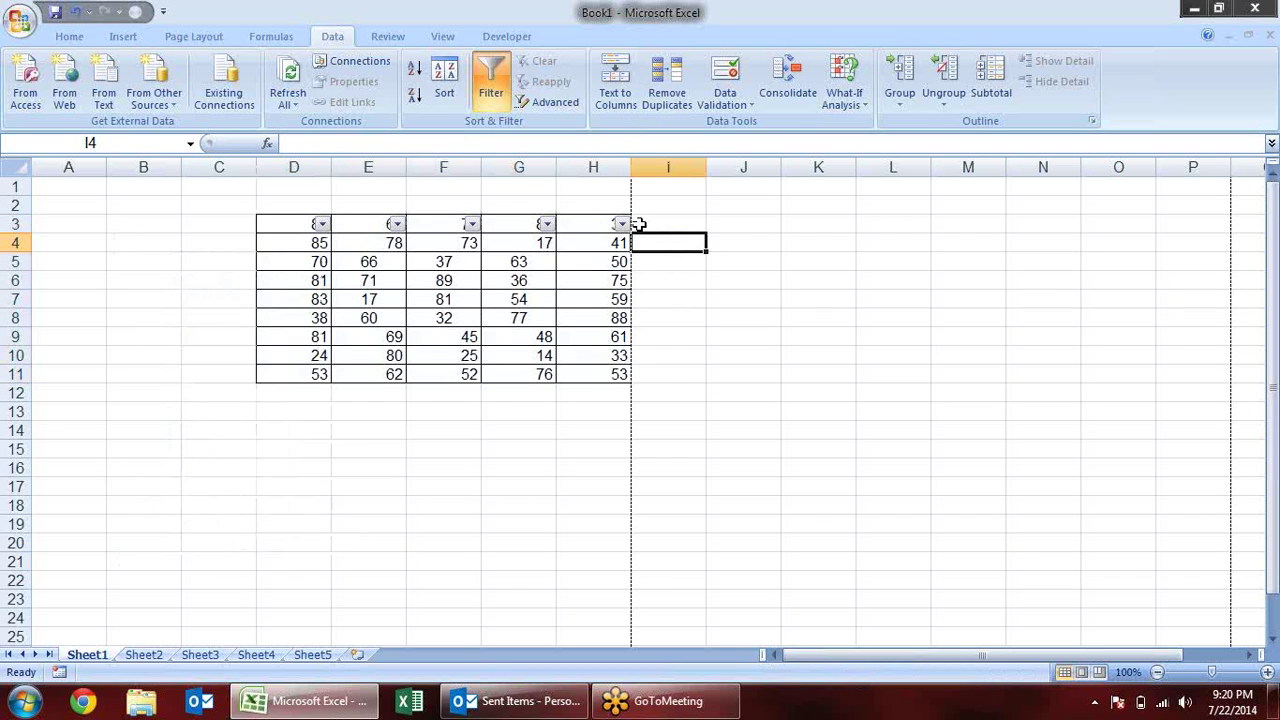
key(ctrl+a)
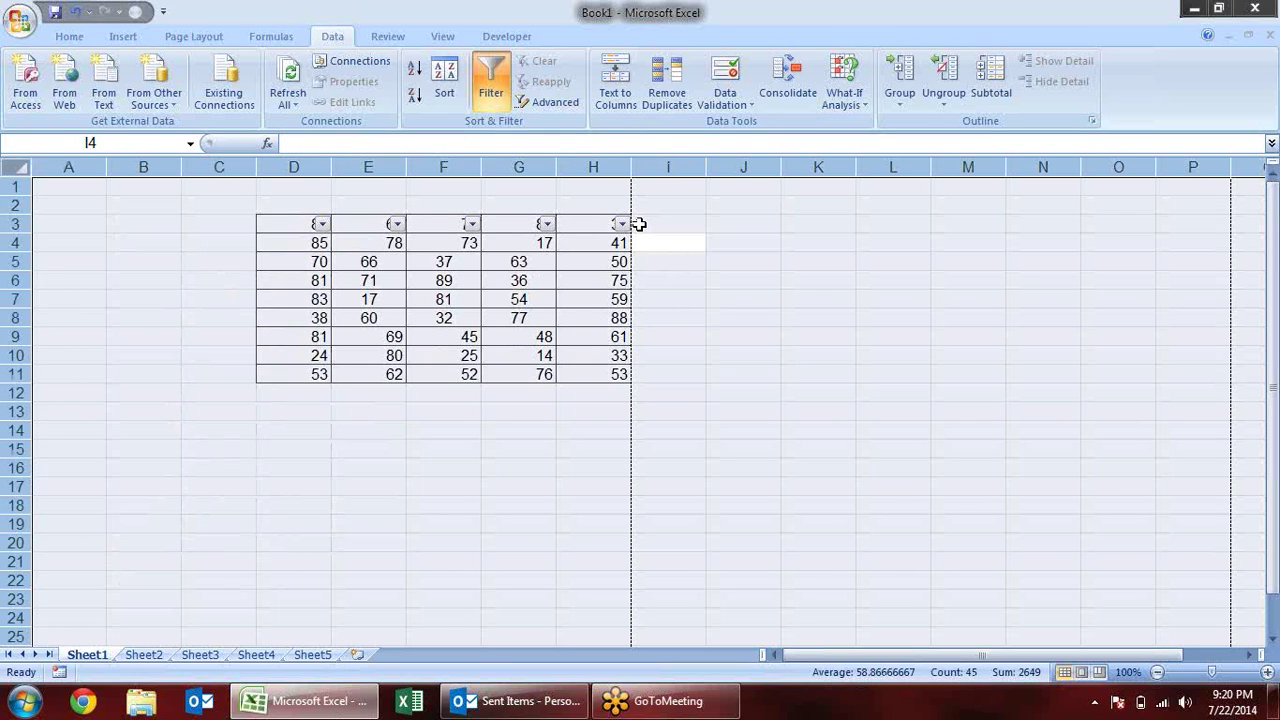
click(725, 278)
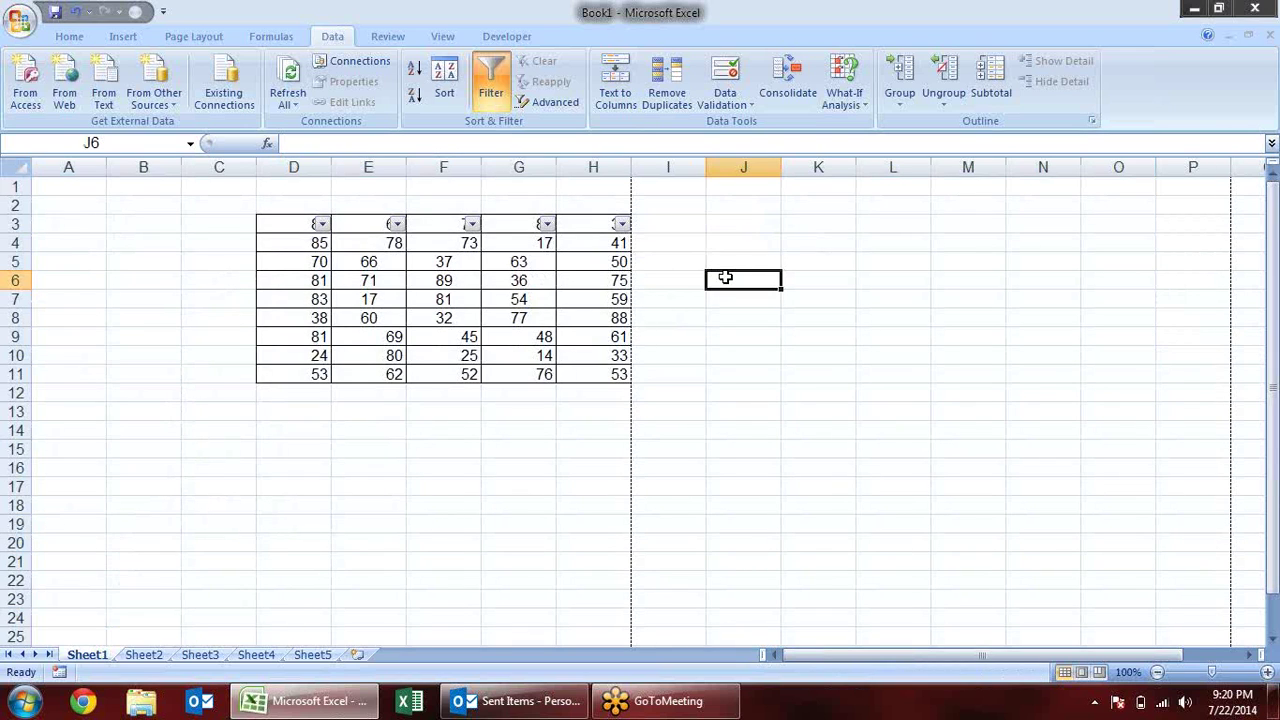
key(ctrl+shift+l)
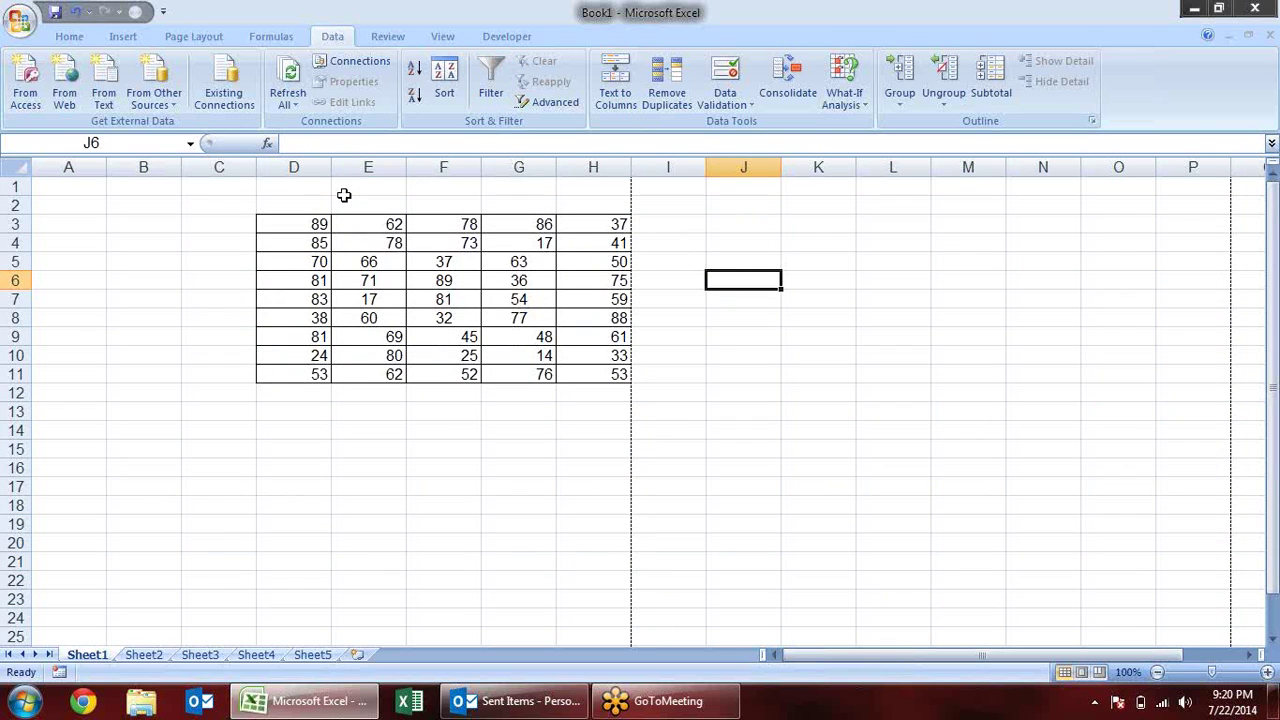
click(69, 36)
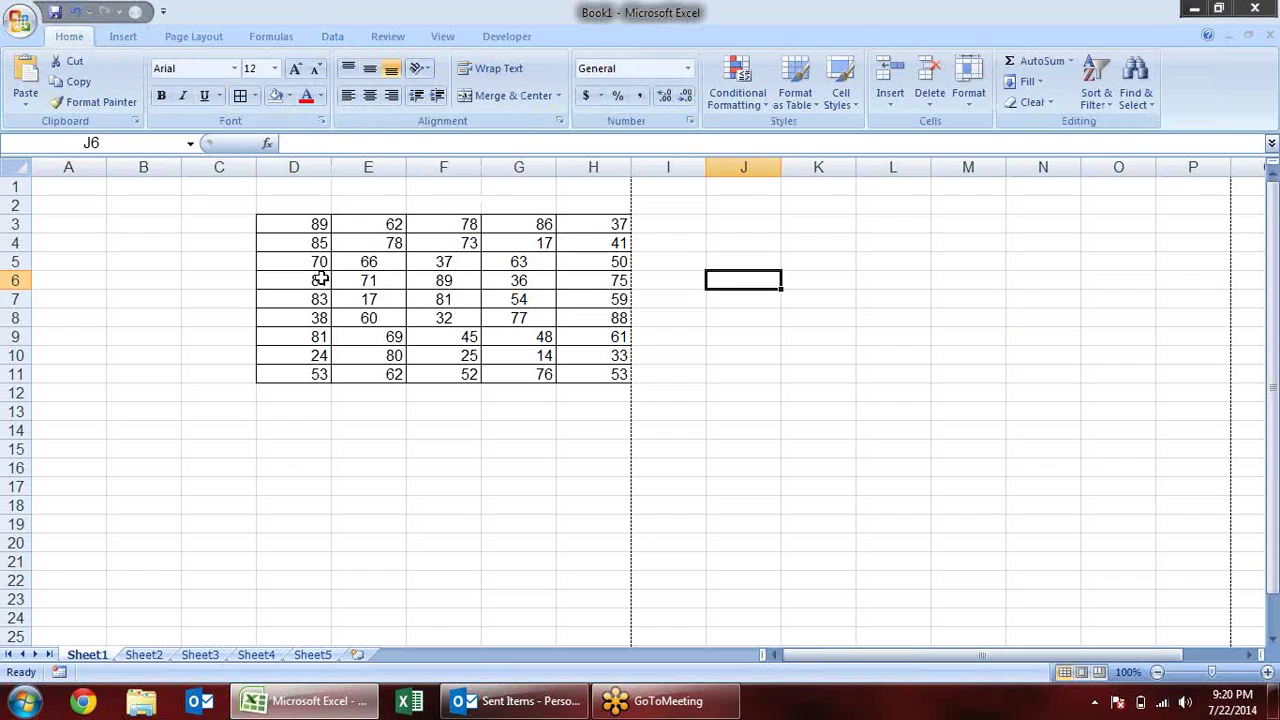
click(318, 280)
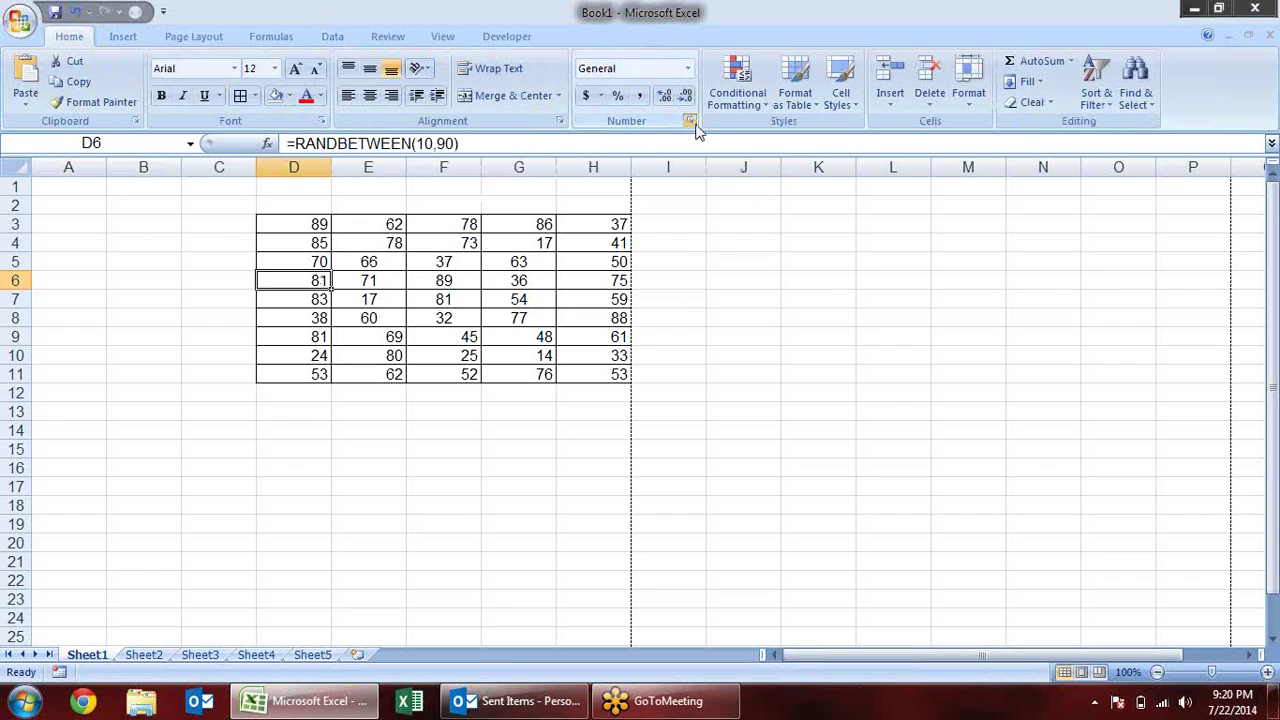
click(689, 121)
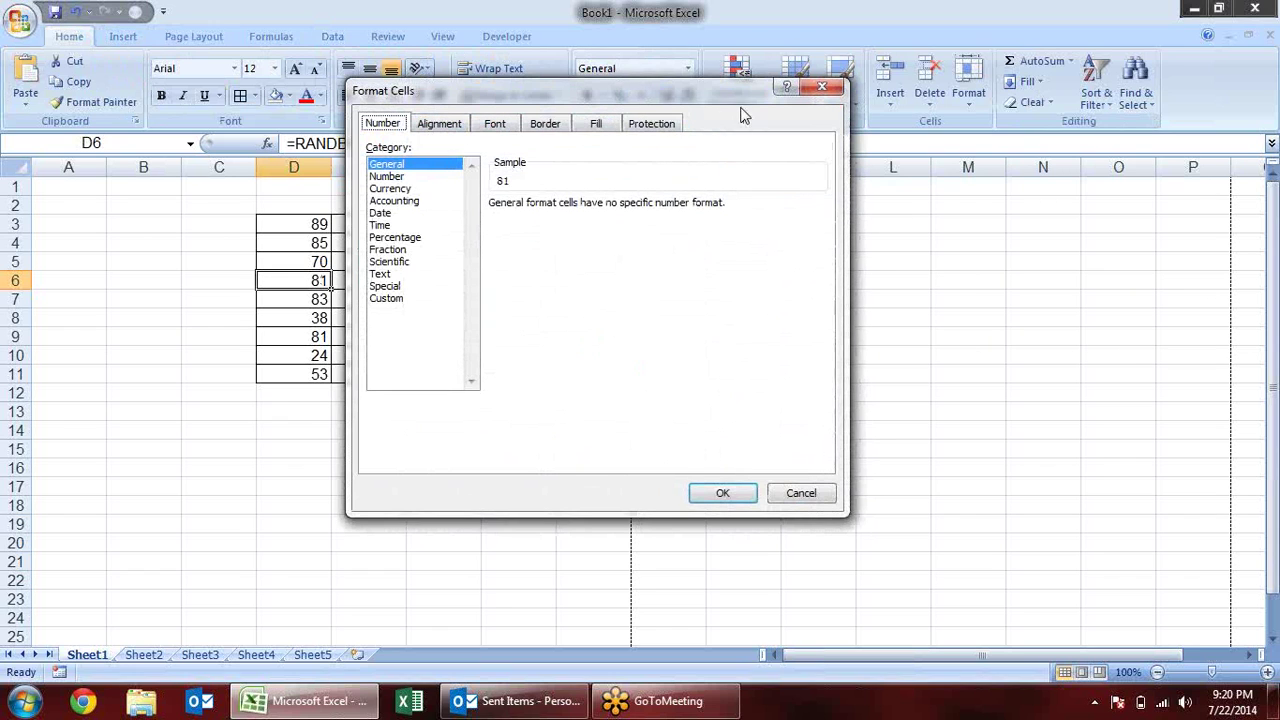
click(820, 88)
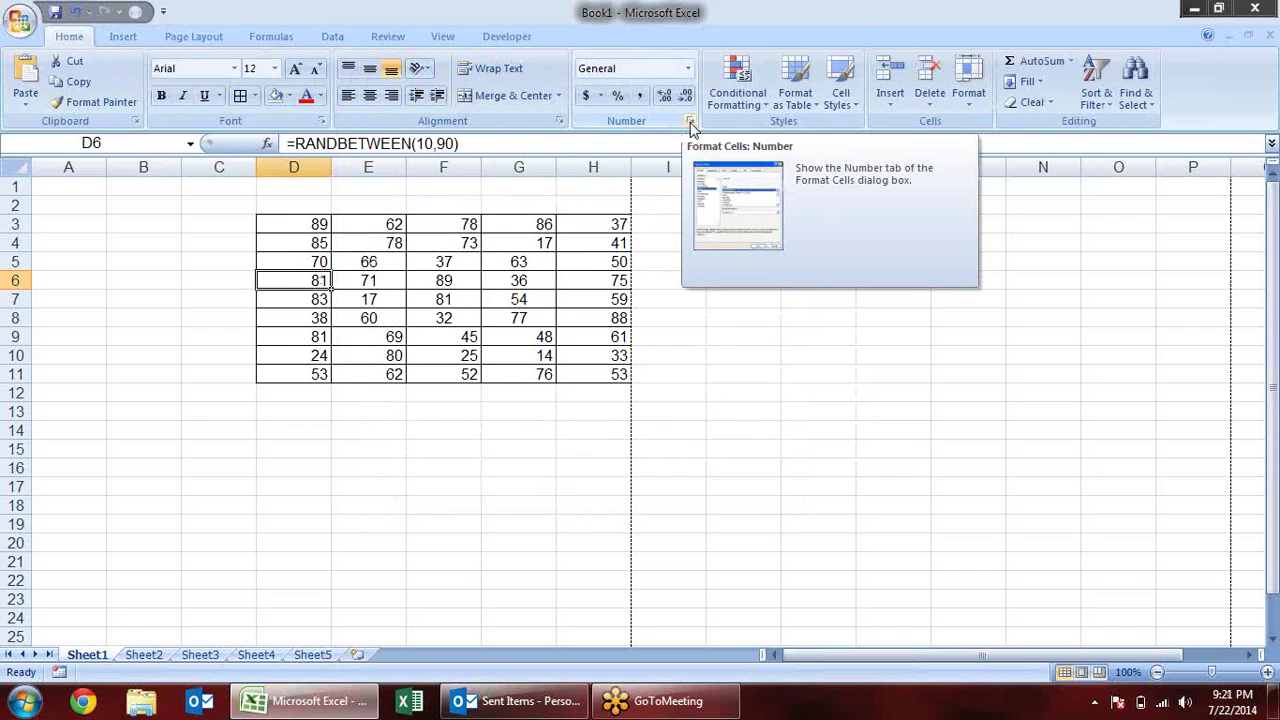
right_click(663, 242)
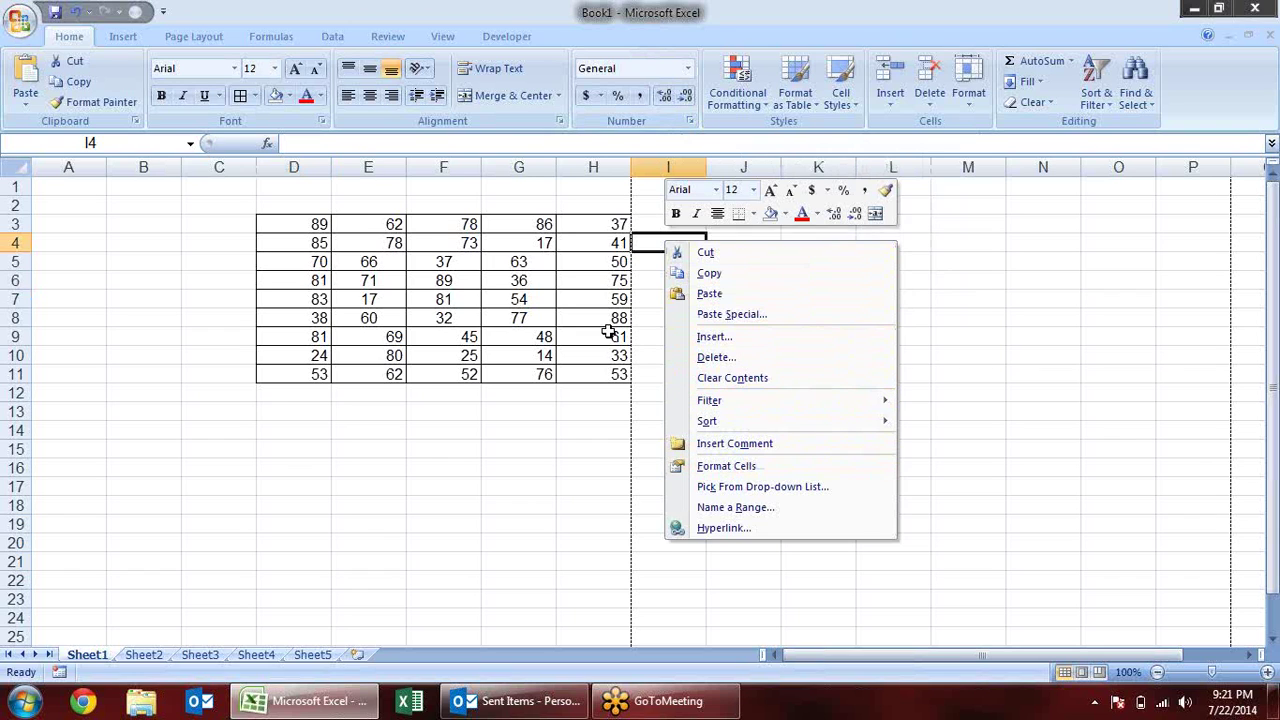
click(663, 320)
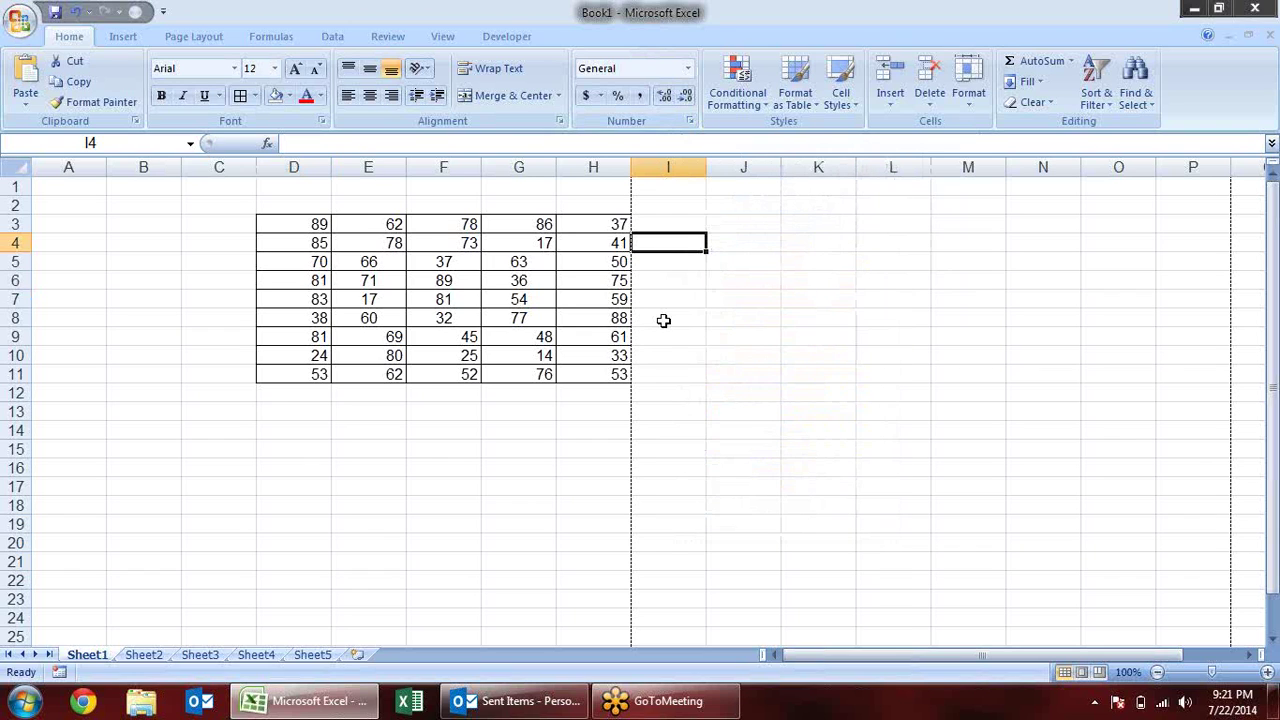
key(ctrl+1)
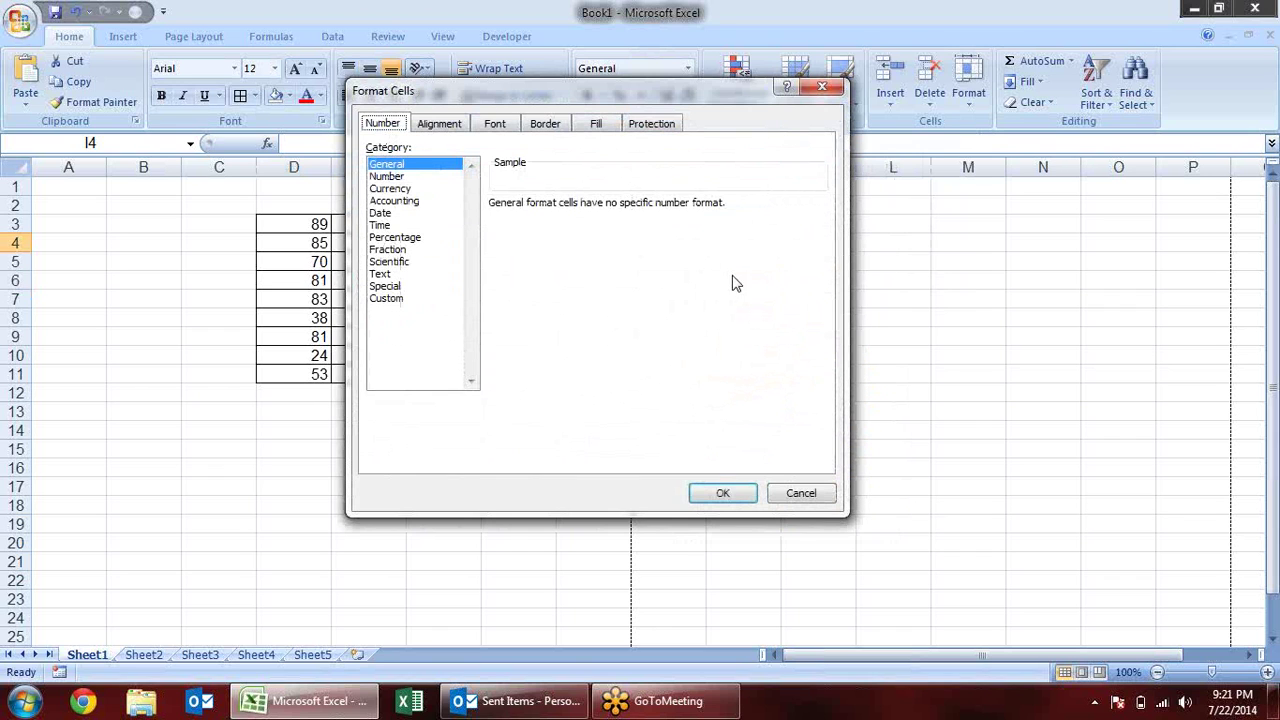
drag(660, 88, 694, 100)
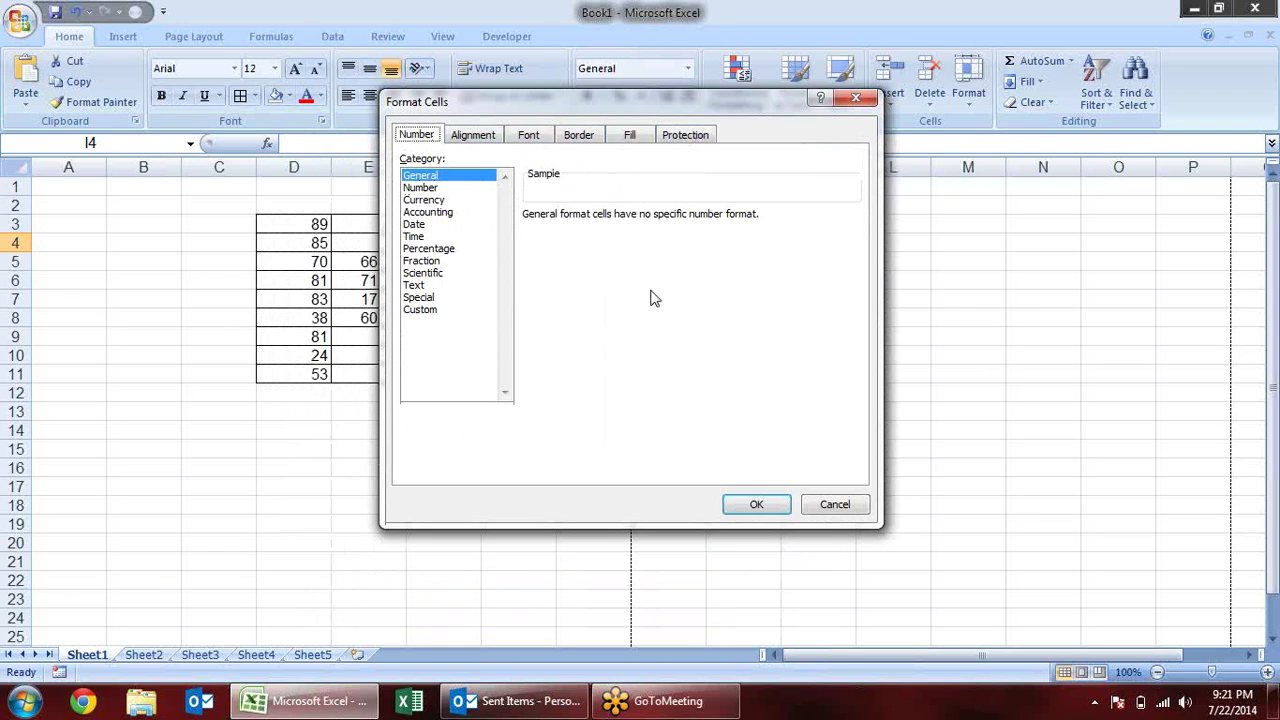
key(ctrl+Tab)
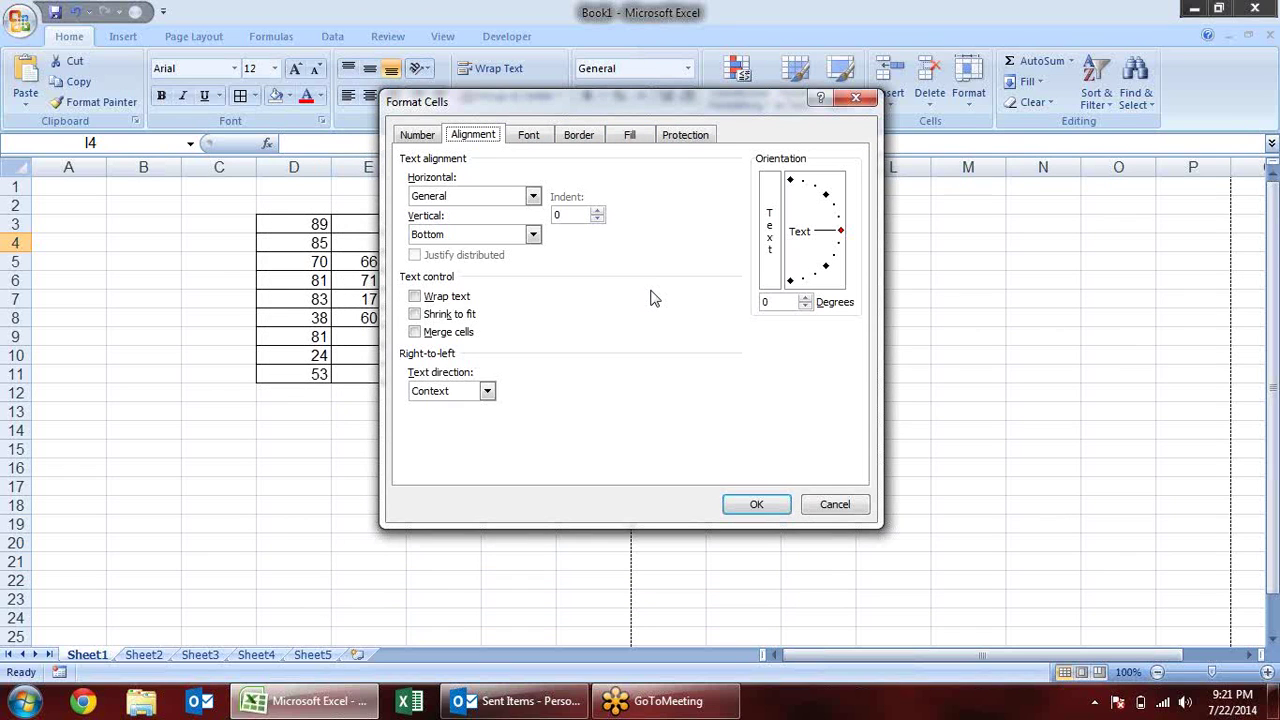
key(ctrl+Tab)
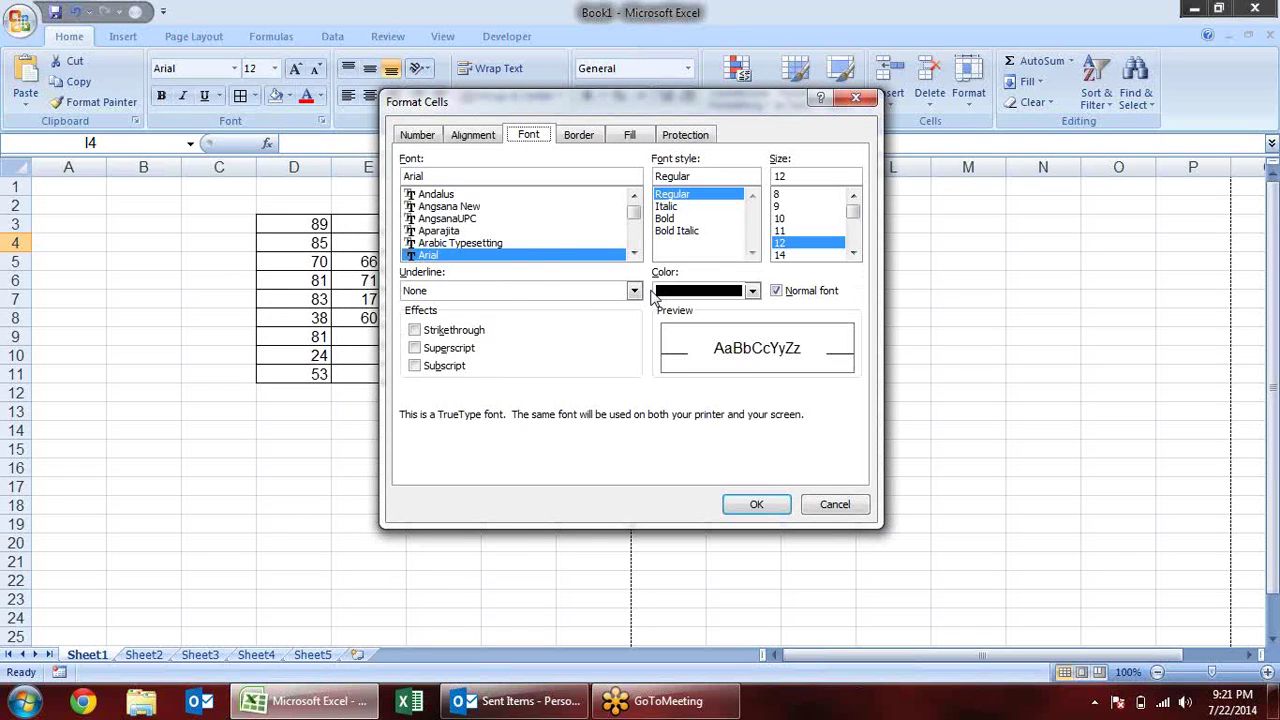
key(ctrl+Tab)
key(ctrl+Tab)
key(ctrl+Tab)
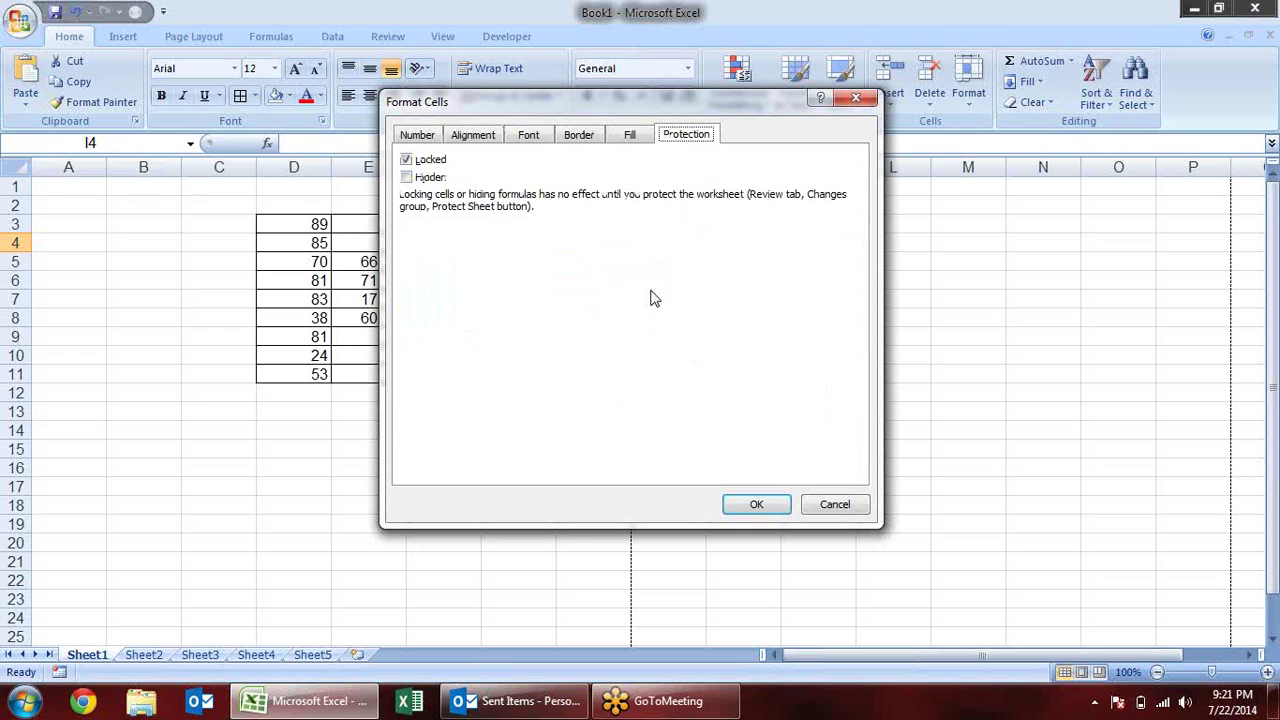
key(ctrl+Tab)
key(ctrl+Tab)
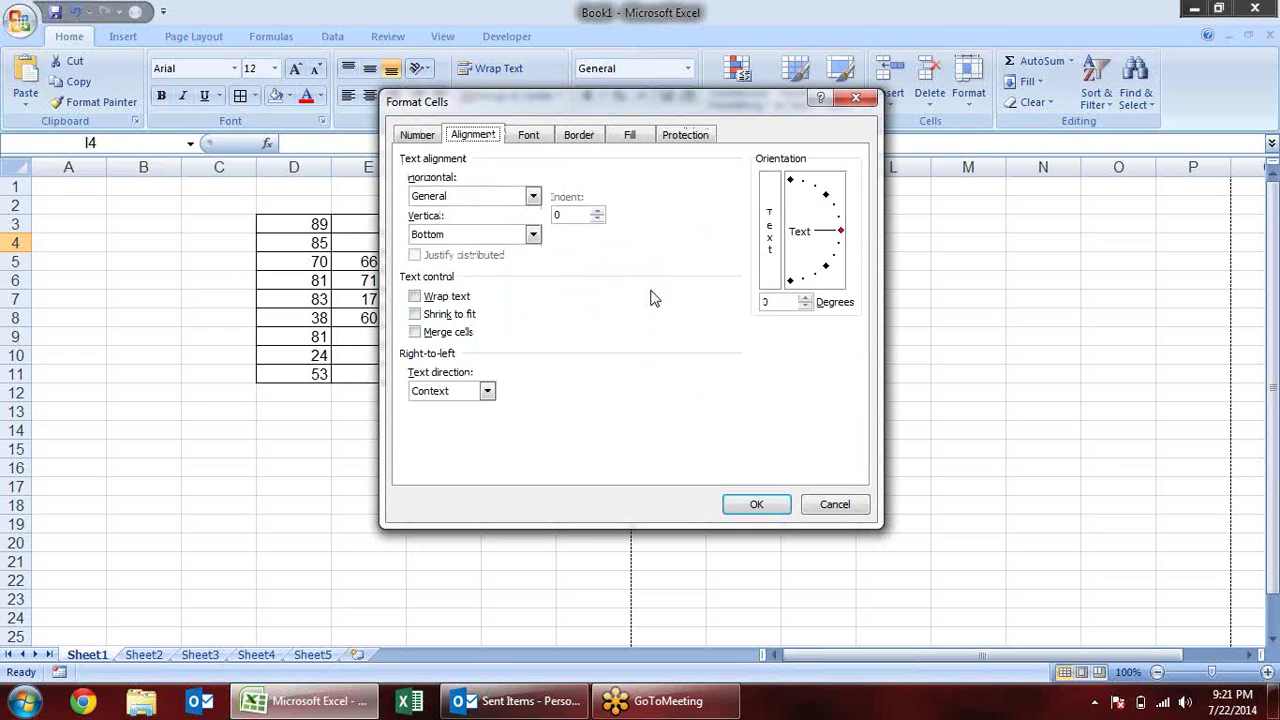
key(ctrl+Tab)
key(ctrl+Tab)
key(ctrl+Tab)
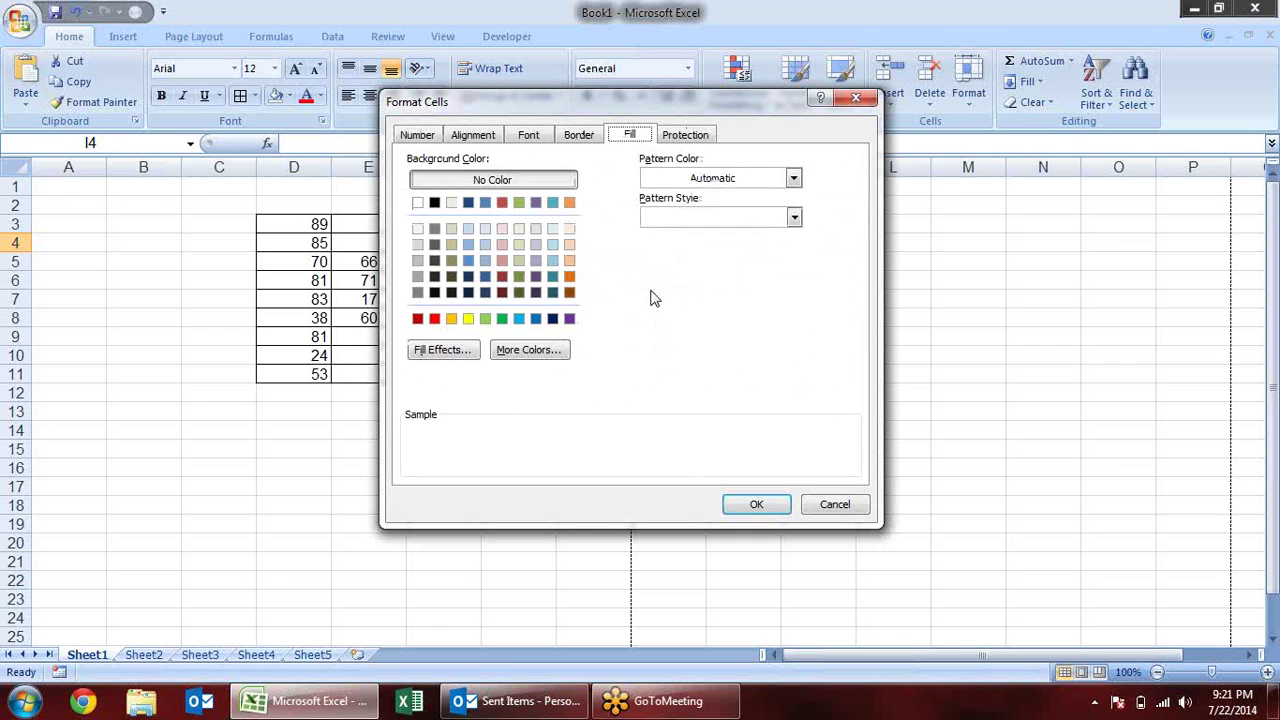
key(ctrl+Tab)
key(ctrl+Tab)
key(ctrl+Tab)
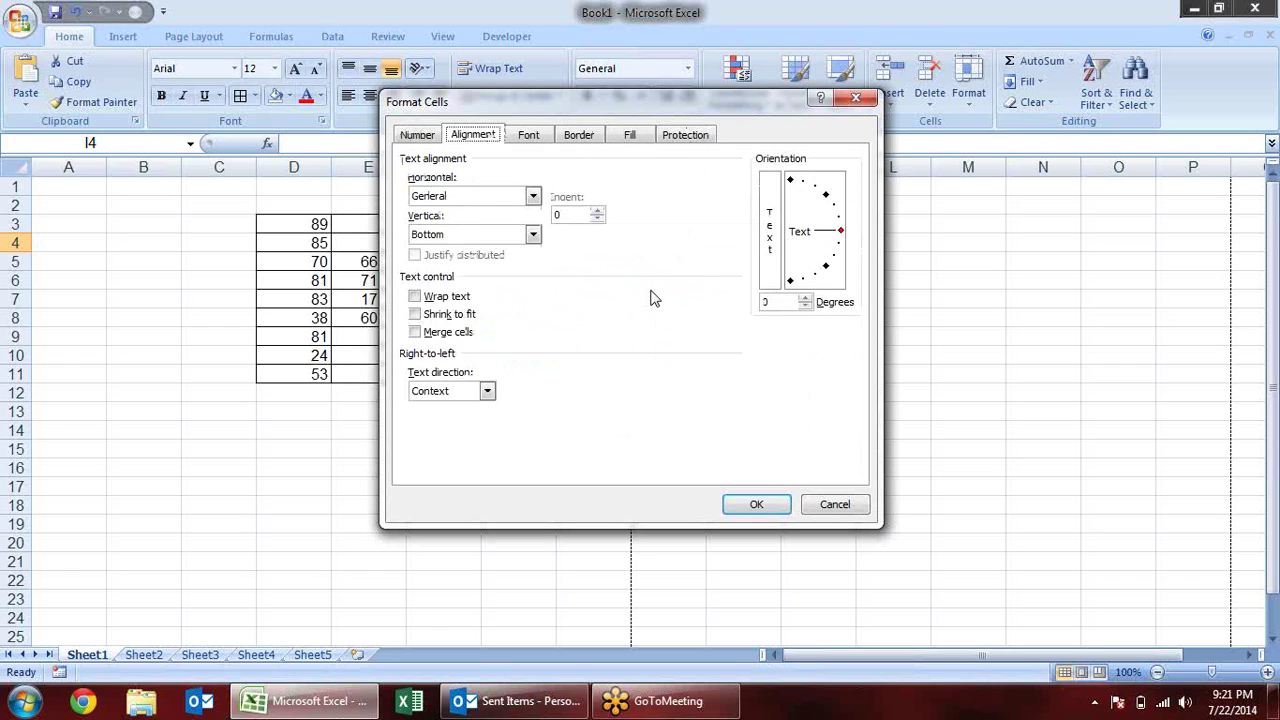
key(ctrl+Tab)
key(ctrl+Tab)
key(ctrl+Tab)
key(ctrl+Tab)
key(ctrl+Tab)
key(ctrl+Tab)
key(ctrl+Tab)
key(ctrl+Tab)
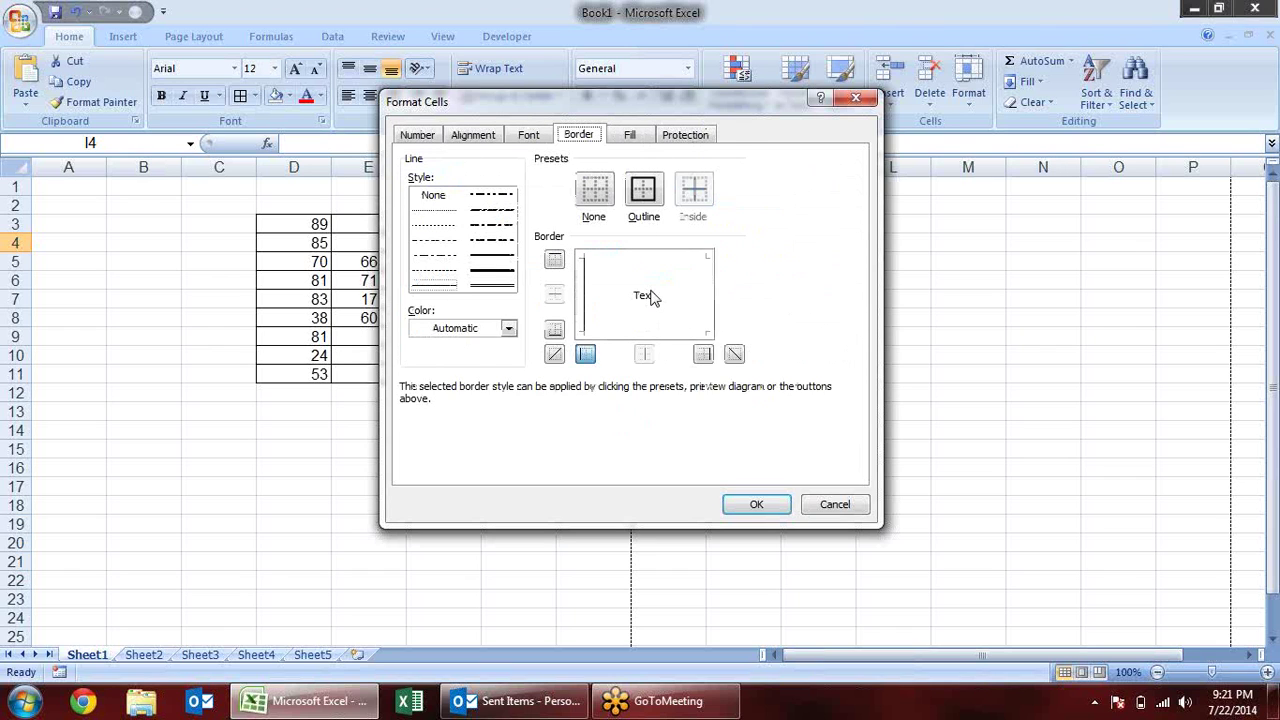
key(ctrl+Tab)
key(ctrl+Tab)
key(ctrl+Tab)
key(ctrl+Tab)
key(ctrl+Tab)
key(ctrl+Tab)
key(ctrl+Tab)
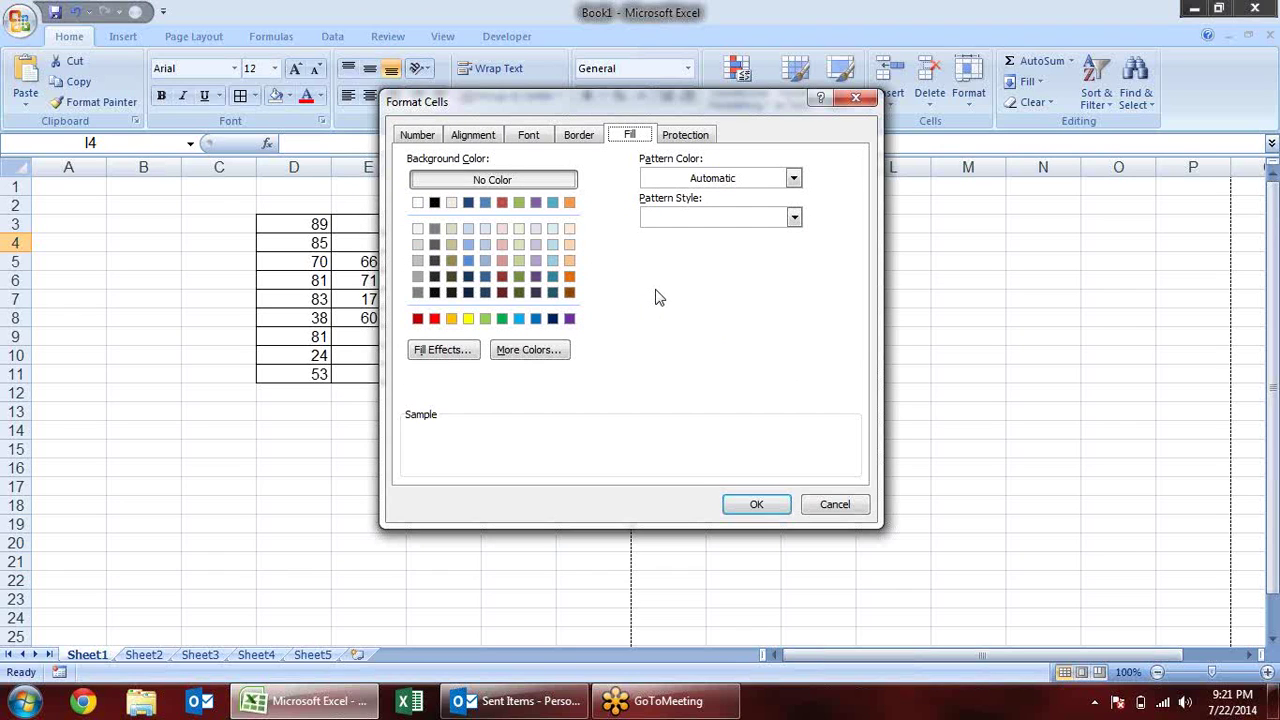
key(ctrl+shift+Tab)
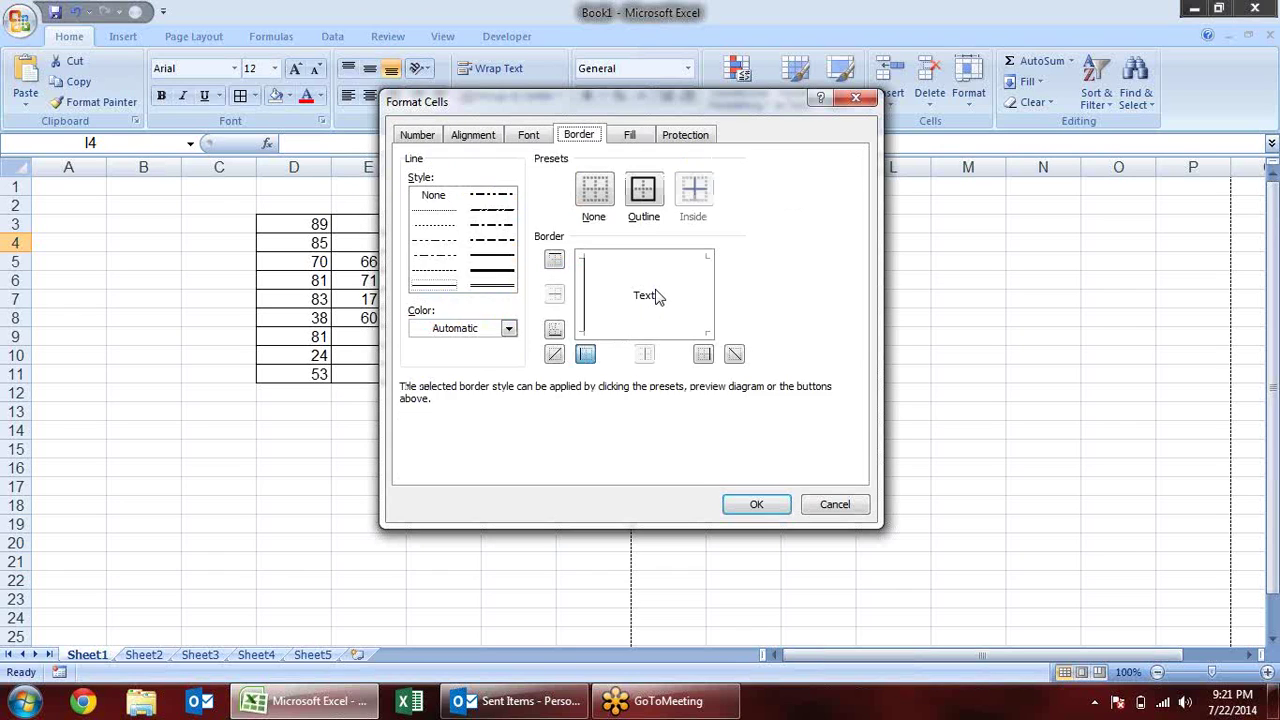
key(ctrl+shift+Tab)
key(ctrl+shift+Tab)
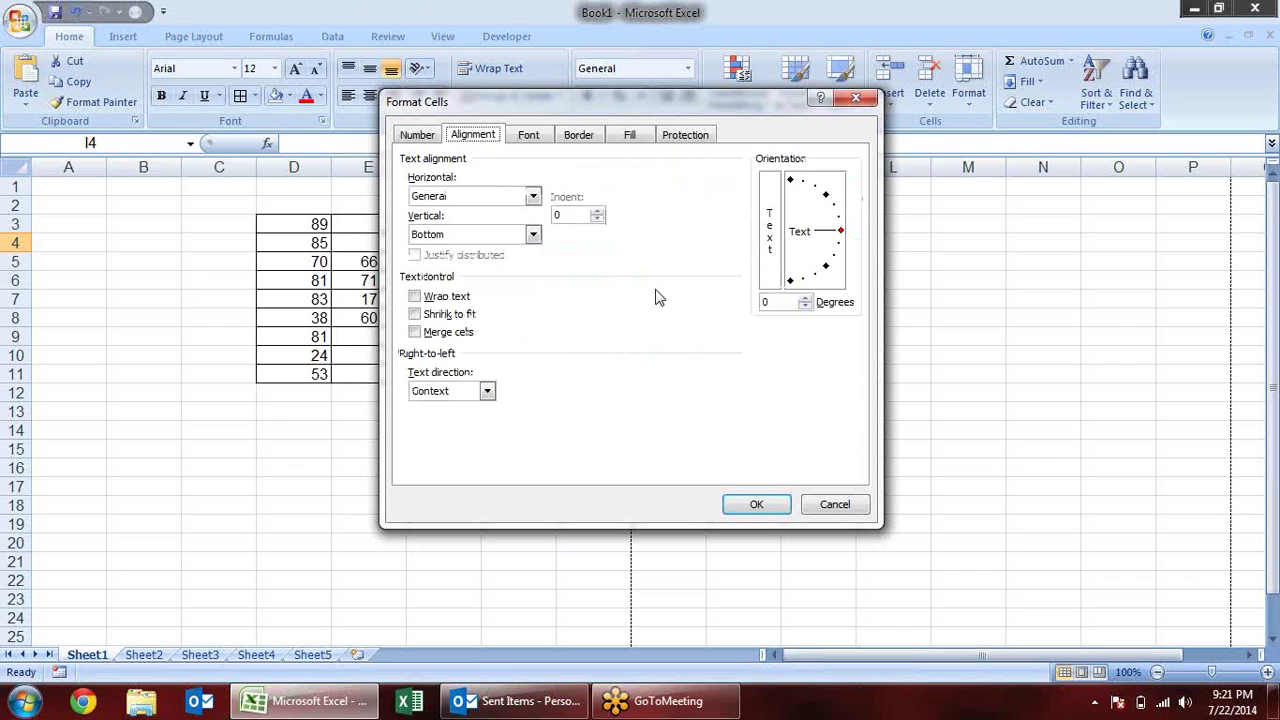
key(ctrl+shift+Tab)
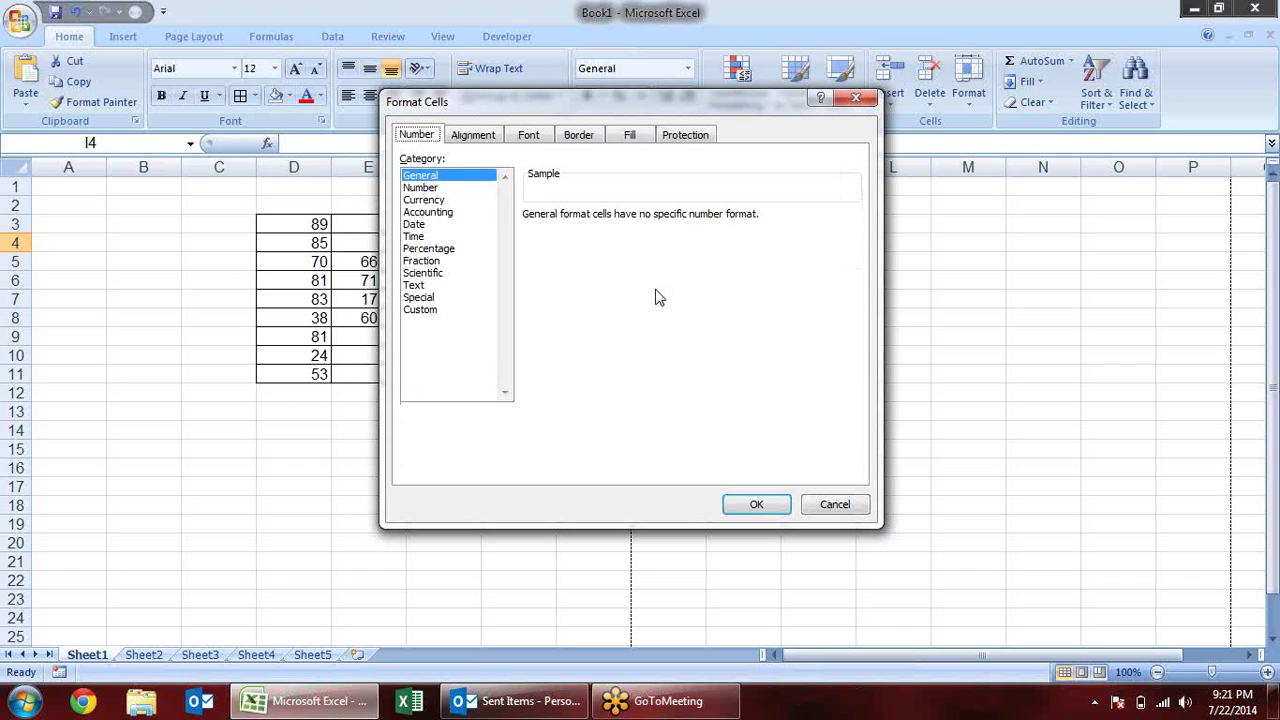
key(ctrl+Tab)
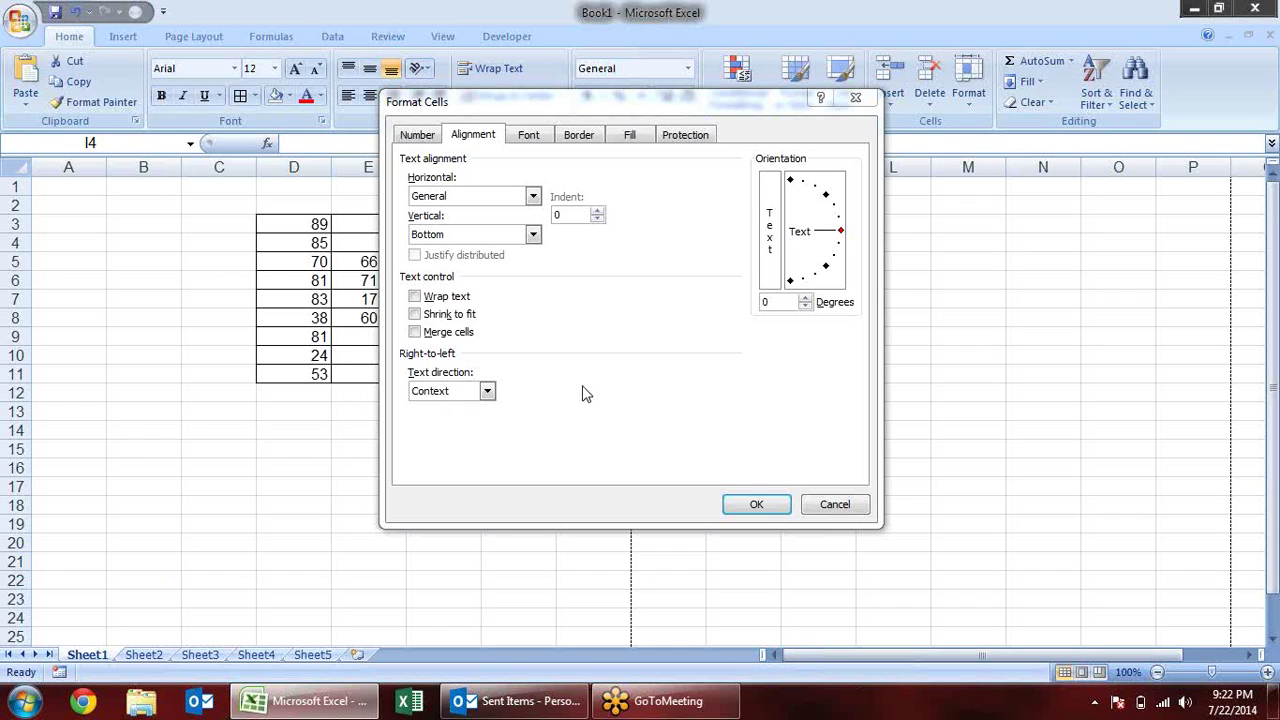
Step: Leave Wrap text off, set Horizontal alignment to Center, and confirm the Format Cells dialog
key(alt+w)
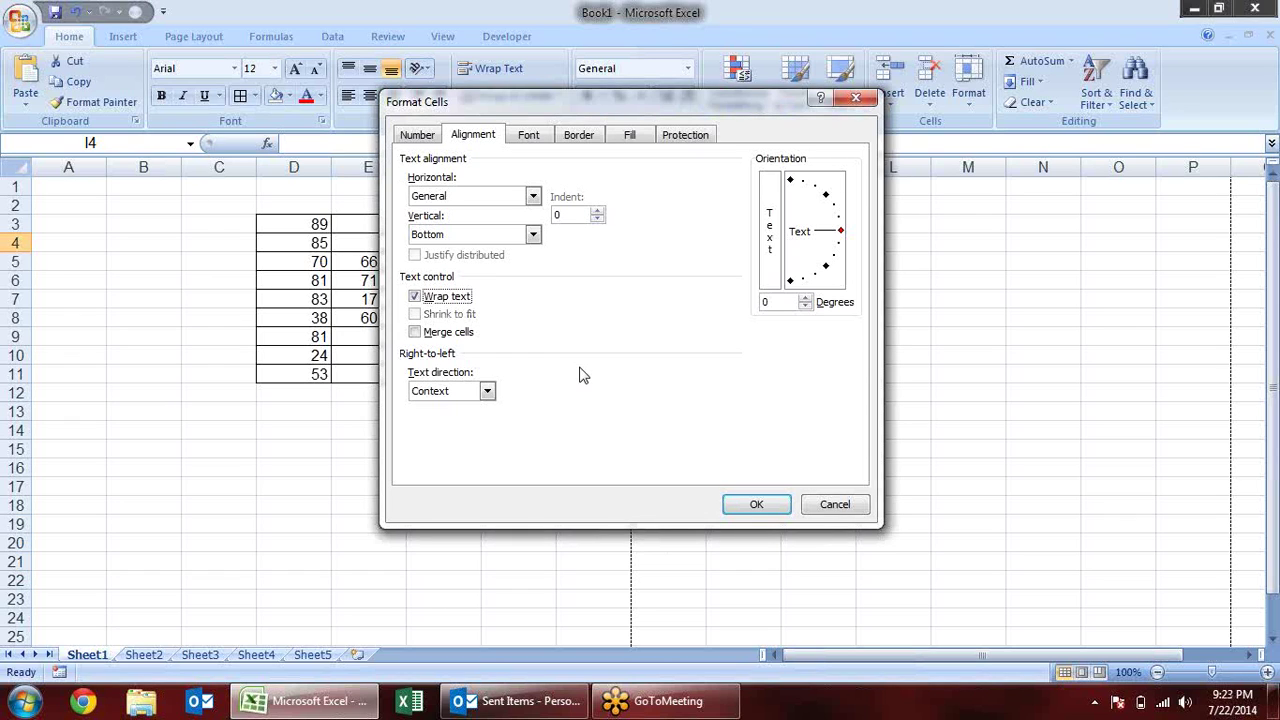
key(alt+w)
click(425, 186)
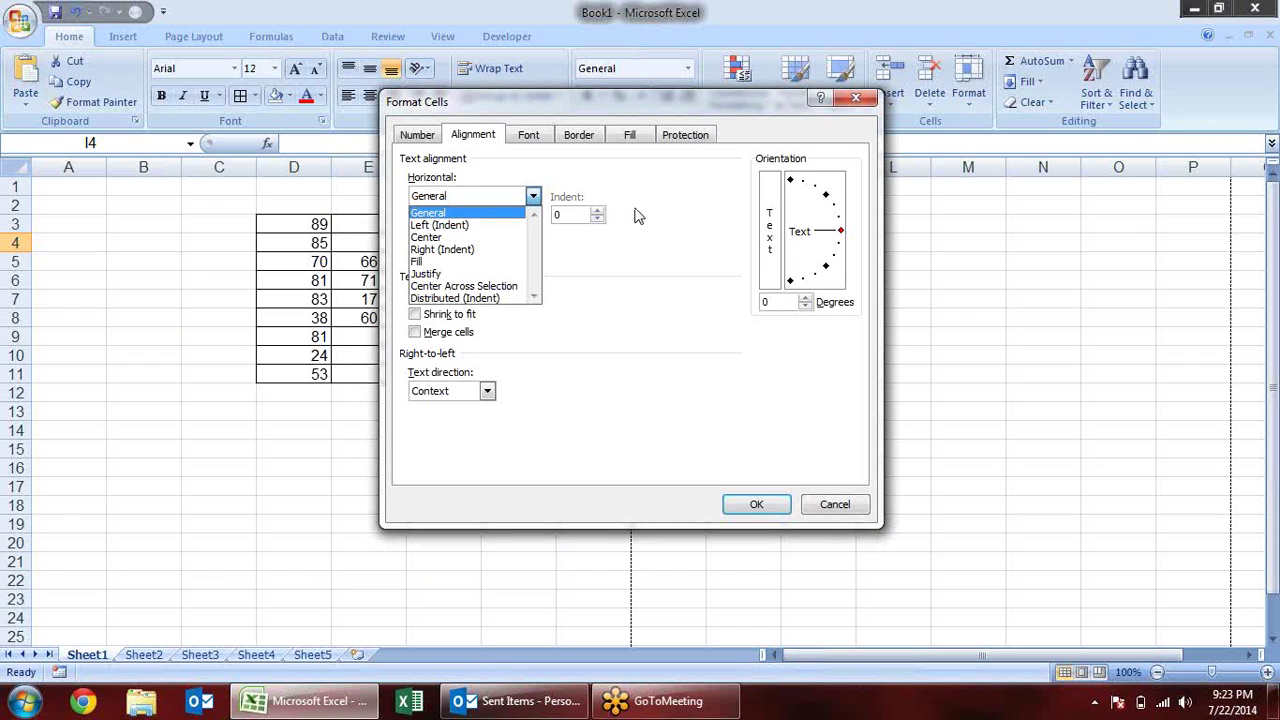
key(Down)
key(Down)
key(Down)
key(Down)
key(Up)
key(Up)
key(Up)
key(Up)
key(Down)
key(Down)
key(Down)
key(Down)
key(Down)
key(Up)
key(Up)
key(Up)
key(Down)
key(Up)
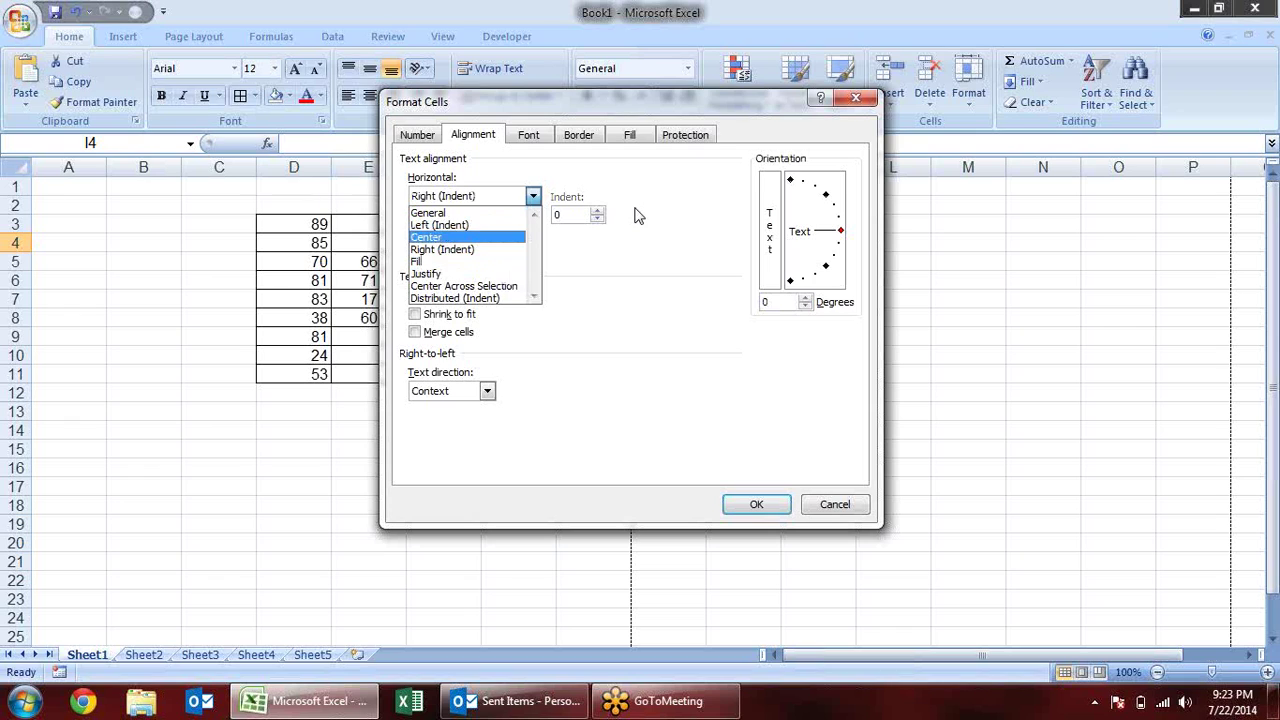
key(Return)
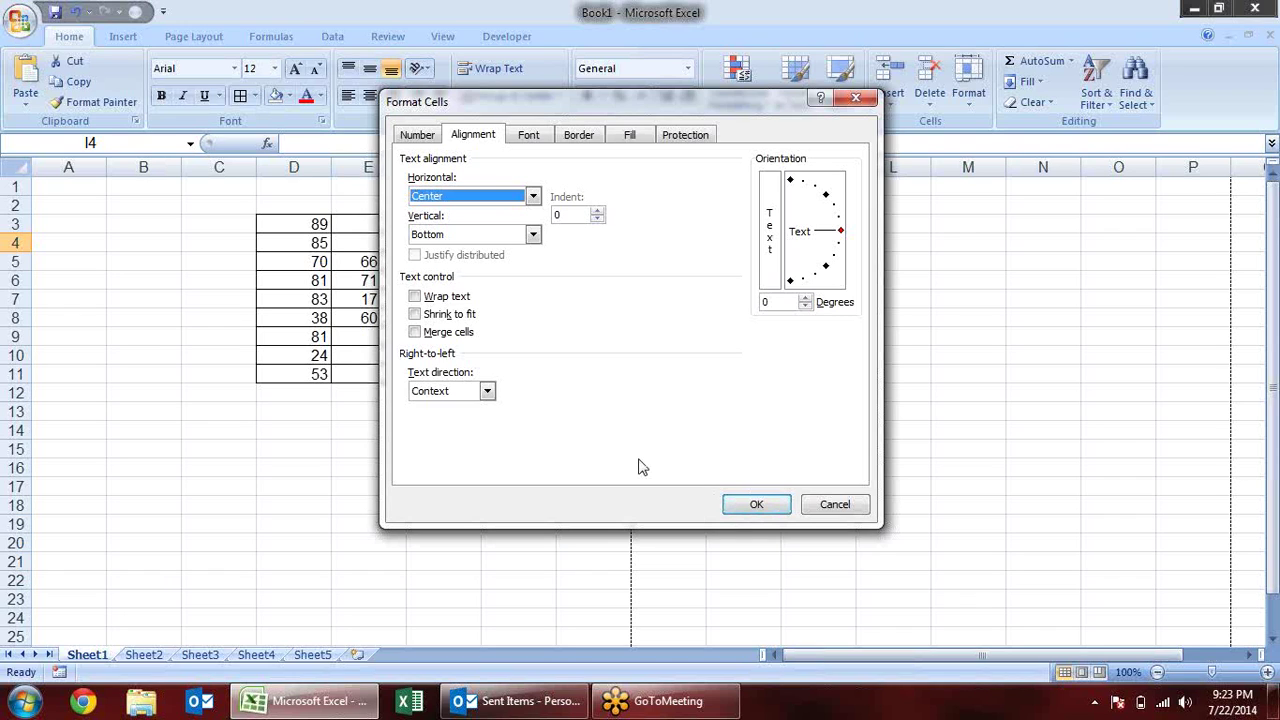
key(Return)
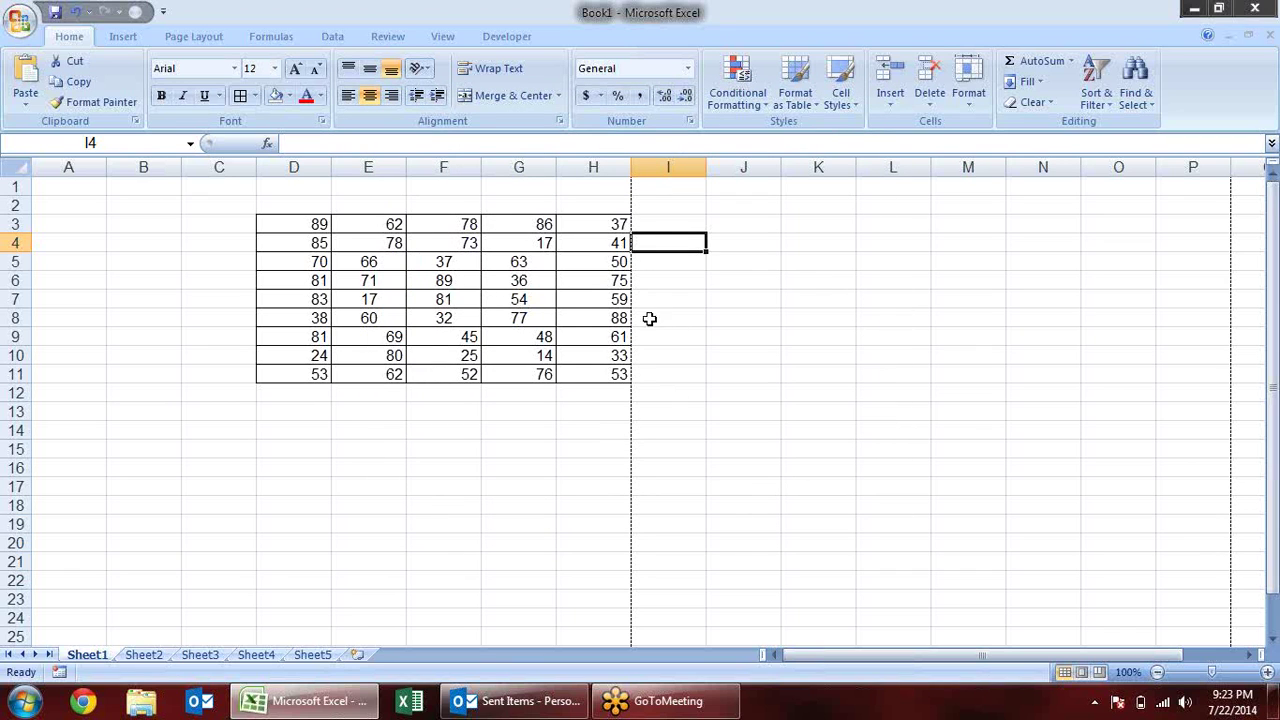
key(ctrl+1)
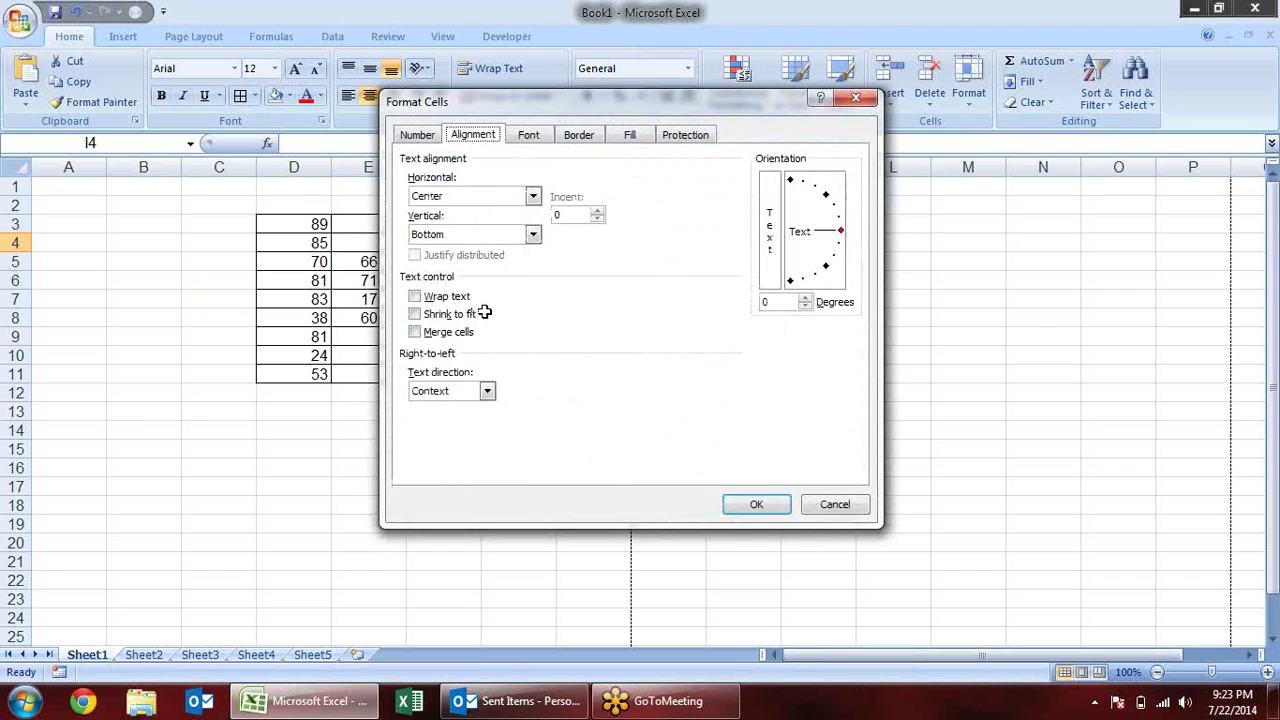
key(Escape)
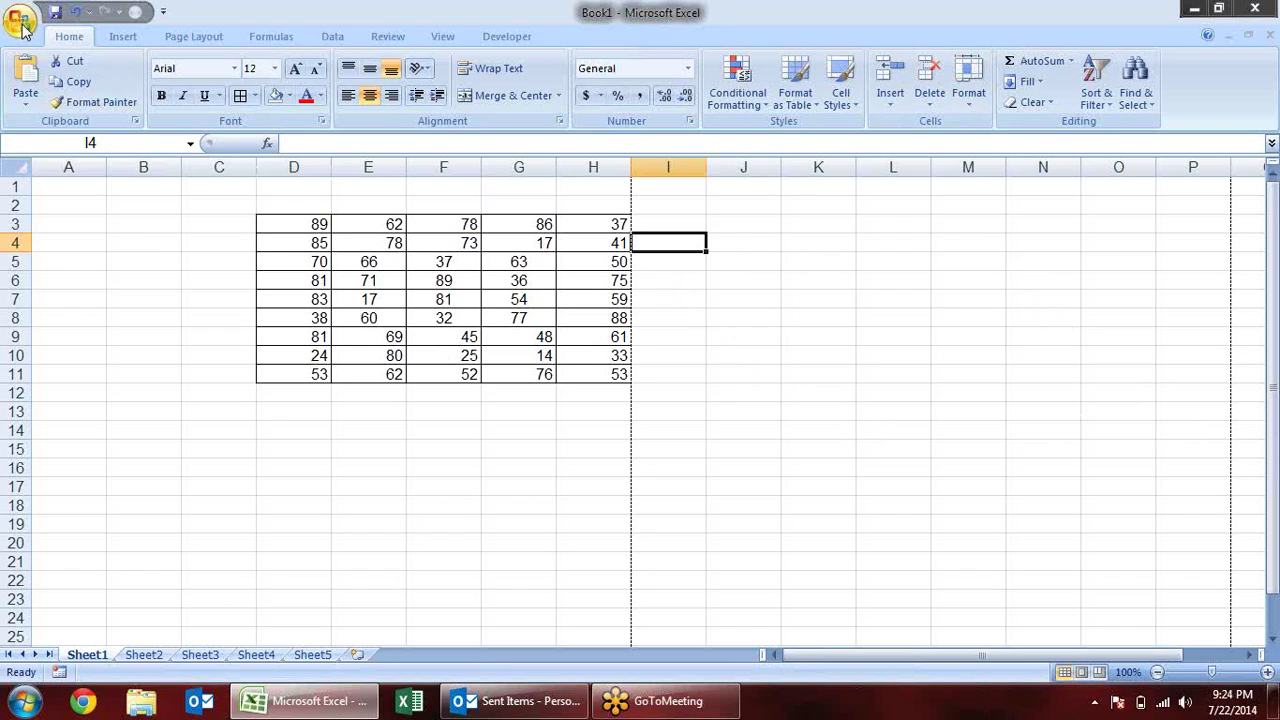
Step: Open Print Preview with Alt, F, W, V, showing the grid on Page 1 of 1
click(22, 28)
click(730, 322)
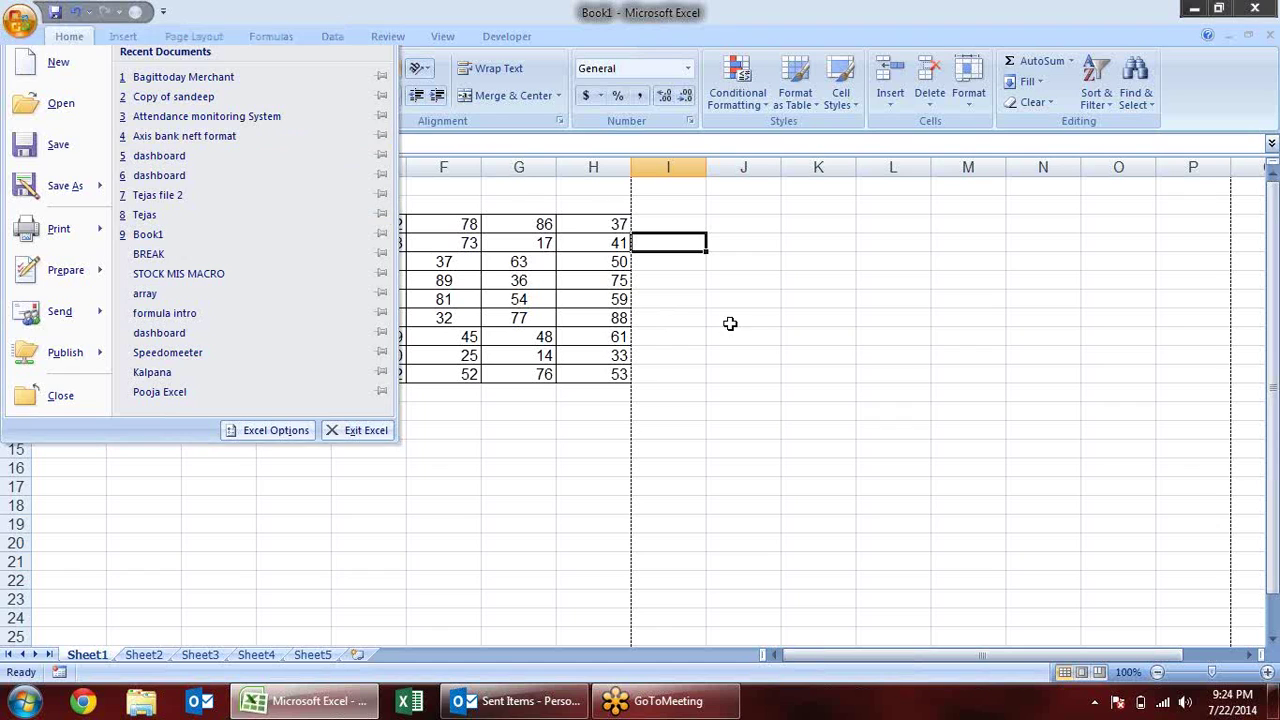
key(alt)
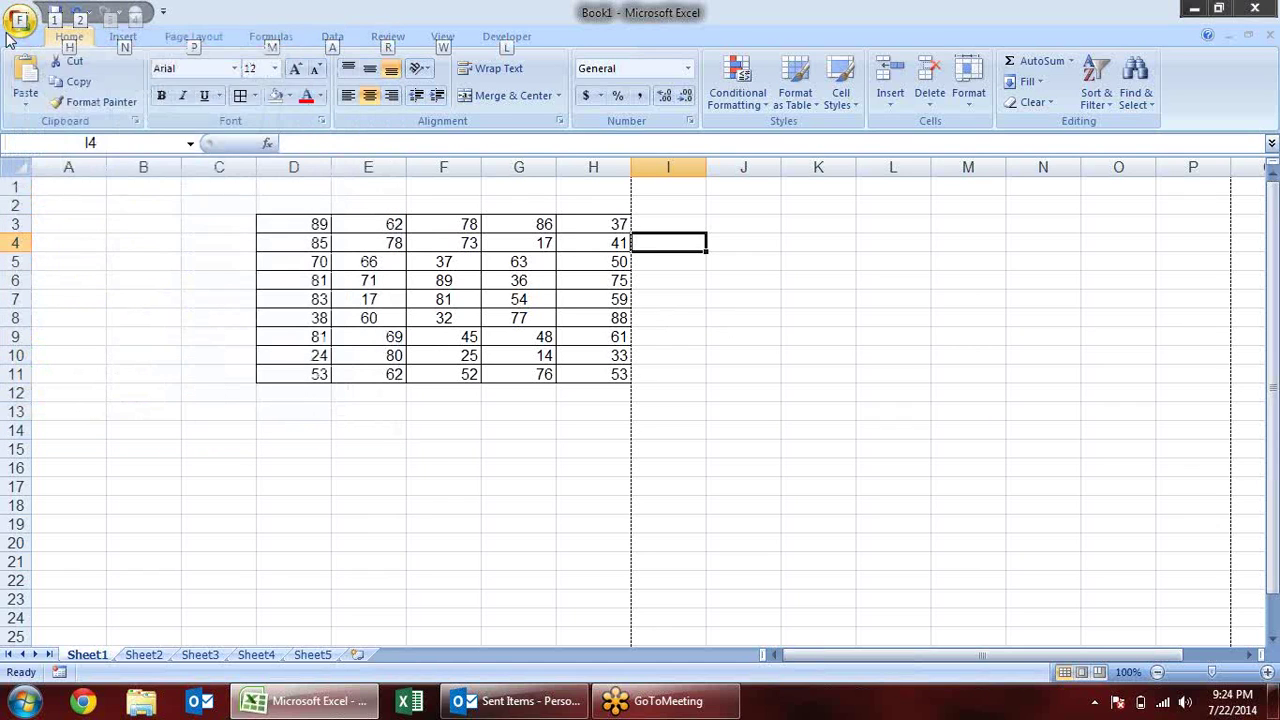
key(f)
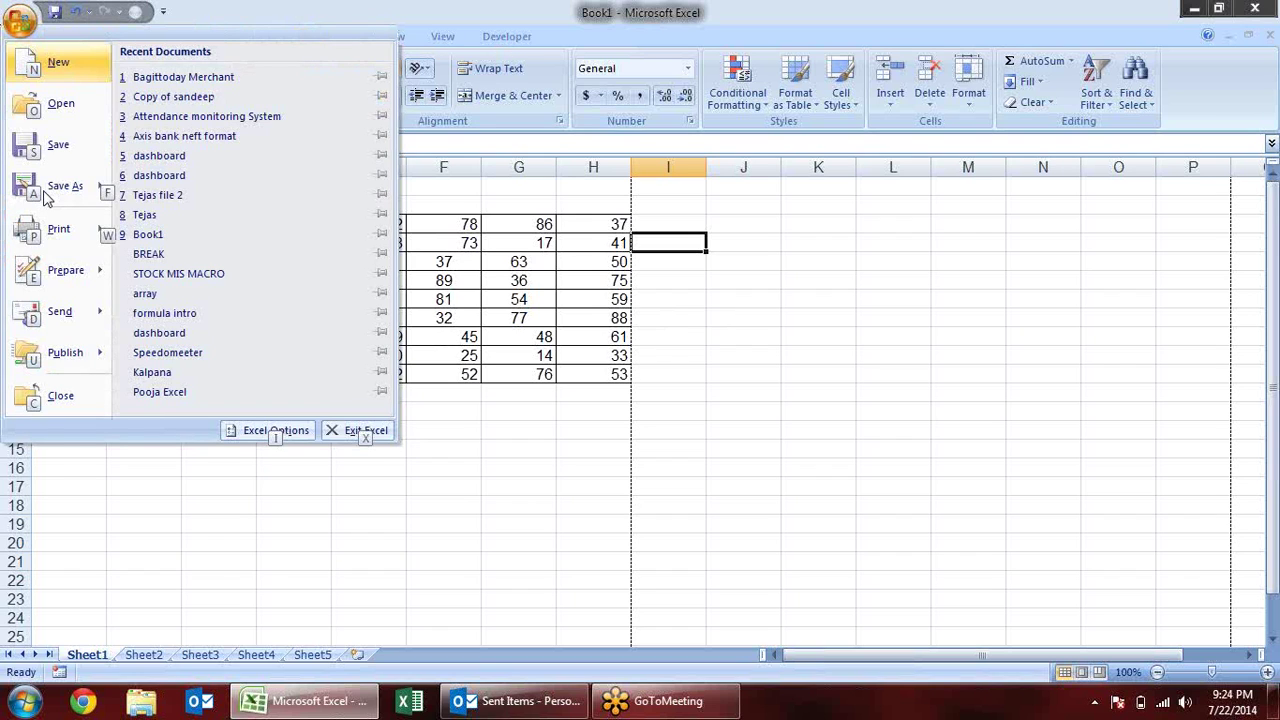
mouse_move(58, 229)
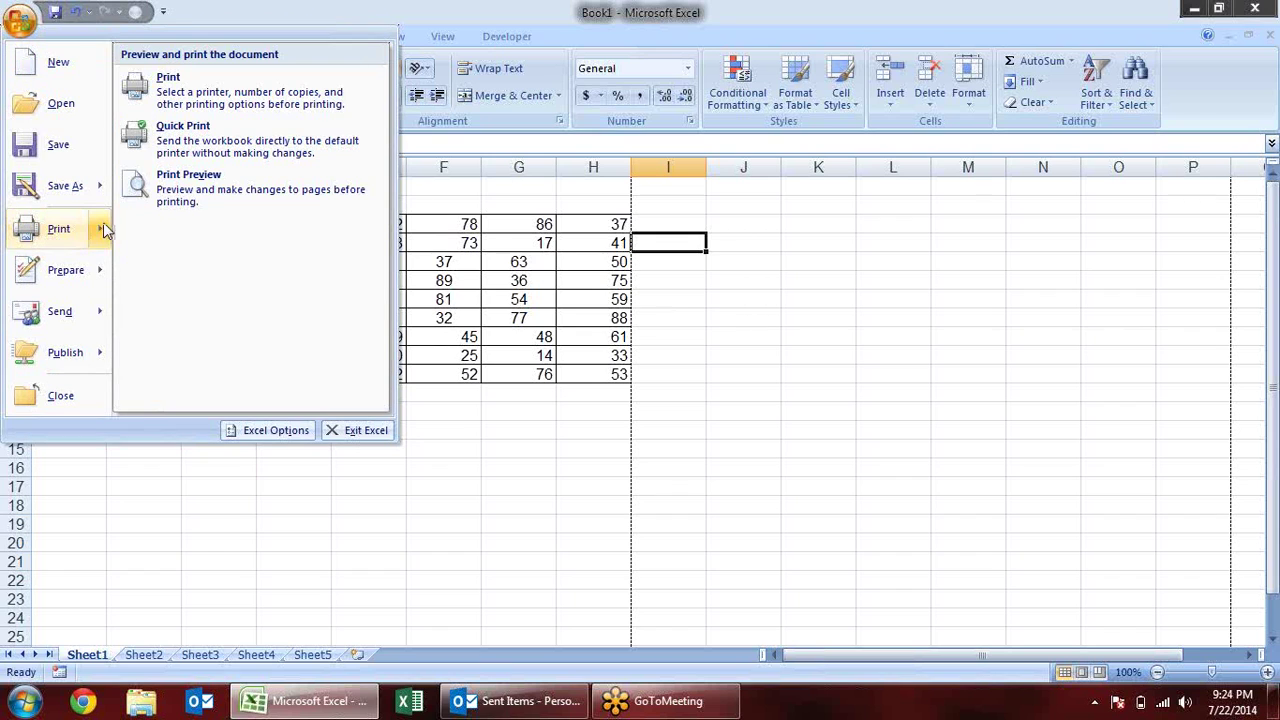
key(Escape)
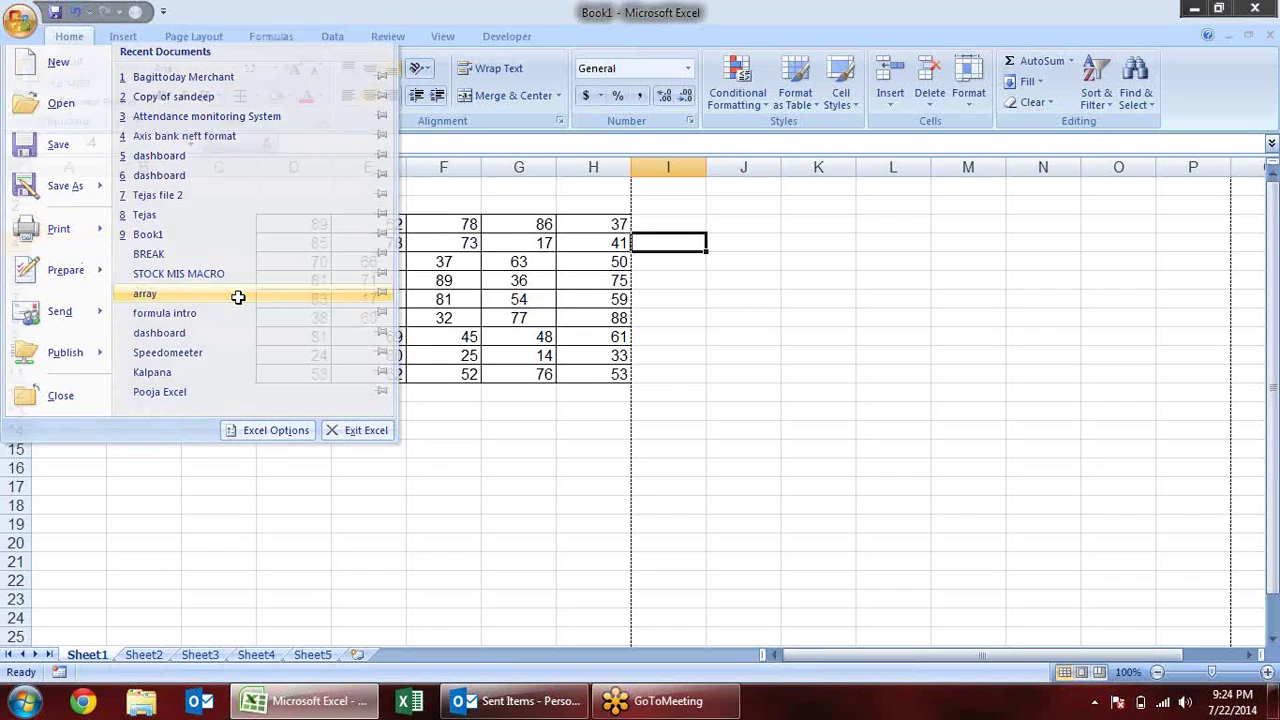
key(Escape)
key(alt)
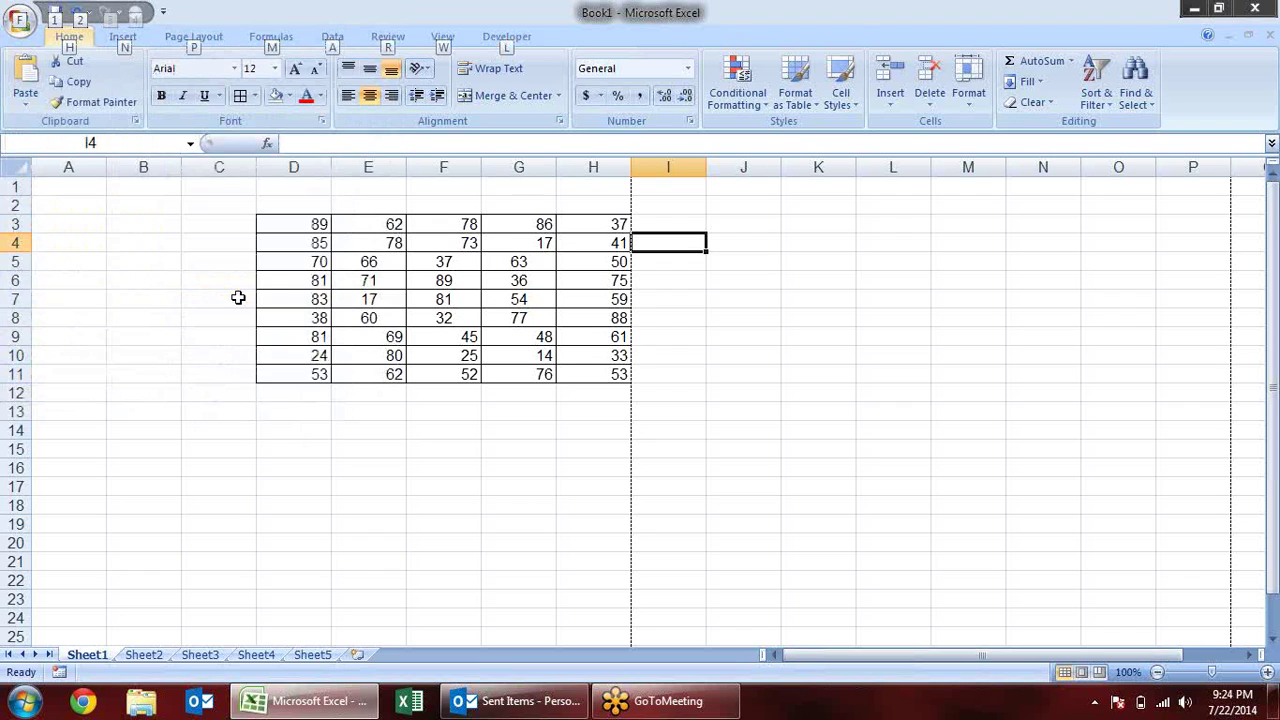
key(f)
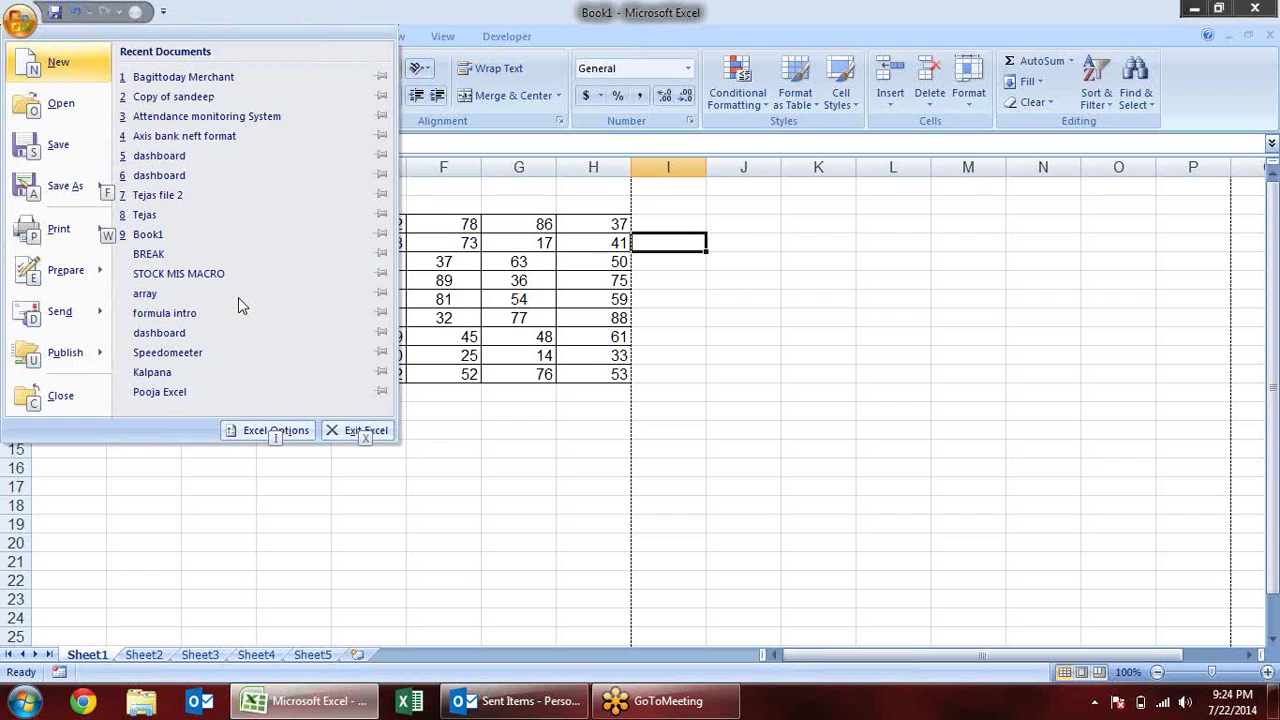
key(w)
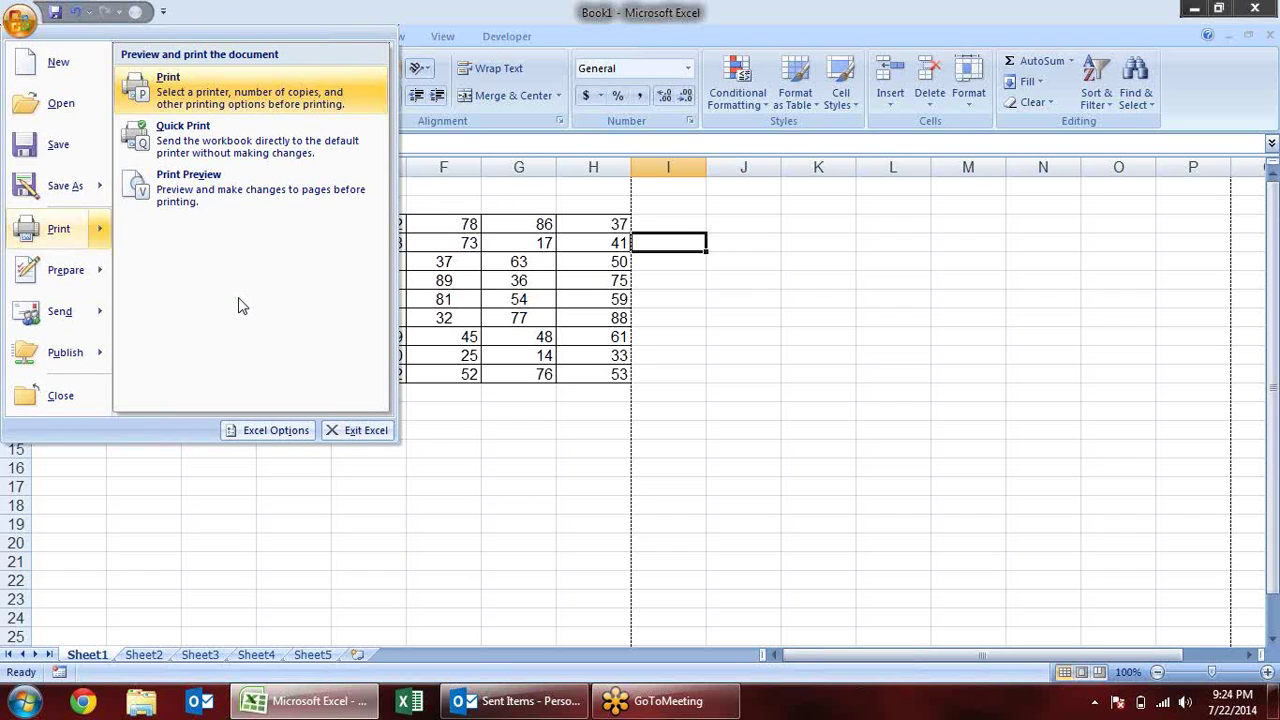
key(v)
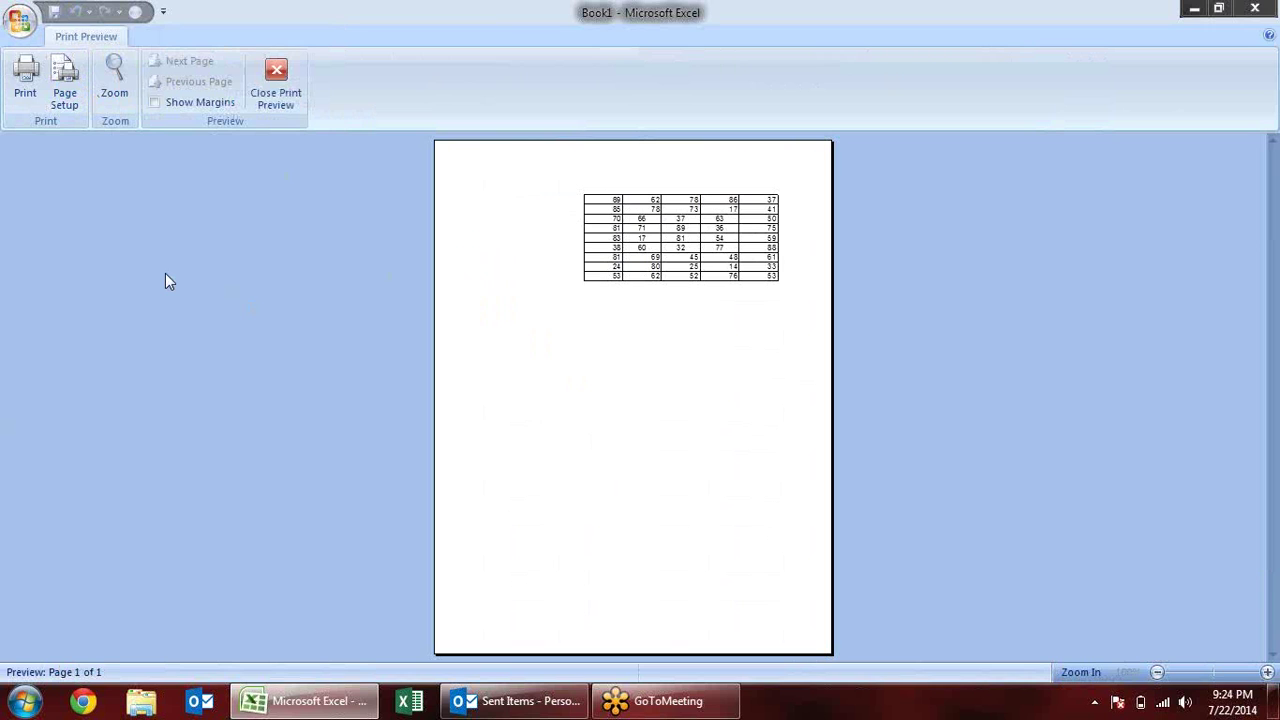
Step: In Page Setup, set Landscape orientation and scale the printout to fit 1 page wide by 1 tall
key(s)
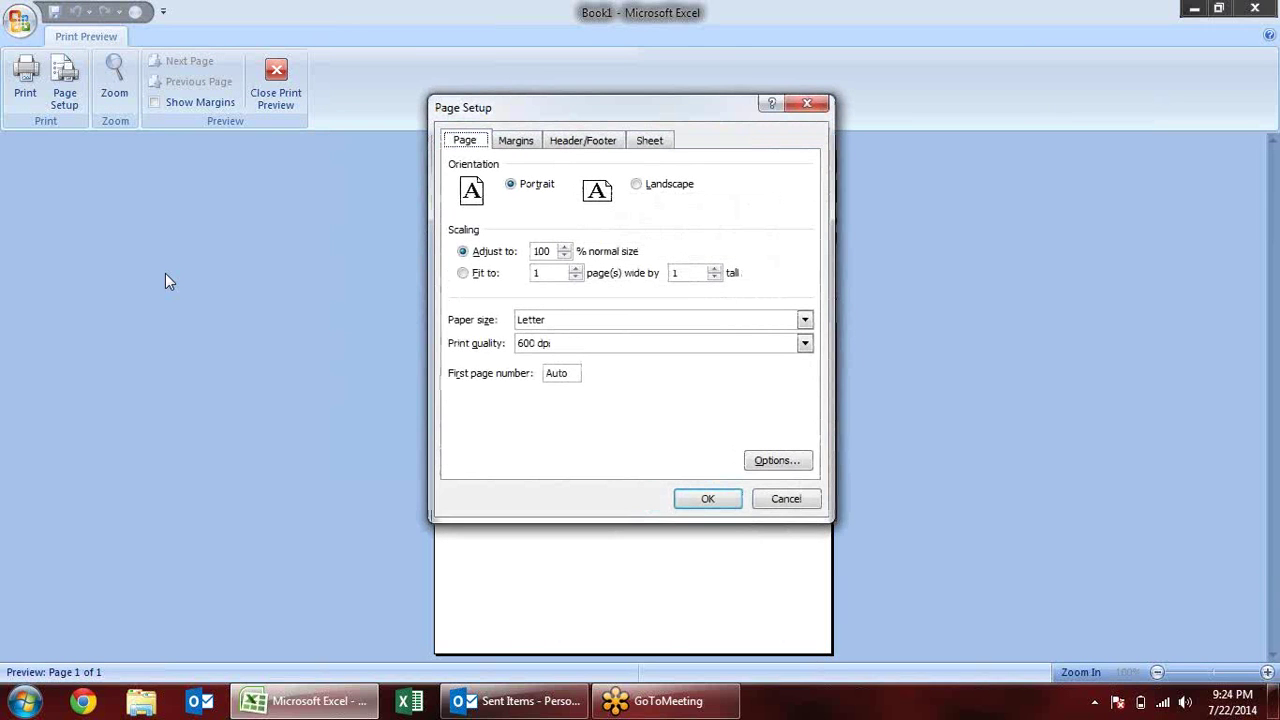
key(Return)
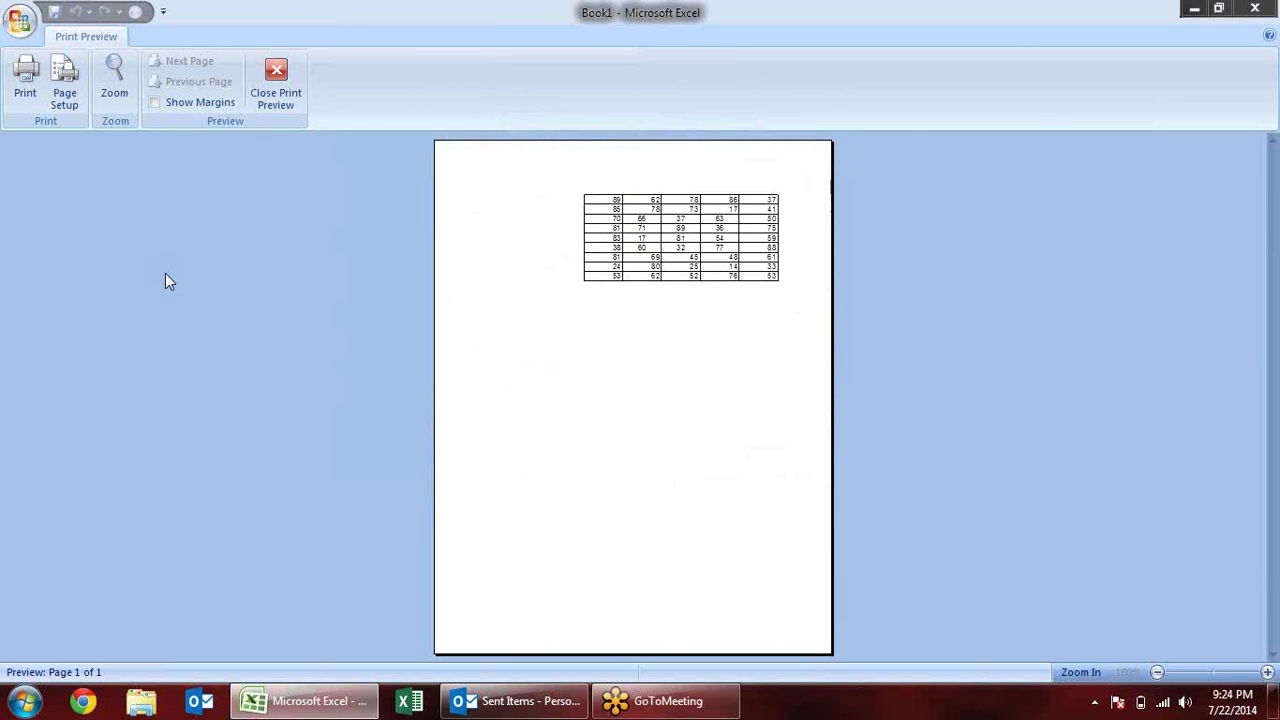
key(alt)
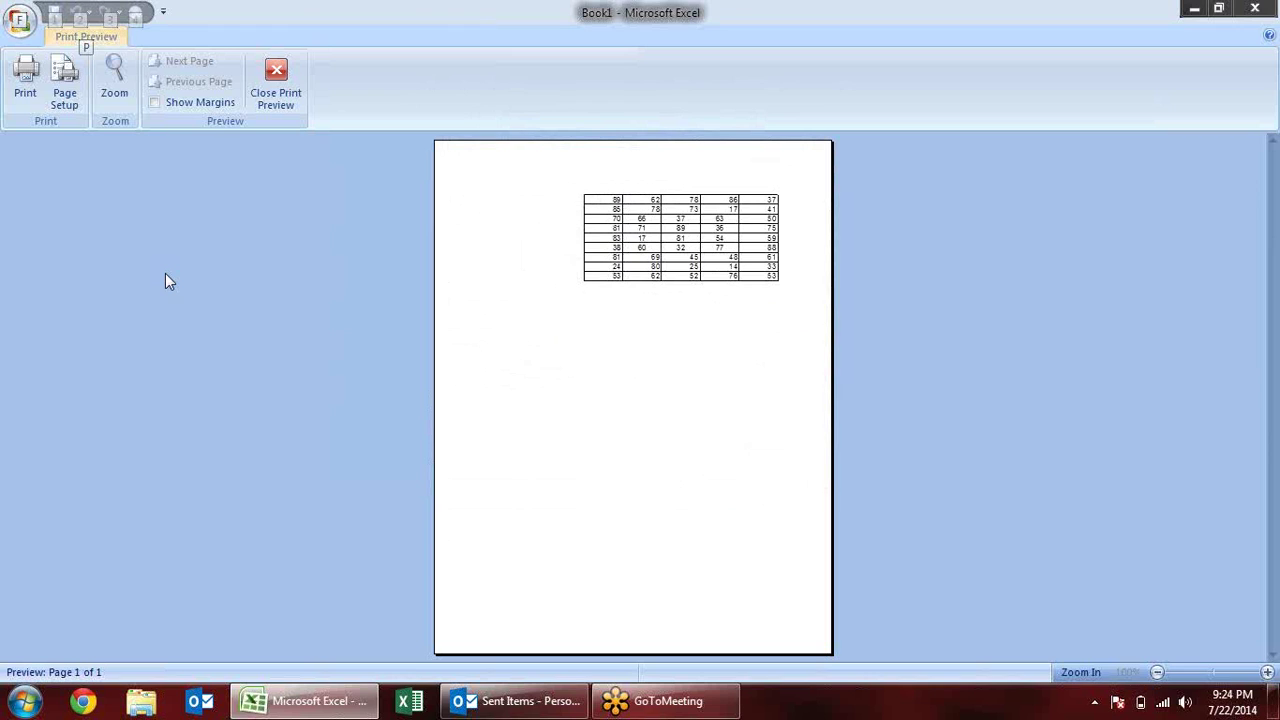
key(p)
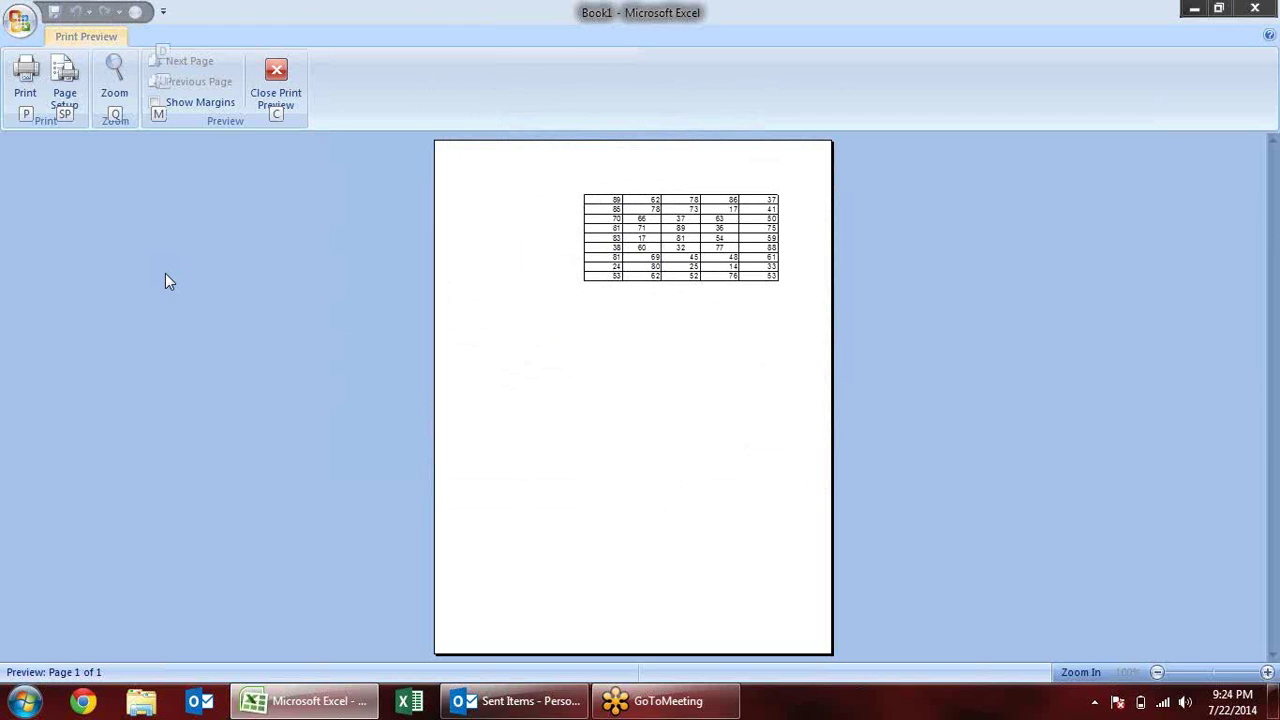
key(s)
key(p)
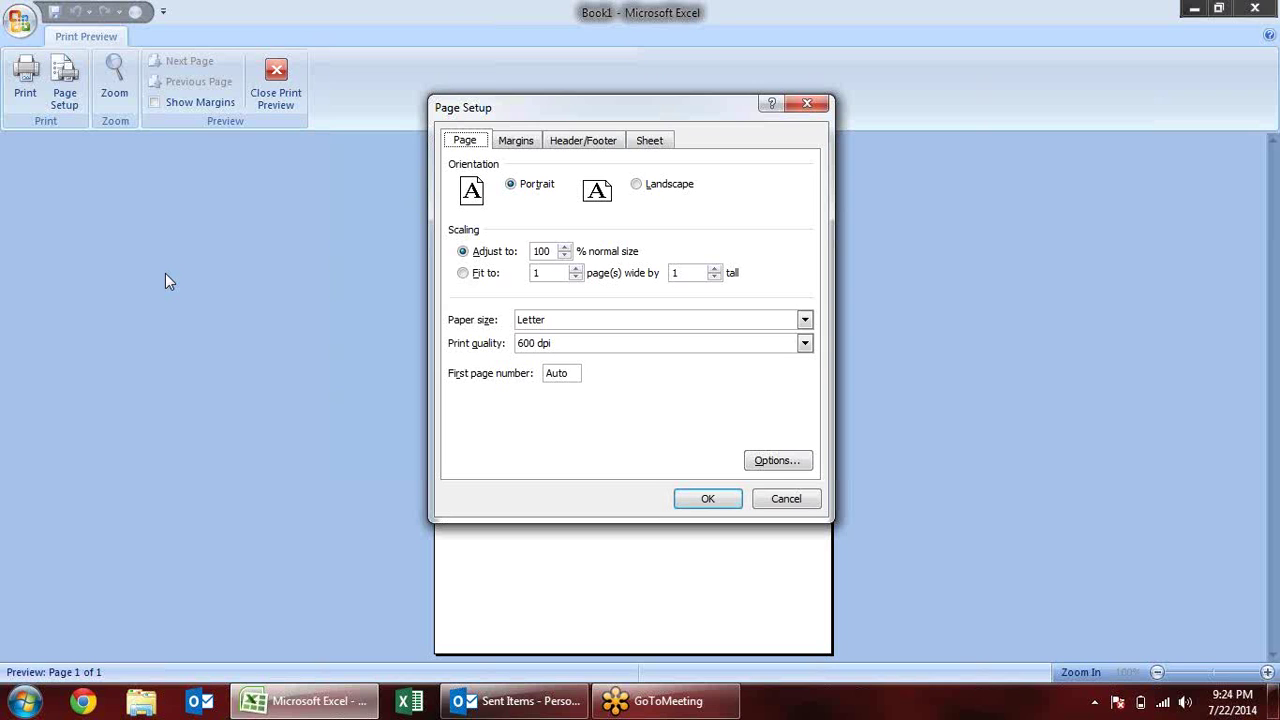
key(ctrl+Tab)
key(ctrl+Tab)
key(ctrl+Tab)
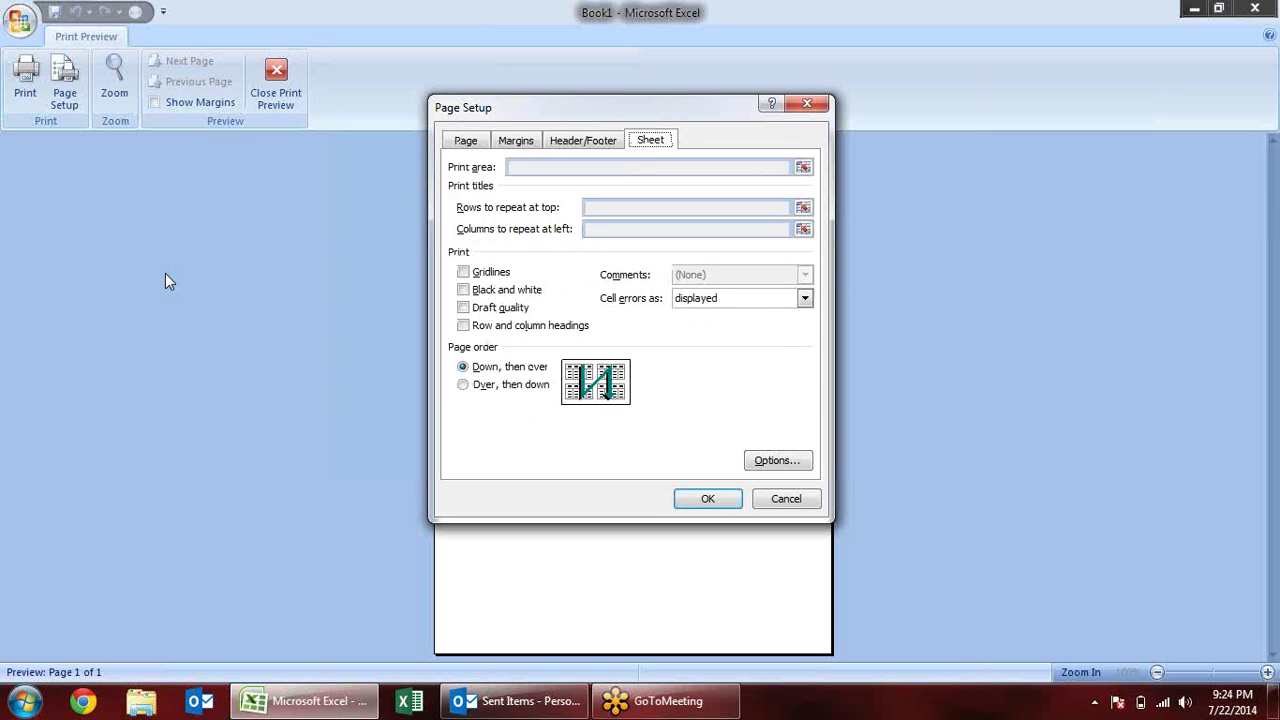
key(ctrl+Tab)
key(ctrl+Tab)
key(ctrl+shift+Tab)
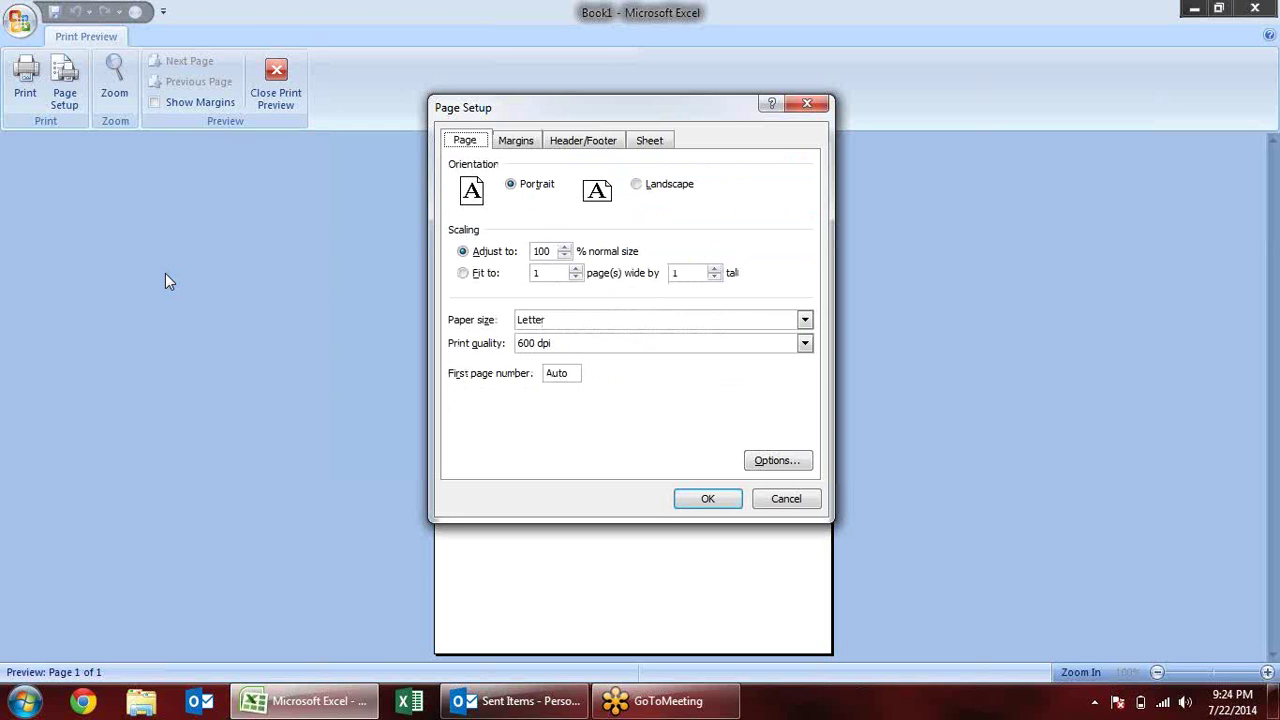
key(alt+l)
key(alt+f)
Step: Apply the landscape one-page setup, leave Print Preview, and open Excel Help with F1
key(Return)
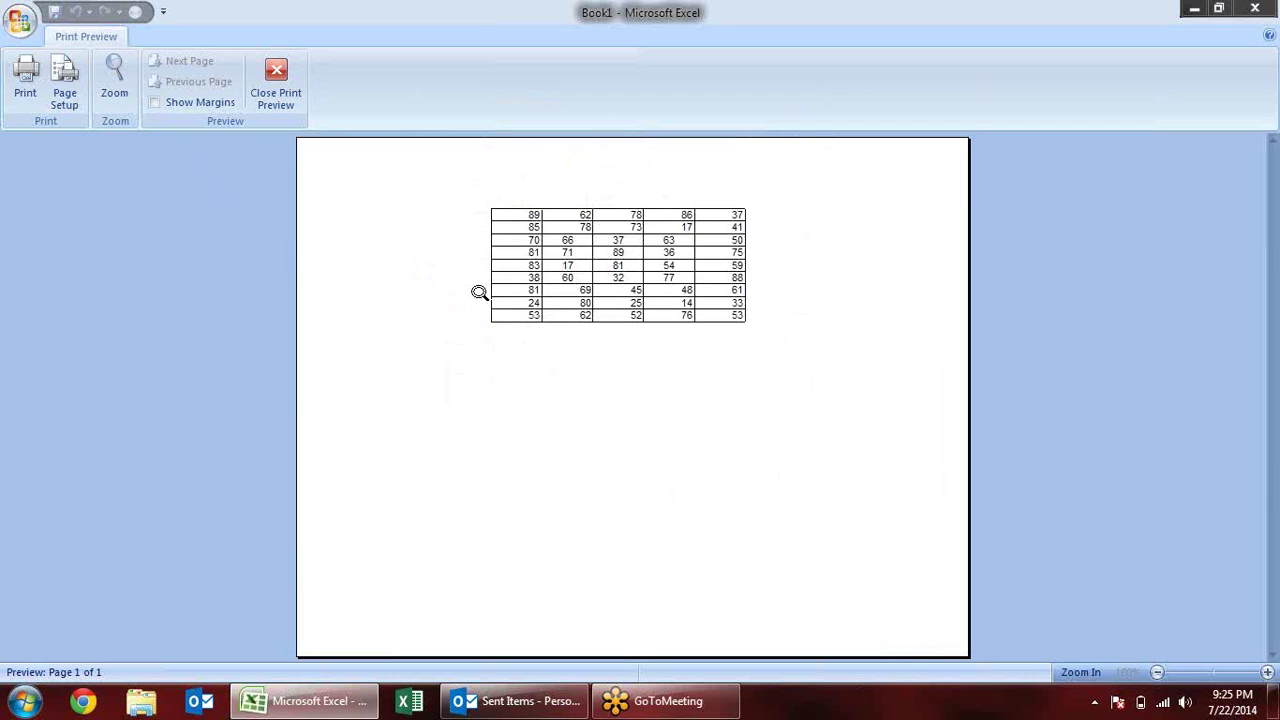
key(Escape)
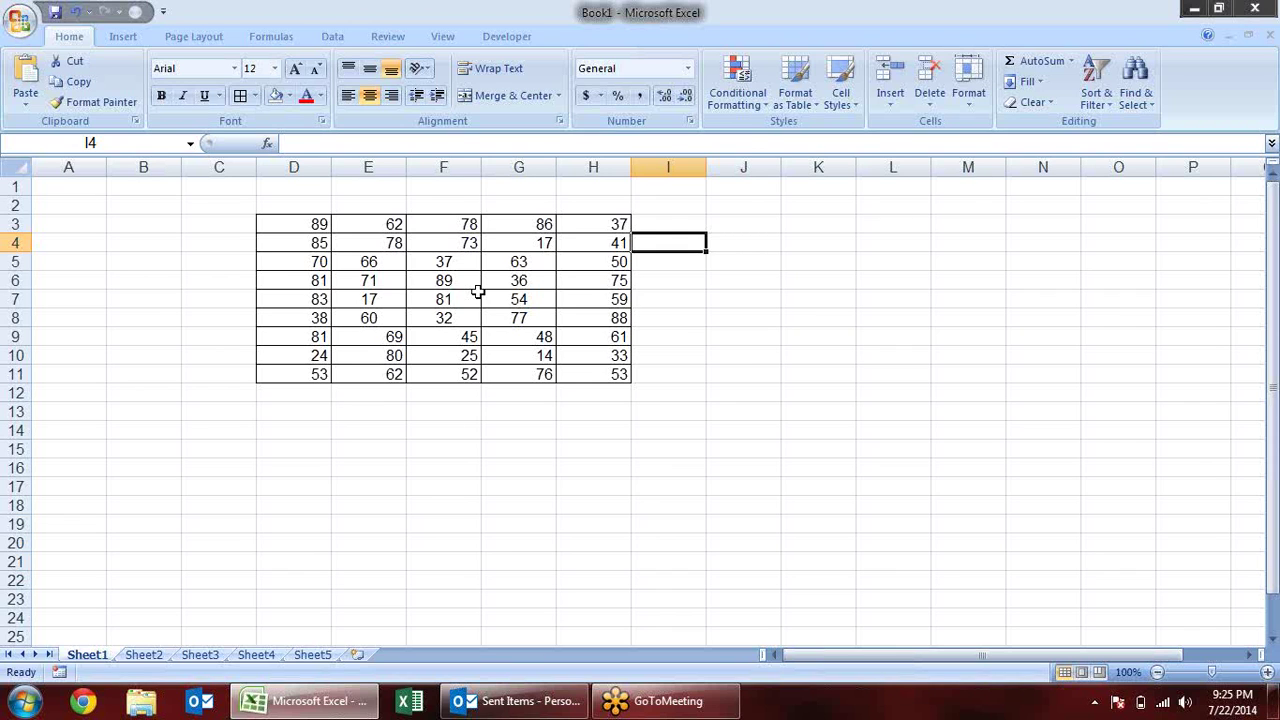
key(F1)
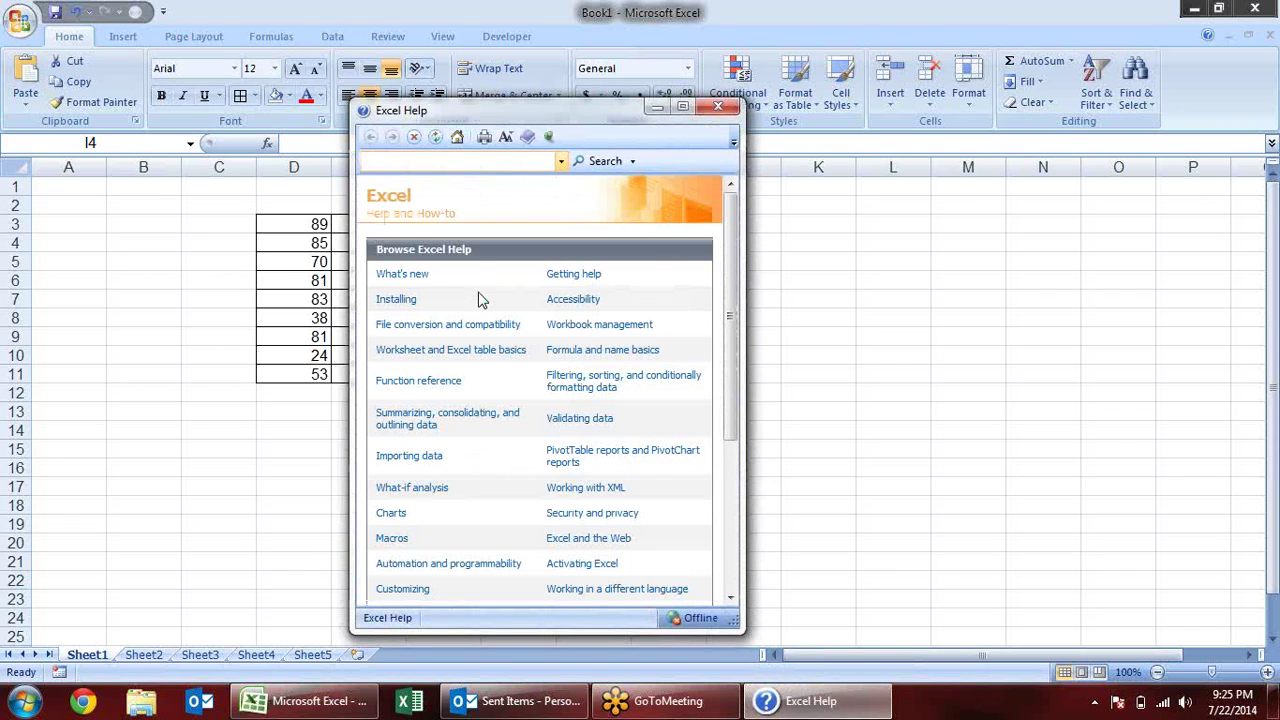
Step: Search Excel Help for 'keyboard shortcut' and open the 'Excel shortcut and function keys' article
click(463, 164)
text(keybor)
key(BackSpace)
text(ard shor)
text(tcut)
key(Return)
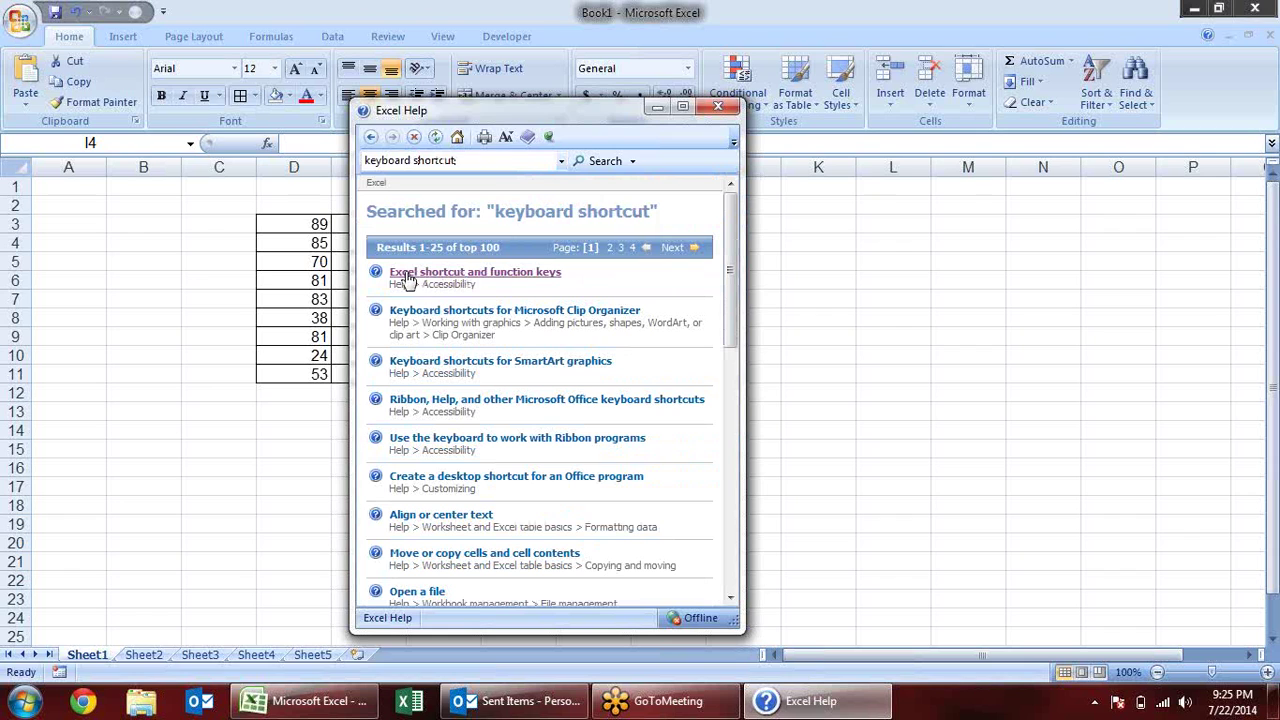
click(522, 278)
Step: Maximize Help and highlight shortcuts like unhide rows/columns, Number format, current region and delete cells
click(683, 107)
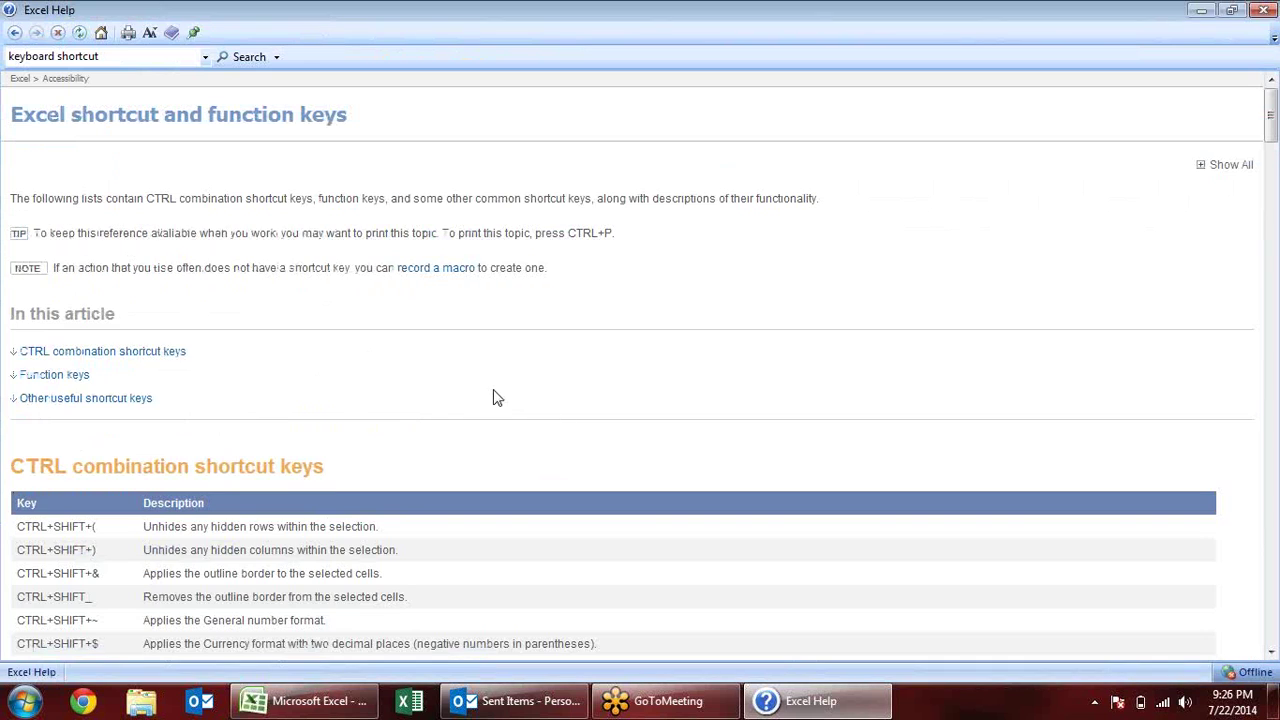
scroll(494, 397, down, 3)
drag(18, 347, 148, 347)
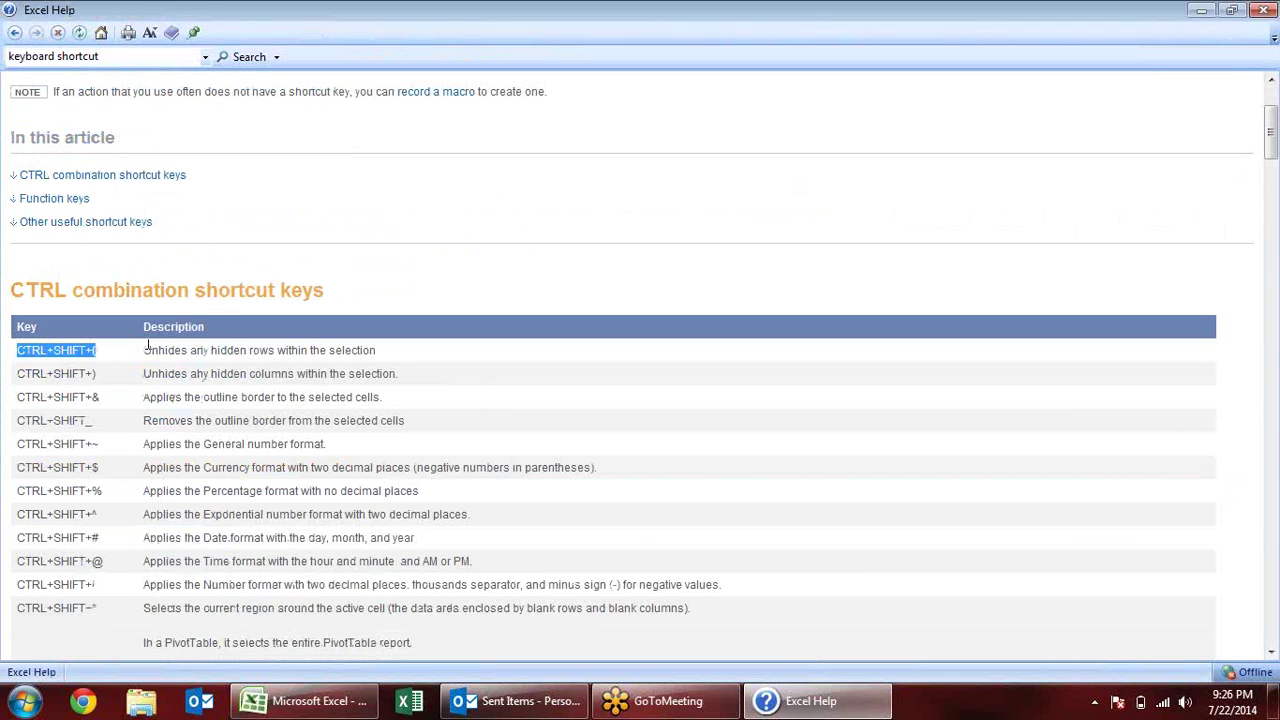
drag(17, 373, 133, 373)
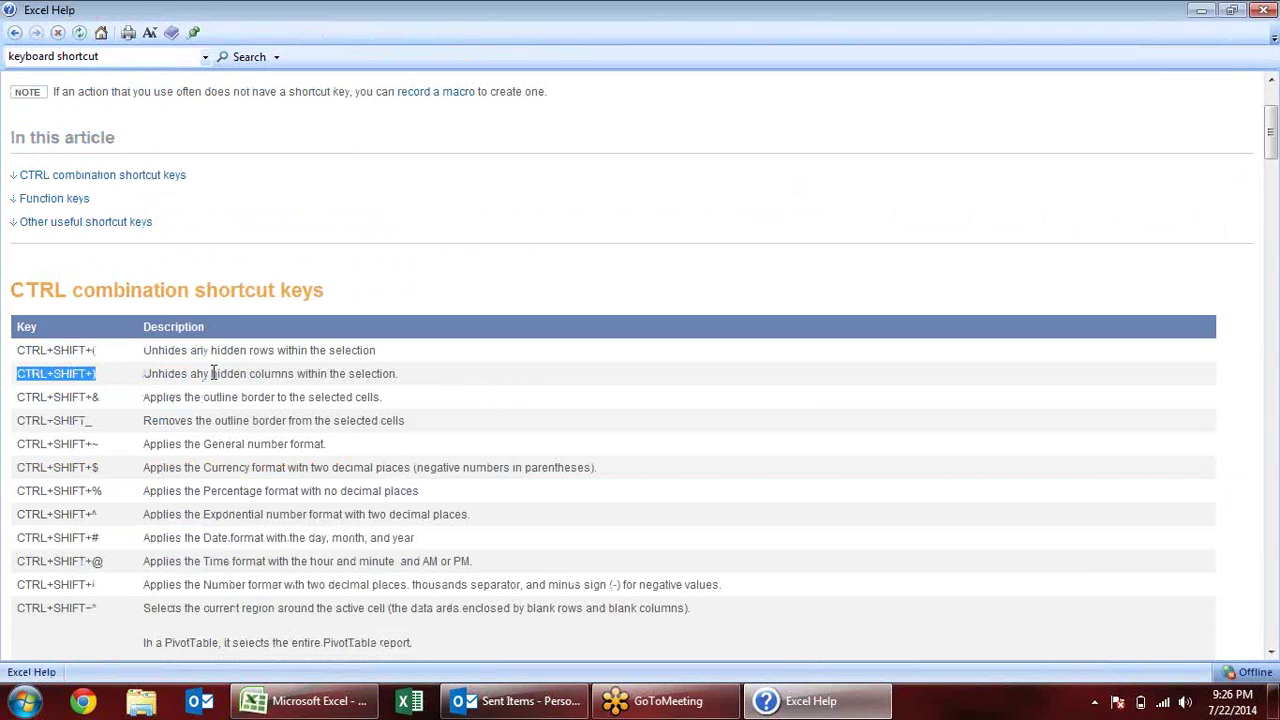
drag(210, 373, 384, 398)
drag(203, 443, 326, 443)
scroll(230, 462, down, 2)
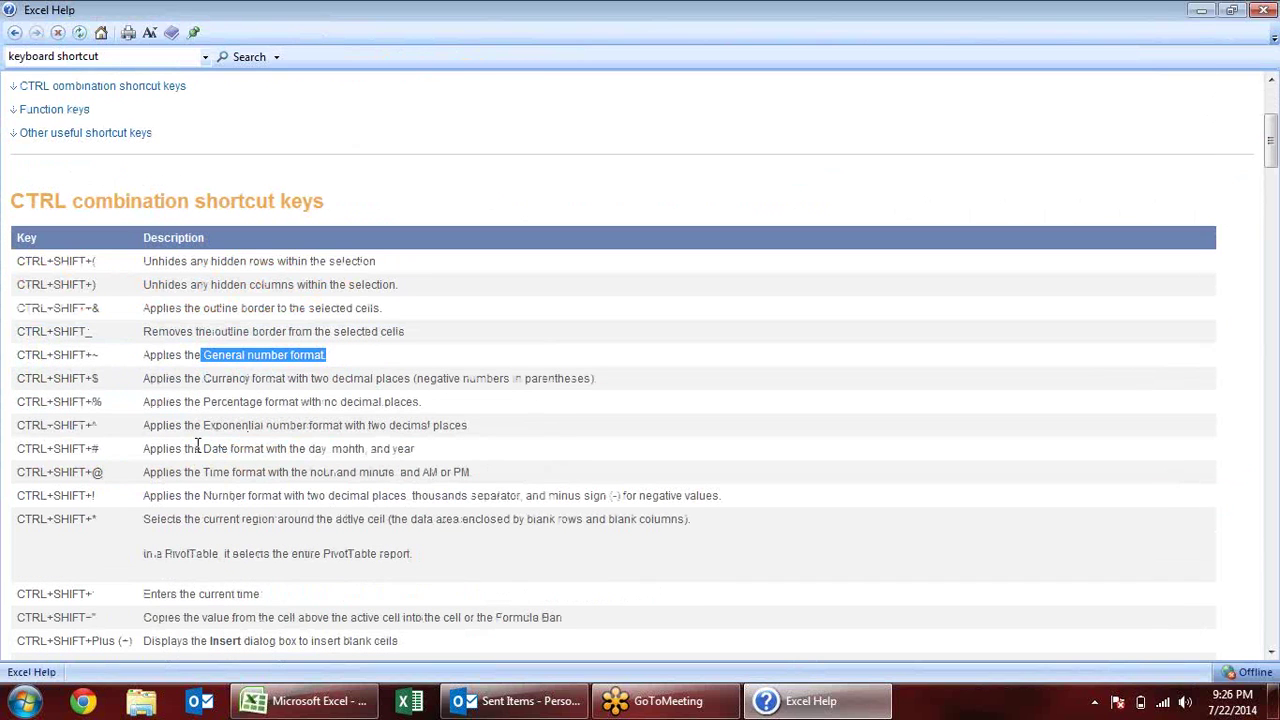
drag(20, 402, 112, 402)
scroll(137, 425, down, 4)
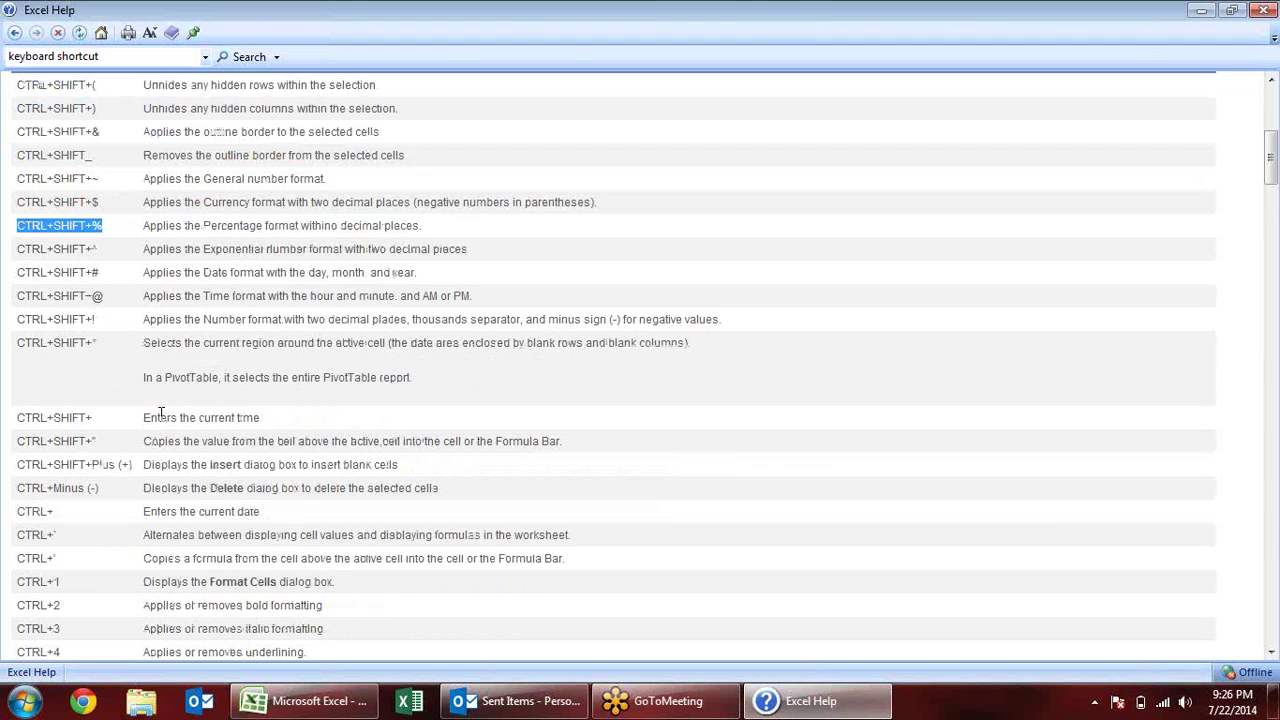
drag(18, 296, 128, 300)
drag(35, 320, 96, 319)
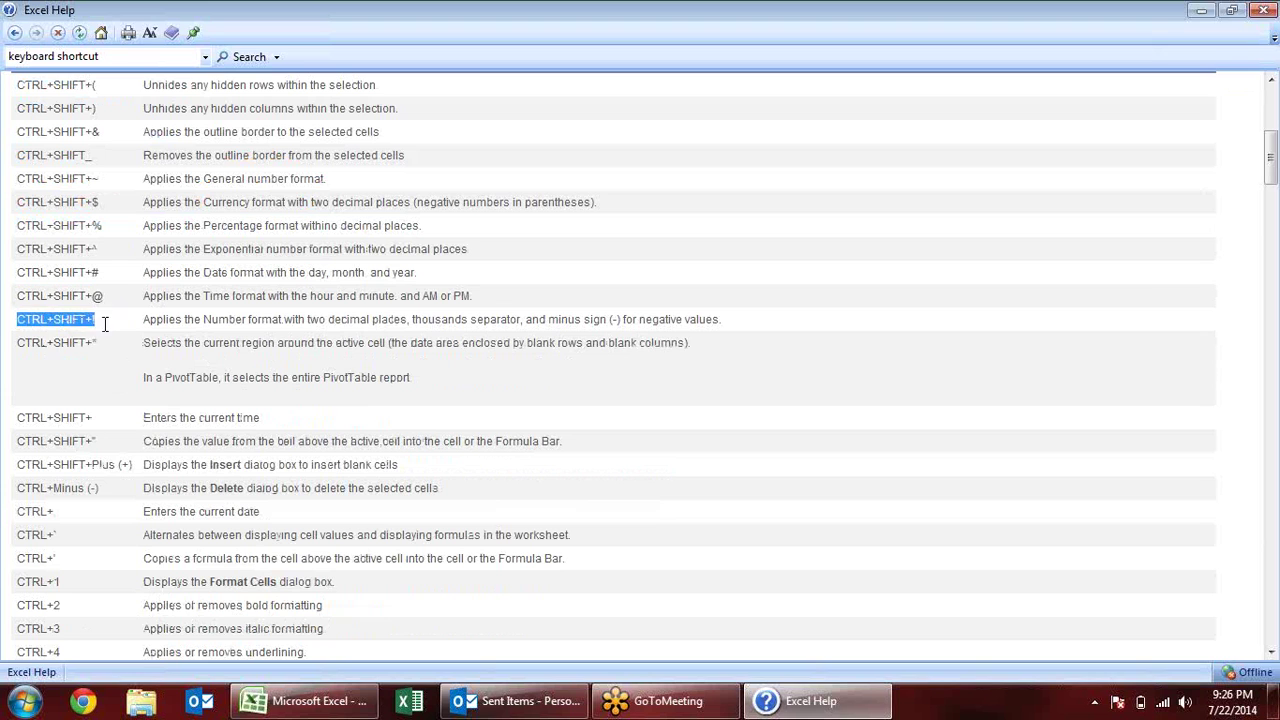
drag(18, 343, 97, 343)
scroll(305, 373, down, 4)
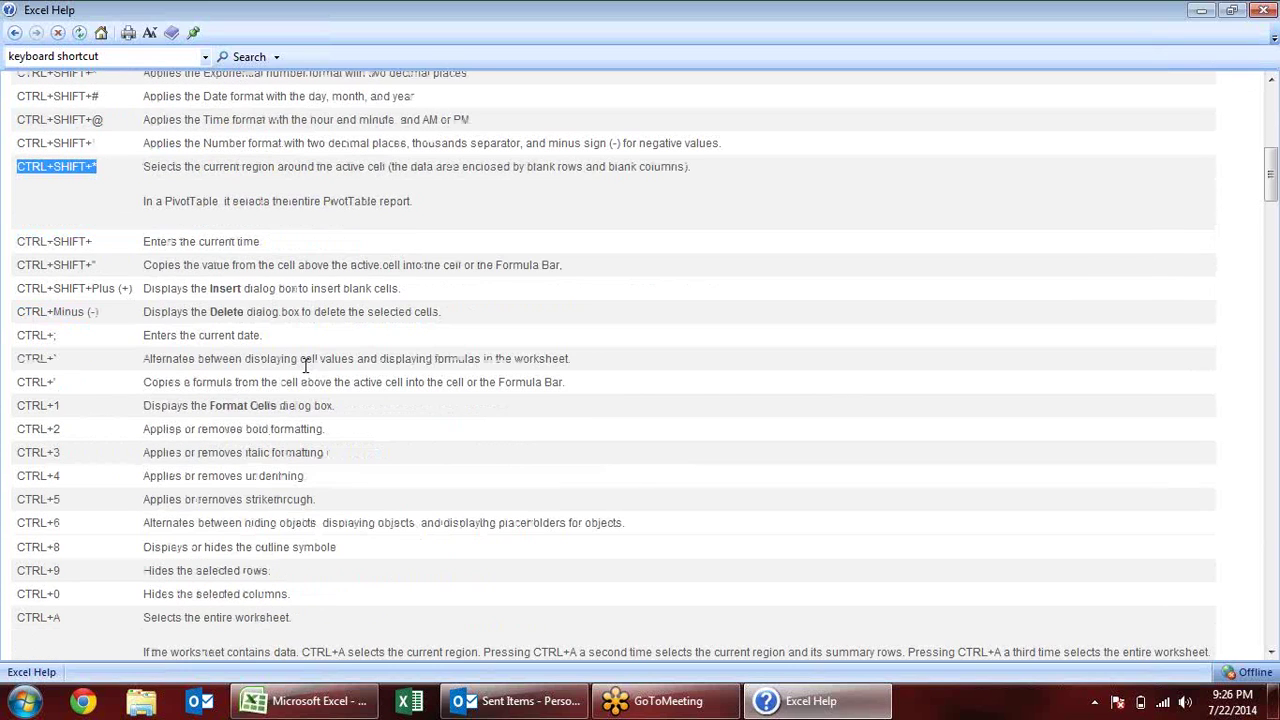
drag(22, 241, 95, 241)
drag(200, 264, 258, 265)
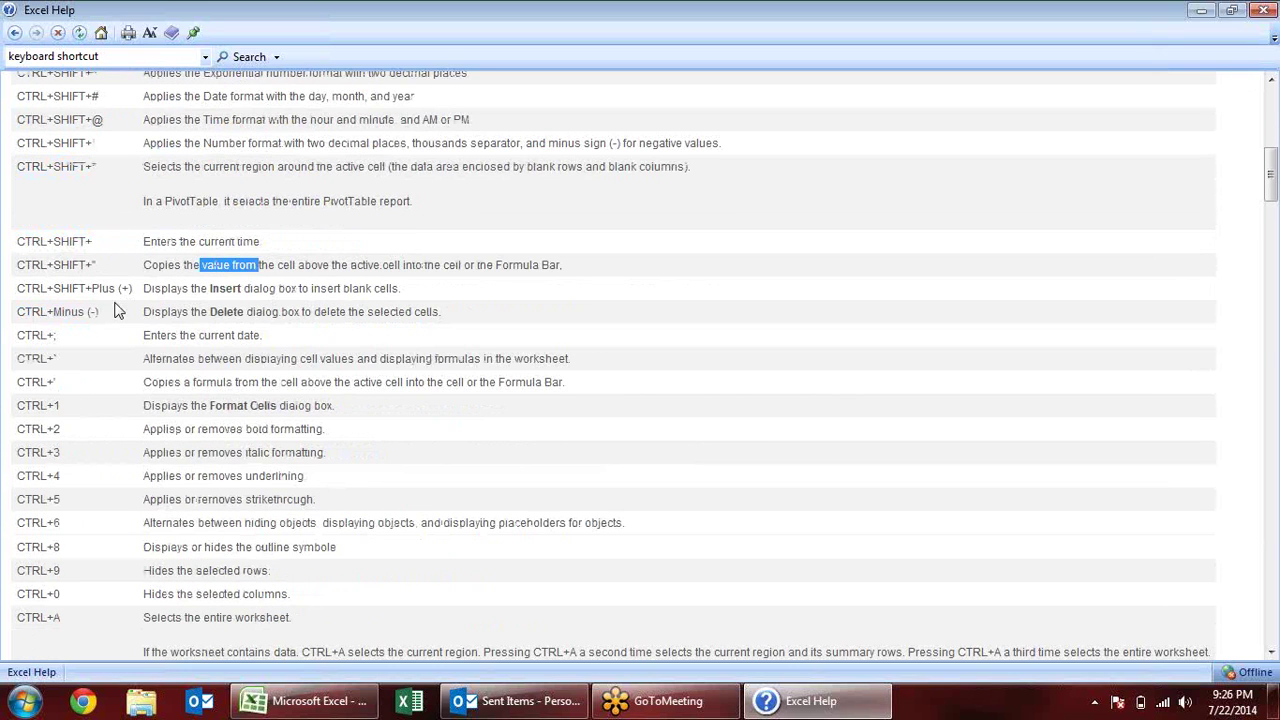
drag(53, 311, 189, 312)
drag(14, 366, 114, 366)
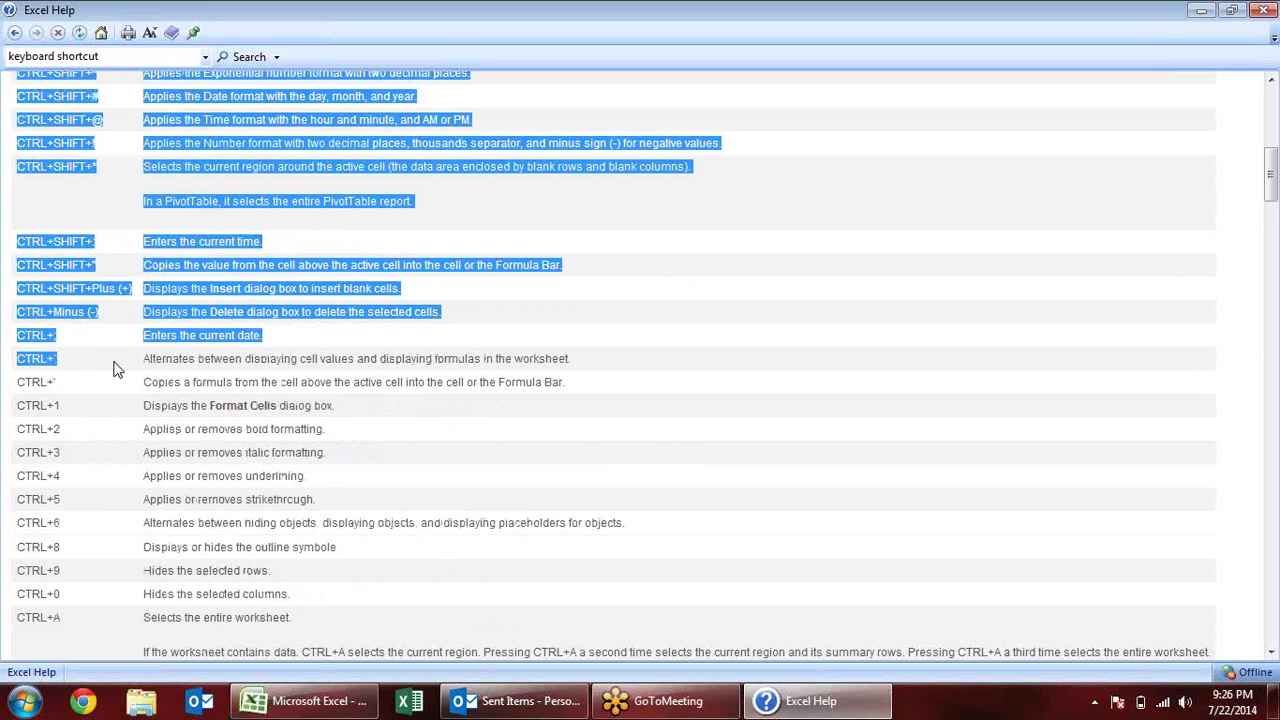
click(240, 405)
Step: Scroll to the end of the shortcut article, close Help, and select cell J6 beside the grid
scroll(243, 400, down, 4)
scroll(243, 400, down, 5)
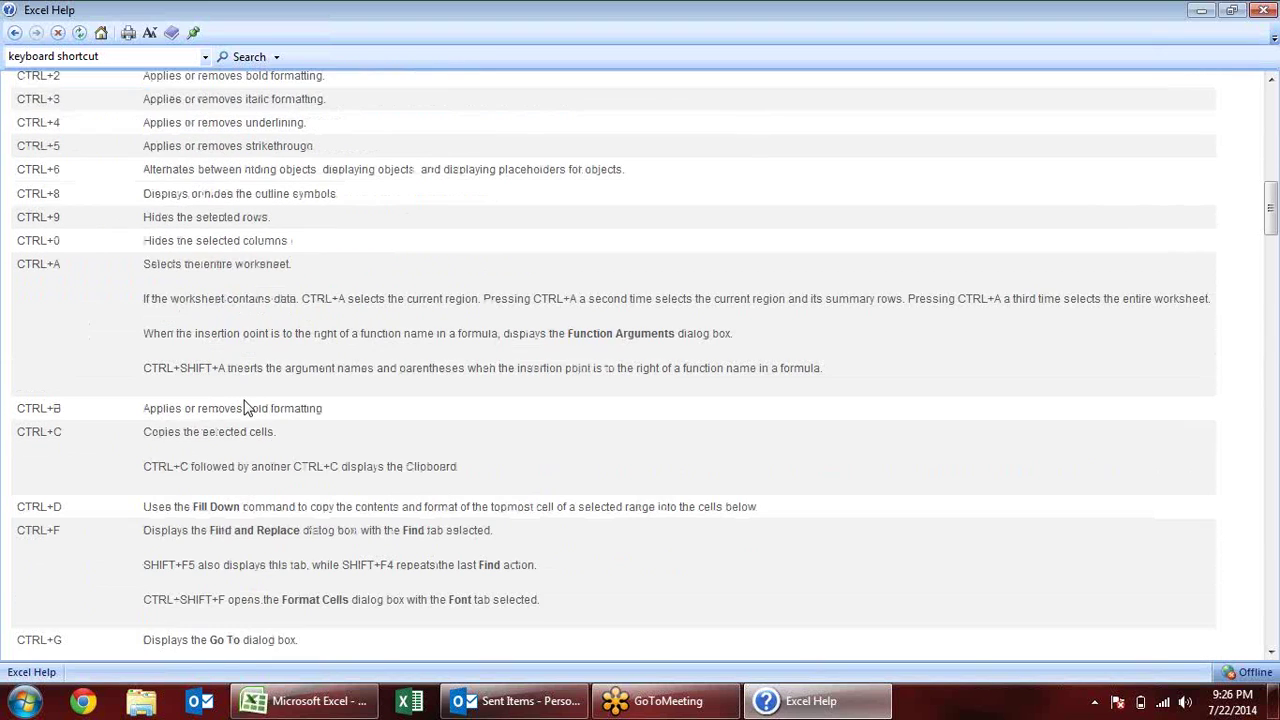
scroll(243, 400, down, 5)
scroll(245, 403, down, 8)
scroll(248, 407, down, 6)
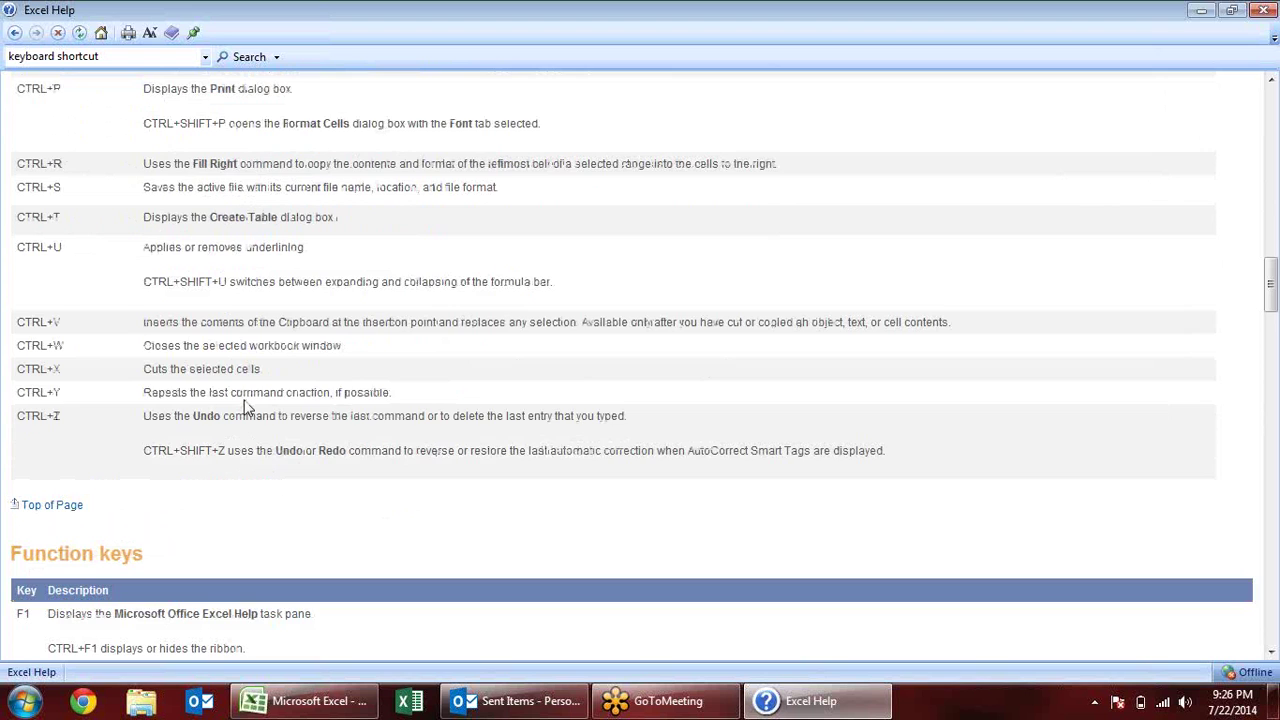
scroll(250, 400, down, 3)
scroll(270, 375, down, 3)
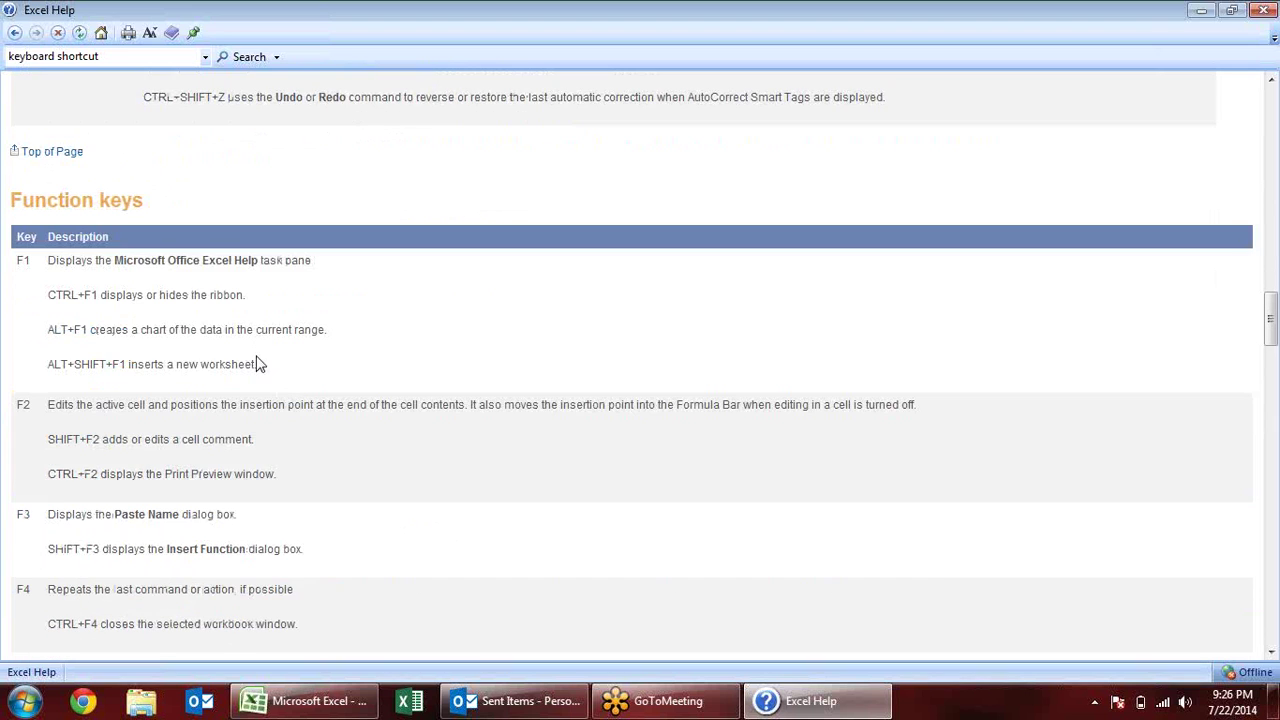
scroll(277, 363, down, 3)
scroll(308, 420, down, 3)
scroll(312, 430, down, 3)
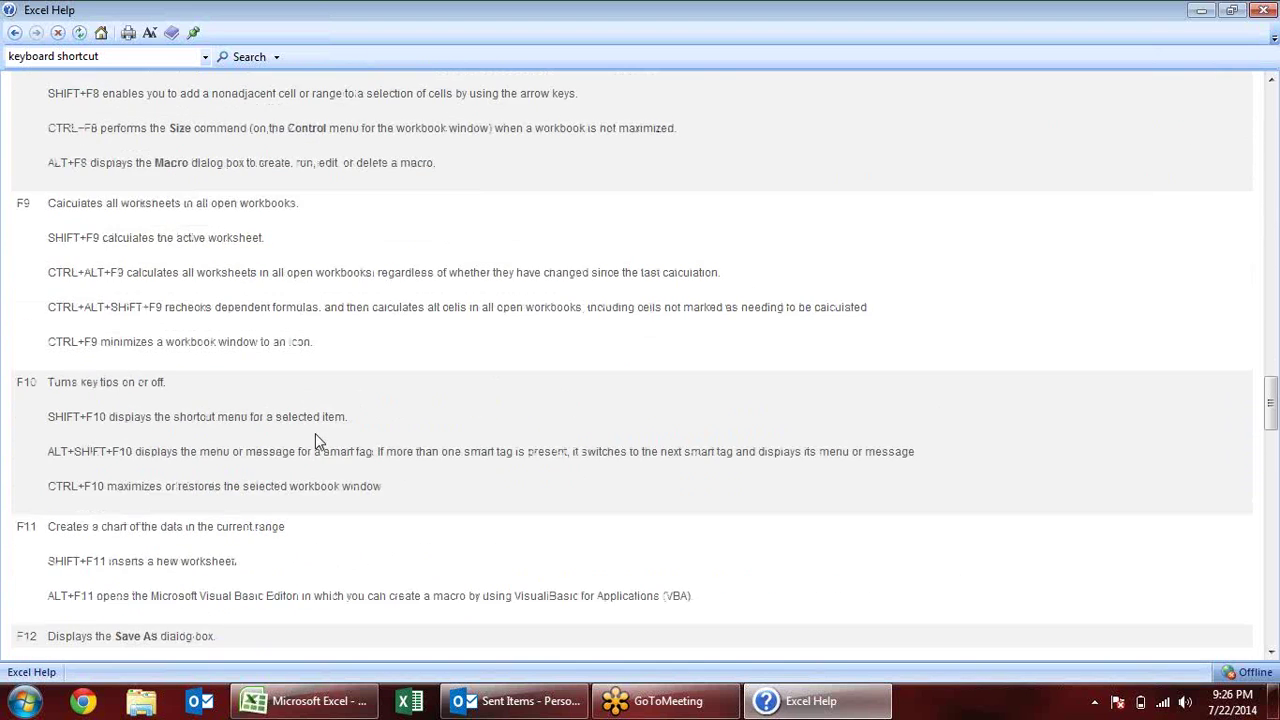
scroll(315, 440, down, 3)
scroll(334, 480, down, 3)
scroll(338, 490, down, 3)
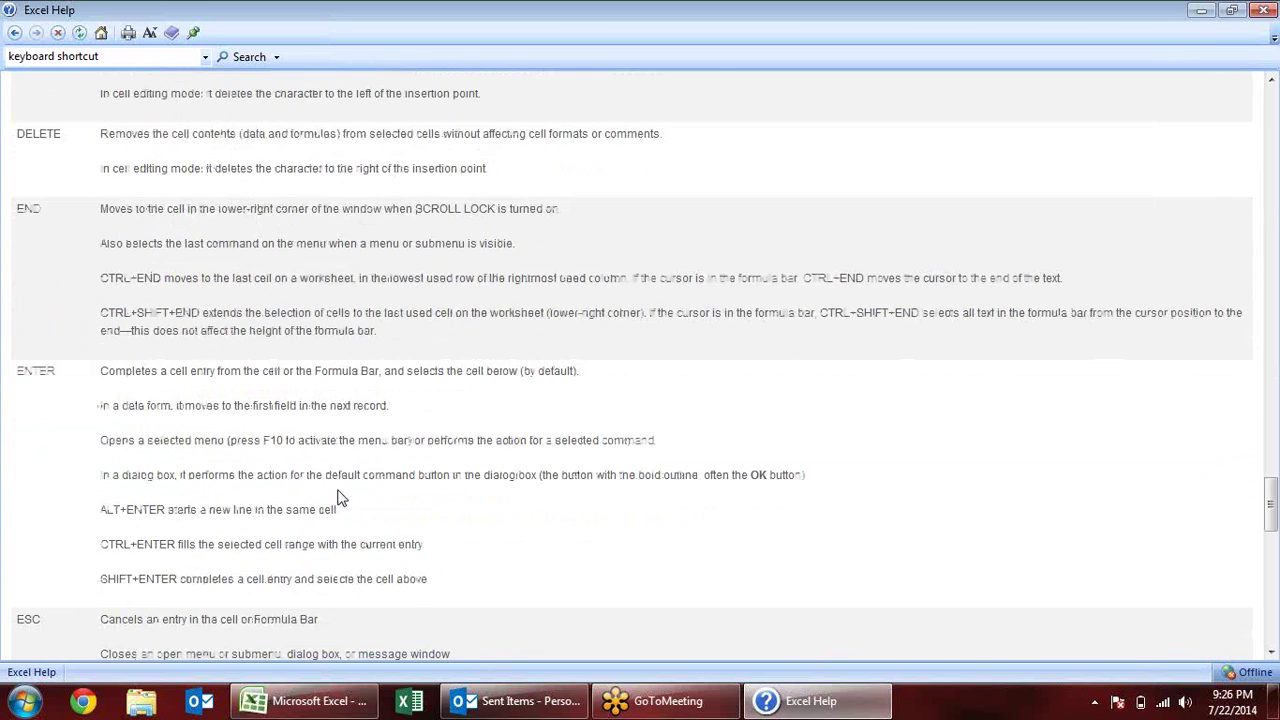
scroll(338, 497, down, 3)
scroll(338, 497, down, 3)
scroll(338, 497, down, 1)
scroll(338, 497, down, 3)
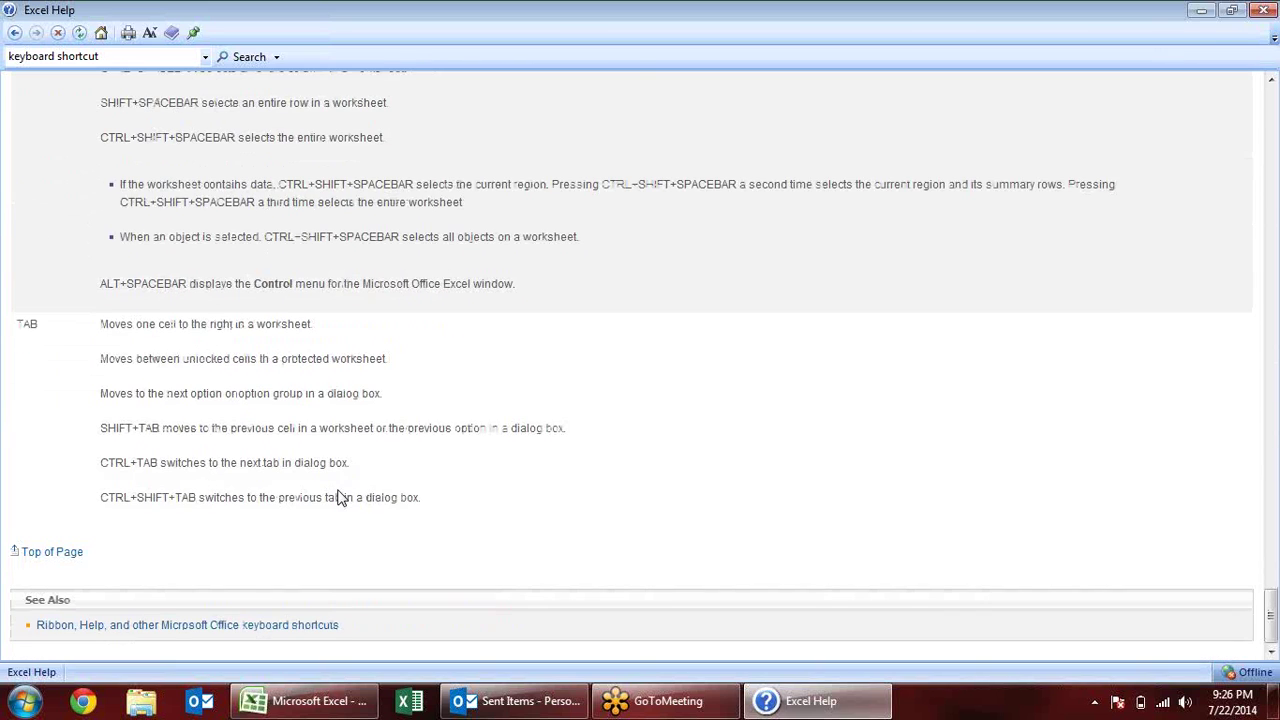
click(1270, 10)
click(746, 276)
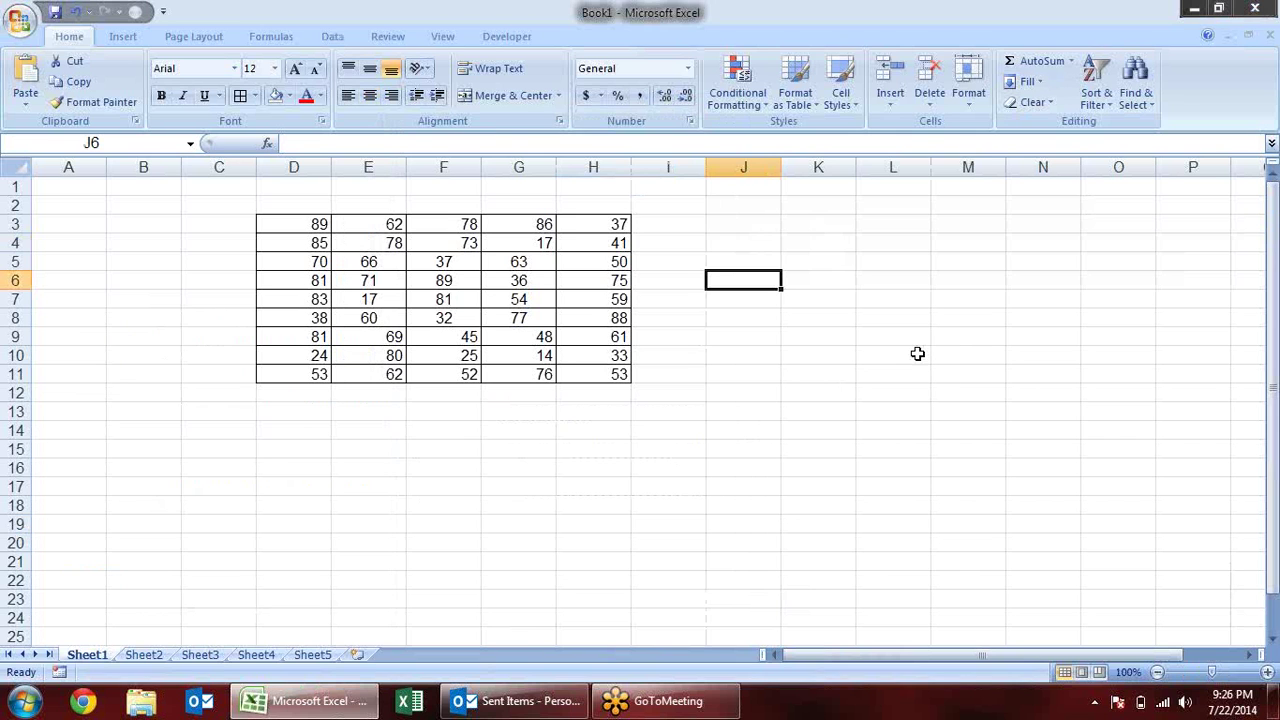
Step: Minimize the Excel window to reveal the Windows desktop
click(1195, 18)
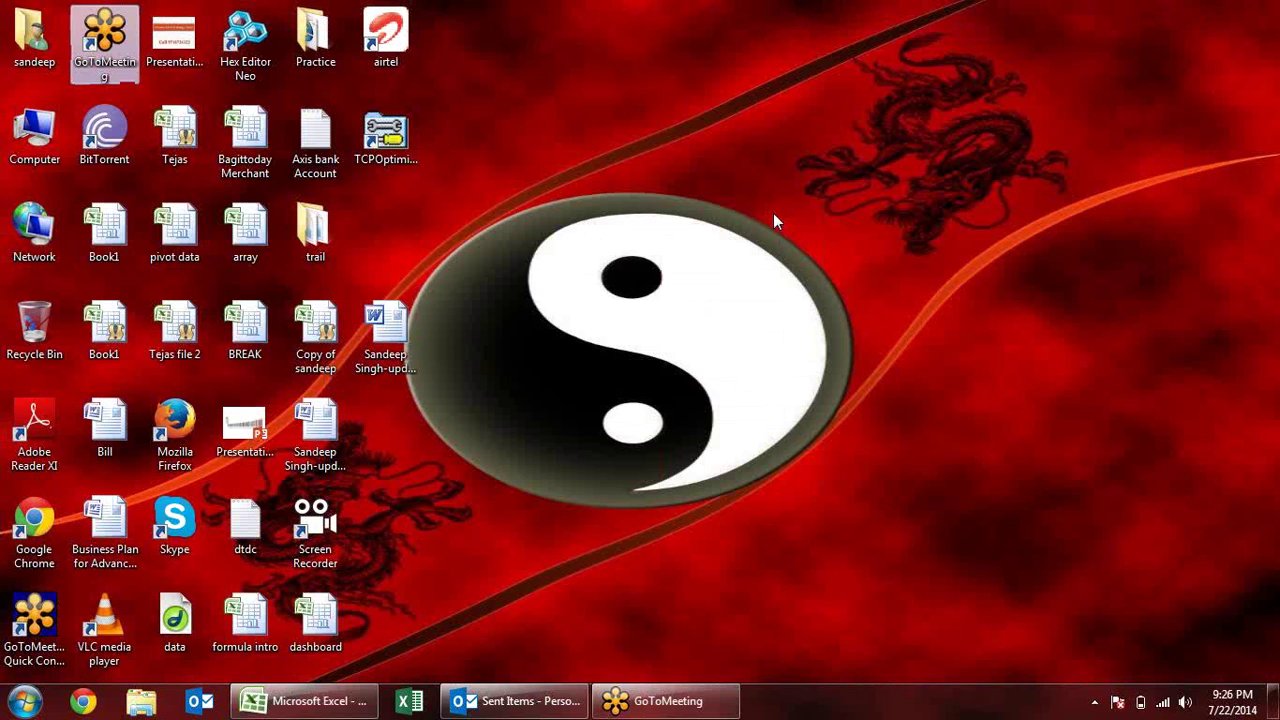
Step: Open Windows Help and Support, search for keyboard shortcuts, and open the Keyboard shortcuts topic
key(F1)
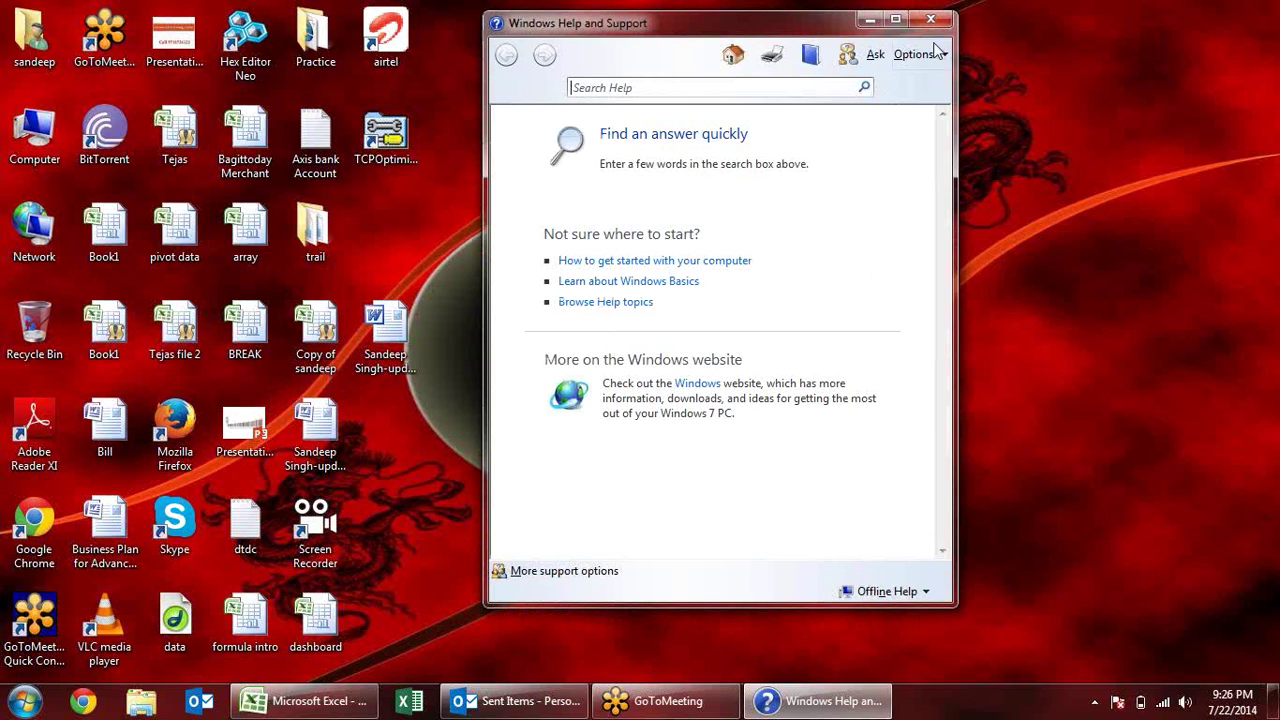
text(keyboard shortcut)
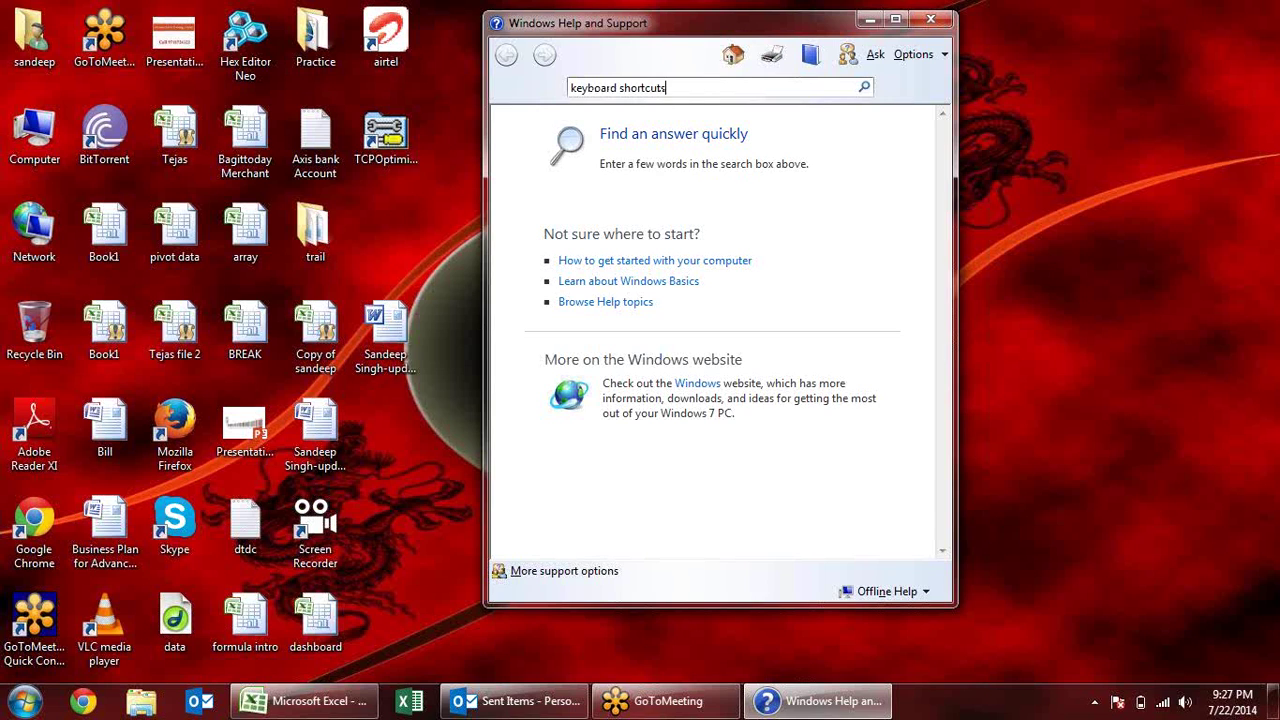
key(Return)
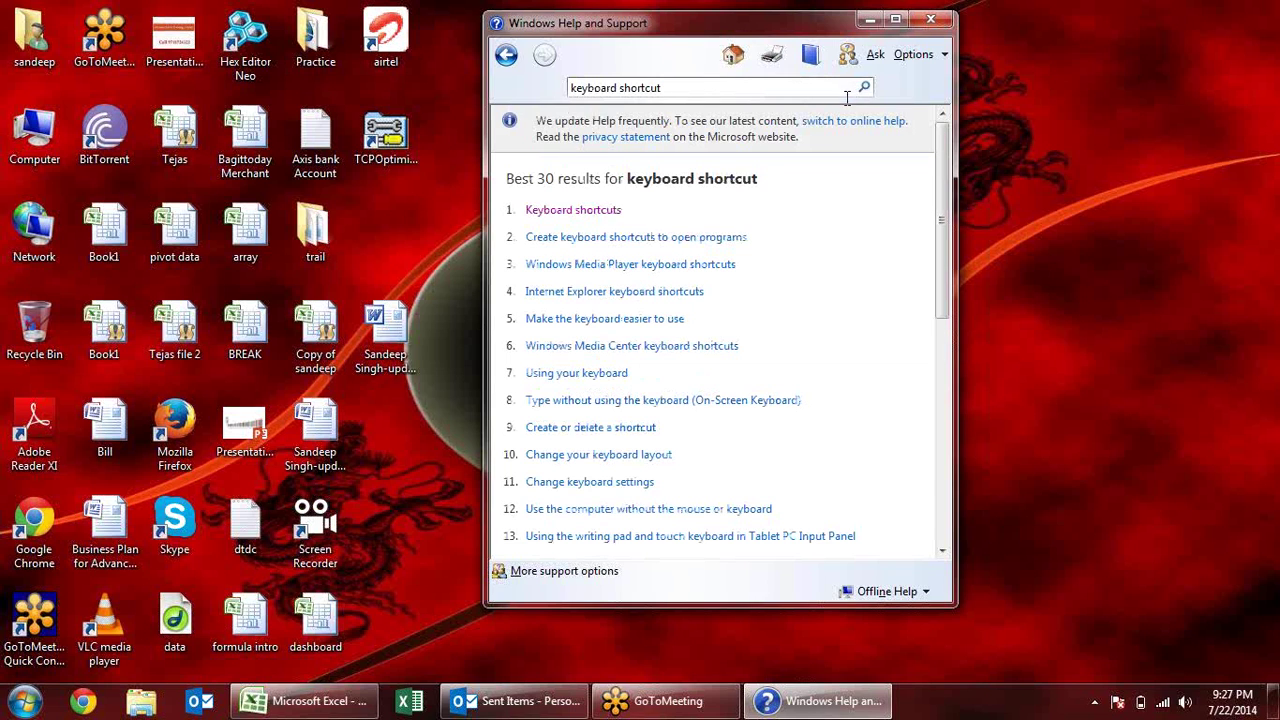
click(597, 214)
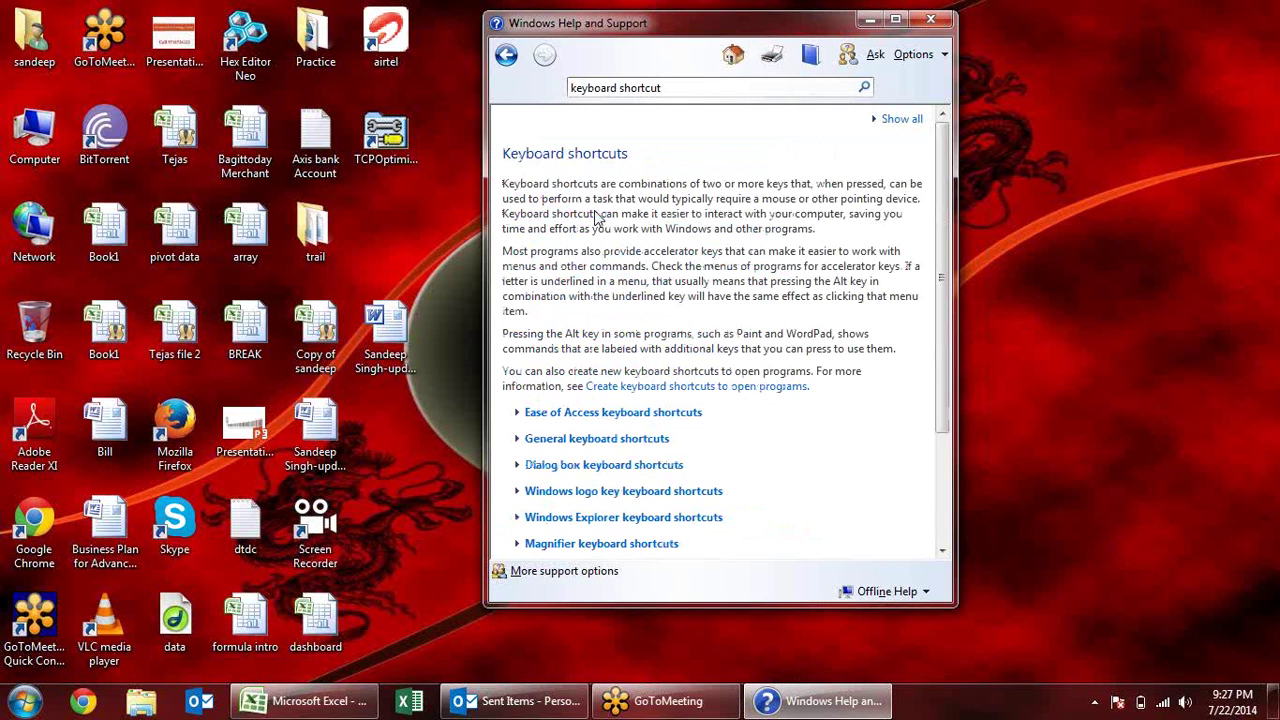
Step: Maximize Help and expand Ease of Access, General and Dialog box sections, highlighting the dialog Tab shortcuts
click(895, 19)
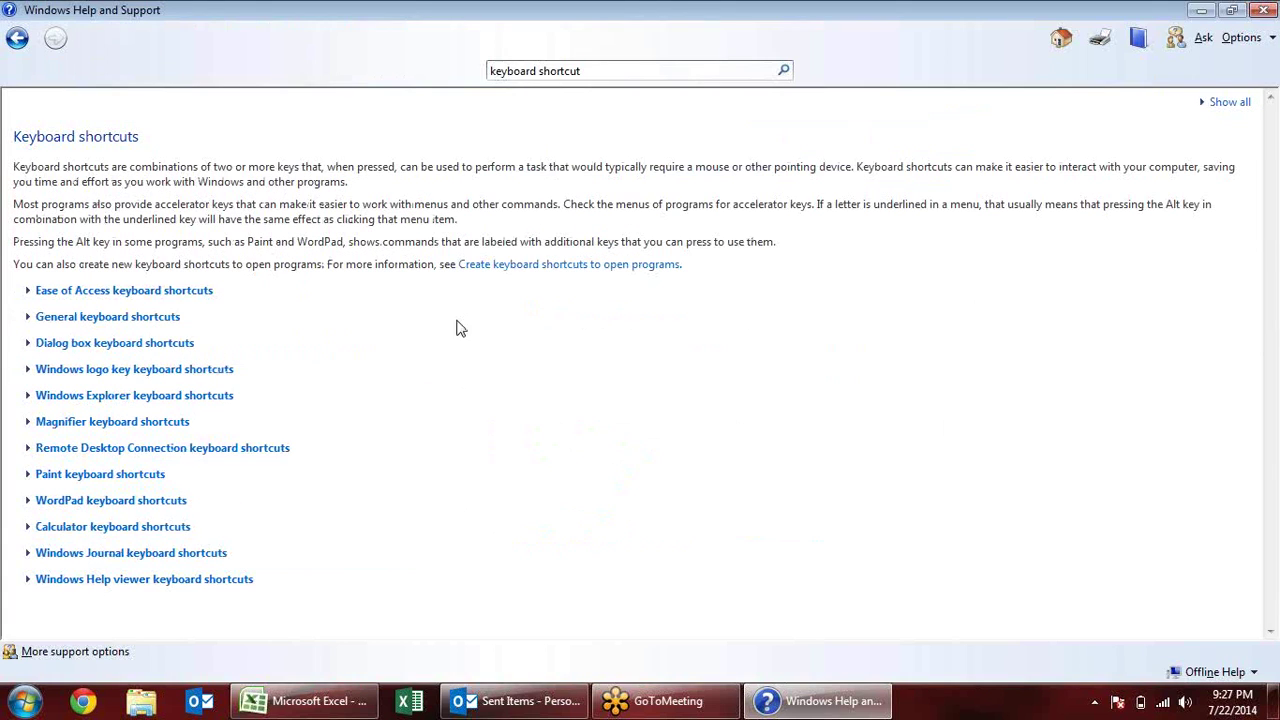
click(194, 290)
scroll(250, 340, down, 3)
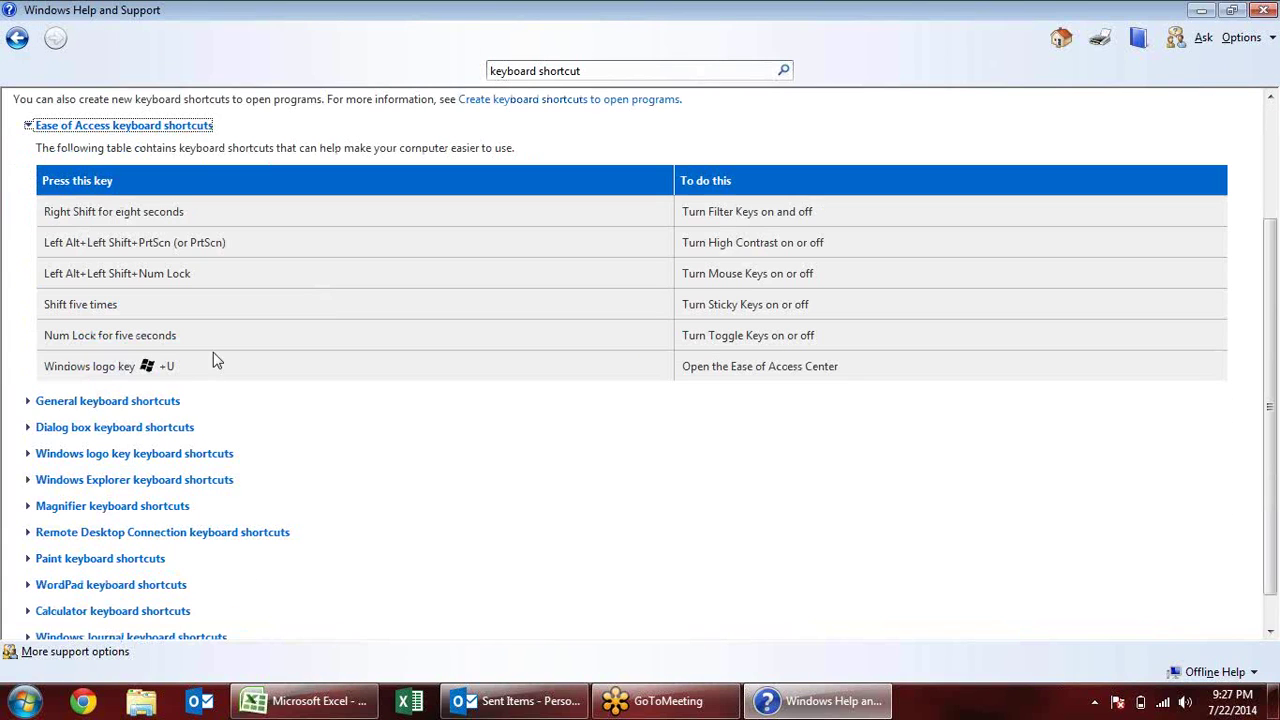
click(163, 403)
scroll(386, 349, down, 5)
scroll(386, 349, down, 2)
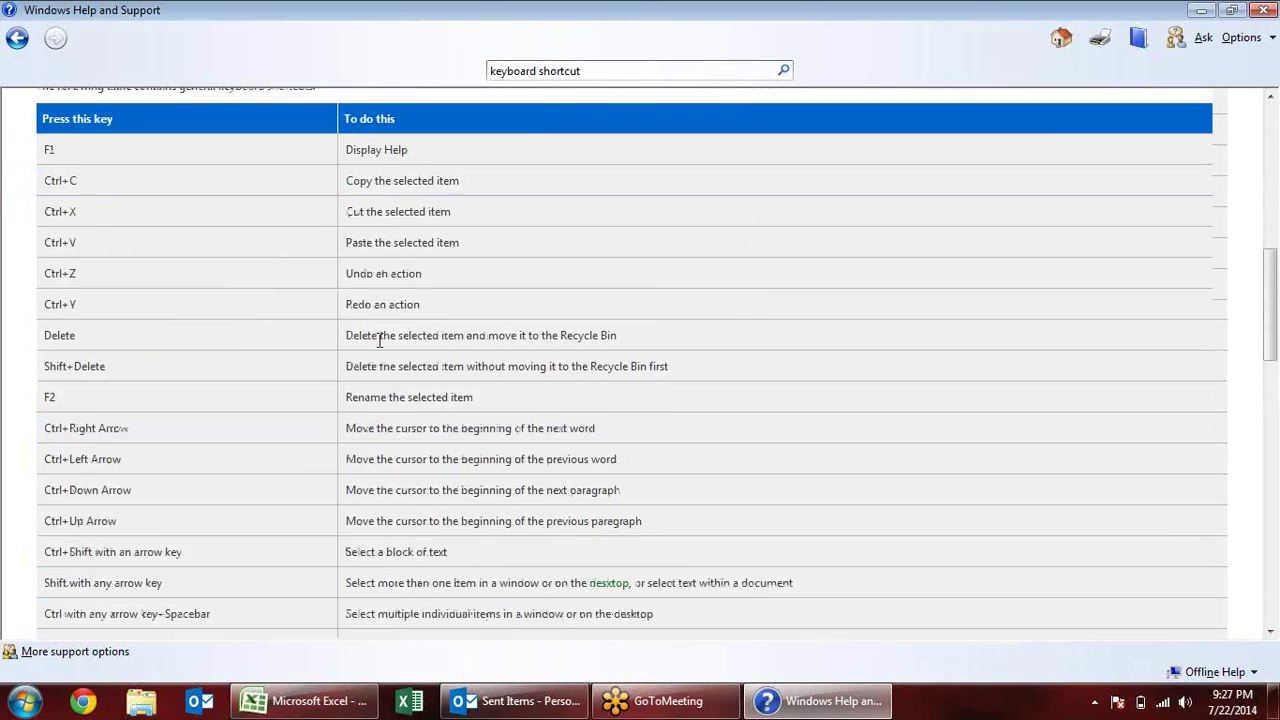
scroll(382, 355, down, 12)
scroll(379, 358, down, 5)
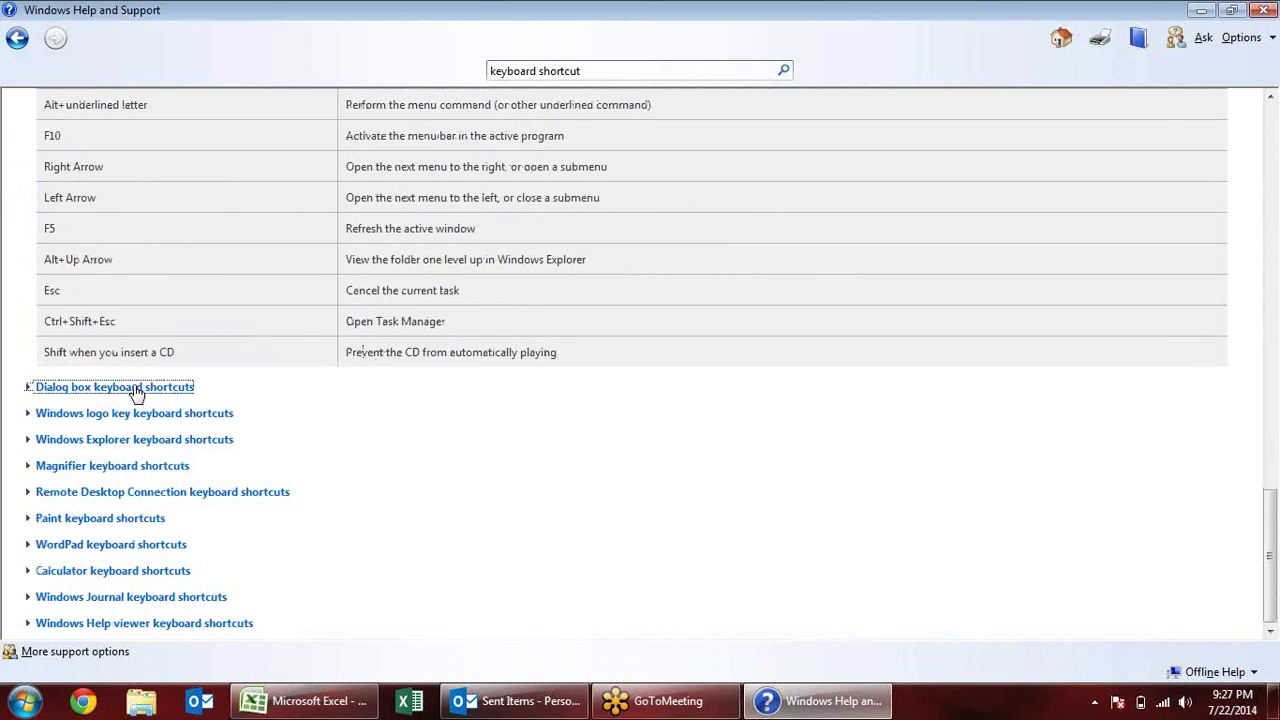
click(130, 388)
scroll(295, 342, down, 3)
scroll(62, 145, down, 1)
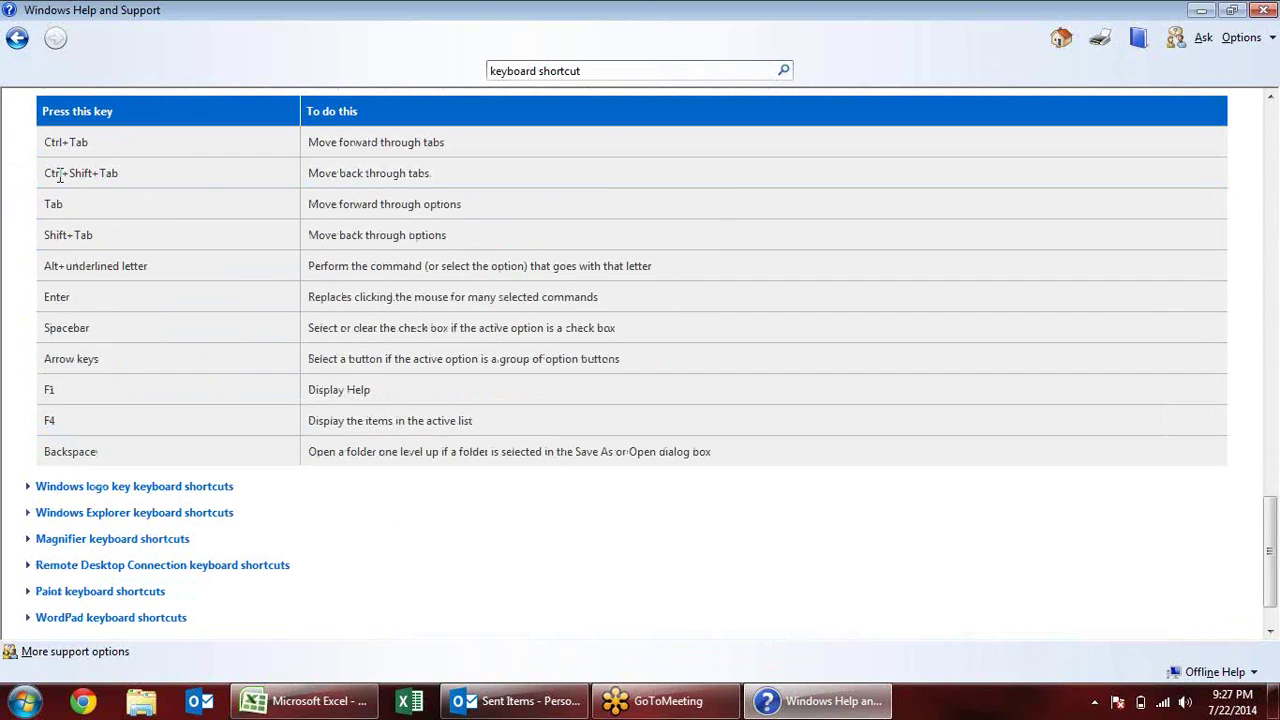
drag(60, 175, 200, 182)
drag(42, 205, 153, 205)
drag(72, 235, 100, 424)
scroll(259, 332, down, 1)
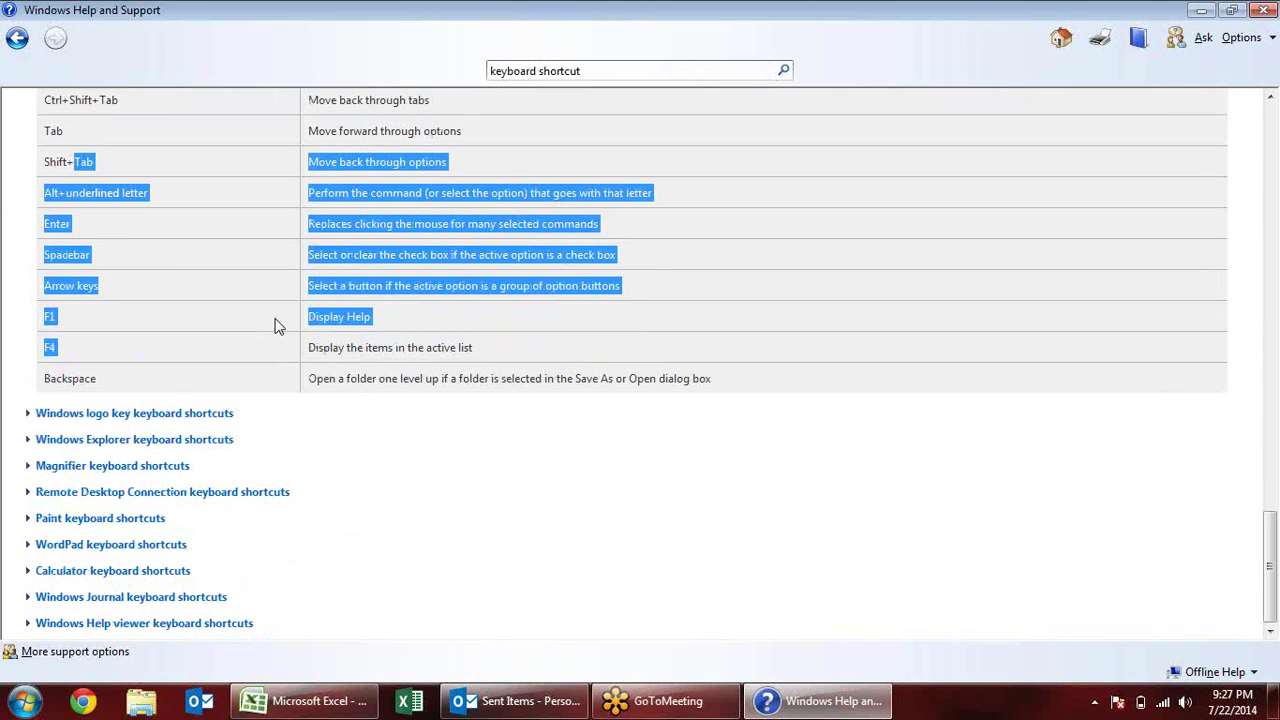
Step: Review the Windows logo key and Windows Explorer shortcut sections, then close Help and Support
click(139, 414)
scroll(447, 330, down, 2)
scroll(447, 325, down, 3)
scroll(447, 321, down, 1)
scroll(447, 321, up, 3)
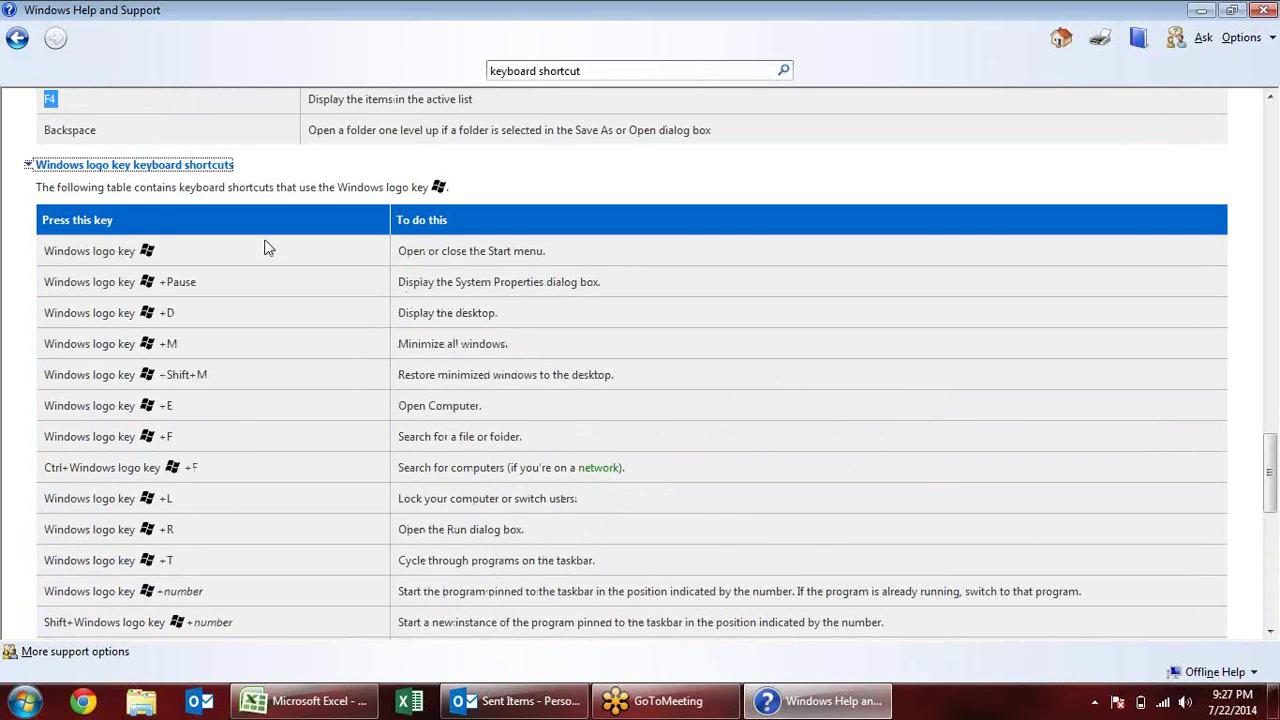
drag(110, 250, 182, 246)
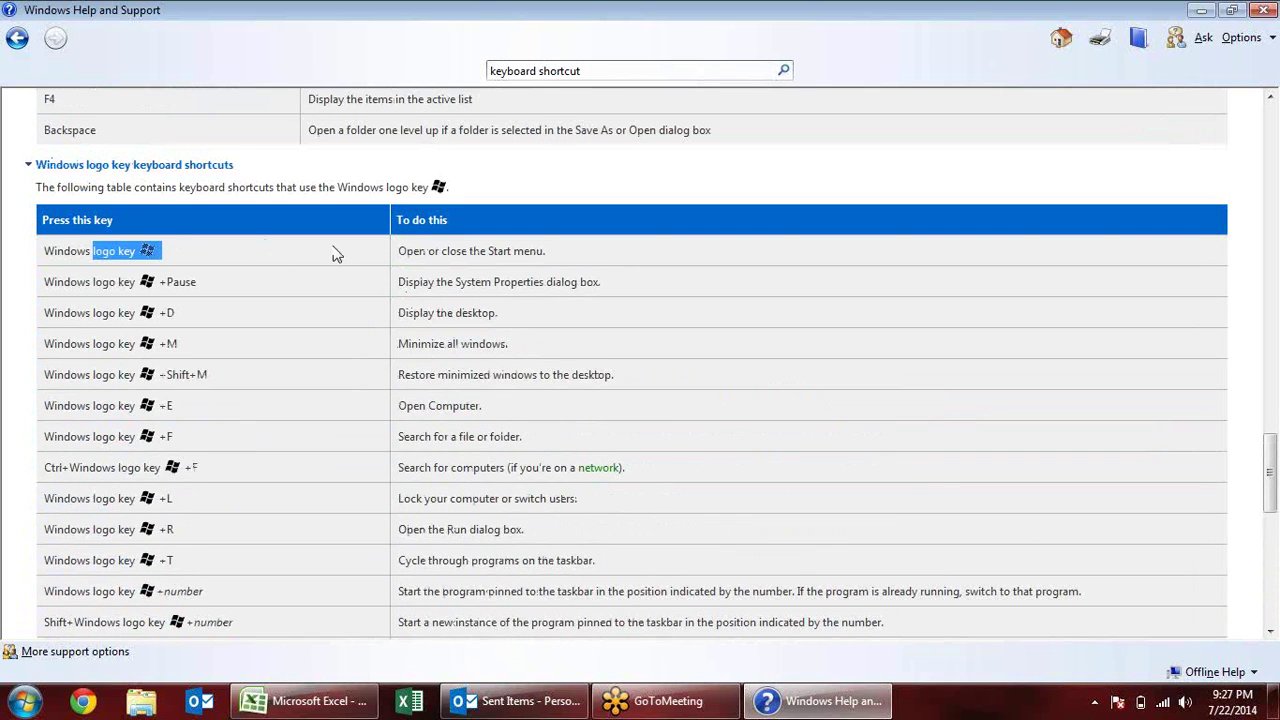
drag(158, 314, 514, 330)
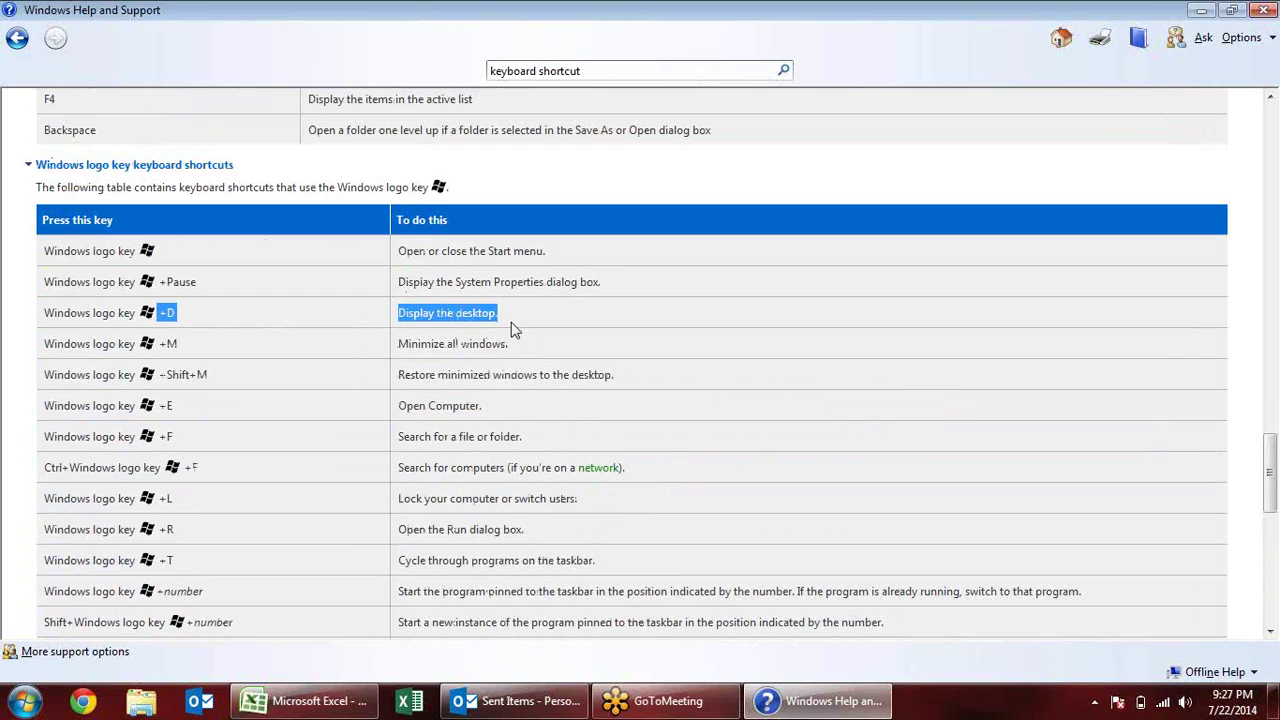
click(595, 318)
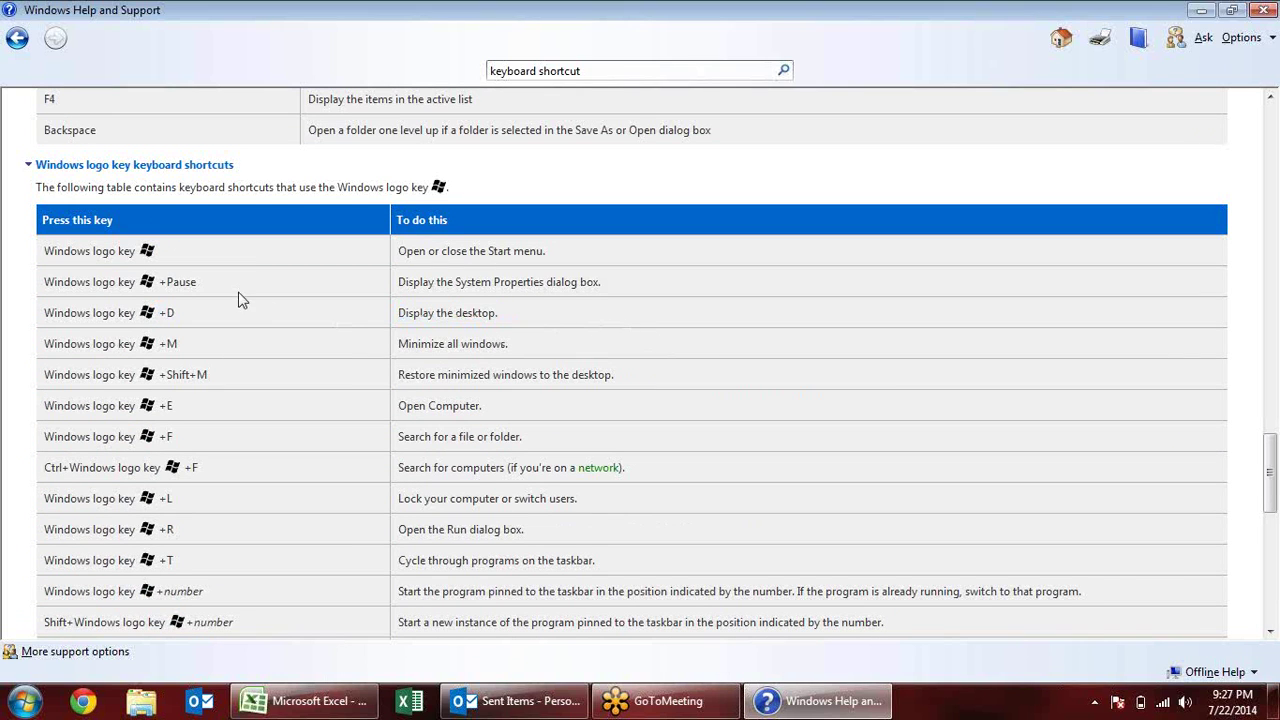
drag(240, 325, 280, 543)
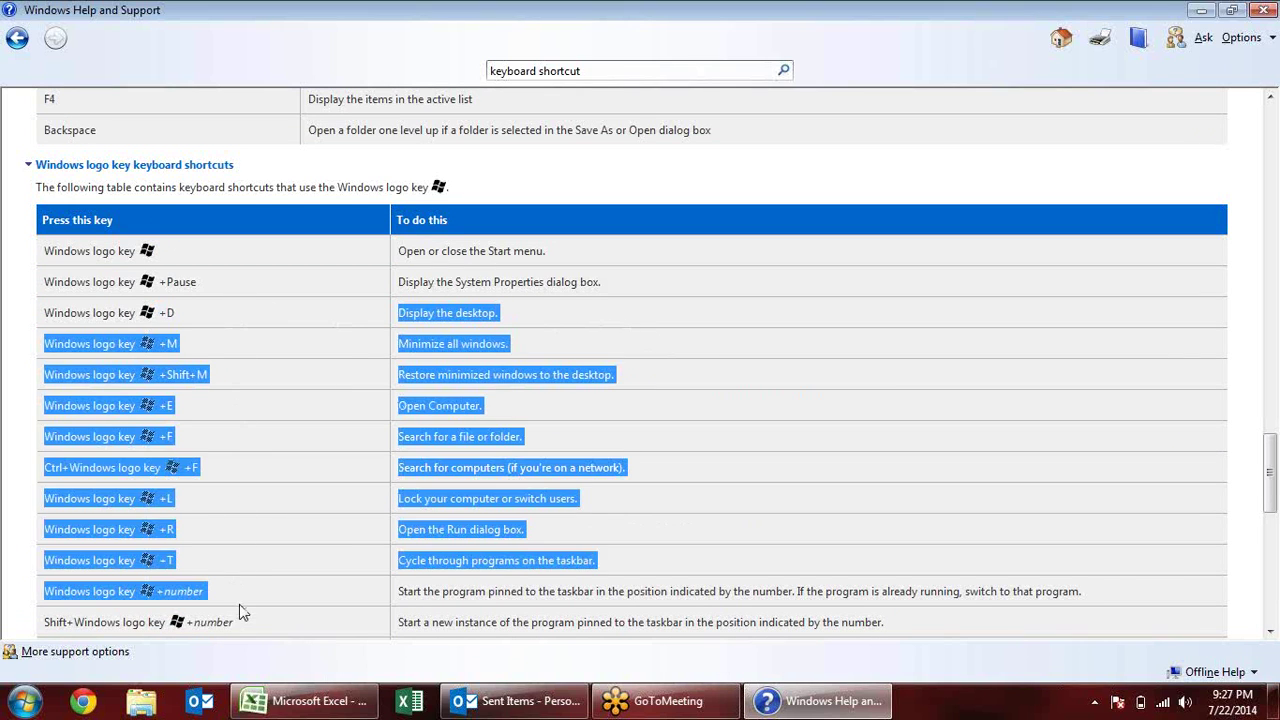
scroll(330, 455, down, 1)
scroll(330, 455, down, 2)
click(302, 498)
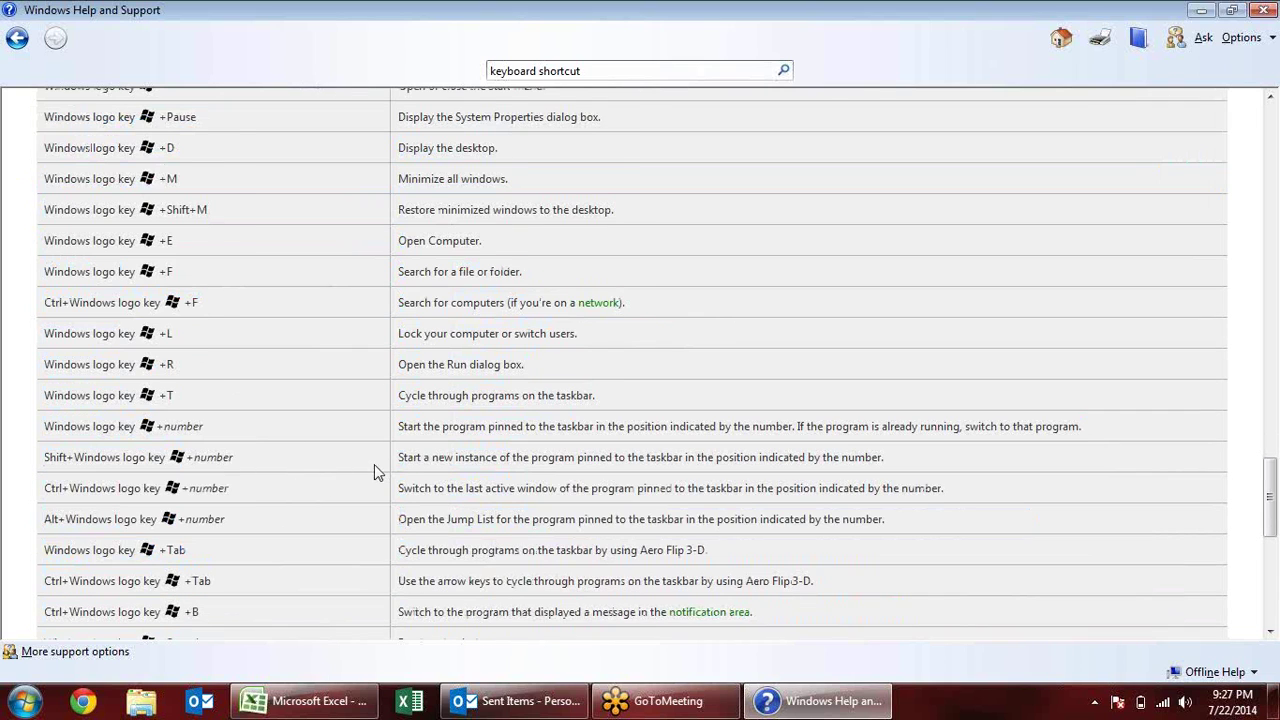
scroll(220, 576, down, 2)
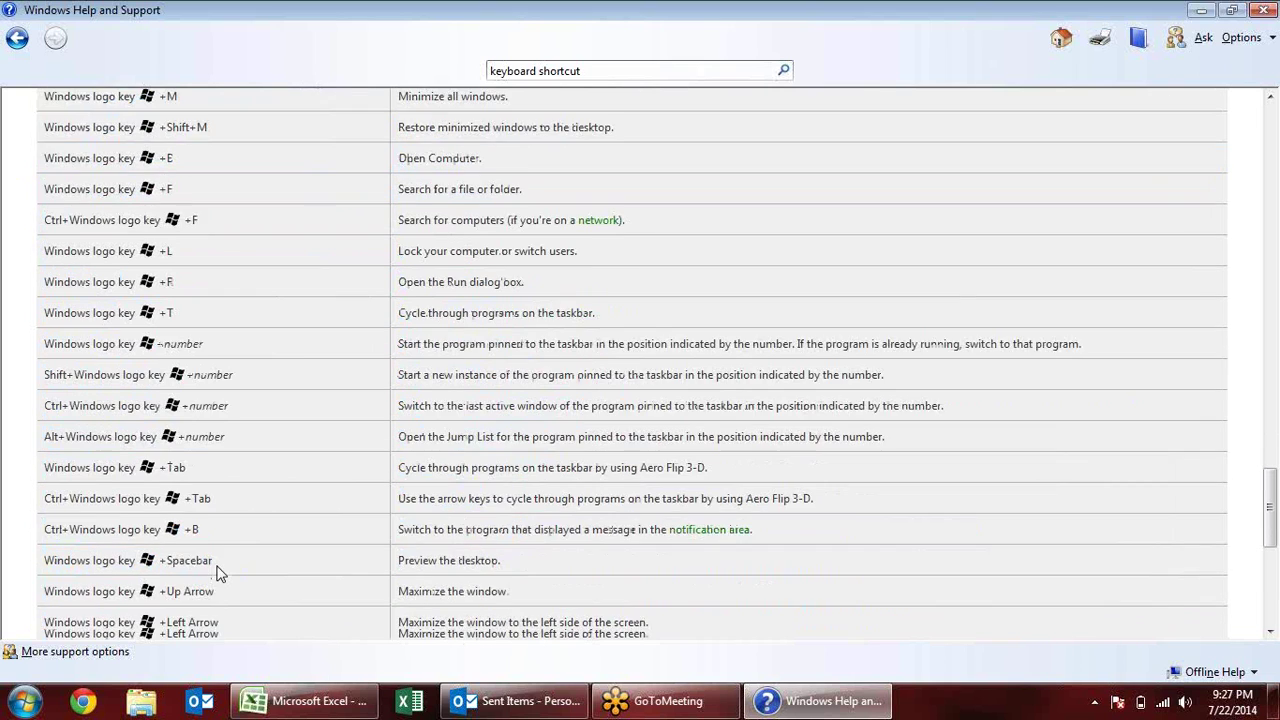
scroll(286, 477, down, 3)
scroll(300, 337, down, 5)
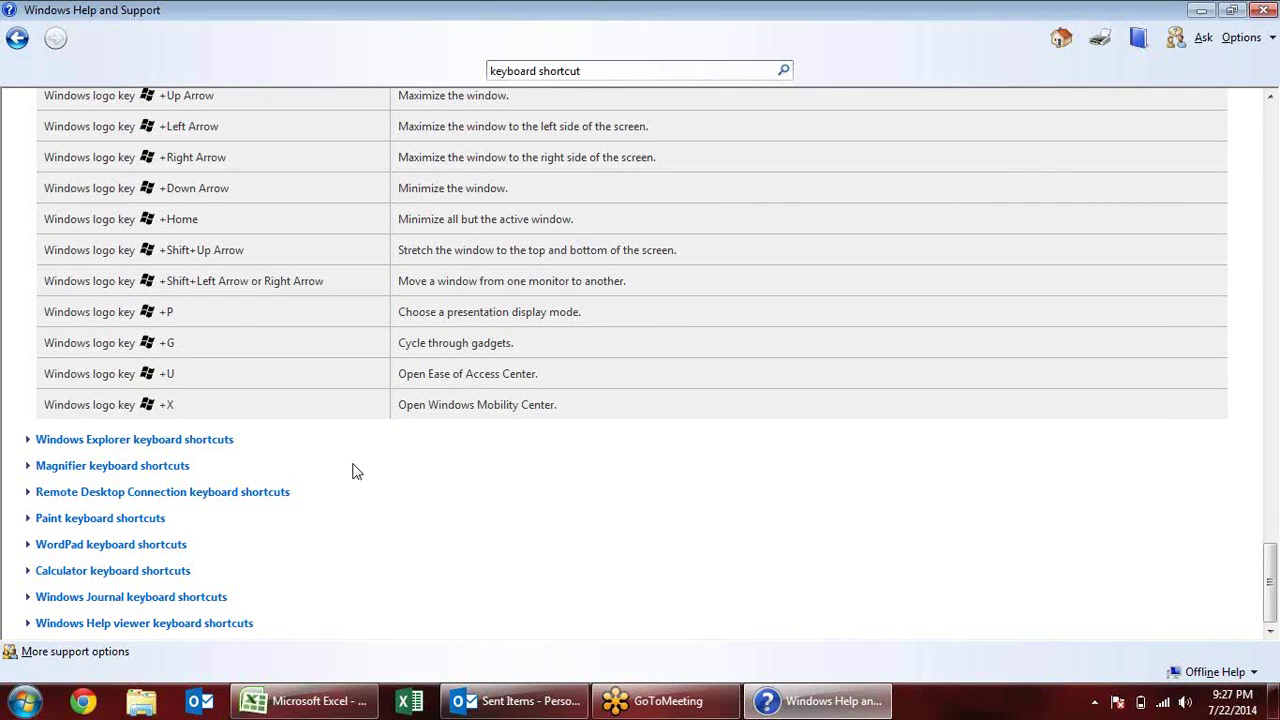
click(204, 445)
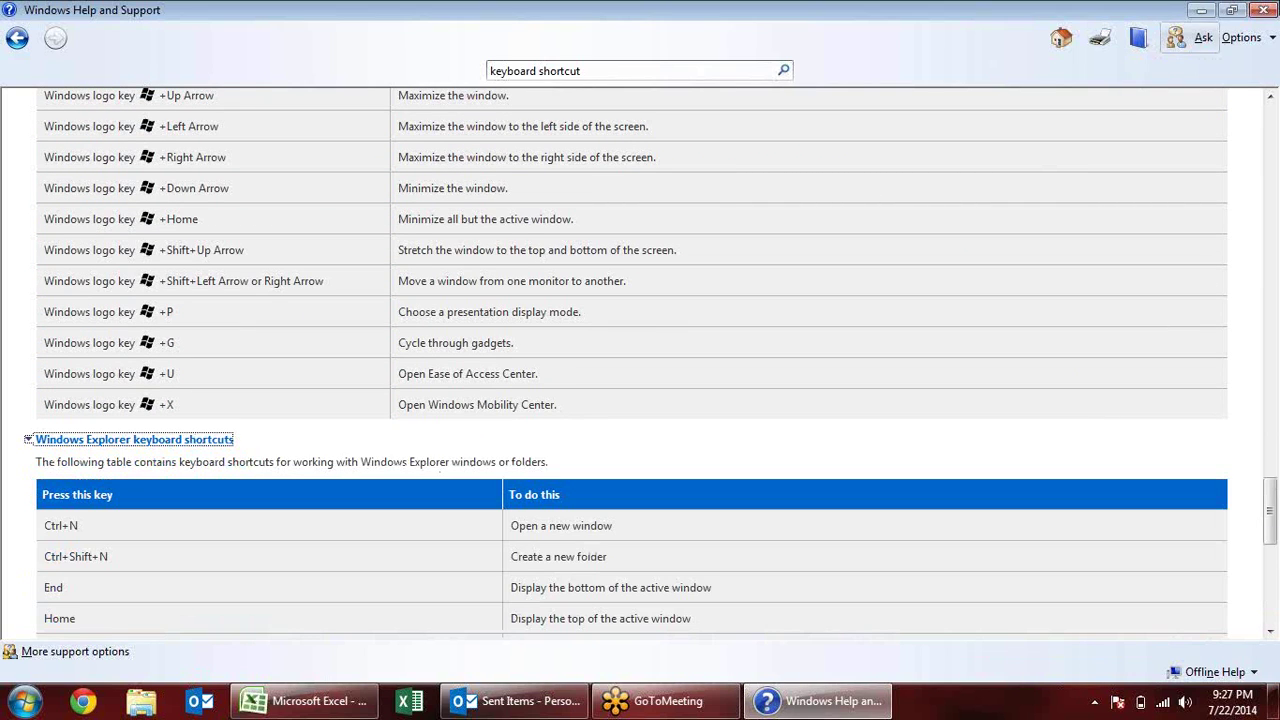
click(1262, 10)
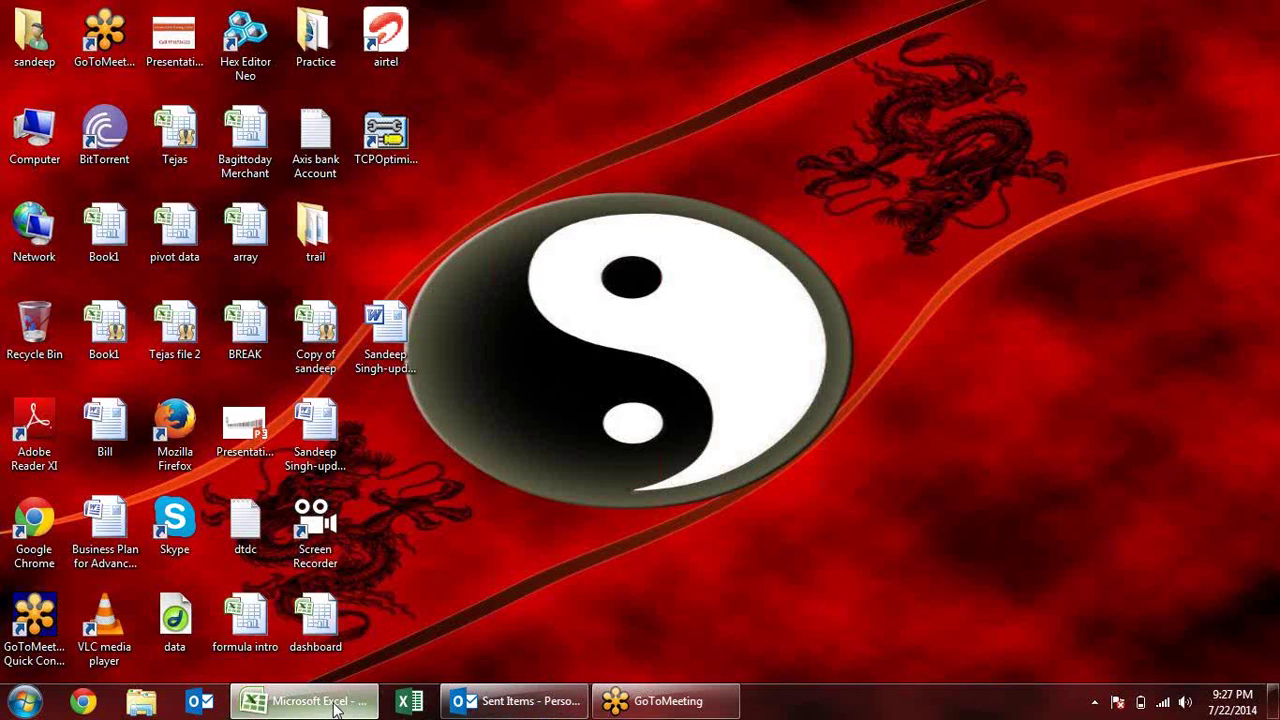
Step: Restore Excel from the taskbar, select cell L10, and open Excel Help with F1
click(335, 707)
click(880, 358)
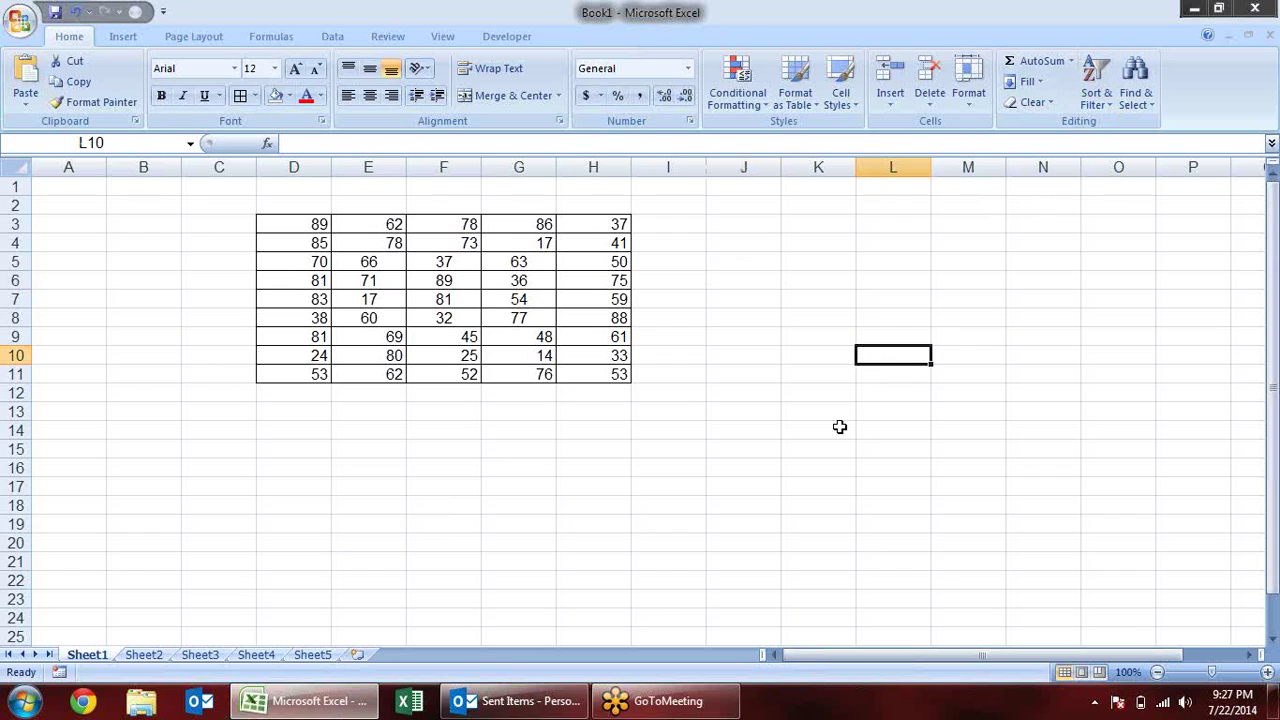
key(F1)
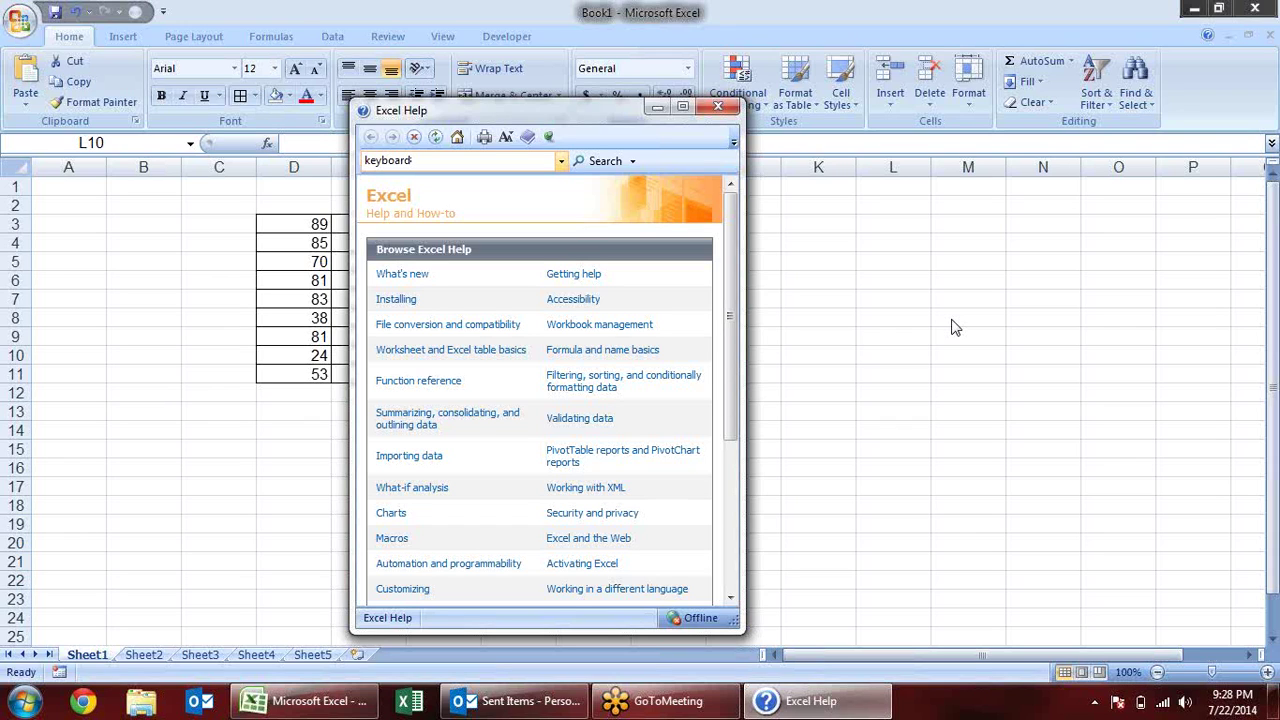
Step: Search Help for 'limits' and open the Excel specifications and limits article full screen
key(BackSpace)
key(BackSpace)
key(BackSpace)
key(Return)
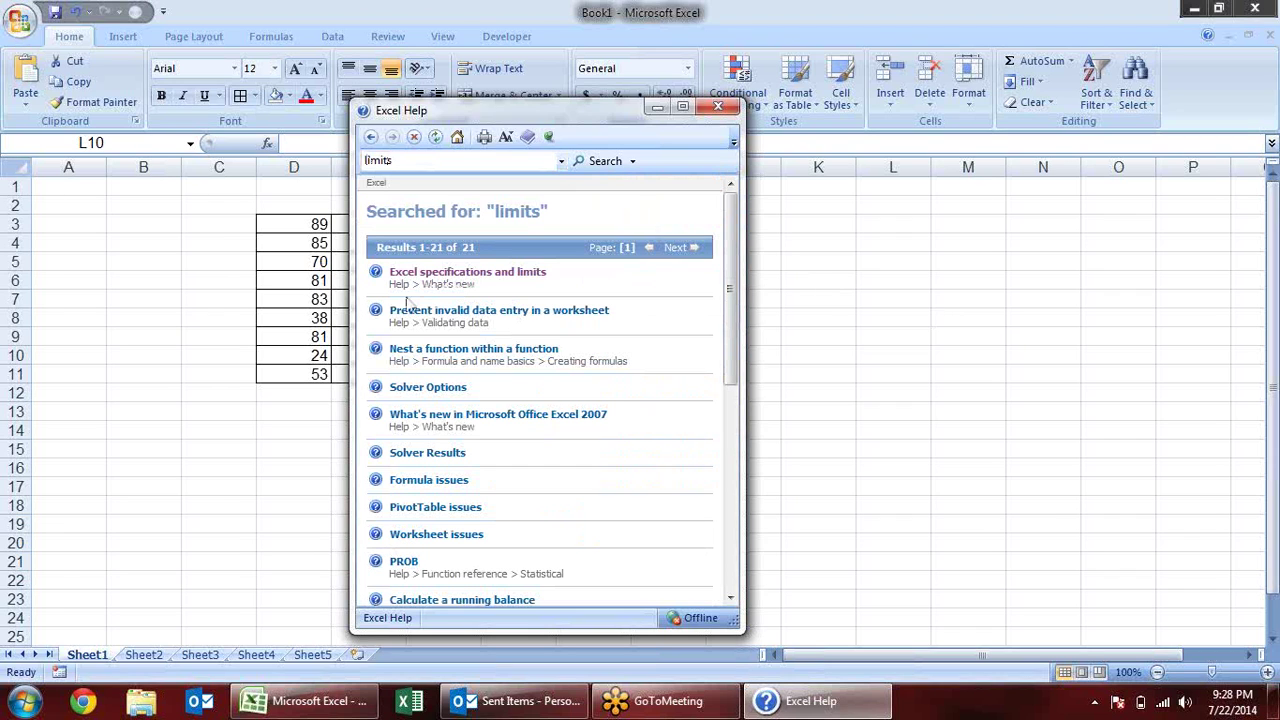
click(505, 278)
click(682, 106)
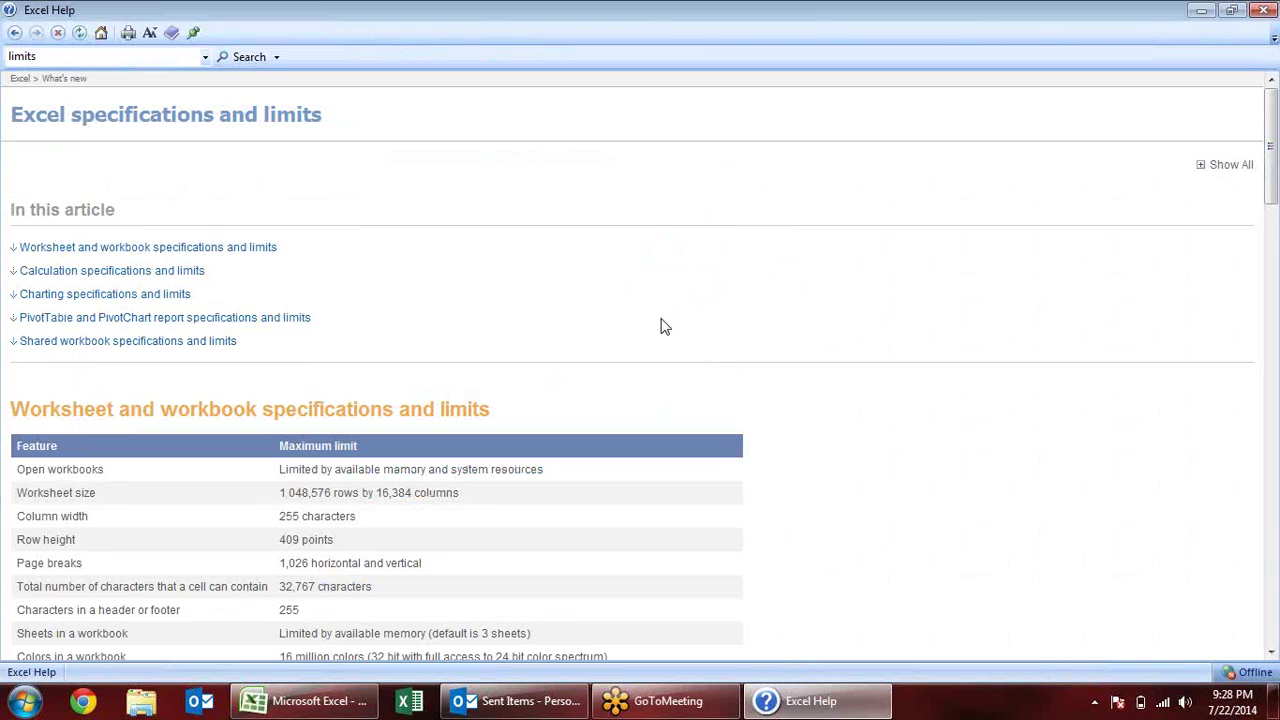
Step: Highlight the open workbooks limit and the 1,048,576-row by 16,384-column worksheet size
scroll(660, 328, down, 3)
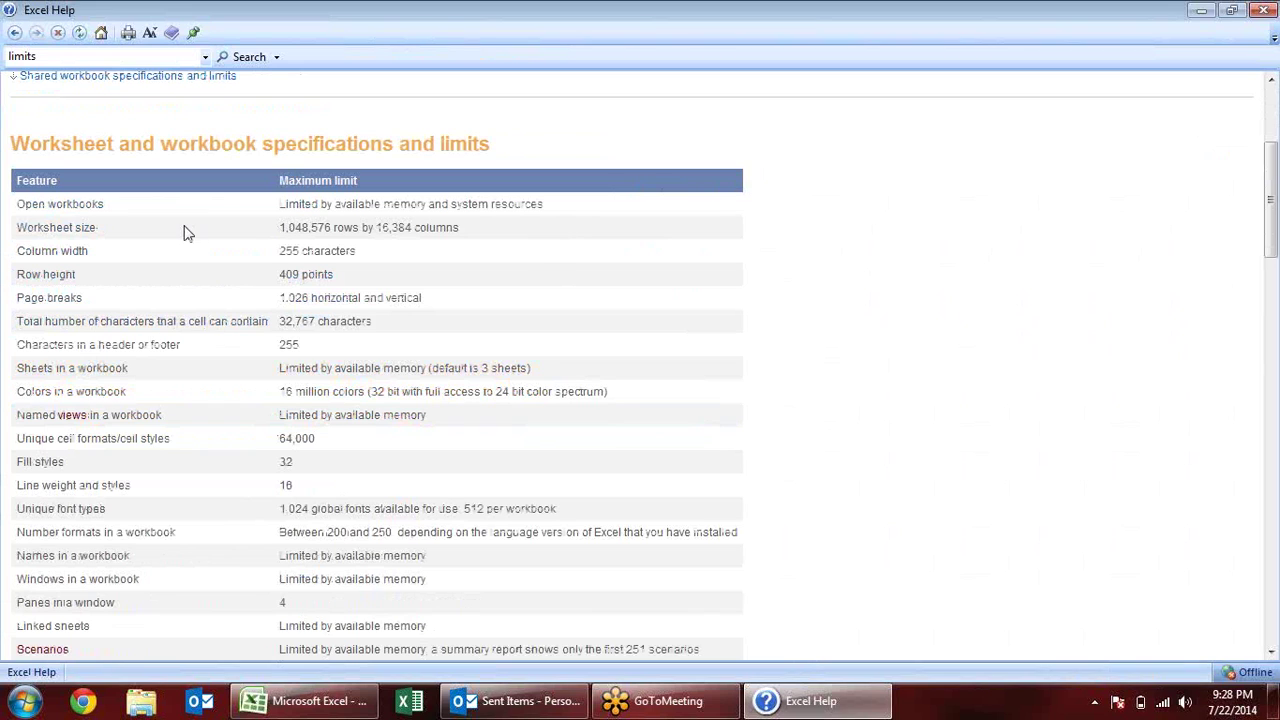
triple_click(57, 205)
drag(560, 207, 315, 218)
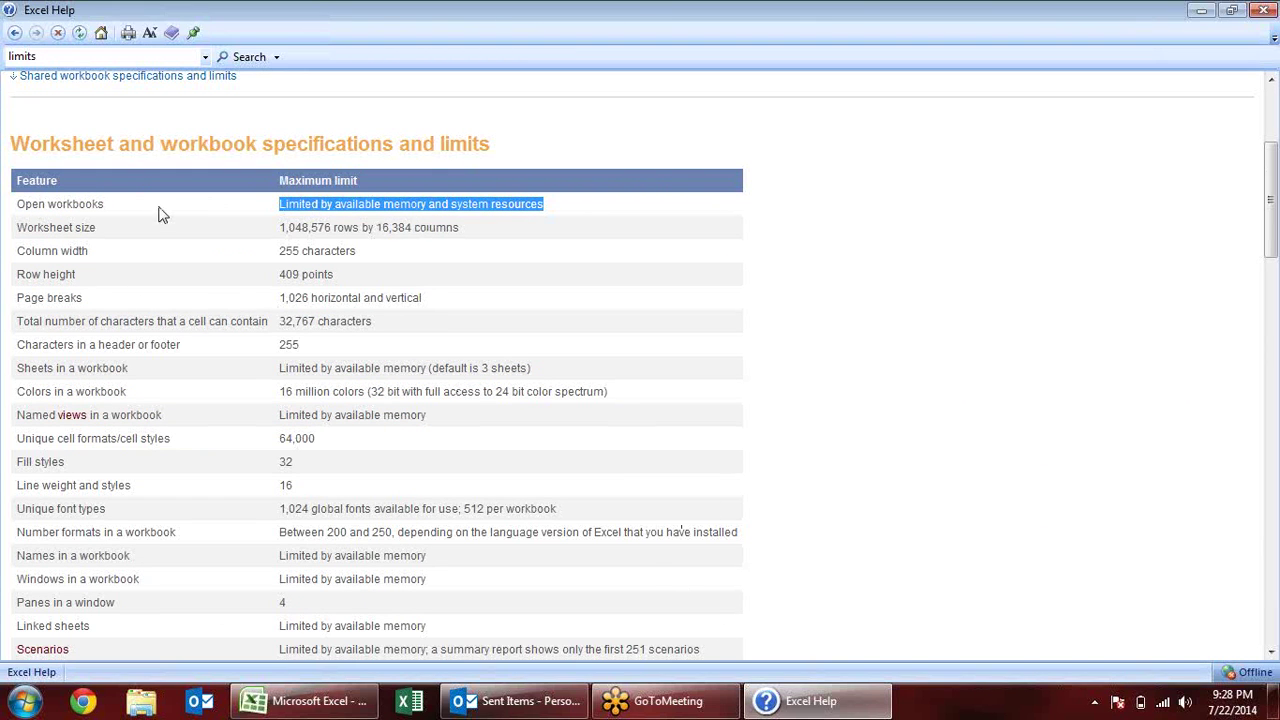
drag(55, 228, 97, 228)
drag(281, 228, 326, 228)
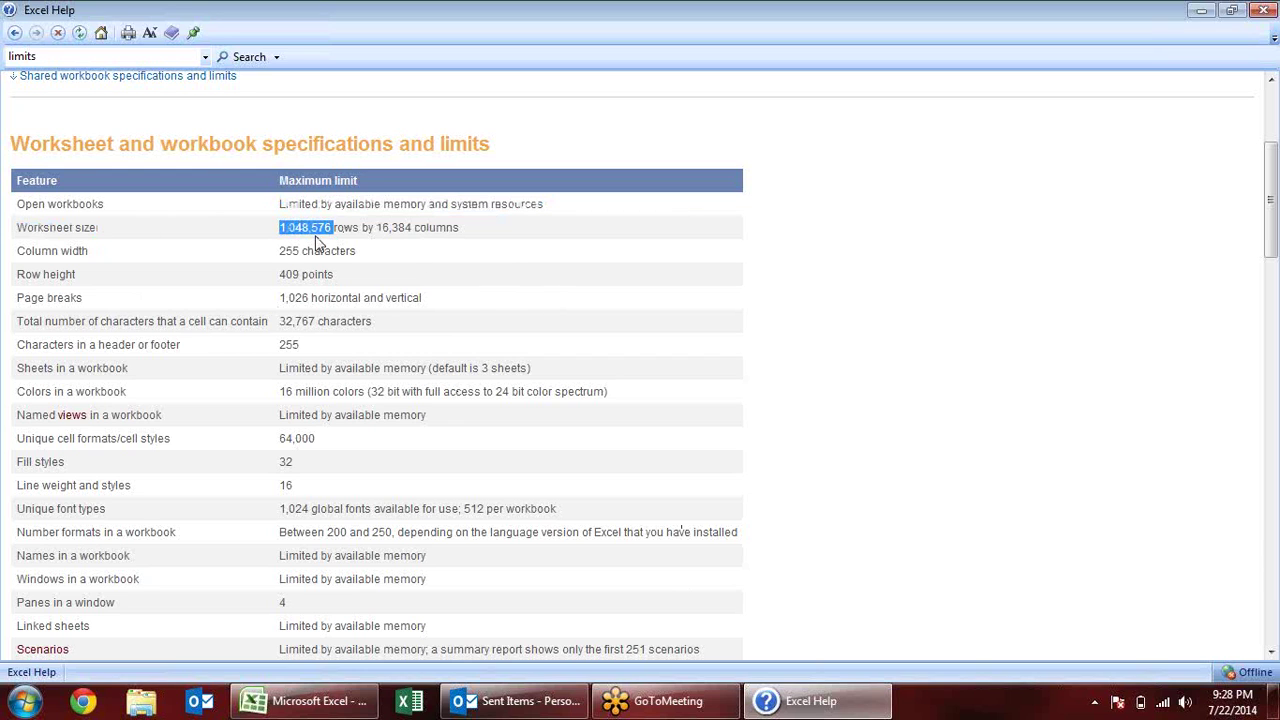
drag(376, 227, 460, 228)
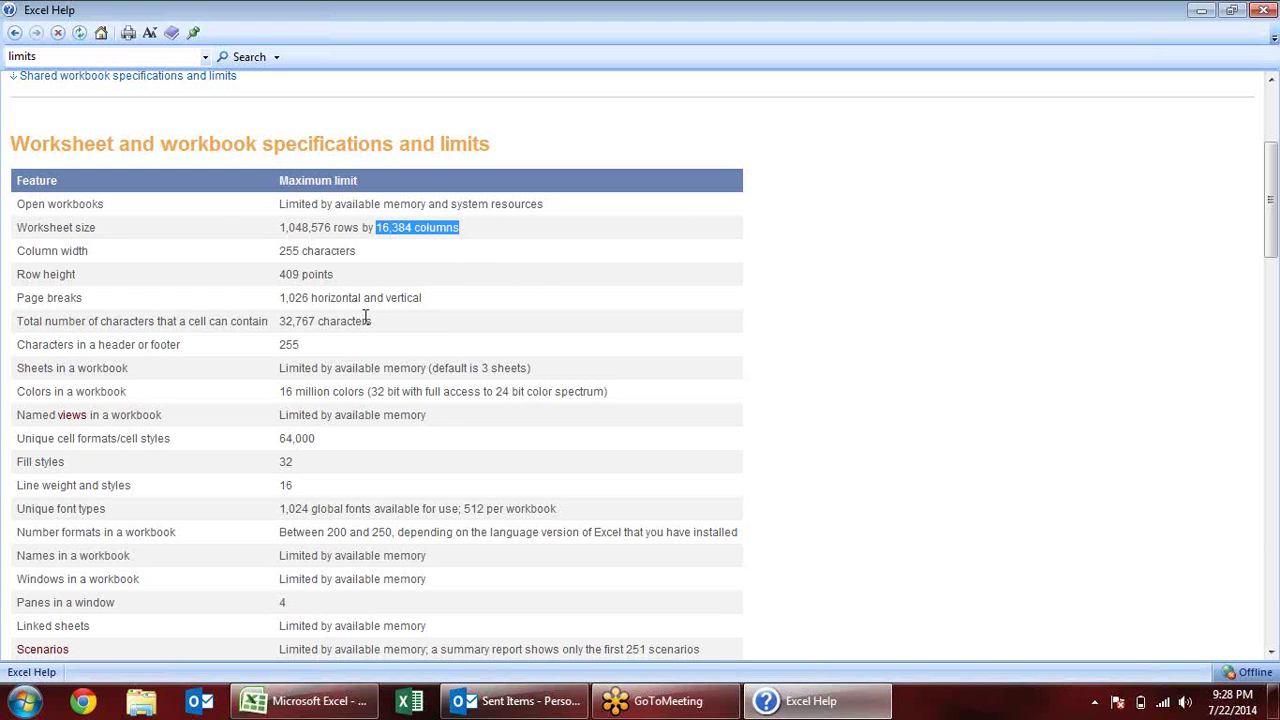
Step: Scroll to the calculation limits and highlight the date range January 1, 1900 to December 31, 9999
scroll(430, 312, down, 2)
scroll(430, 312, down, 2)
scroll(436, 314, down, 3)
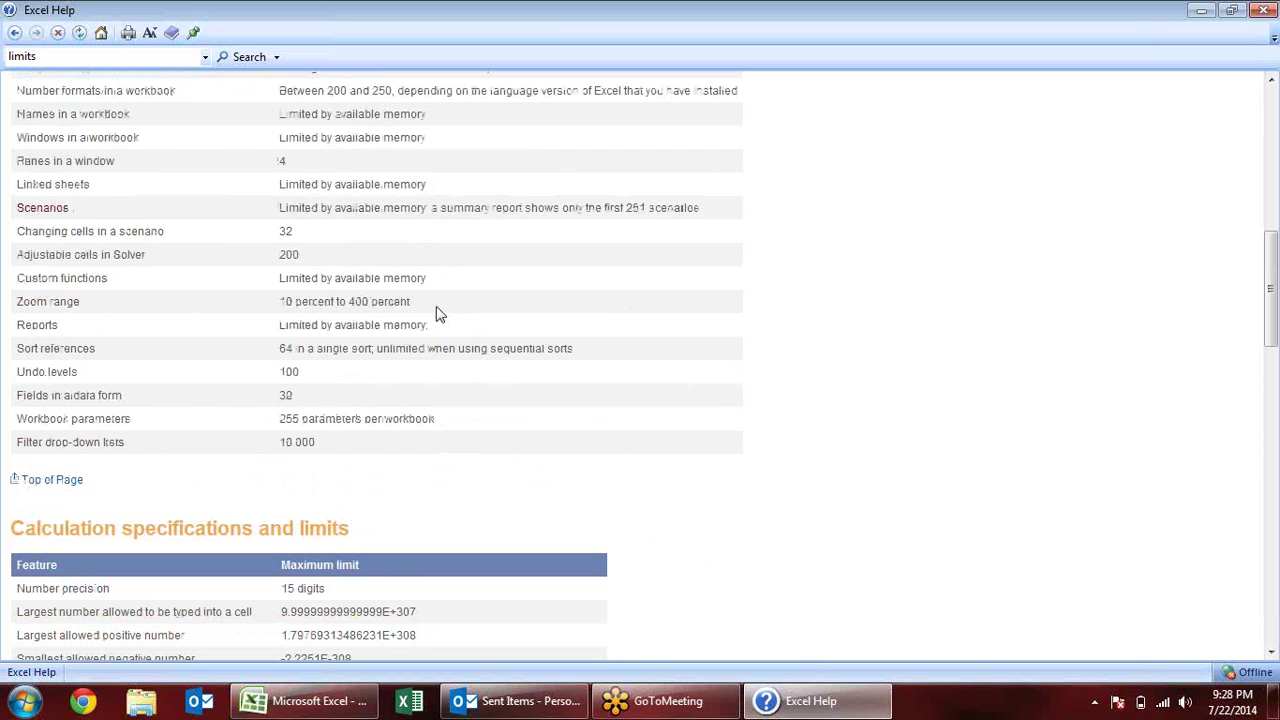
scroll(436, 314, down, 3)
scroll(436, 314, down, 3)
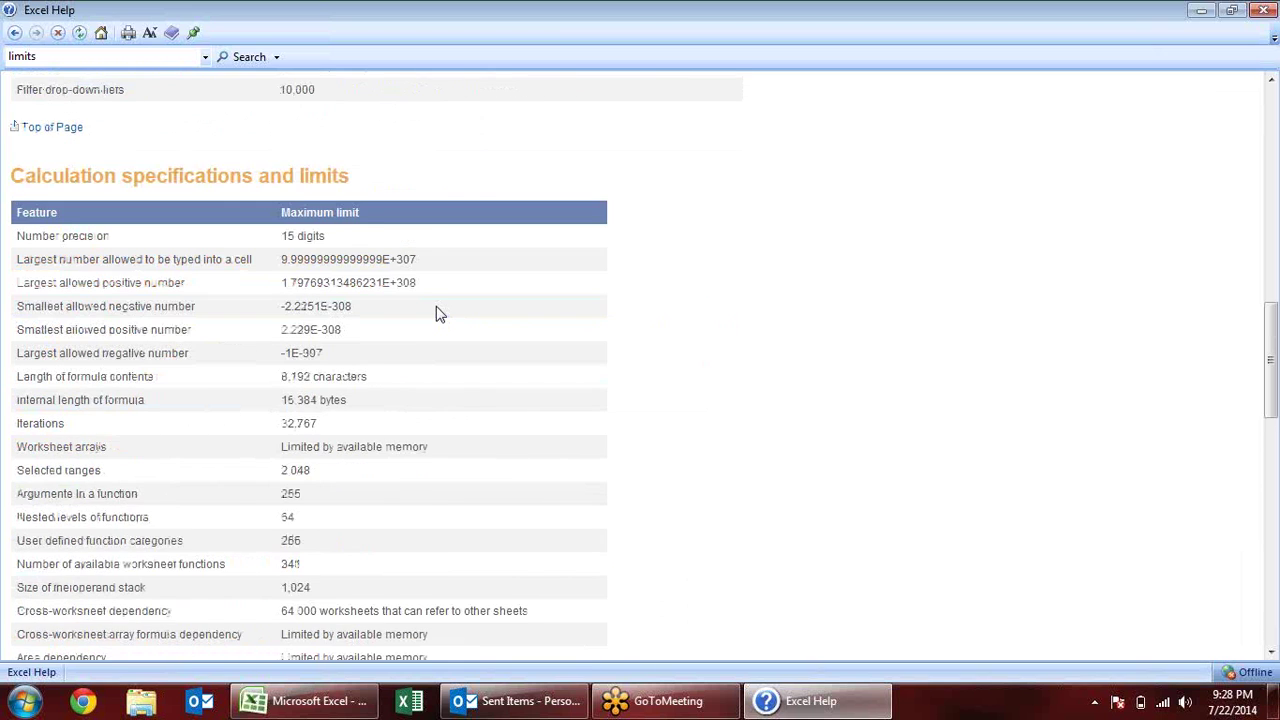
scroll(436, 314, down, 4)
scroll(437, 315, down, 3)
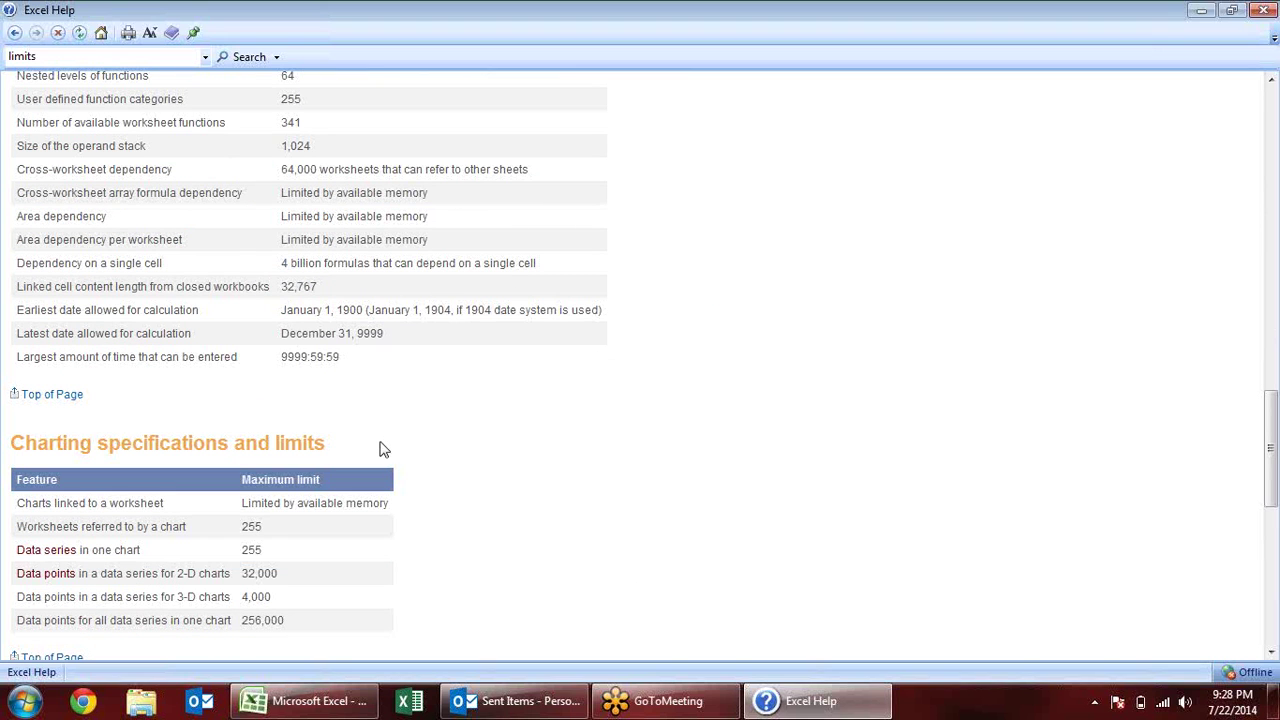
scroll(369, 435, down, 4)
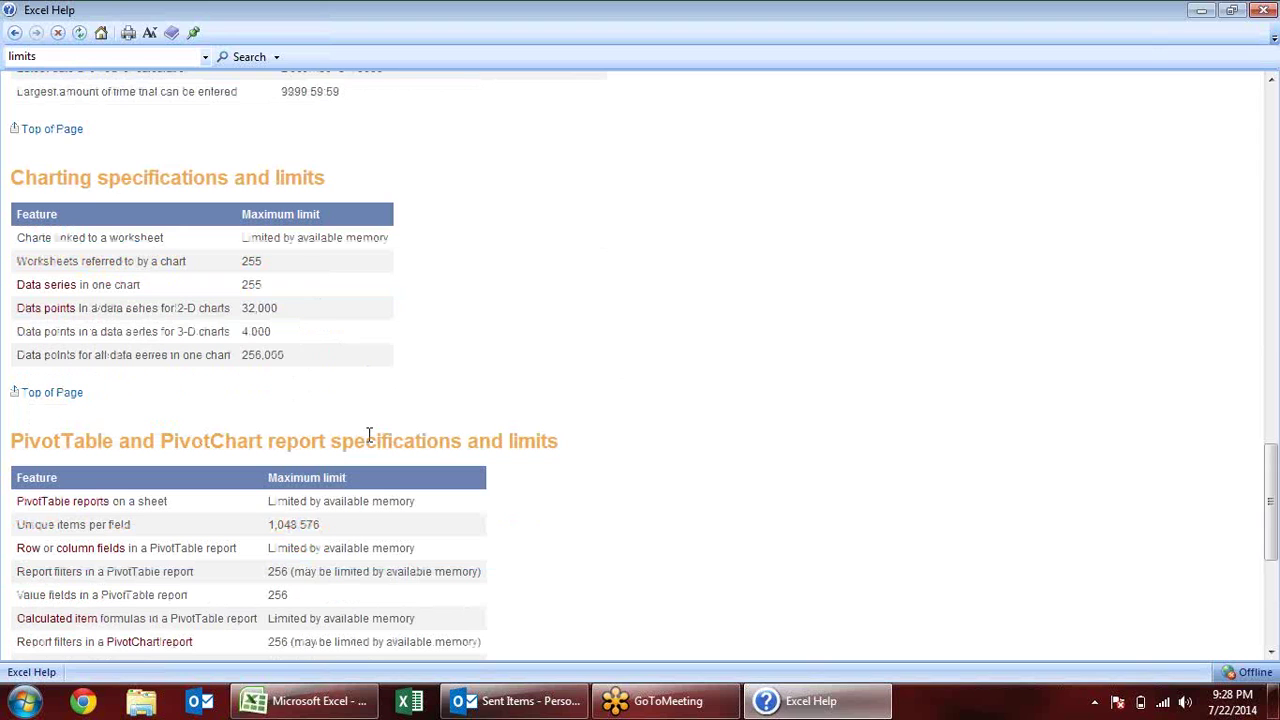
scroll(368, 445, up, 4)
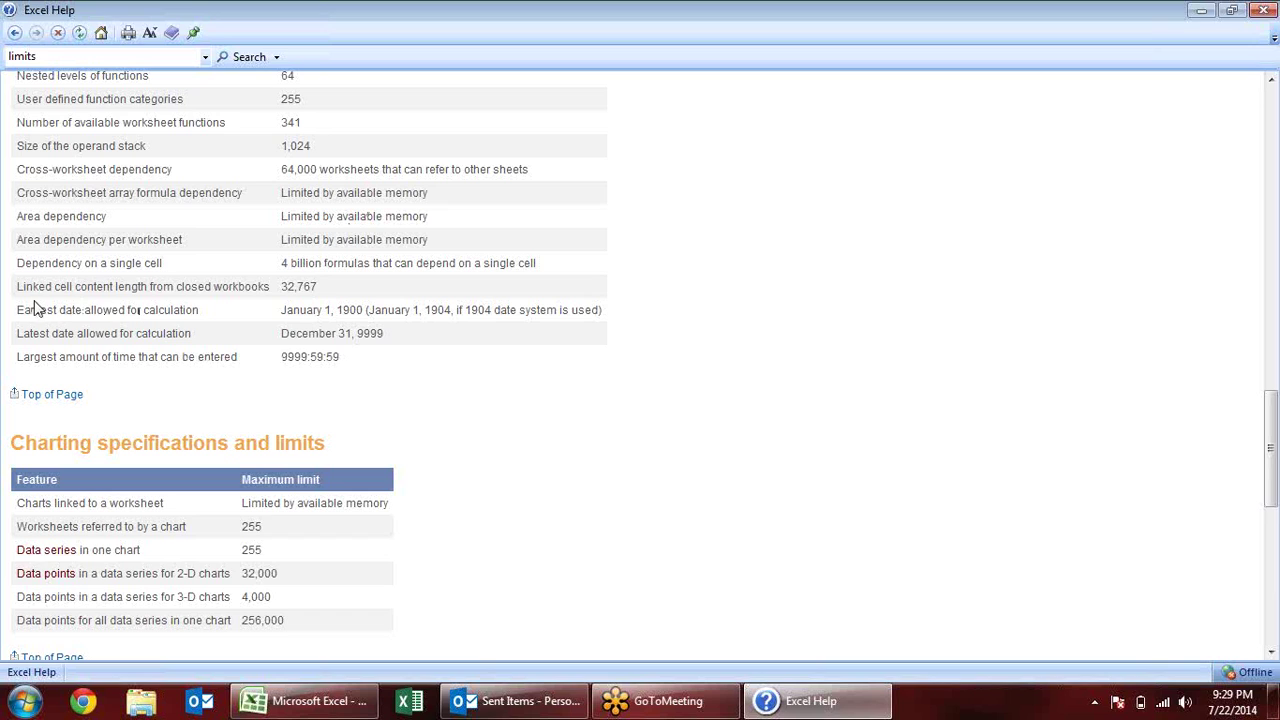
drag(33, 309, 200, 312)
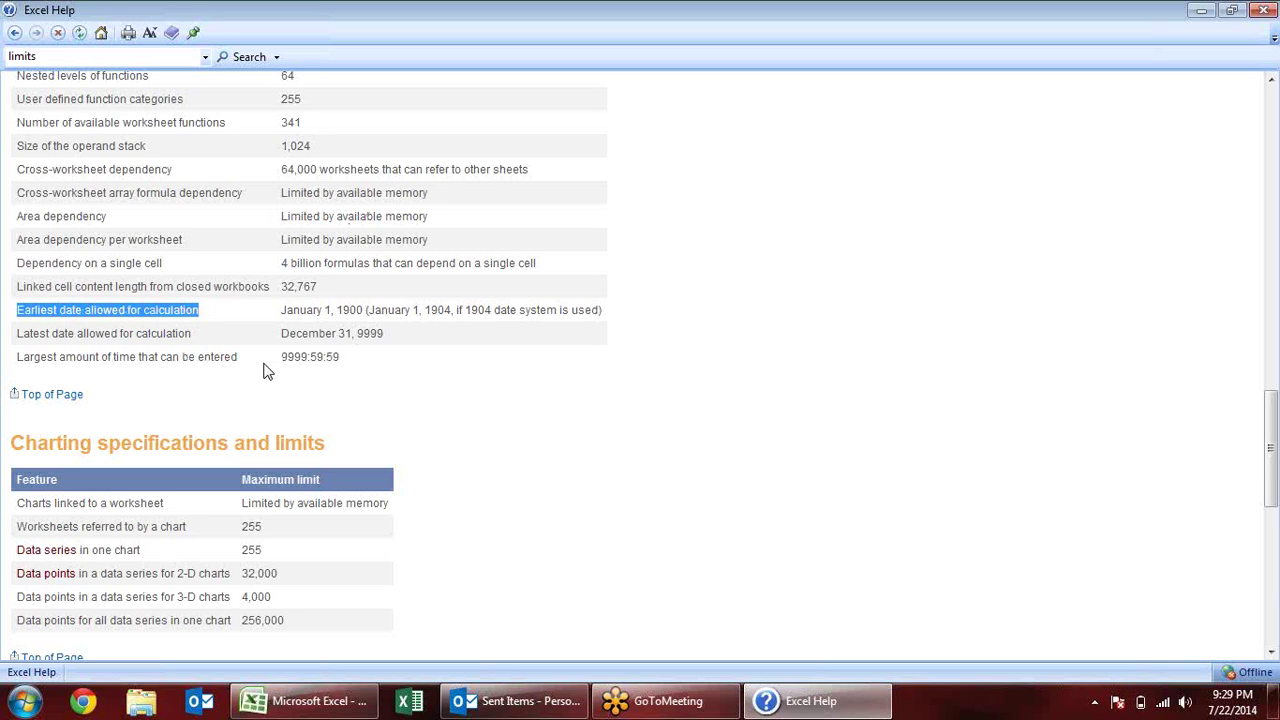
drag(281, 310, 362, 311)
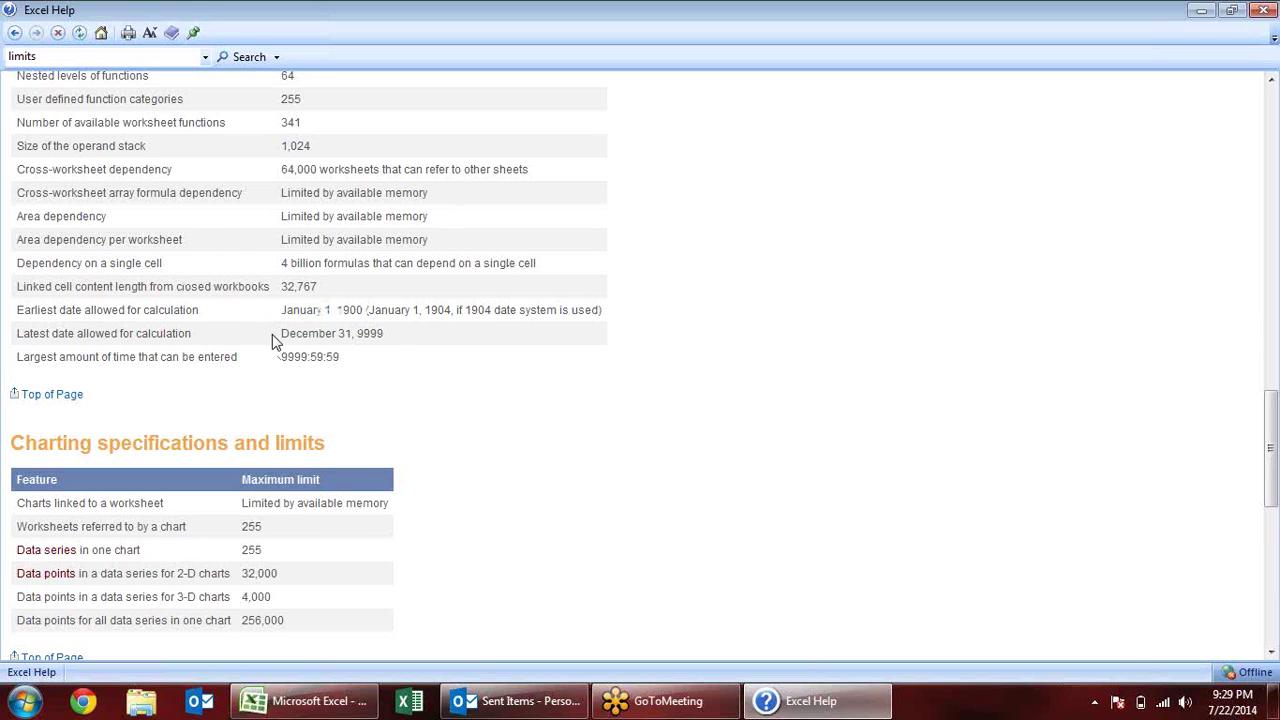
drag(280, 338, 388, 342)
click(393, 342)
drag(390, 340, 306, 338)
drag(370, 310, 340, 313)
scroll(396, 461, down, 2)
scroll(396, 461, down, 4)
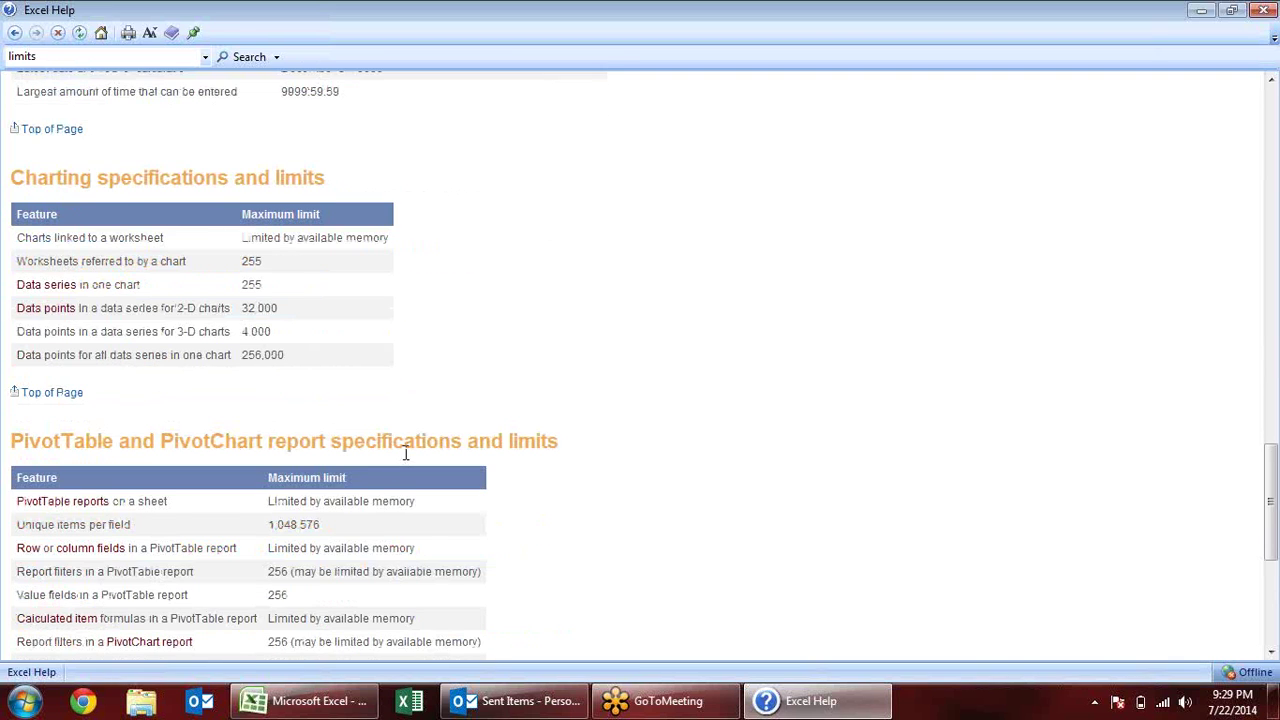
scroll(400, 455, down, 6)
scroll(298, 444, down, 3)
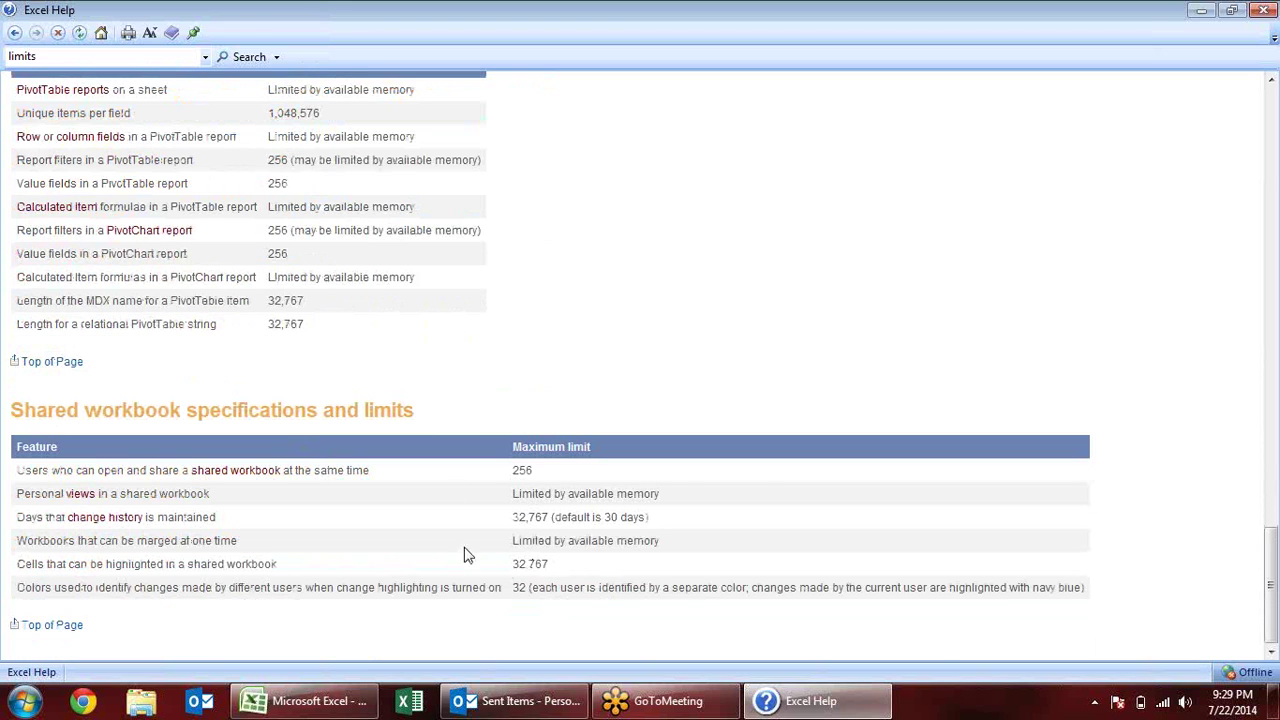
scroll(386, 520, up, 5)
scroll(400, 540, up, 5)
scroll(407, 550, up, 8)
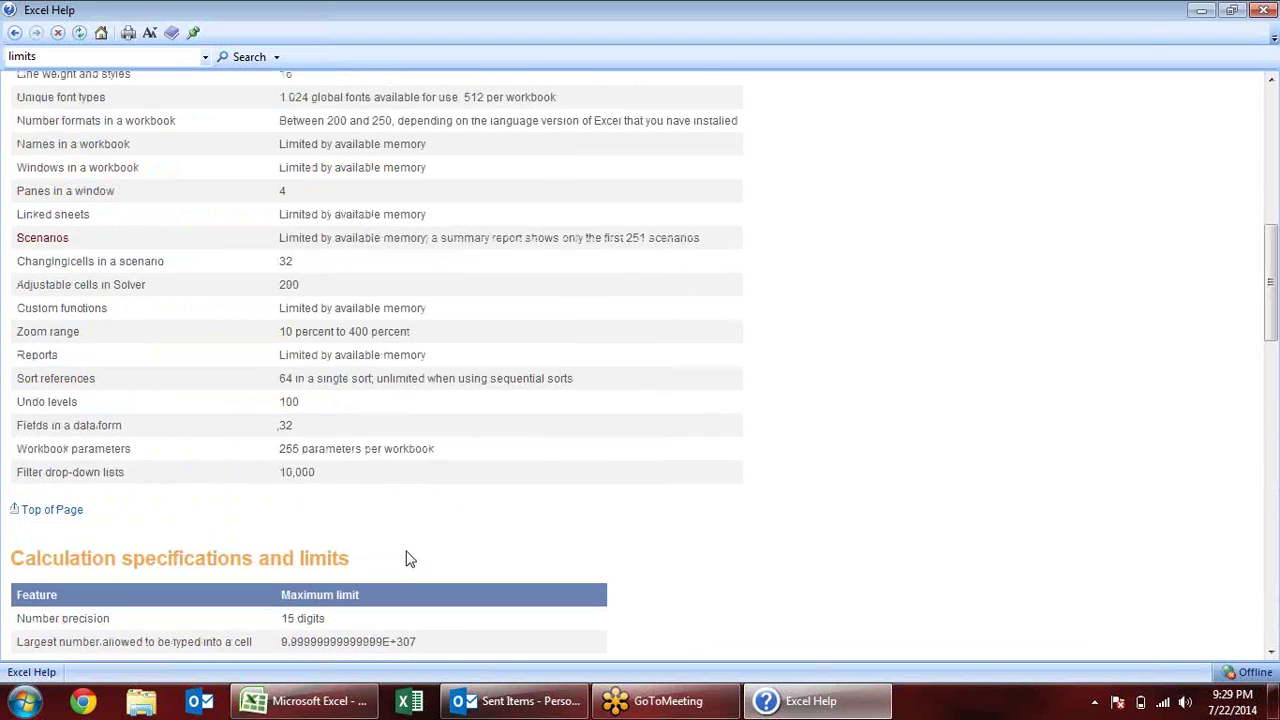
scroll(408, 556, up, 9)
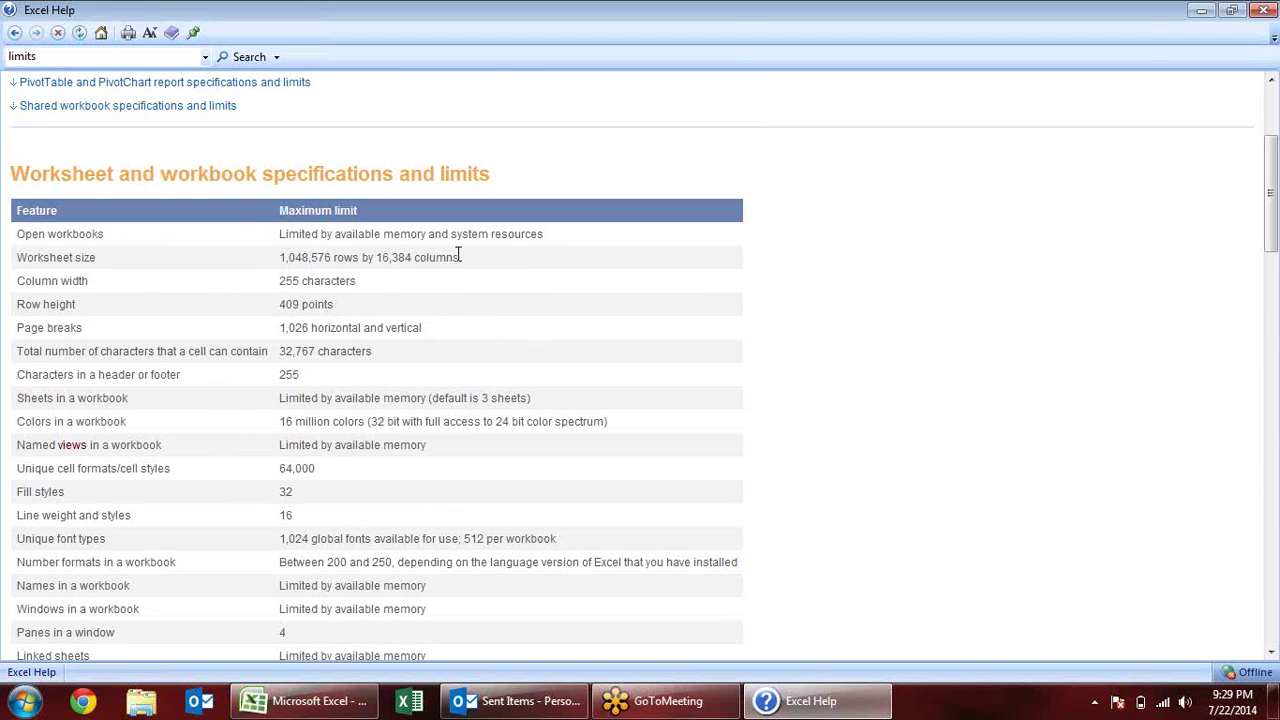
drag(480, 257, 330, 242)
click(509, 254)
drag(477, 258, 279, 258)
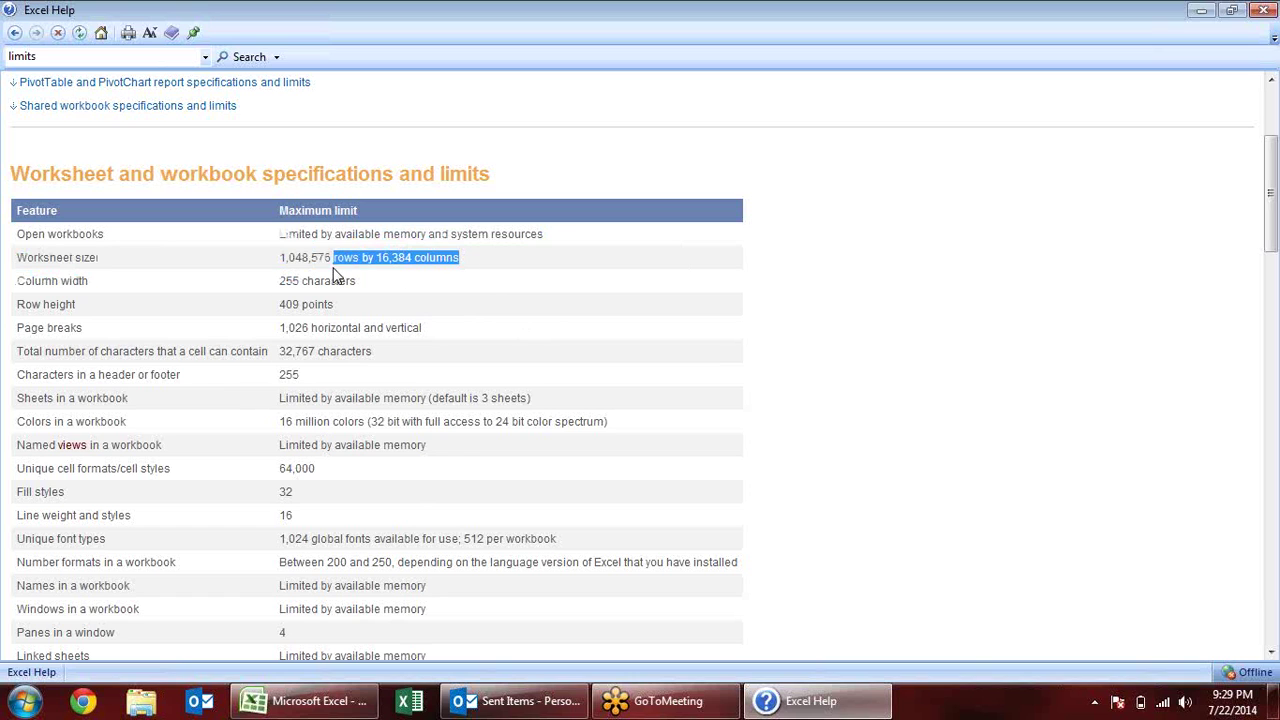
drag(146, 265, 14, 264)
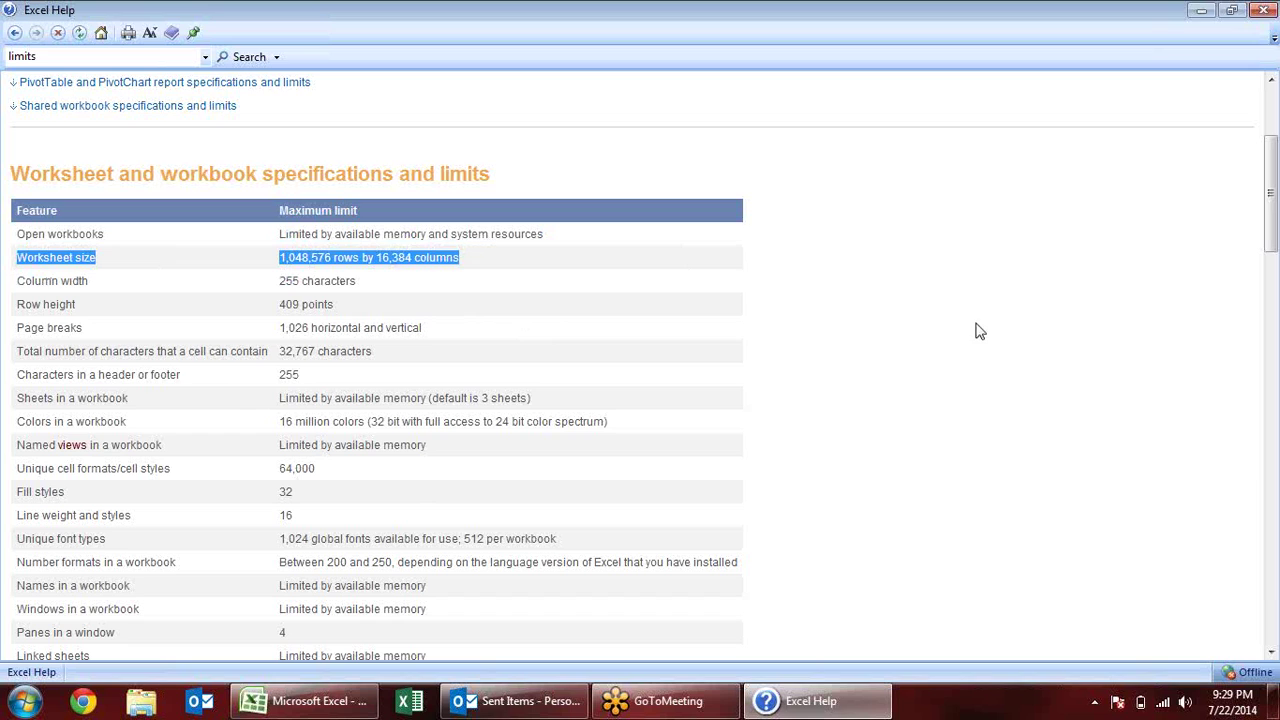
click(966, 374)
drag(480, 260, 279, 258)
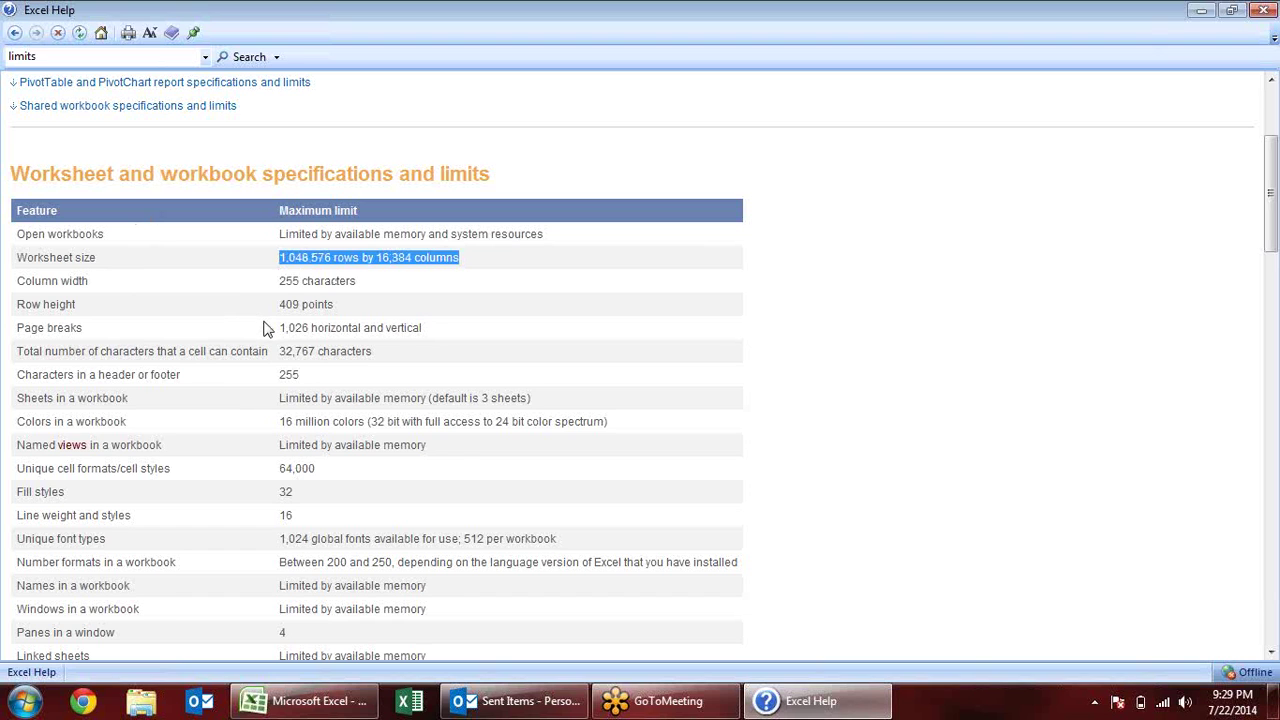
click(370, 300)
scroll(615, 348, down, 5)
scroll(590, 310, up, 7)
scroll(590, 310, up, 3)
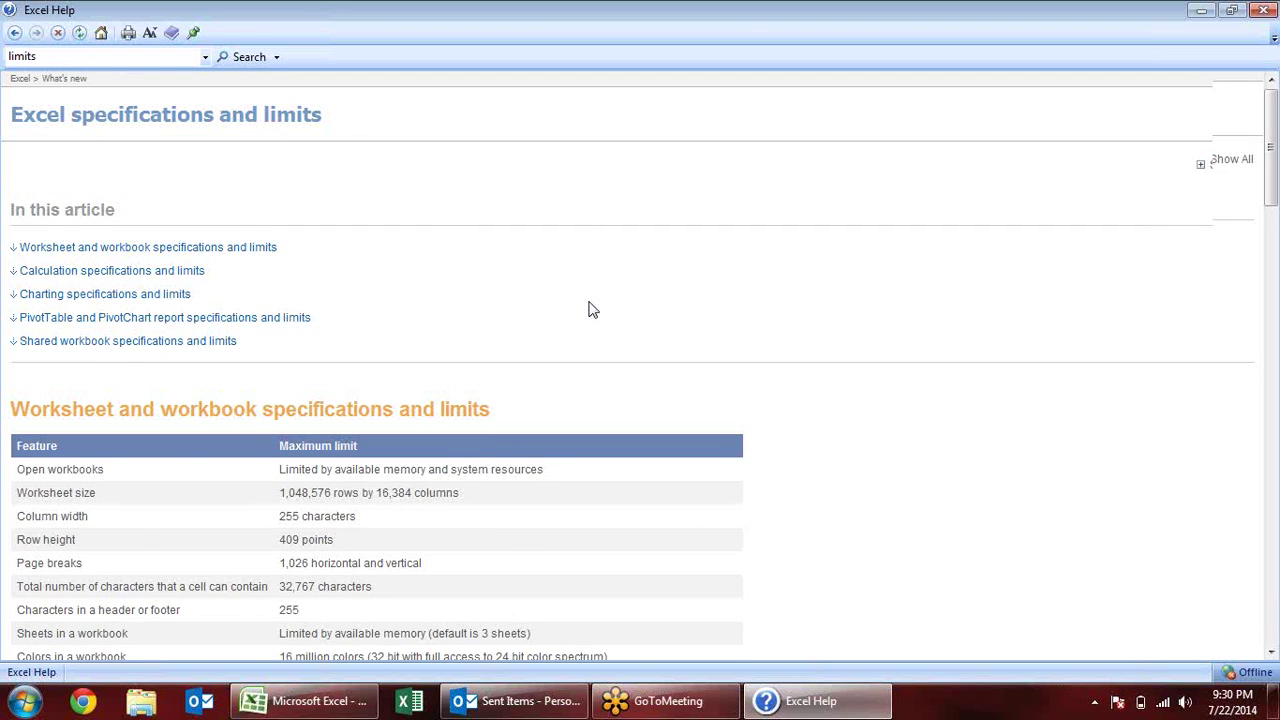
scroll(590, 310, down, 7)
scroll(600, 320, down, 3)
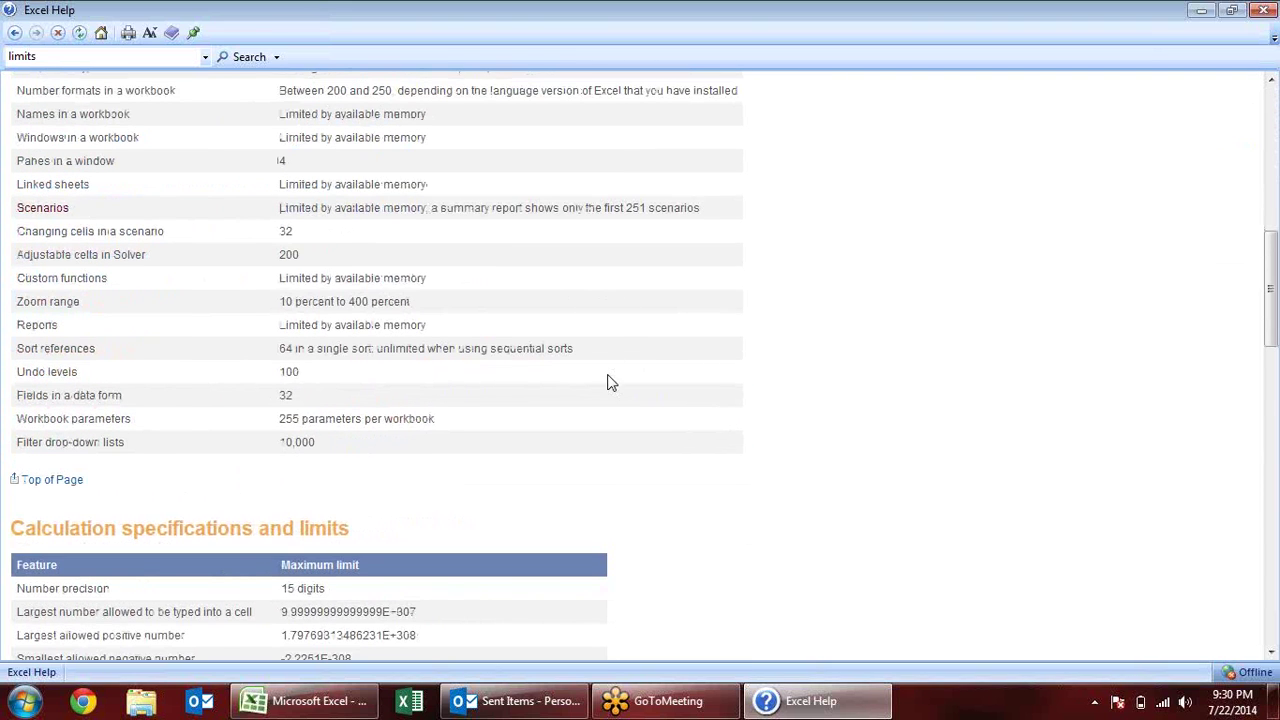
scroll(612, 370, down, 5)
scroll(631, 303, down, 5)
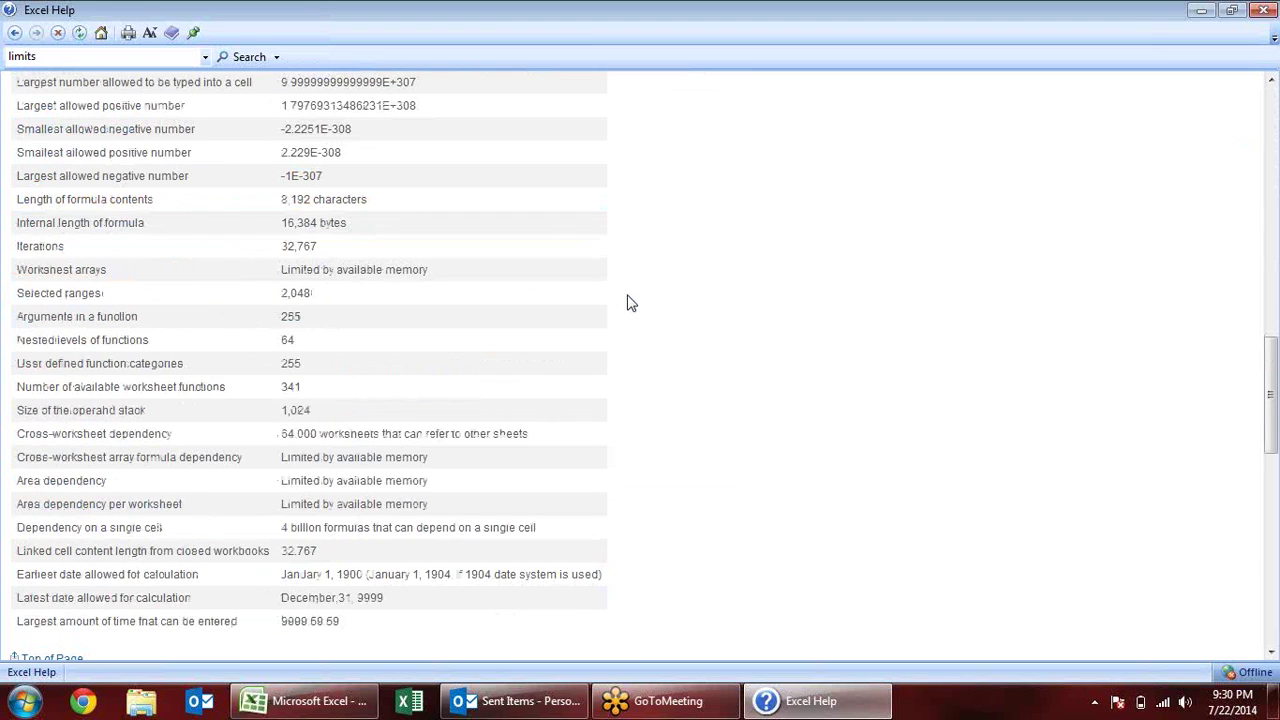
scroll(632, 303, down, 3)
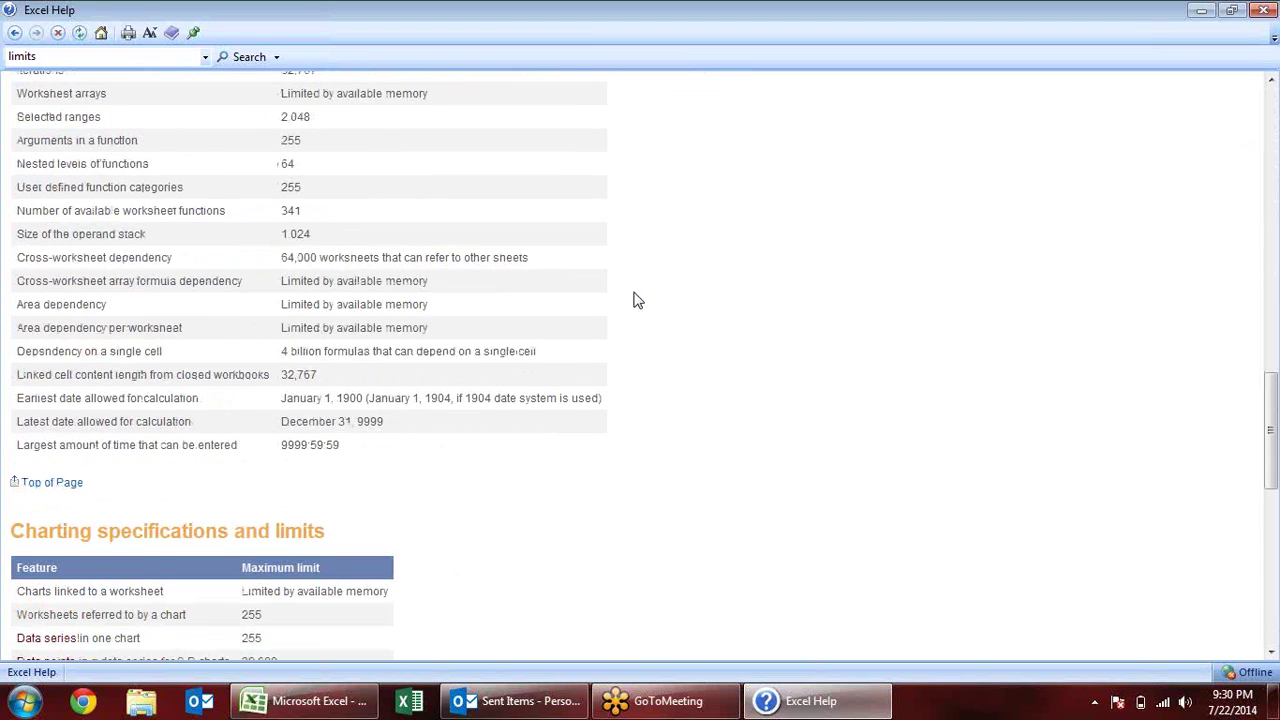
Step: Close Excel Help, select cells K4, H14 and J7, then open Excel Options from the Office menu
click(1258, 8)
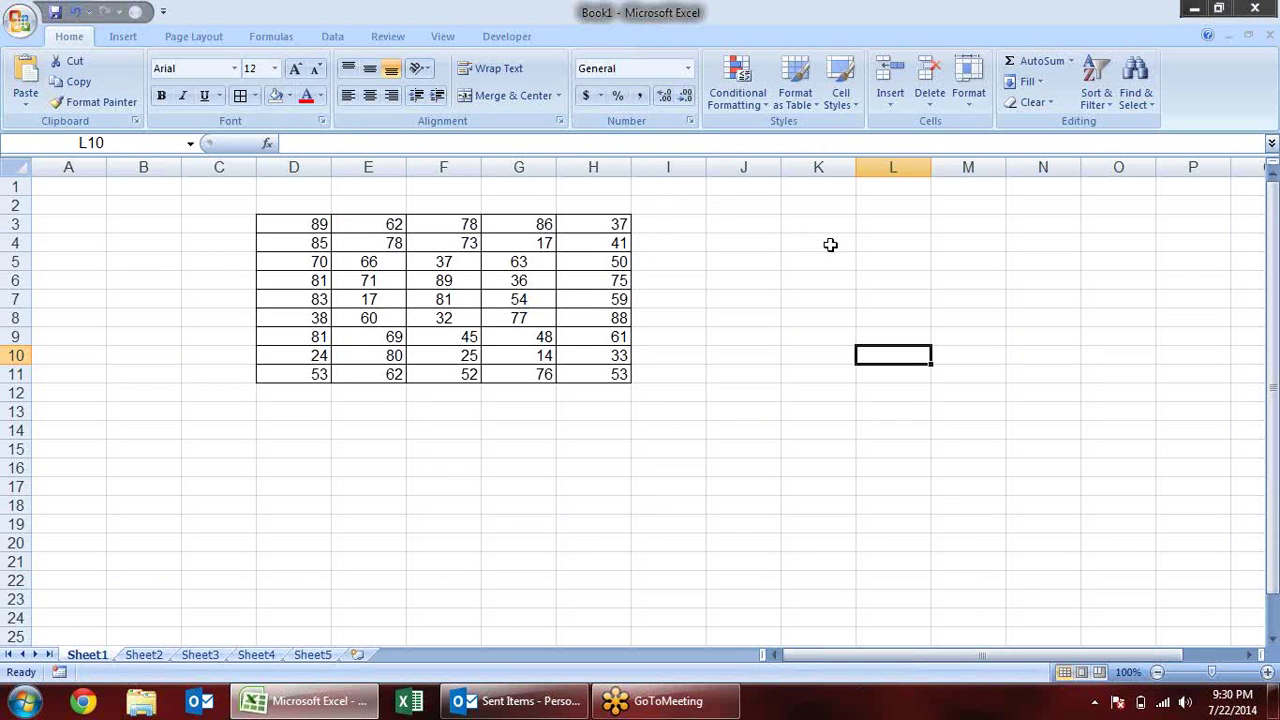
click(830, 243)
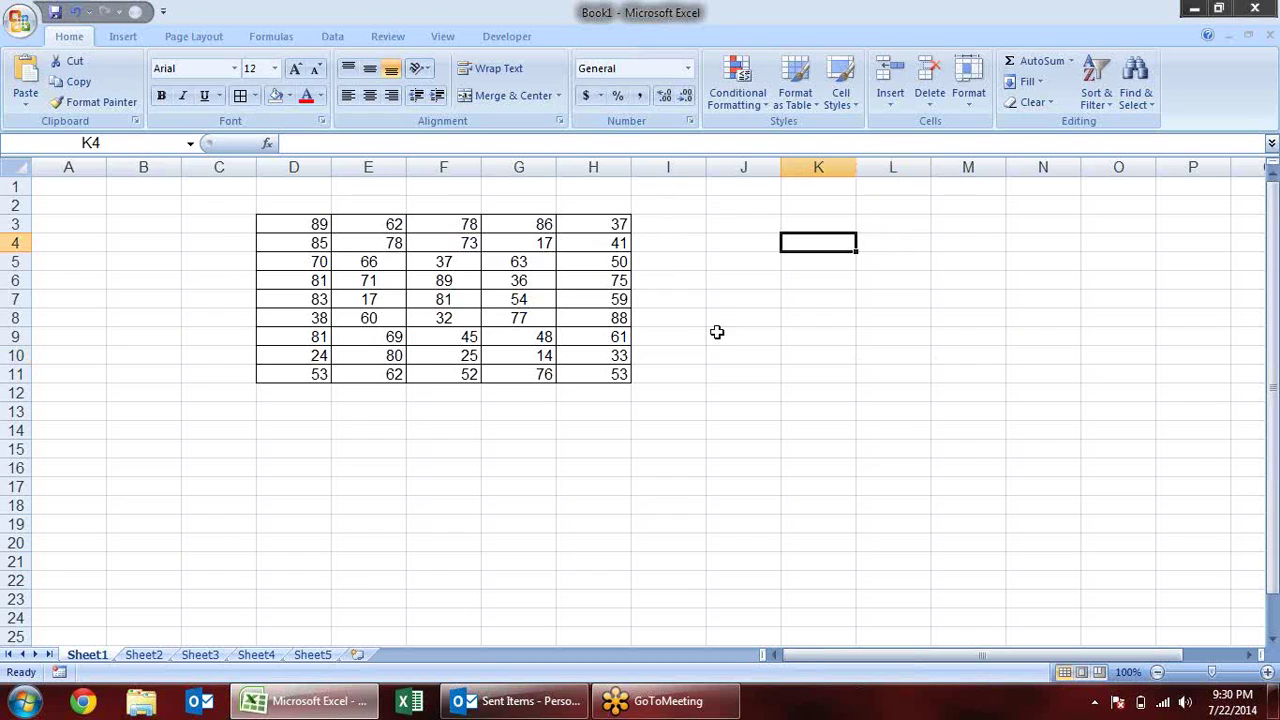
click(606, 430)
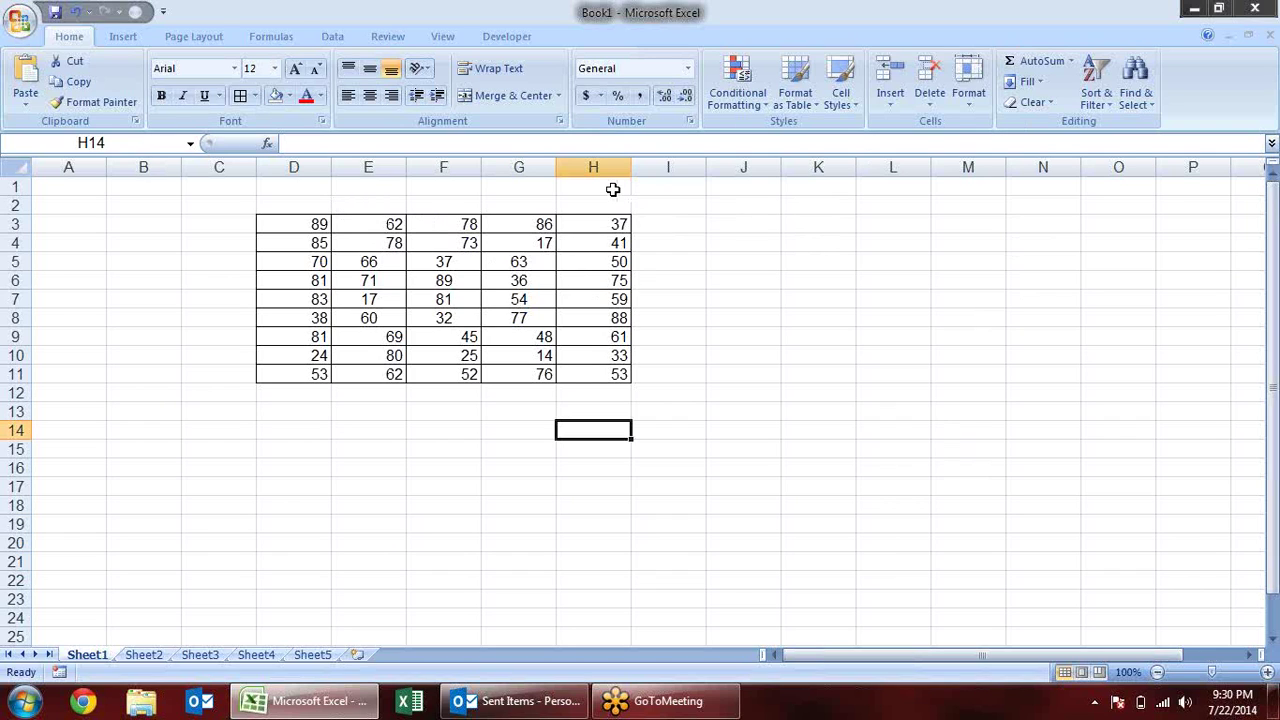
click(712, 294)
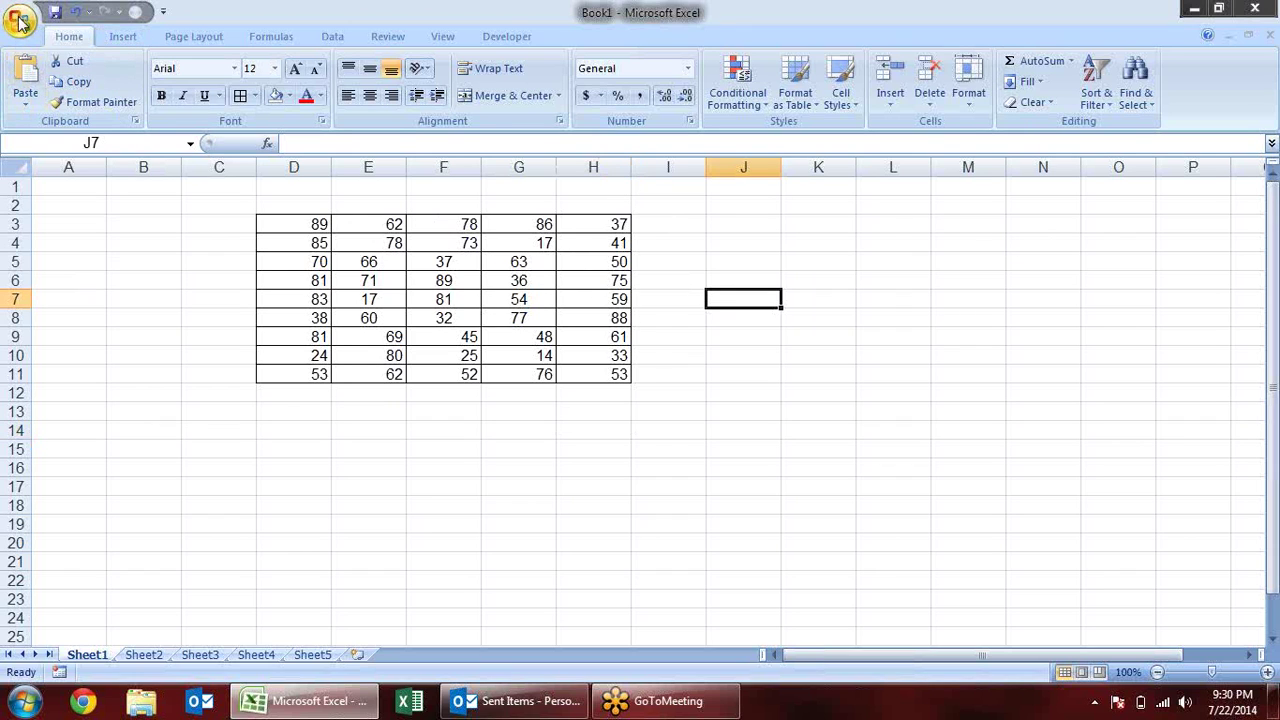
click(22, 22)
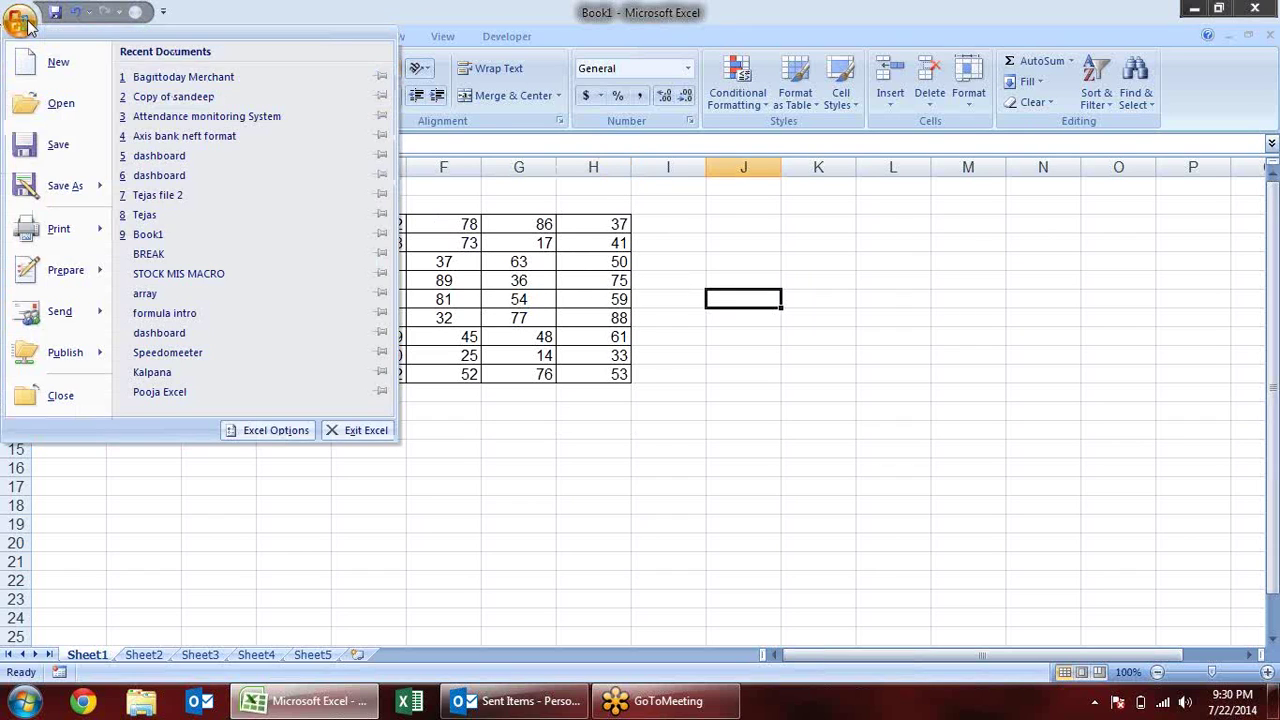
click(251, 432)
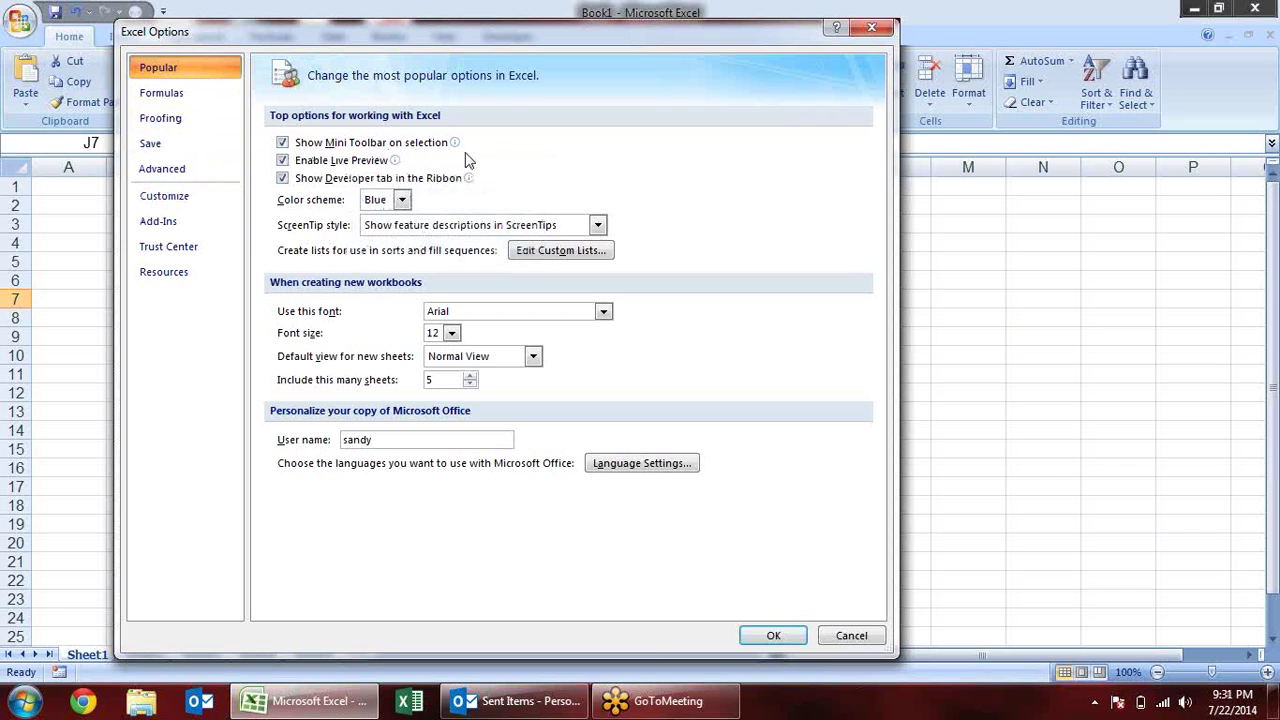
Step: Highlight text in E3's formula and in typed J10 text to show the mini toolbar, then cancel
click(773, 636)
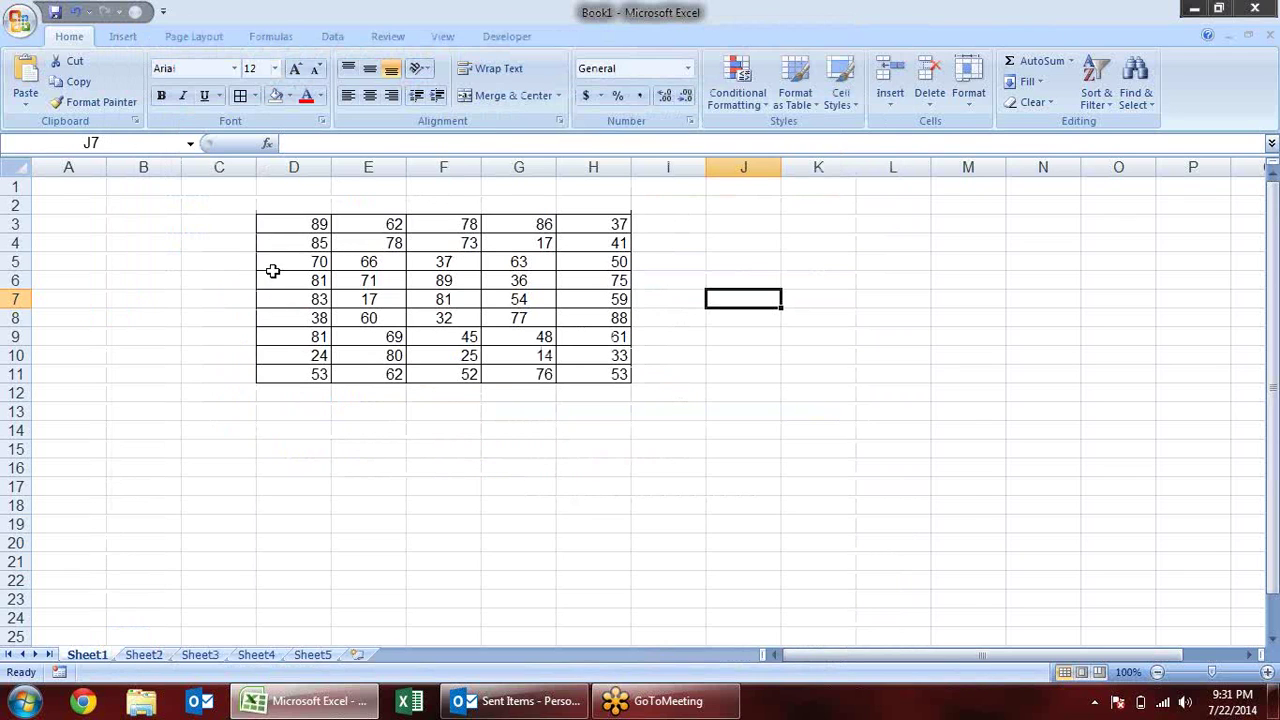
click(370, 228)
double_click(370, 226)
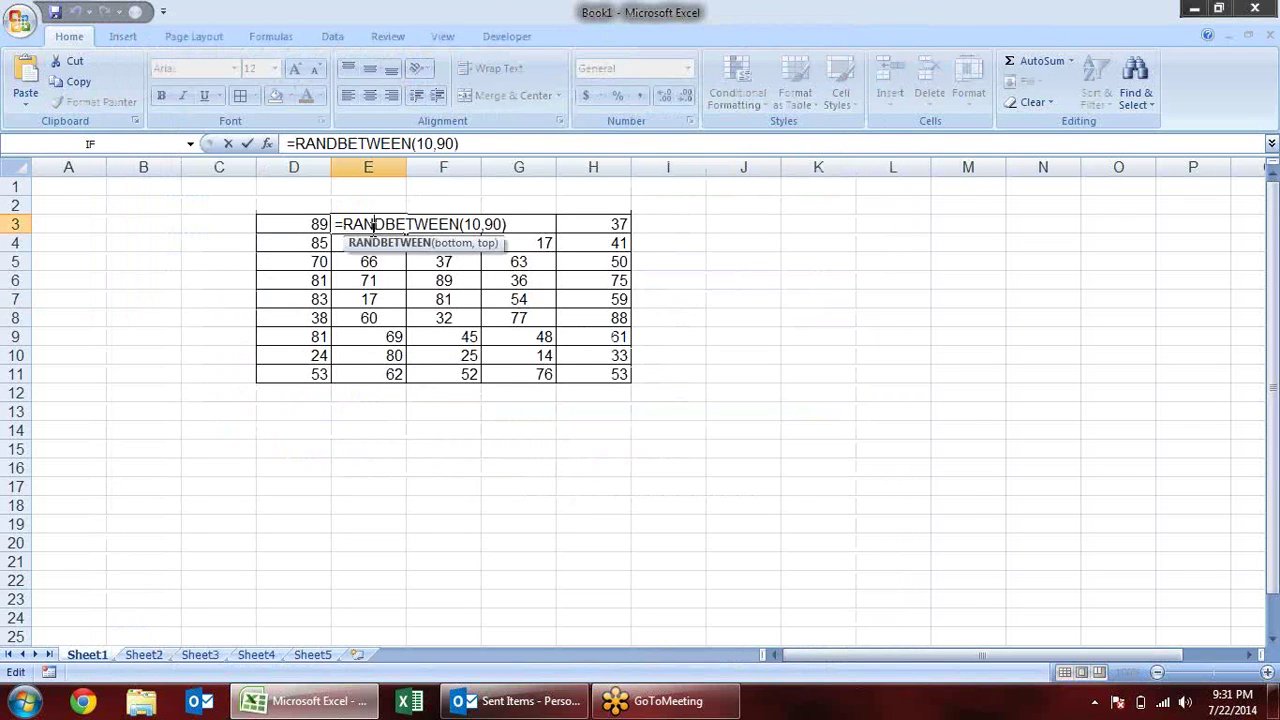
drag(373, 226, 442, 226)
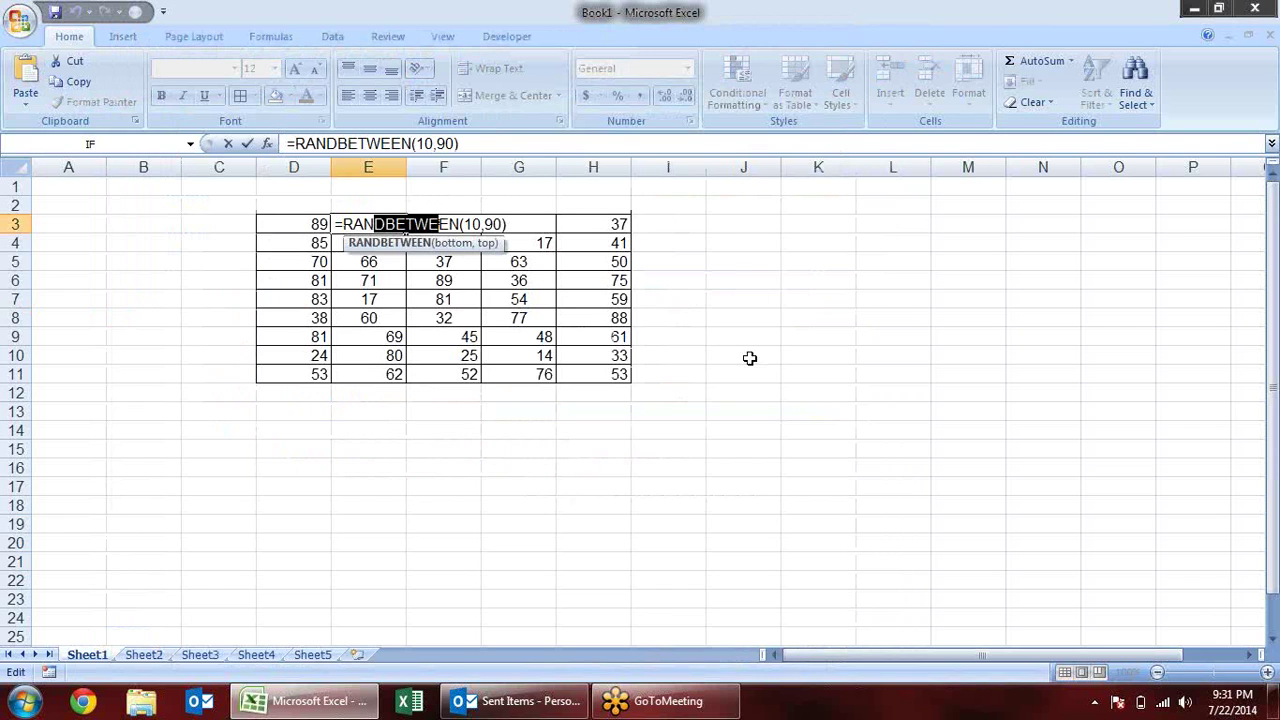
click(717, 353)
text(fsdfdfdsf)
drag(771, 356, 735, 358)
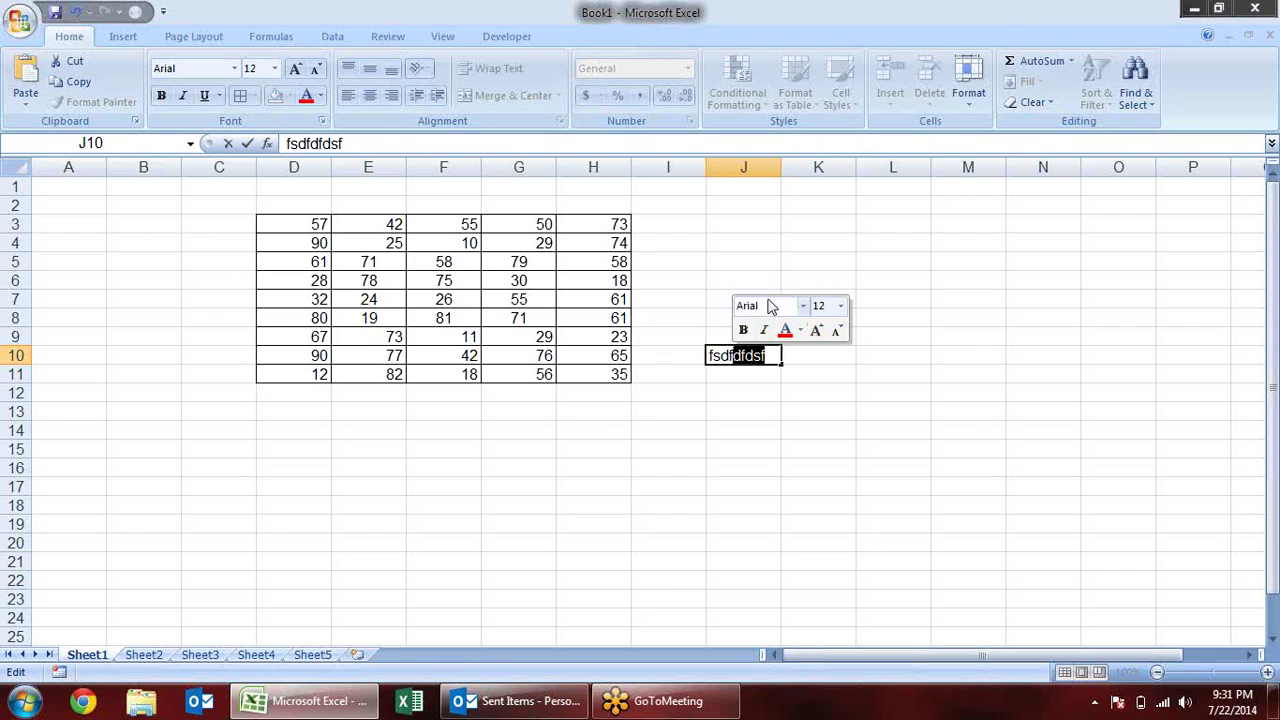
key(Escape)
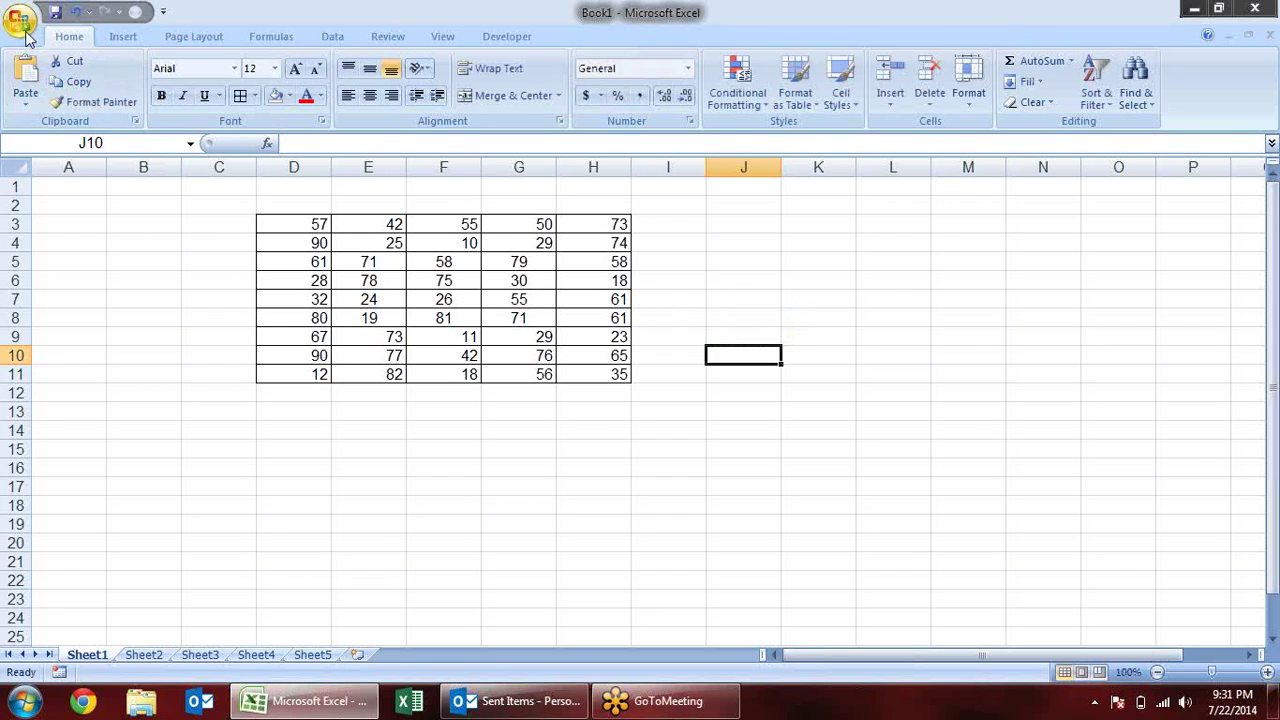
Step: Turn off Show Mini Toolbar on selection in Excel Options
click(25, 28)
click(283, 432)
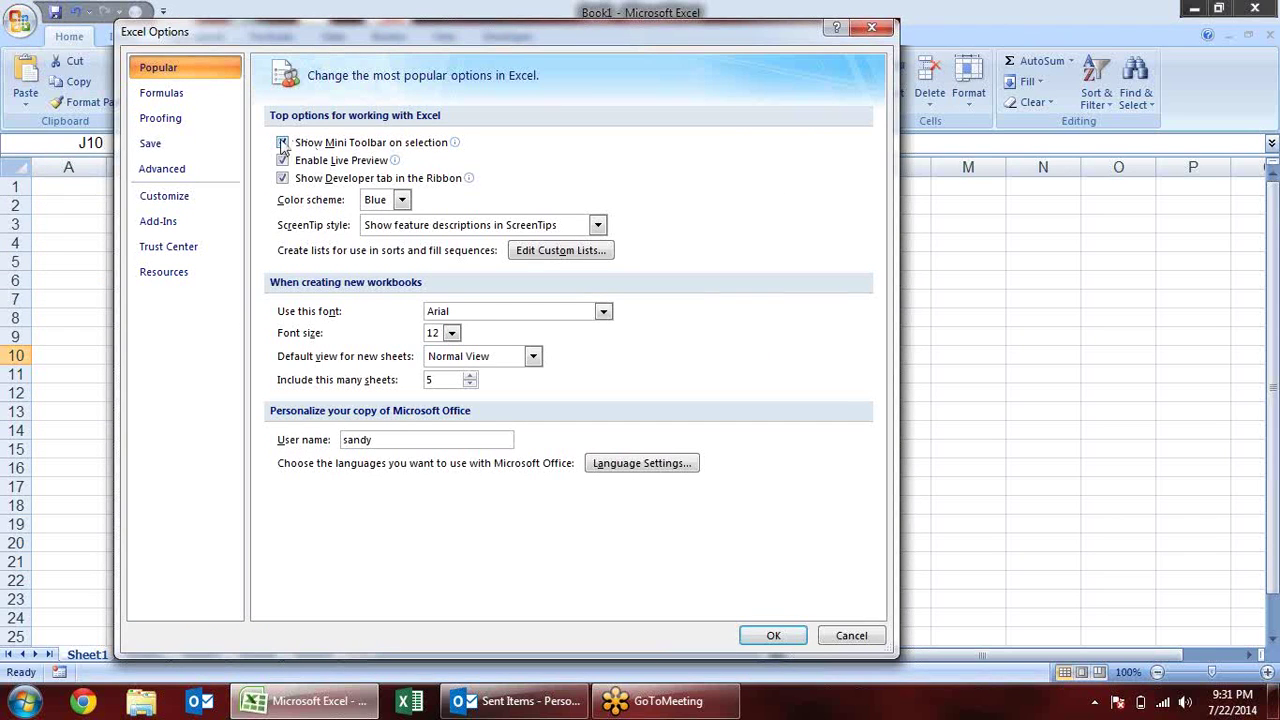
click(328, 145)
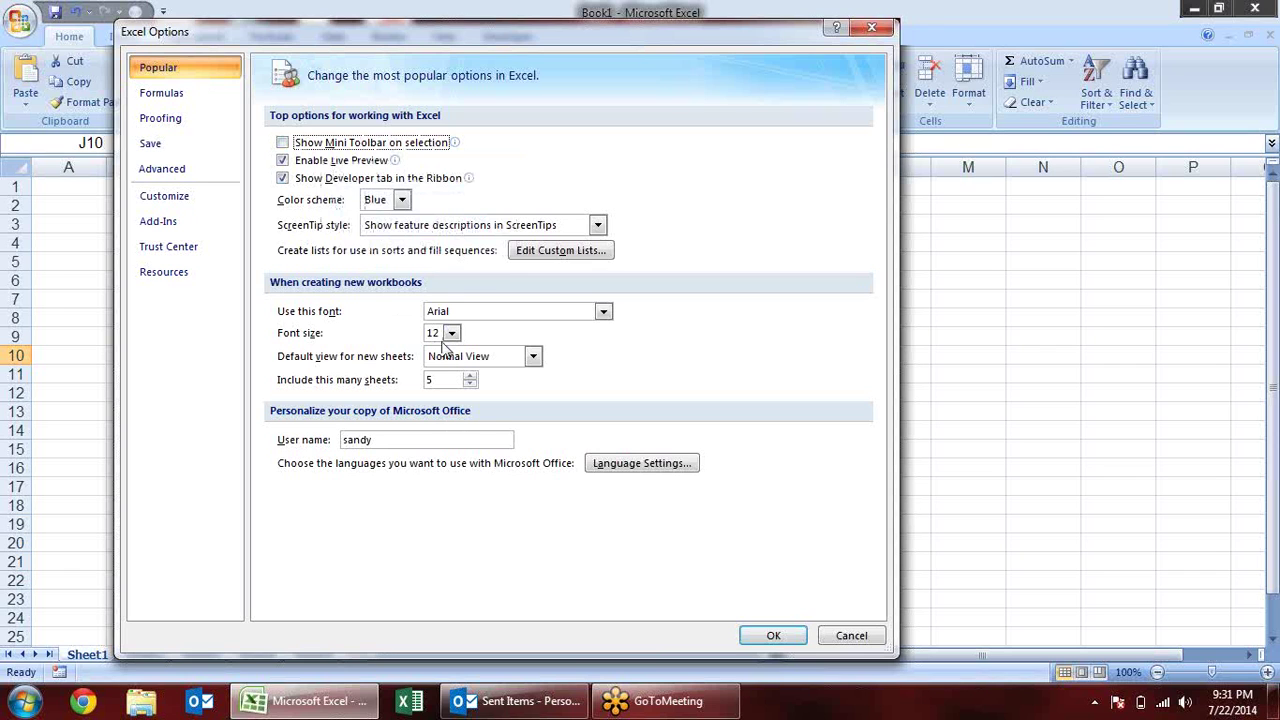
click(772, 635)
Step: Type and highlight sample text in J10 to confirm no mini toolbar appears, then cancel
text(sdfsdf)
drag(751, 356, 728, 356)
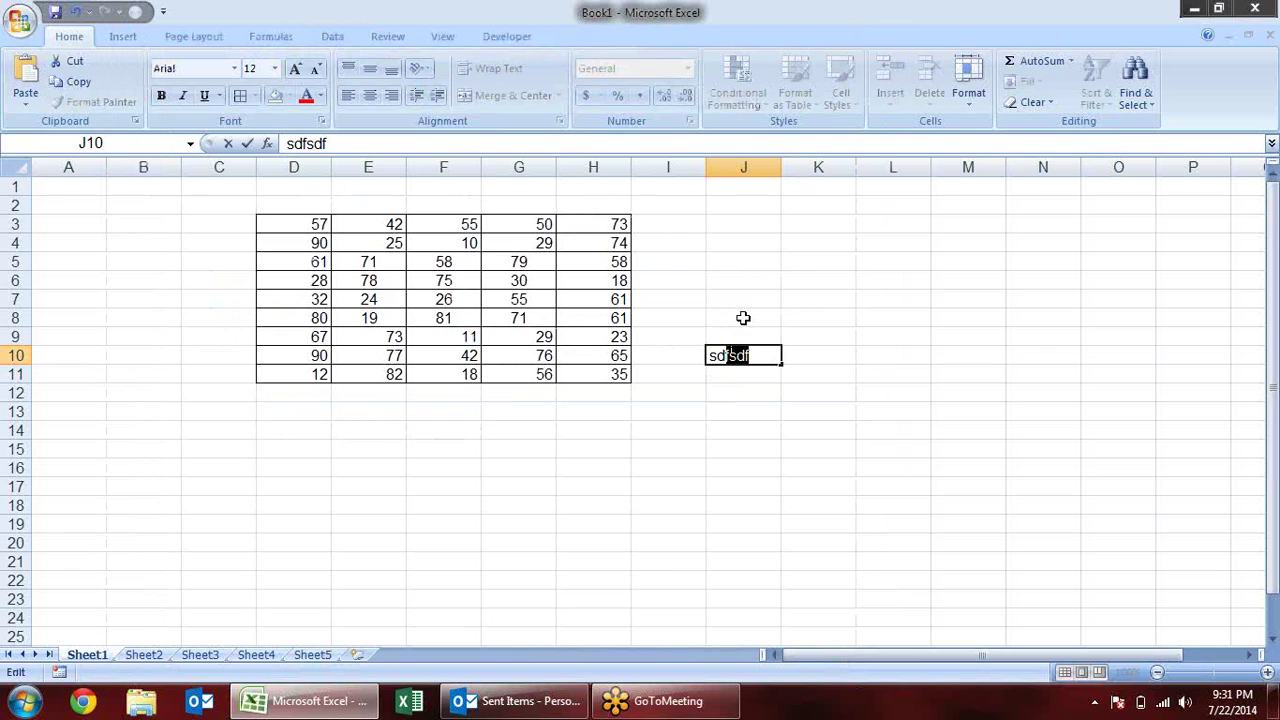
key(Escape)
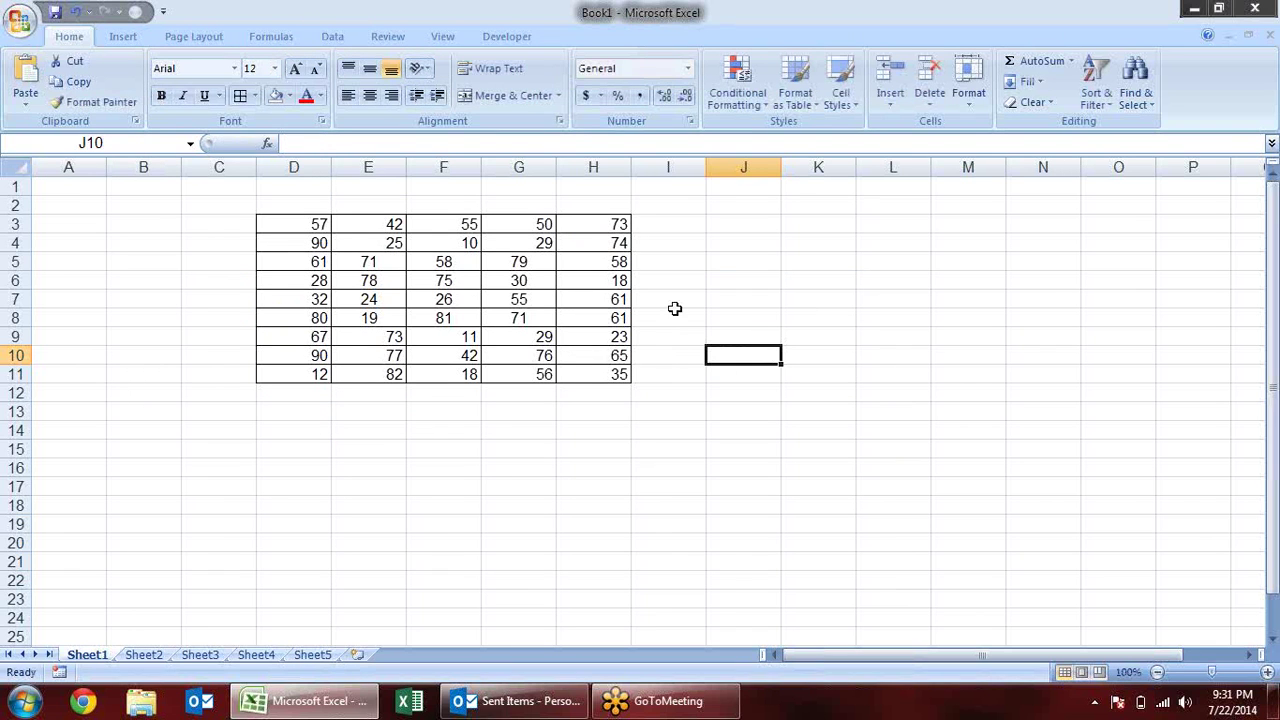
Step: Re-enable Show Mini Toolbar on selection, then bring up the cell styles gallery for E6:H12
click(20, 20)
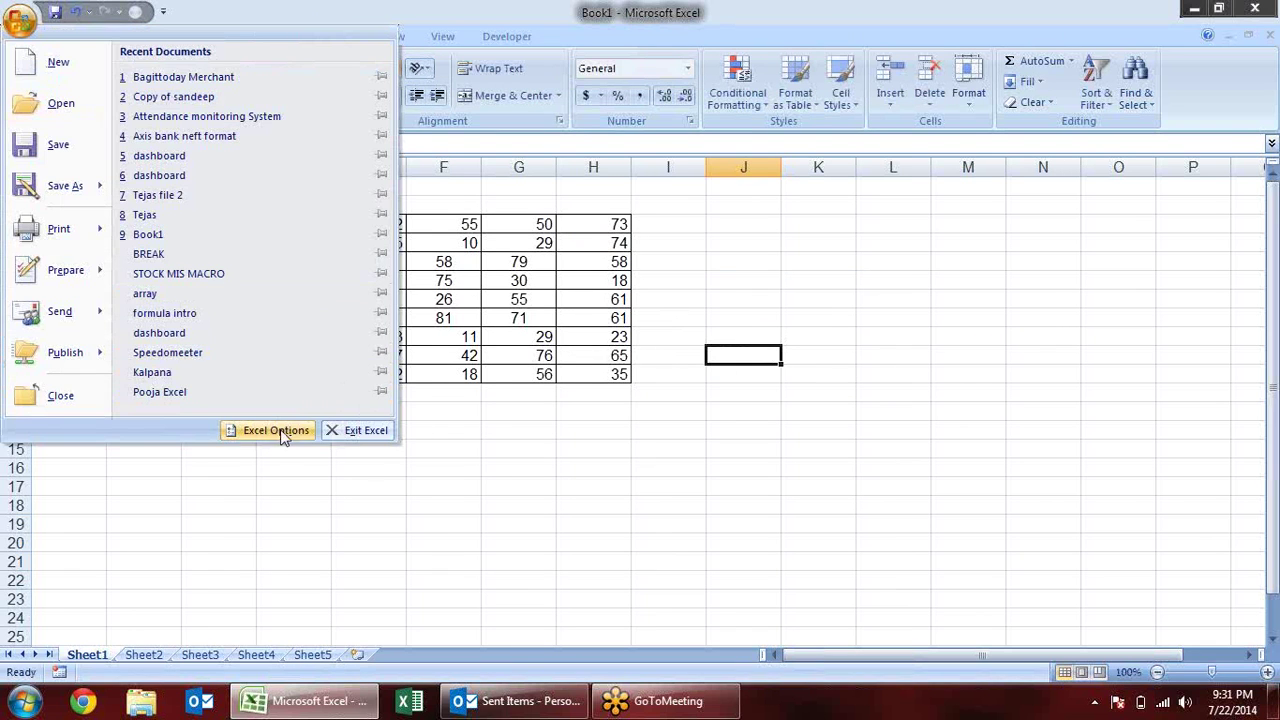
click(280, 430)
click(325, 145)
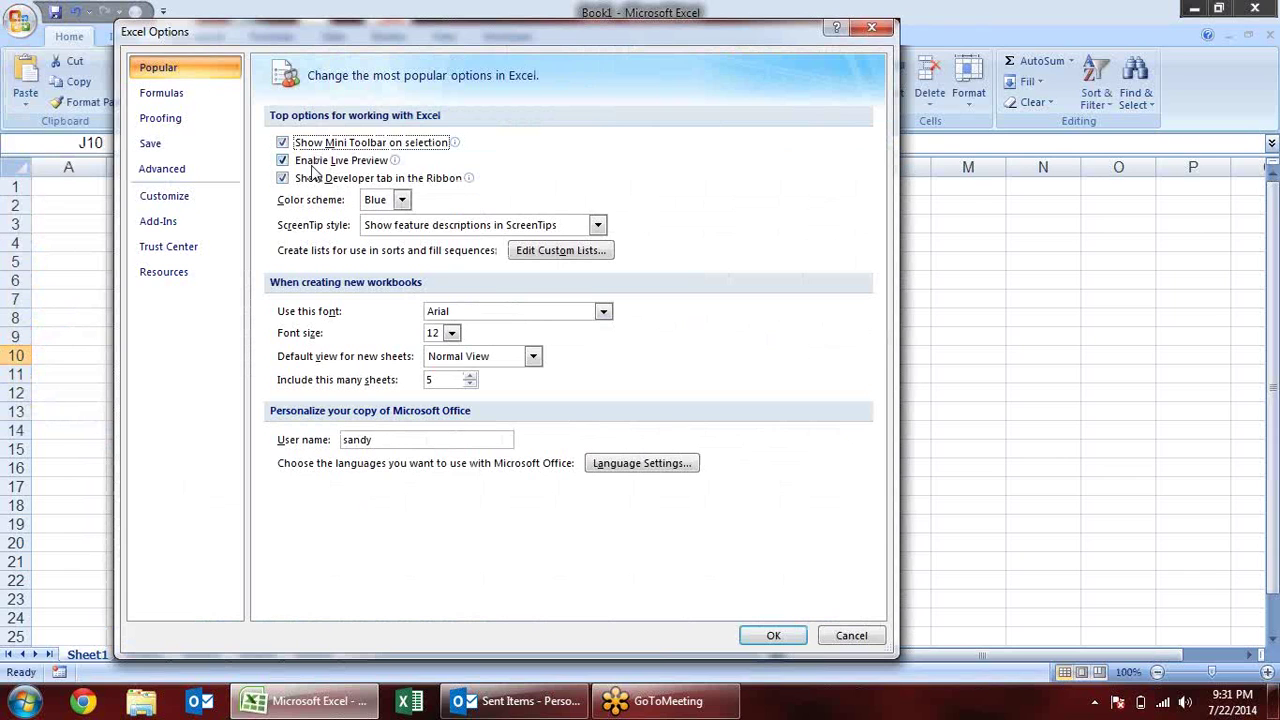
click(773, 635)
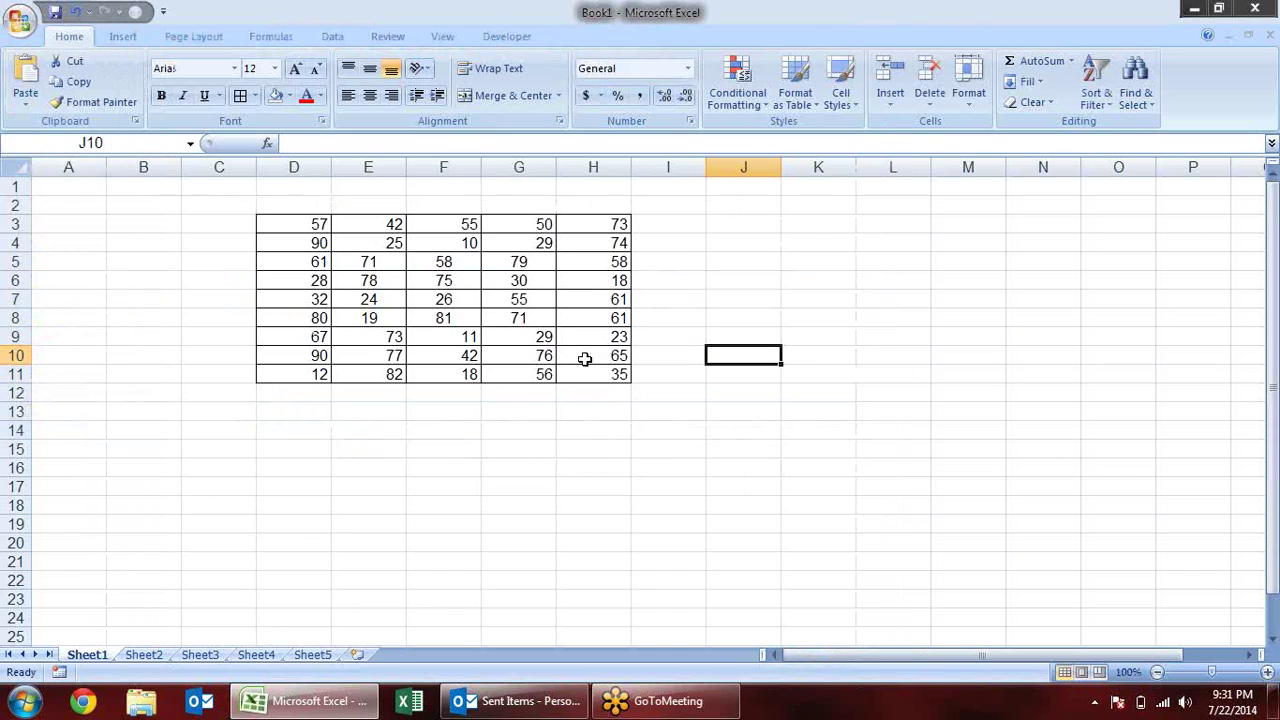
drag(370, 282, 600, 394)
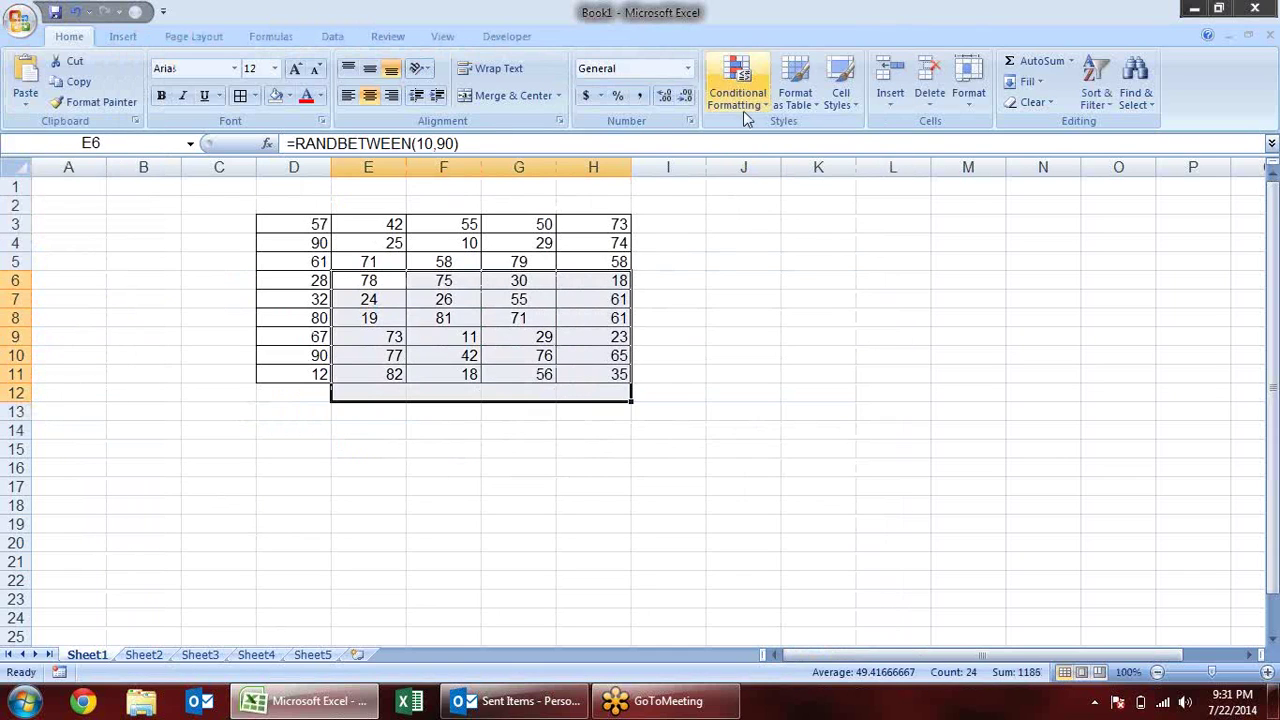
click(838, 97)
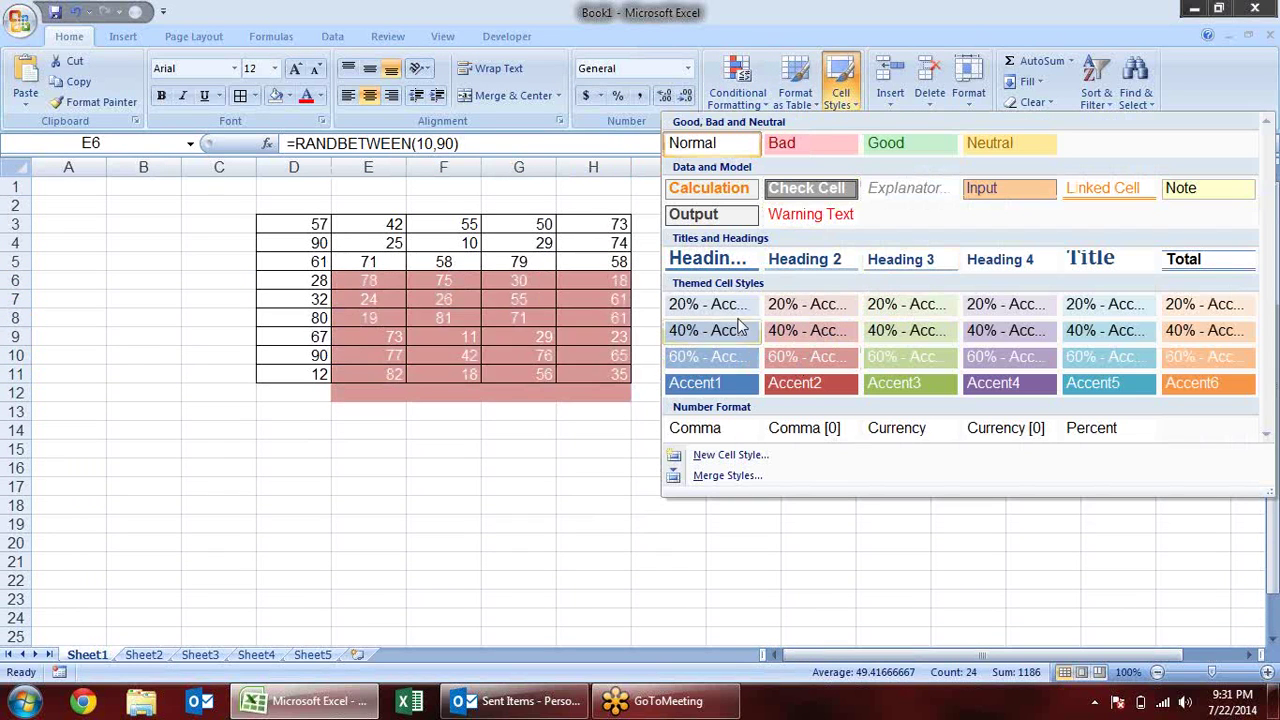
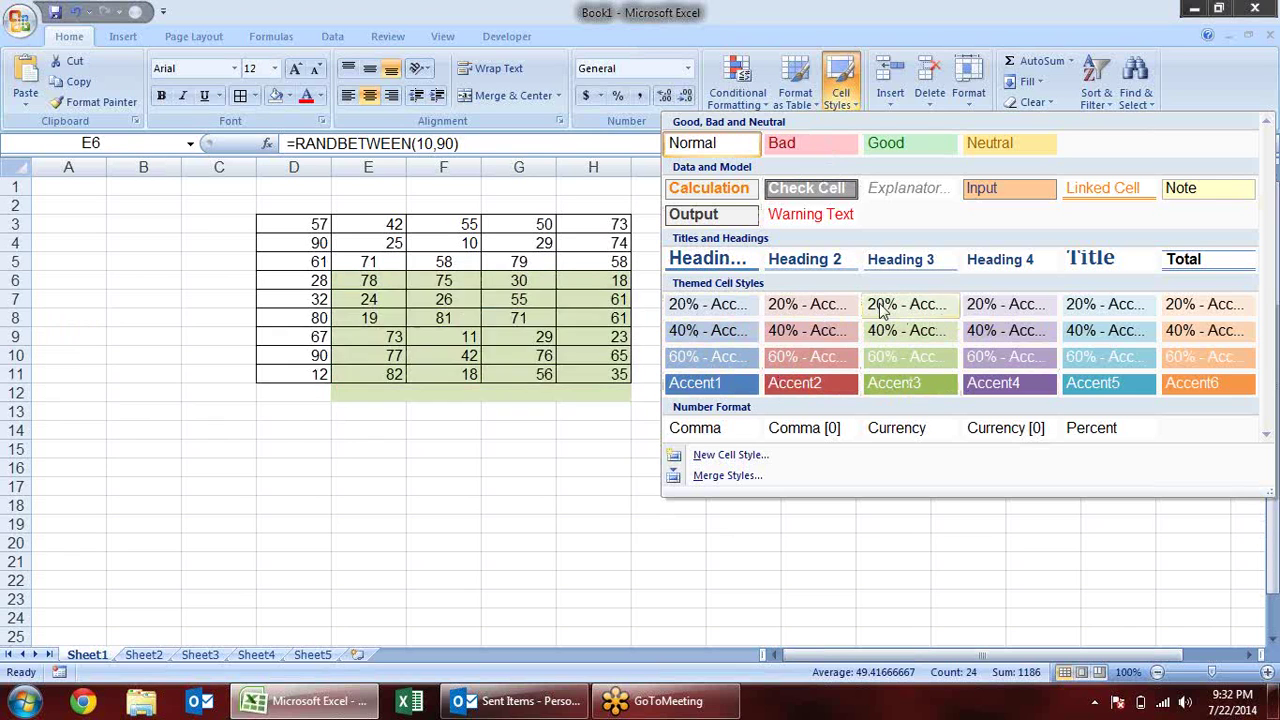
Step: Close the Cell Styles gallery, re-enable Show Developer tab in Excel Options, and view the Developer tab
click(377, 467)
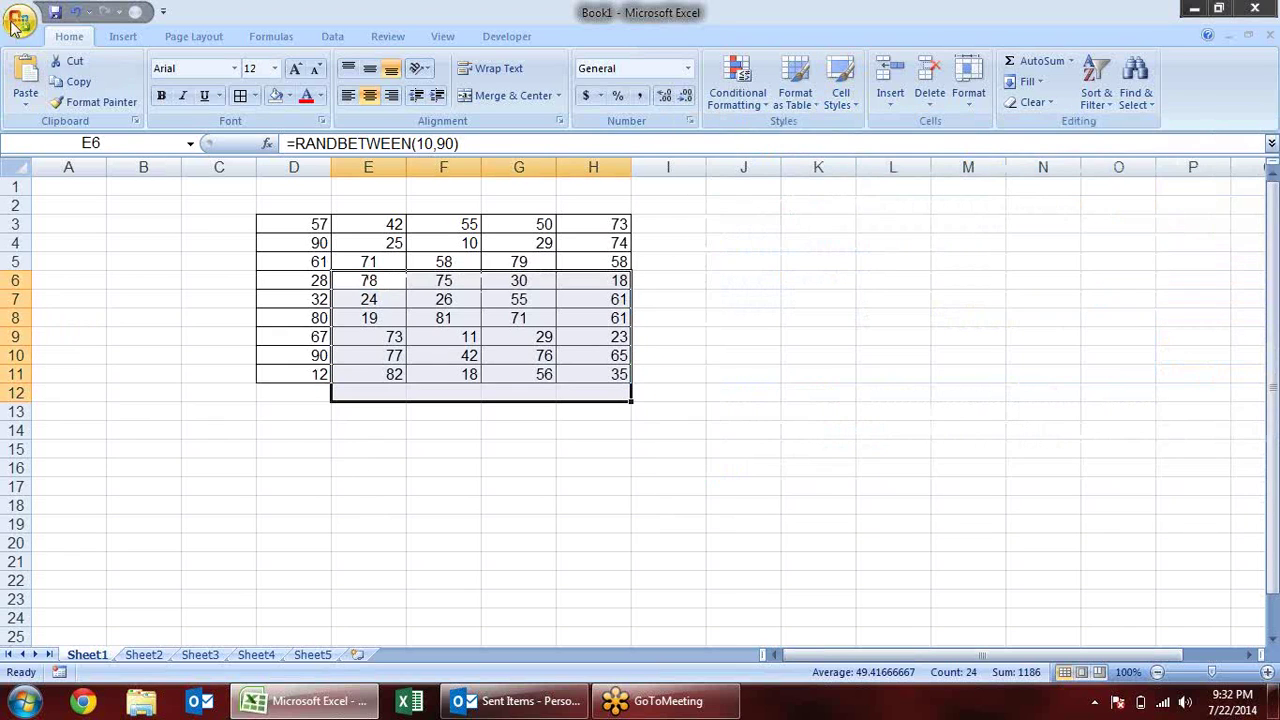
click(20, 20)
click(481, 297)
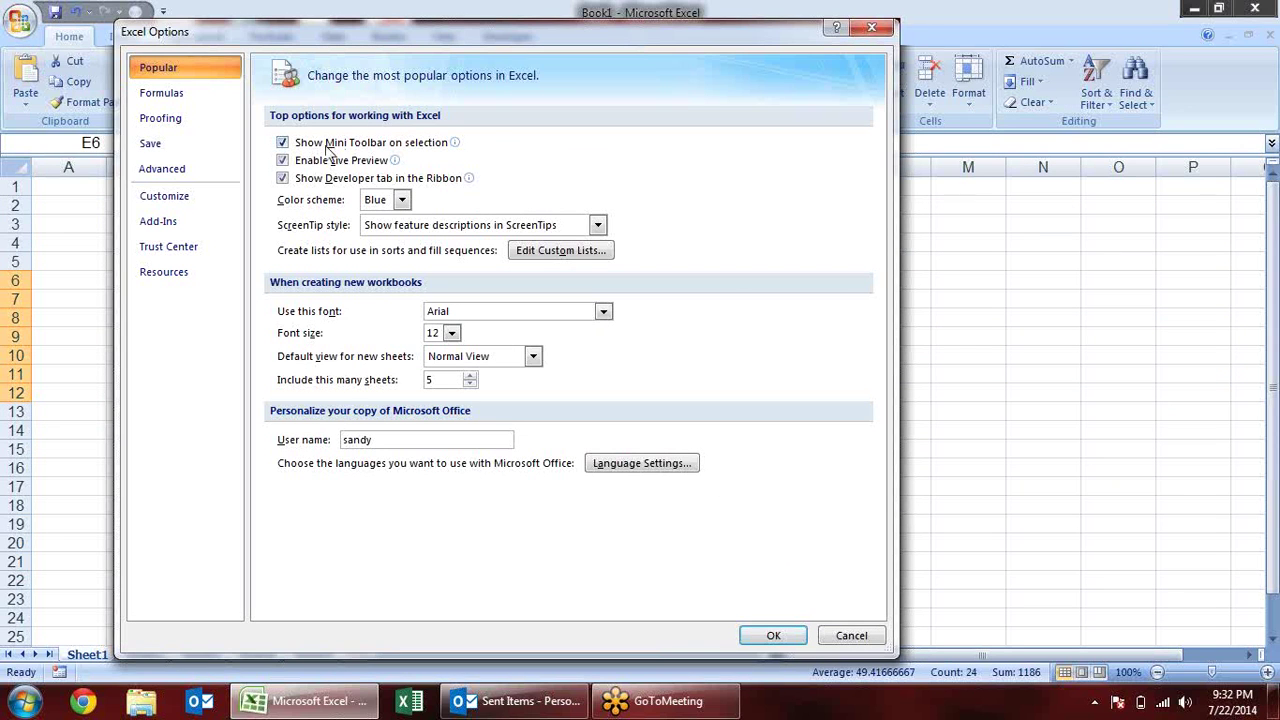
click(299, 164)
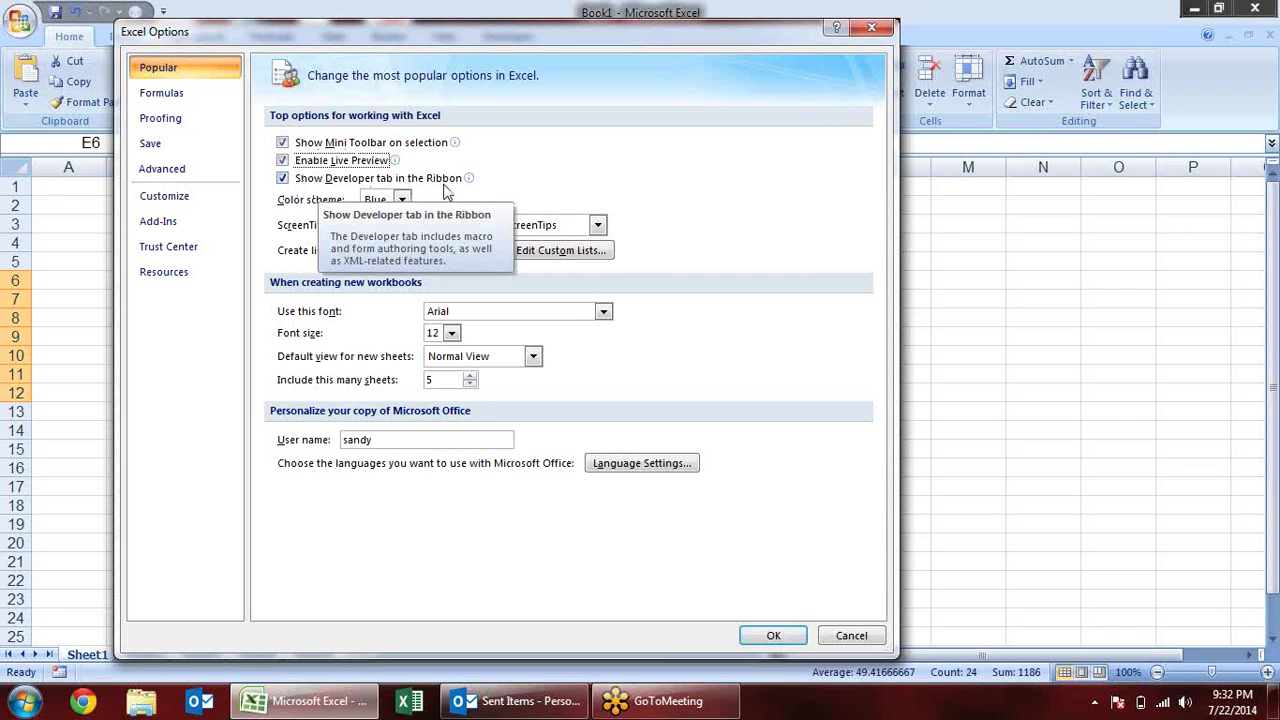
click(377, 181)
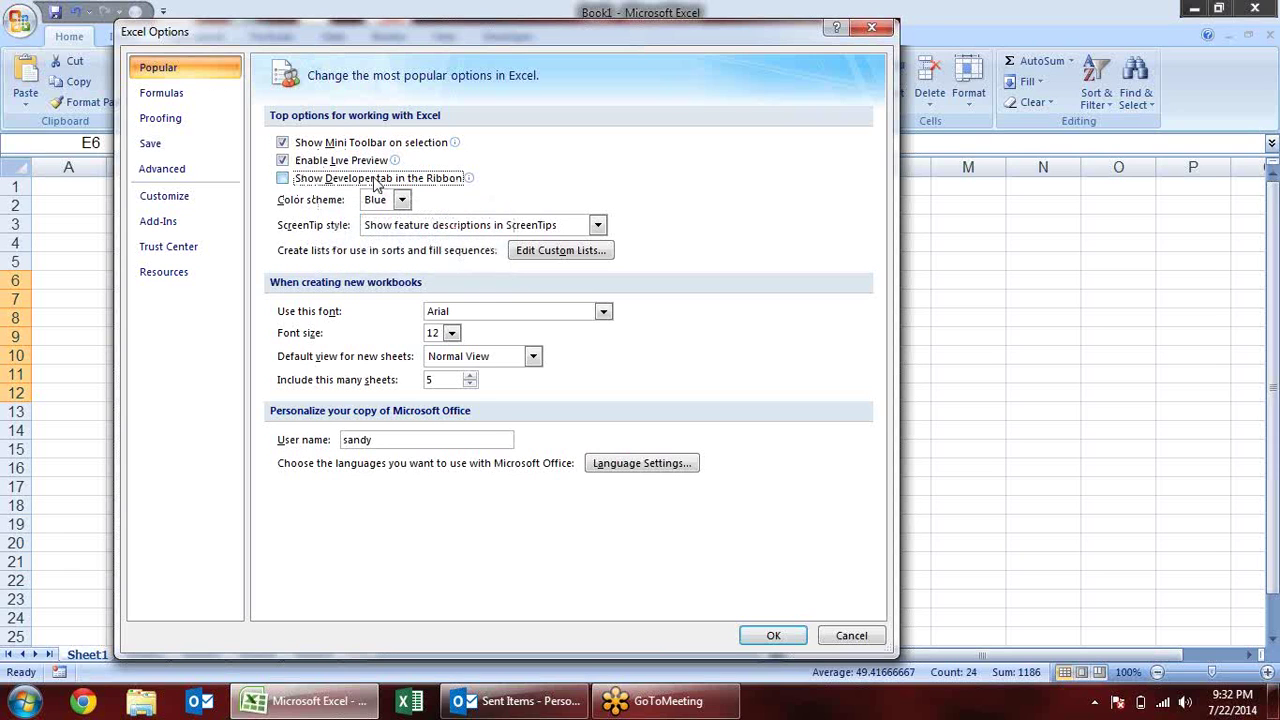
click(377, 181)
click(773, 636)
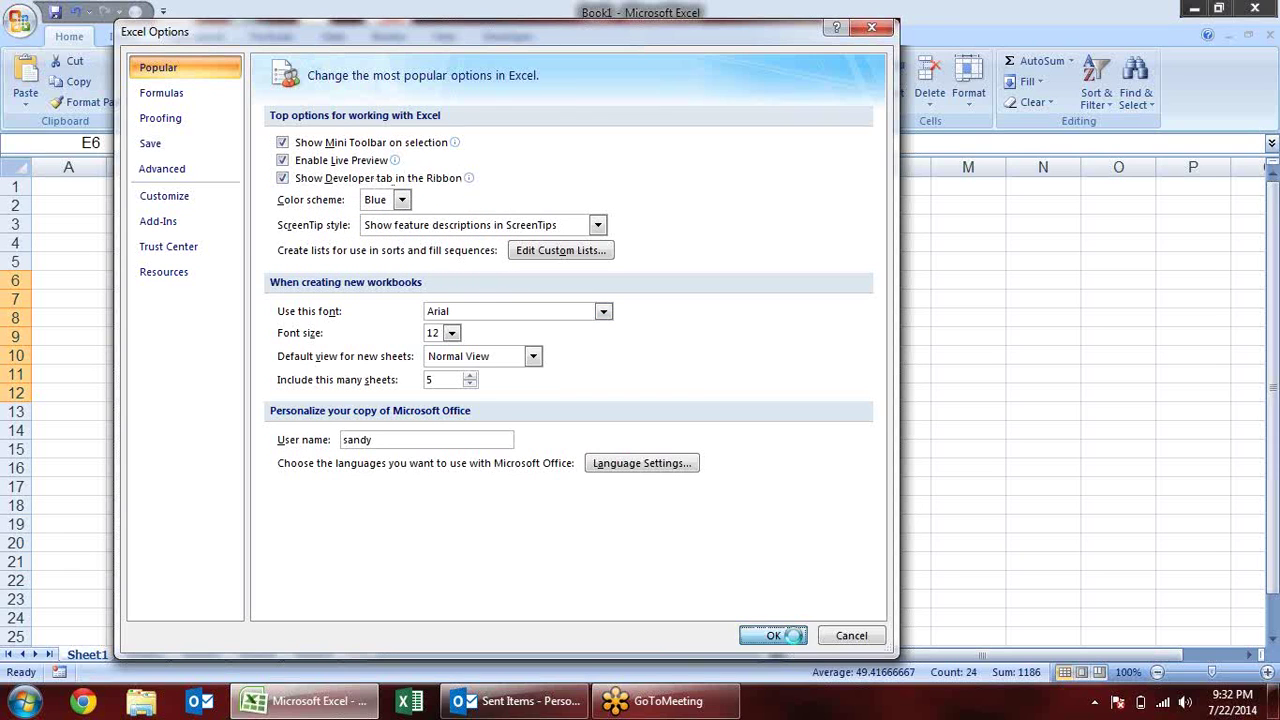
click(511, 40)
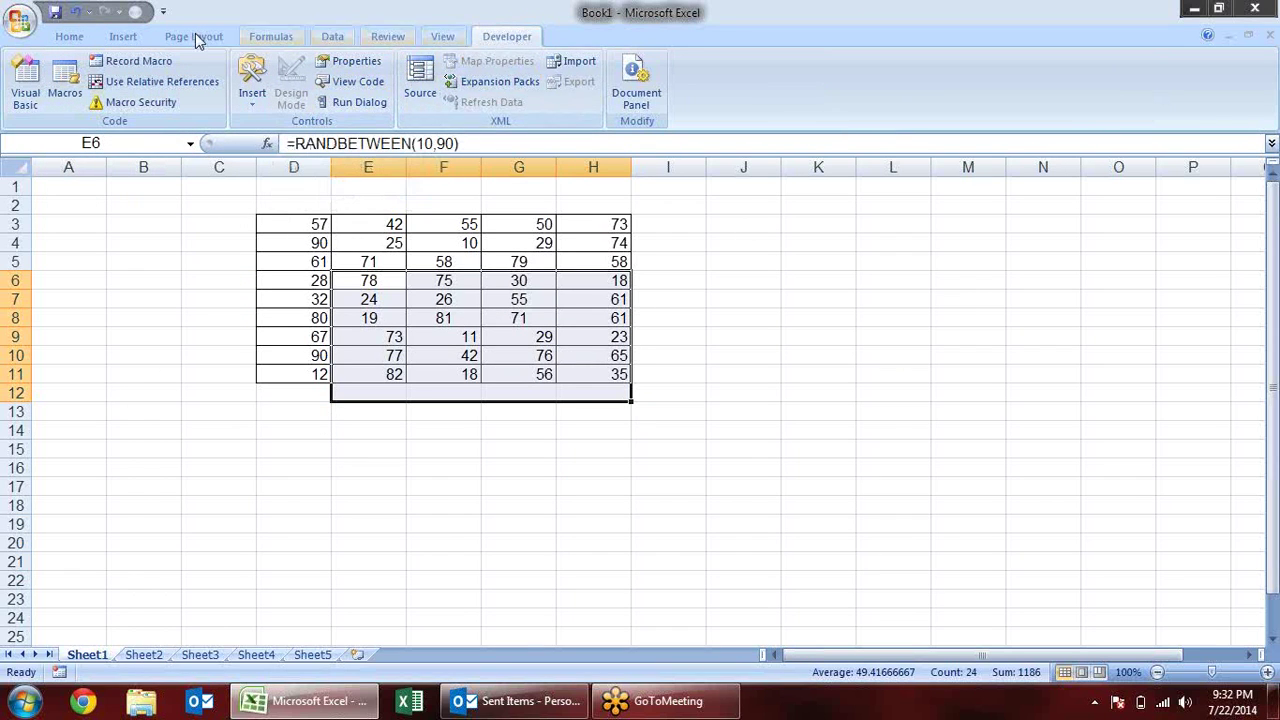
Step: Toggle the Developer tab option in Excel 2007's Options, then launch Excel 2013 from the taskbar
click(22, 22)
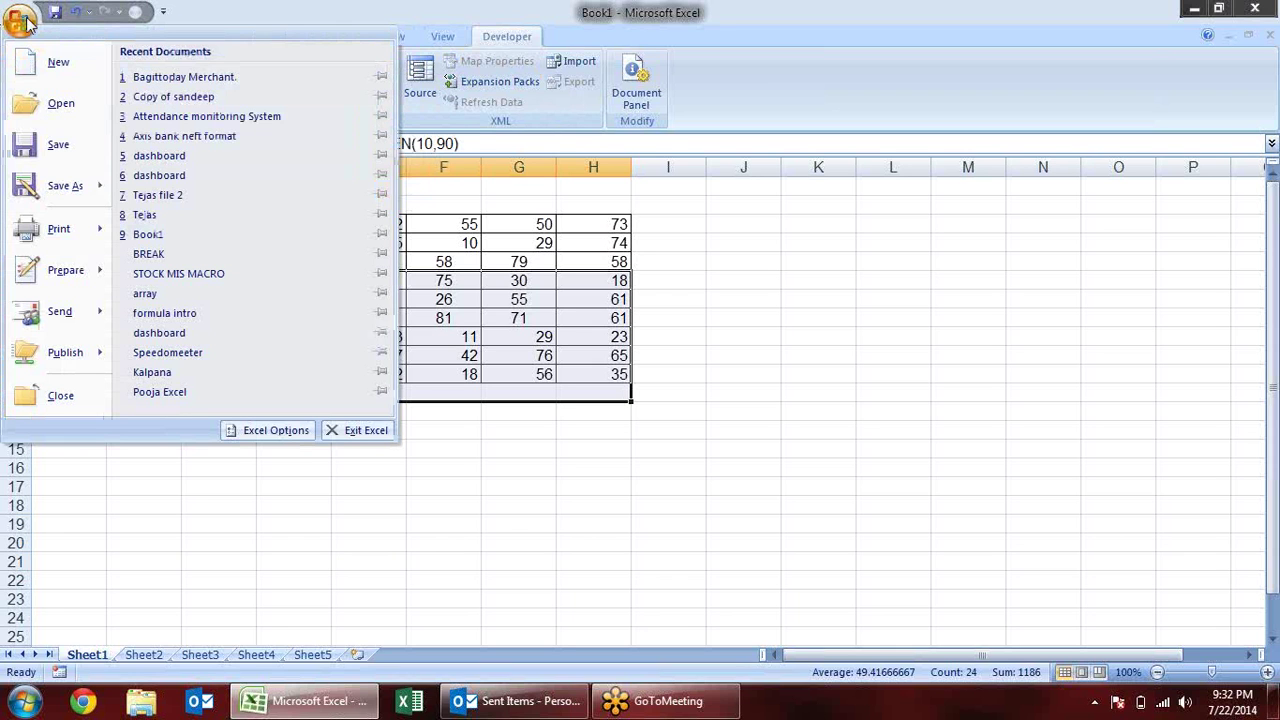
click(258, 431)
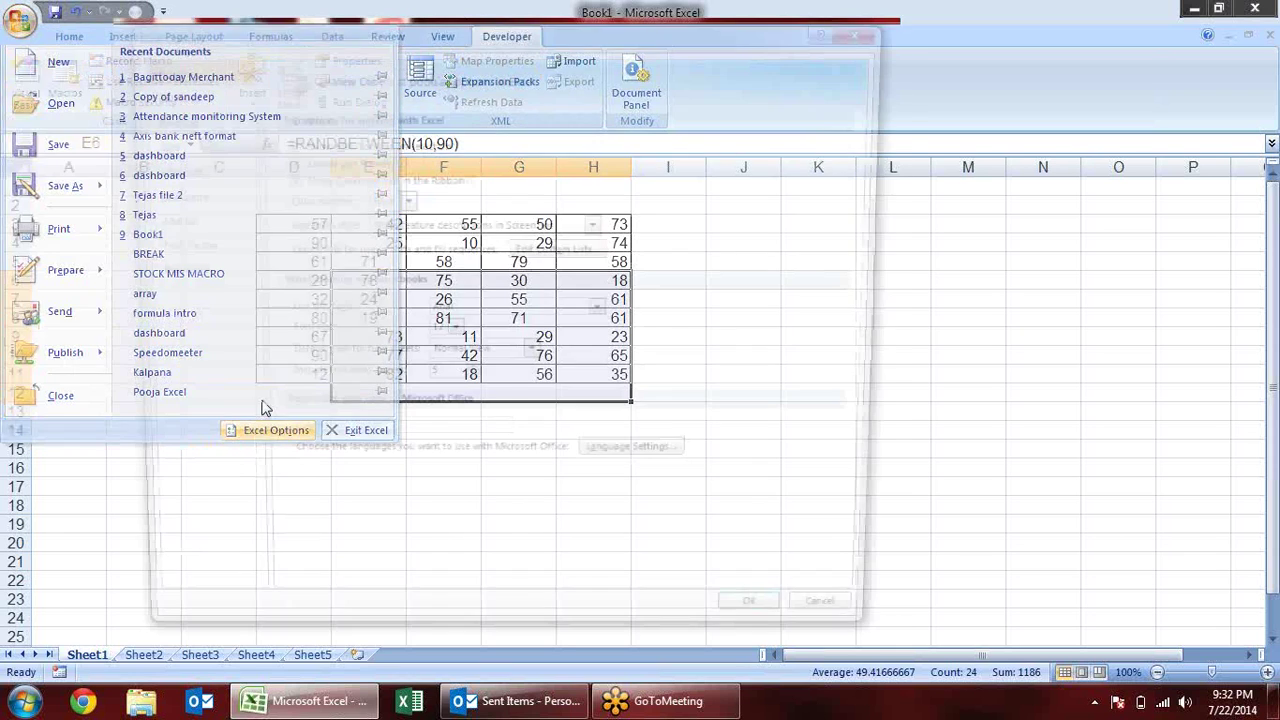
mouse_move(378, 178)
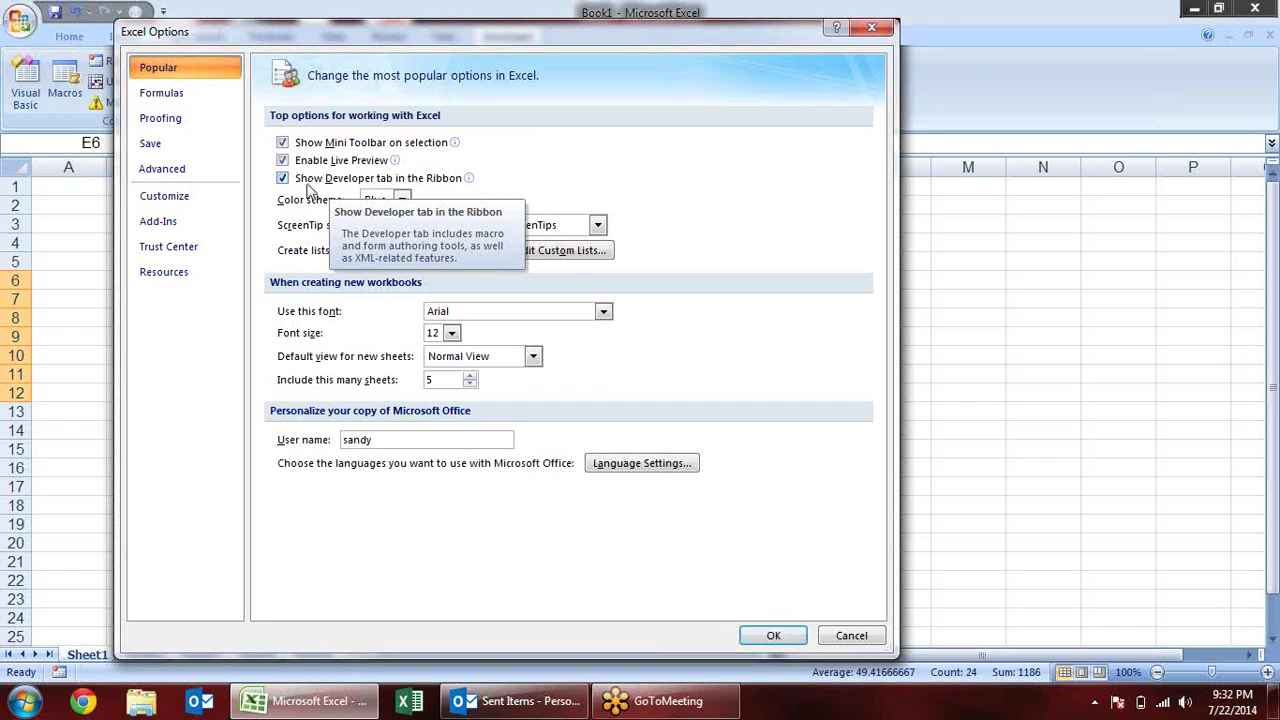
click(308, 184)
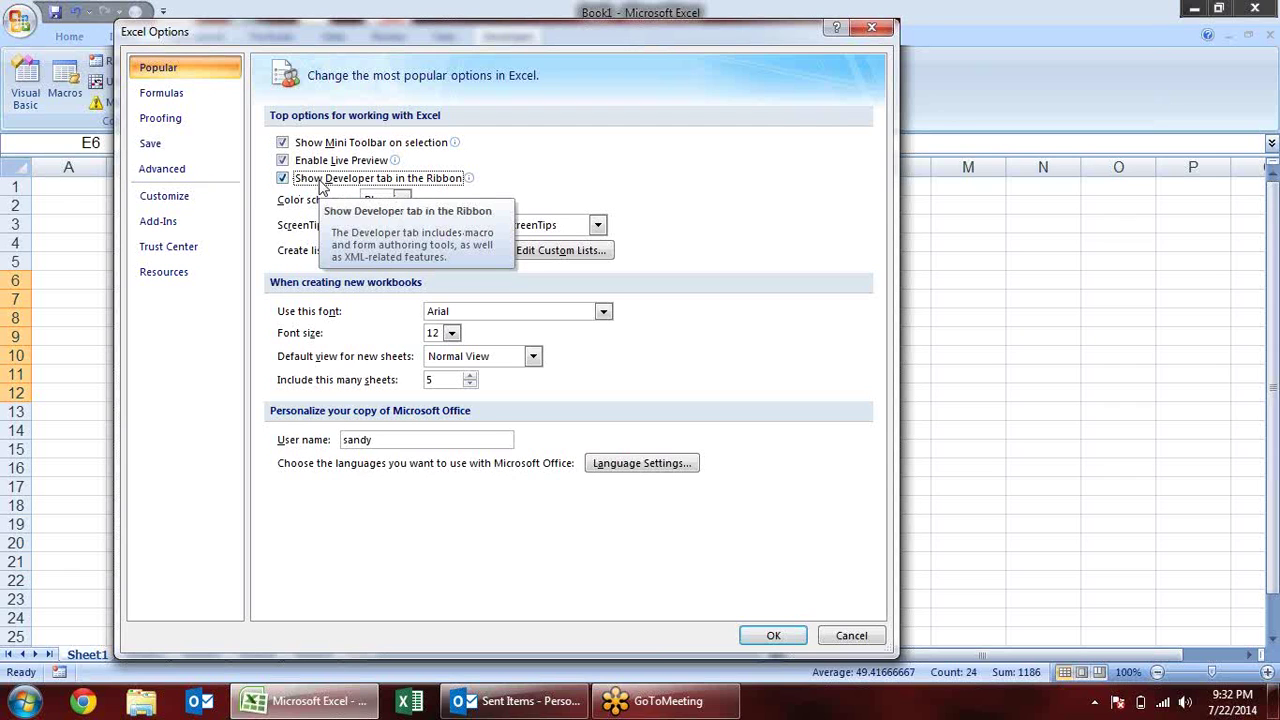
click(409, 701)
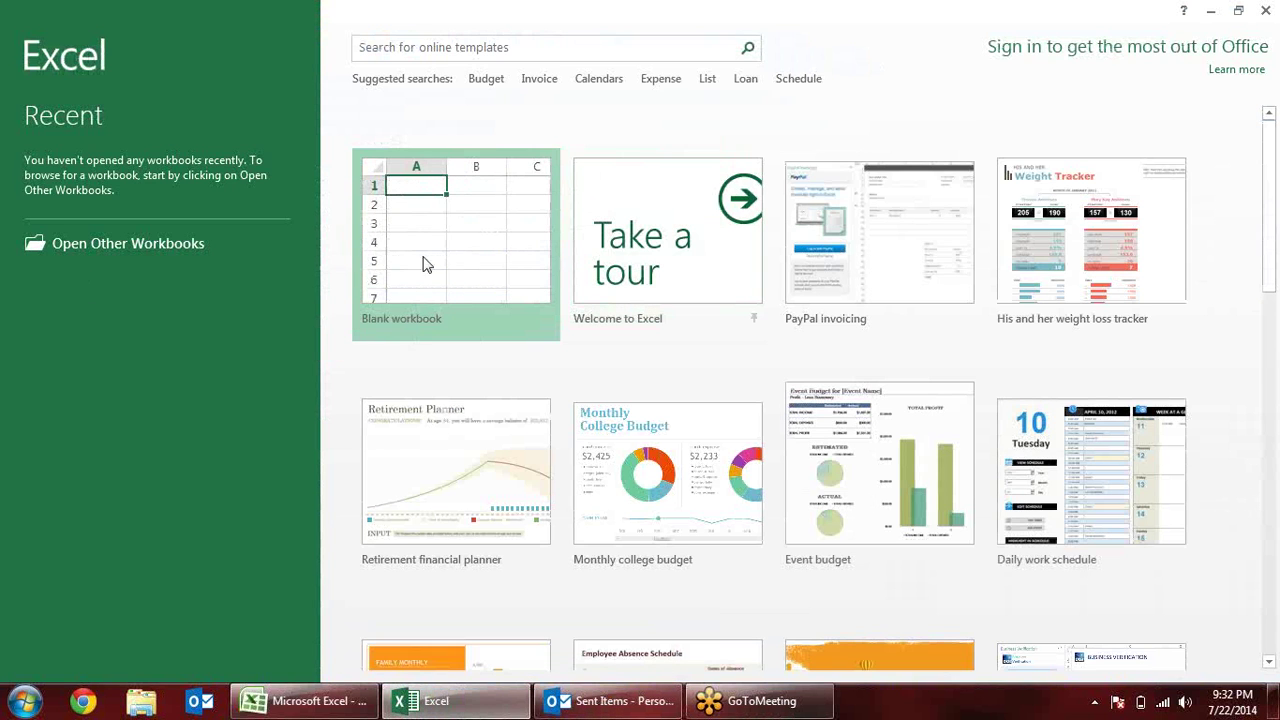
Step: Create a blank workbook in Excel 2013 and tick Developer under Main Tabs in Customize Ribbon
click(462, 259)
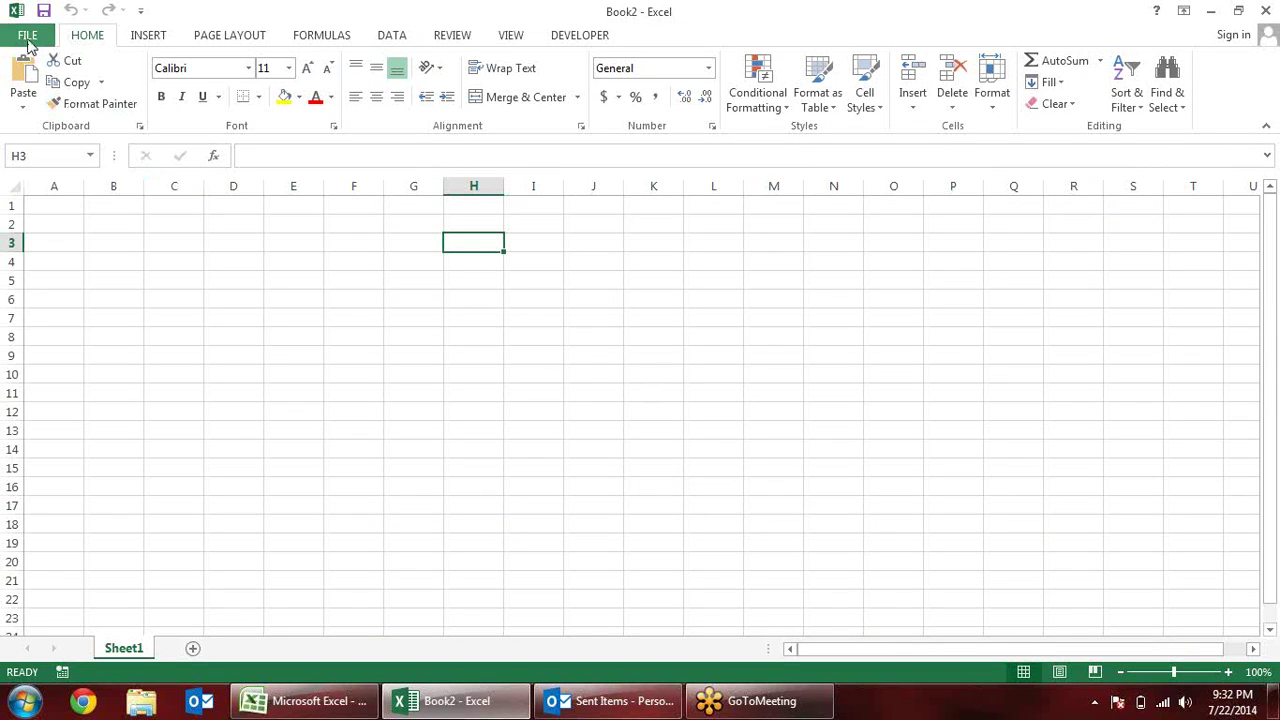
click(27, 37)
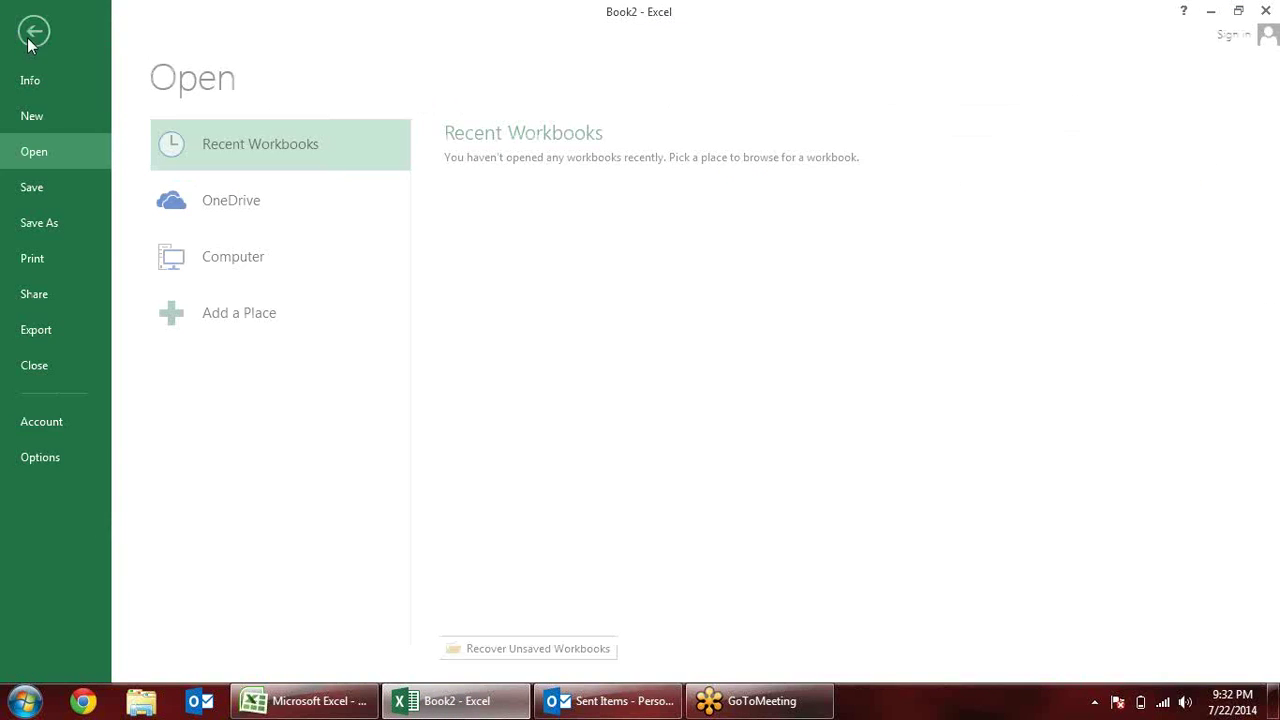
click(48, 461)
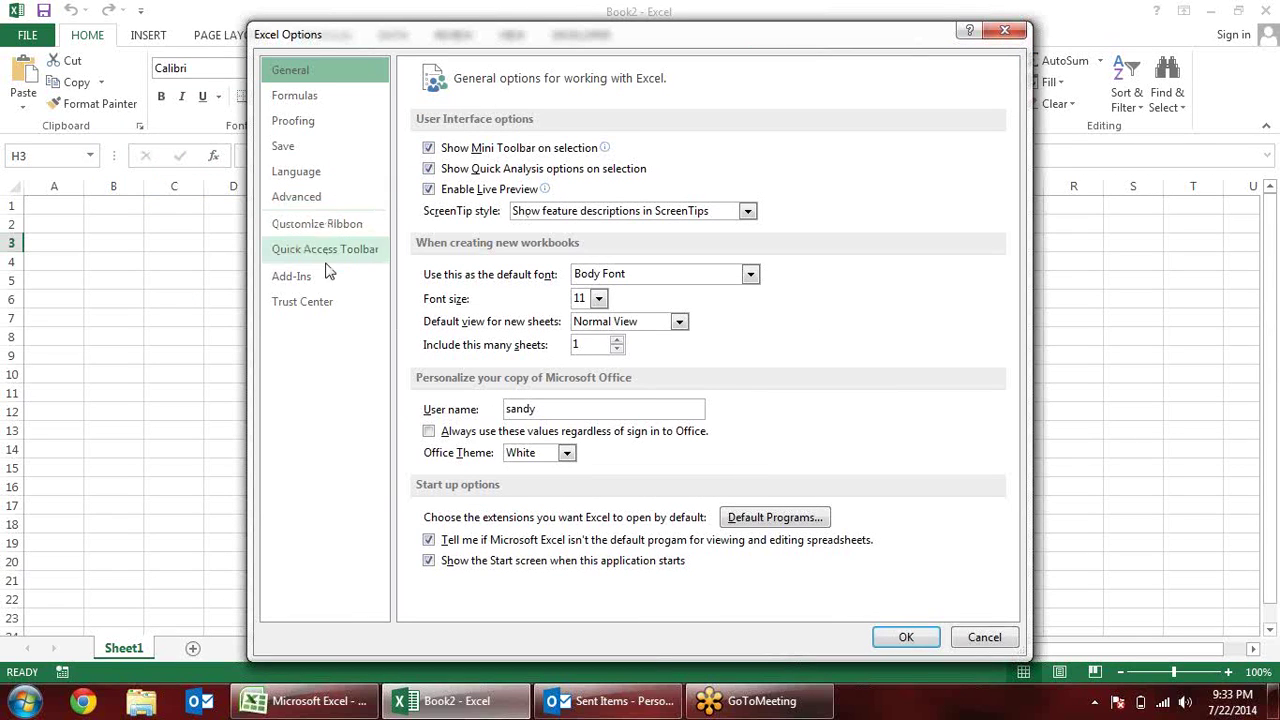
click(345, 230)
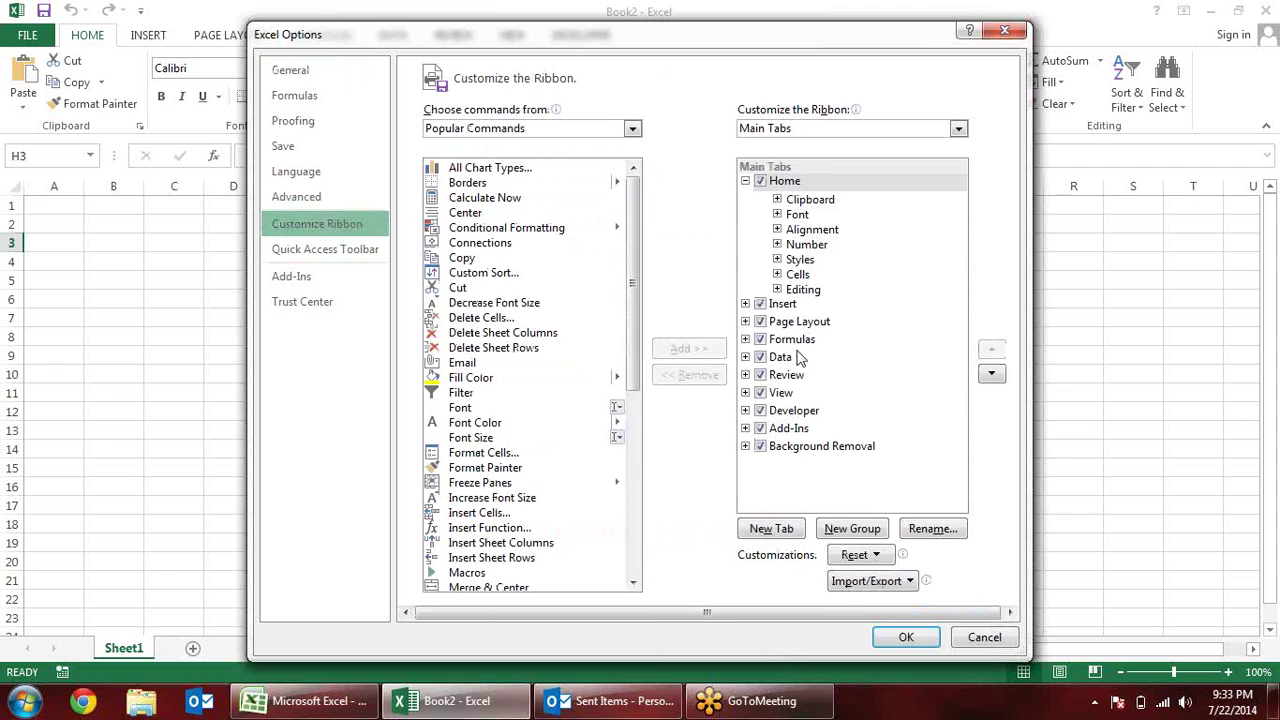
click(761, 411)
click(760, 411)
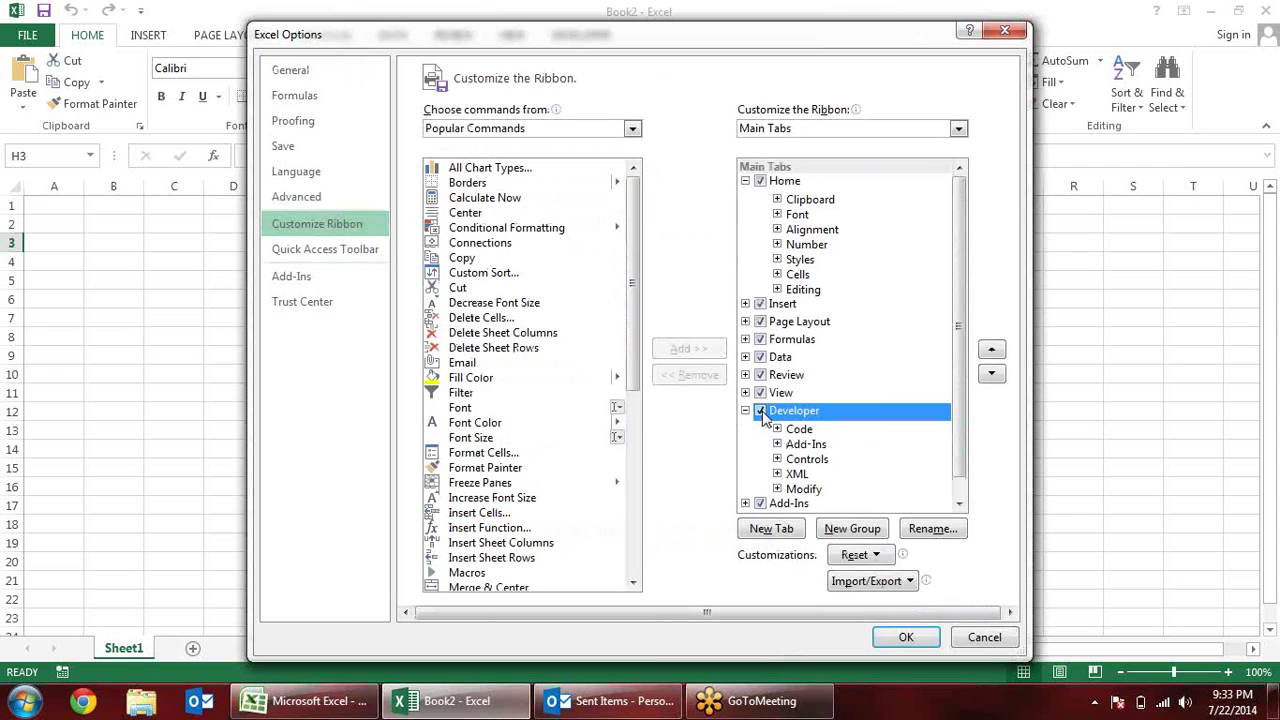
click(910, 636)
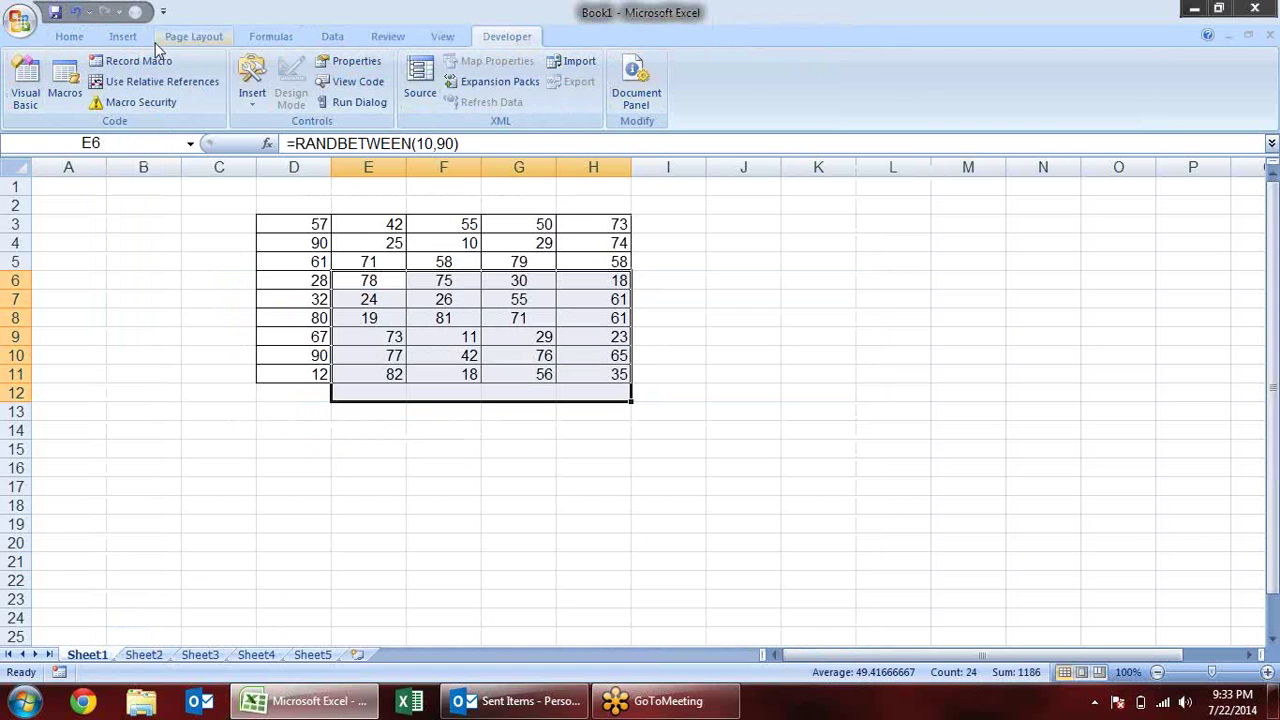
Step: Change Excel 2007's colour scheme from Silver to Black in Excel Options
click(19, 20)
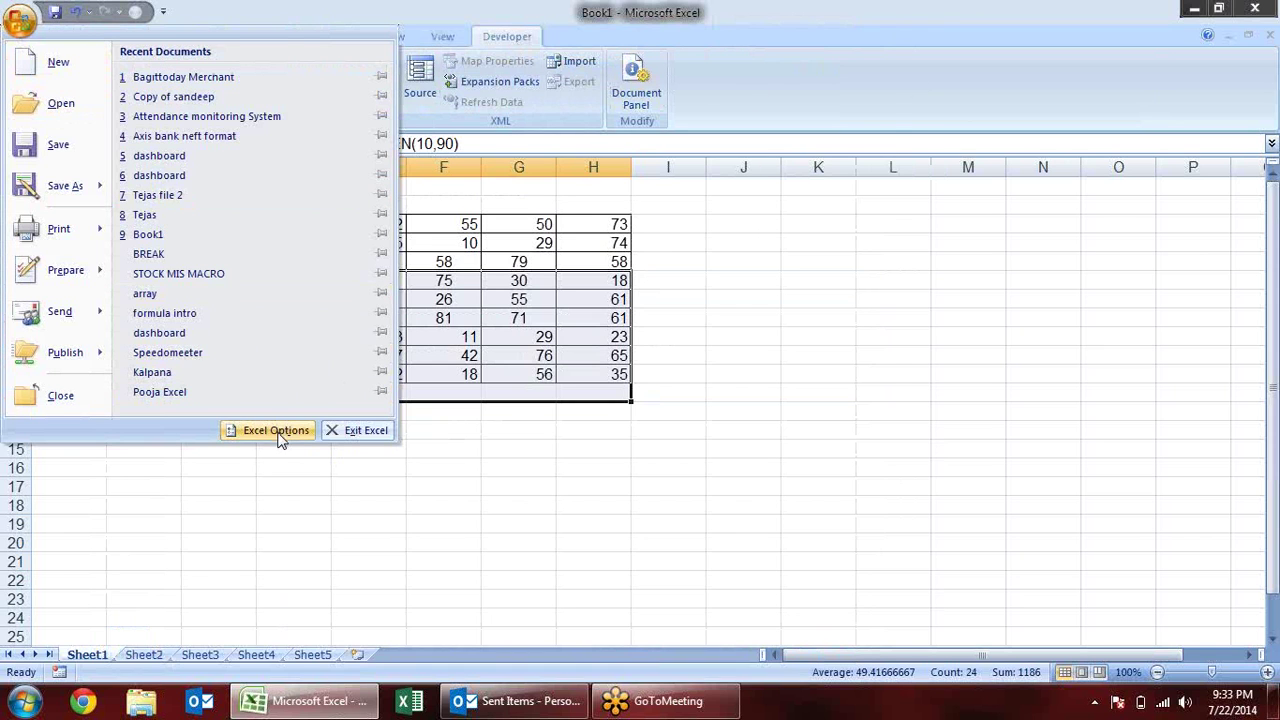
click(276, 430)
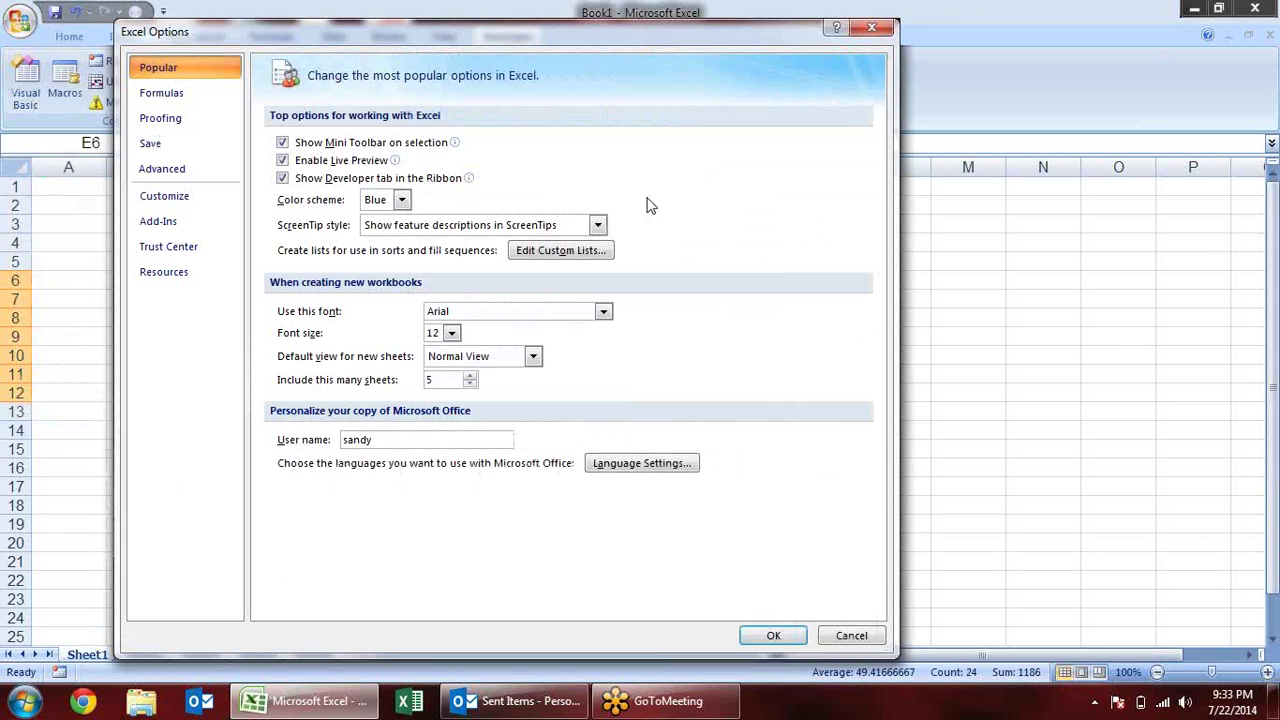
click(401, 200)
click(388, 236)
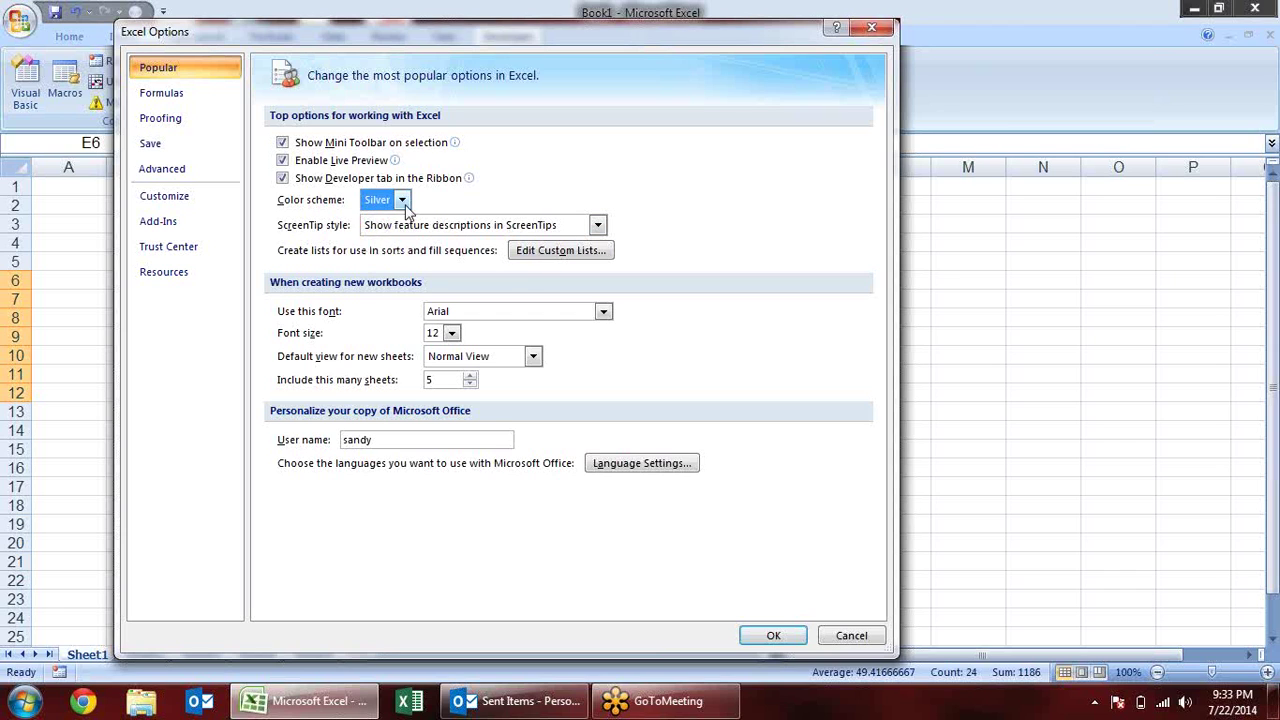
click(401, 200)
click(388, 253)
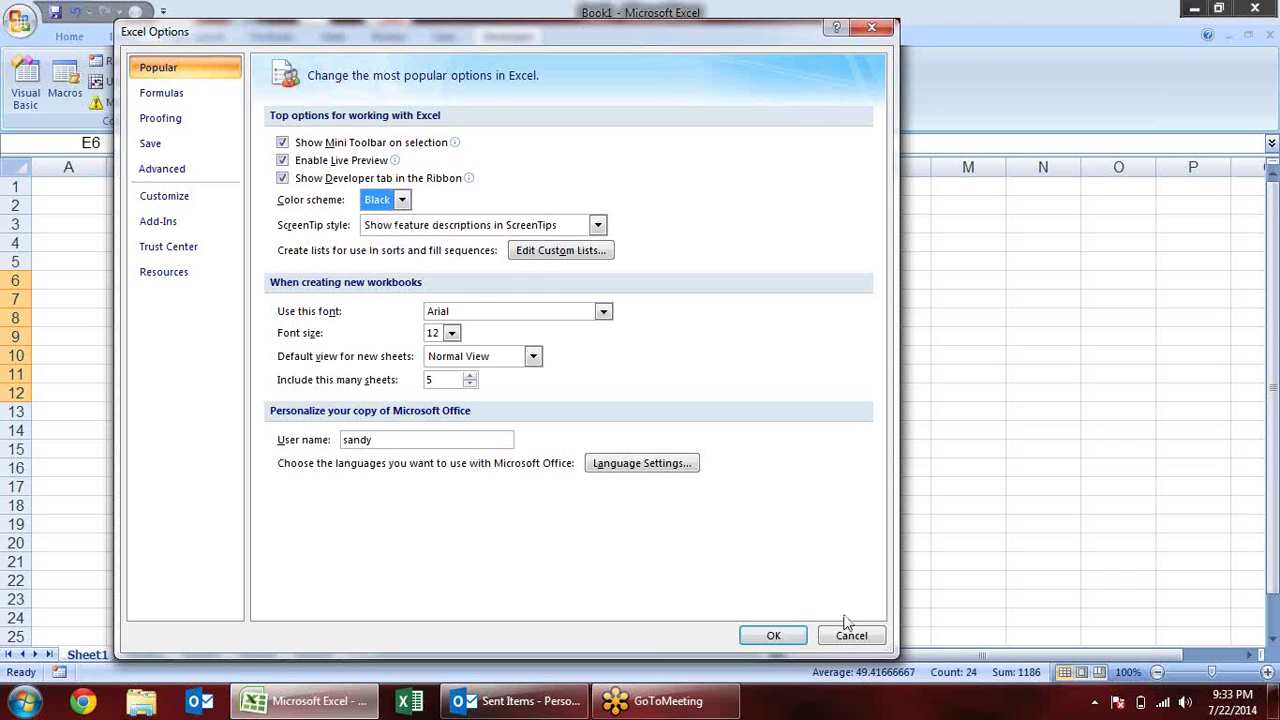
click(773, 630)
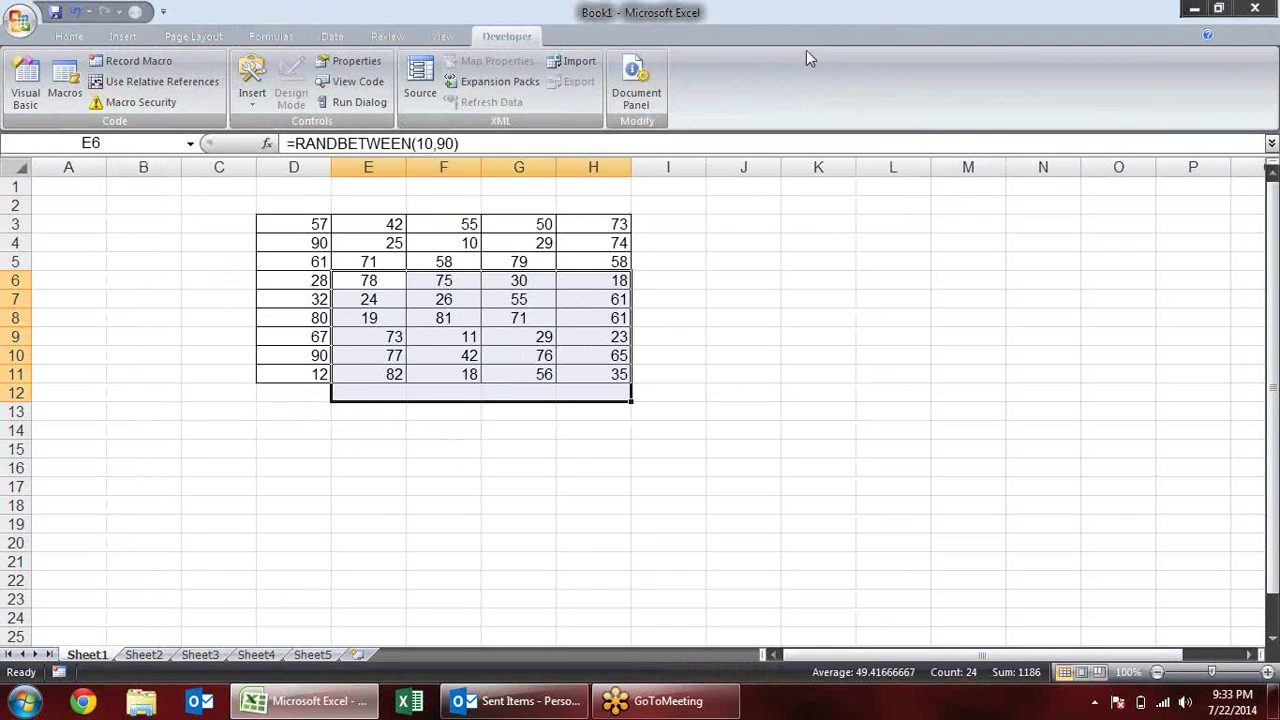
Step: Reopen Excel Options, close it without changes, and return to the Home ribbon
click(20, 20)
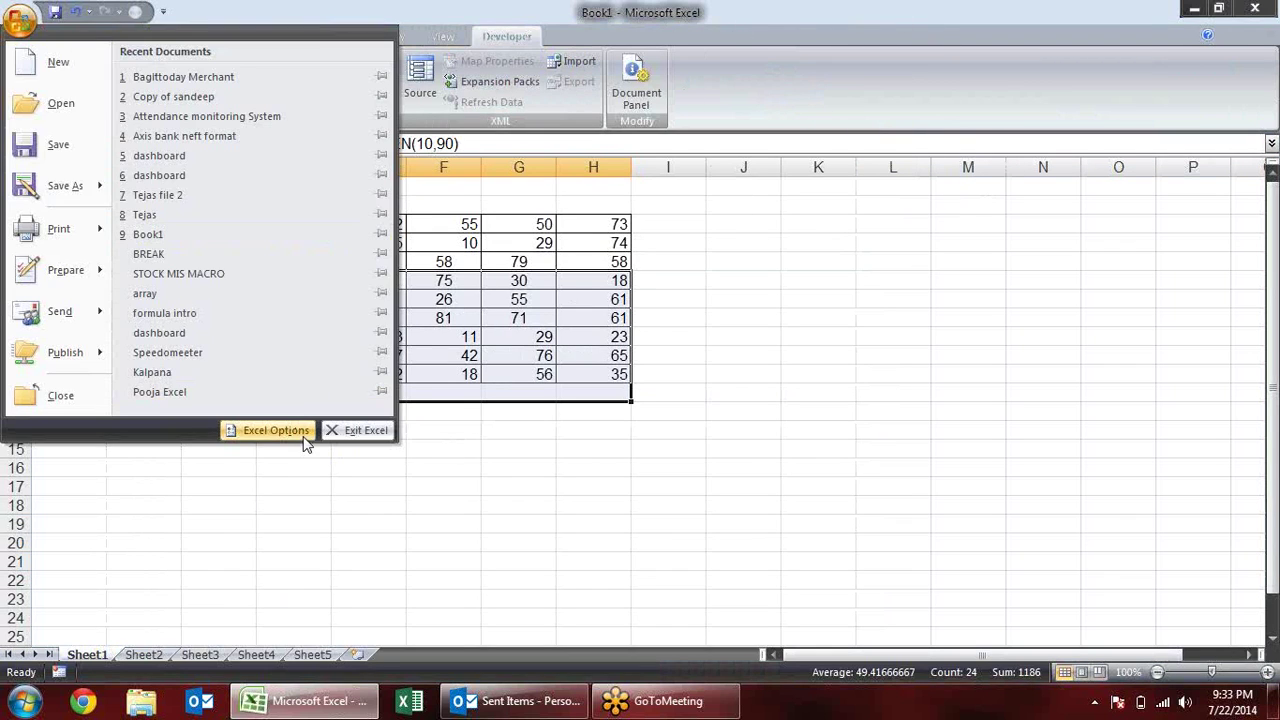
click(303, 420)
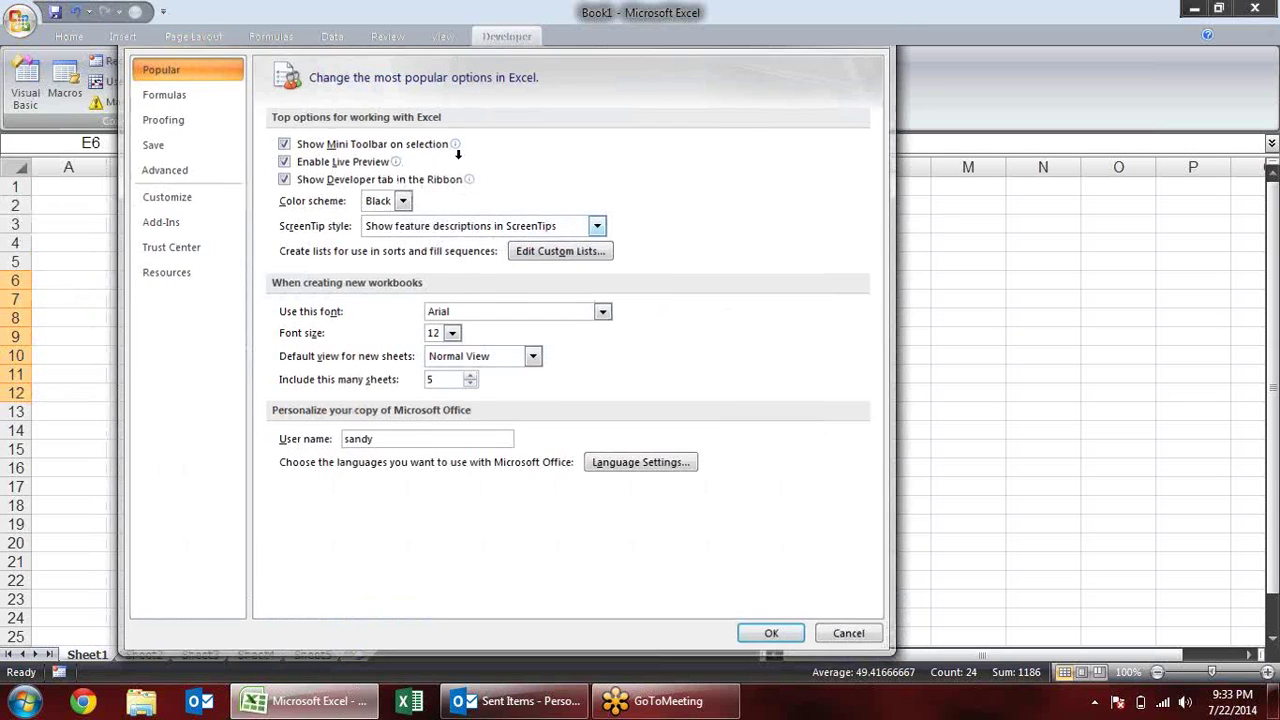
key(Escape)
click(69, 36)
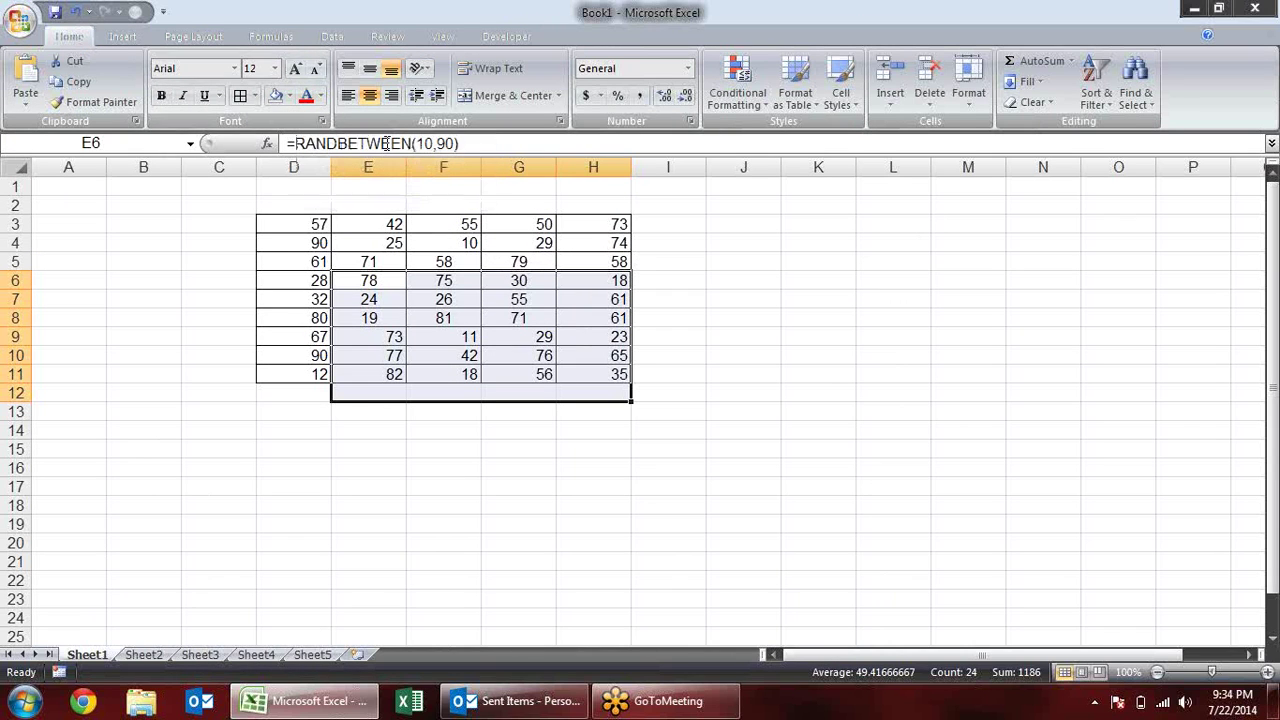
click(20, 20)
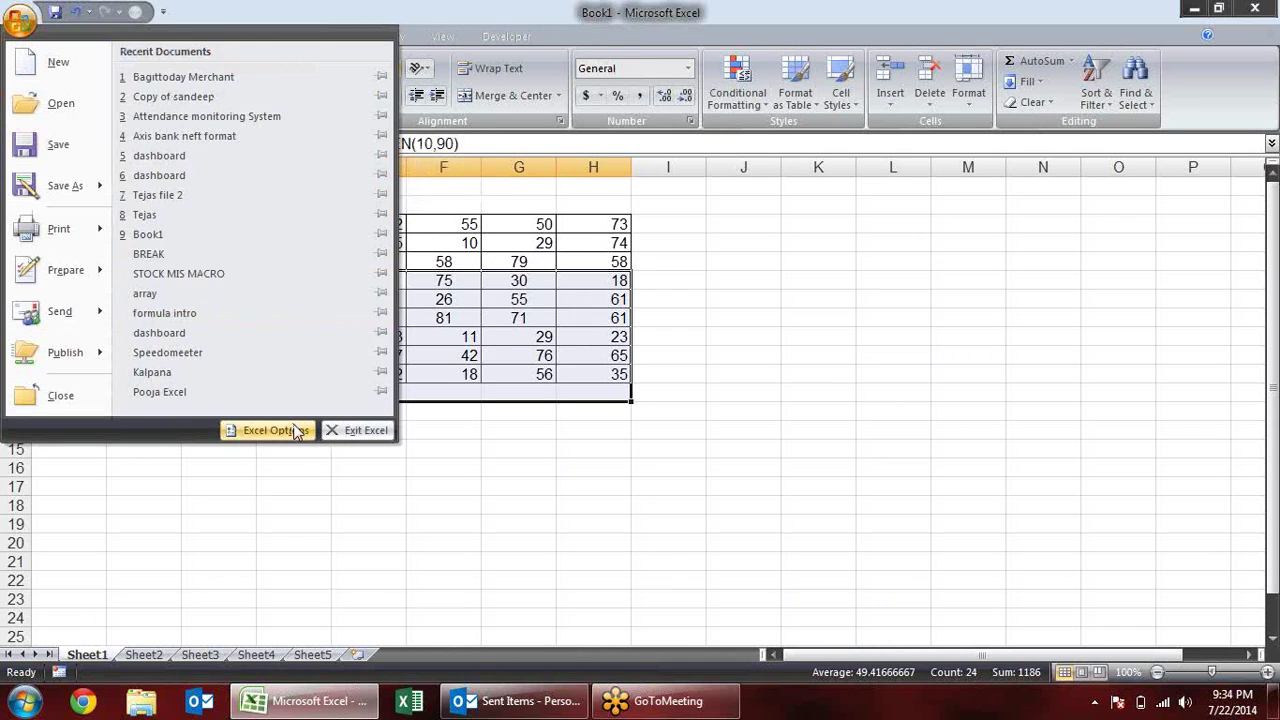
click(290, 430)
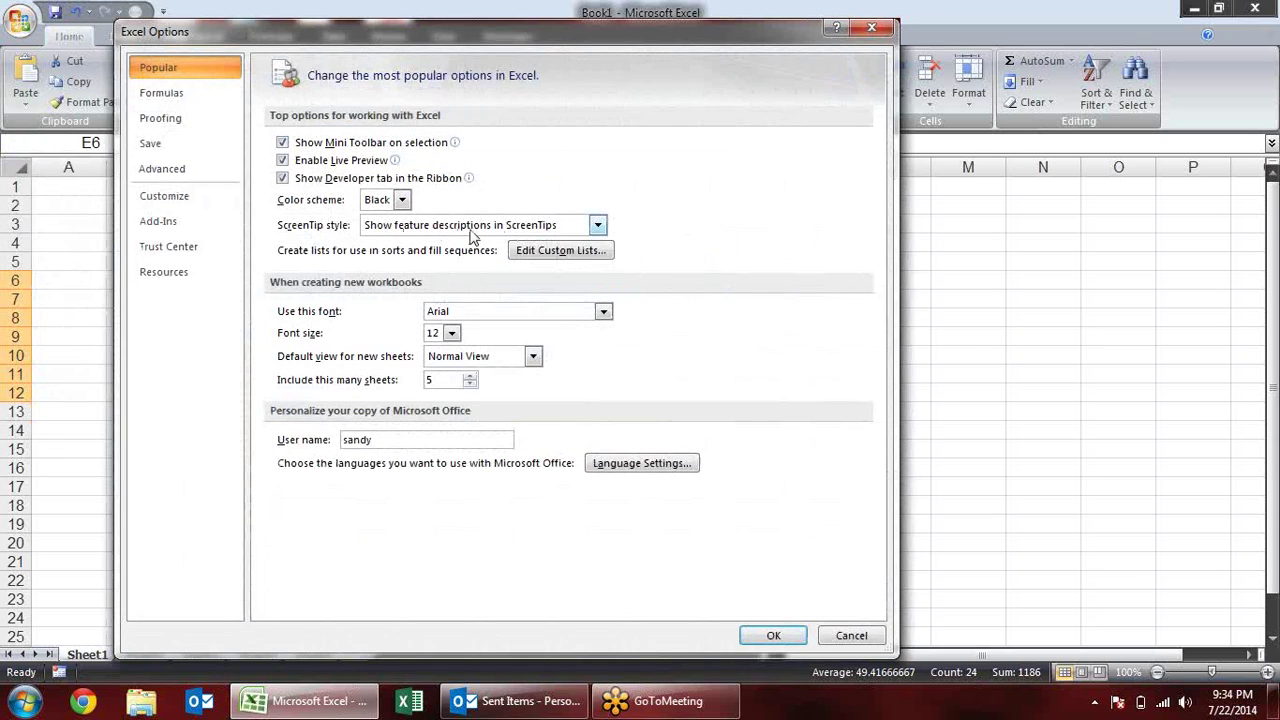
click(598, 228)
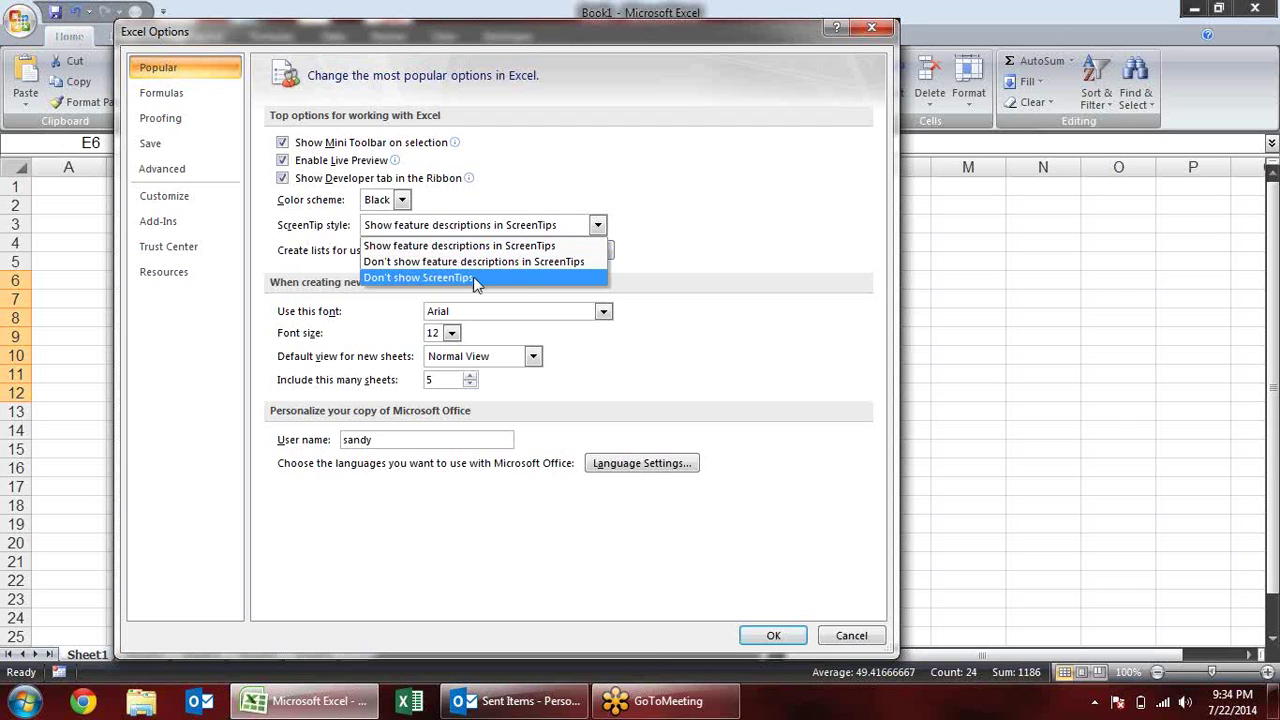
click(746, 207)
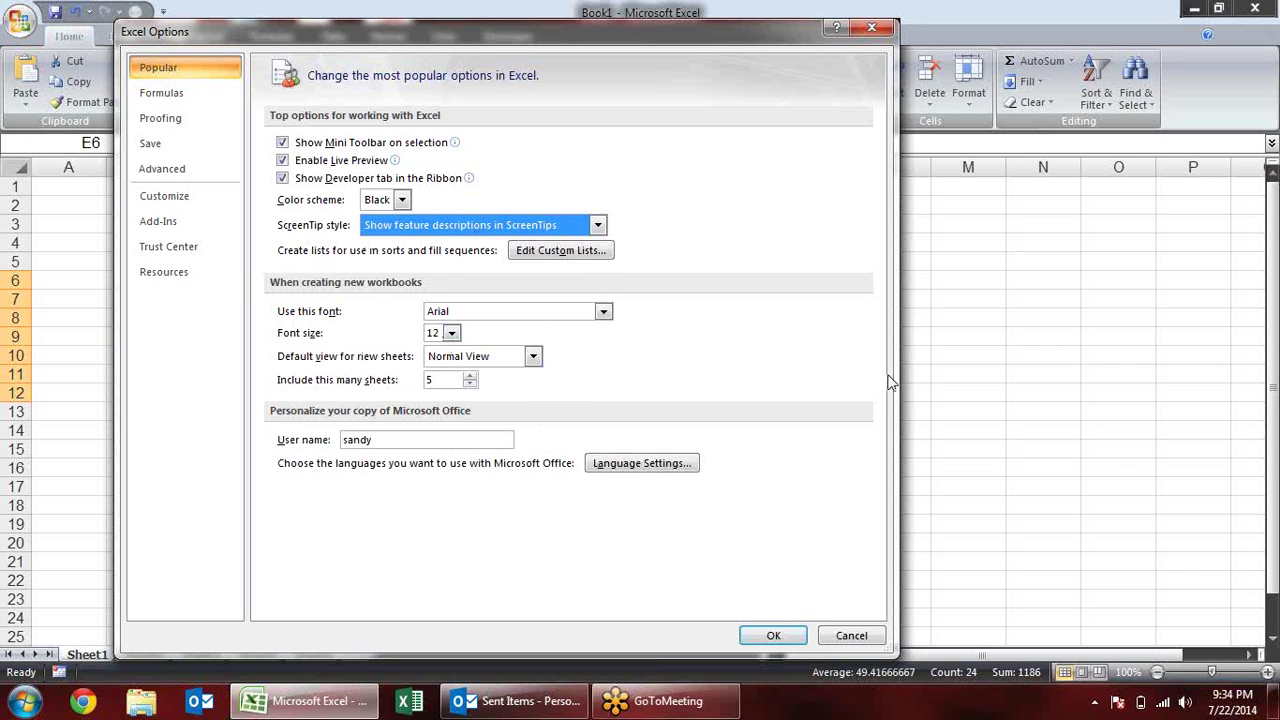
key(Escape)
click(783, 439)
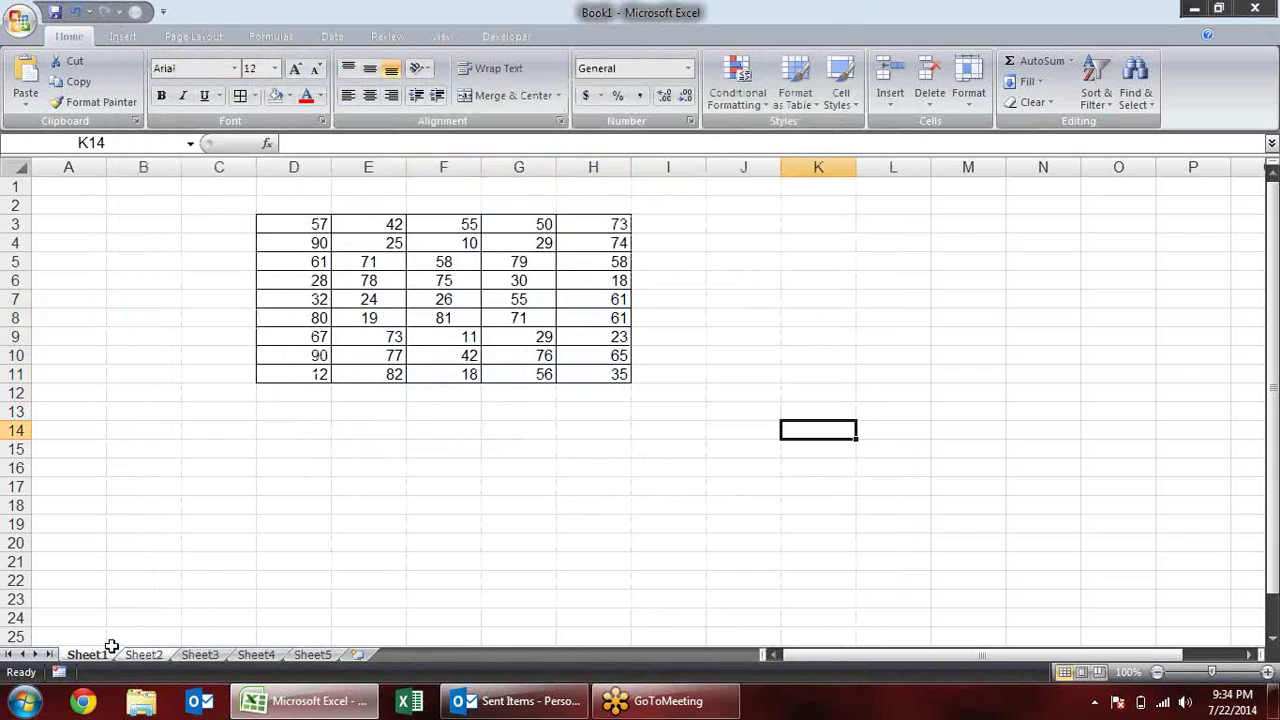
click(170, 656)
click(199, 655)
click(256, 655)
click(312, 655)
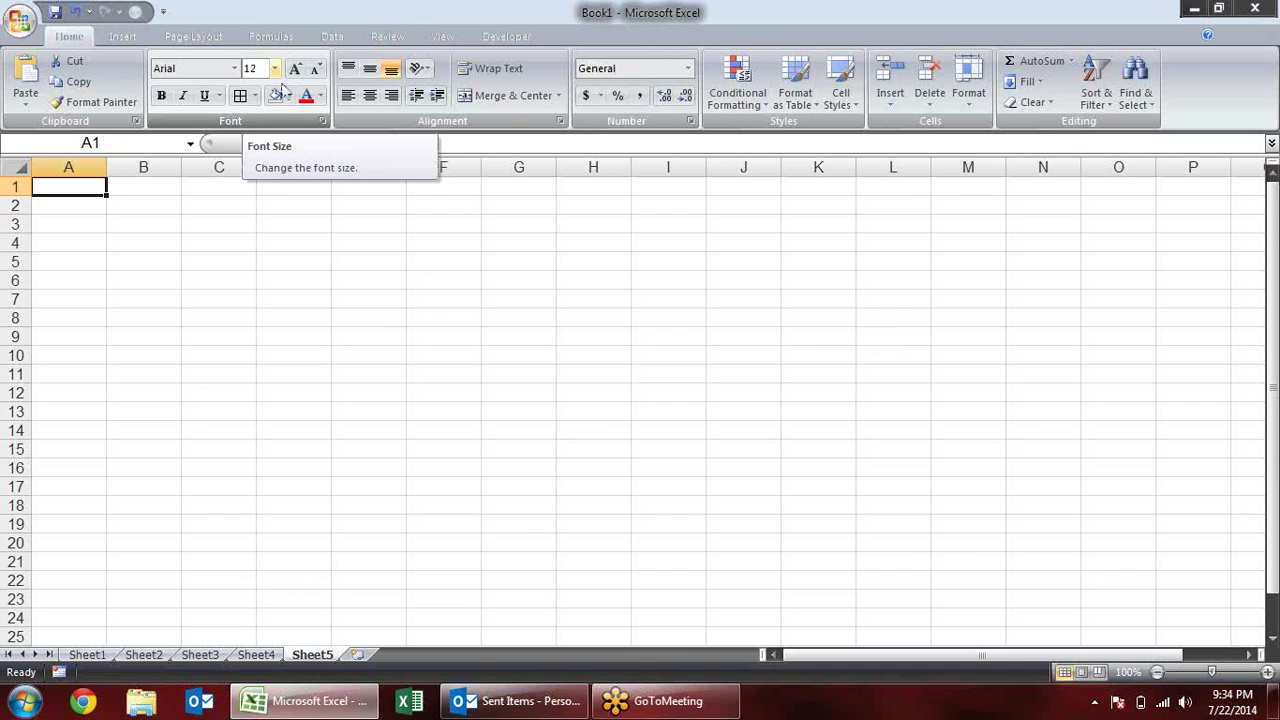
click(190, 655)
click(140, 655)
click(100, 655)
click(242, 240)
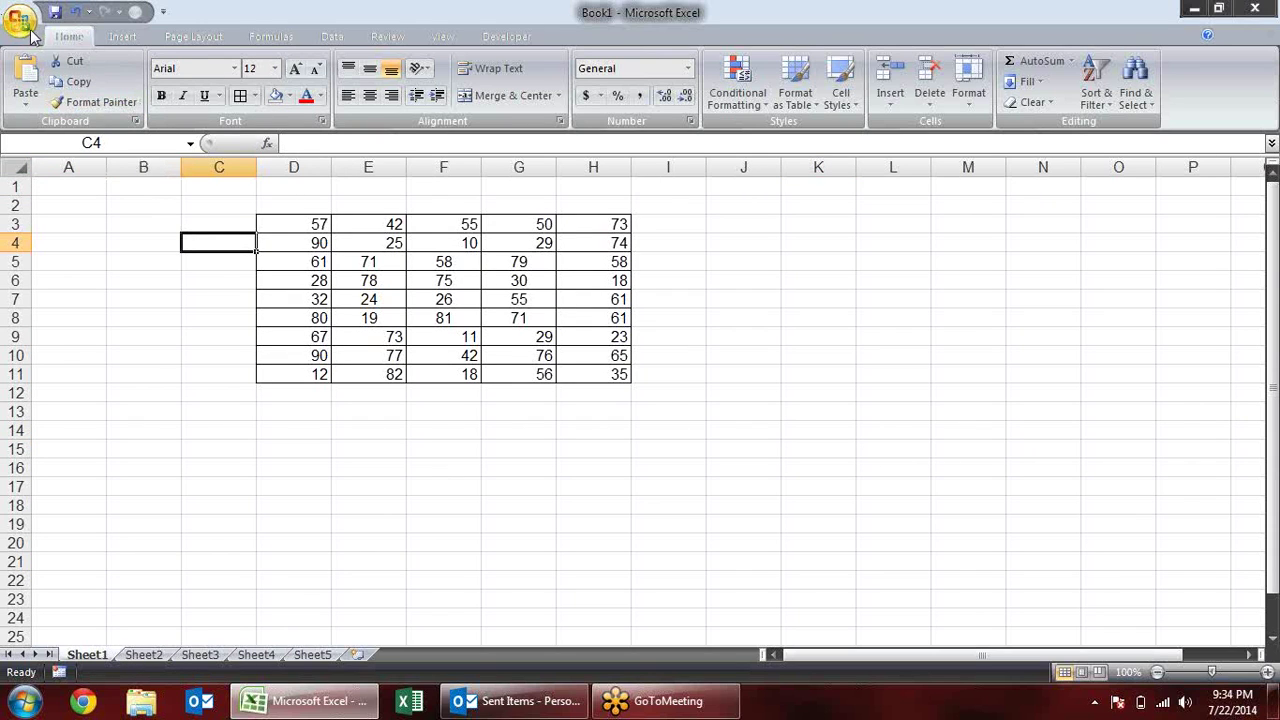
click(20, 22)
Step: Set new-workbook defaults to Arial, font size 12, Normal View and 6 sheets
click(270, 431)
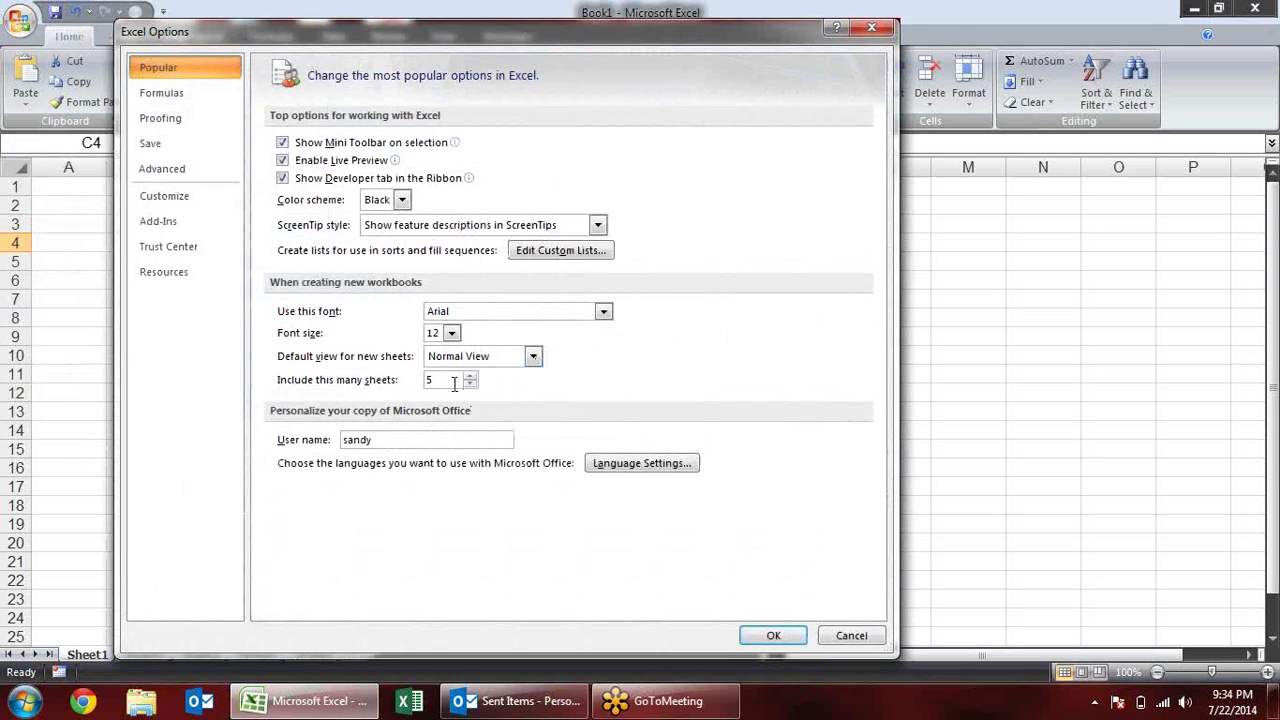
drag(454, 384, 425, 384)
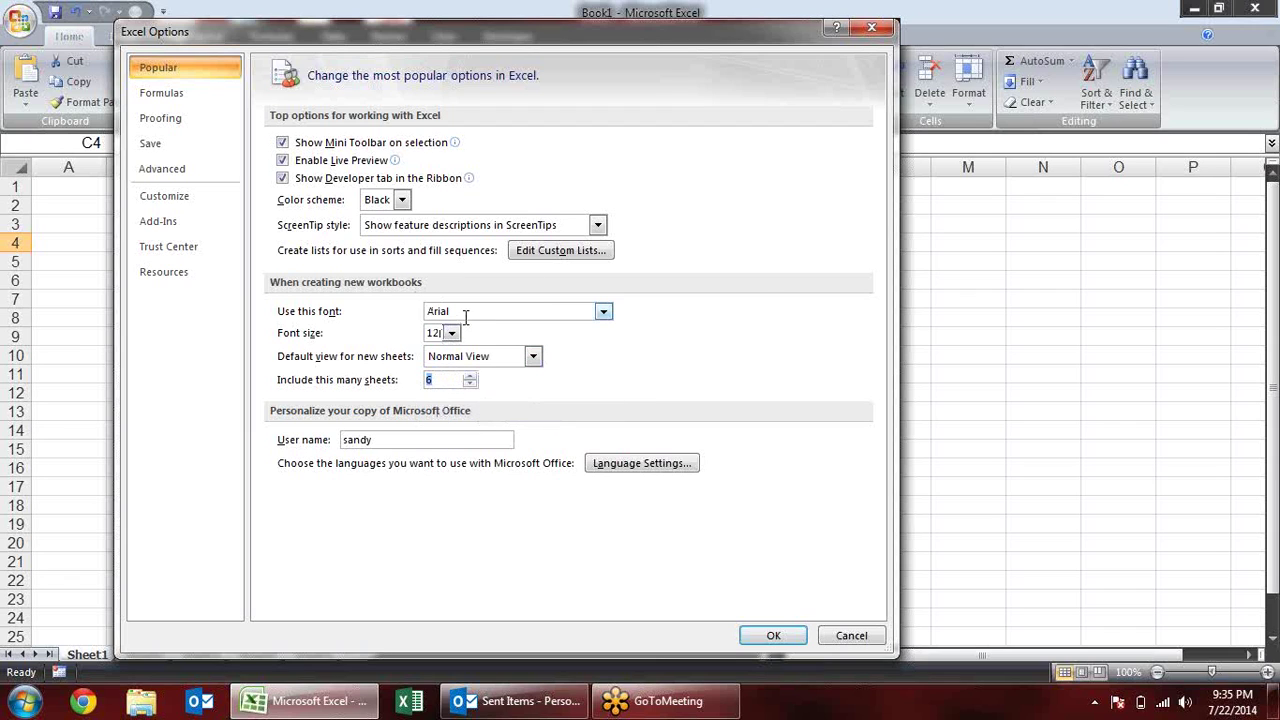
click(603, 311)
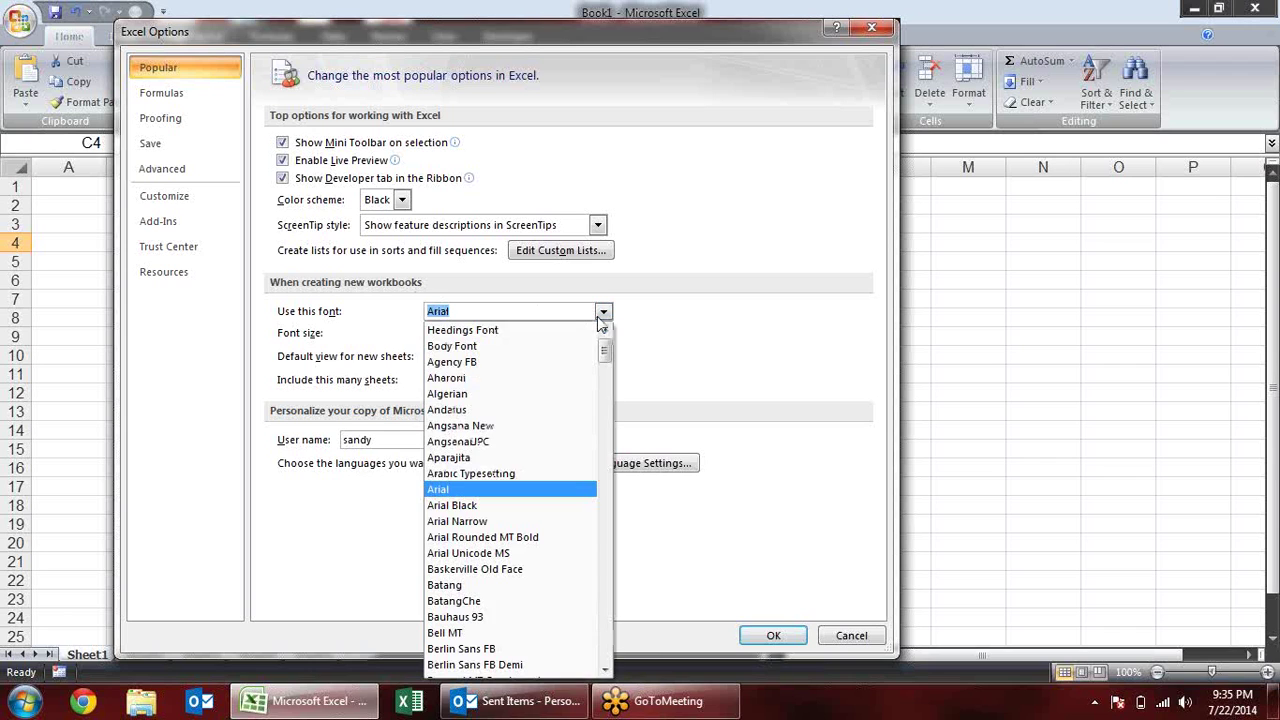
click(603, 311)
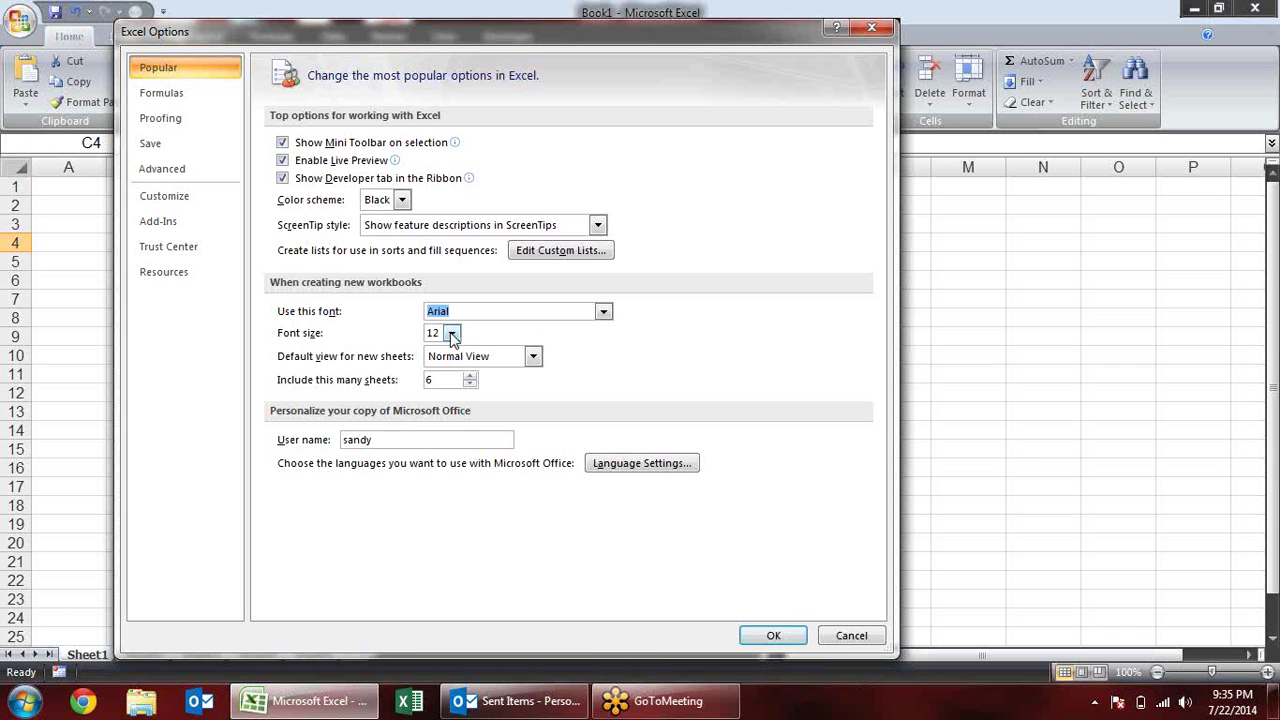
click(452, 336)
click(452, 336)
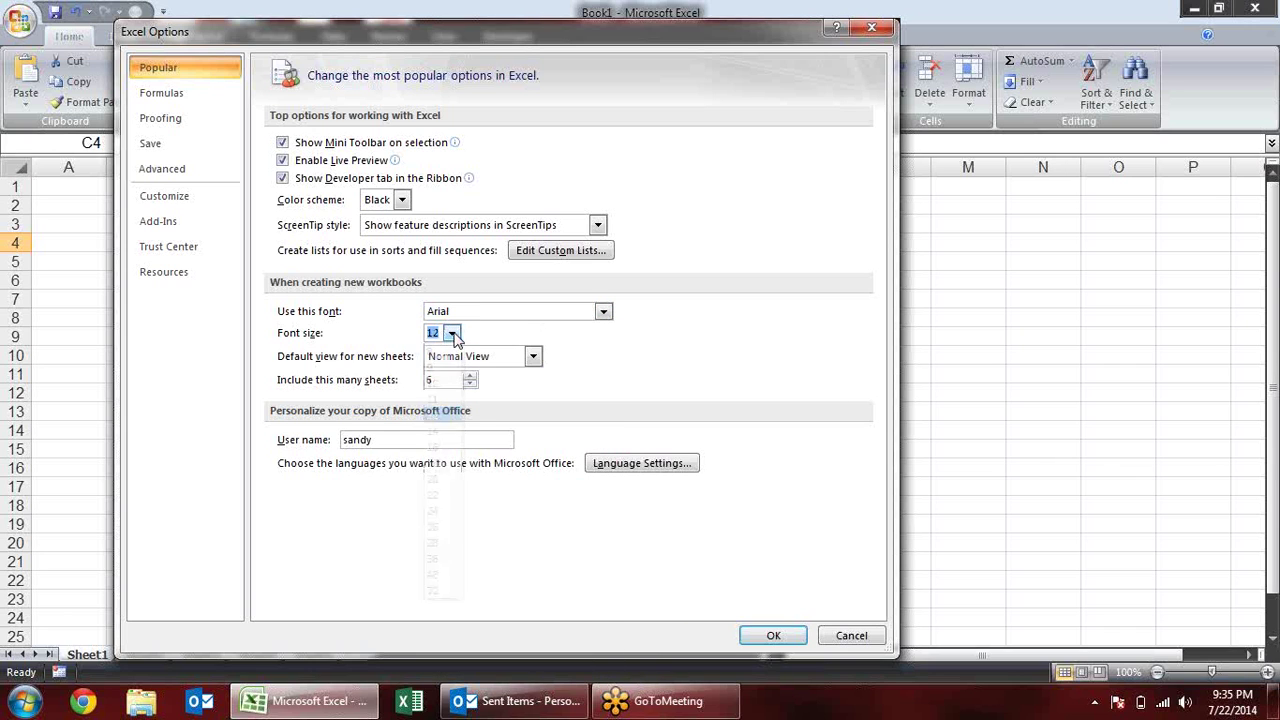
click(533, 357)
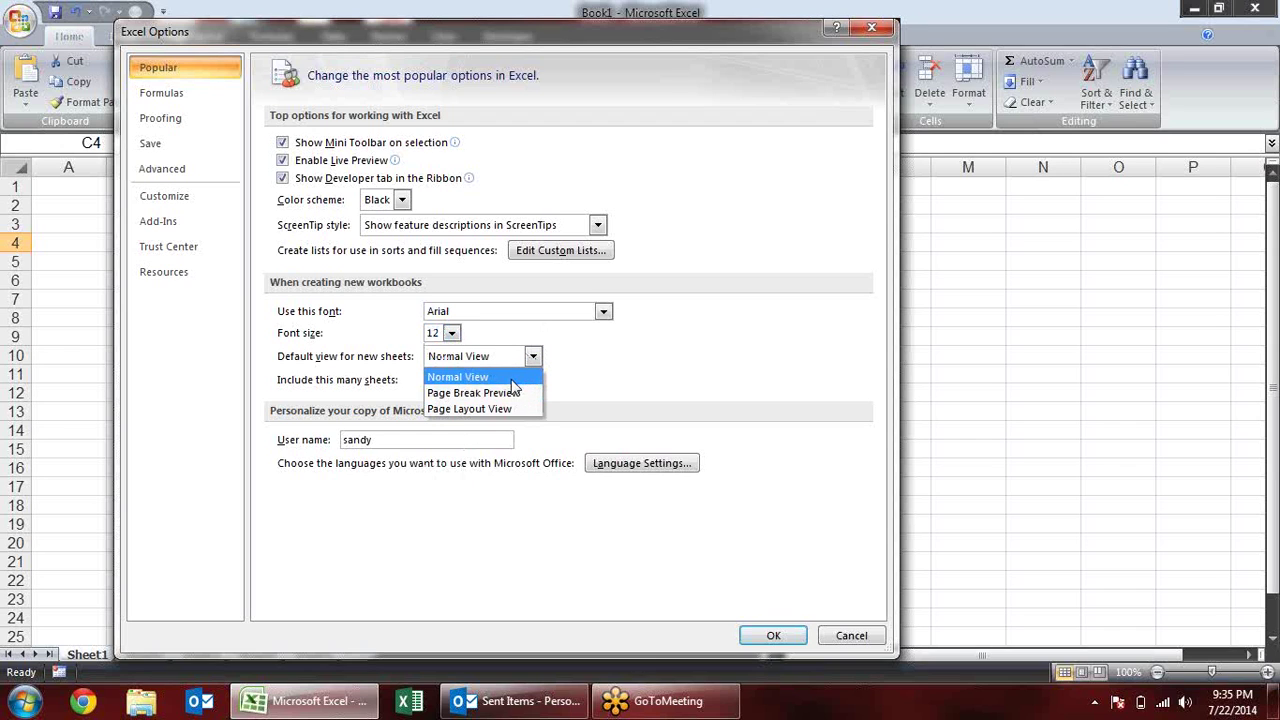
click(505, 363)
click(773, 635)
click(679, 491)
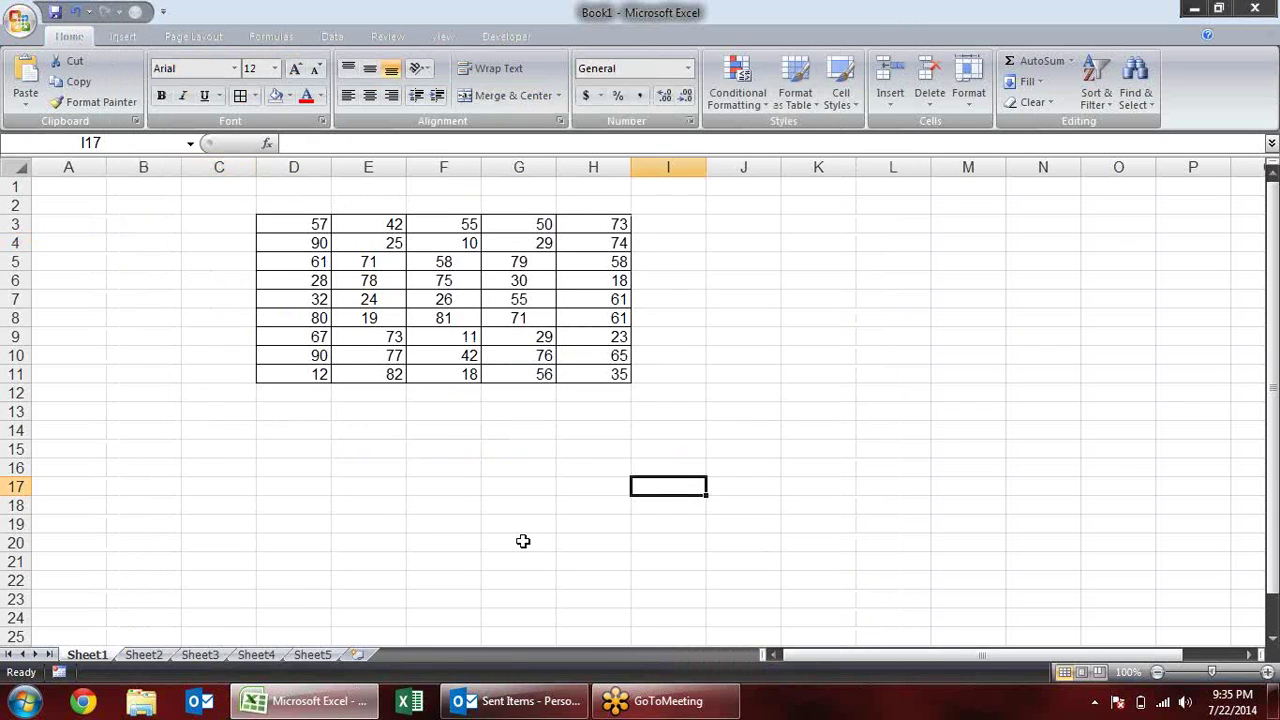
Step: Create a new workbook with Ctrl+N and check its sheets from Sheet6 back to Sheet1
key(ctrl+n)
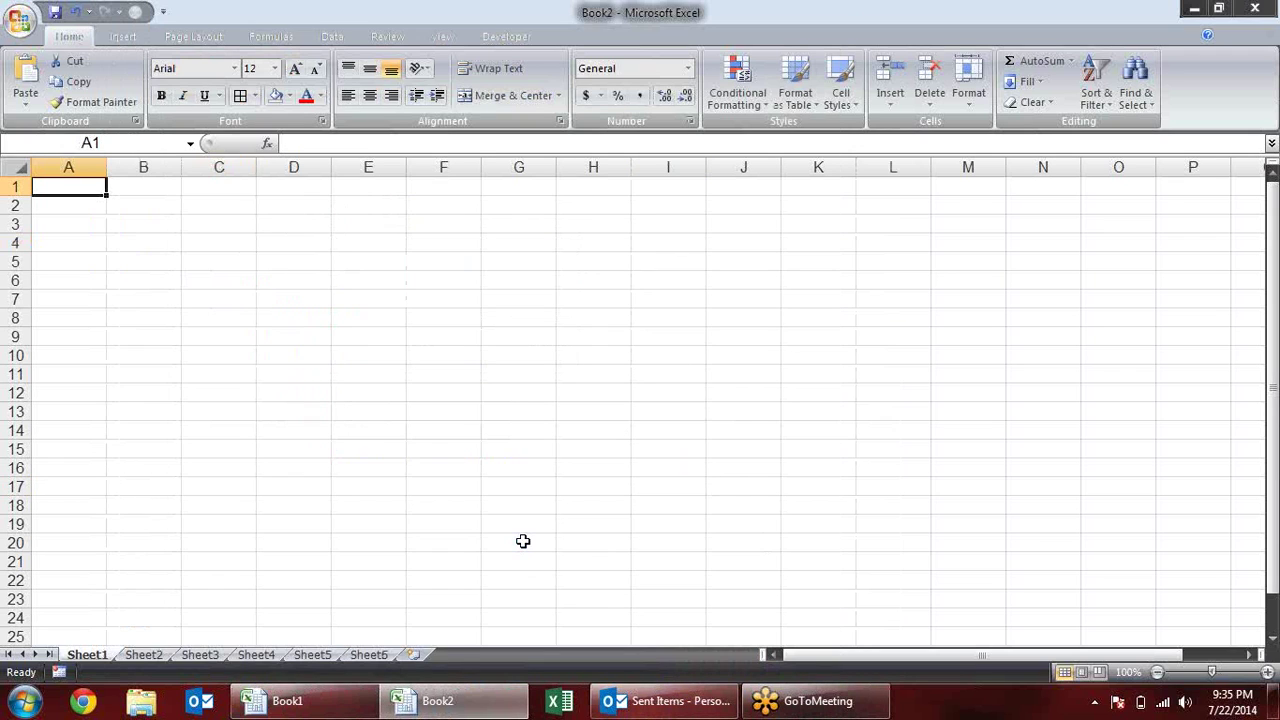
click(375, 656)
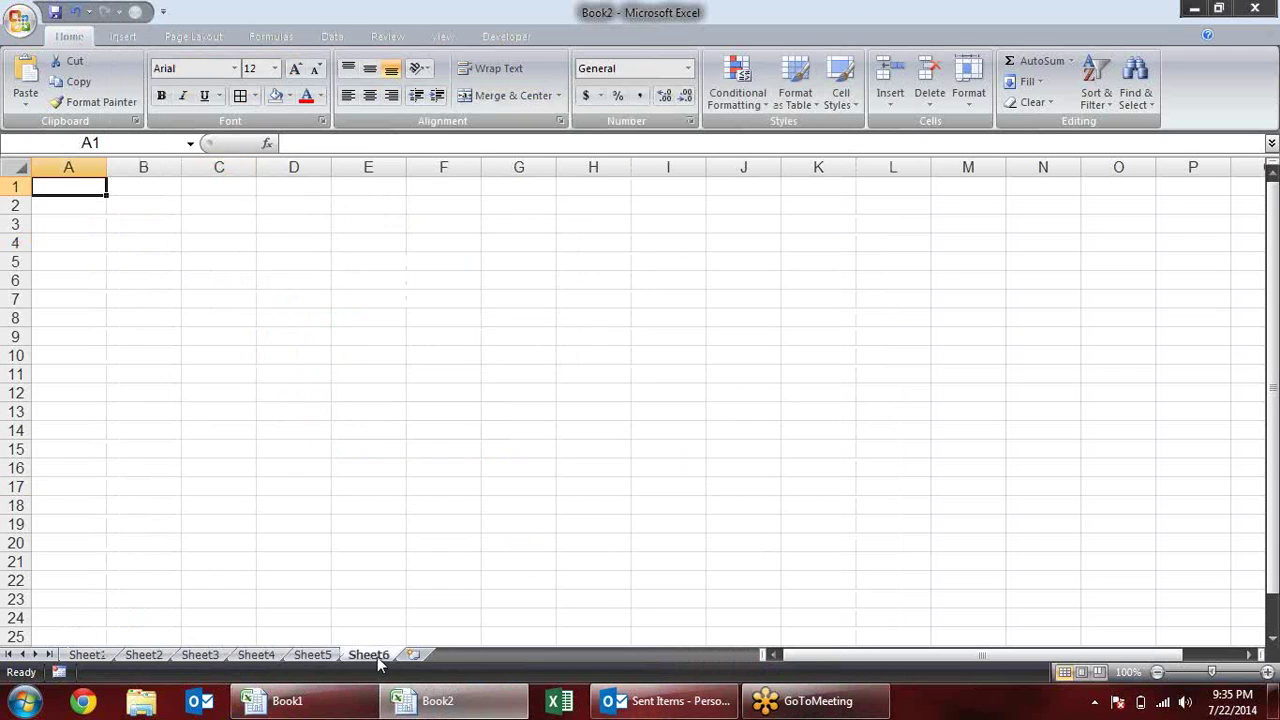
click(313, 655)
click(256, 655)
click(95, 656)
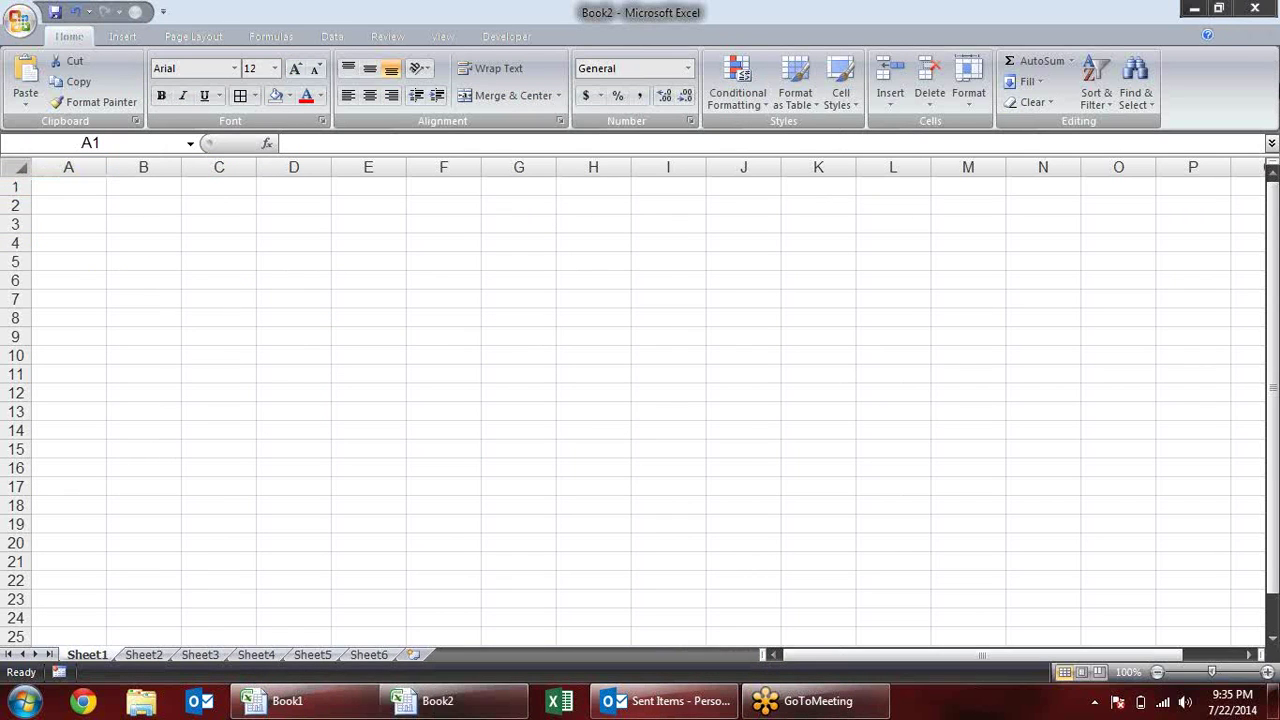
Step: Close Book2 and open then dismiss Excel Options back in Book1
click(1255, 8)
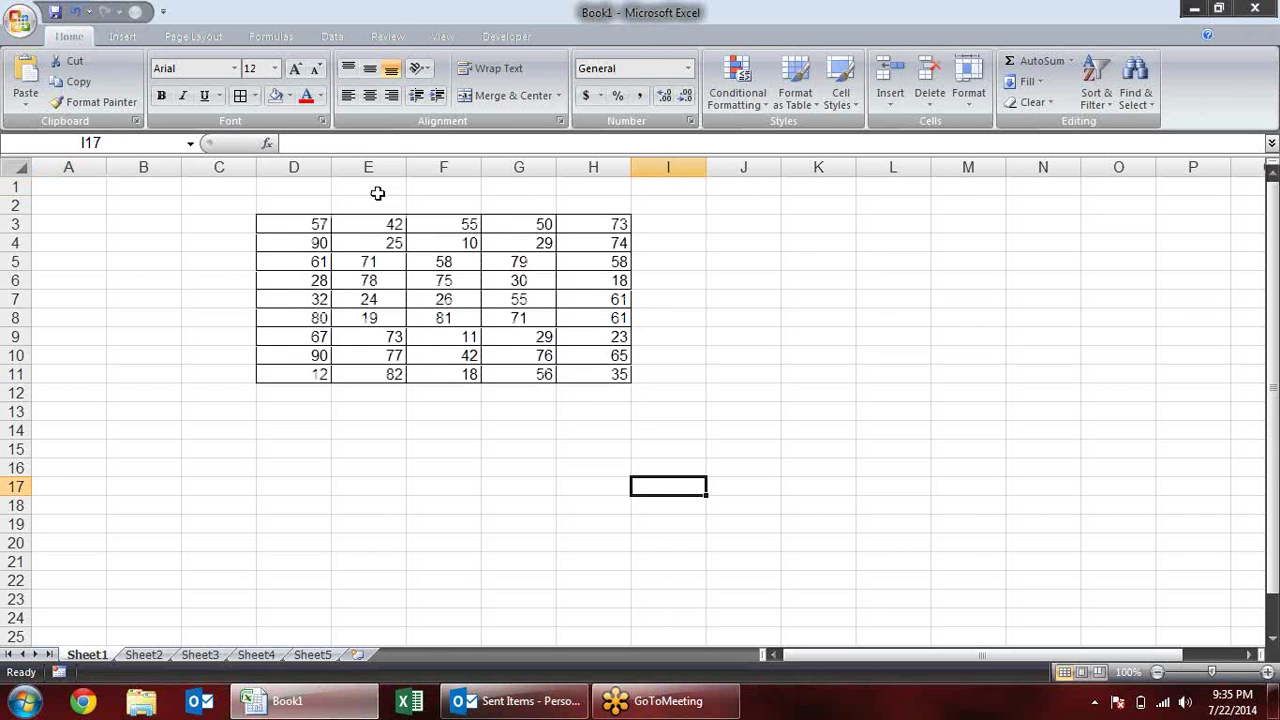
click(18, 16)
click(280, 430)
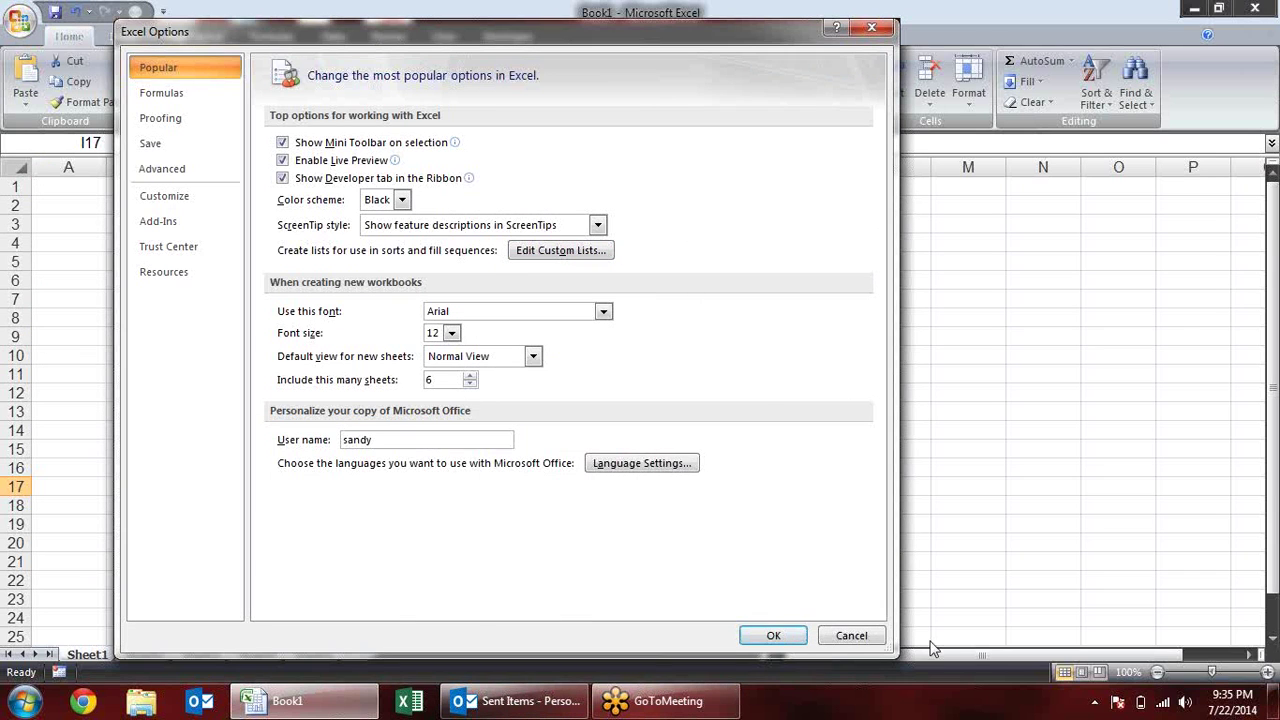
click(851, 636)
click(876, 344)
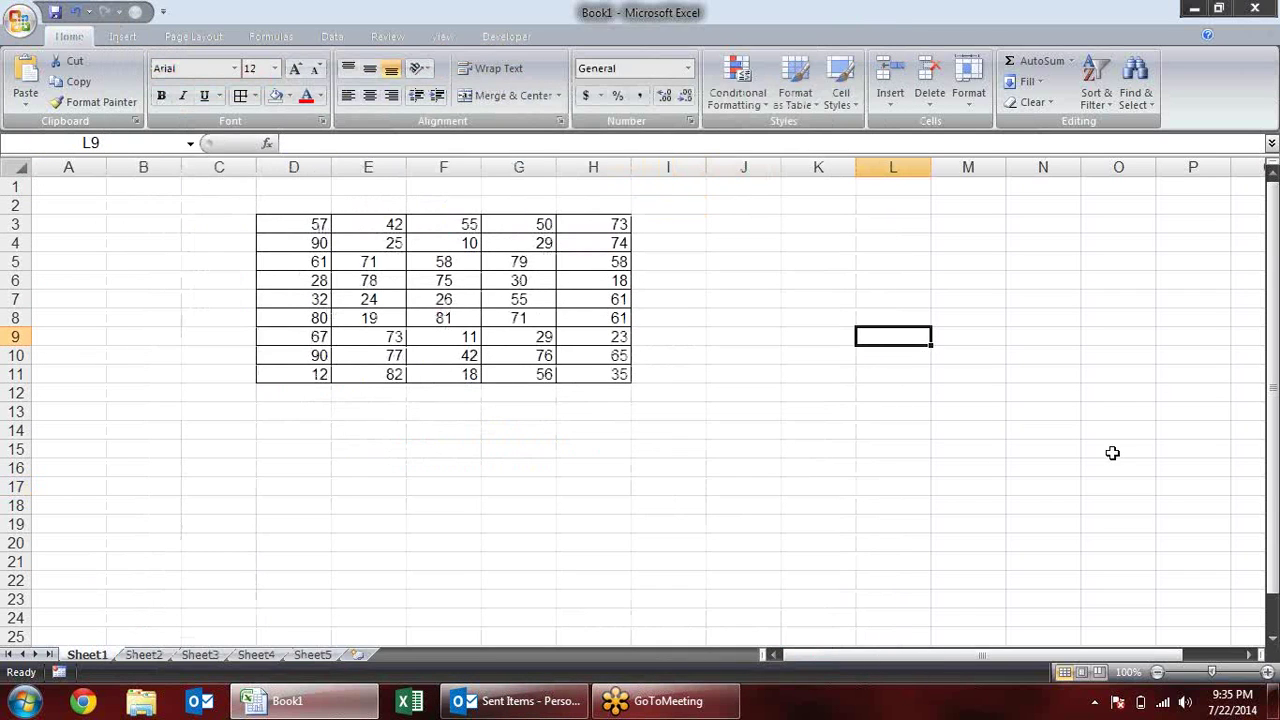
Step: Enter a first name in J3 and fill the repeating name series down to J13
click(709, 224)
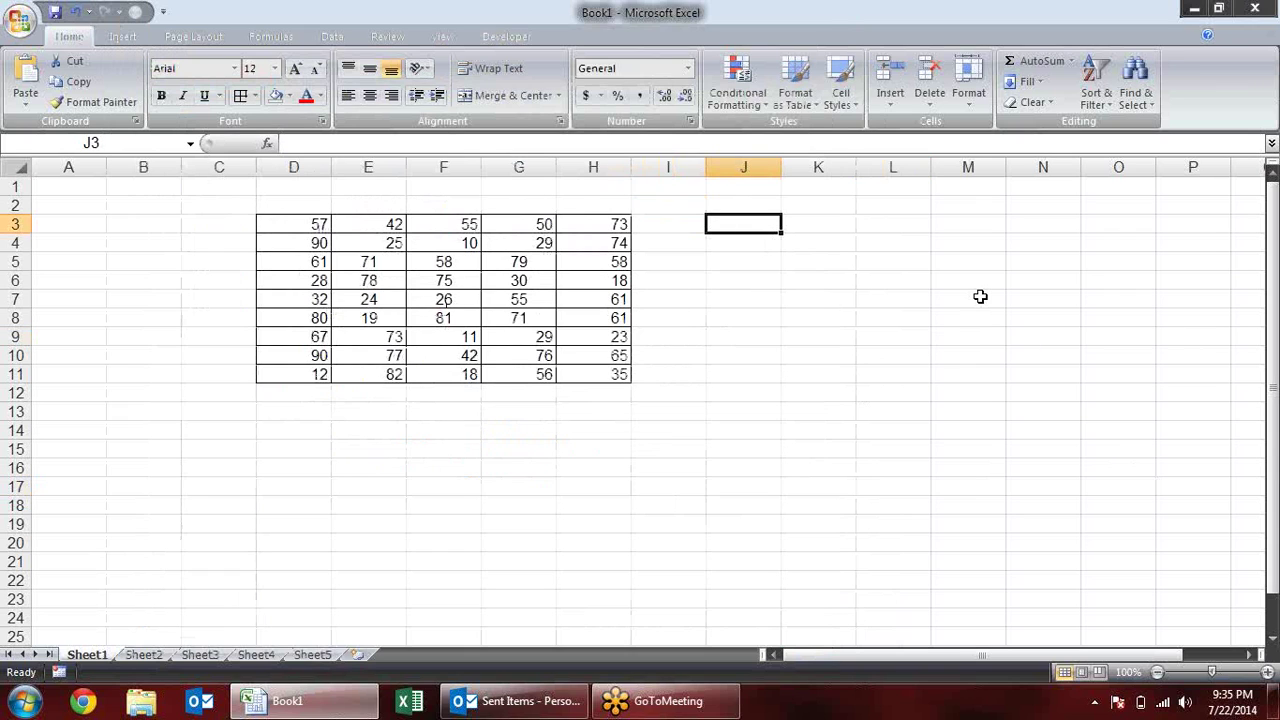
text(sandee)
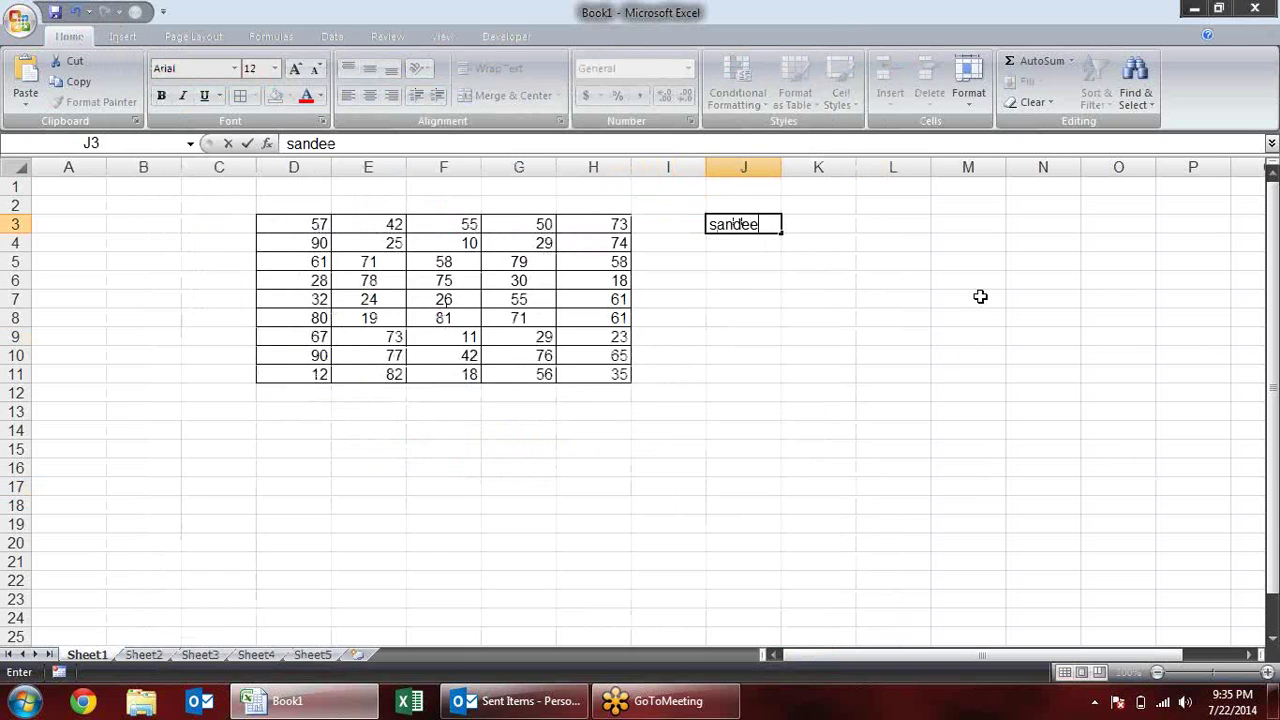
text(p)
key(Return)
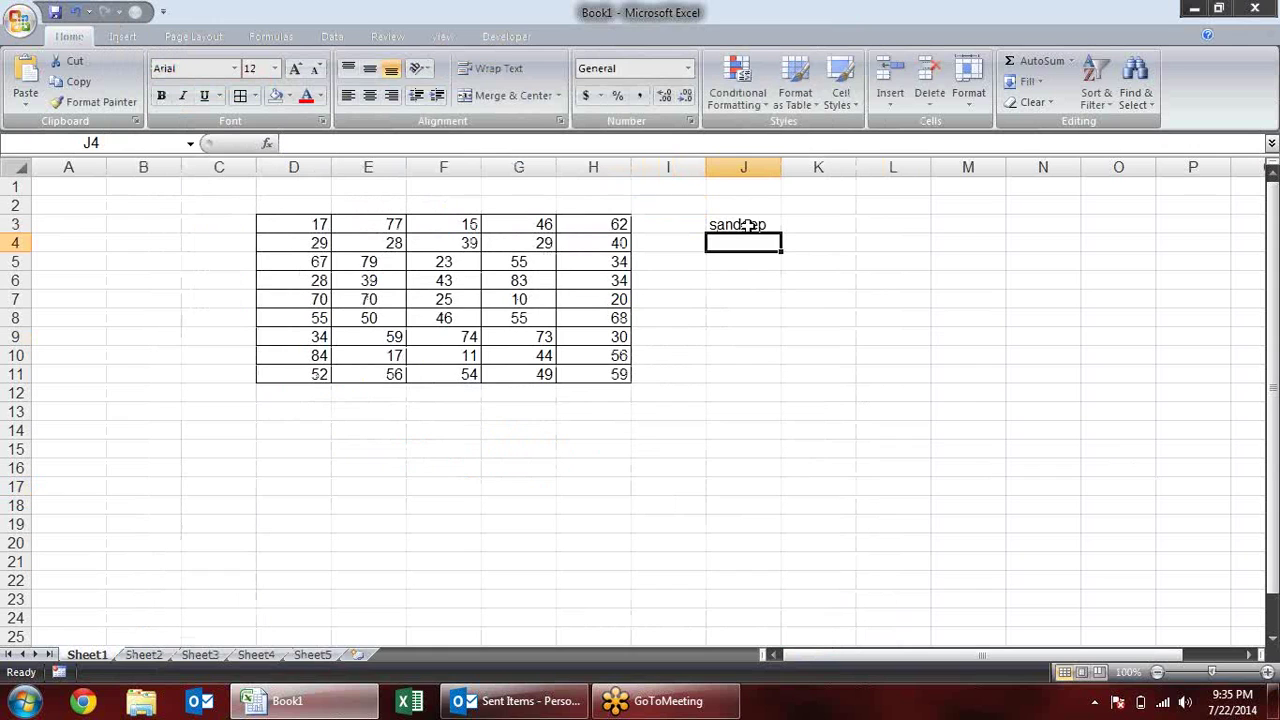
click(748, 224)
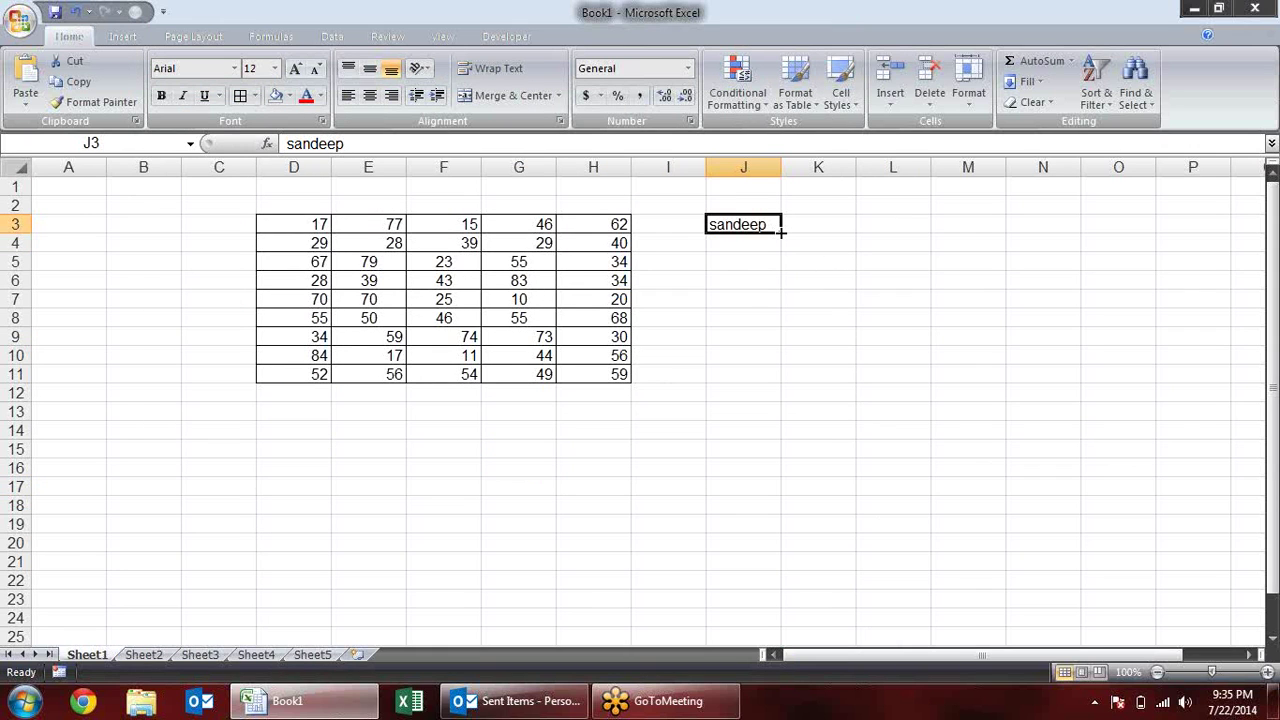
drag(781, 231, 783, 420)
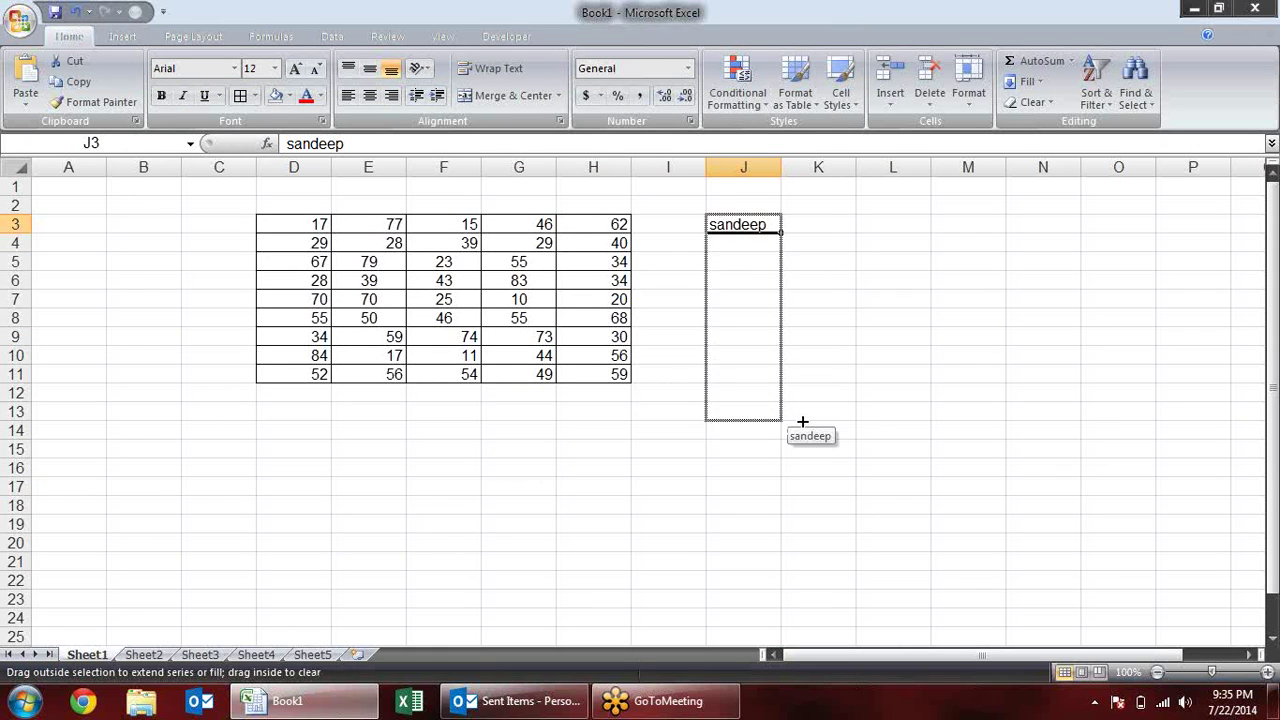
click(745, 222)
click(749, 246)
click(758, 265)
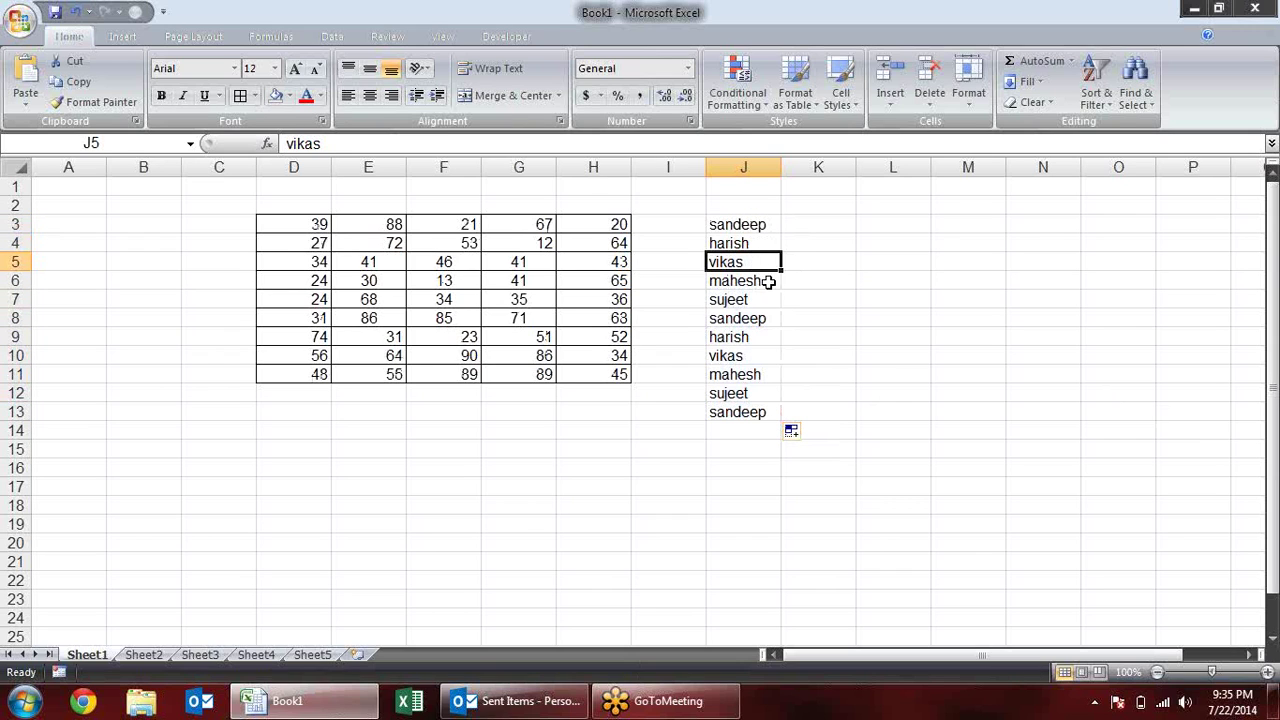
click(766, 280)
drag(766, 234, 775, 413)
Step: Enter jan in K3 and mon in L3, and fill both series down to row 13
click(802, 225)
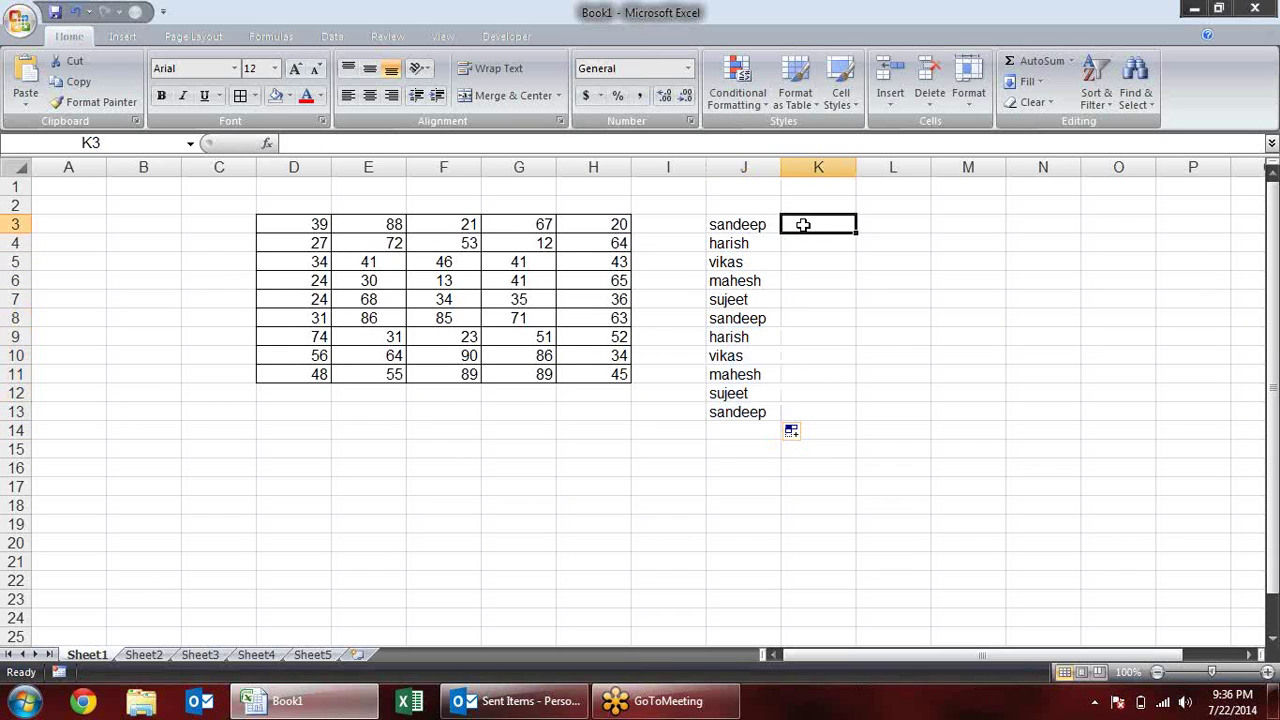
text(jan)
key(Return)
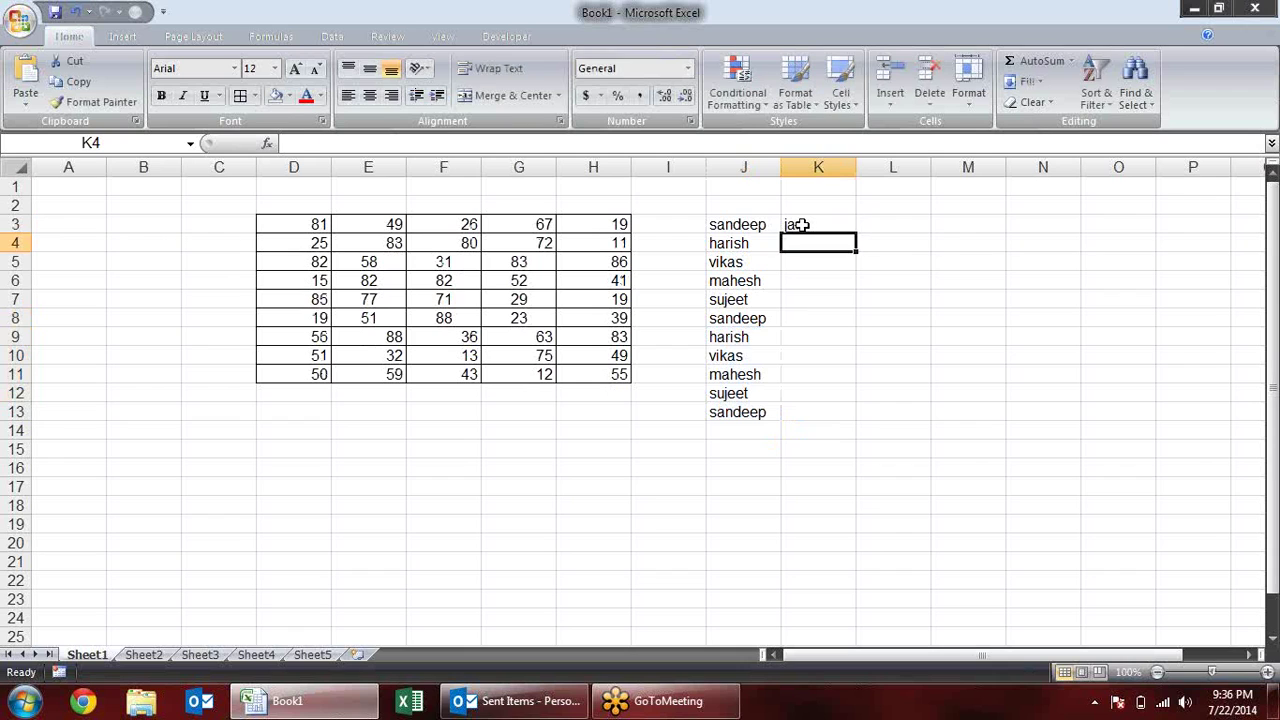
click(802, 225)
drag(855, 232, 870, 415)
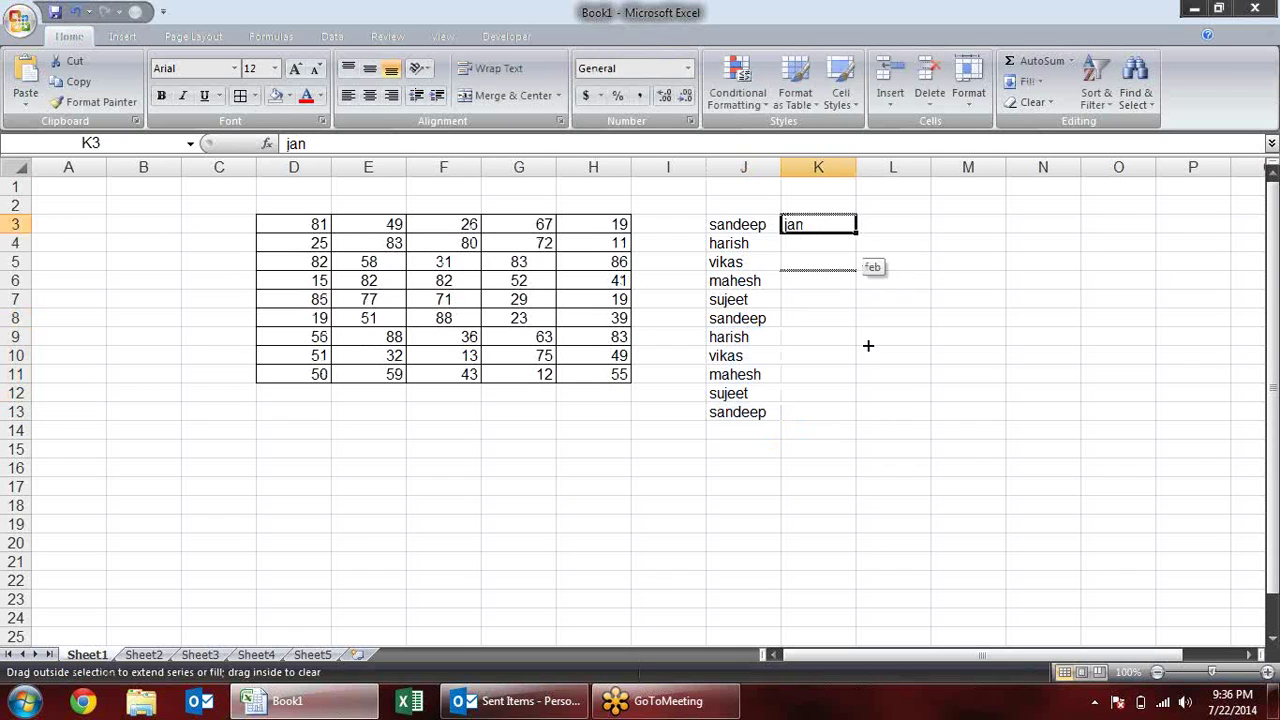
click(911, 221)
text(mon)
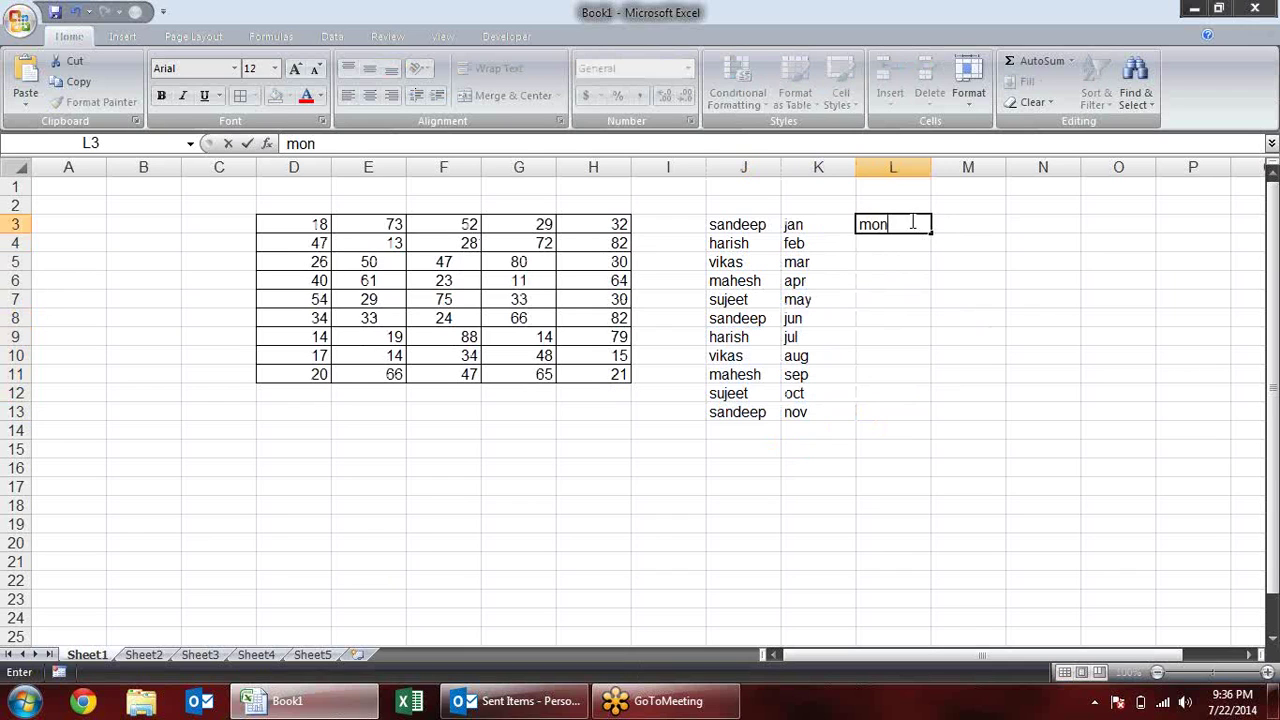
key(Return)
click(911, 221)
drag(930, 232, 943, 430)
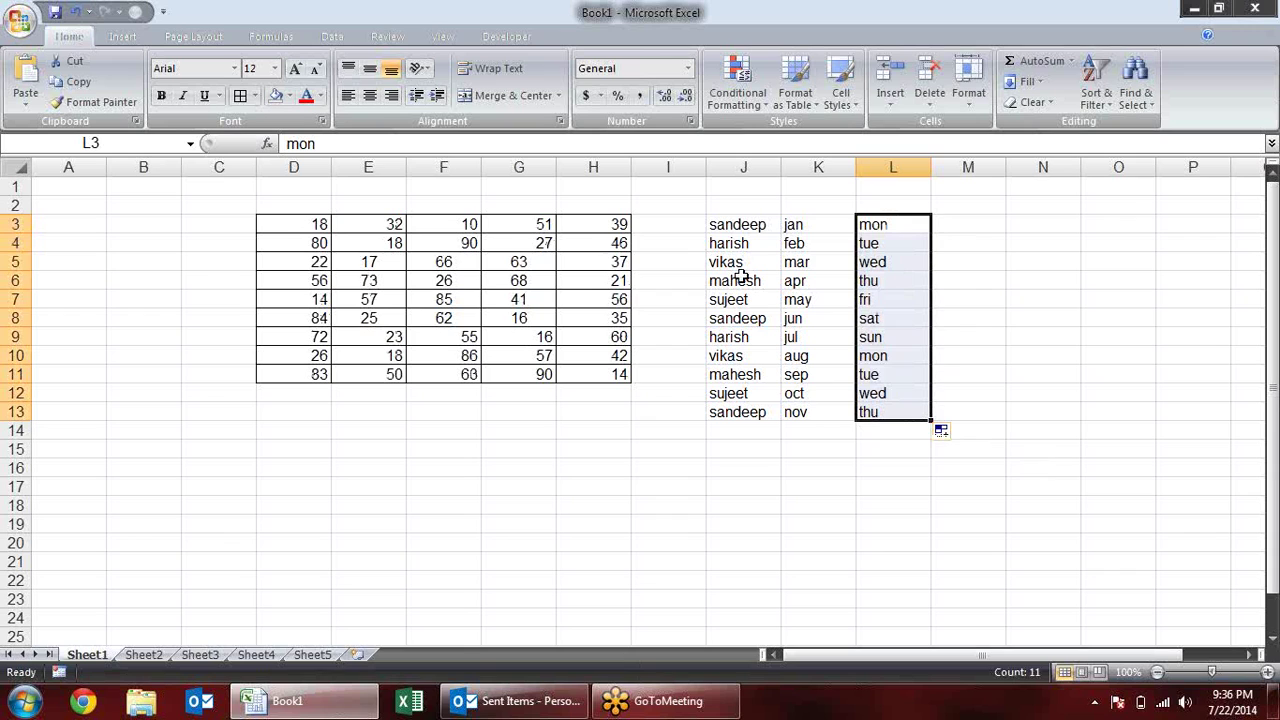
mouse_move(805, 220)
mouse_down()
mouse_move(885, 285)
mouse_move(901, 415)
mouse_up()
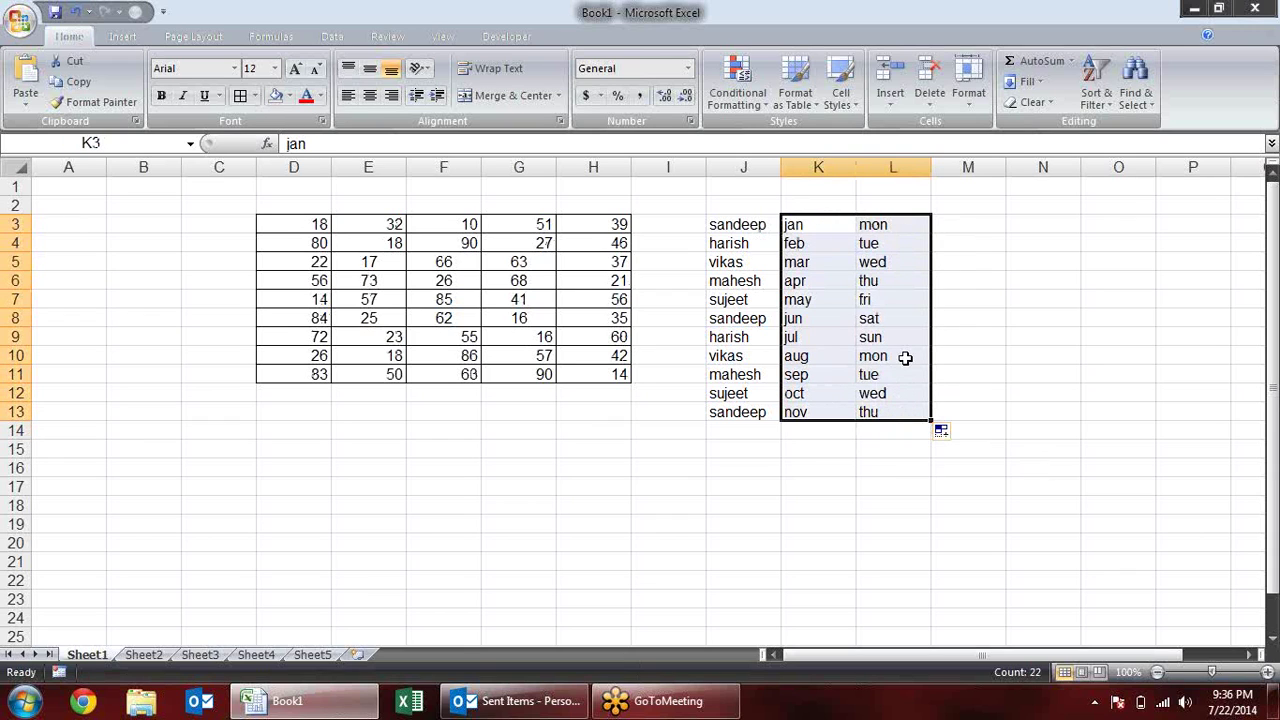
Step: Open Edit Custom Lists and browse the built-in weekday, month and name lists
click(20, 20)
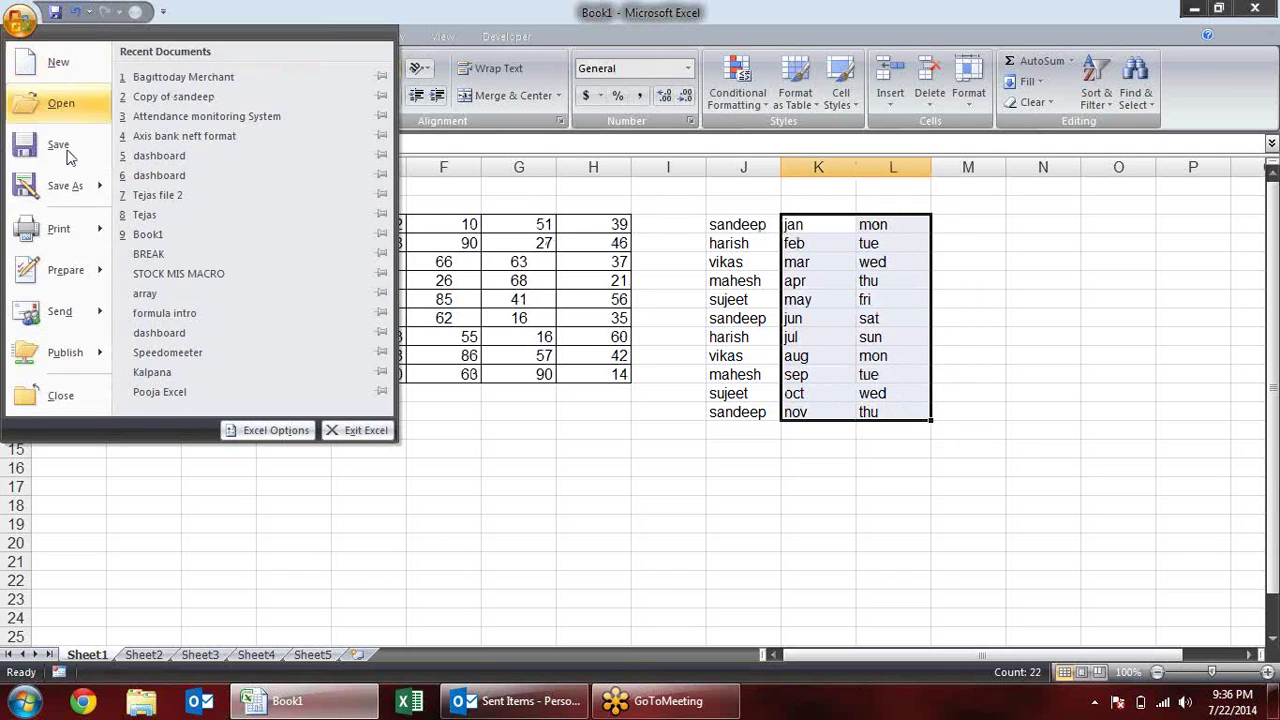
click(266, 431)
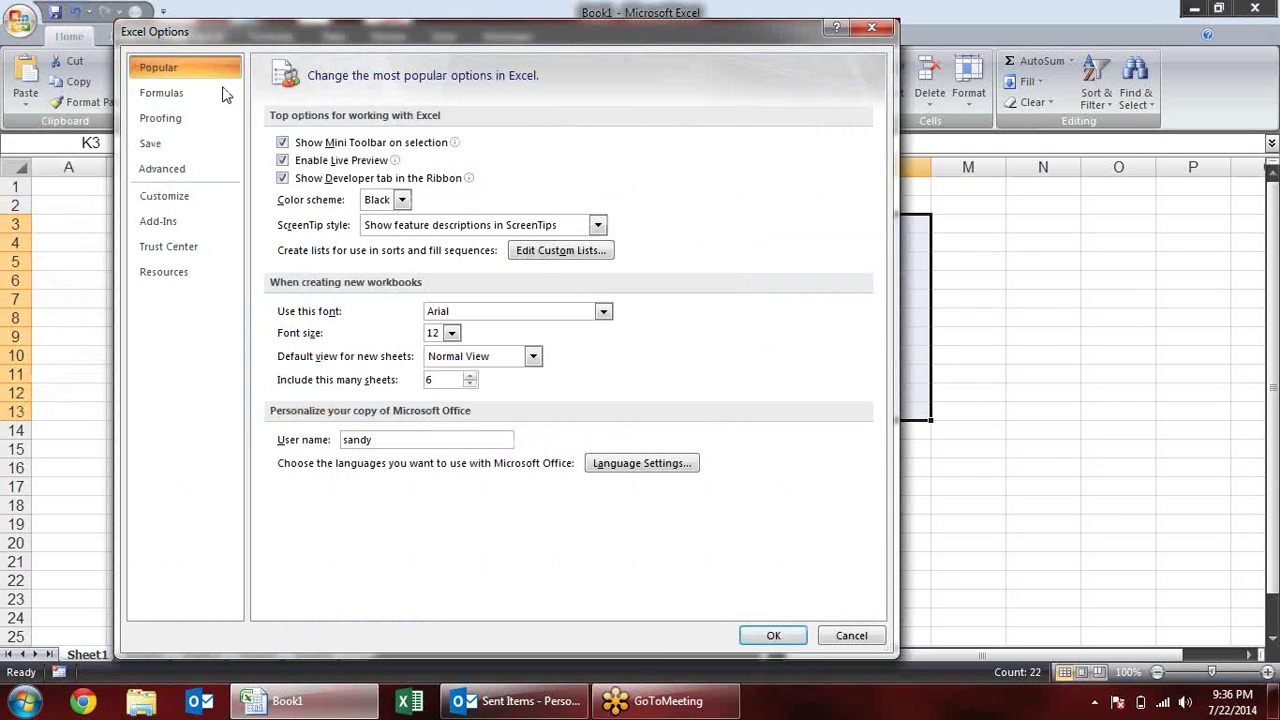
click(557, 252)
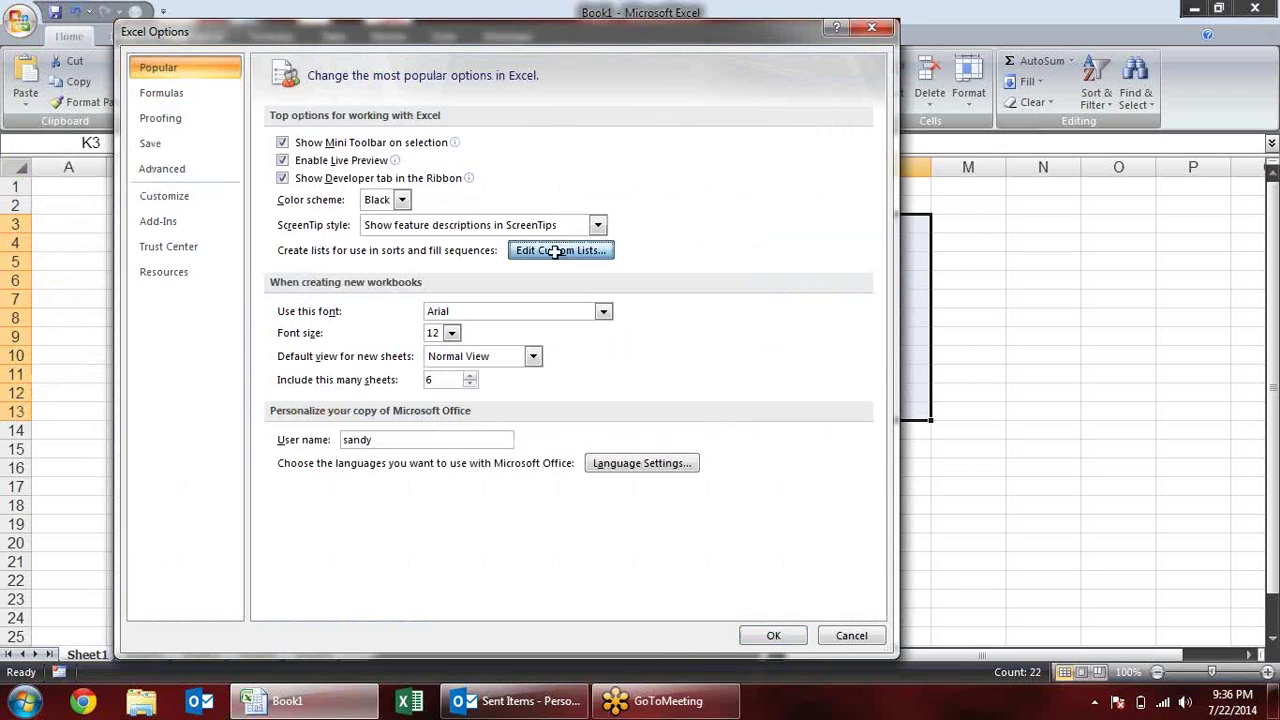
drag(503, 155, 478, 161)
click(445, 231)
click(446, 244)
click(452, 257)
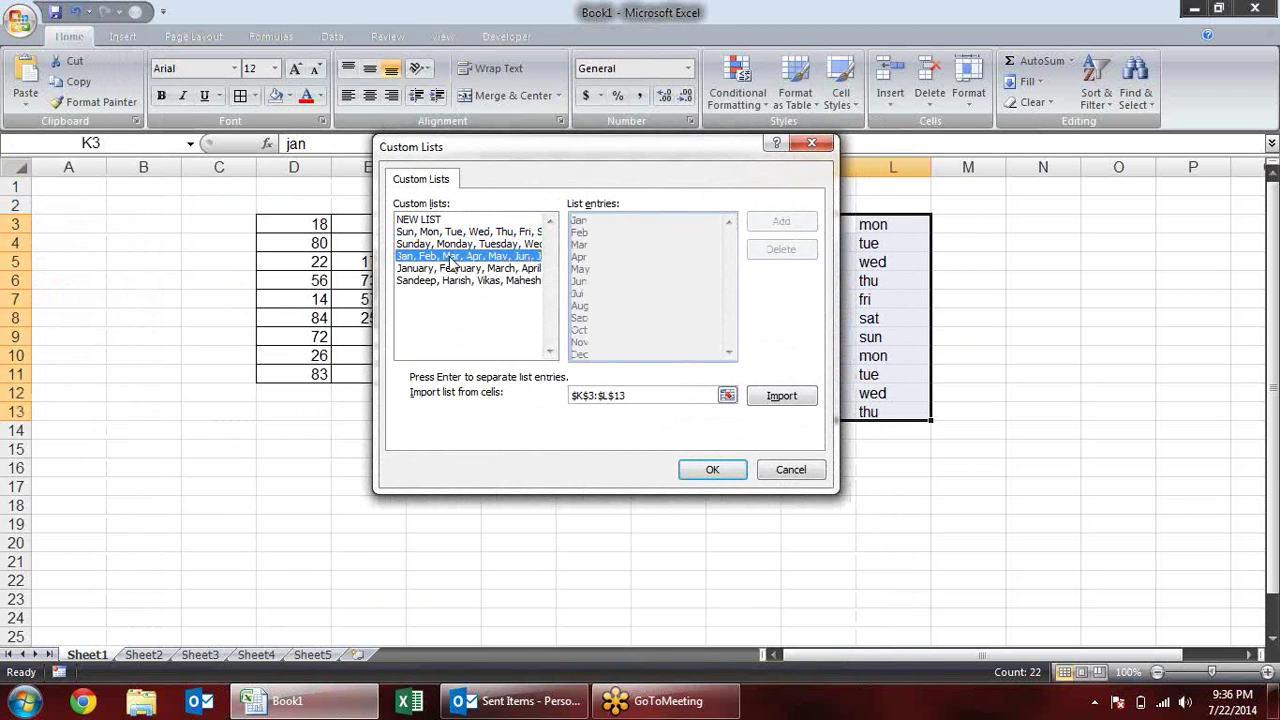
click(449, 233)
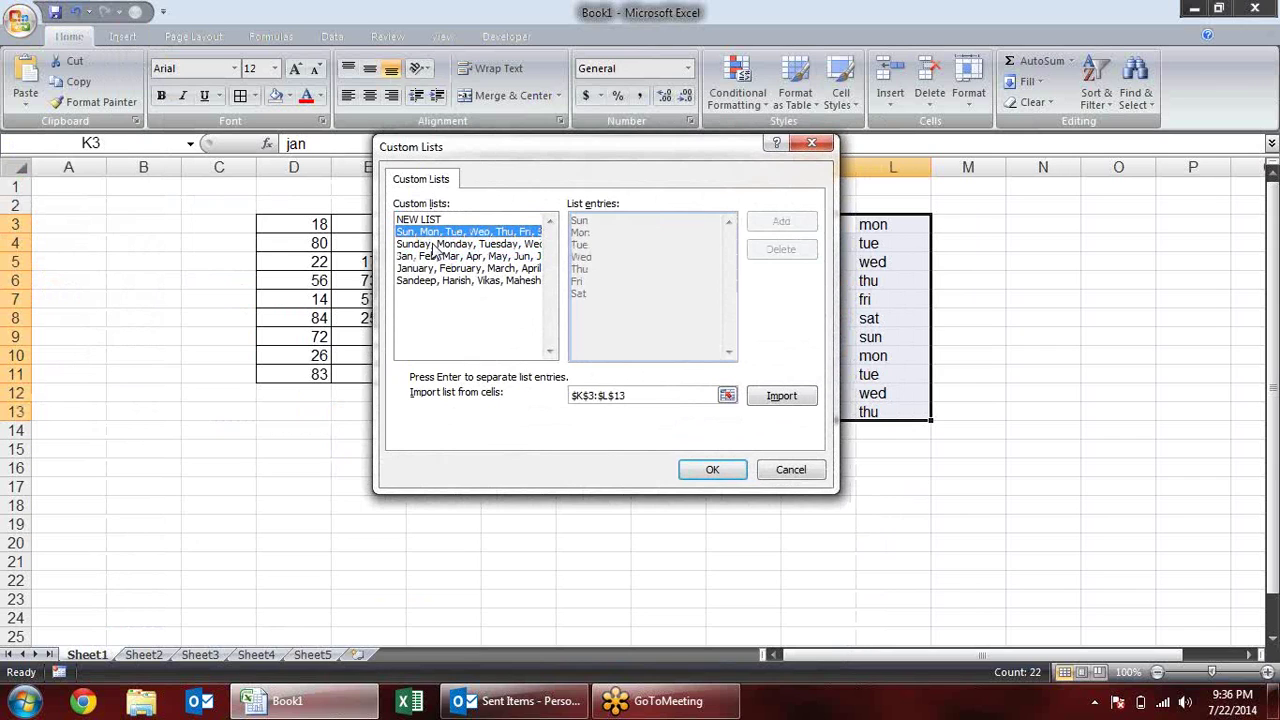
click(418, 246)
click(429, 258)
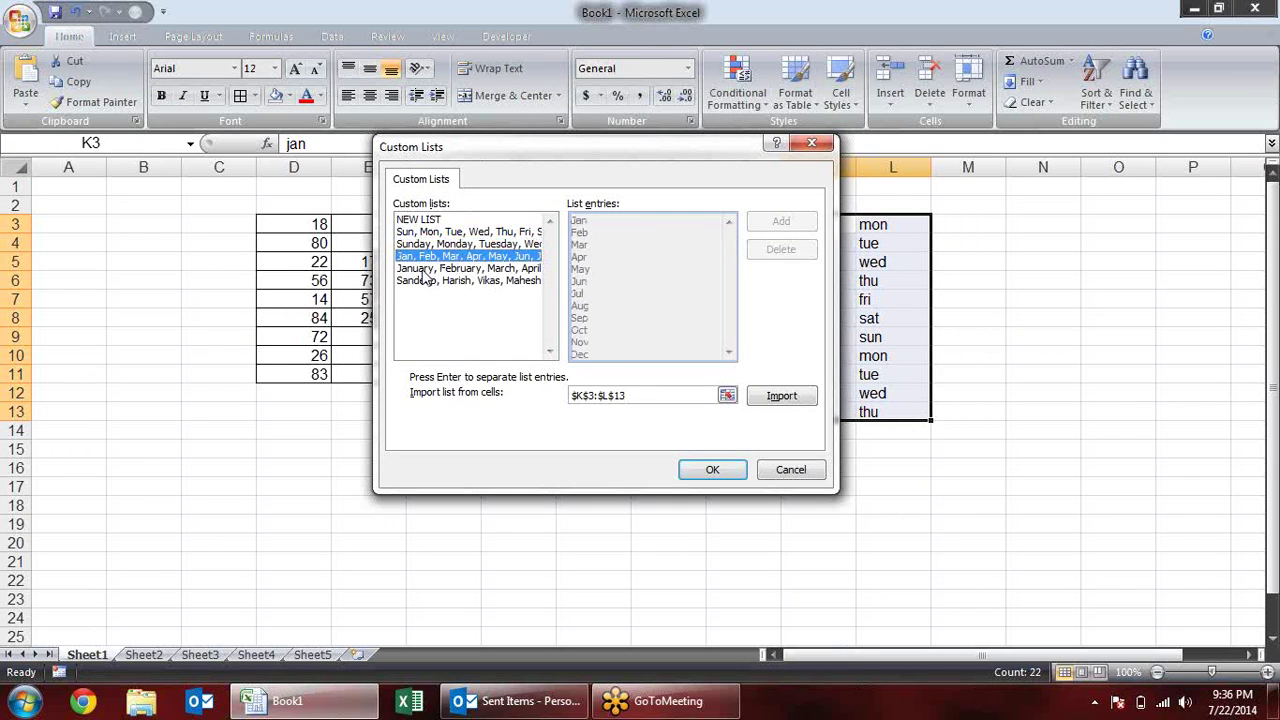
click(425, 270)
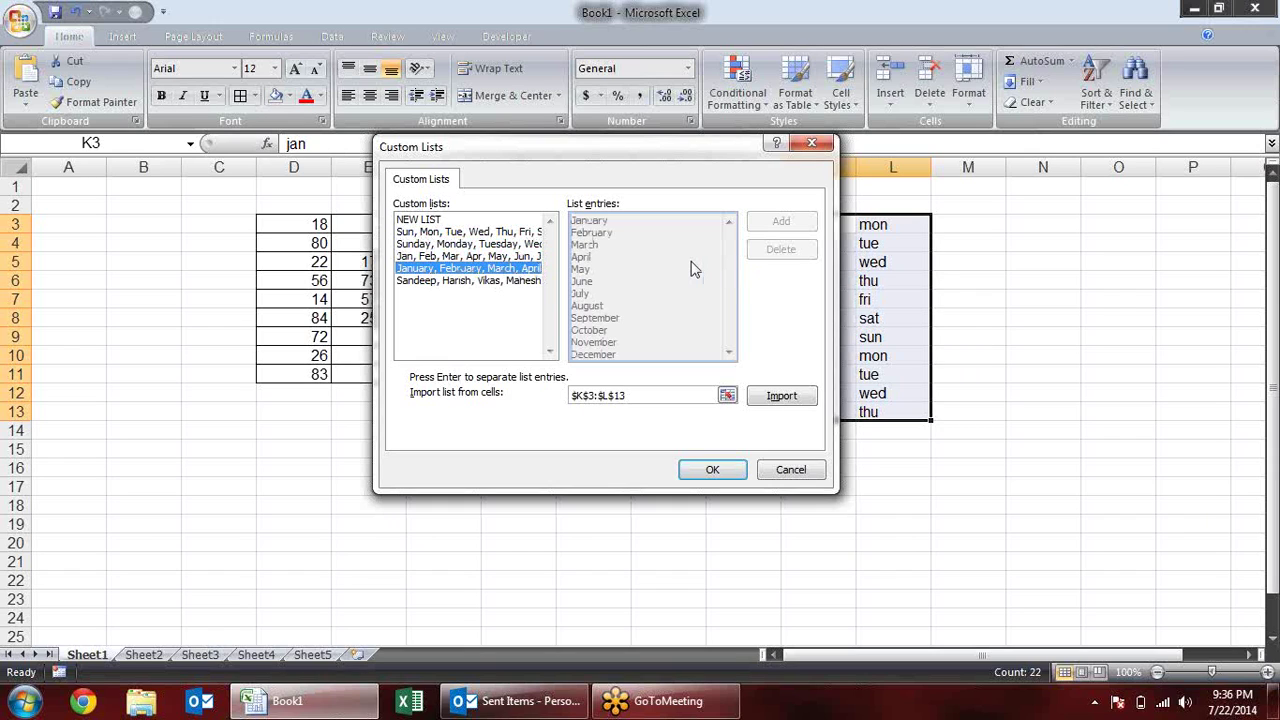
click(510, 281)
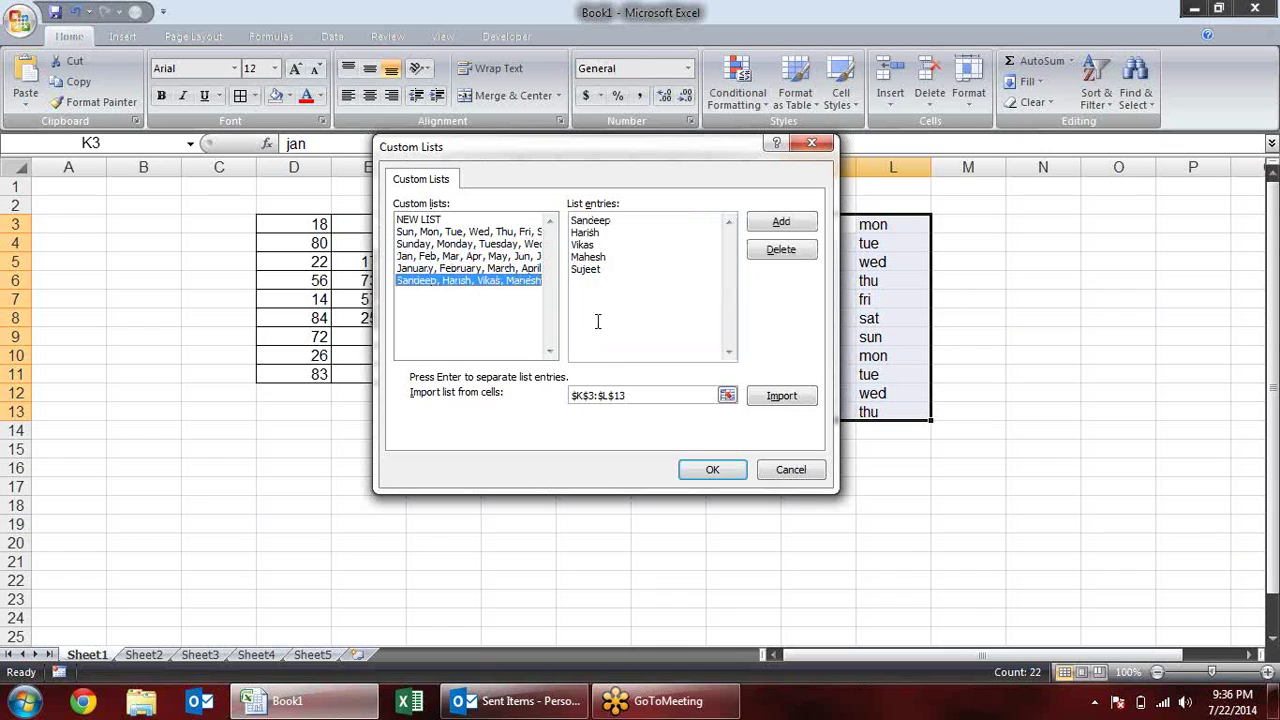
Step: Try importing the H3:H11 numbers as a custom list, which Excel rejects as non-text
click(444, 221)
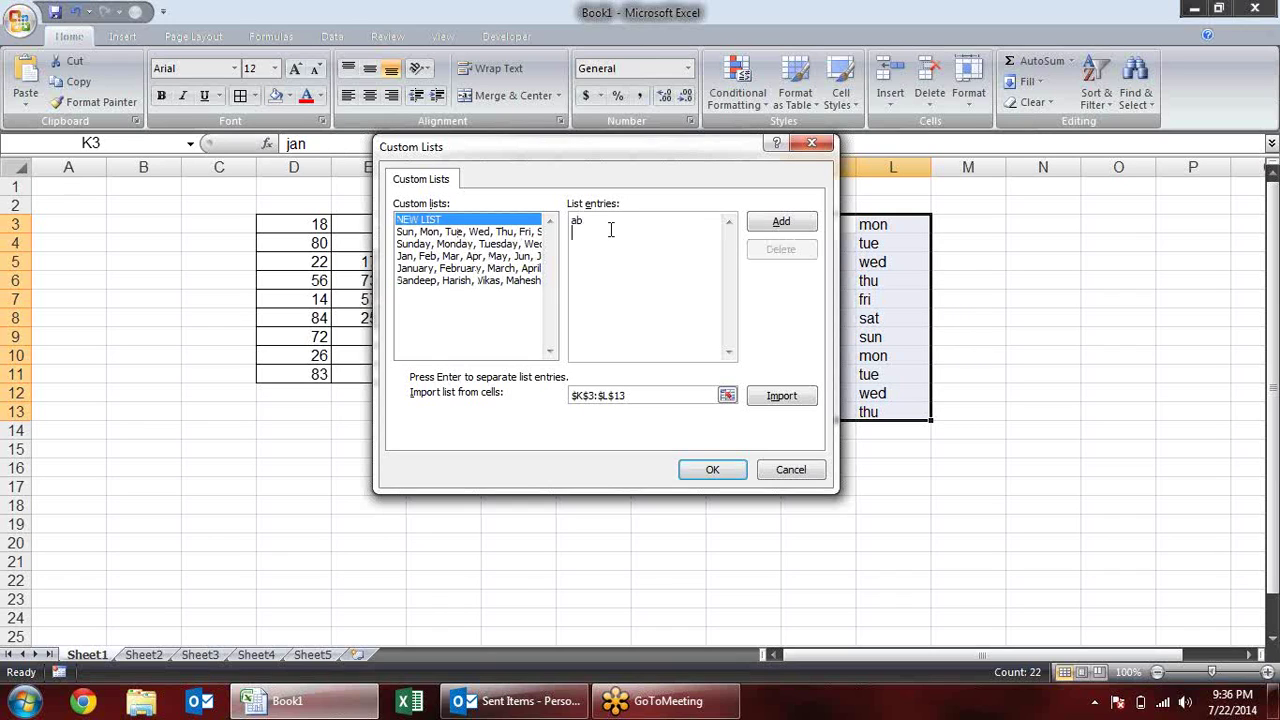
click(778, 226)
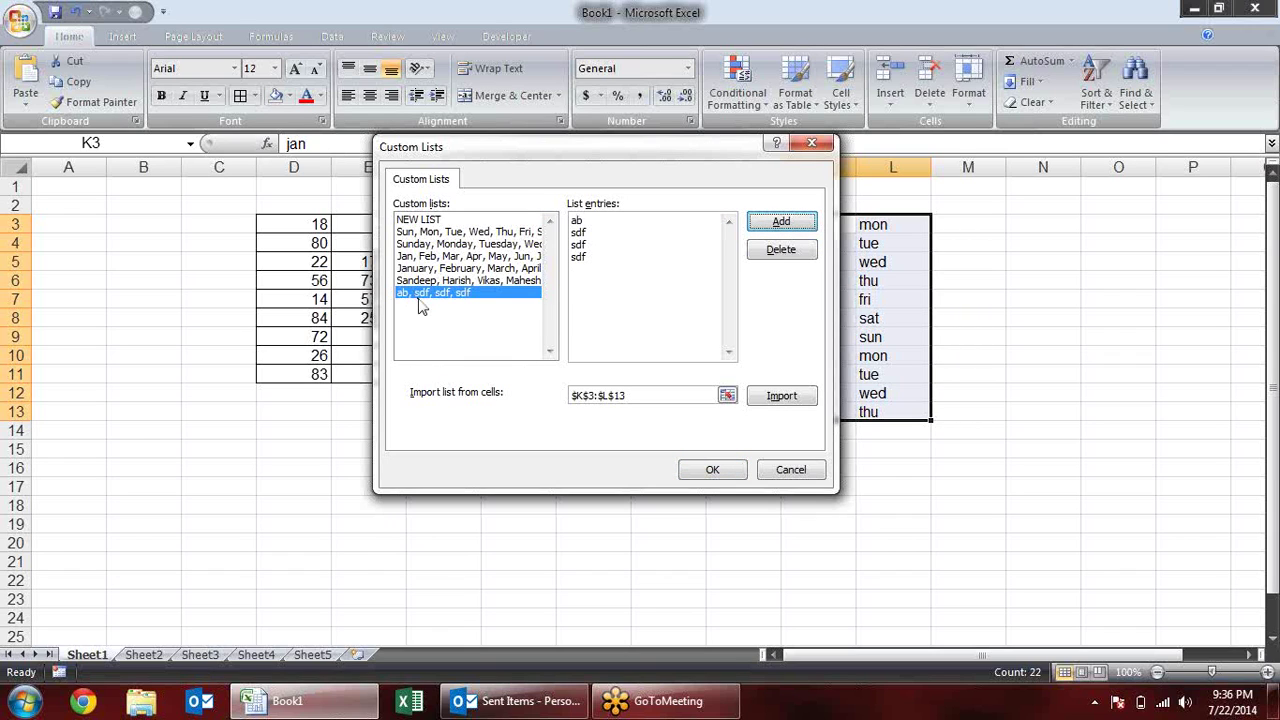
click(726, 397)
drag(580, 234, 605, 367)
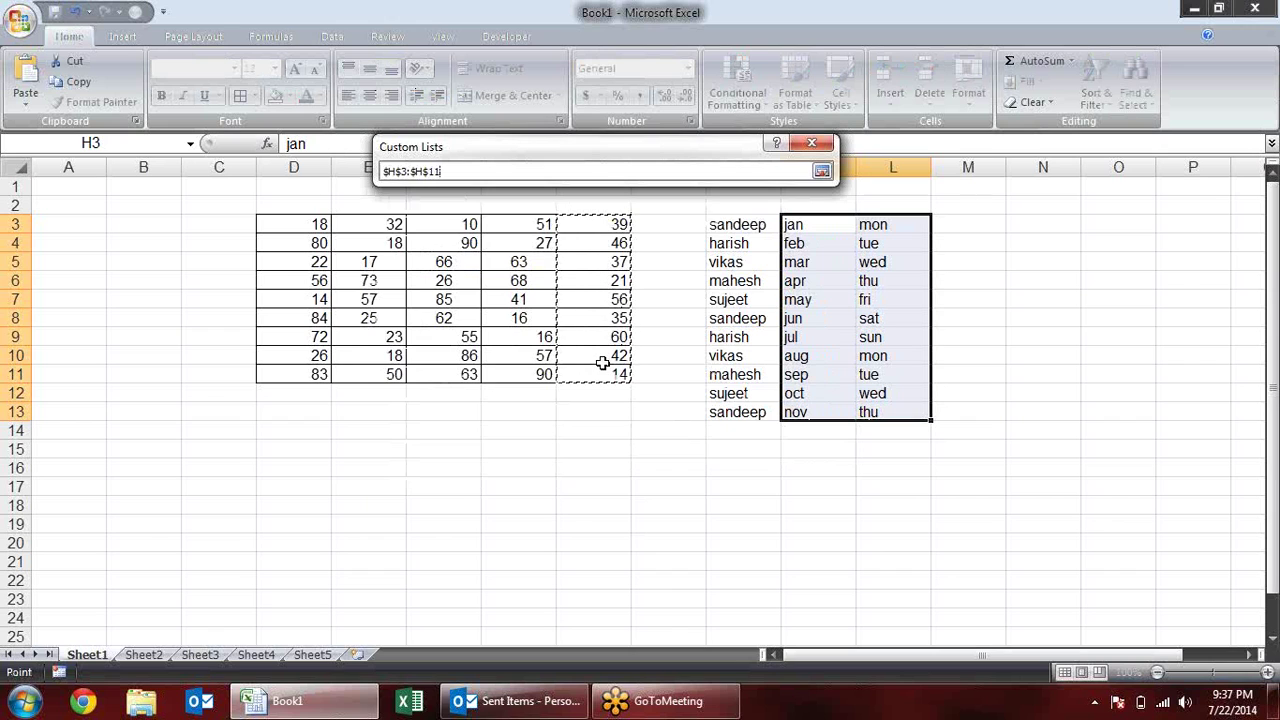
key(Return)
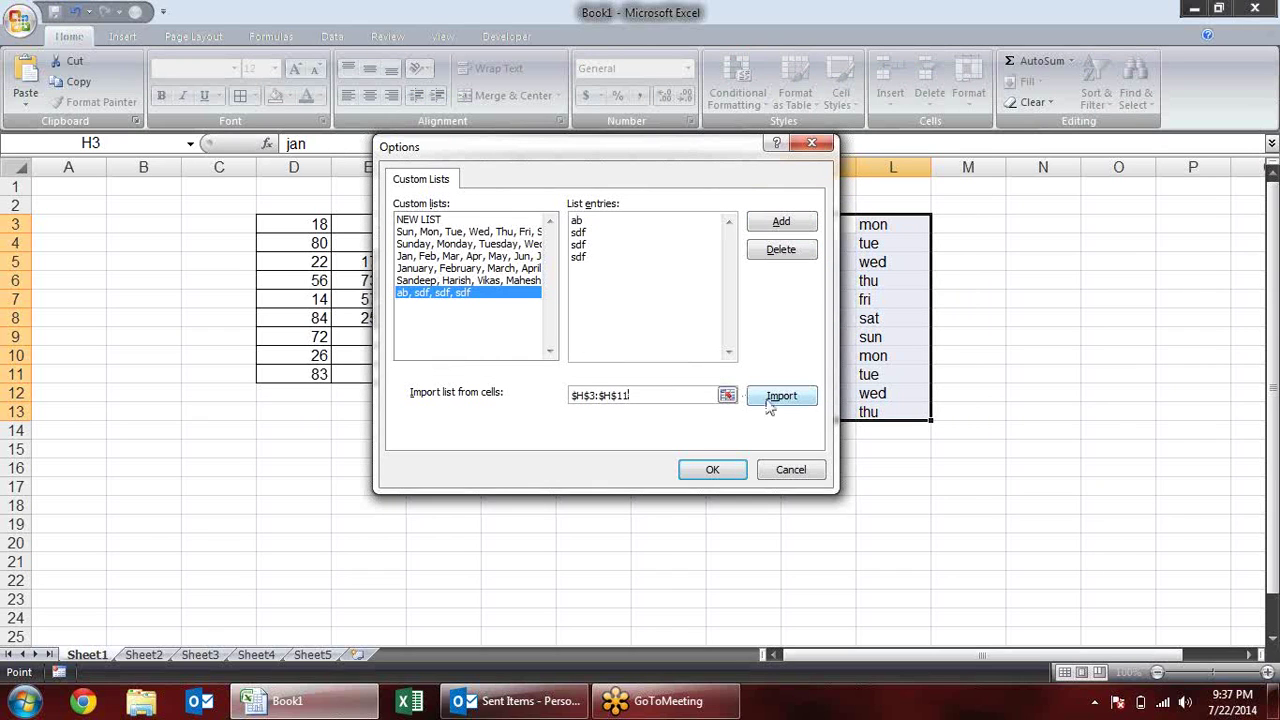
click(779, 397)
click(645, 398)
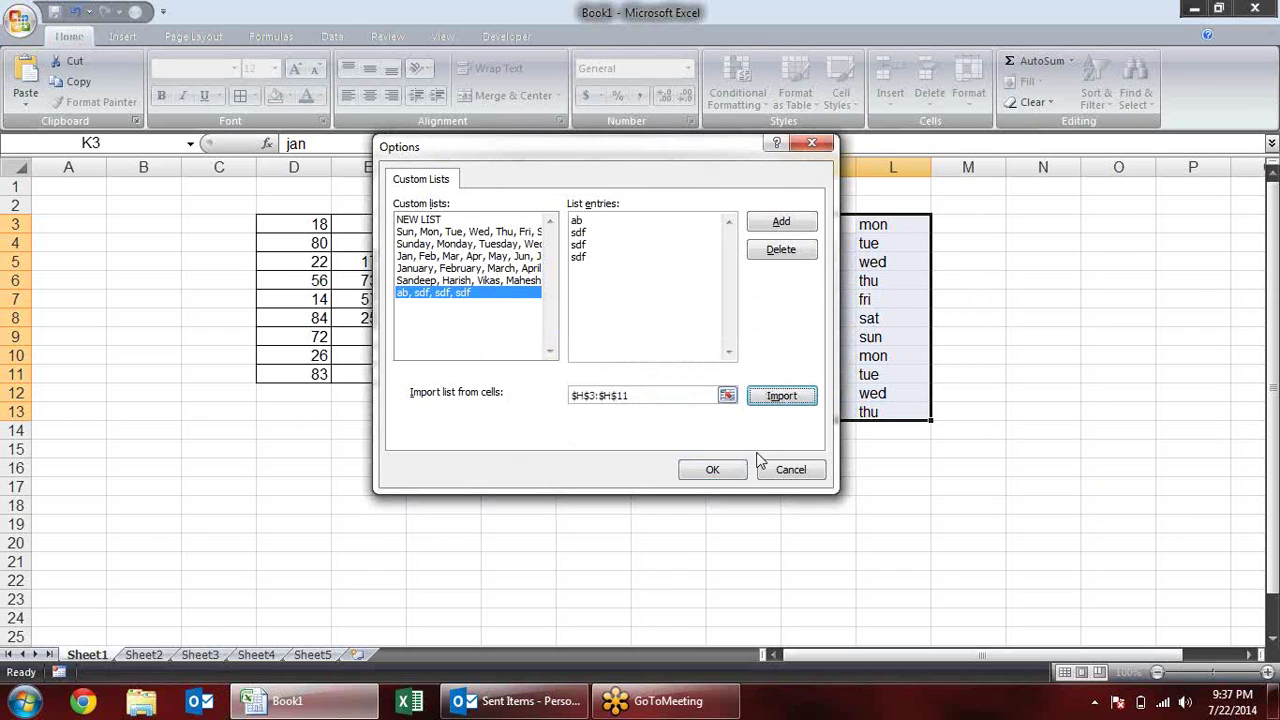
key(Escape)
key(Escape)
Step: Enter pen drive in F15 and usb in F16
click(582, 465)
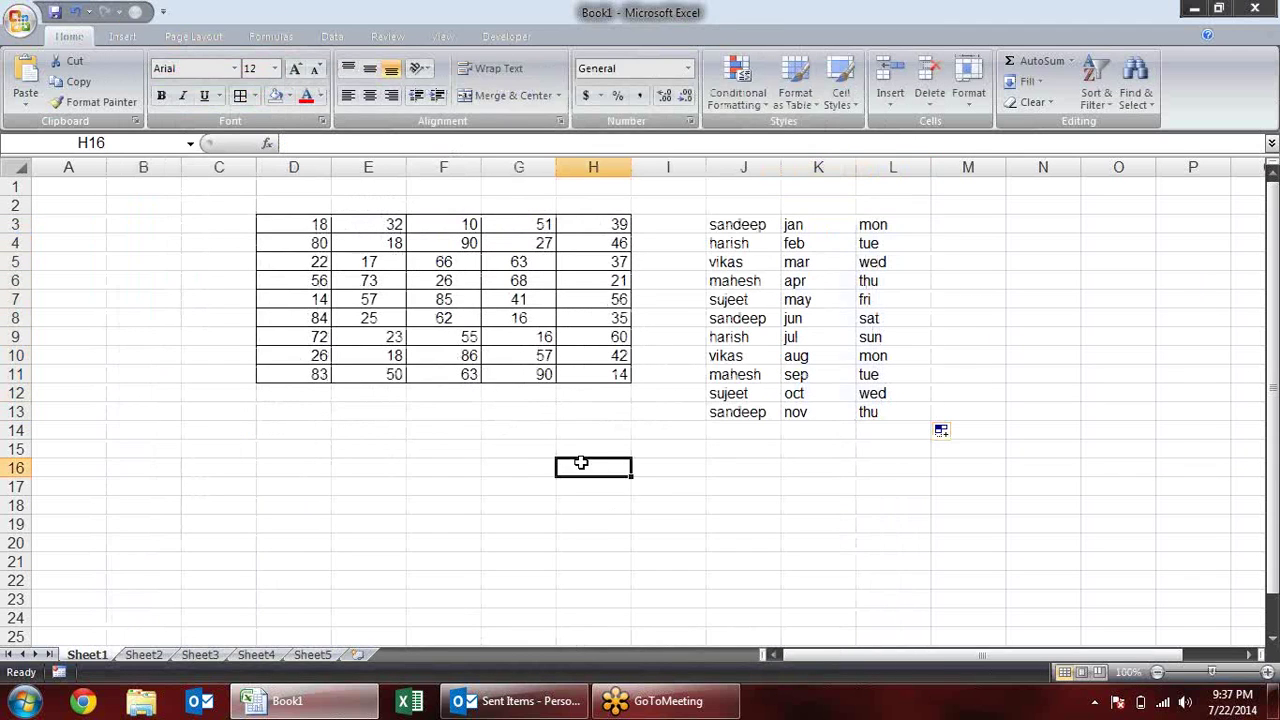
click(442, 454)
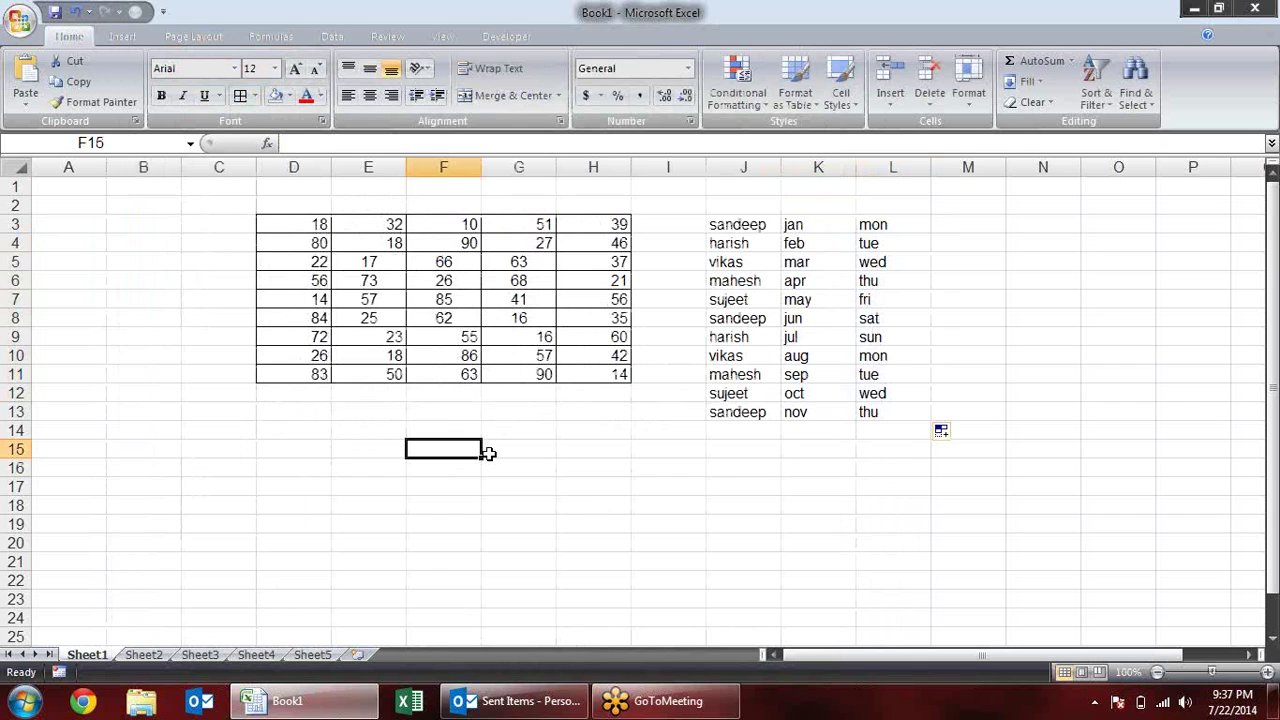
text(pe)
key(BackSpace)
text(driv)
text(e)
key(Return)
text(usb)
key(Return)
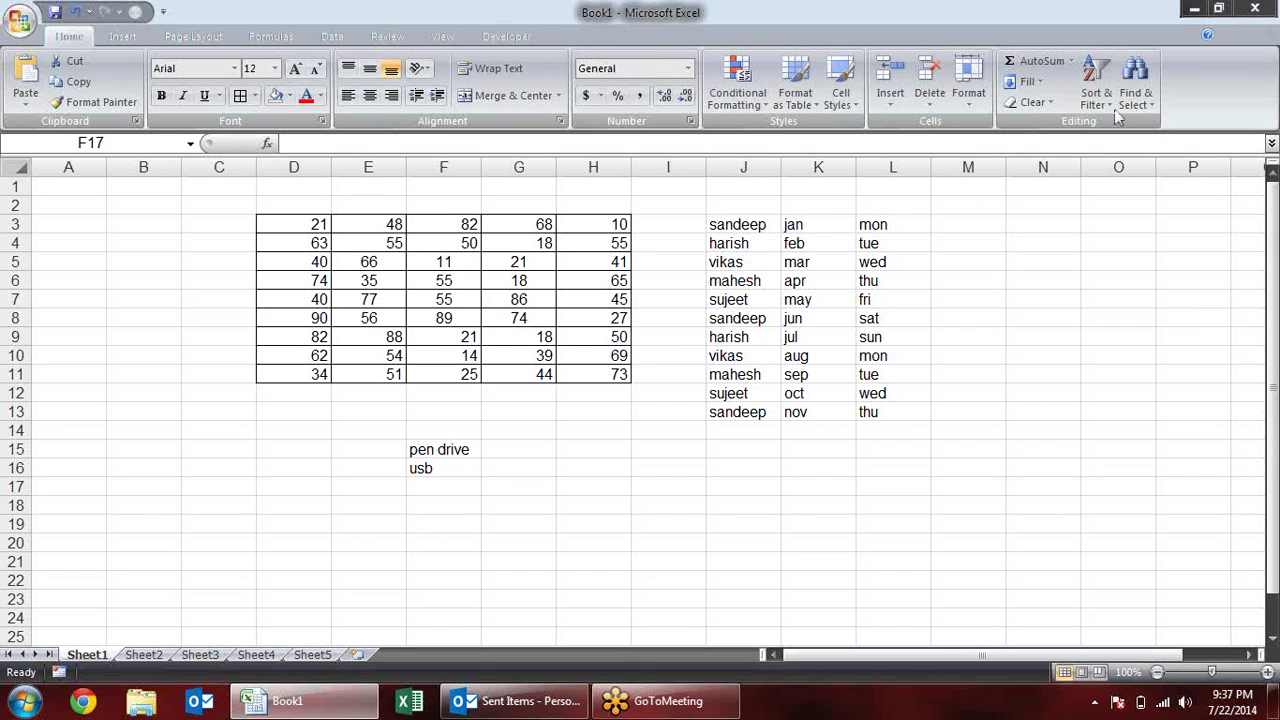
Step: Correct F16 to usb mouse, then add computer, headset and dongle in F17:F19
click(454, 465)
double_click(474, 468)
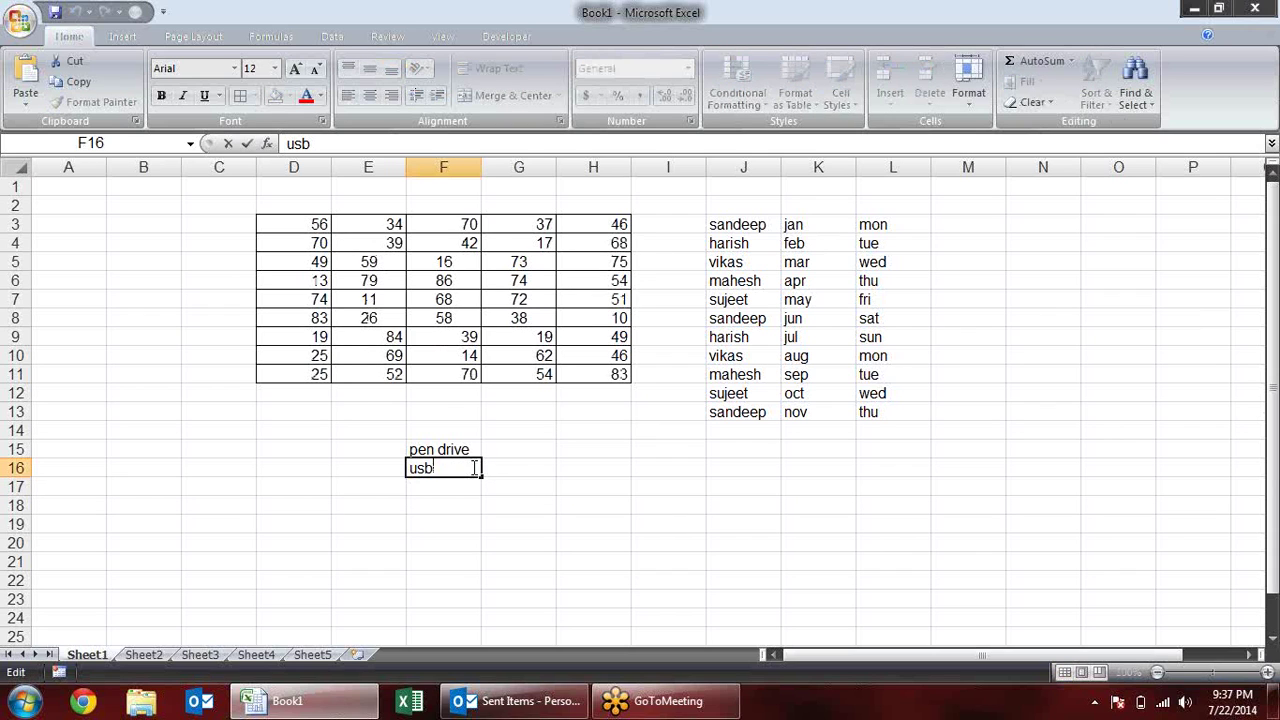
text(mouse)
key(Return)
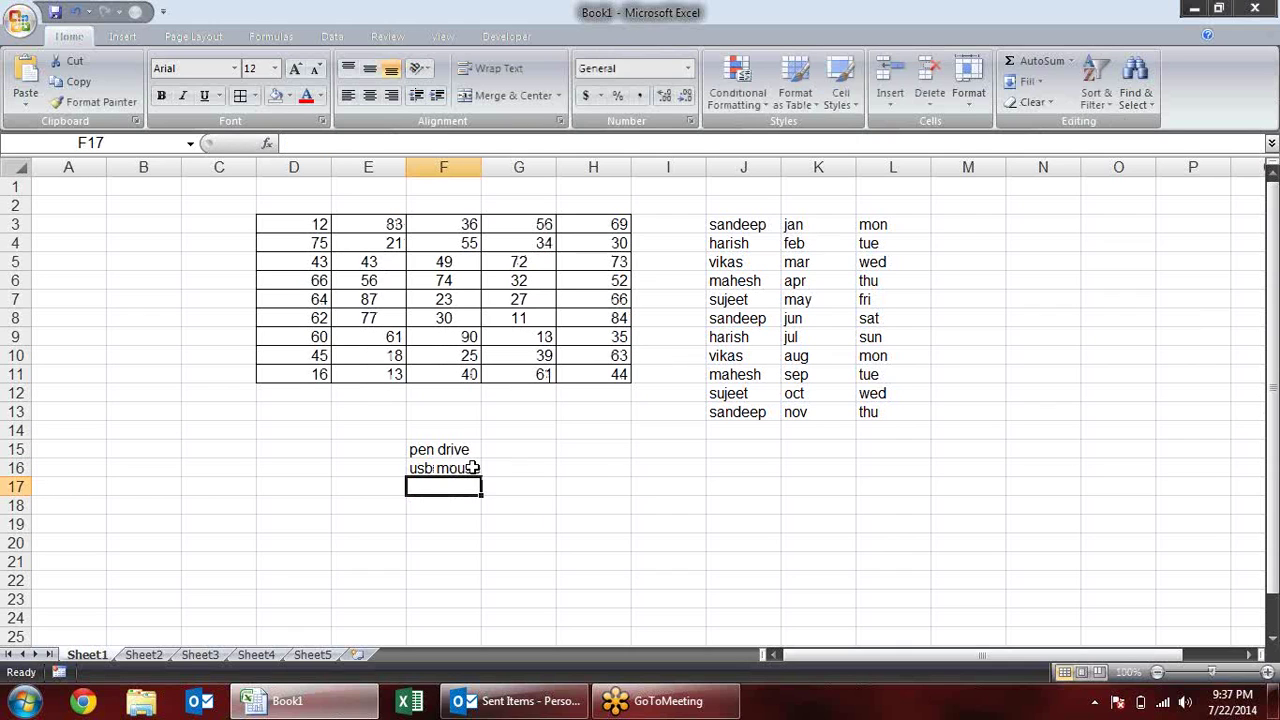
text(computer)
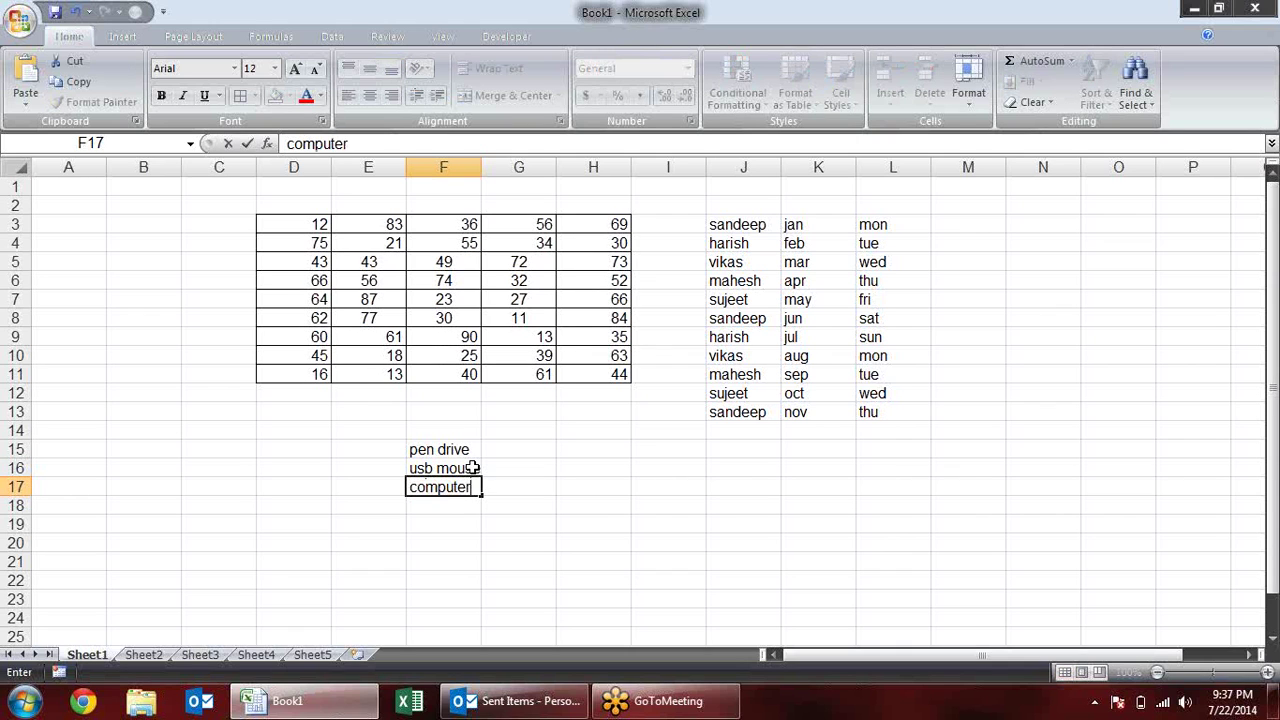
key(Return)
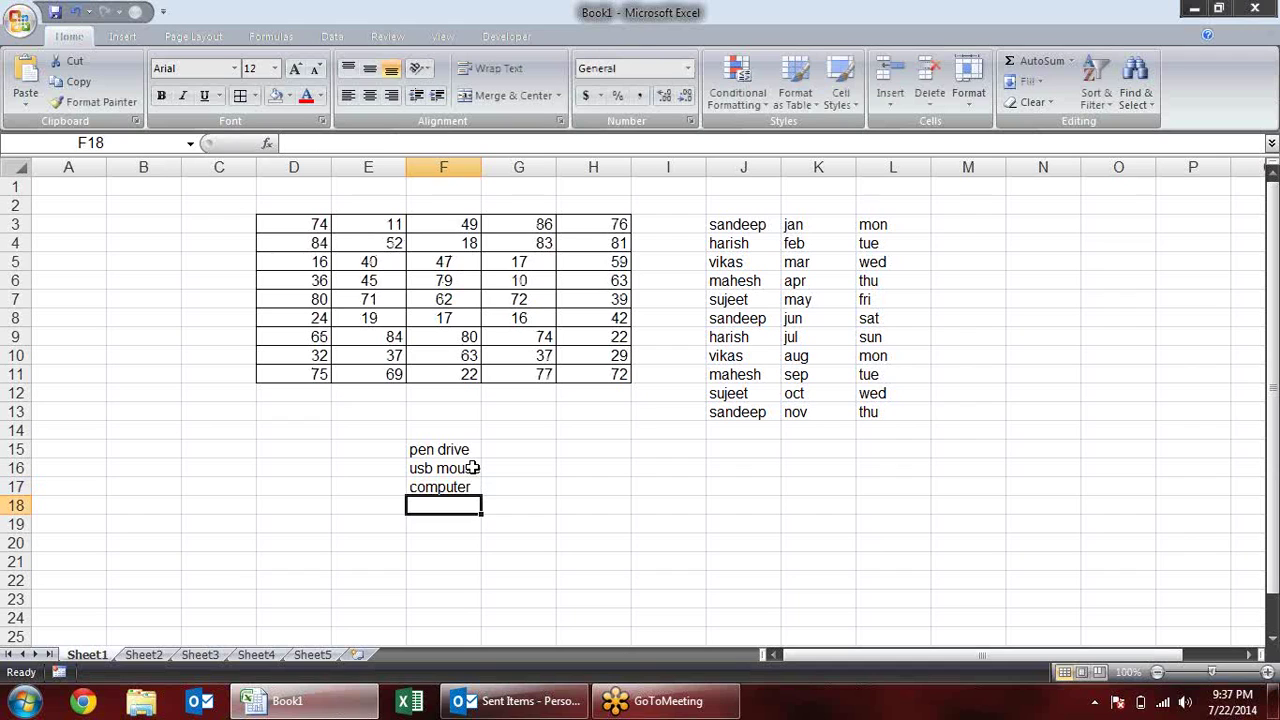
text(headset)
key(Return)
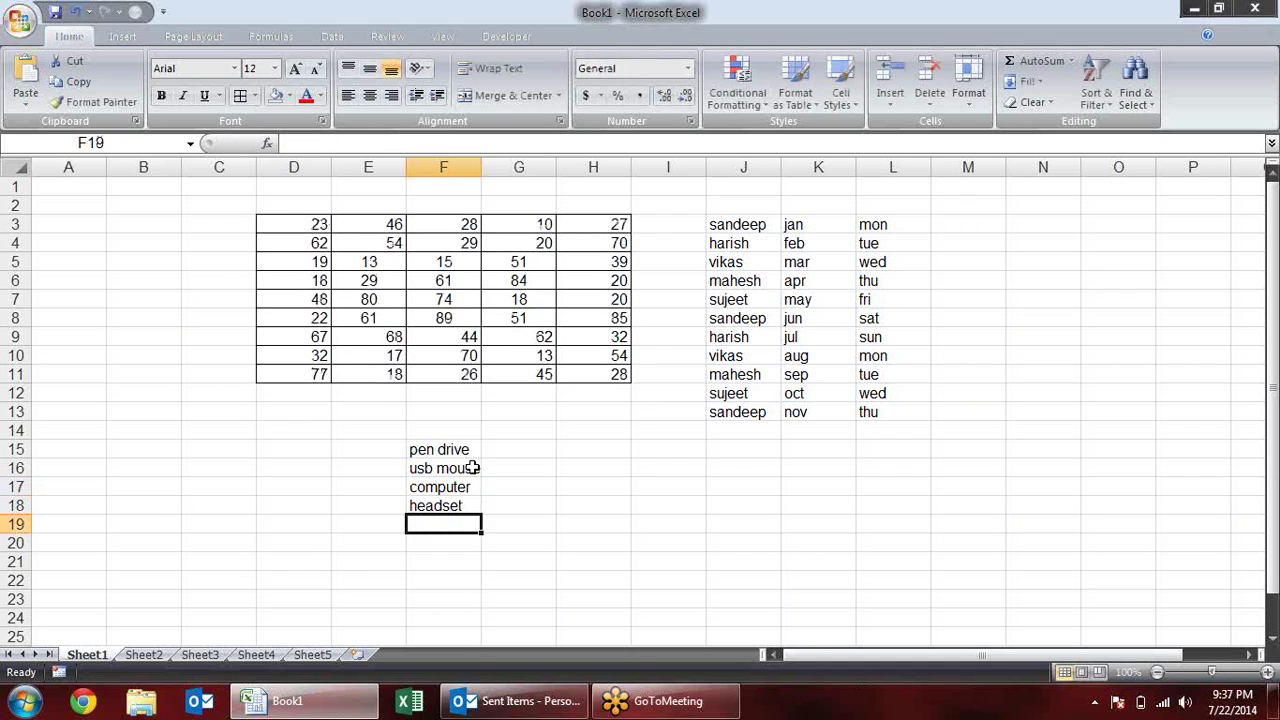
text(dongle)
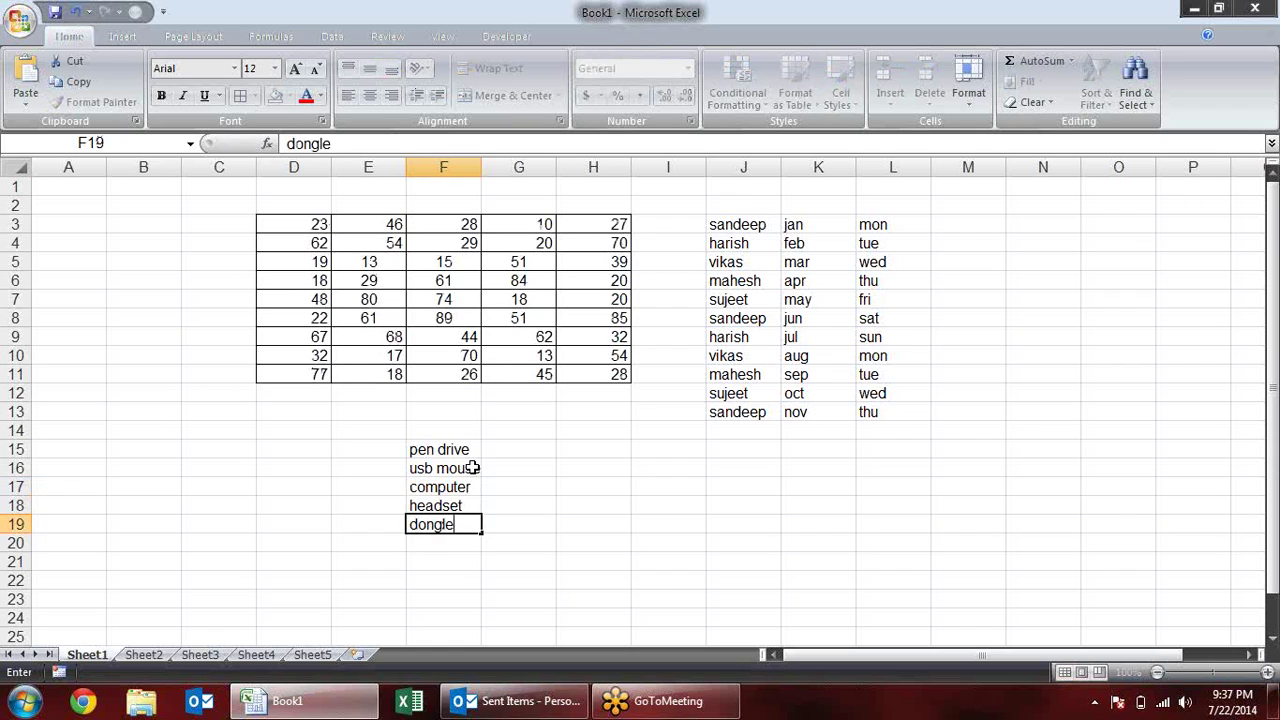
key(Return)
drag(443, 449, 477, 523)
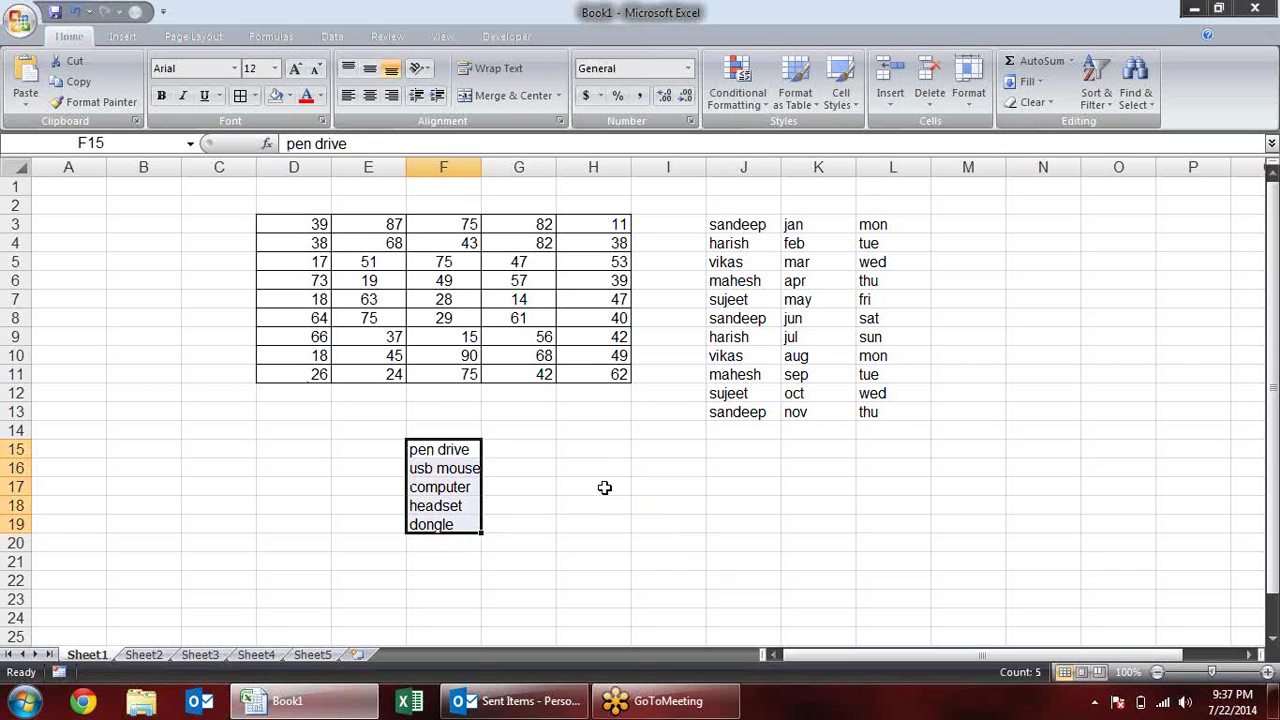
click(604, 487)
Step: Import $F$15:$F$19 (pen drive through dongle) as a new custom list and close Options
click(20, 18)
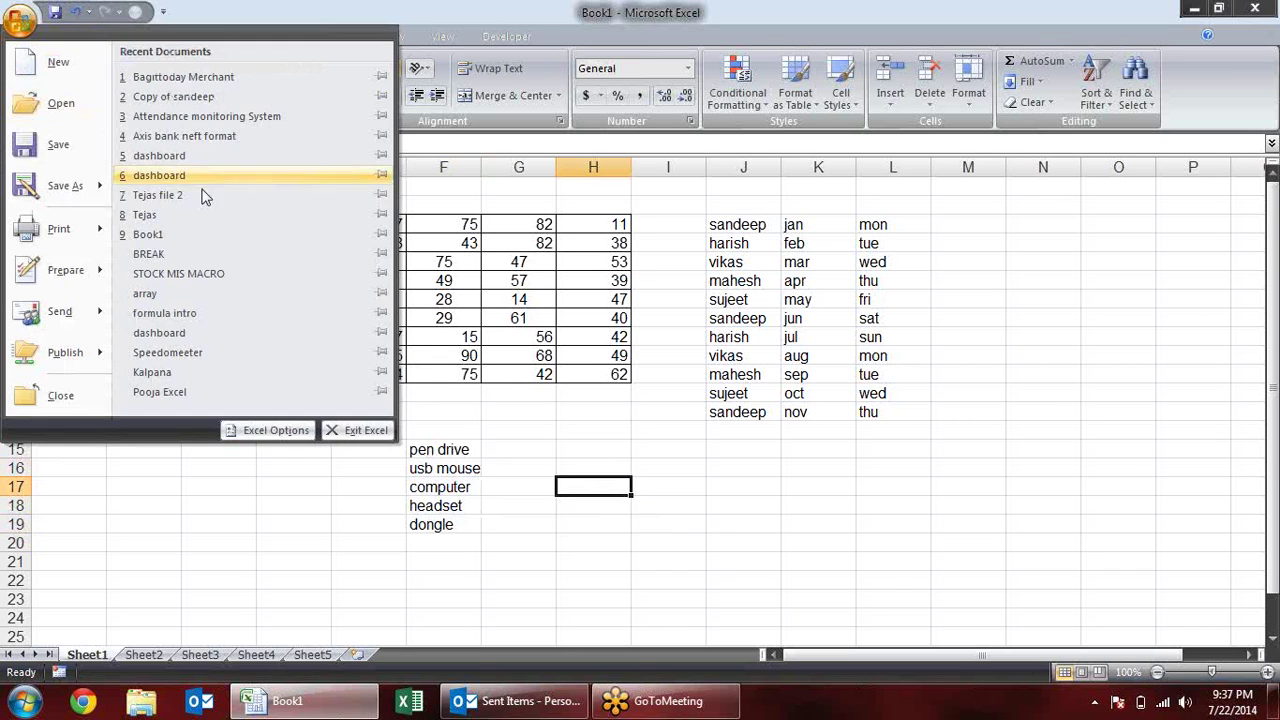
click(270, 430)
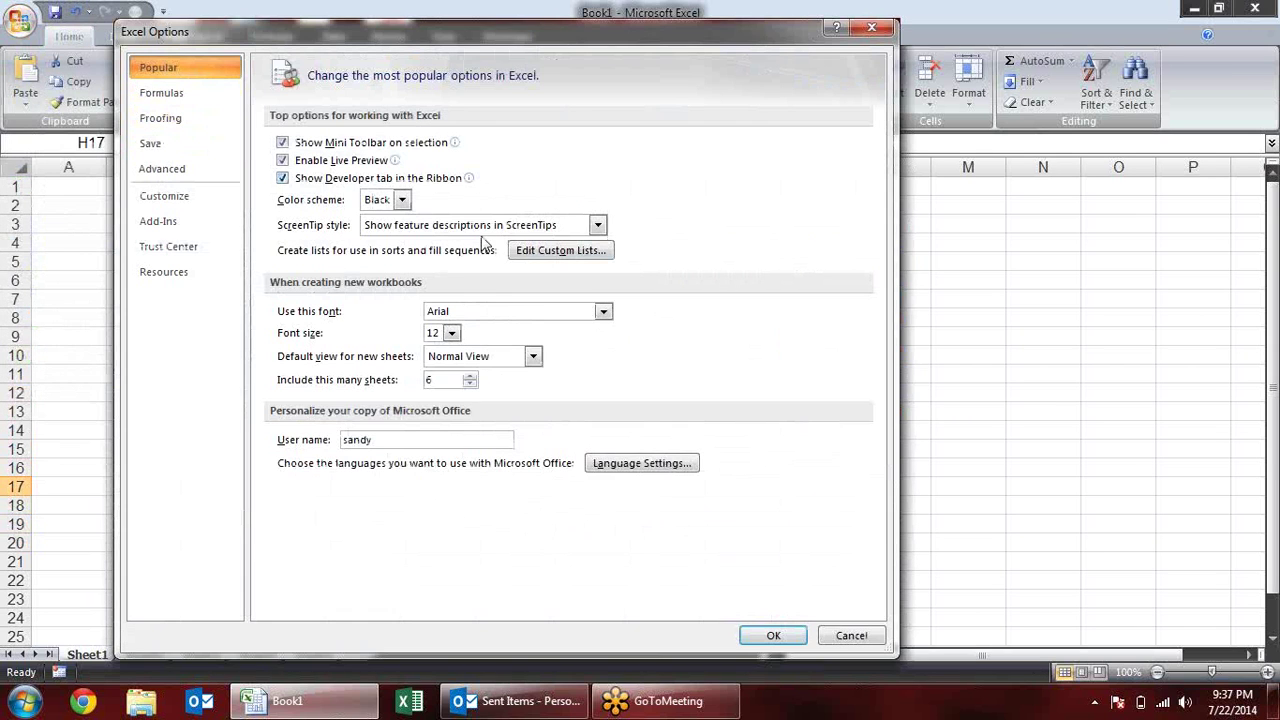
click(574, 252)
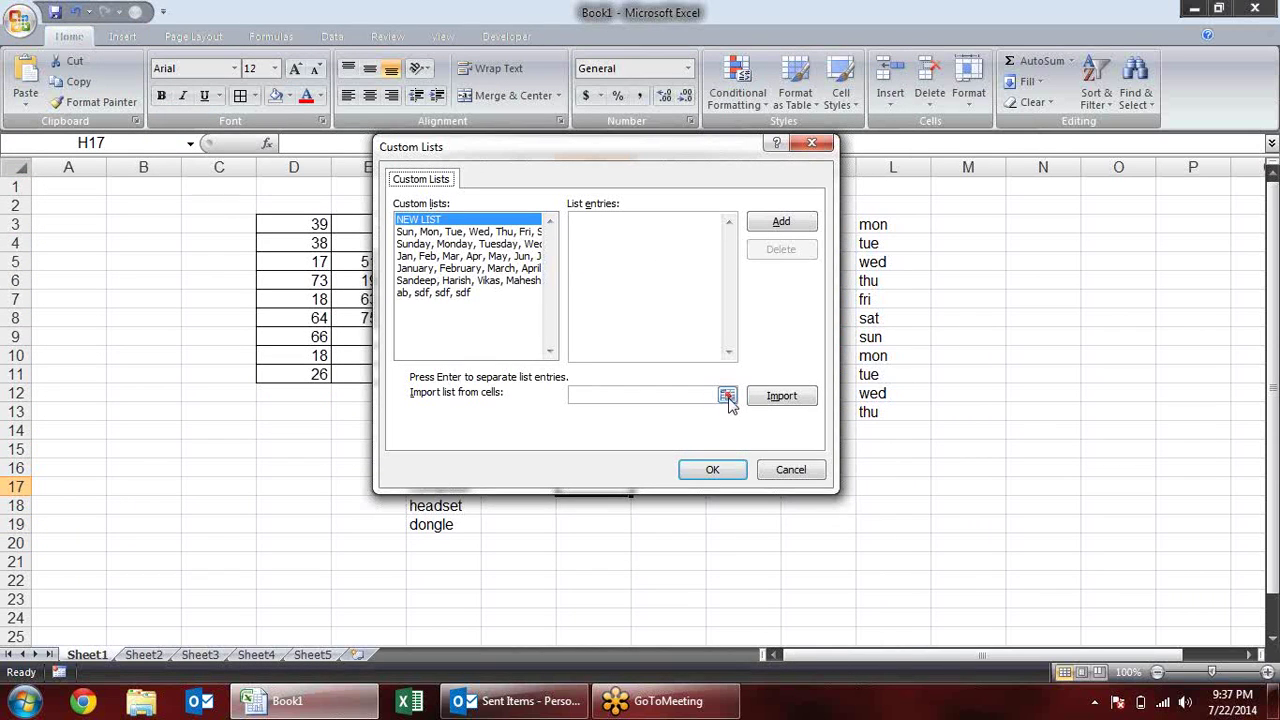
click(727, 396)
drag(457, 449, 450, 524)
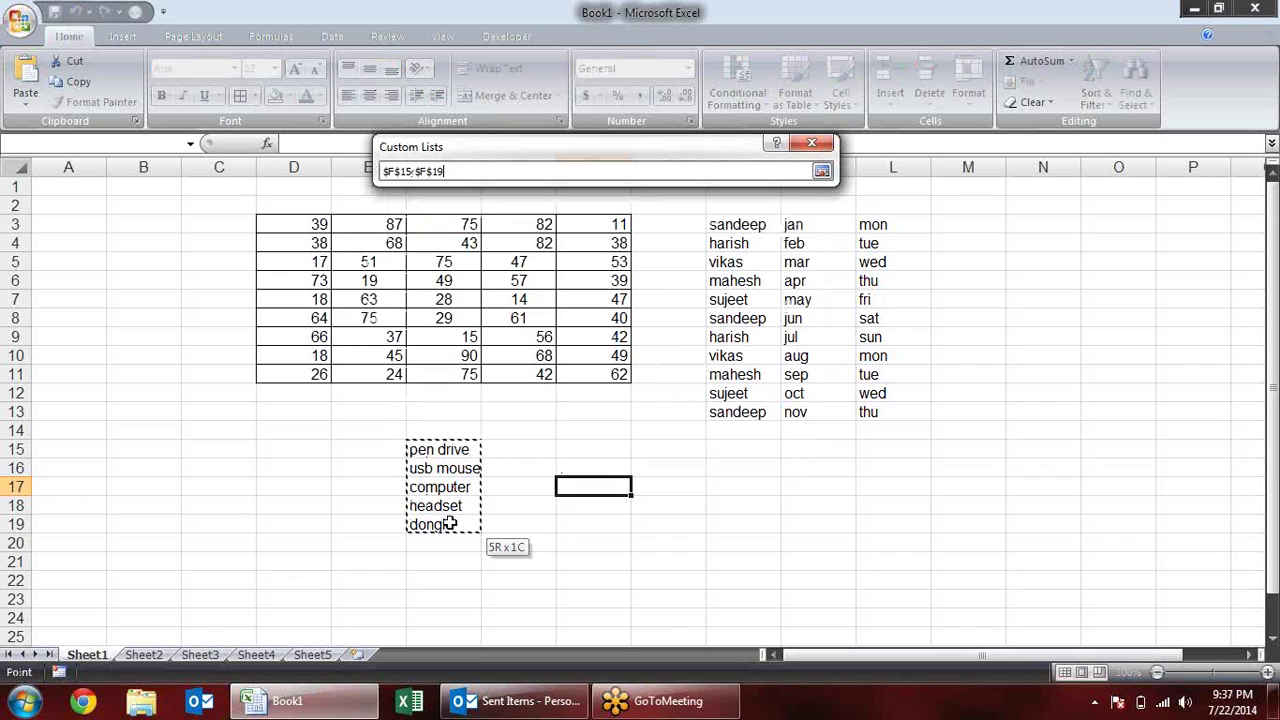
click(822, 171)
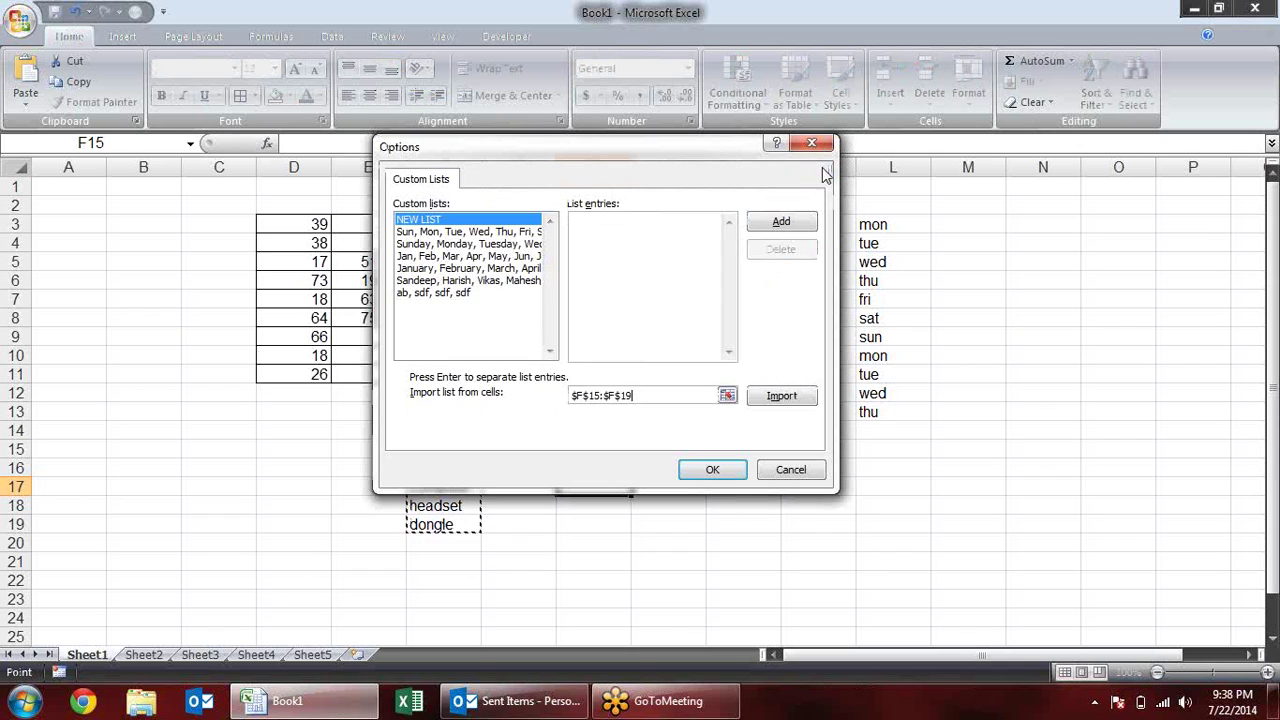
click(782, 396)
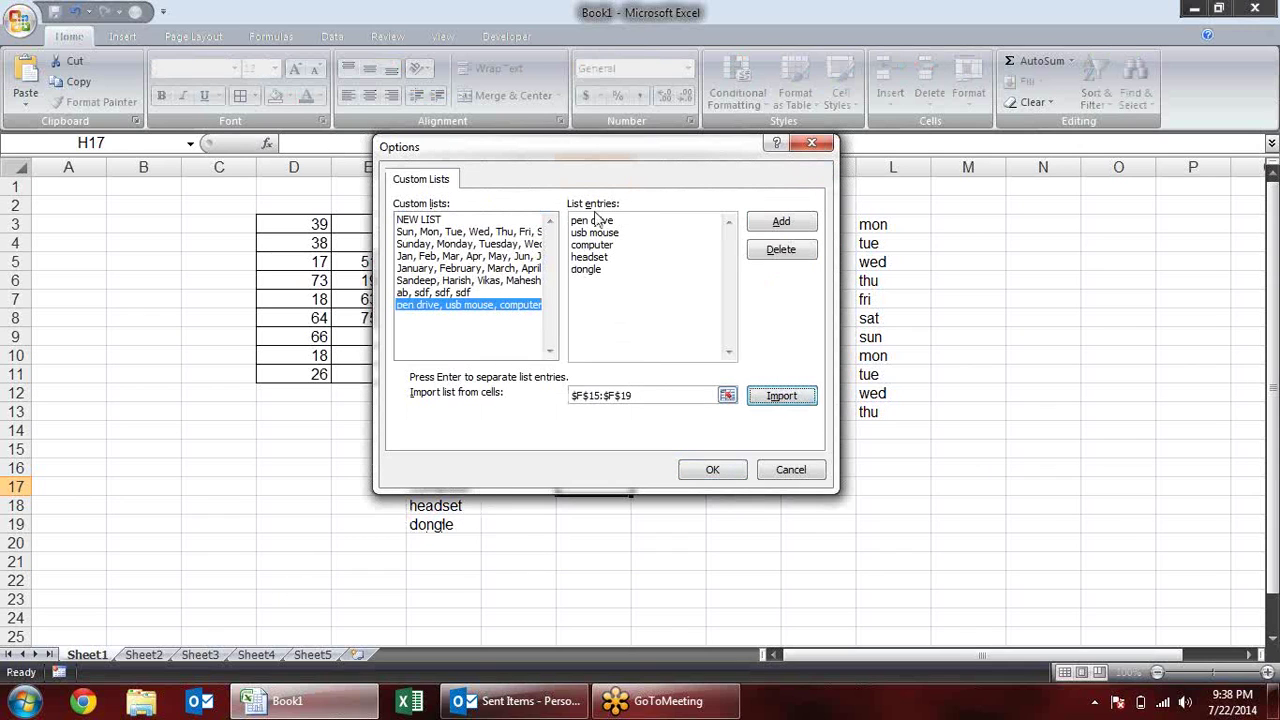
click(762, 226)
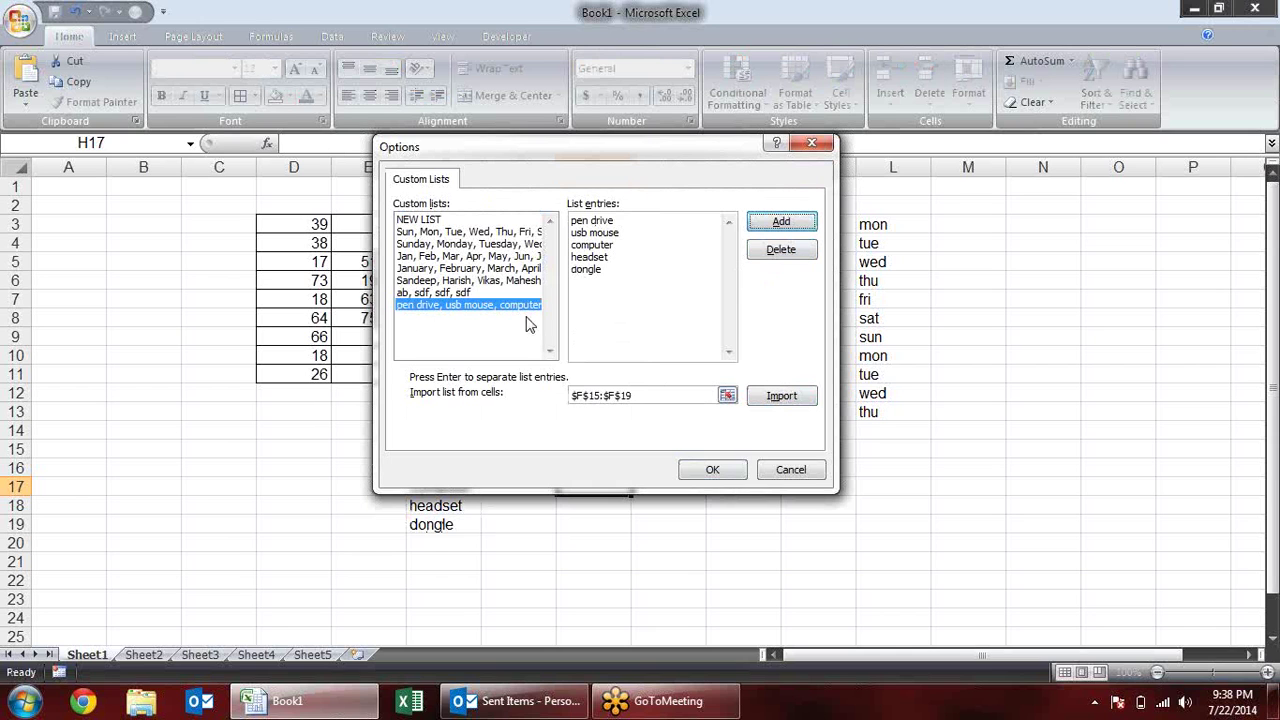
click(705, 470)
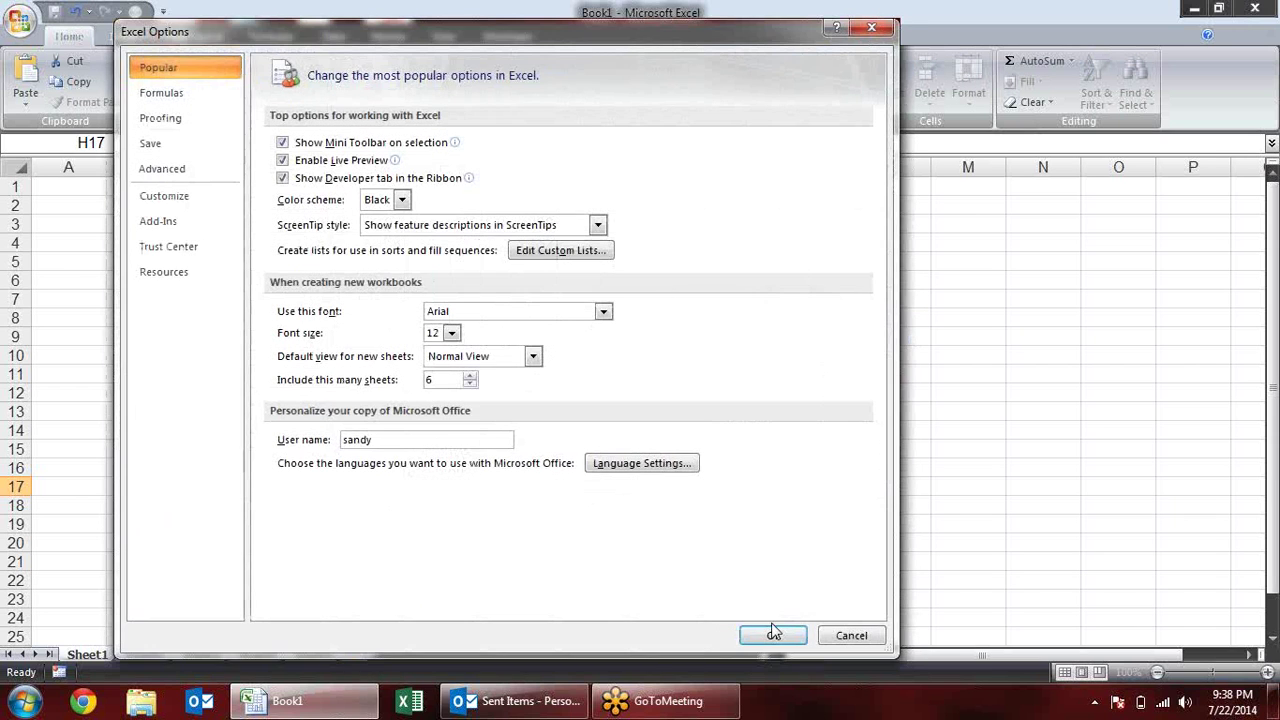
click(773, 632)
click(978, 260)
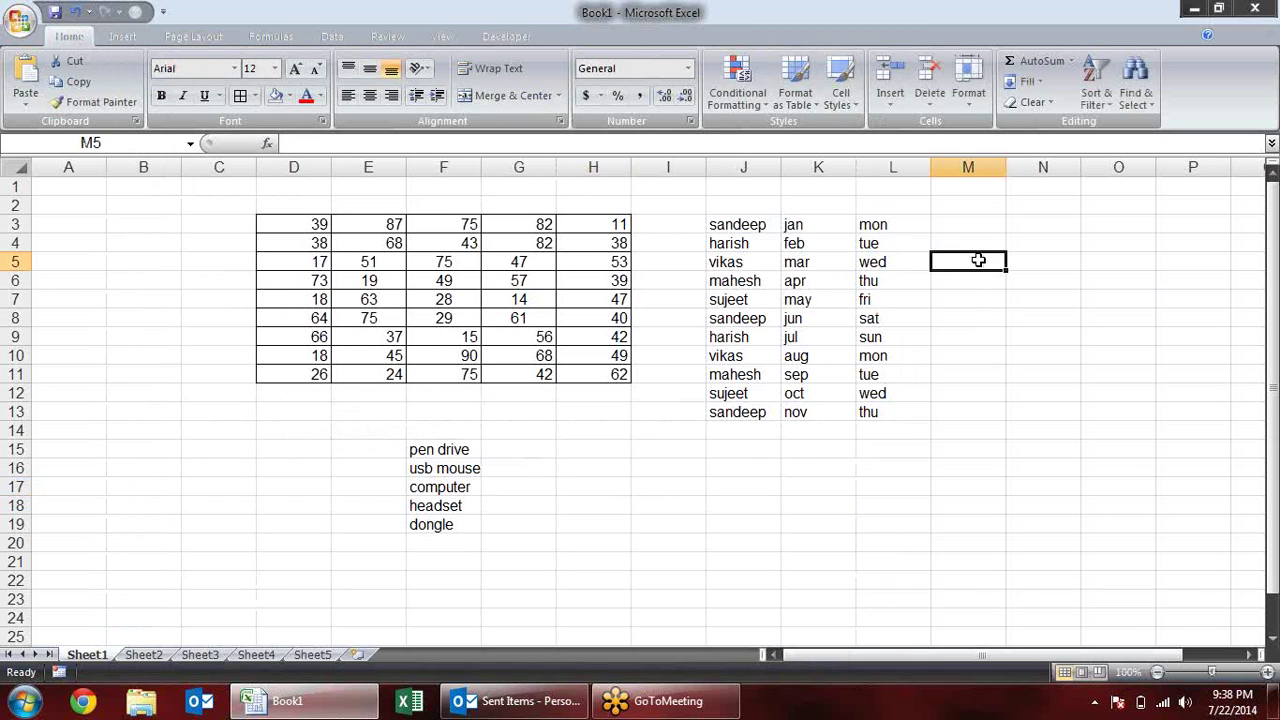
Step: Auto-fill M5:M19 with the custom list from 'dongle', then create a new blank workbook
text(dongle)
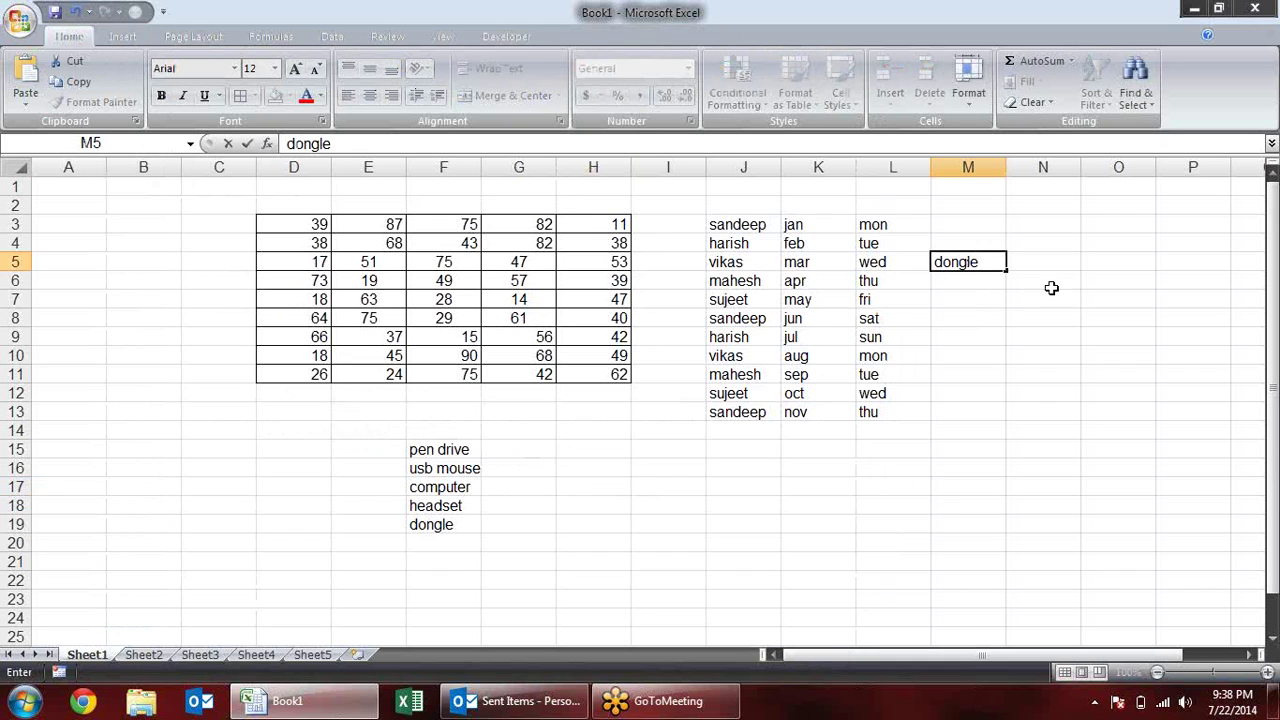
click(1008, 268)
click(1002, 266)
drag(1006, 269, 1000, 548)
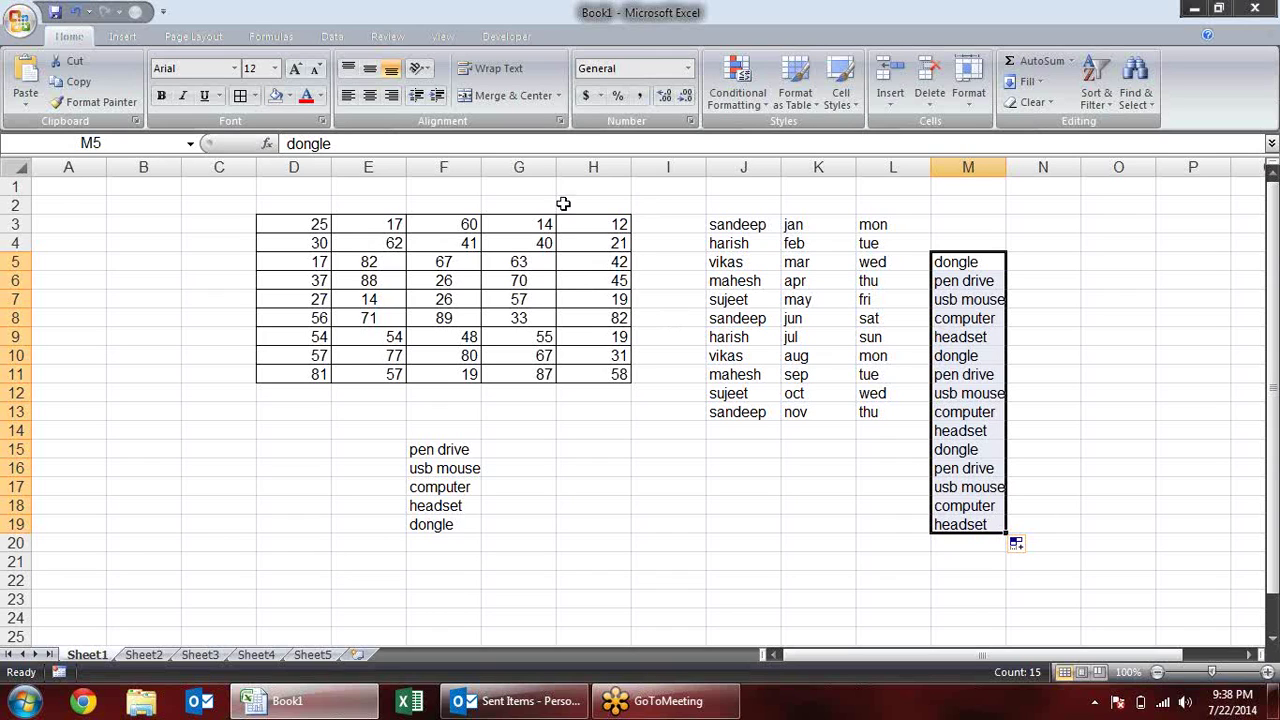
click(662, 509)
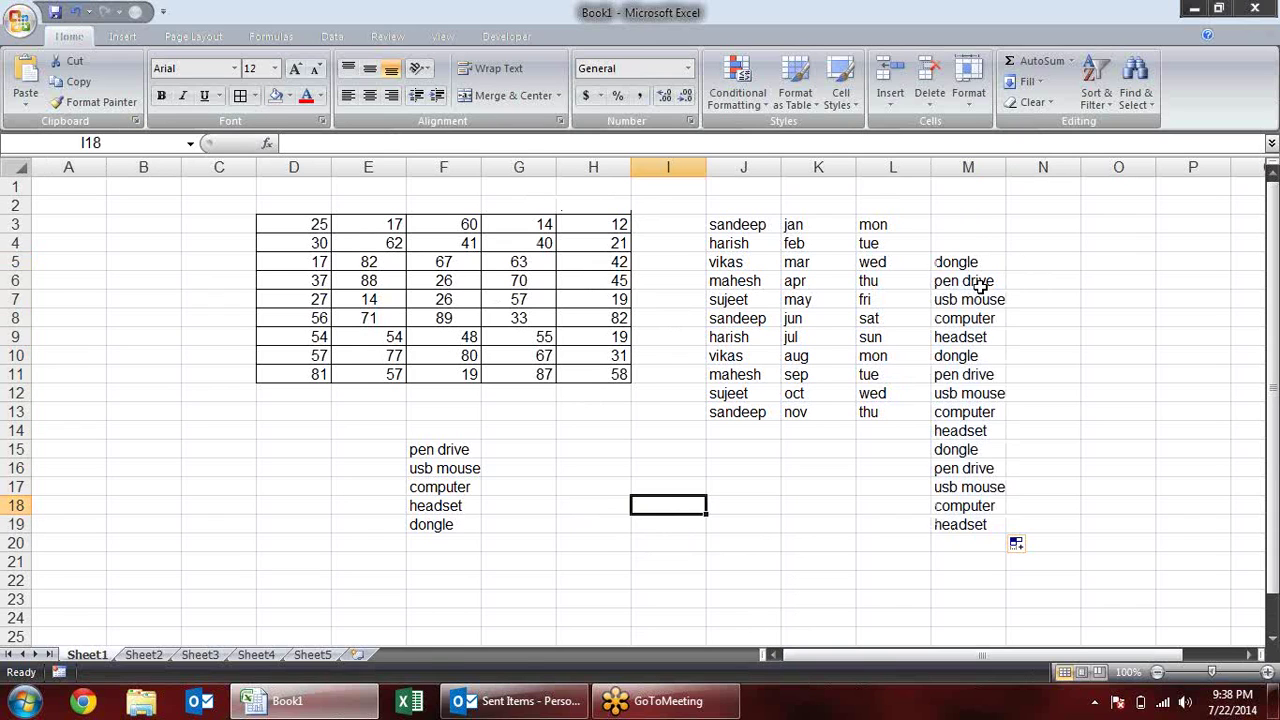
key(ctrl+n)
Step: Fill Book3's A1:A20 with the custom name list, then close Book3 without saving
text(sandeep'4)
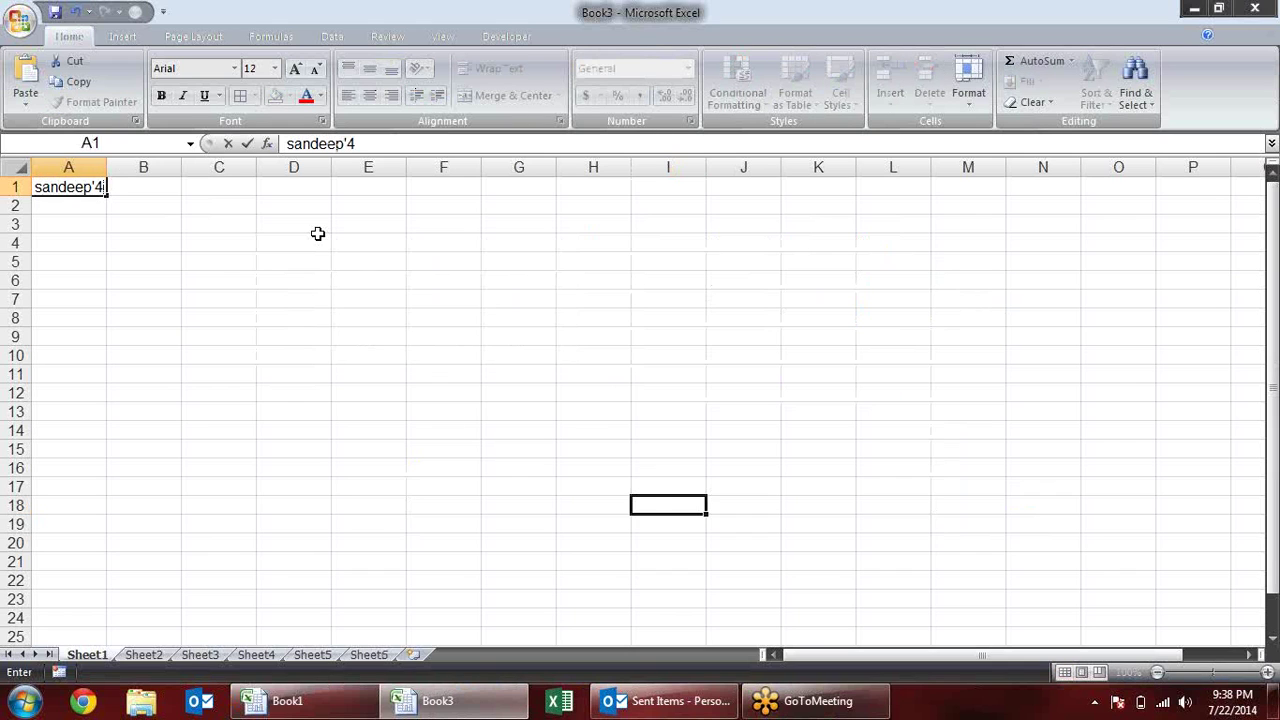
key(Return)
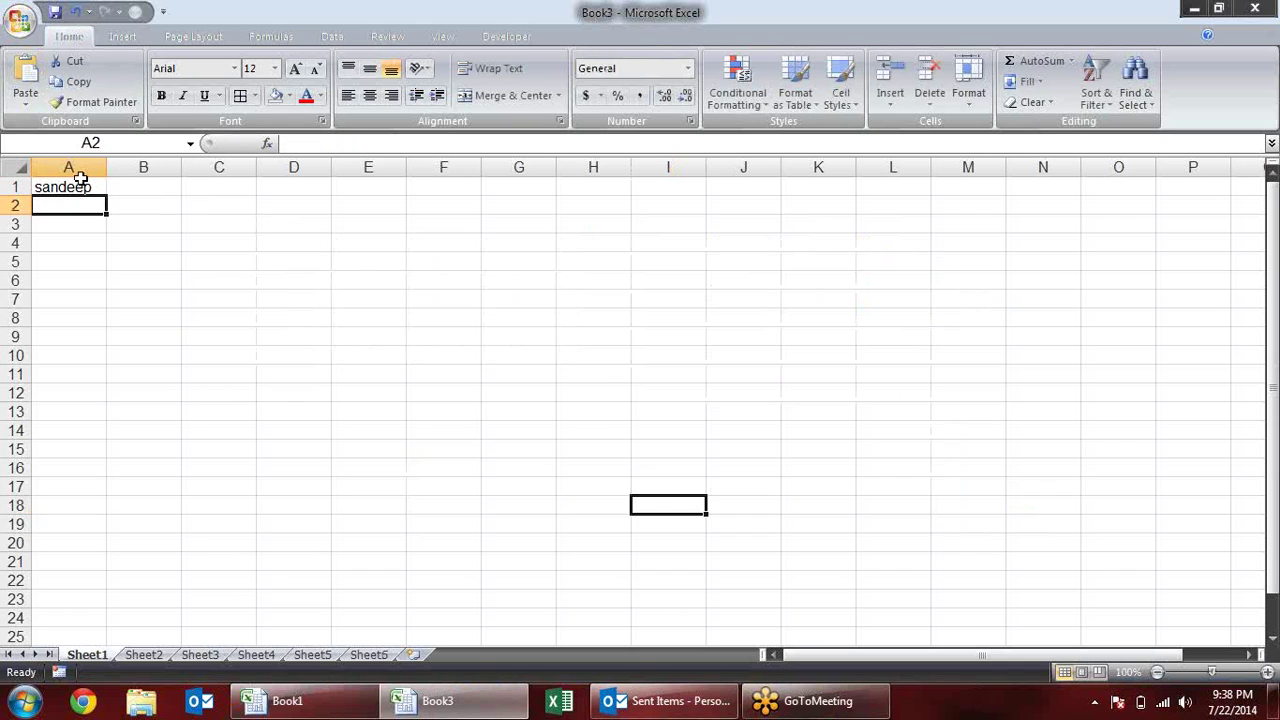
click(101, 189)
drag(102, 189, 60, 545)
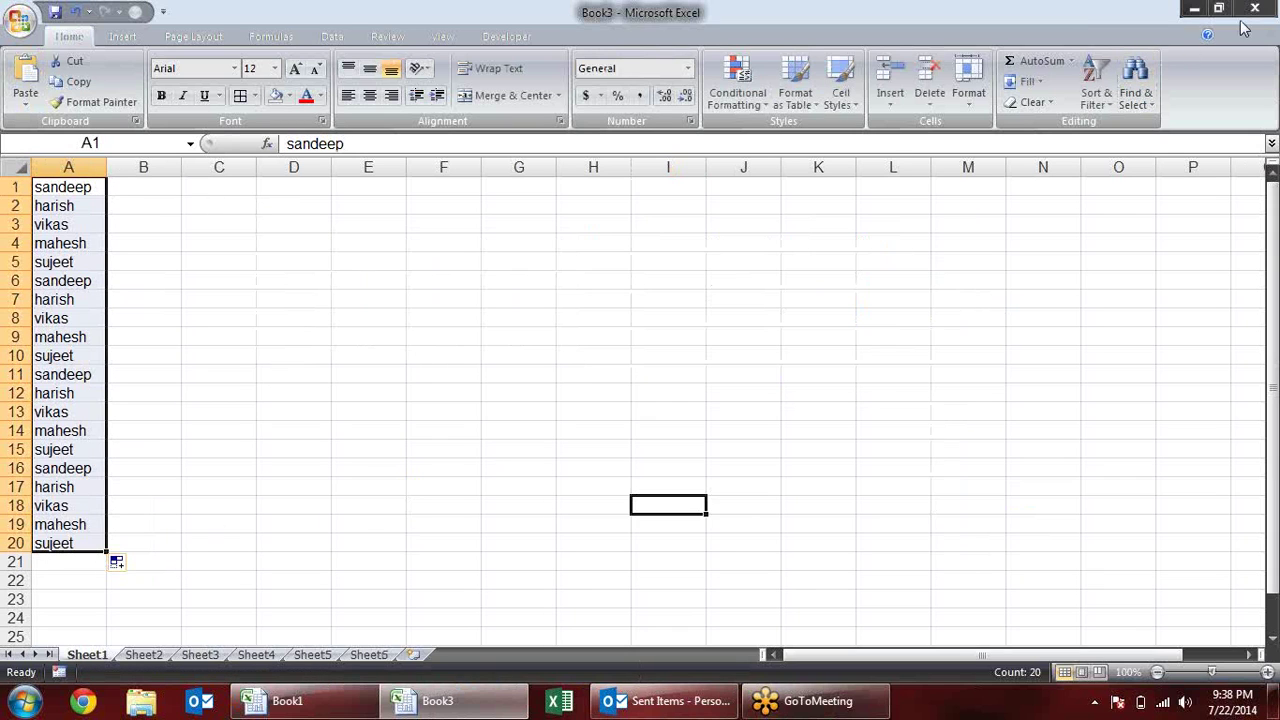
click(1270, 36)
click(643, 398)
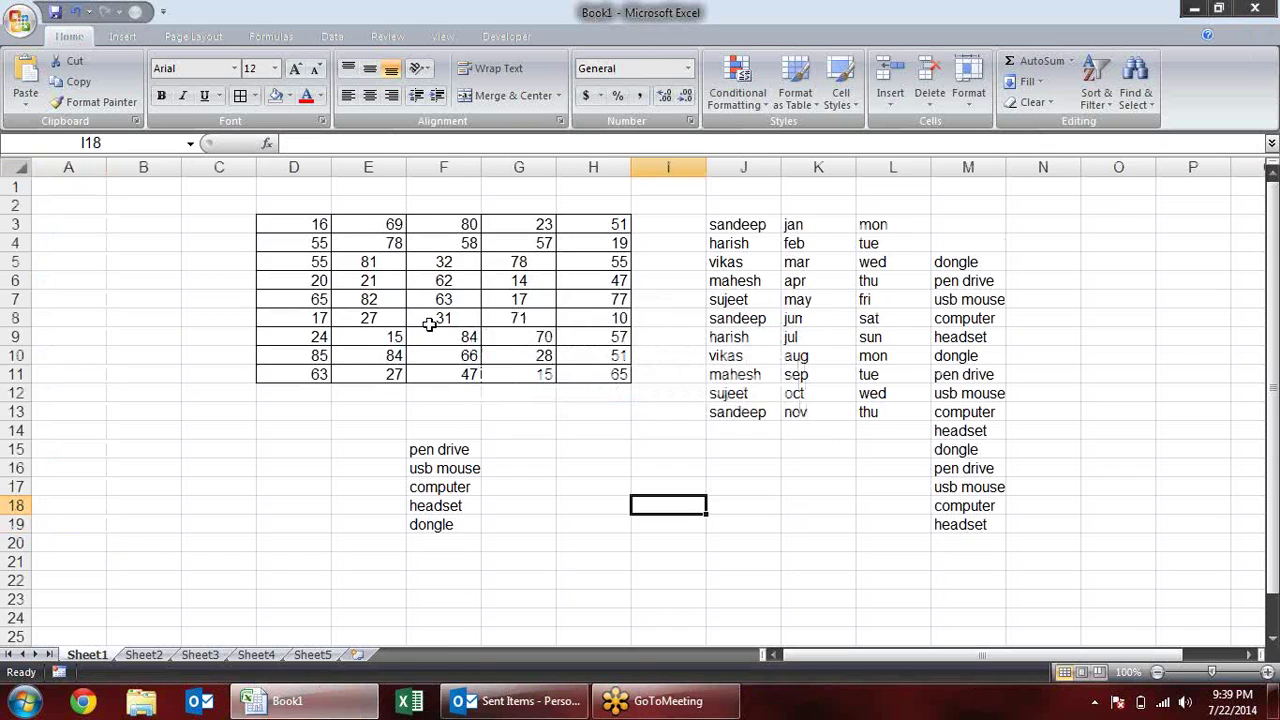
click(246, 378)
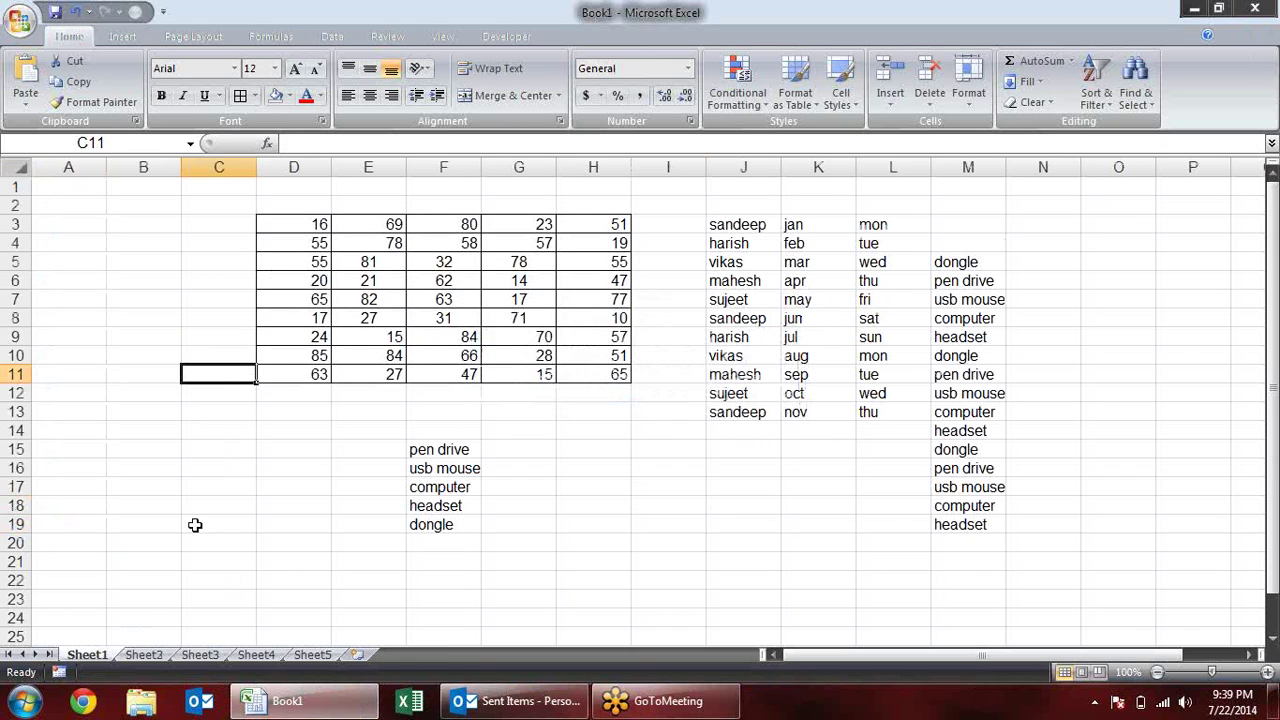
click(20, 20)
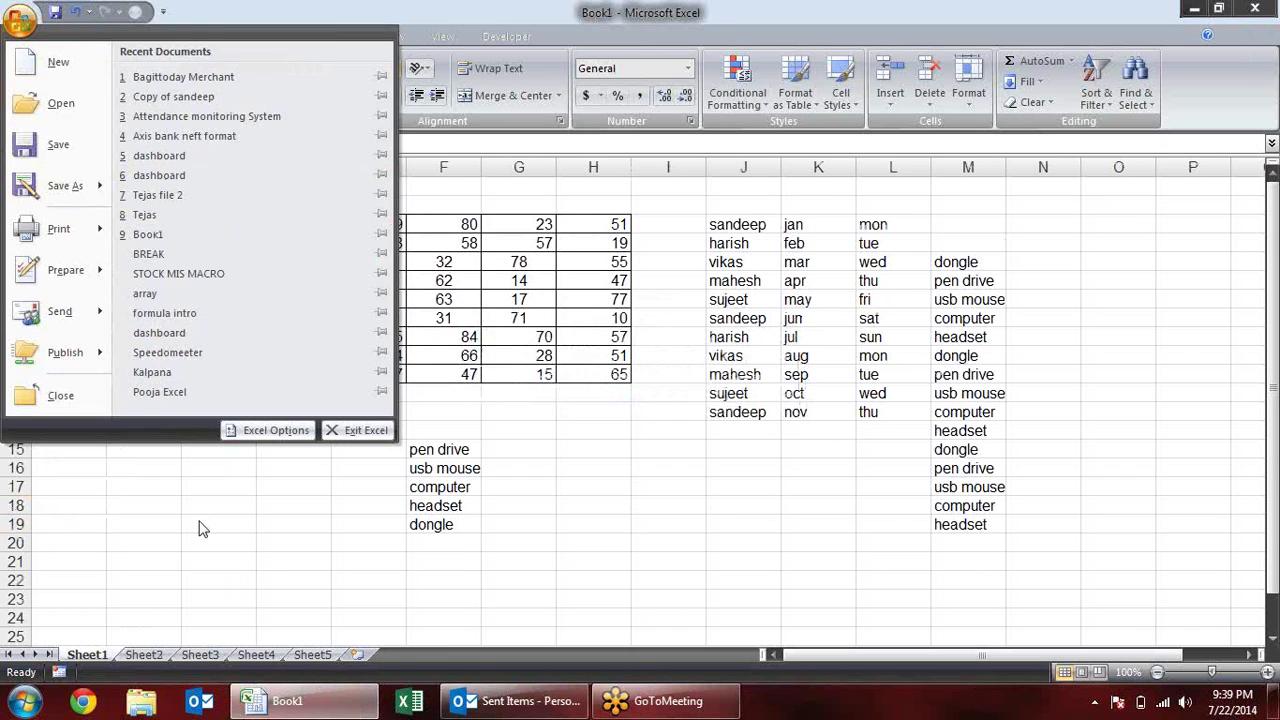
click(281, 429)
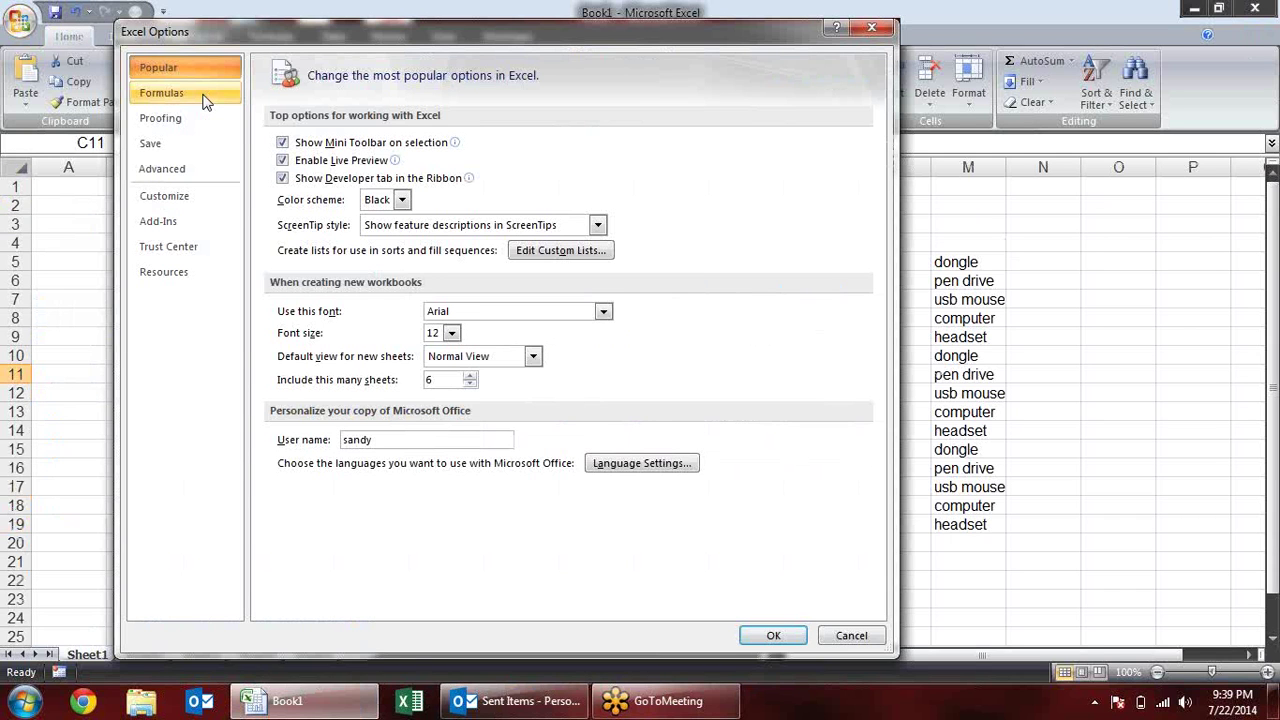
click(205, 101)
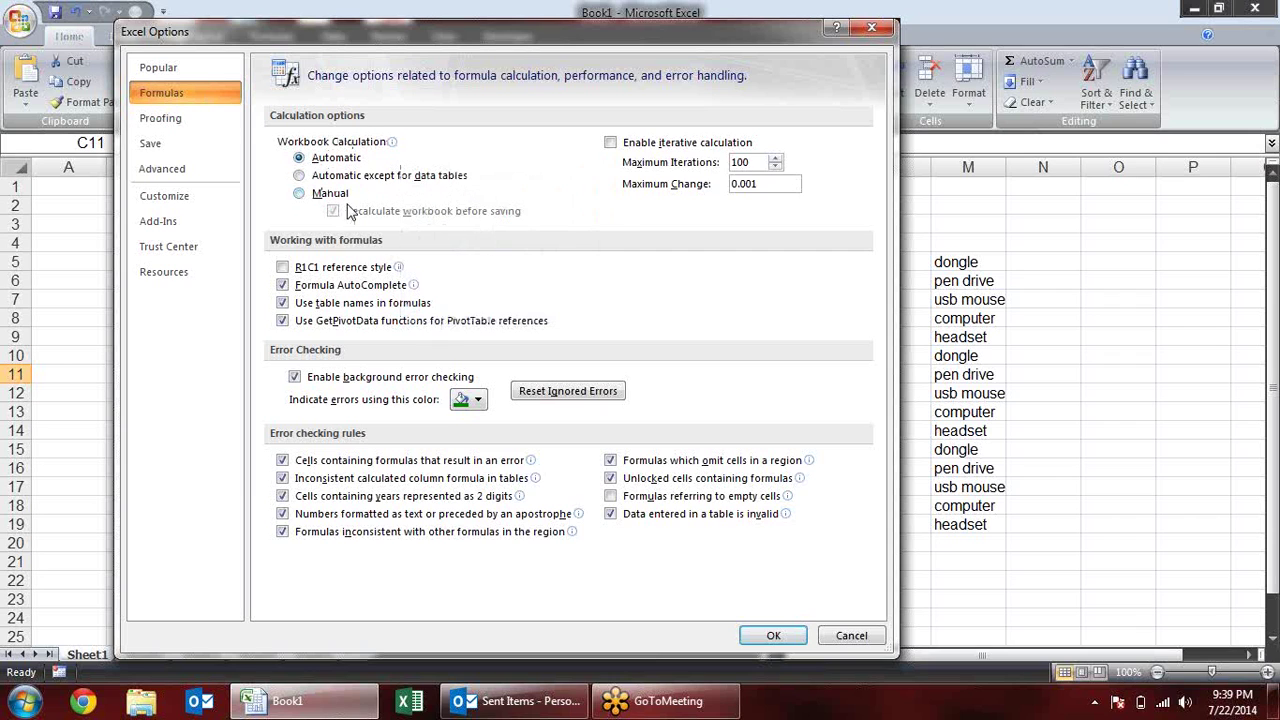
key(Escape)
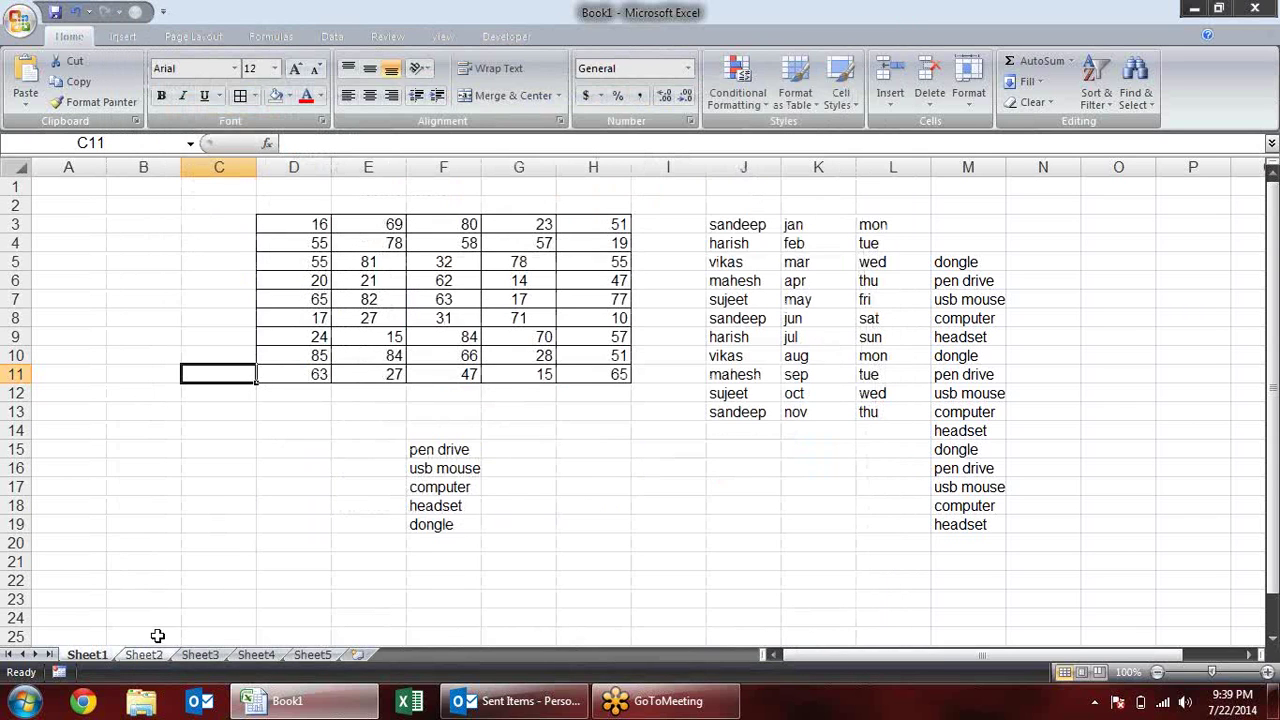
Step: Enter 45 in B13 and B14 and AutoSum them in B15
click(138, 396)
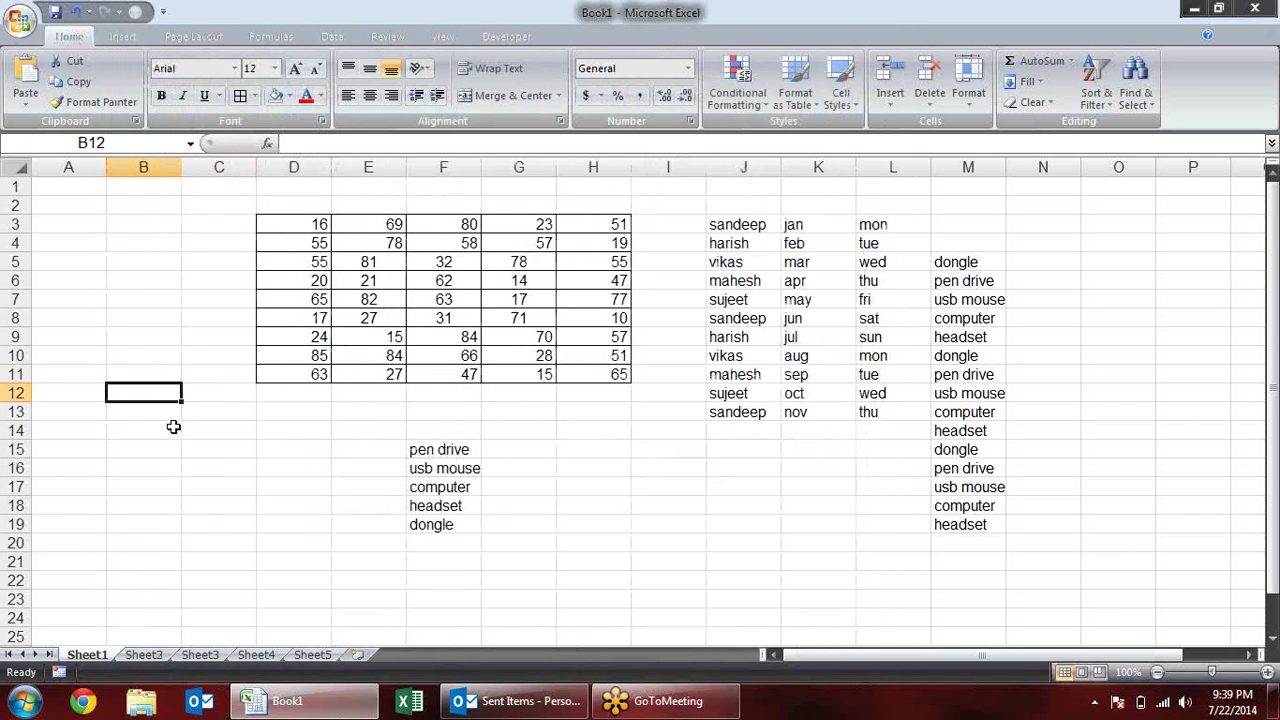
click(116, 416)
text(45)
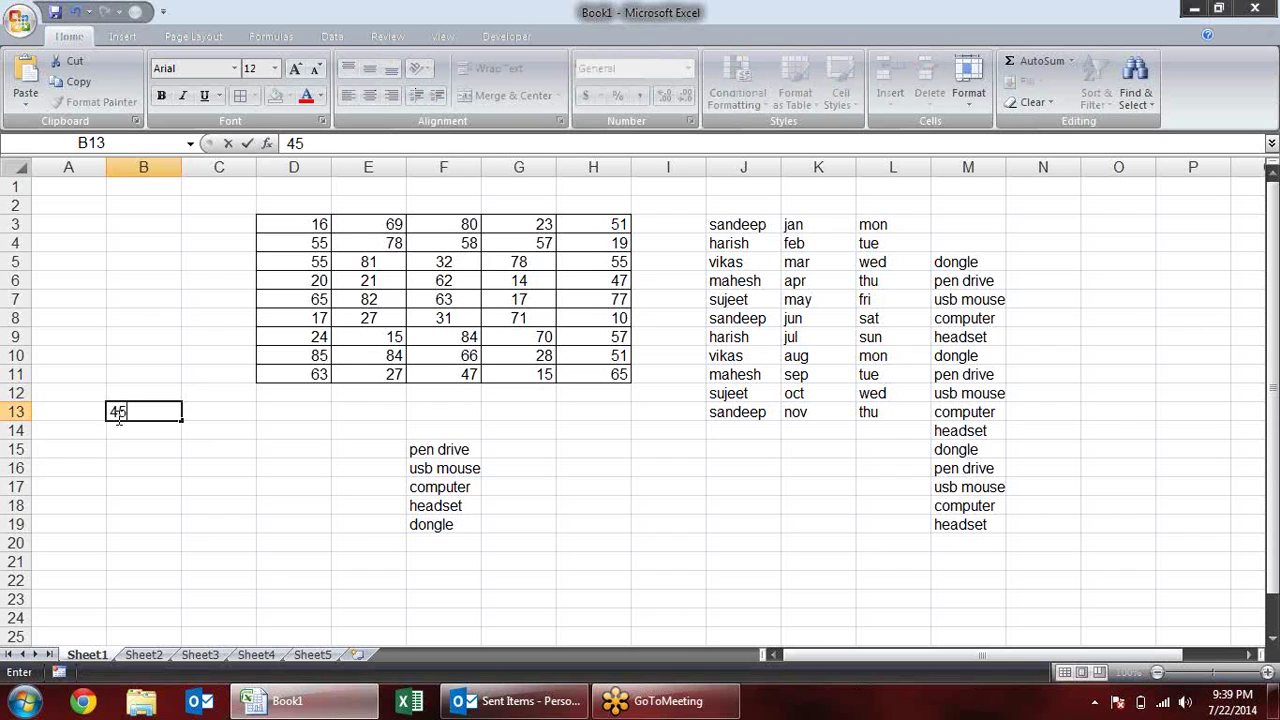
key(Return)
text(45)
key(Return)
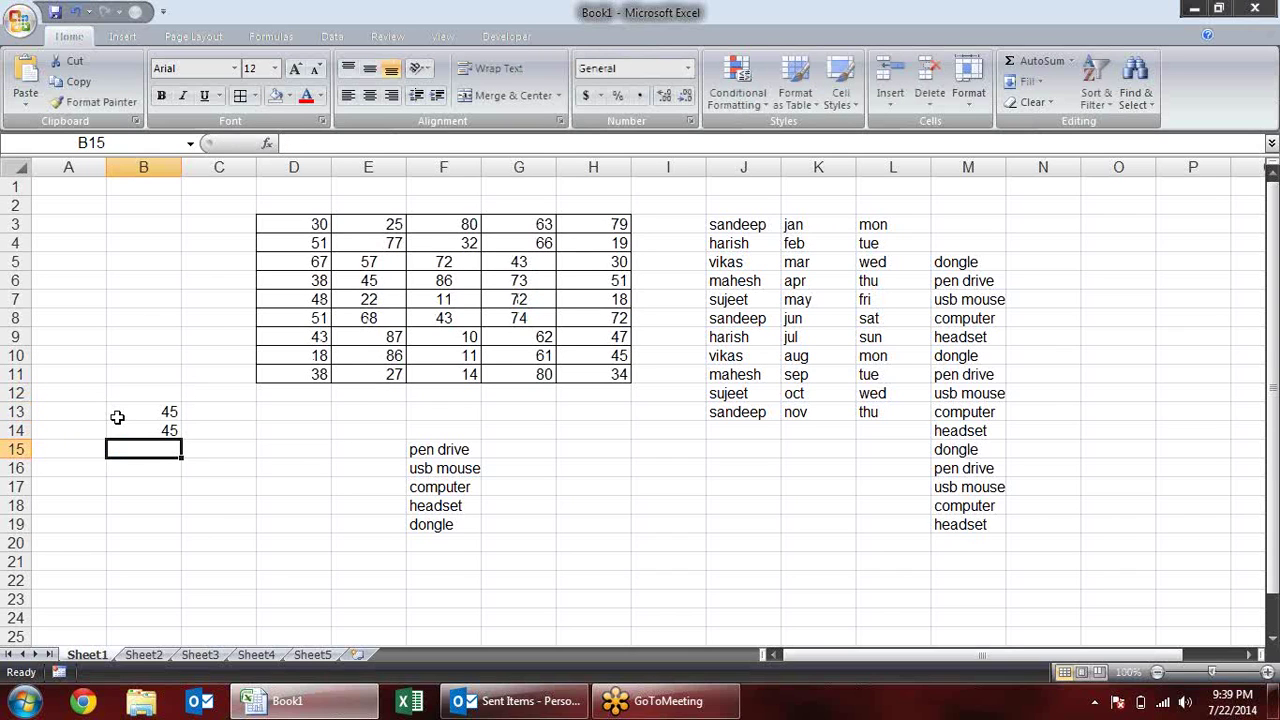
key(alt+equal)
key(Return)
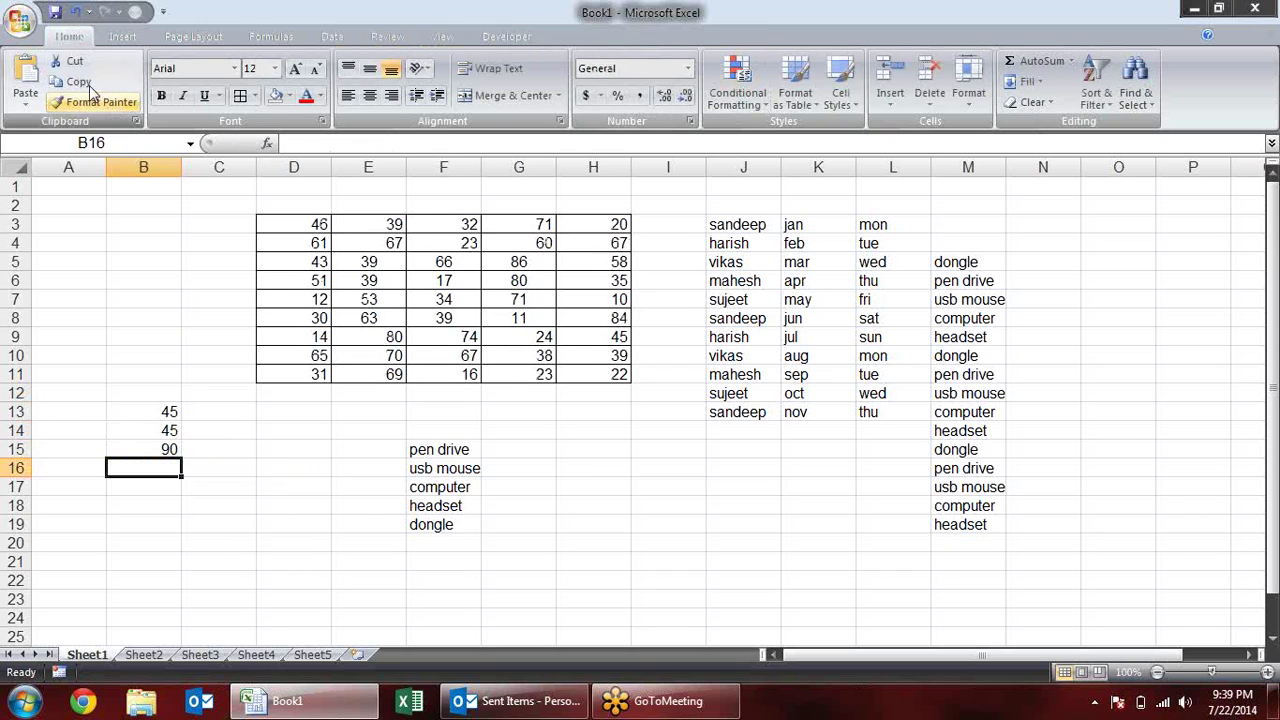
Step: Switch workbook calculation to Manual and change B14 to 65 without recalculating
click(20, 18)
click(282, 423)
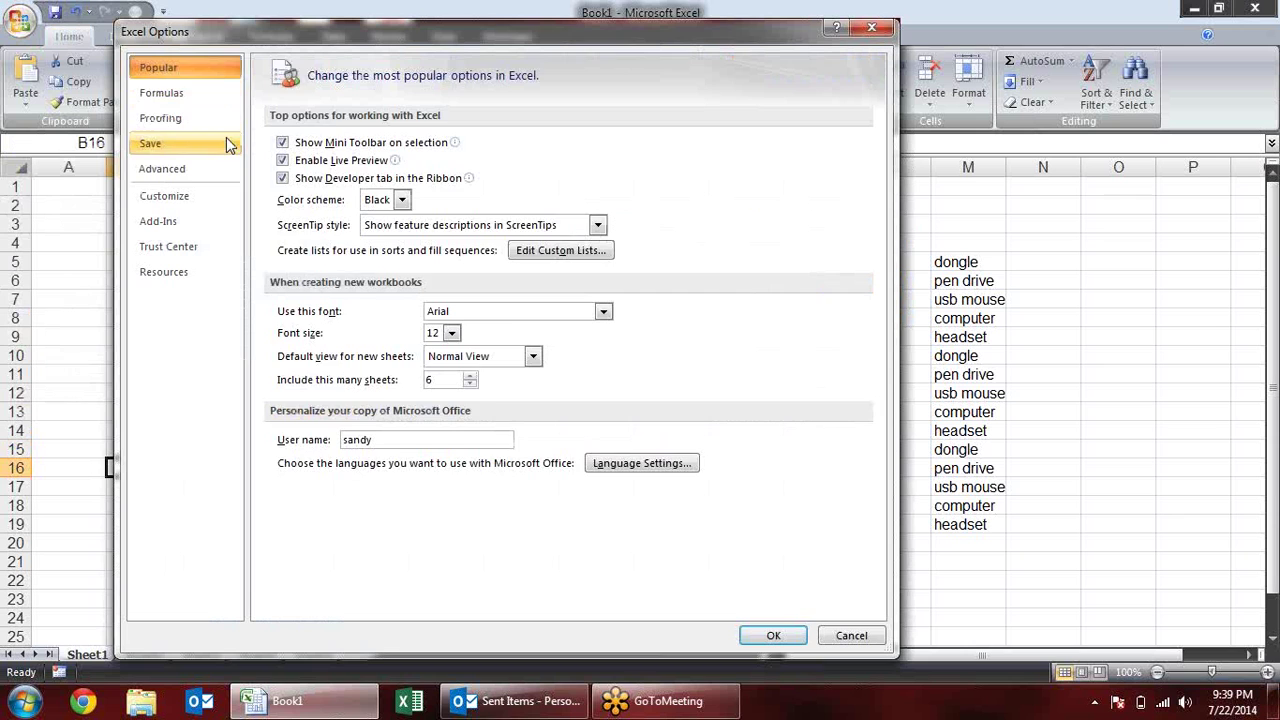
click(195, 93)
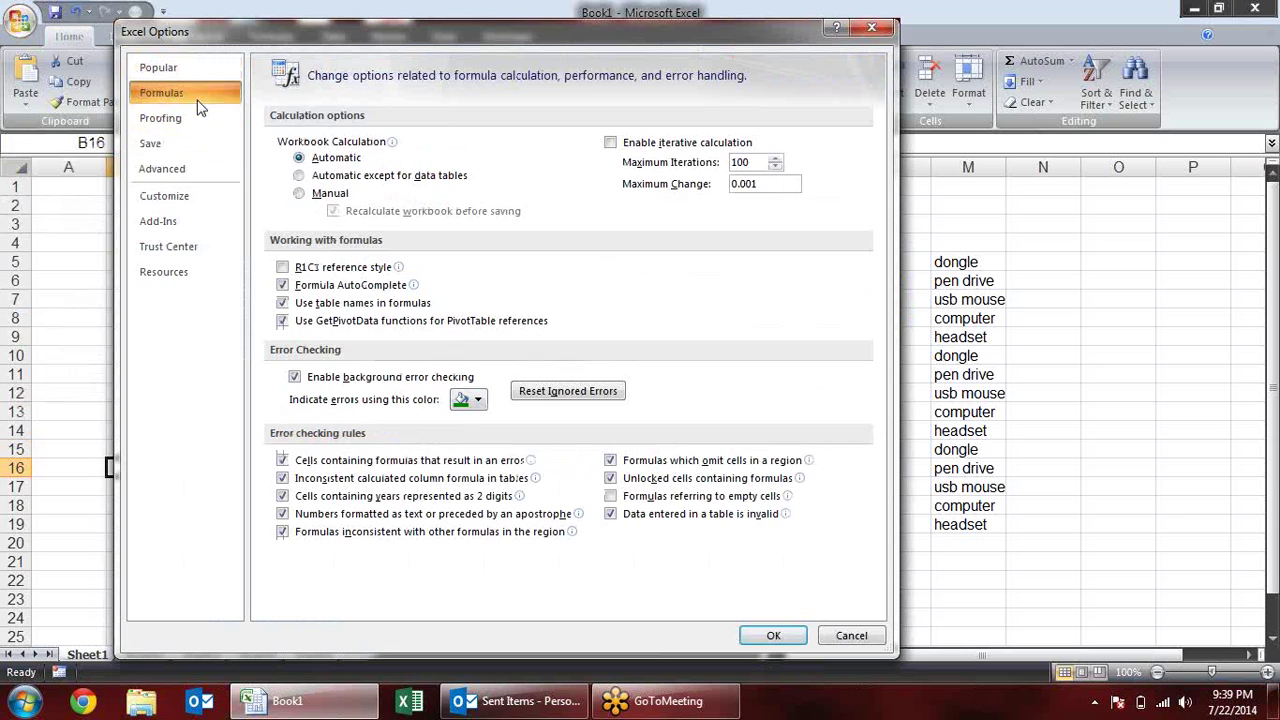
click(325, 194)
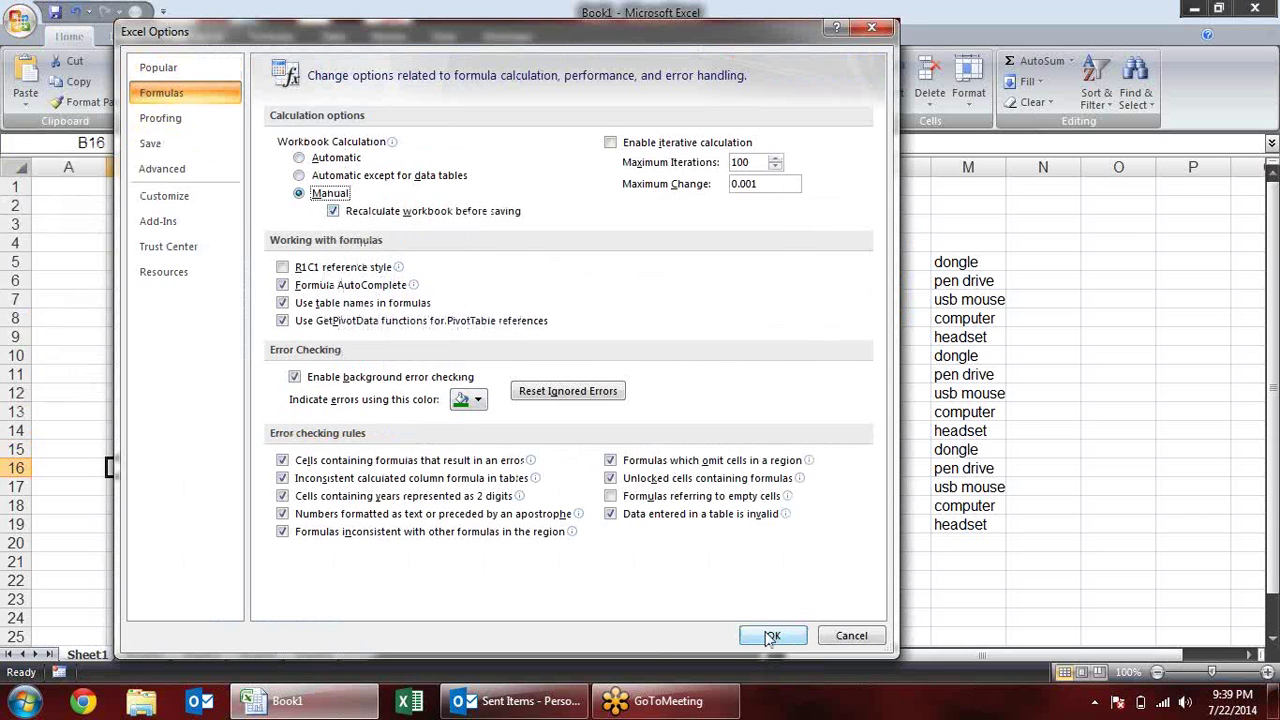
click(771, 637)
click(160, 449)
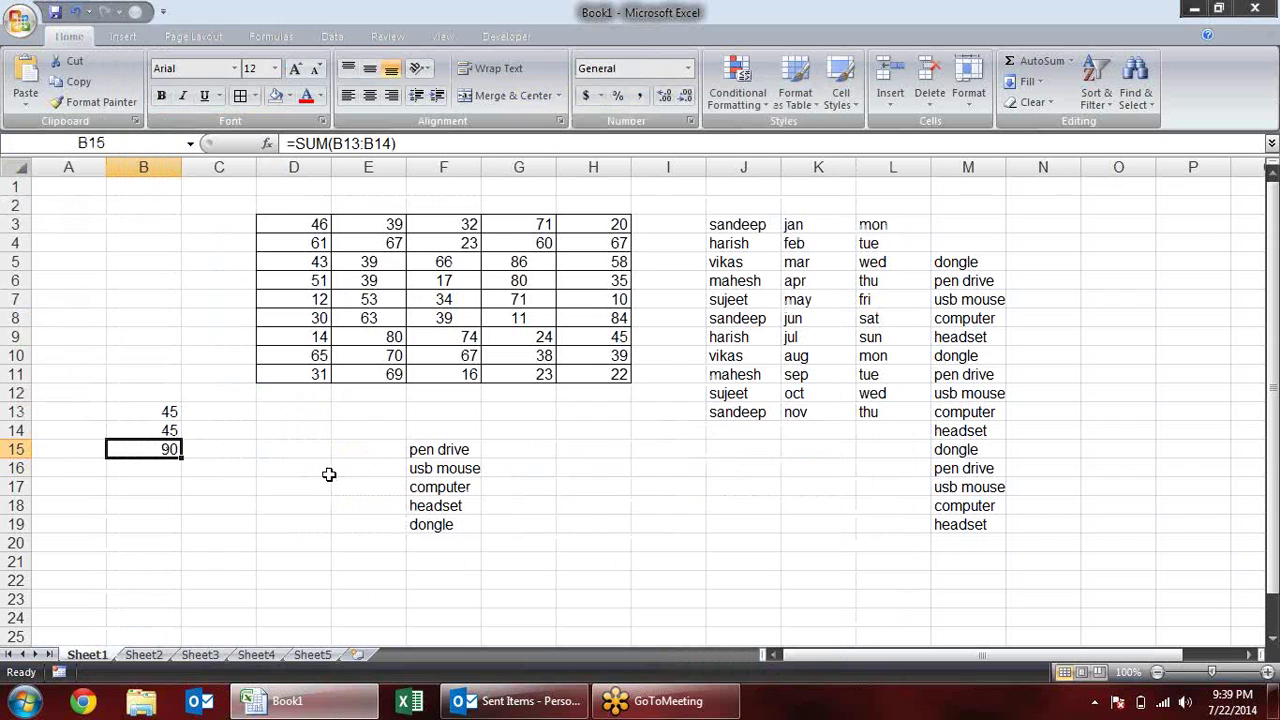
click(172, 429)
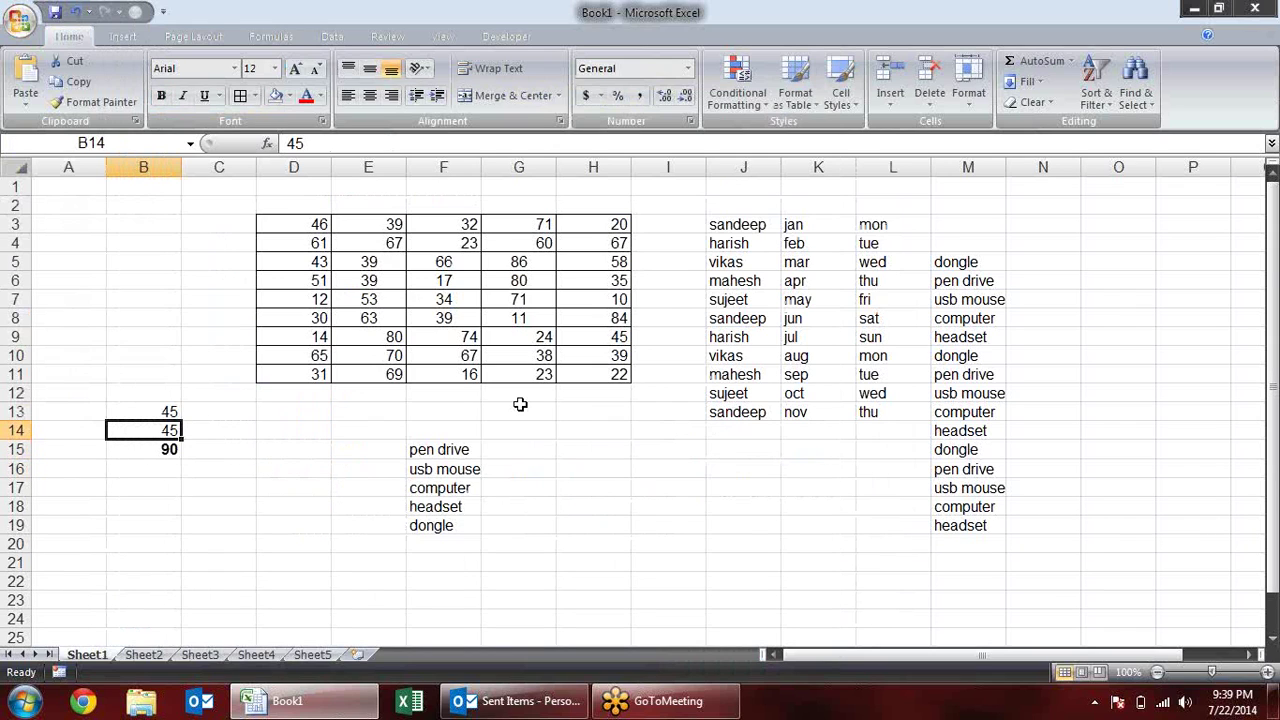
text(6)
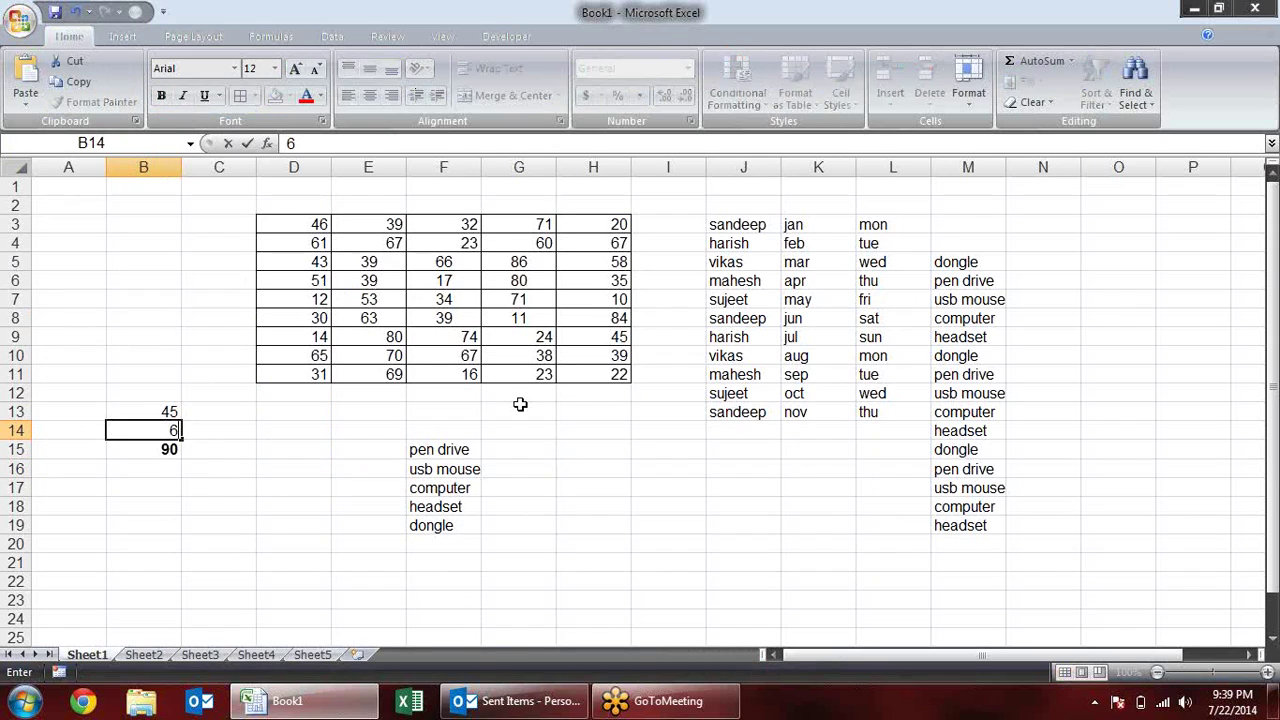
key(Return)
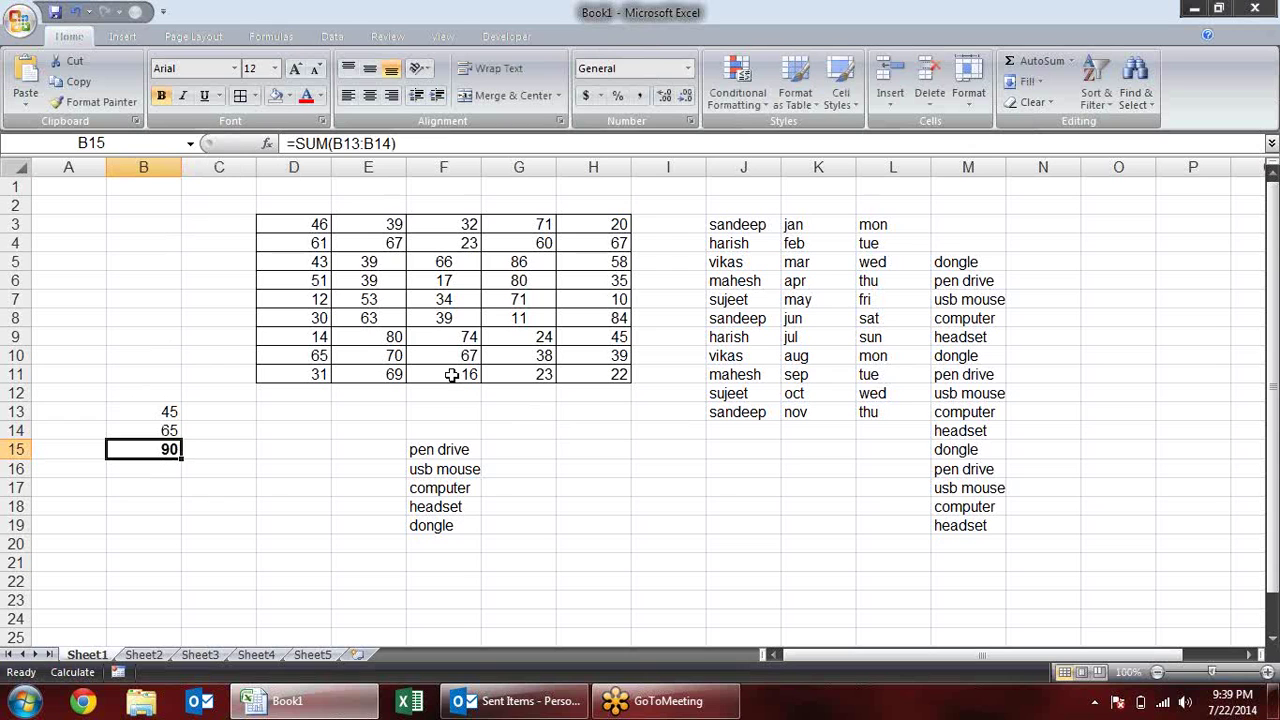
Step: Set workbook calculation back to Automatic so B15 updates to 110
click(12, 30)
click(277, 432)
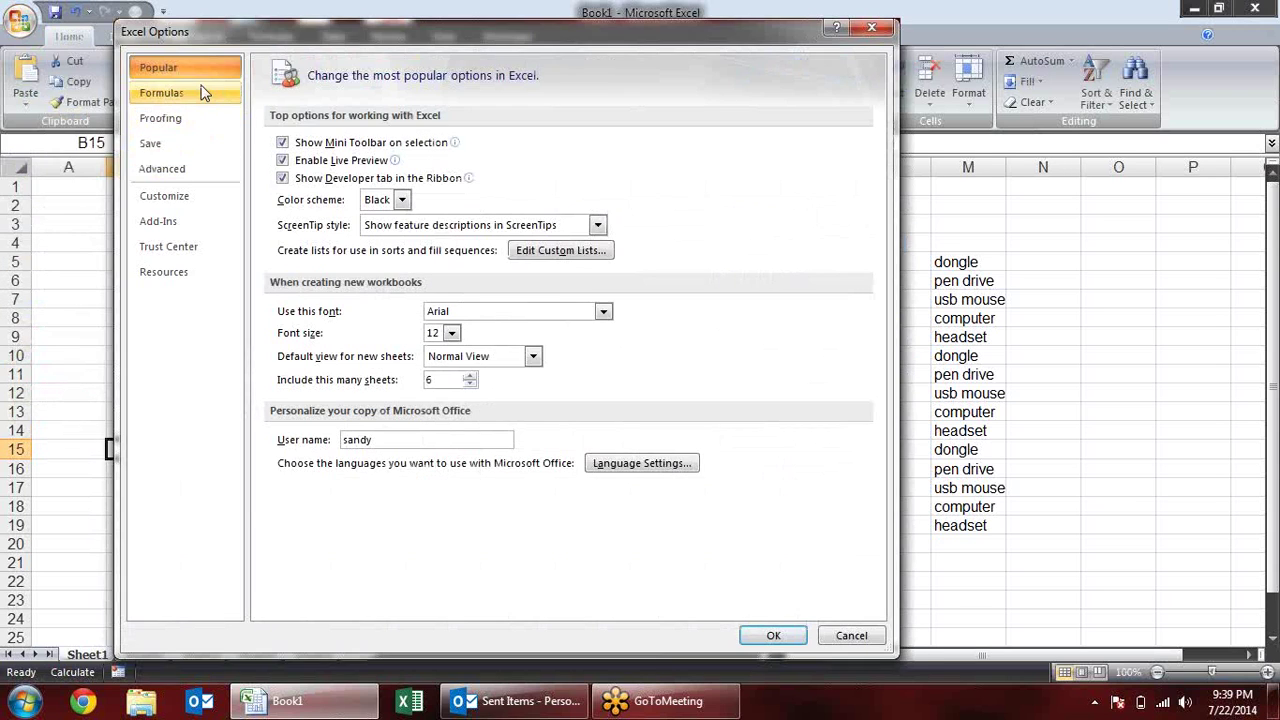
click(204, 92)
click(350, 158)
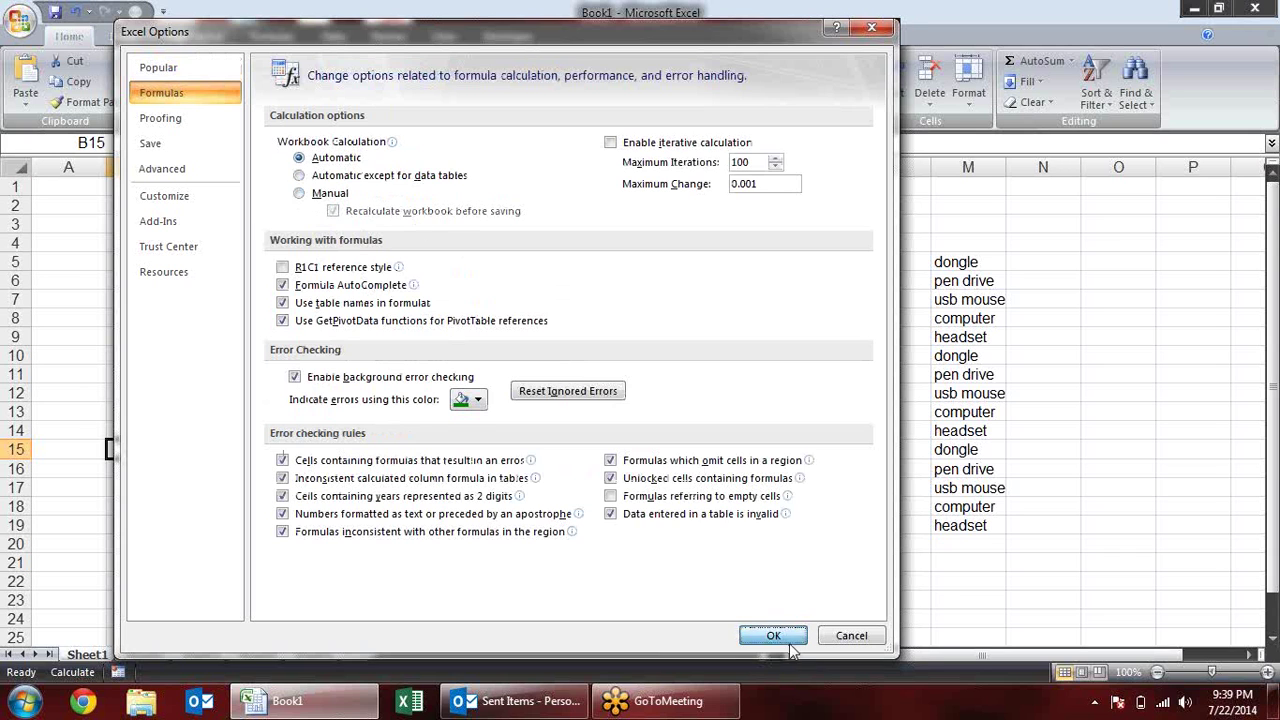
click(788, 643)
click(170, 428)
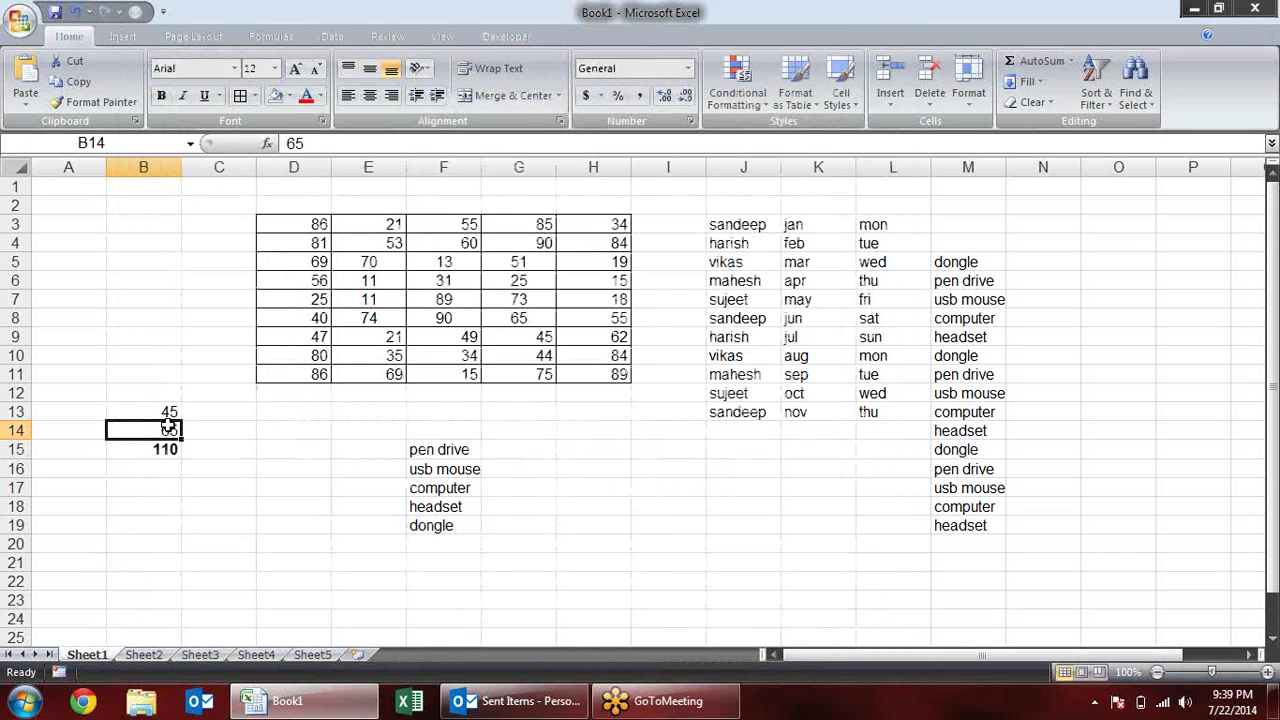
Step: Change B14 to 62, then to 10, so the B15 total reads 55
text(62)
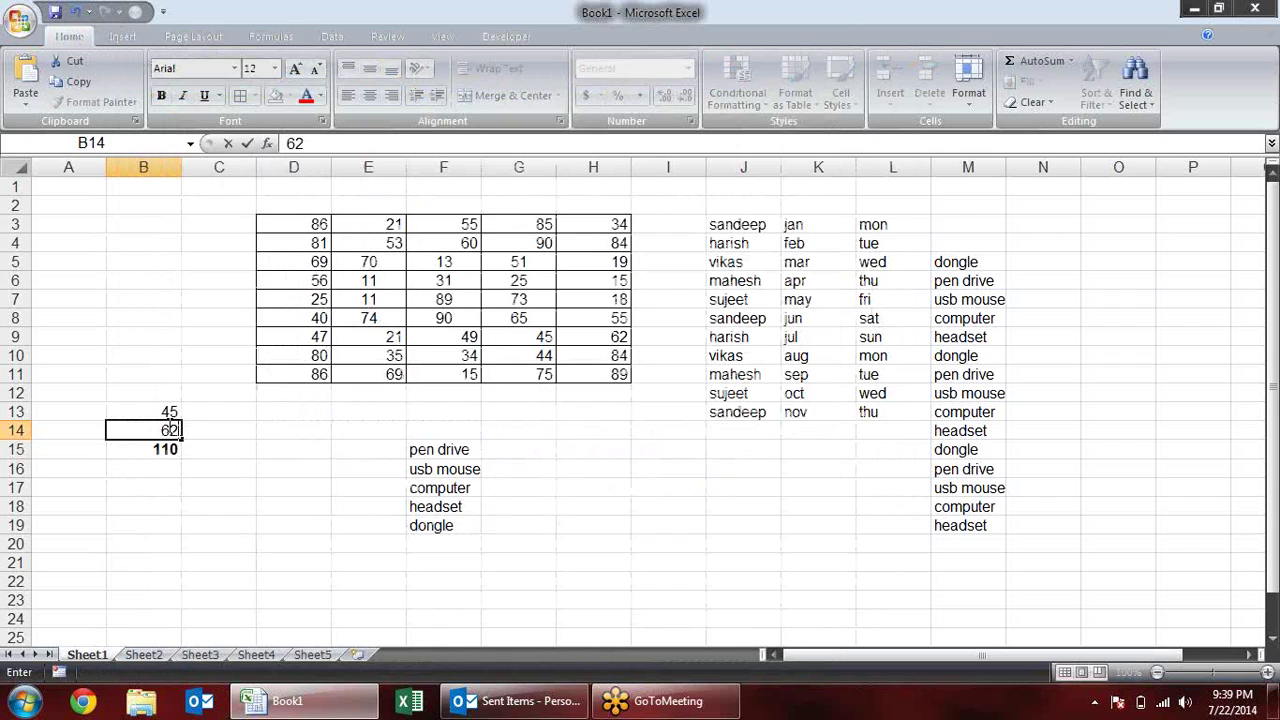
key(Return)
text(1)
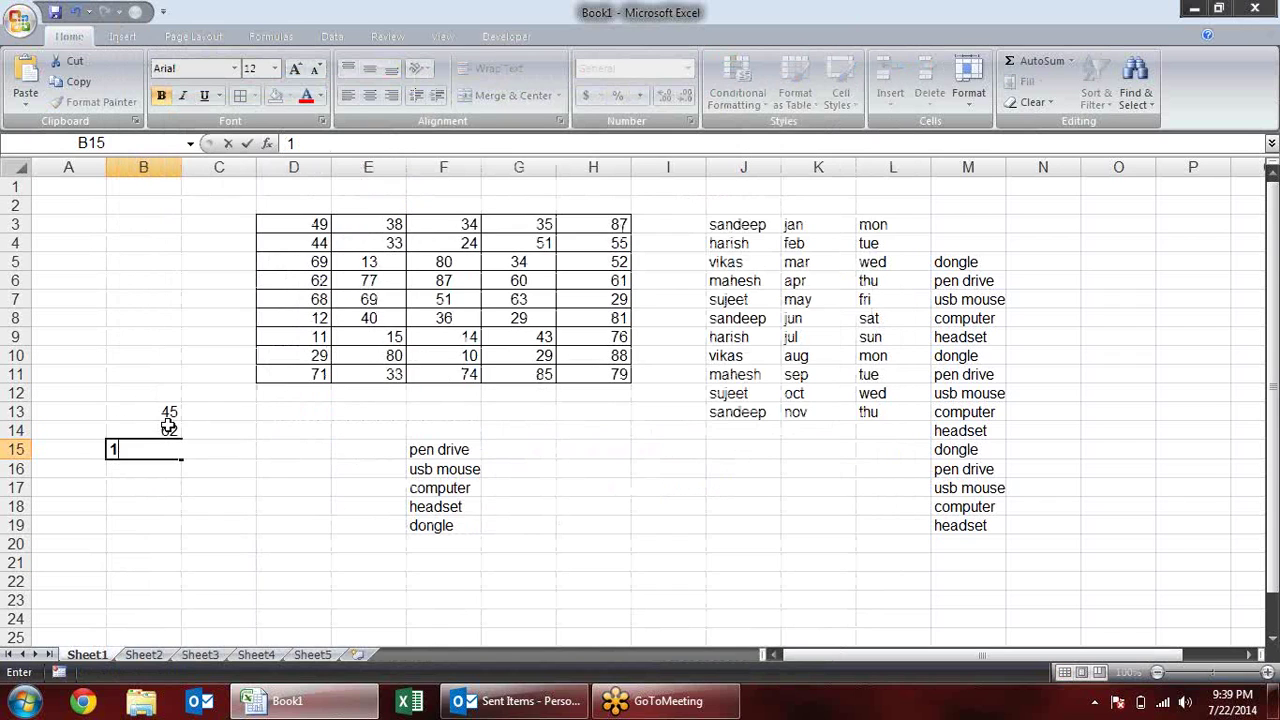
text(0)
key(Escape)
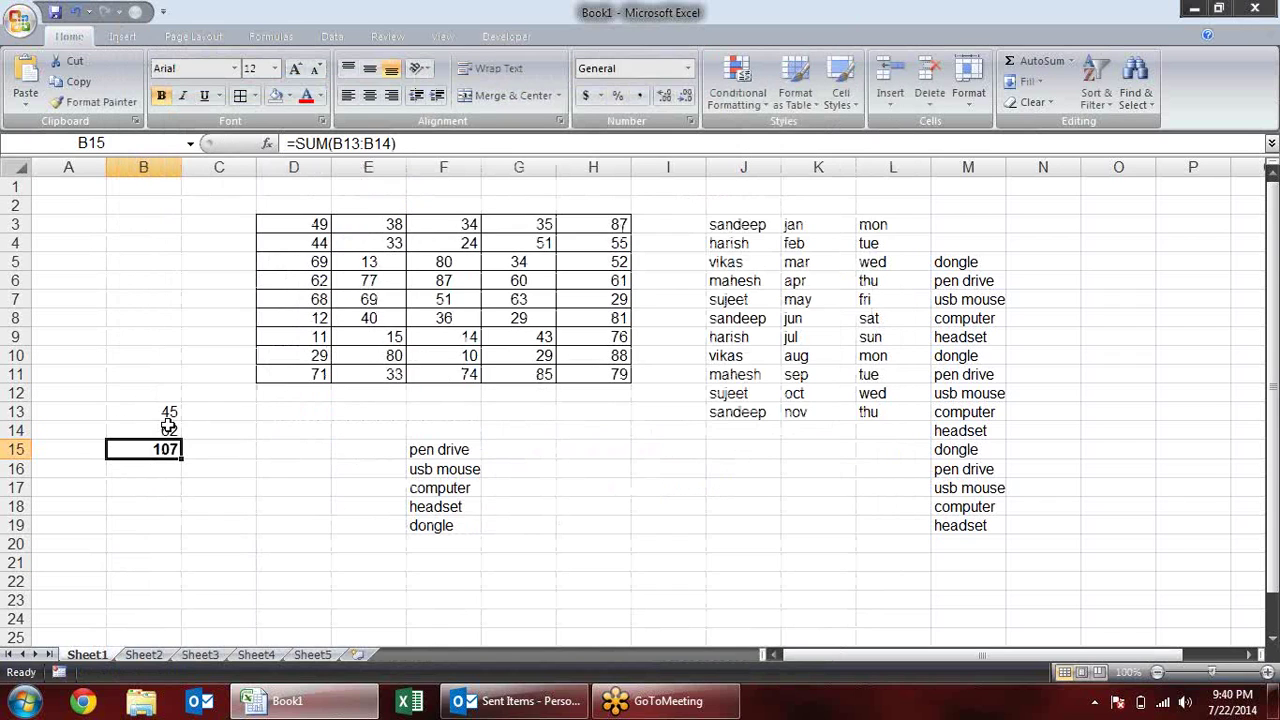
click(168, 426)
text(10)
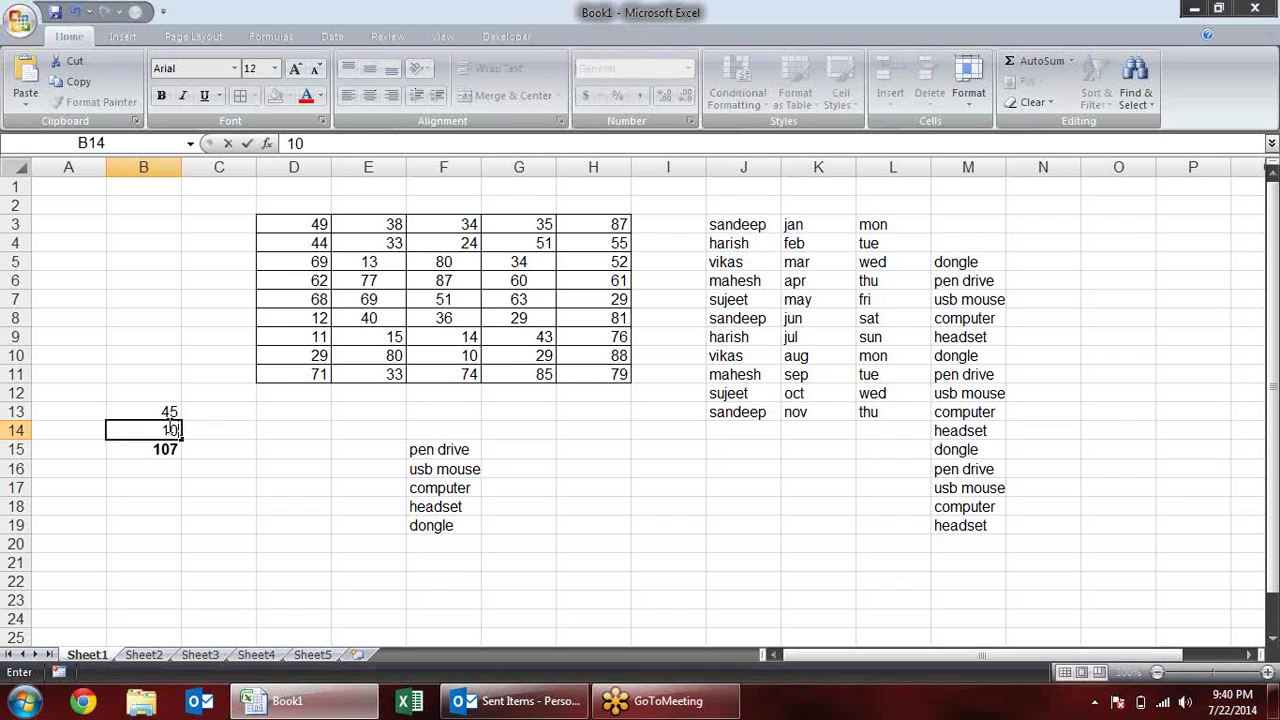
key(Return)
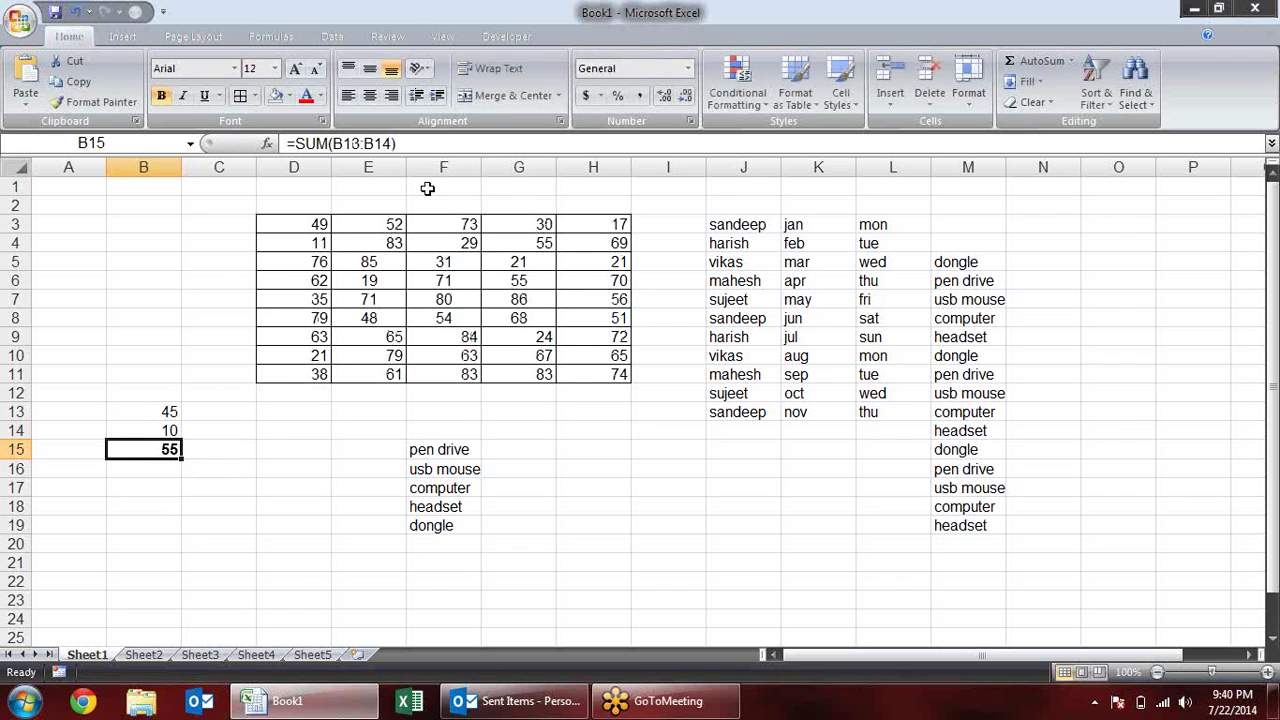
Step: Confirm Calculation Options stays Automatic on the Formulas tab, then bring up Excel Options
click(290, 37)
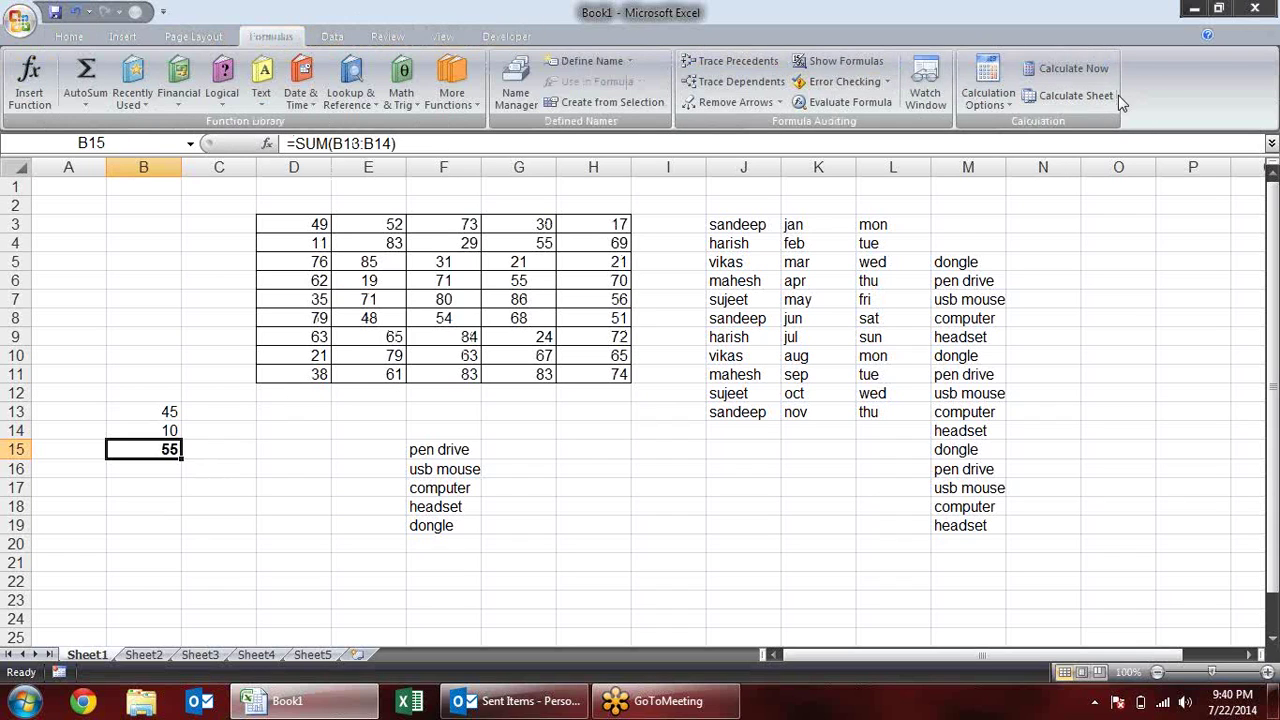
click(1009, 105)
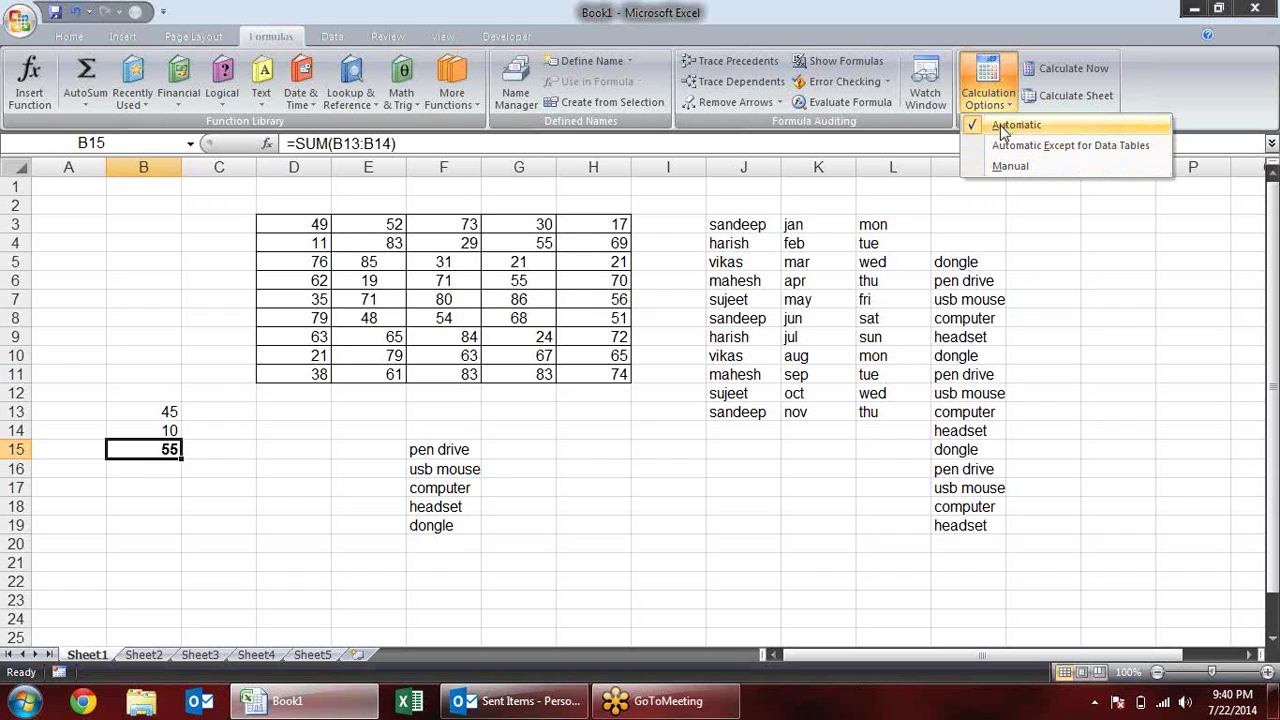
click(261, 273)
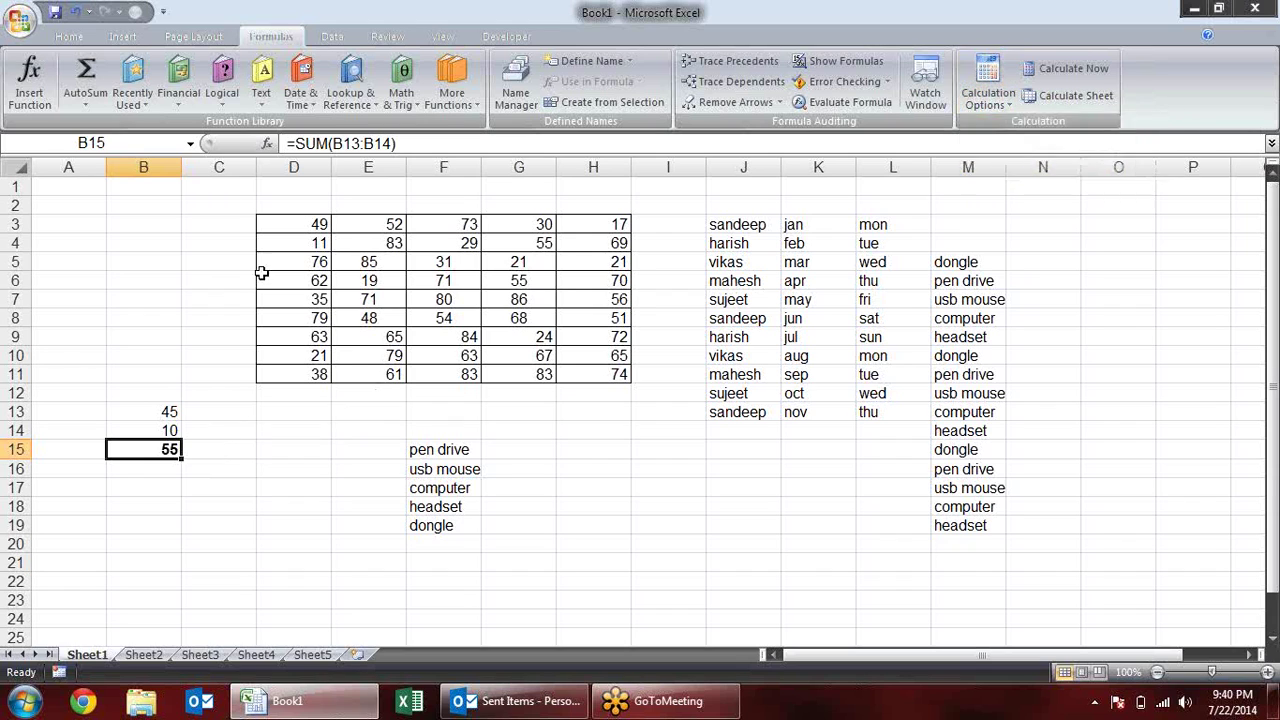
click(286, 431)
click(20, 20)
click(284, 432)
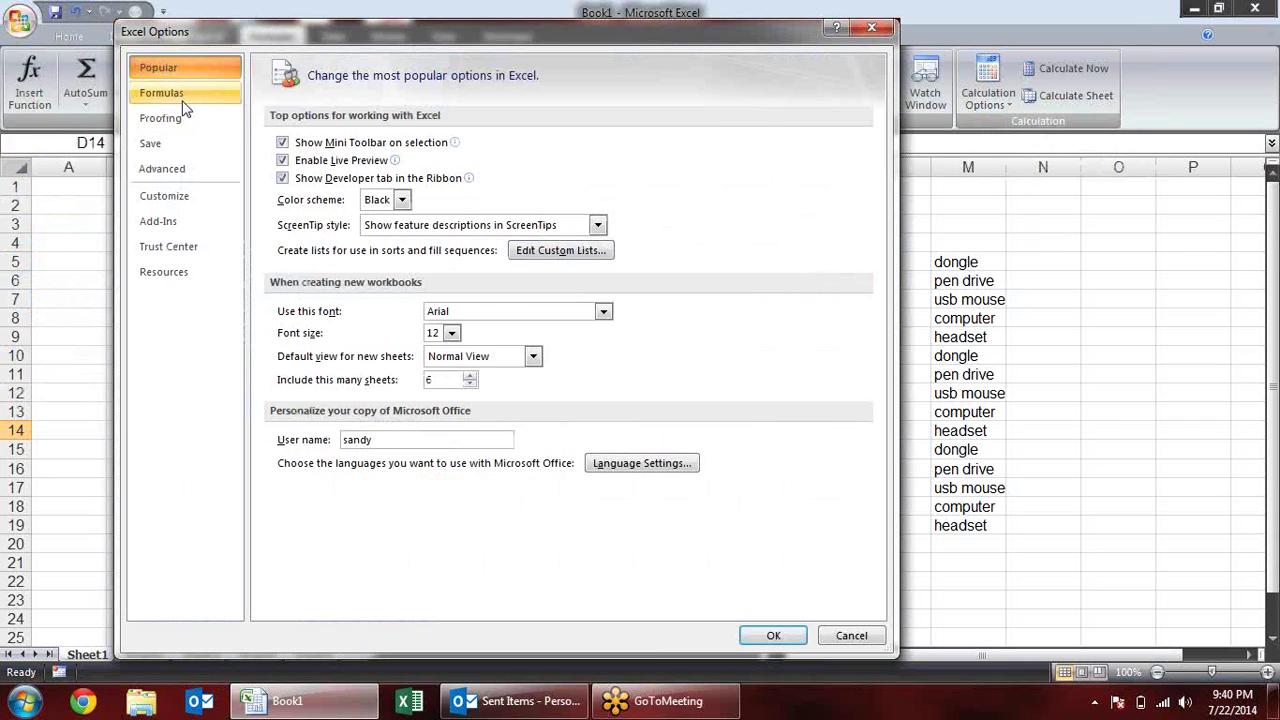
Step: Review the Formulas calculation settings in Excel Options twice, closing without changes
click(165, 93)
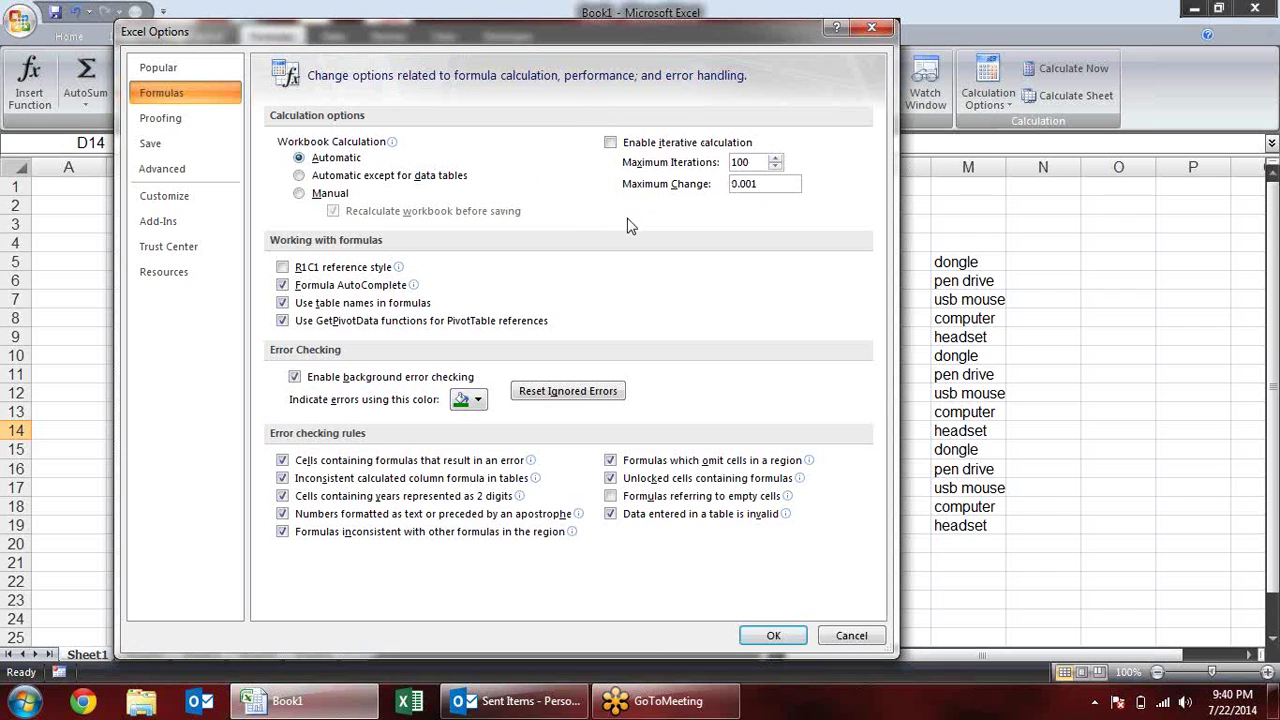
click(876, 27)
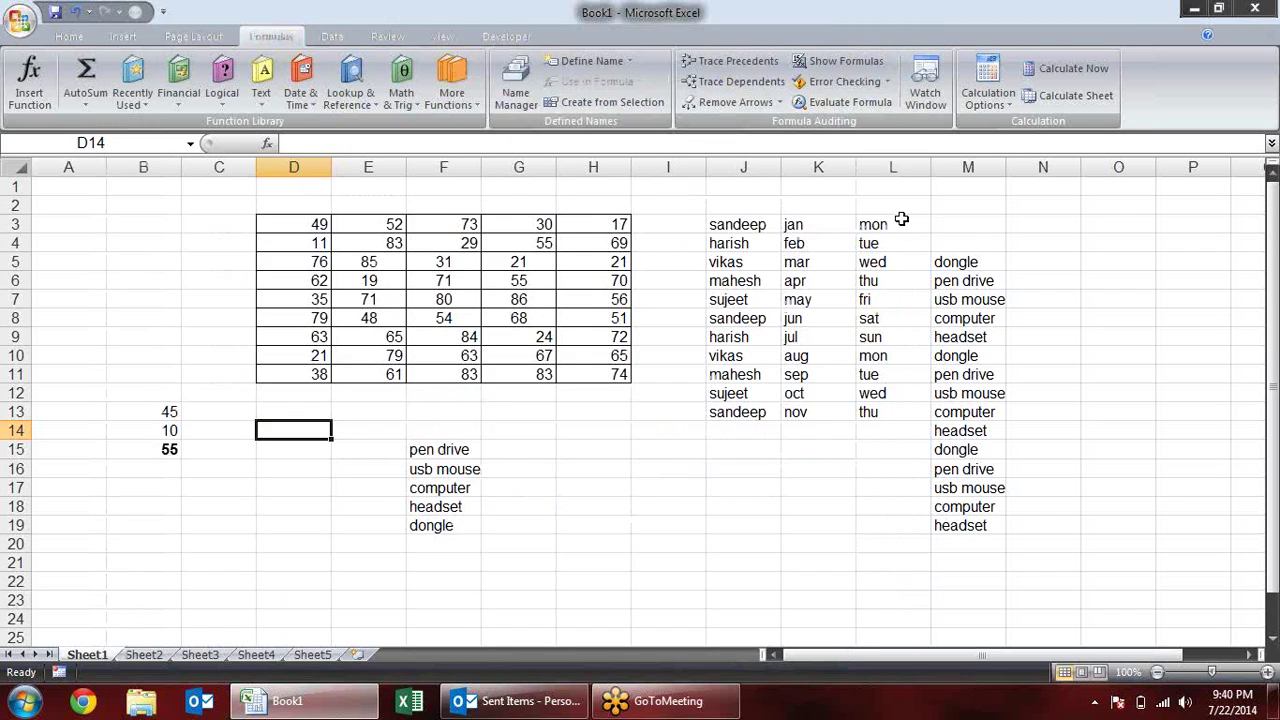
click(608, 452)
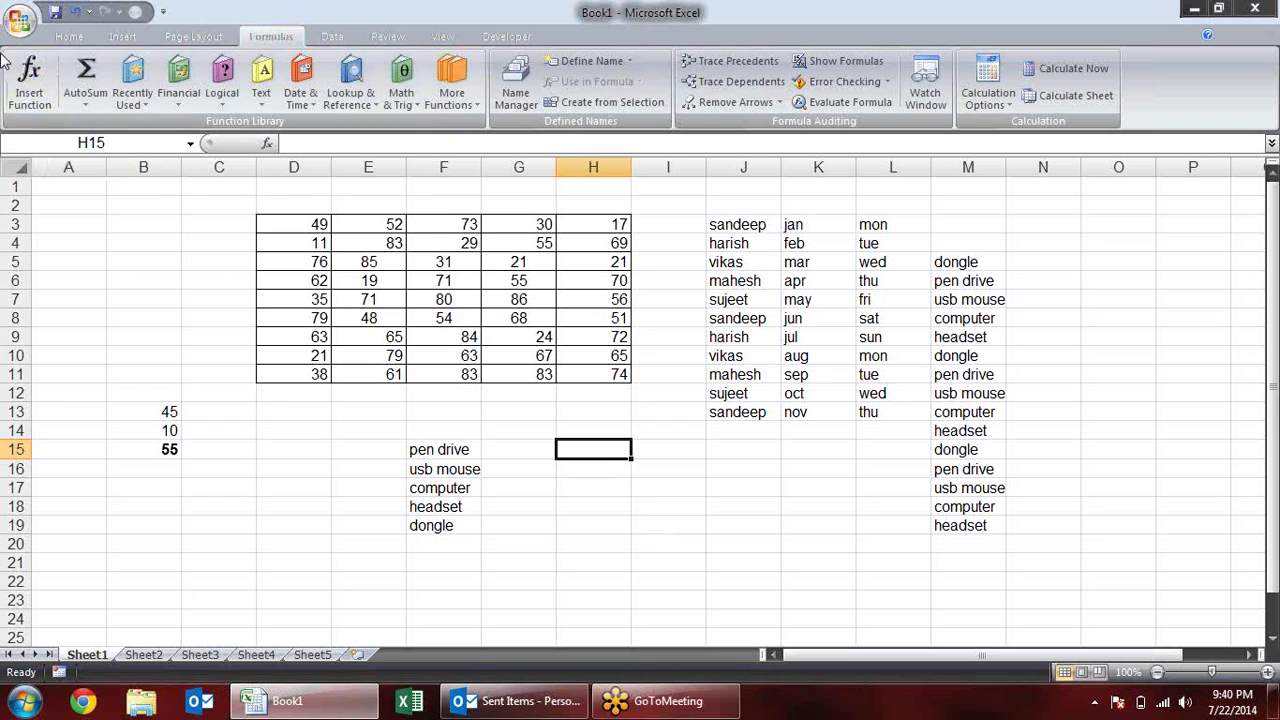
click(20, 20)
click(268, 430)
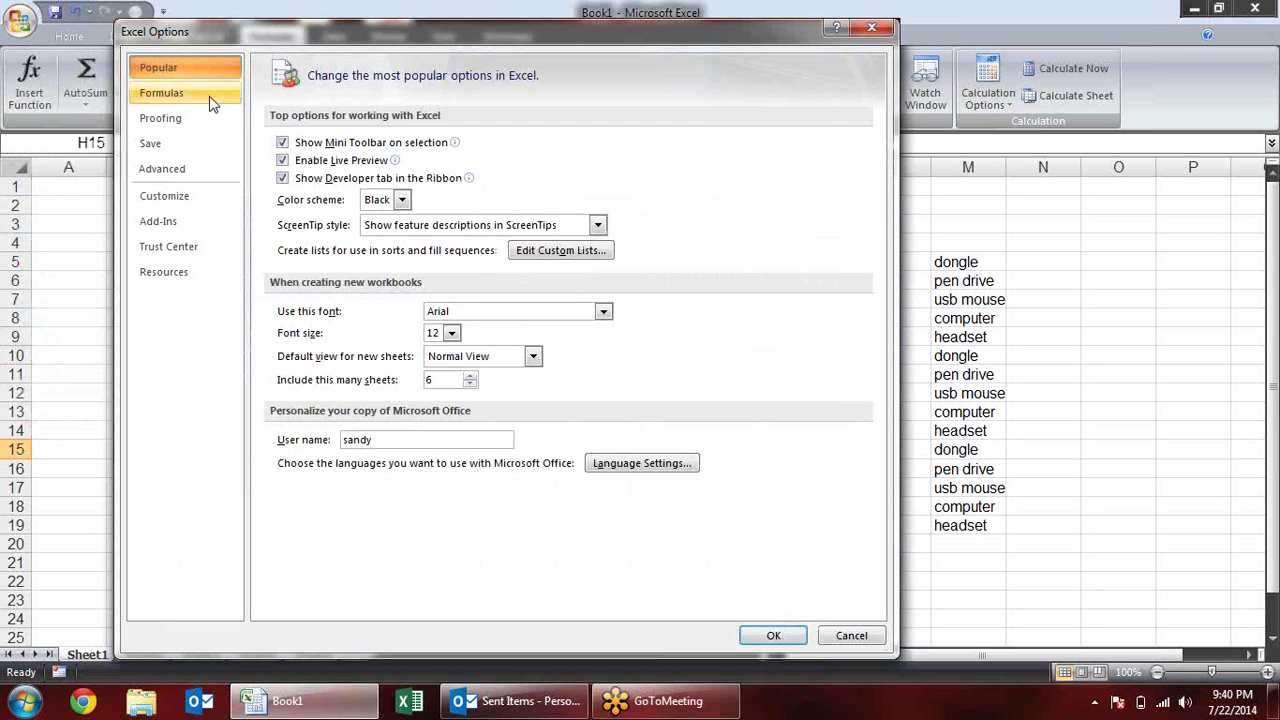
click(161, 92)
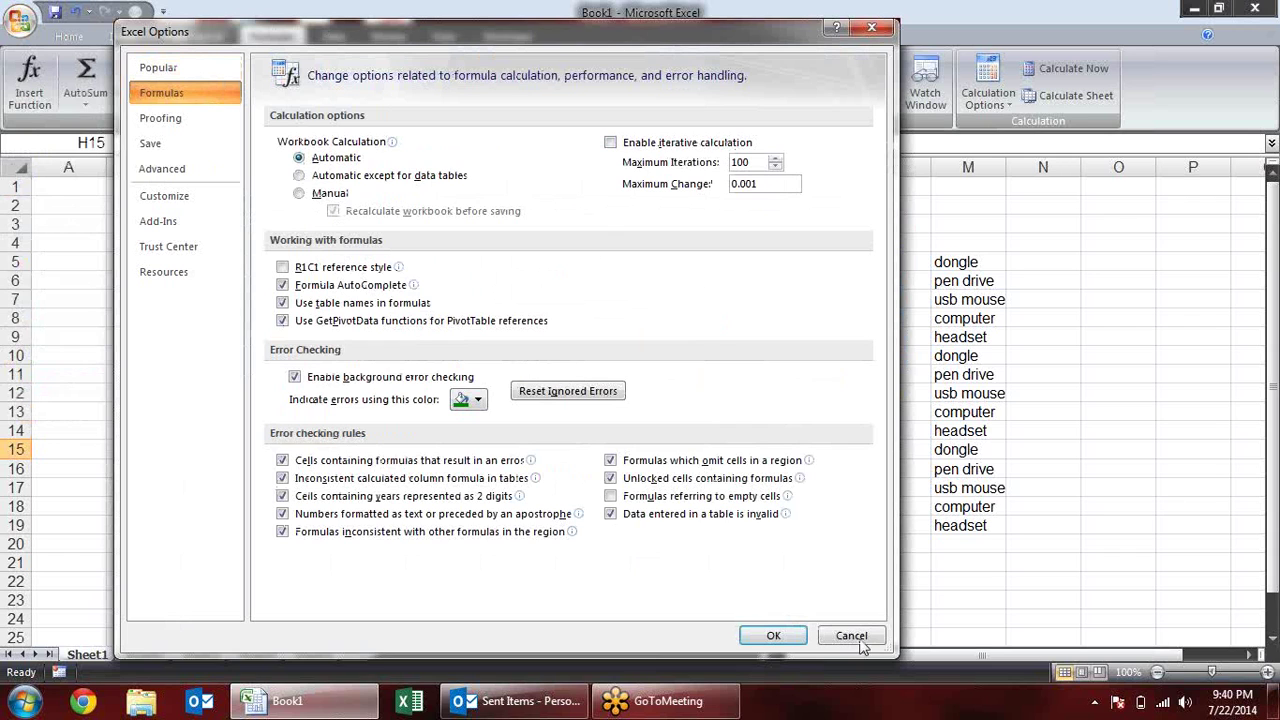
click(773, 640)
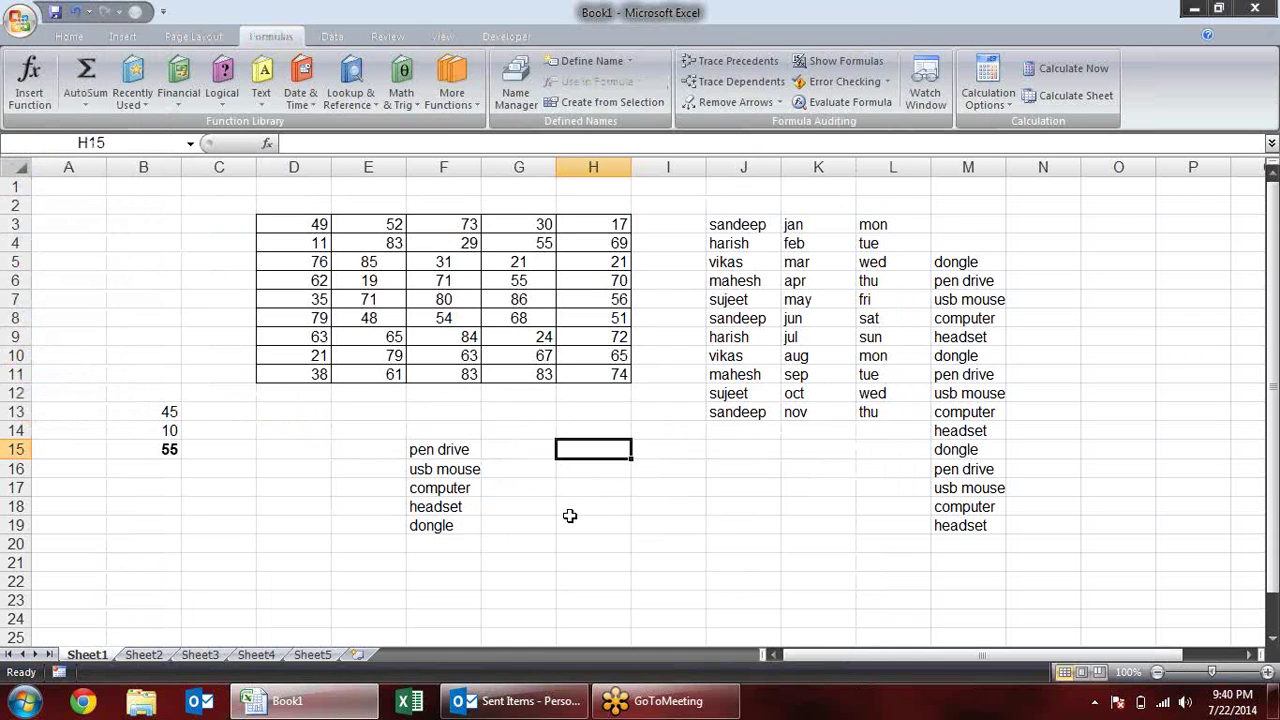
Step: Enter 10 in H16 and the formula =H16+10 in H19, showing 20
click(584, 469)
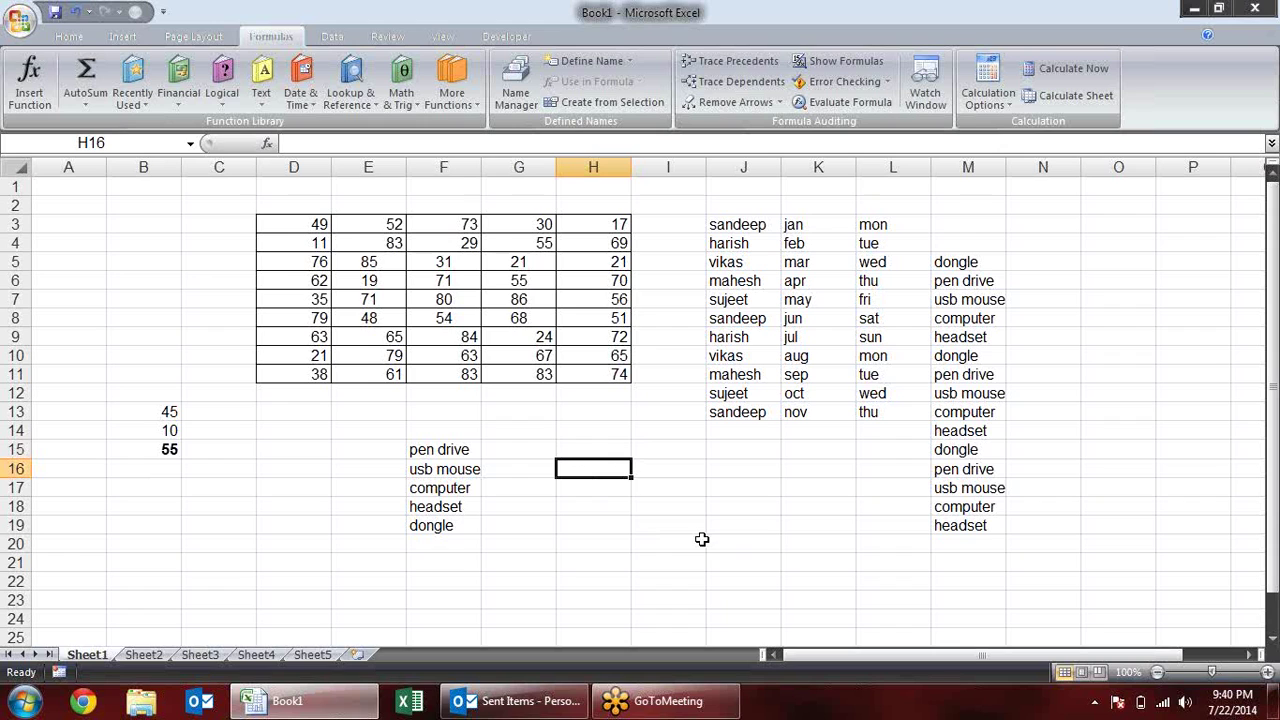
text(10)
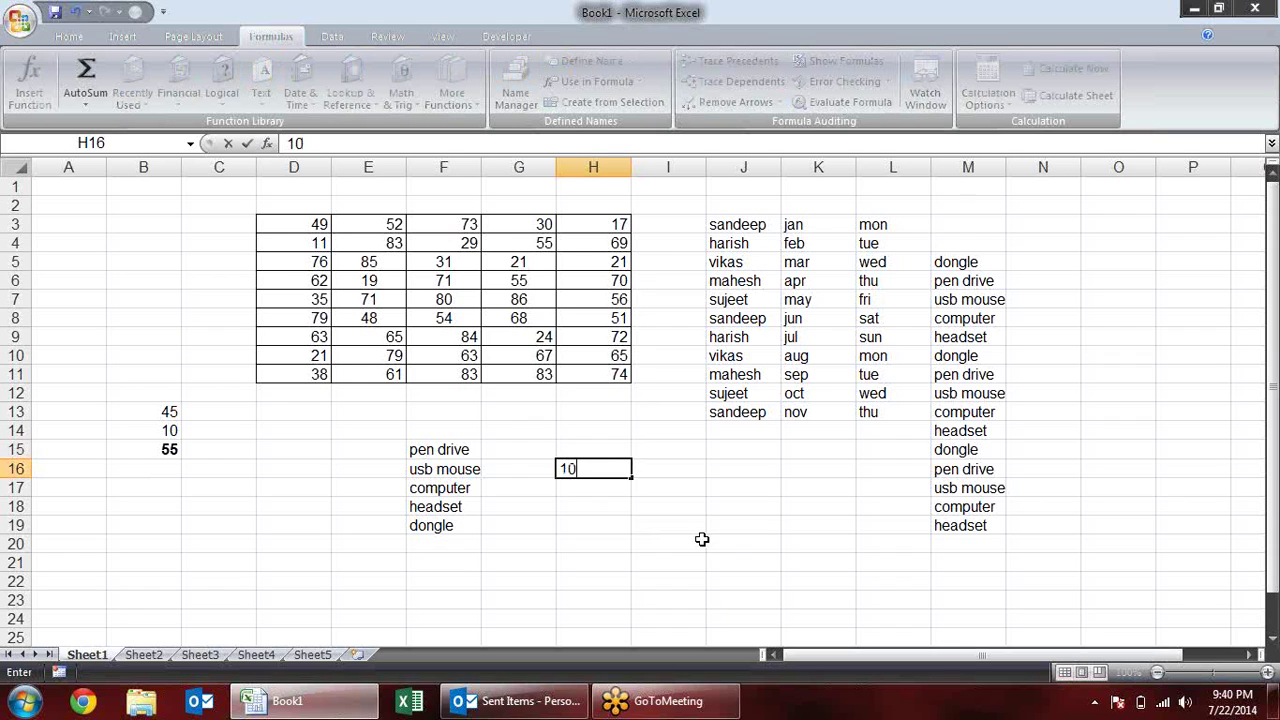
key(Return)
key(Return)
key(Return)
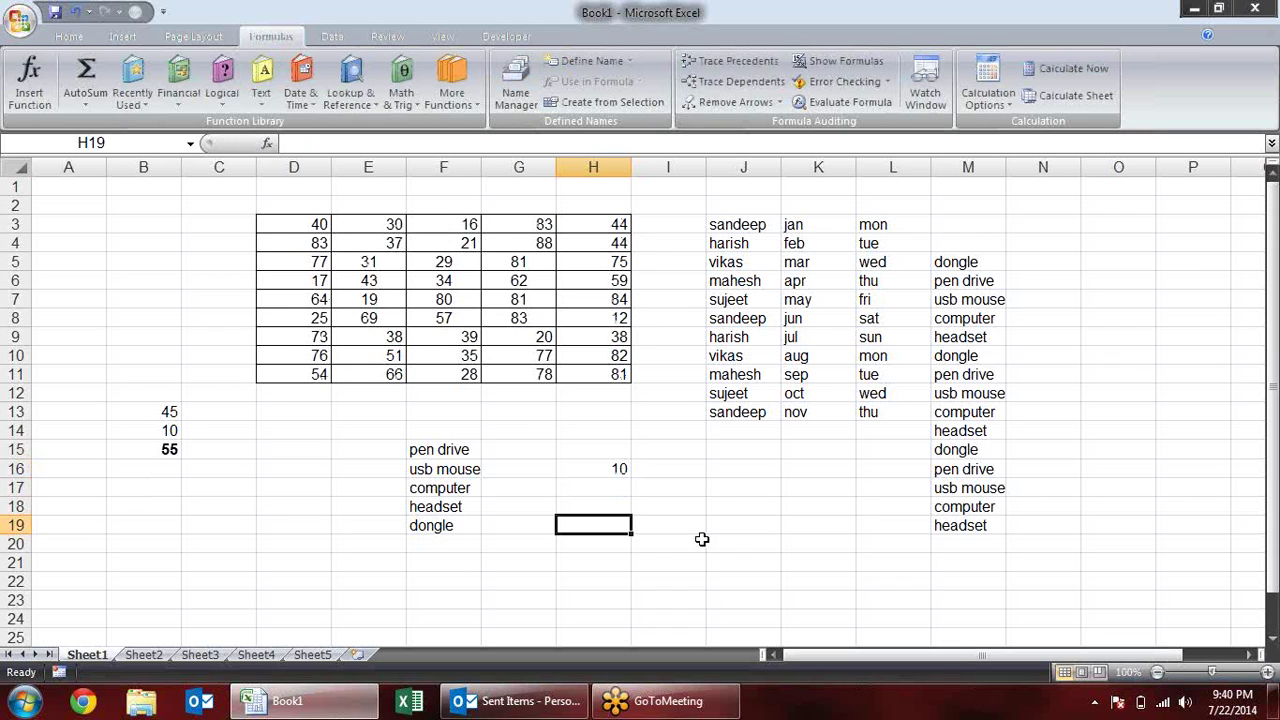
text(=)
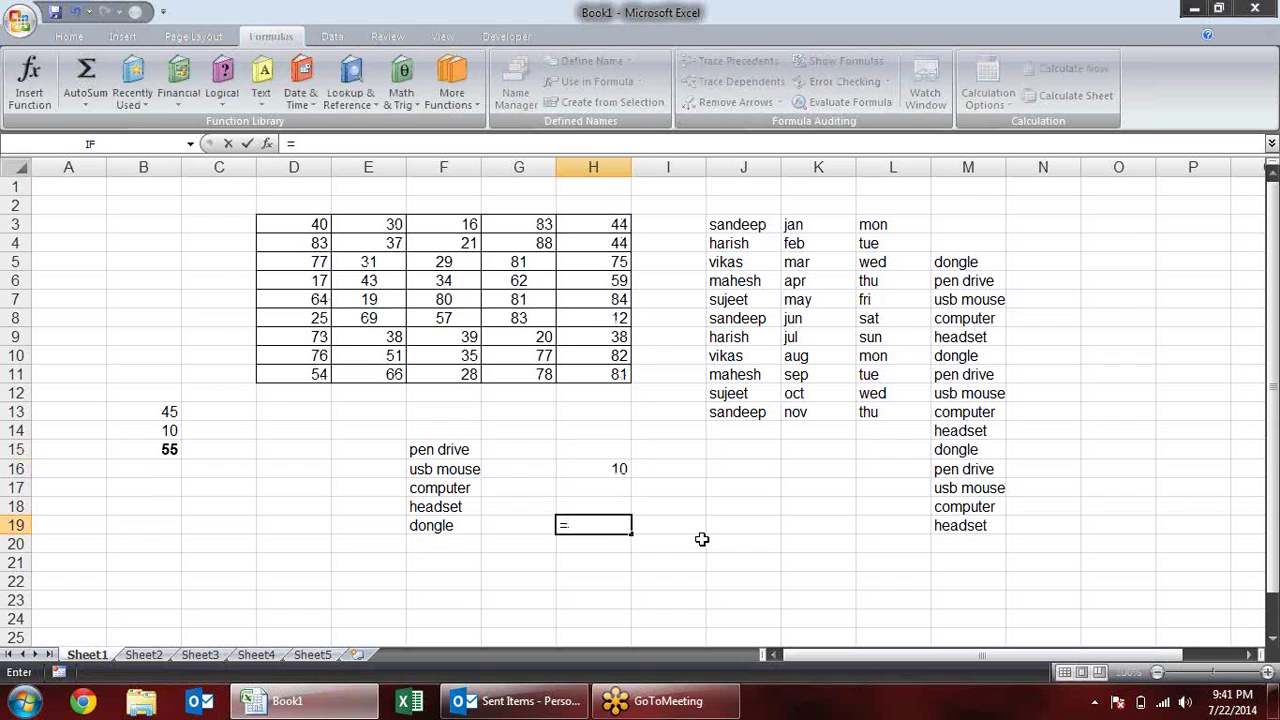
key(Up)
key(Up)
key(Up)
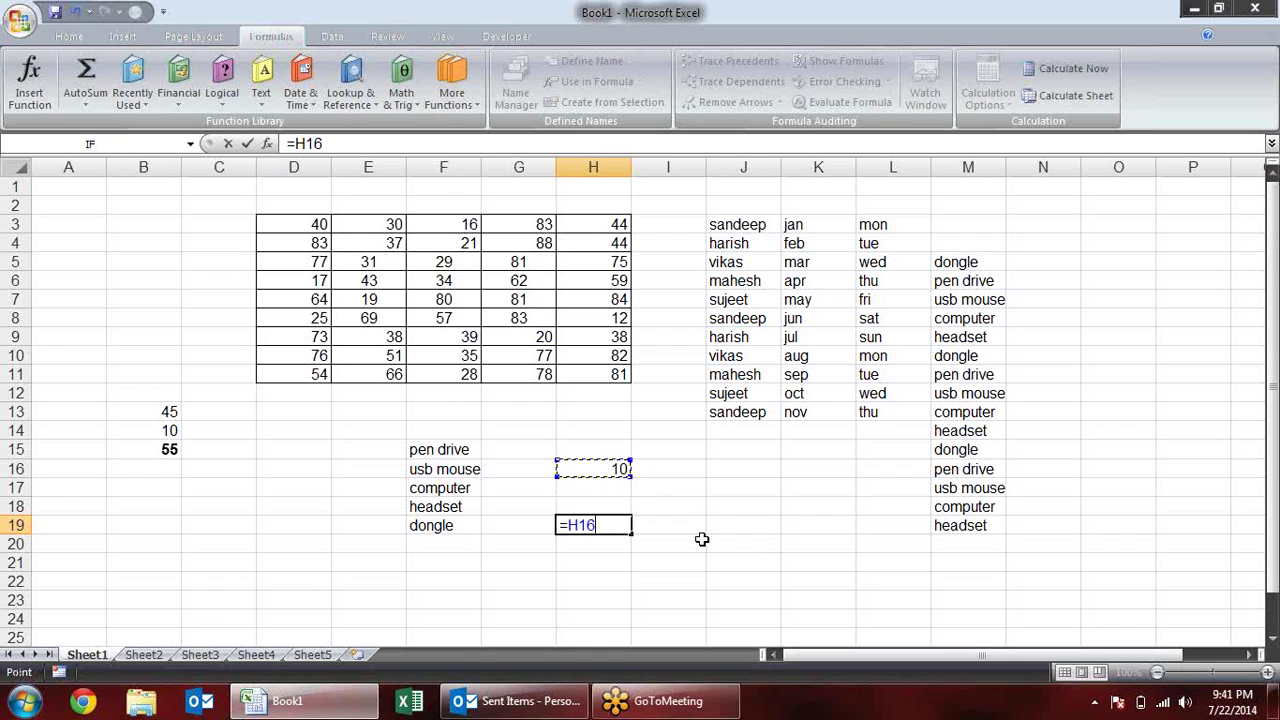
text(+)
text(10)
key(Return)
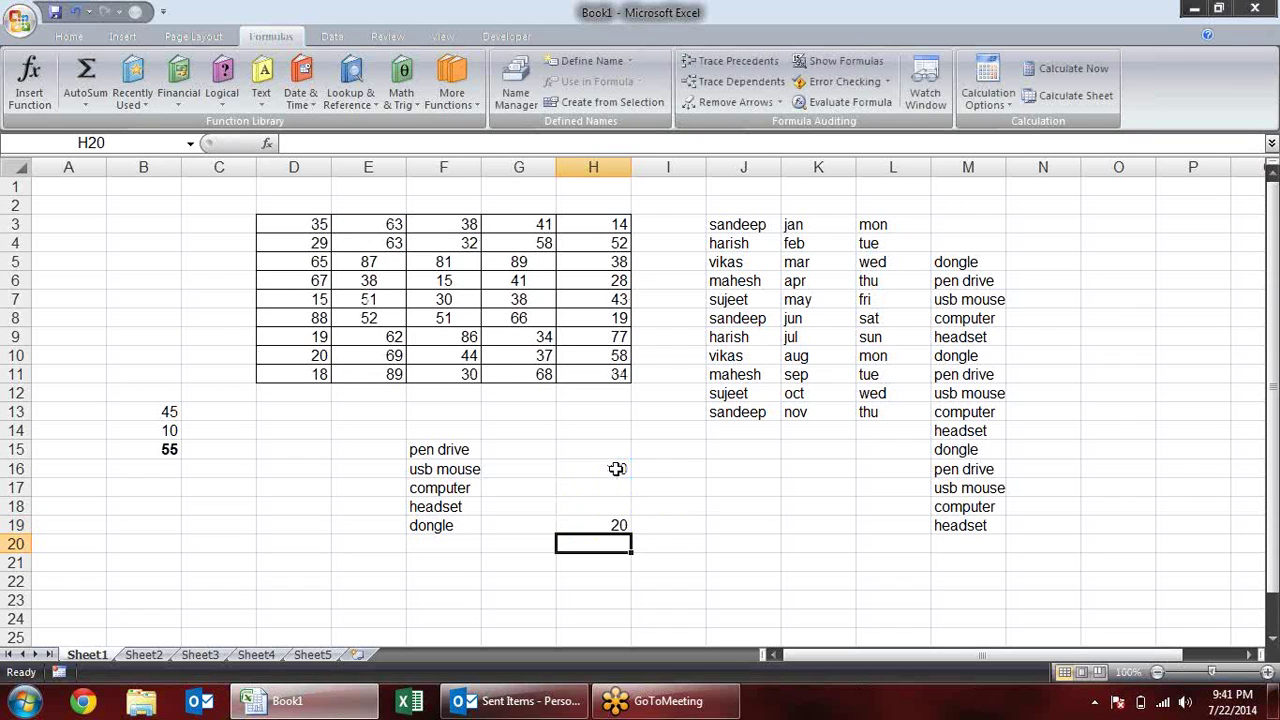
Step: Begin rewriting H16 as a formula starting =10+
click(614, 468)
double_click(614, 468)
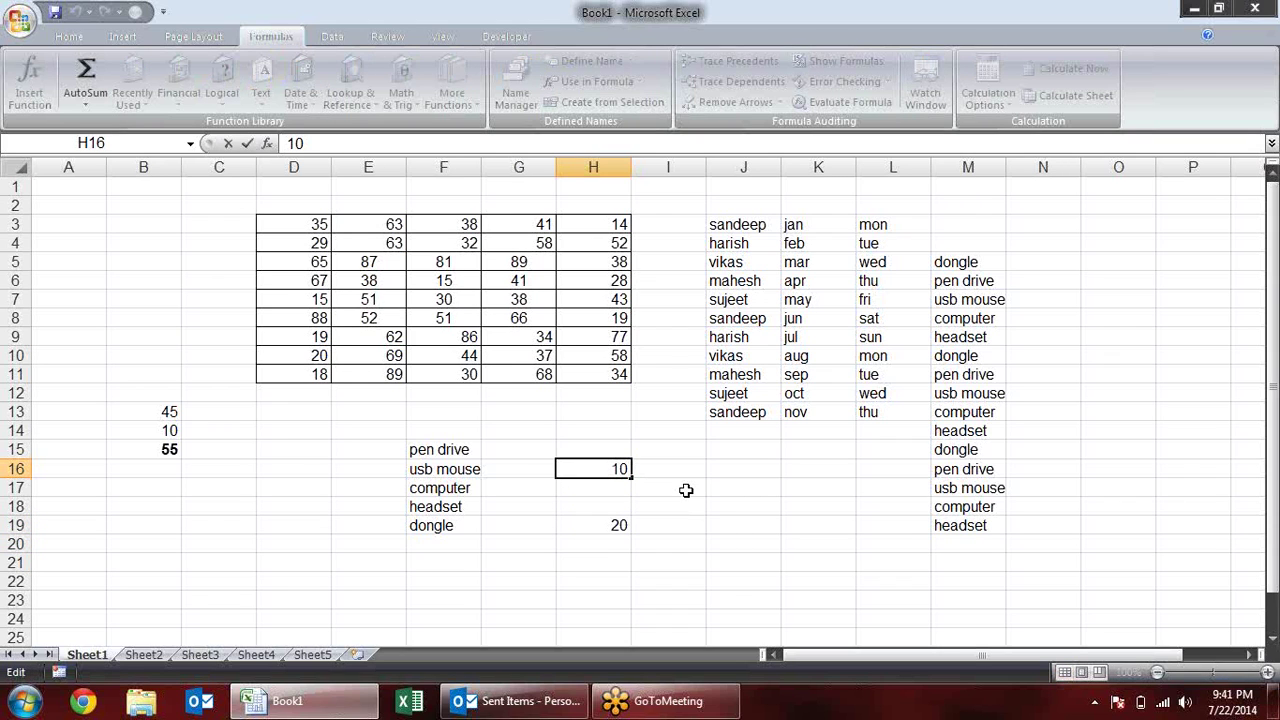
text(=10)
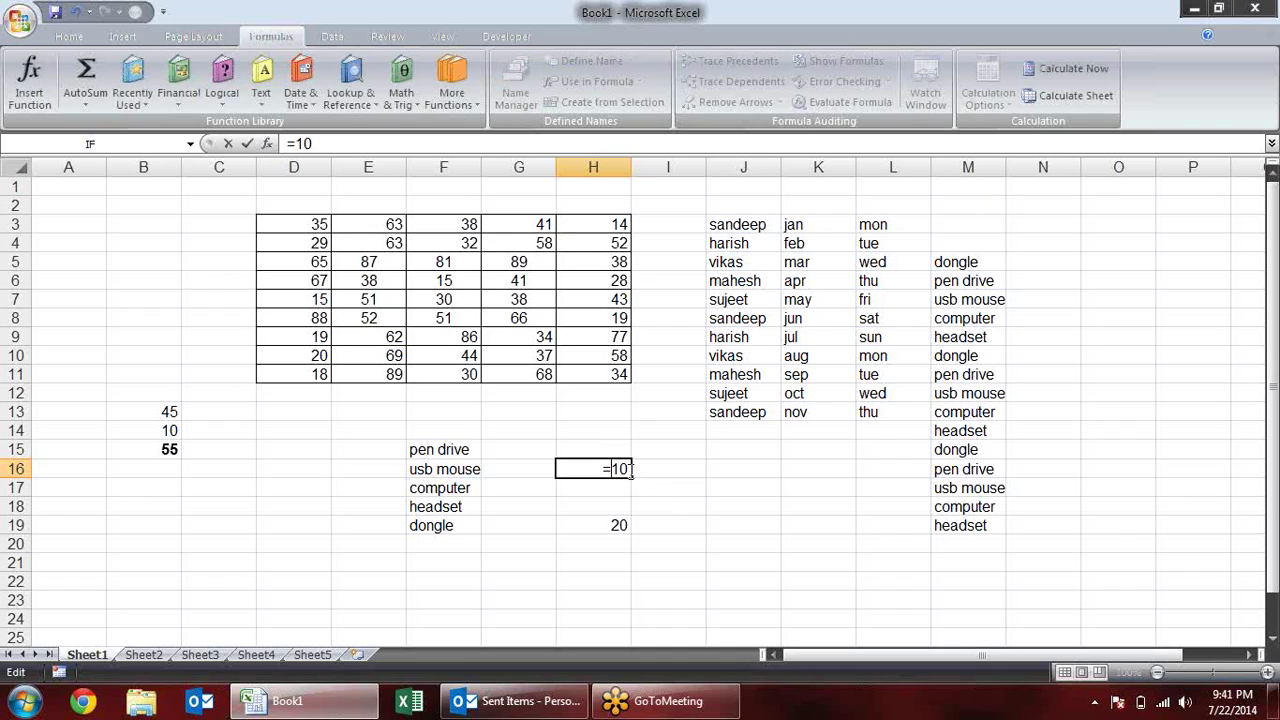
text(+)
Step: Complete H16 as =10+H19, dismiss the circular reference warning and help, and recommit it
click(618, 523)
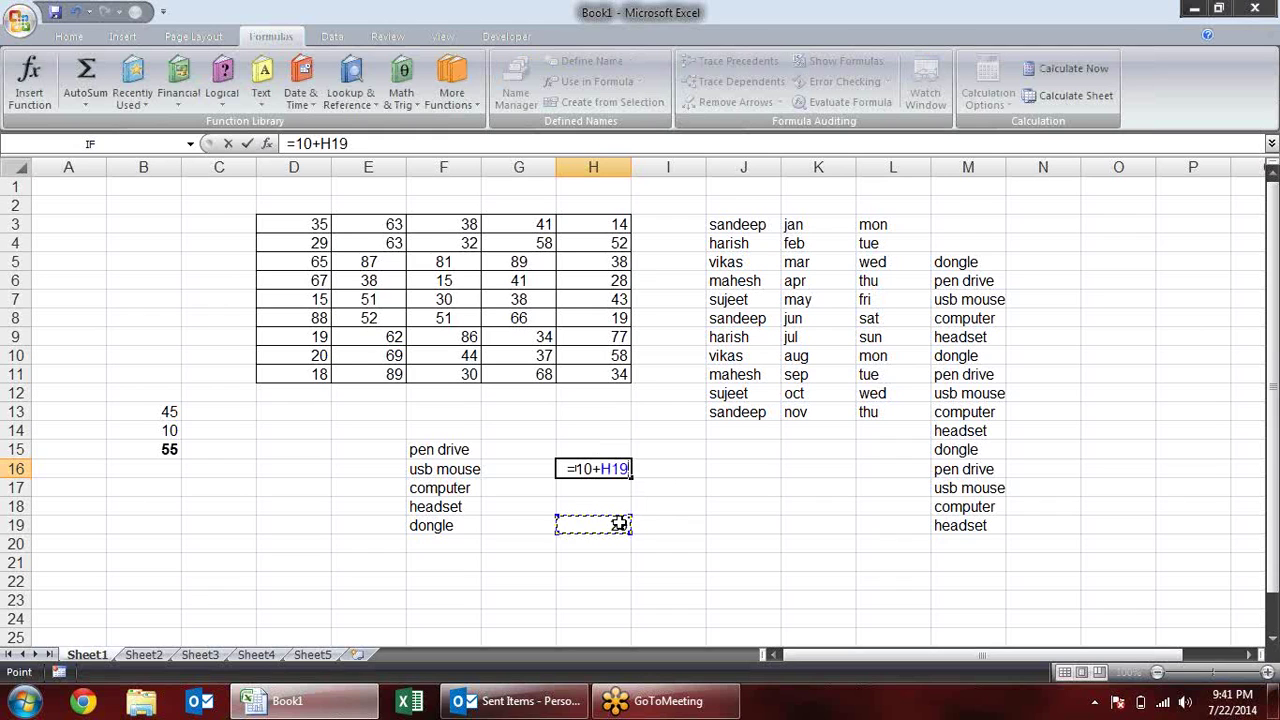
key(Return)
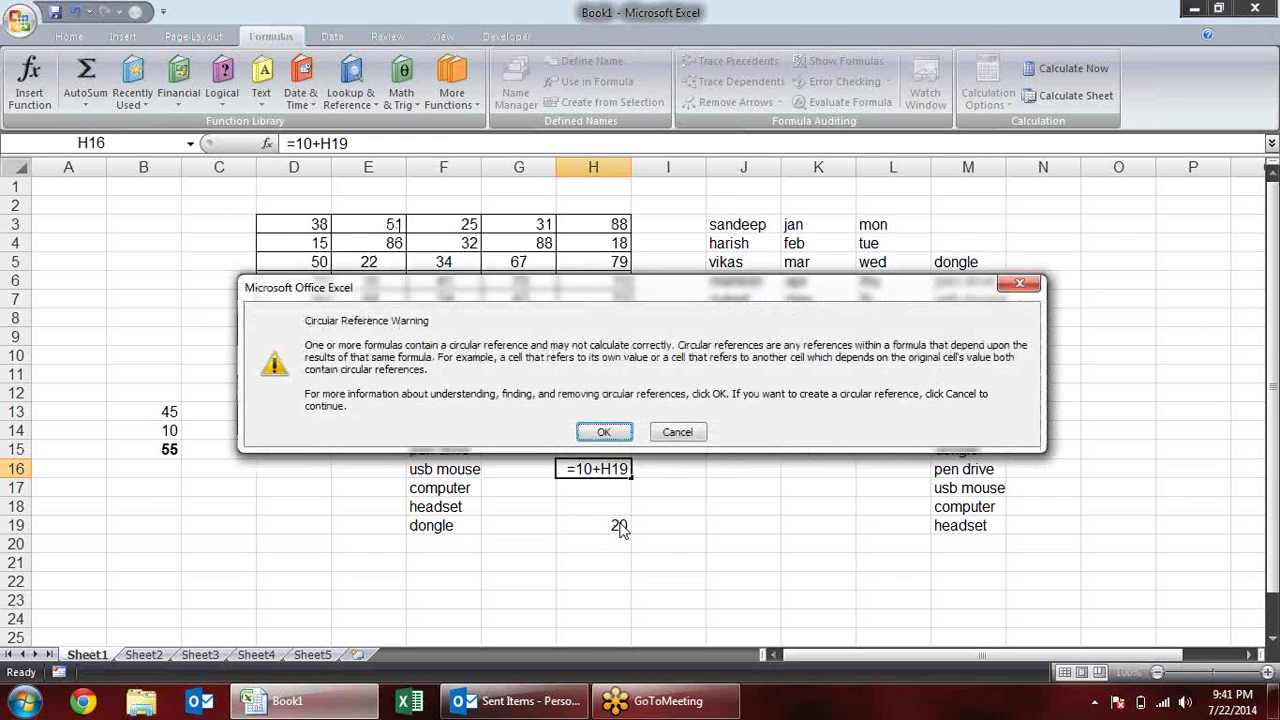
key(Return)
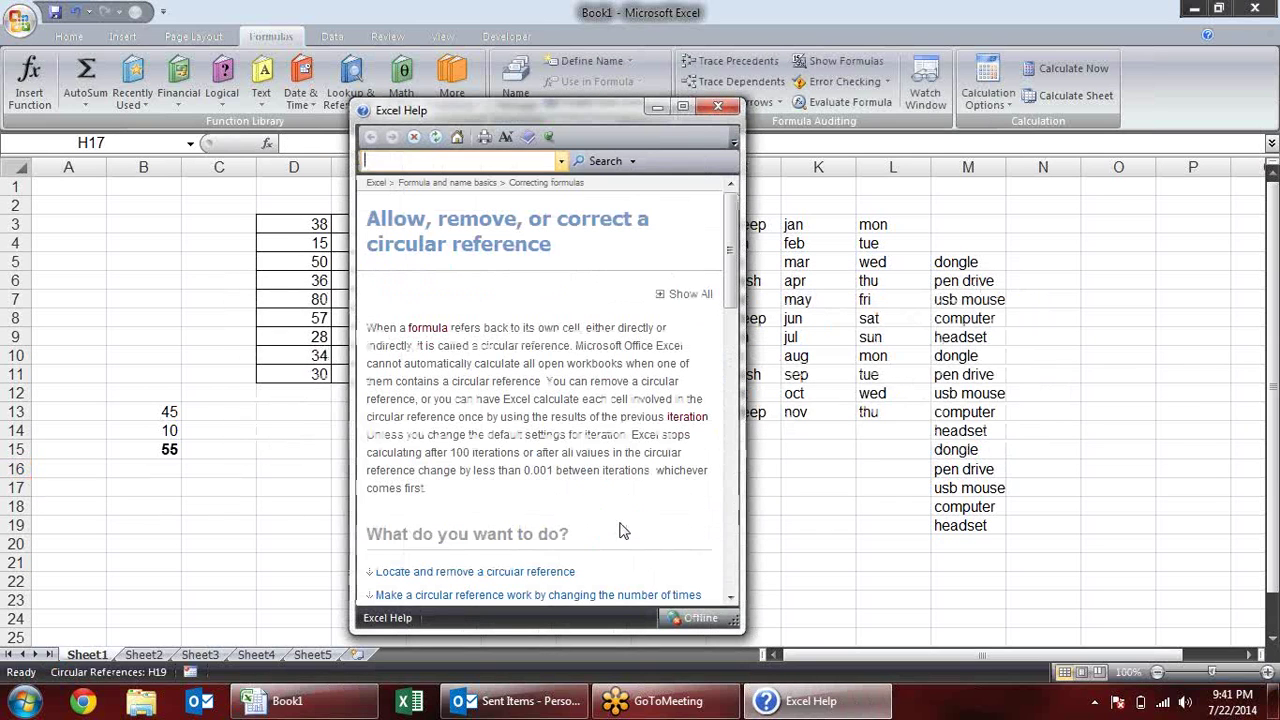
click(718, 106)
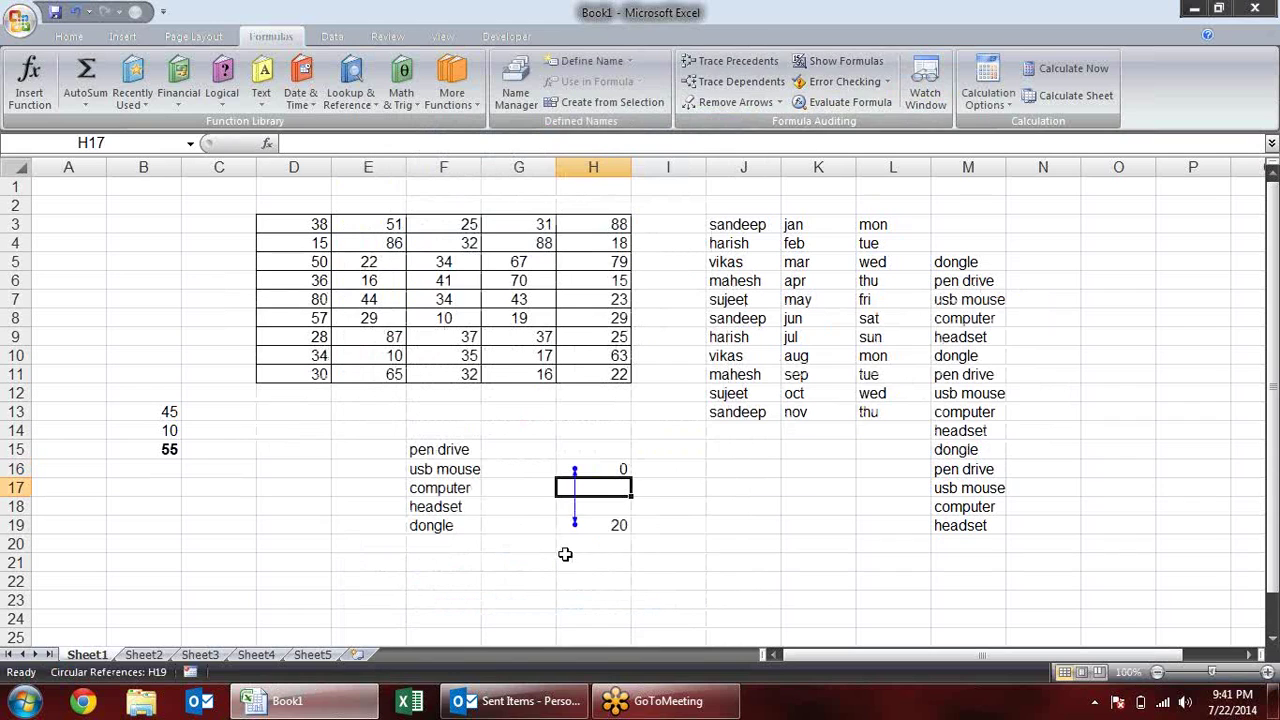
click(583, 524)
double_click(620, 469)
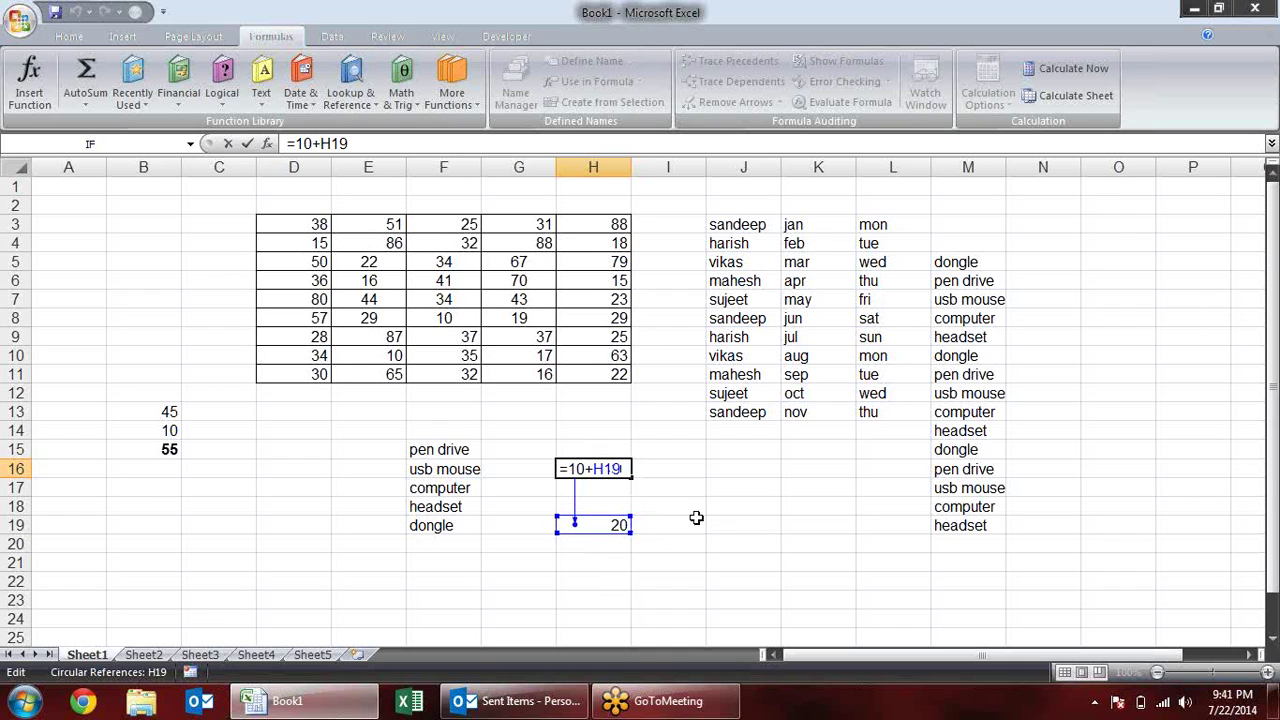
key(Return)
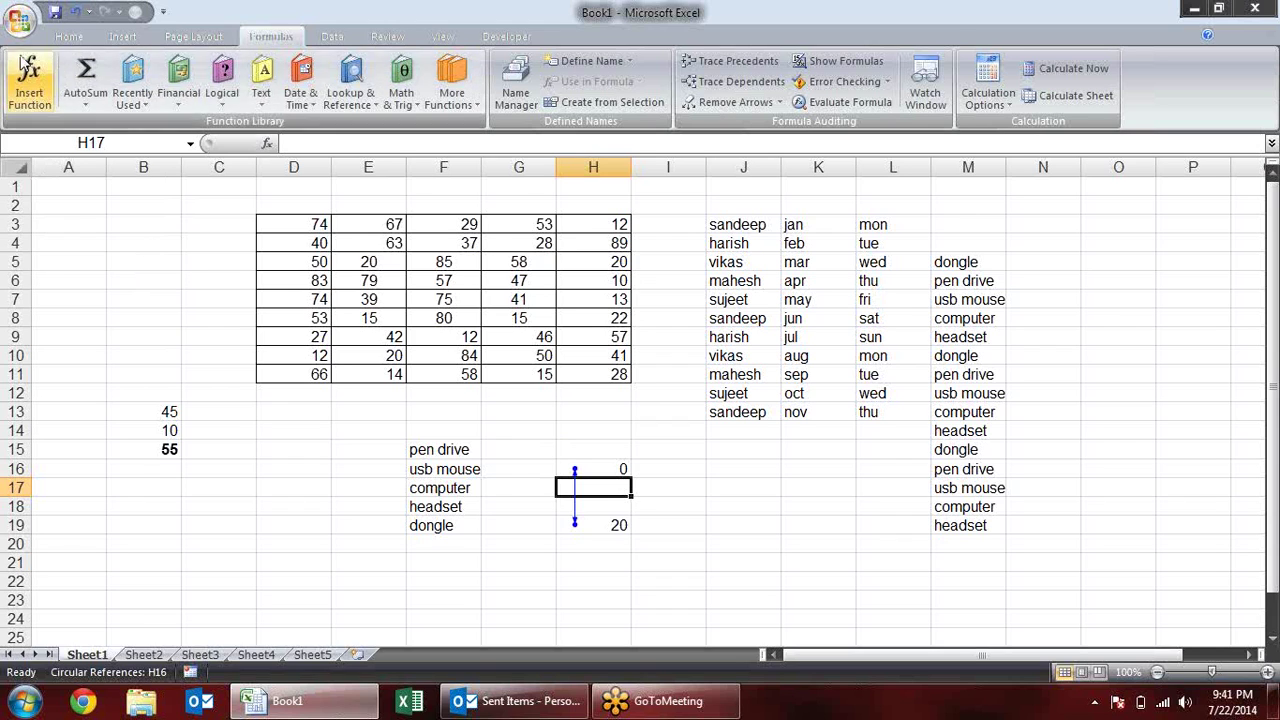
Step: Enable iterative calculation so H16 shows 2010 and H19 shows 2020, then select H16:H19
click(20, 28)
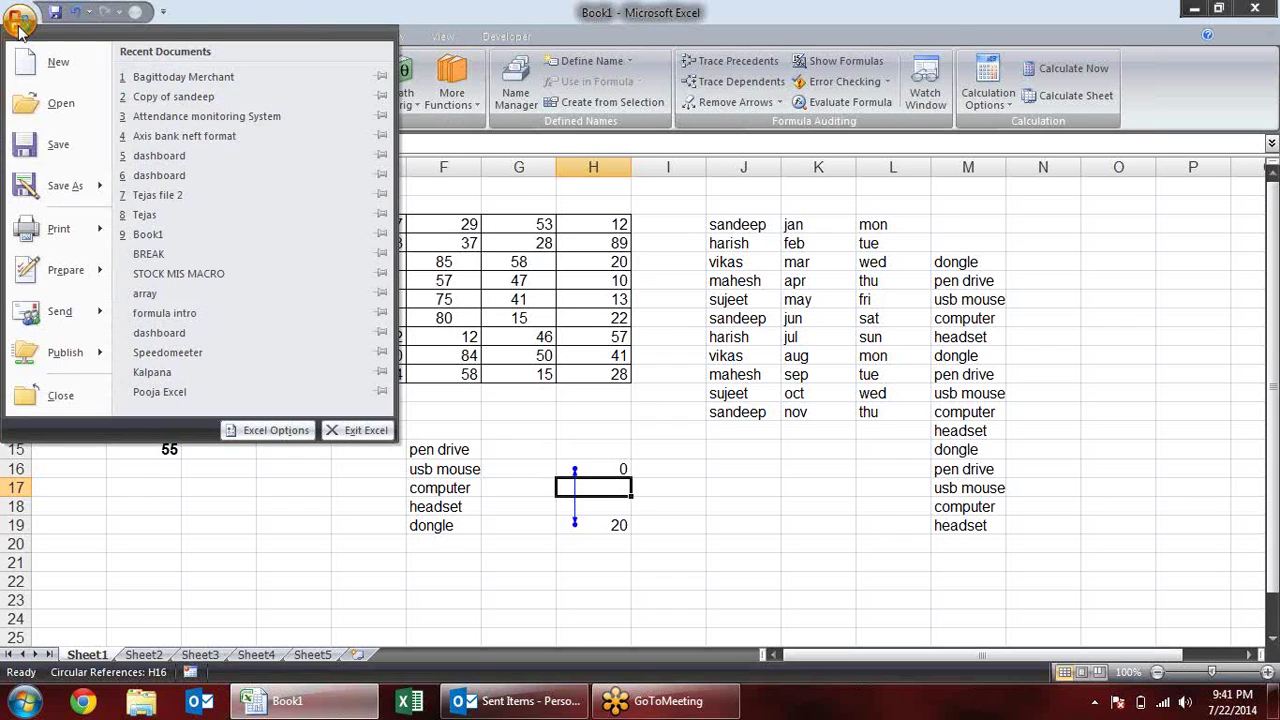
click(262, 430)
click(161, 92)
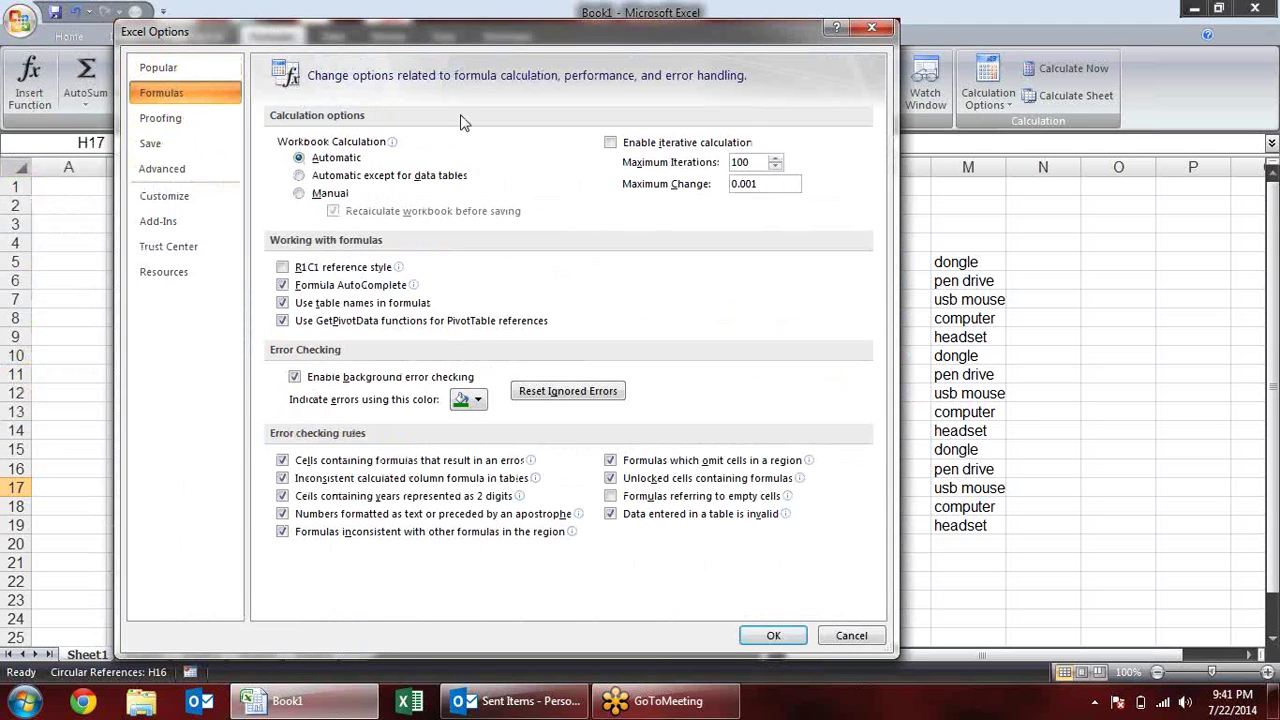
click(648, 145)
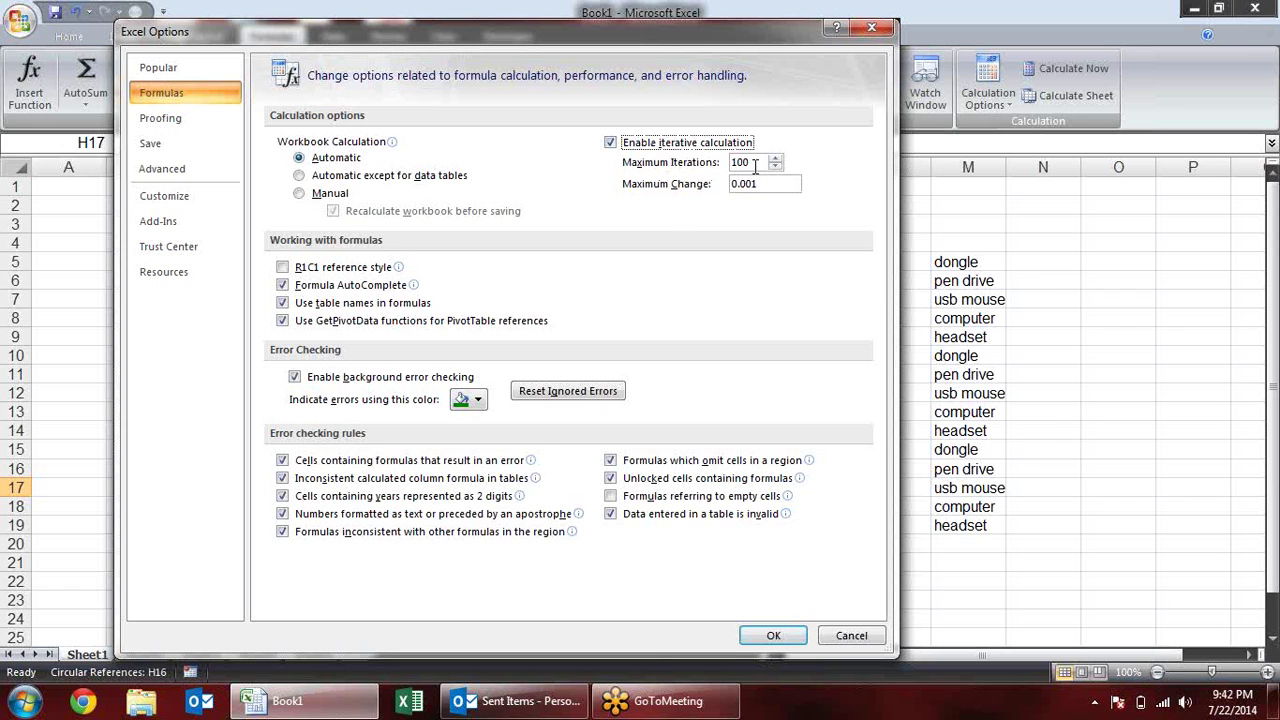
click(773, 636)
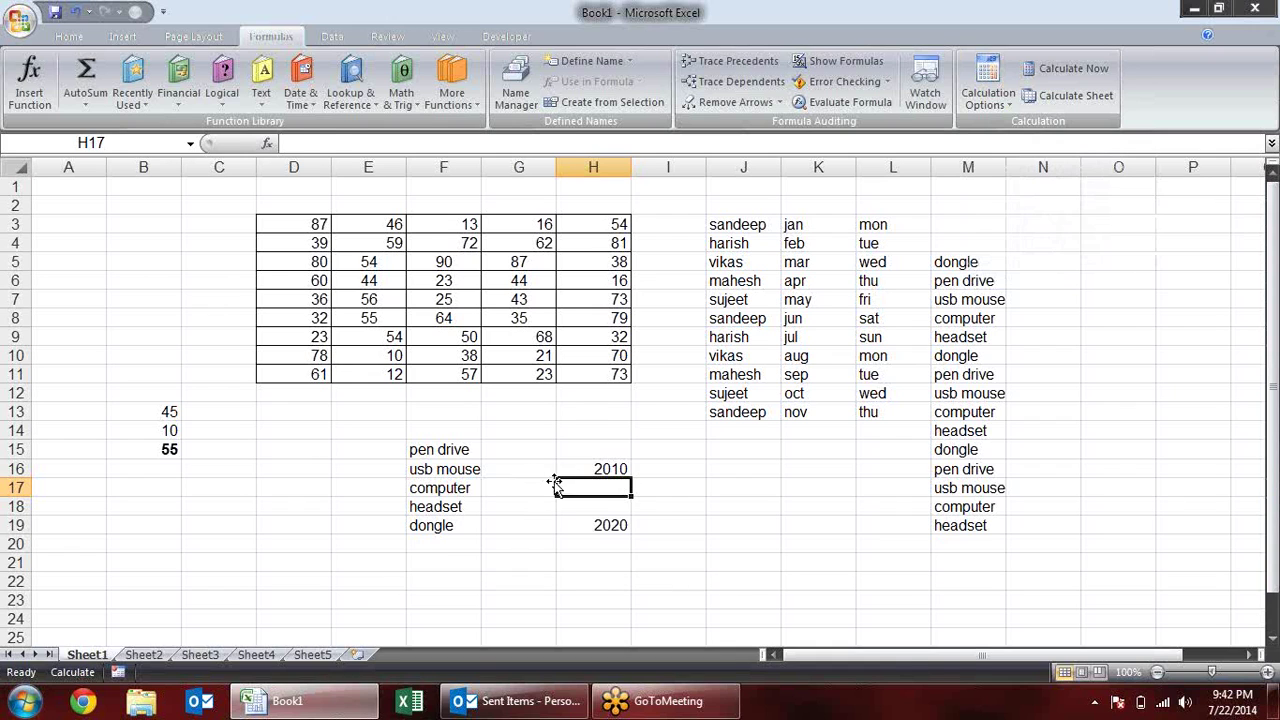
drag(575, 469, 605, 528)
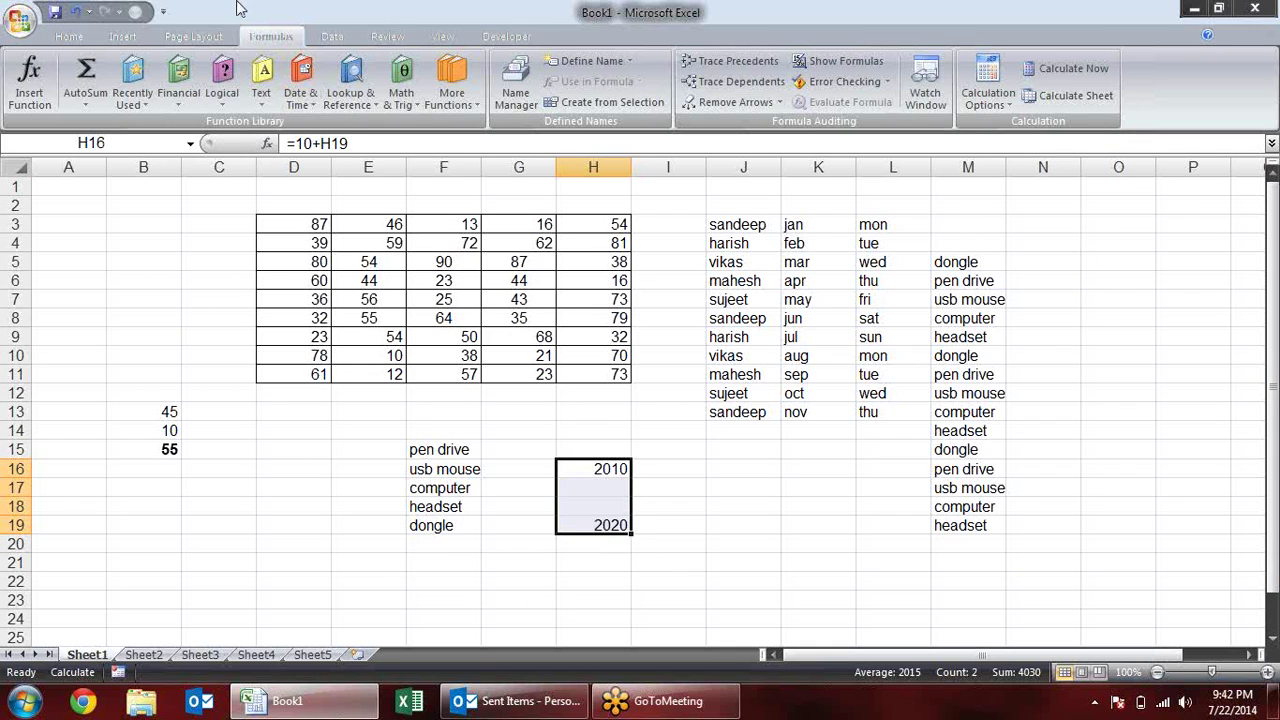
Step: Disable iterative calculation, dismiss the circular reference warning, and clear the formulas in H16:H19
click(20, 20)
click(268, 430)
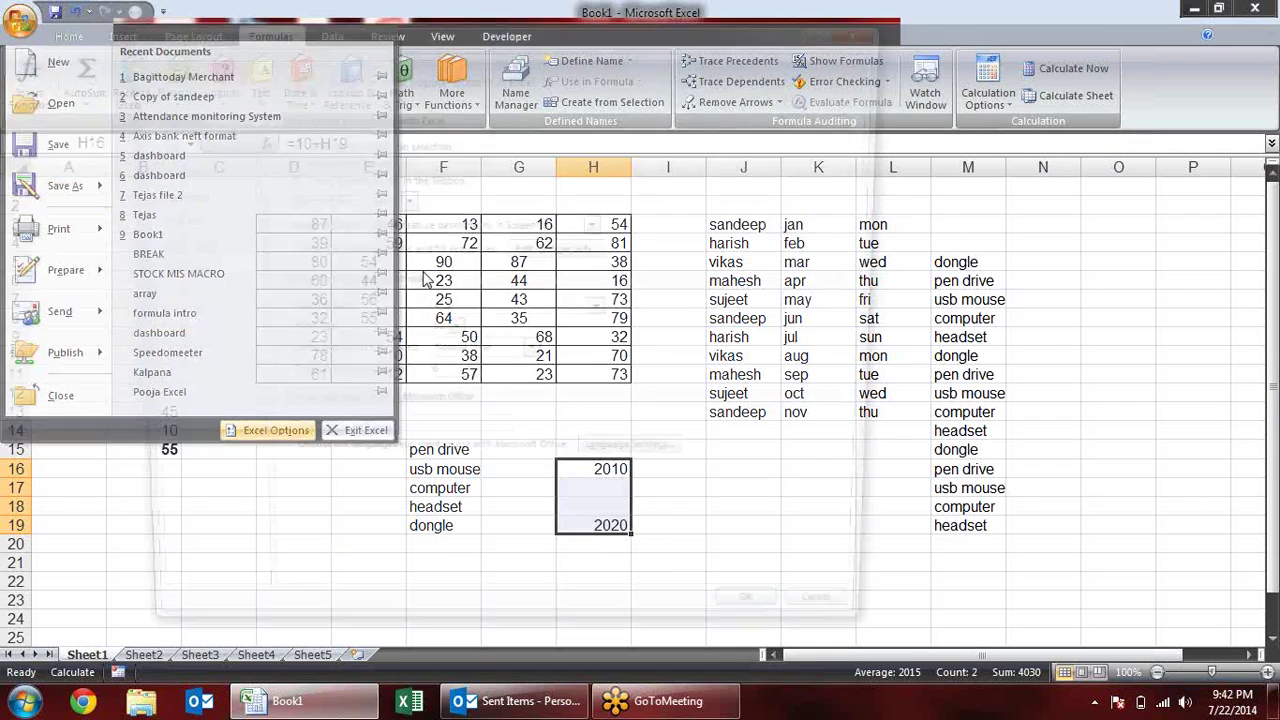
click(188, 93)
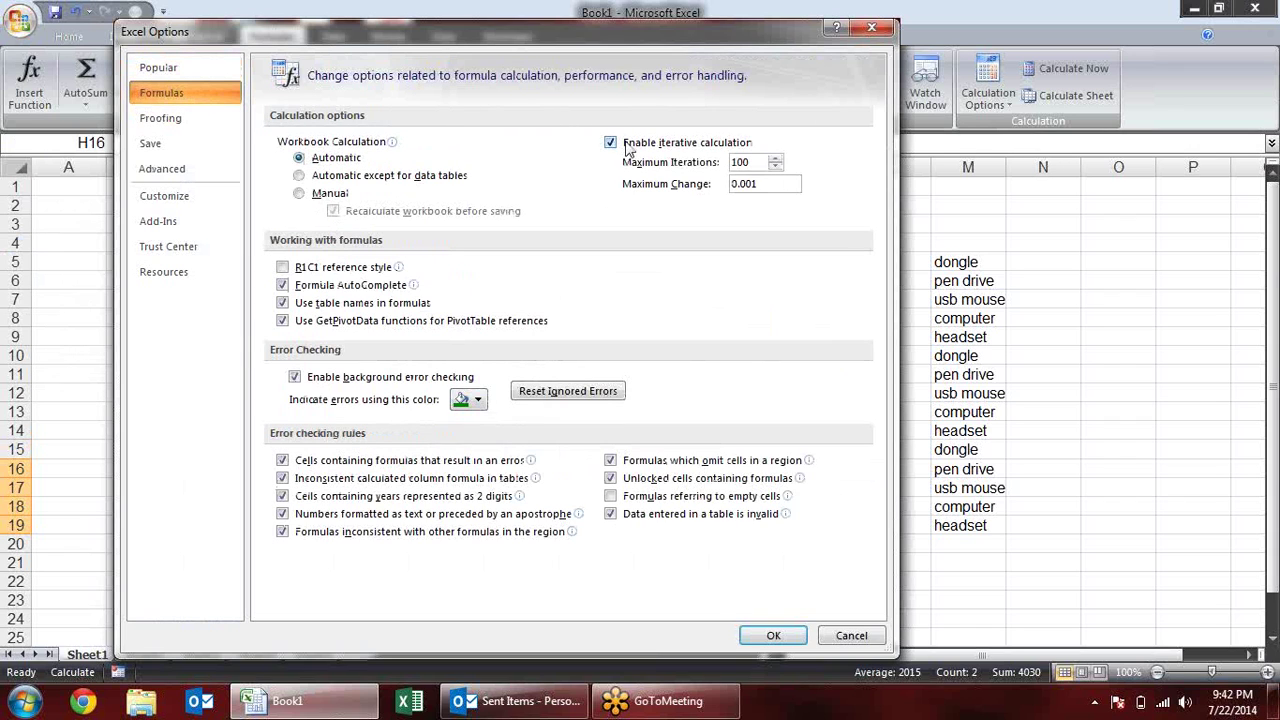
click(628, 148)
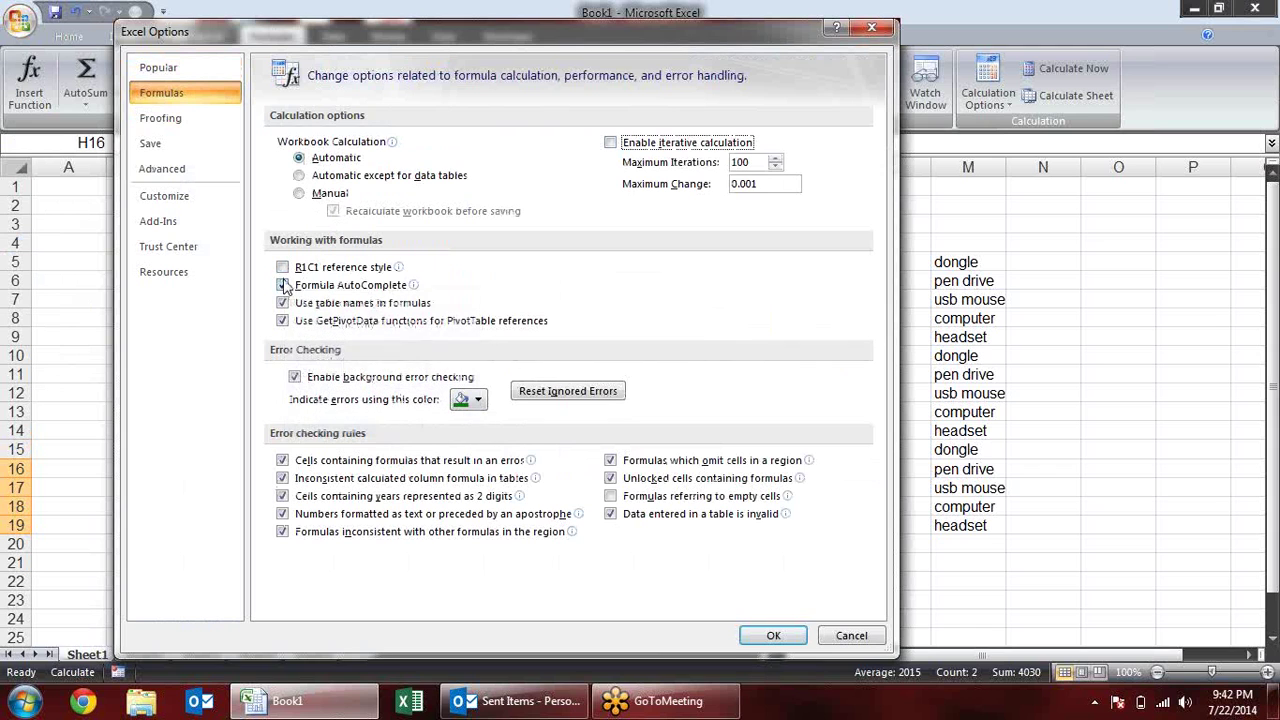
click(773, 636)
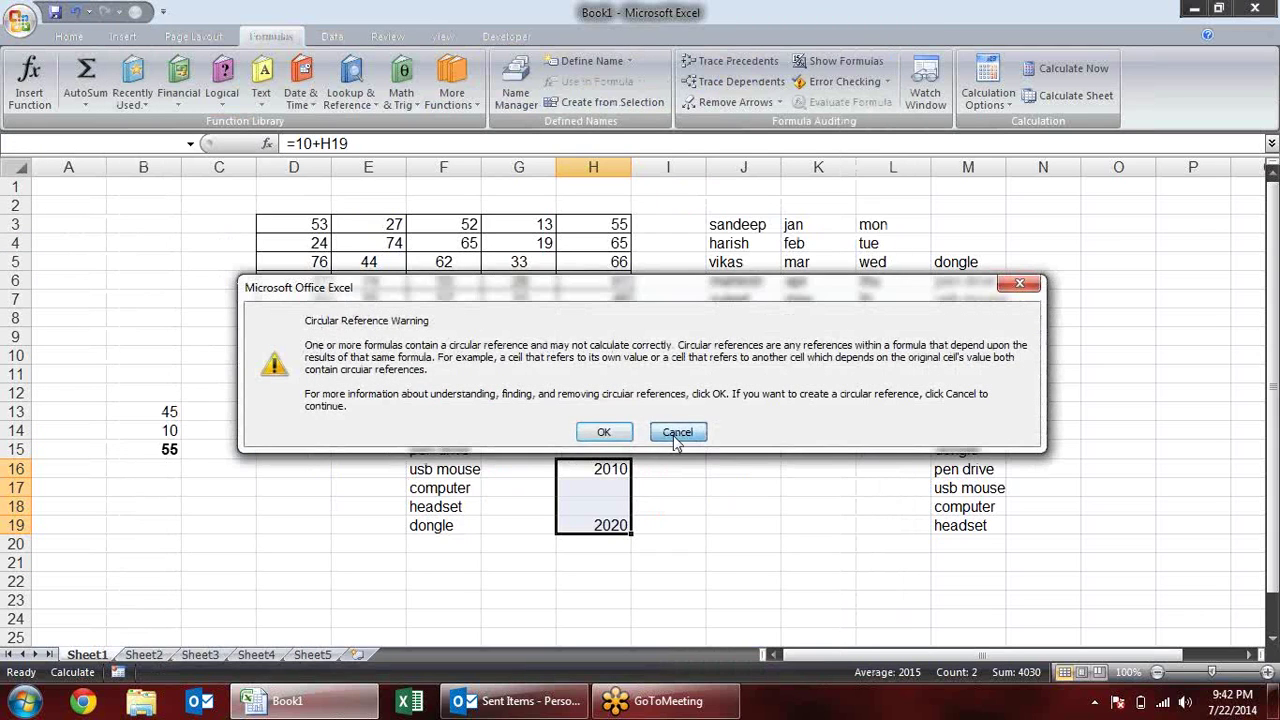
click(677, 433)
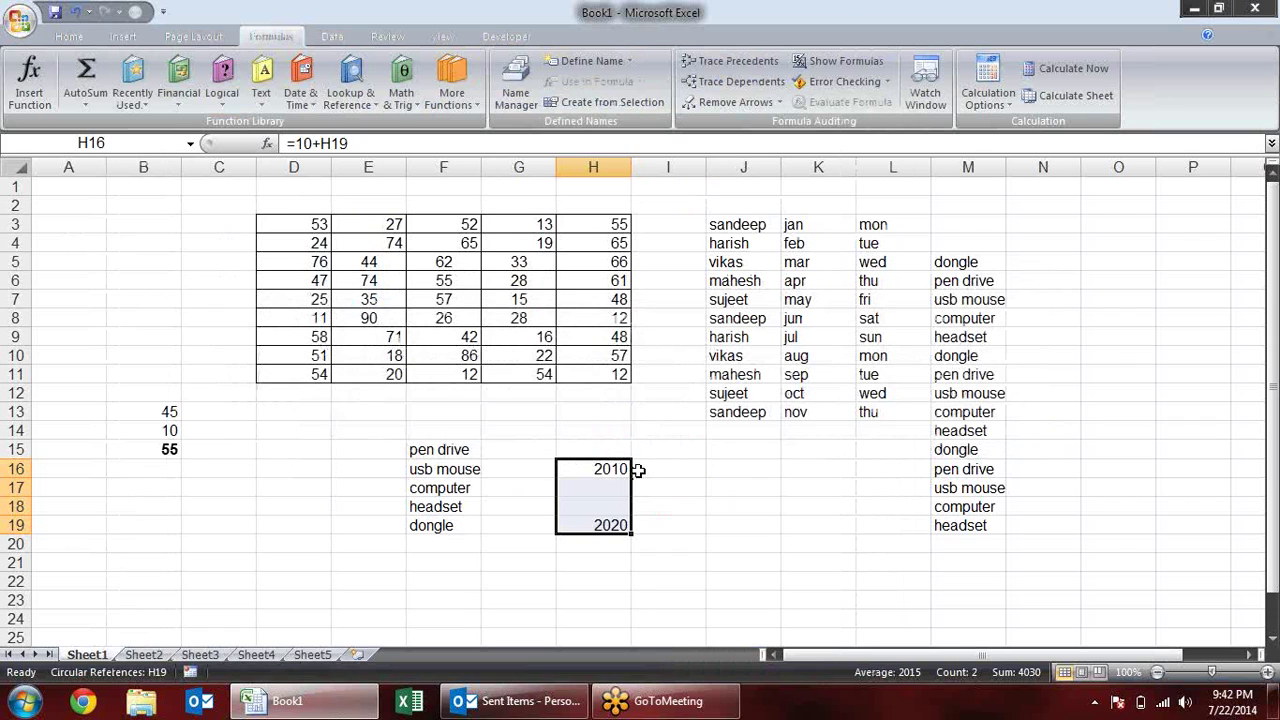
key(Delete)
click(155, 316)
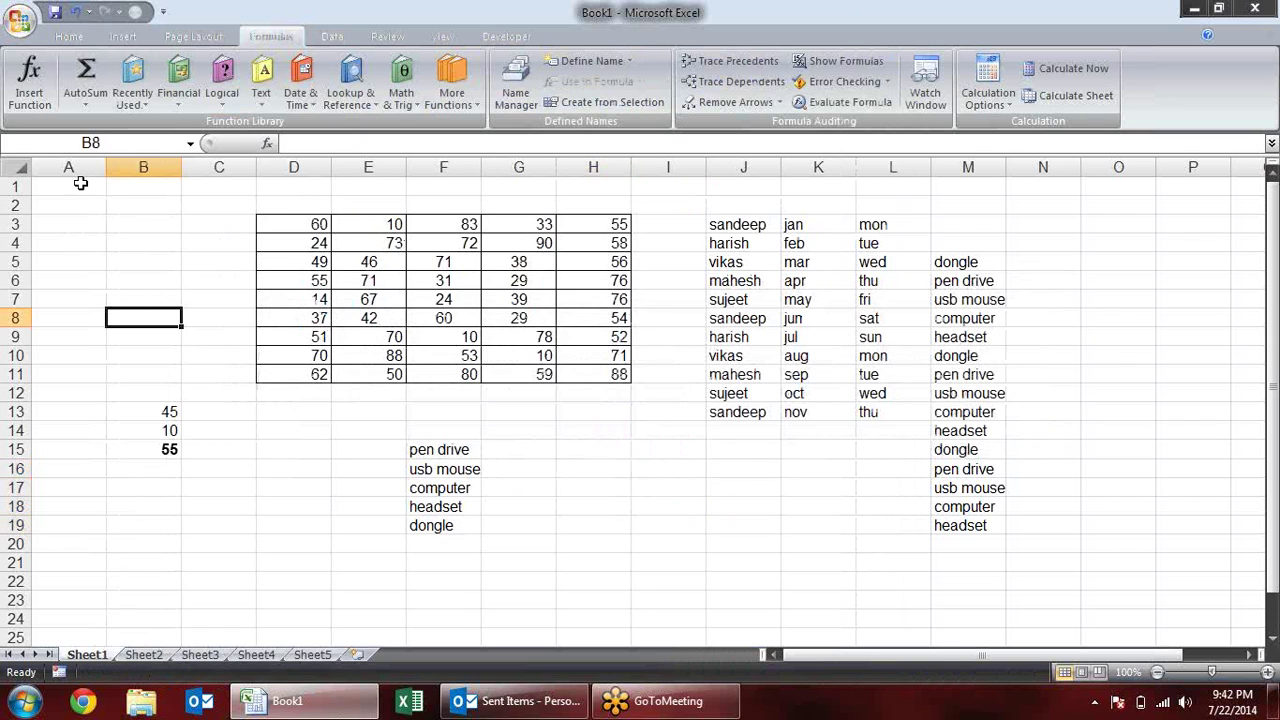
click(153, 166)
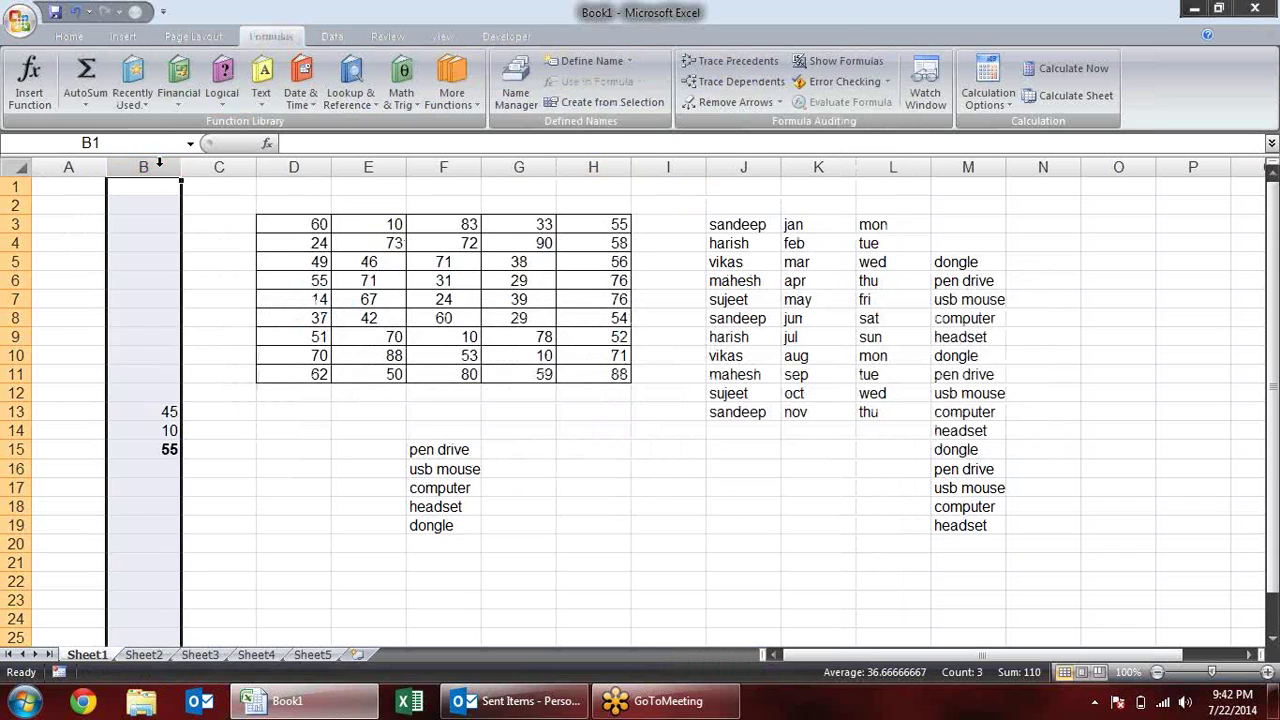
click(202, 165)
click(281, 162)
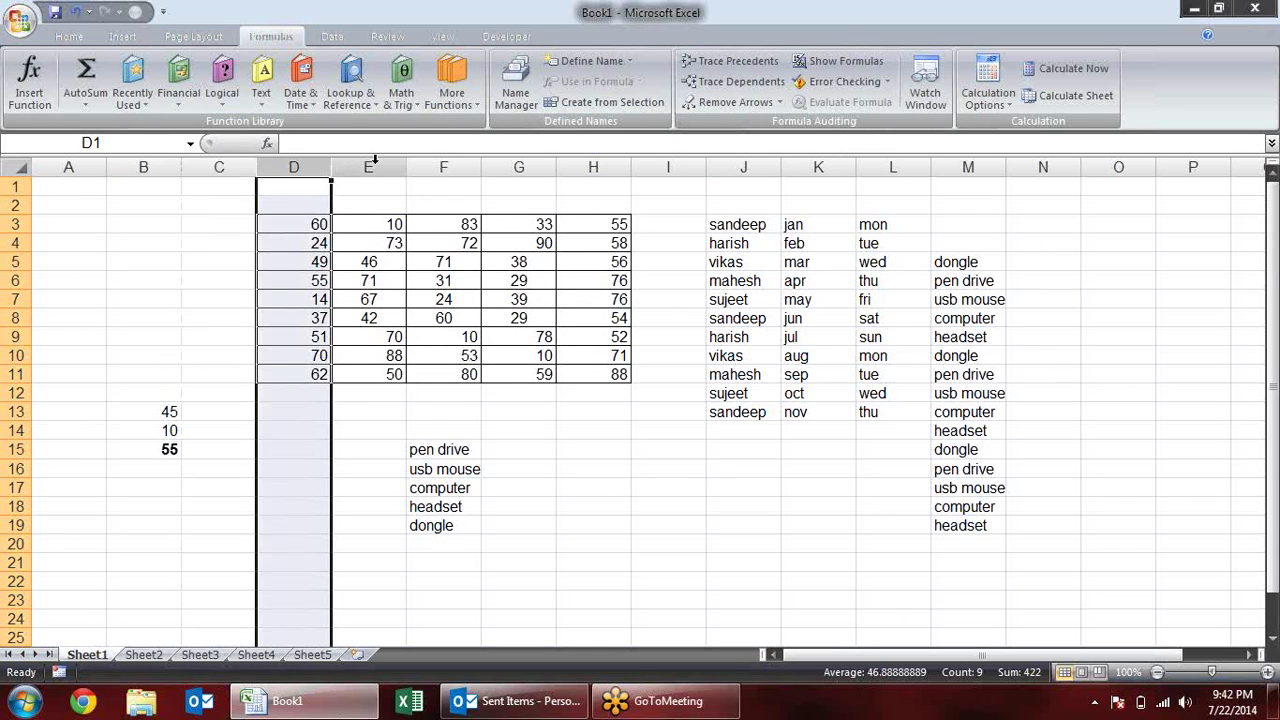
click(370, 161)
click(460, 166)
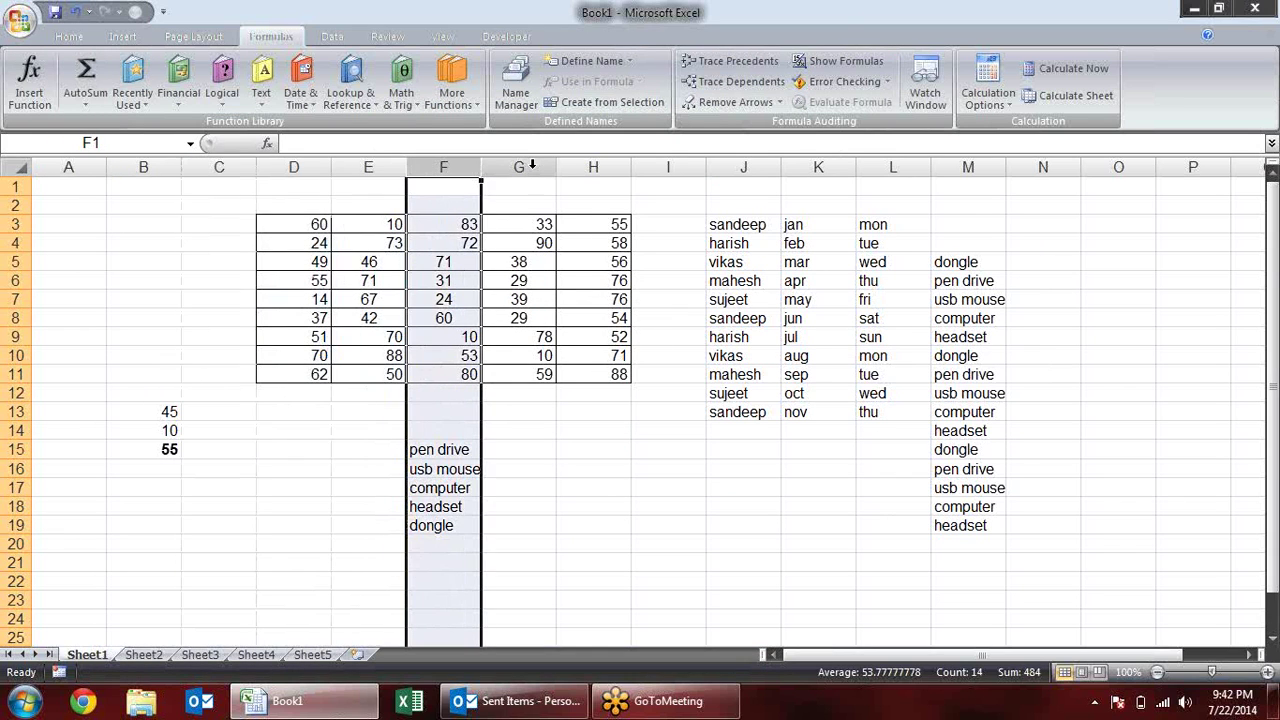
click(519, 166)
click(12, 187)
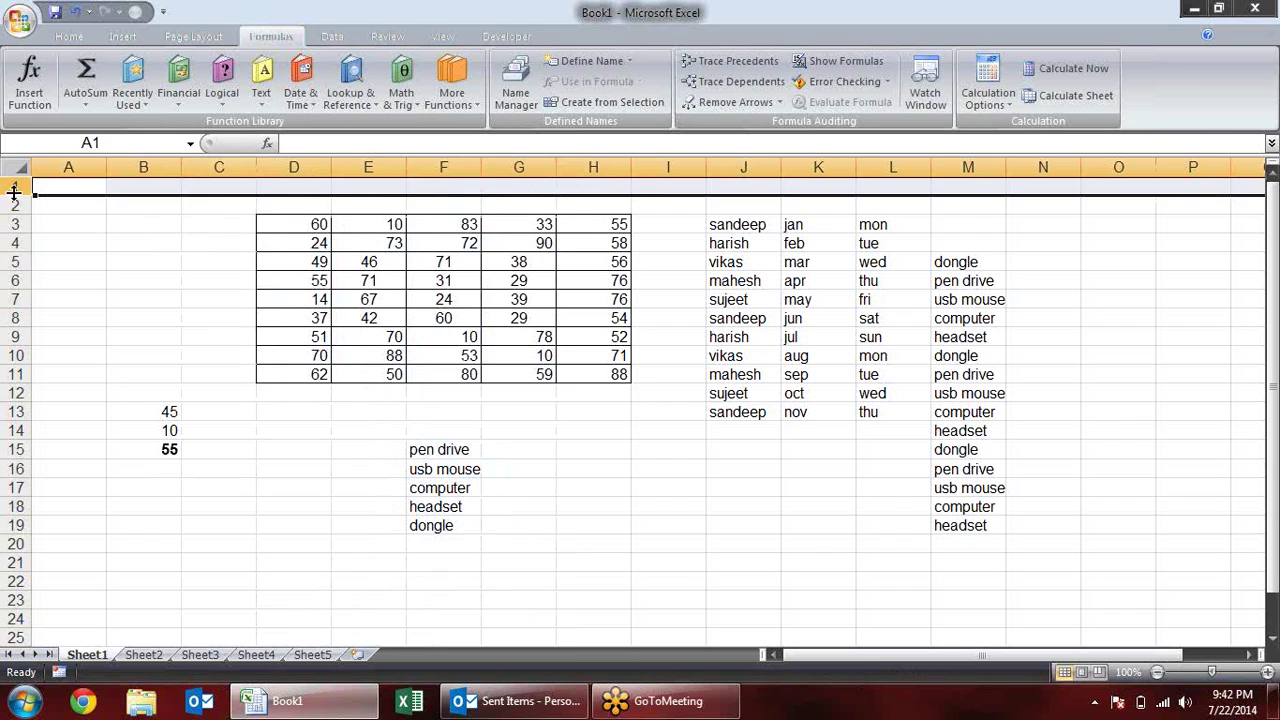
click(15, 205)
click(17, 225)
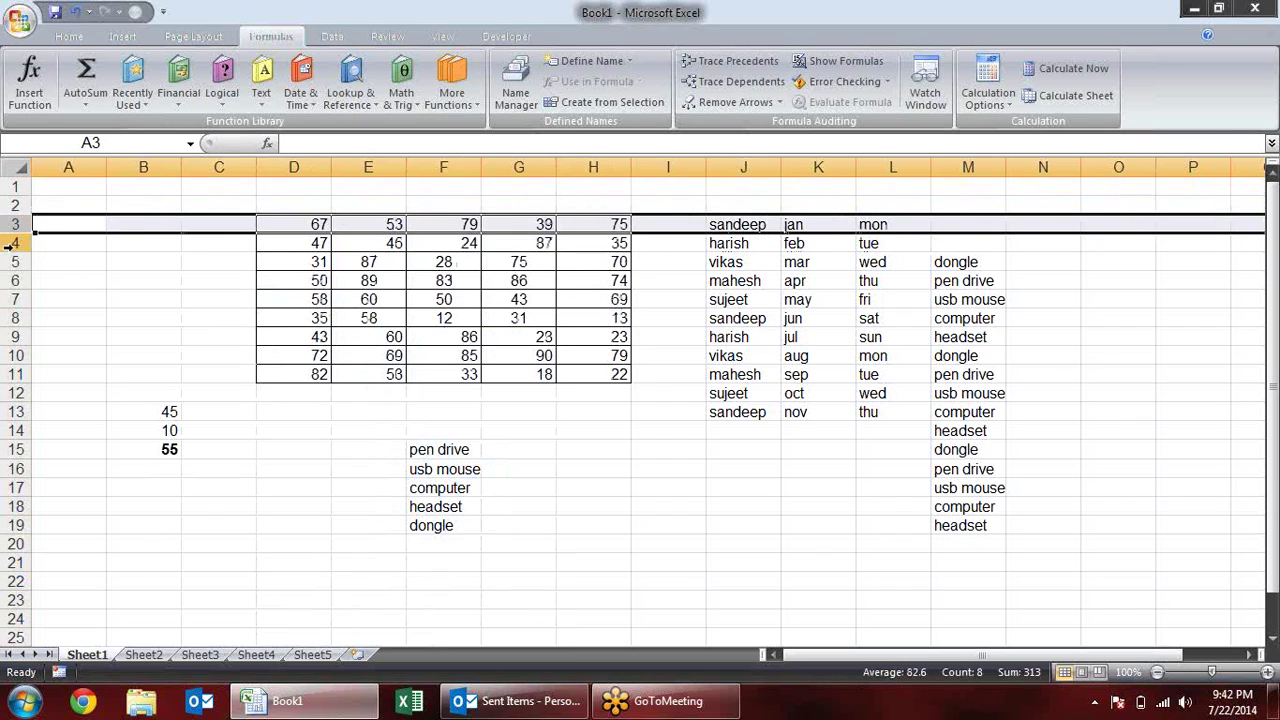
click(15, 244)
click(17, 299)
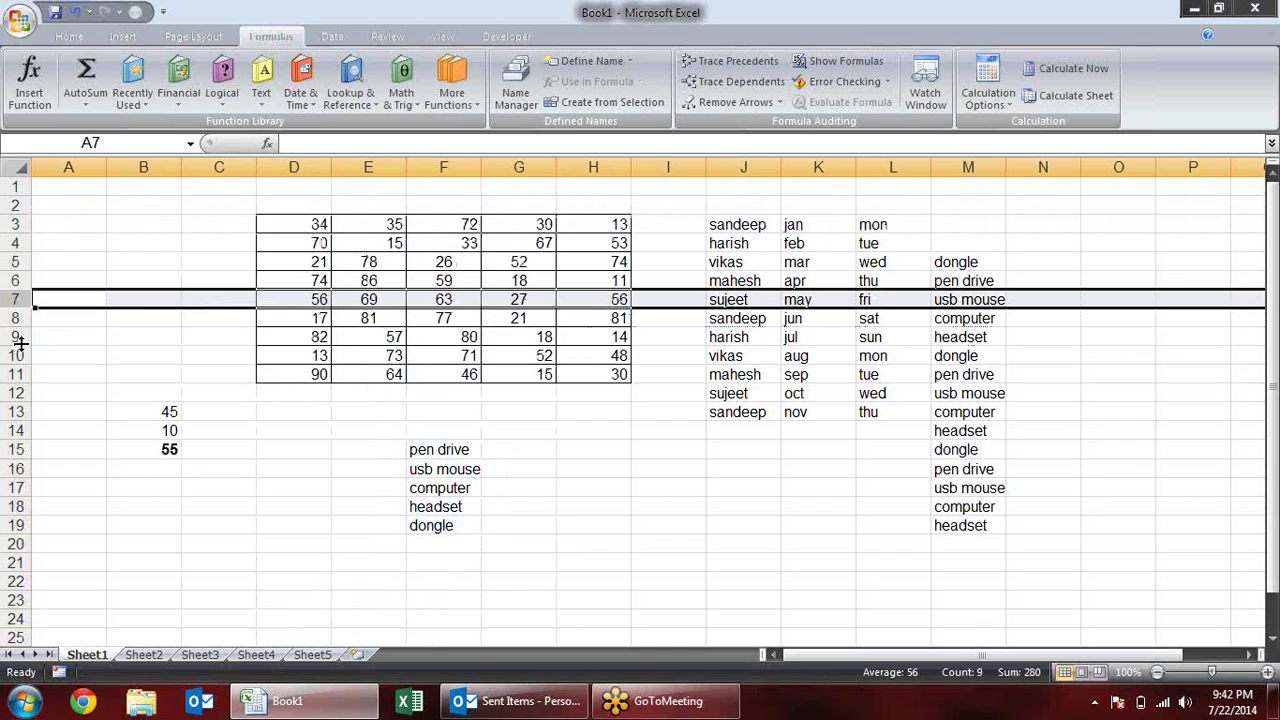
drag(4, 328, 4, 329)
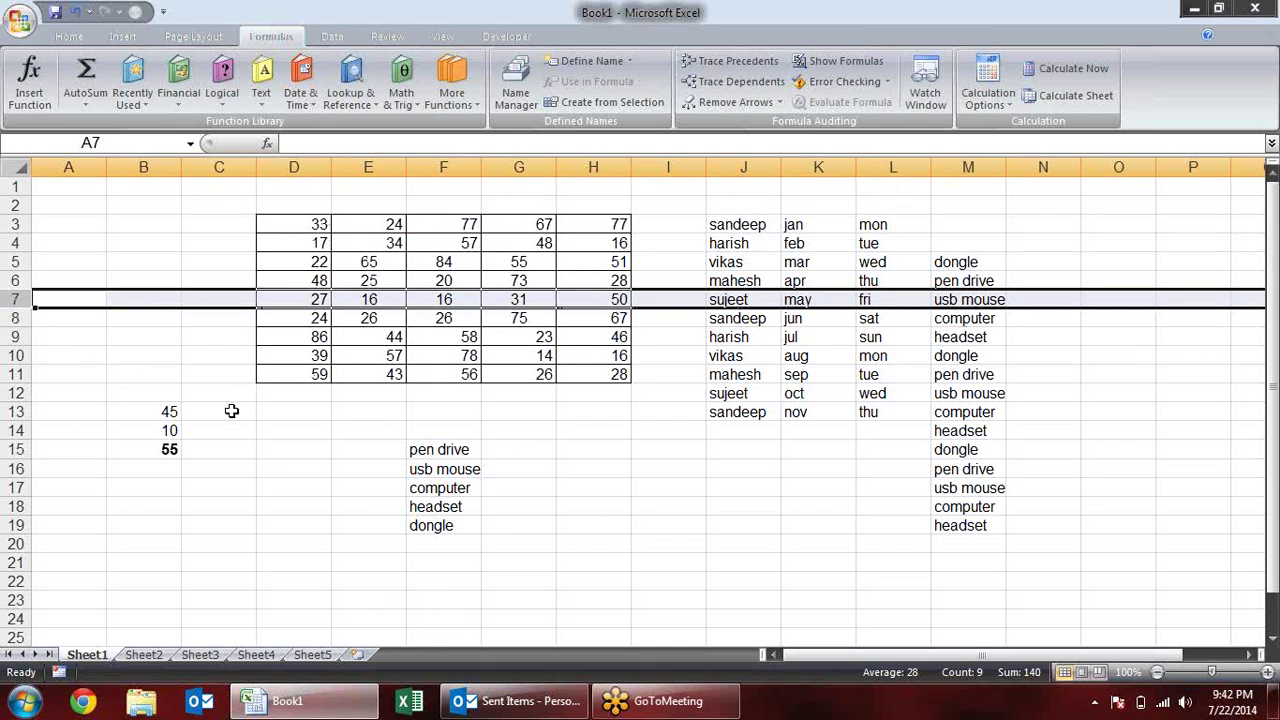
click(676, 452)
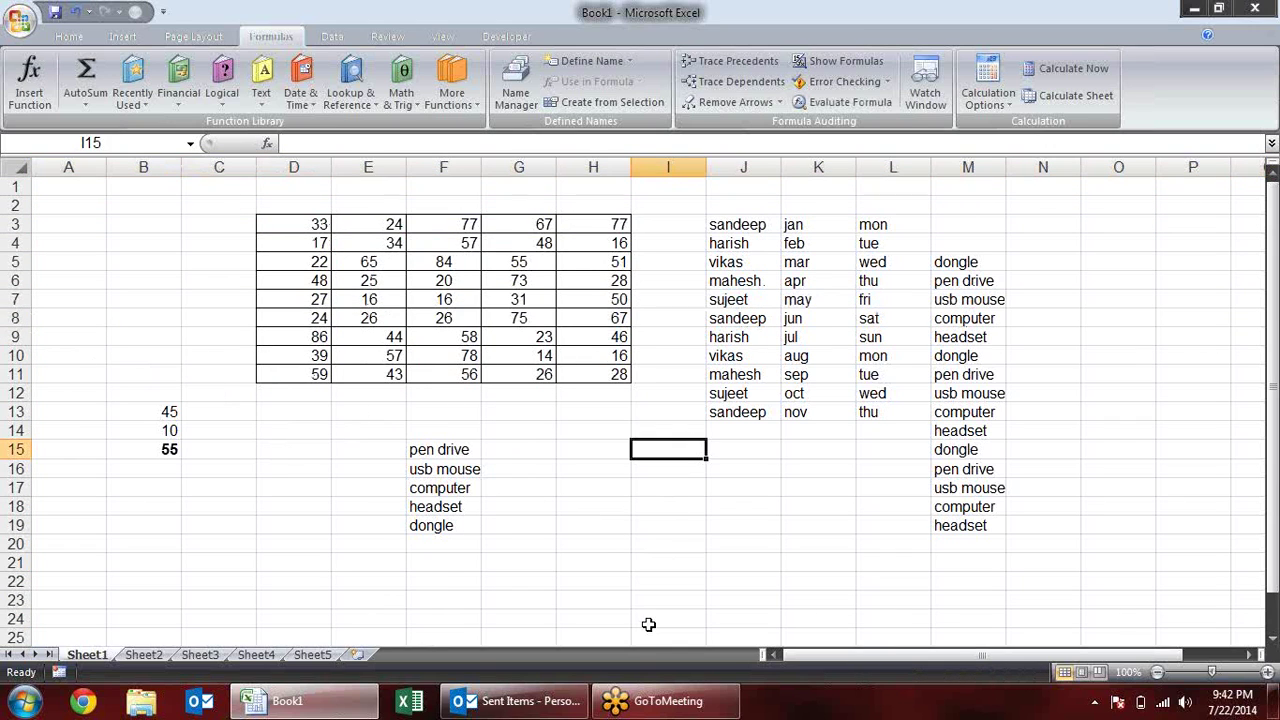
text(=)
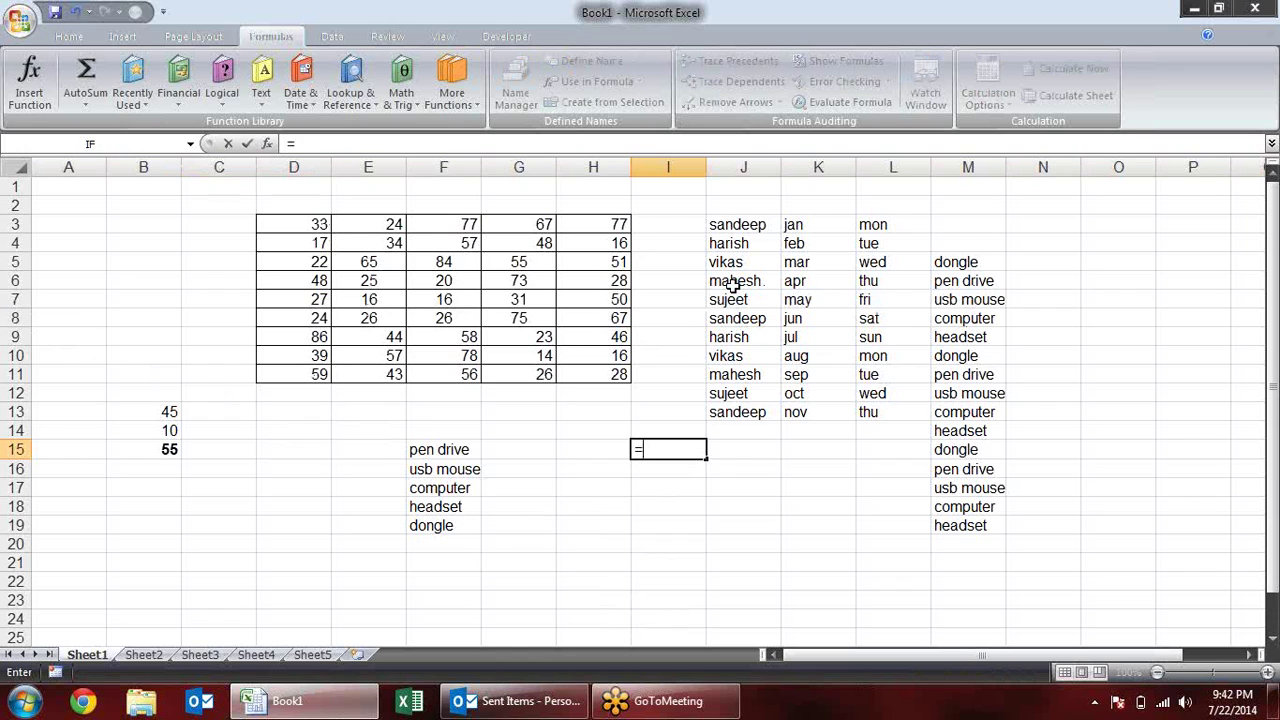
click(64, 203)
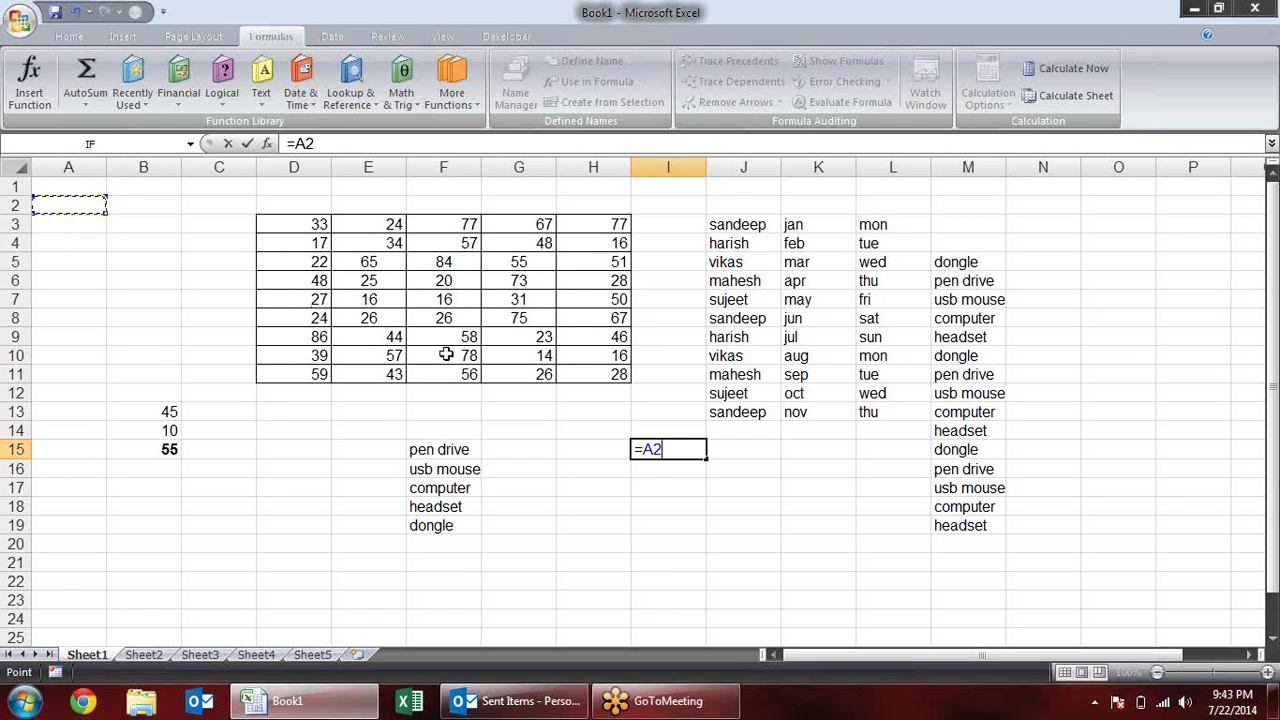
double_click(655, 449)
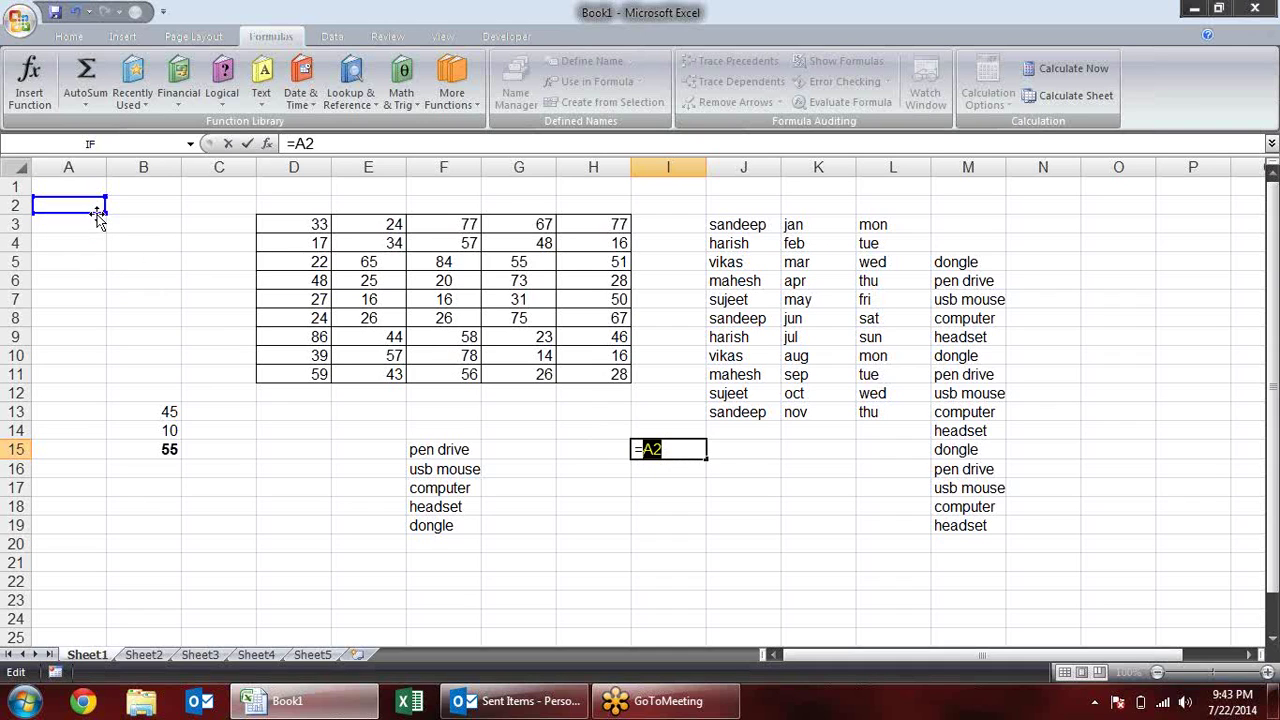
key(Escape)
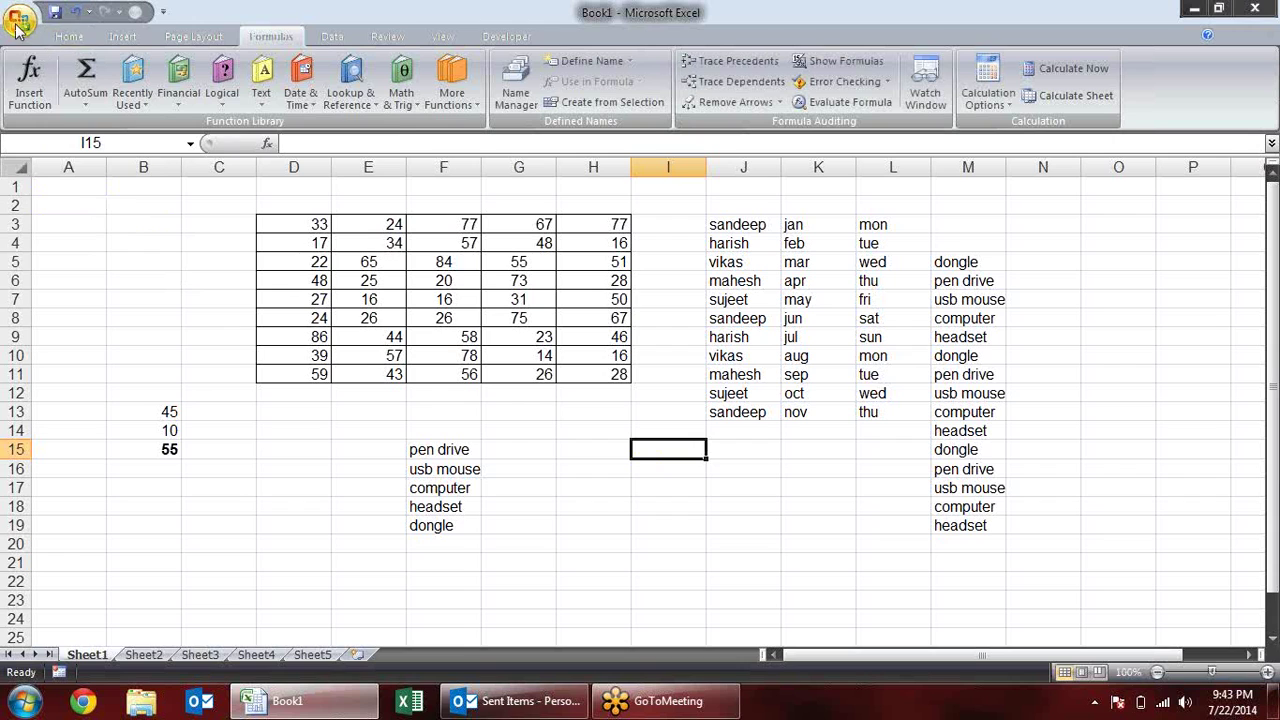
Step: Turn on R1C1 reference style in Excel Options' Formulas settings
click(20, 22)
click(289, 436)
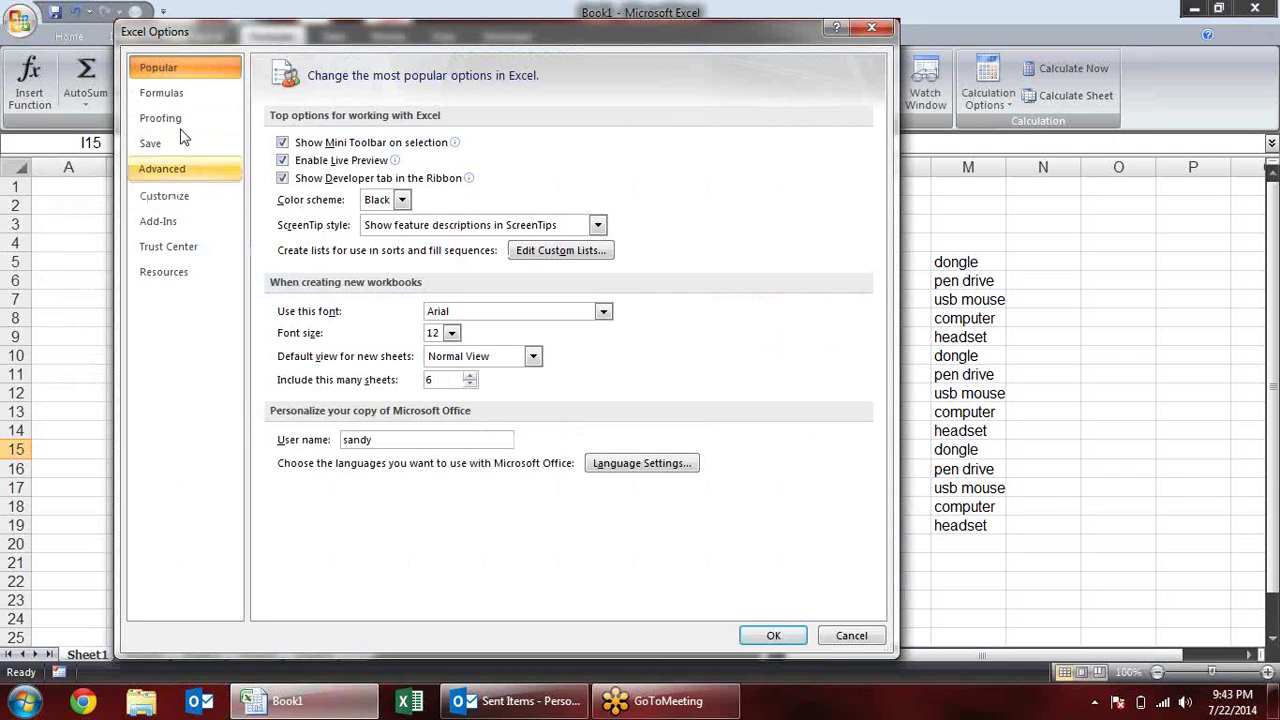
click(161, 92)
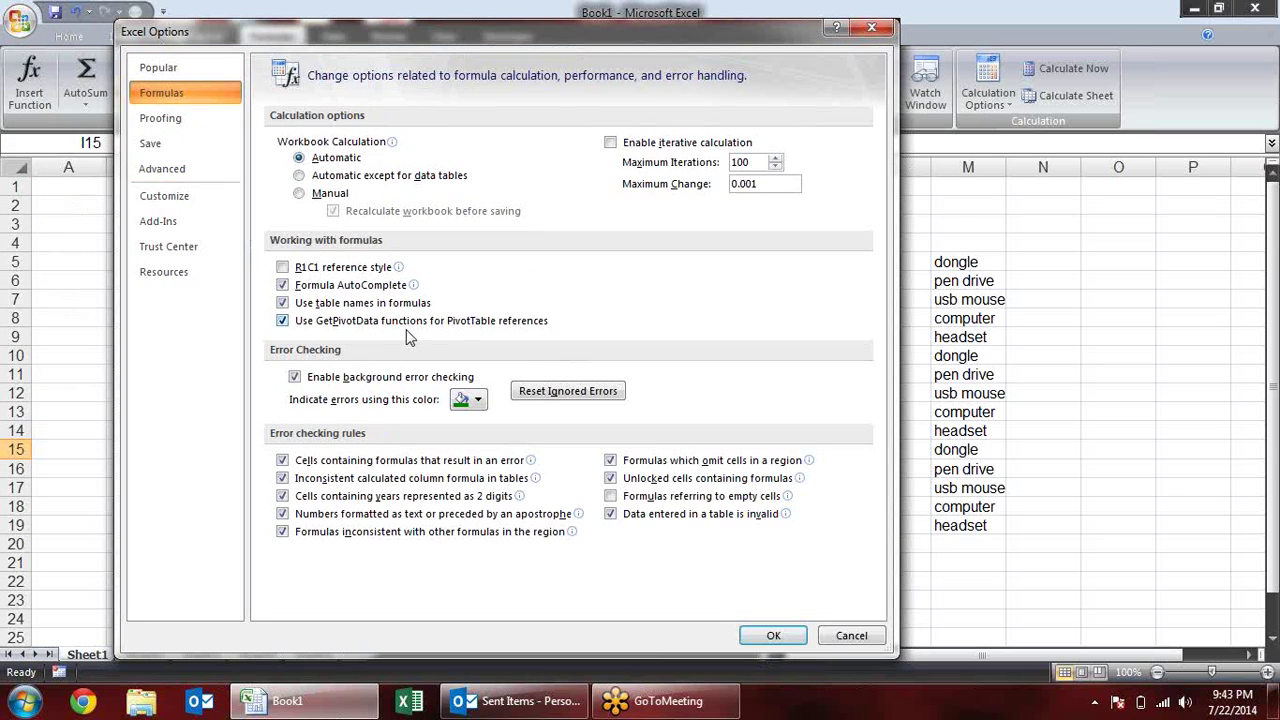
click(306, 268)
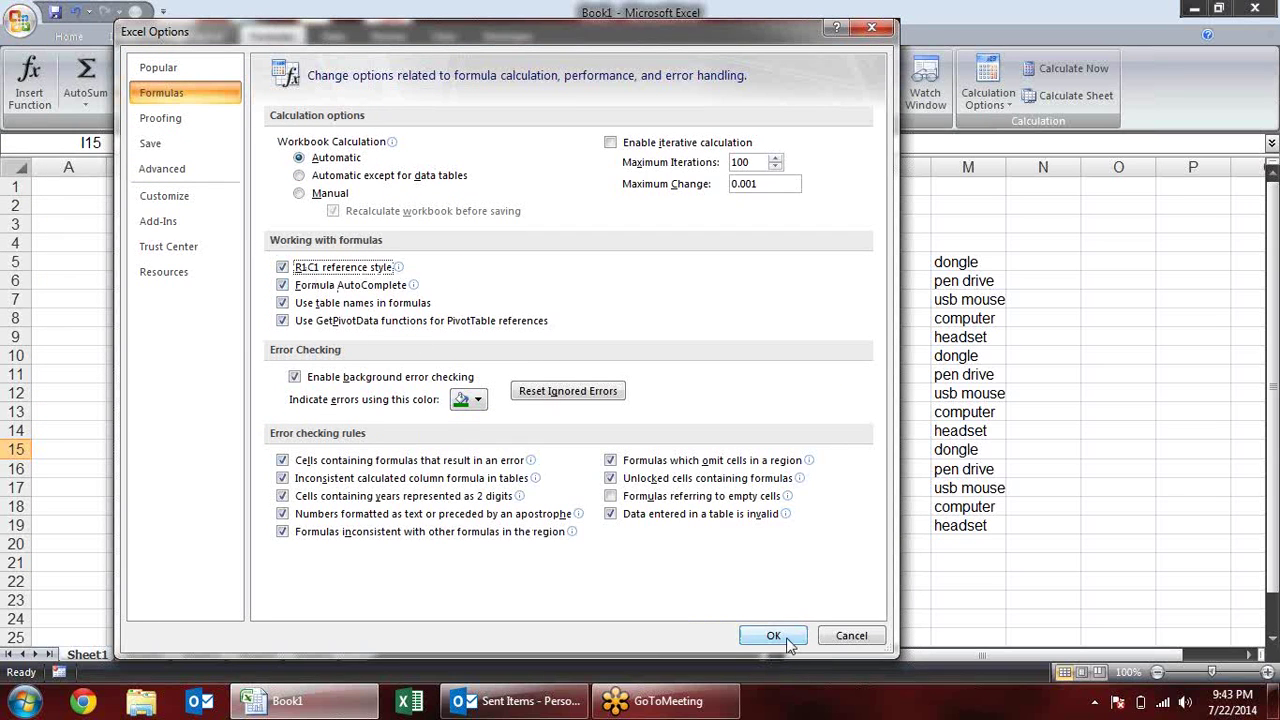
click(780, 638)
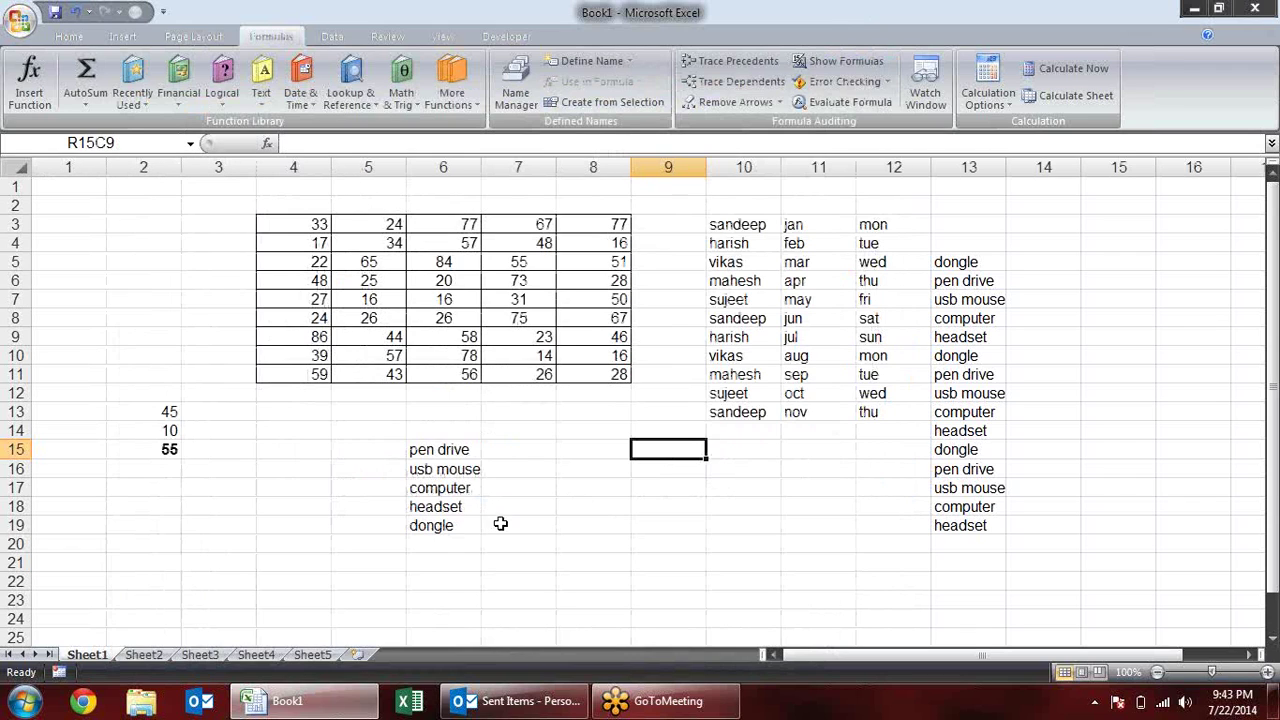
Step: Start a new formula with '=' in cell R4C2
click(66, 190)
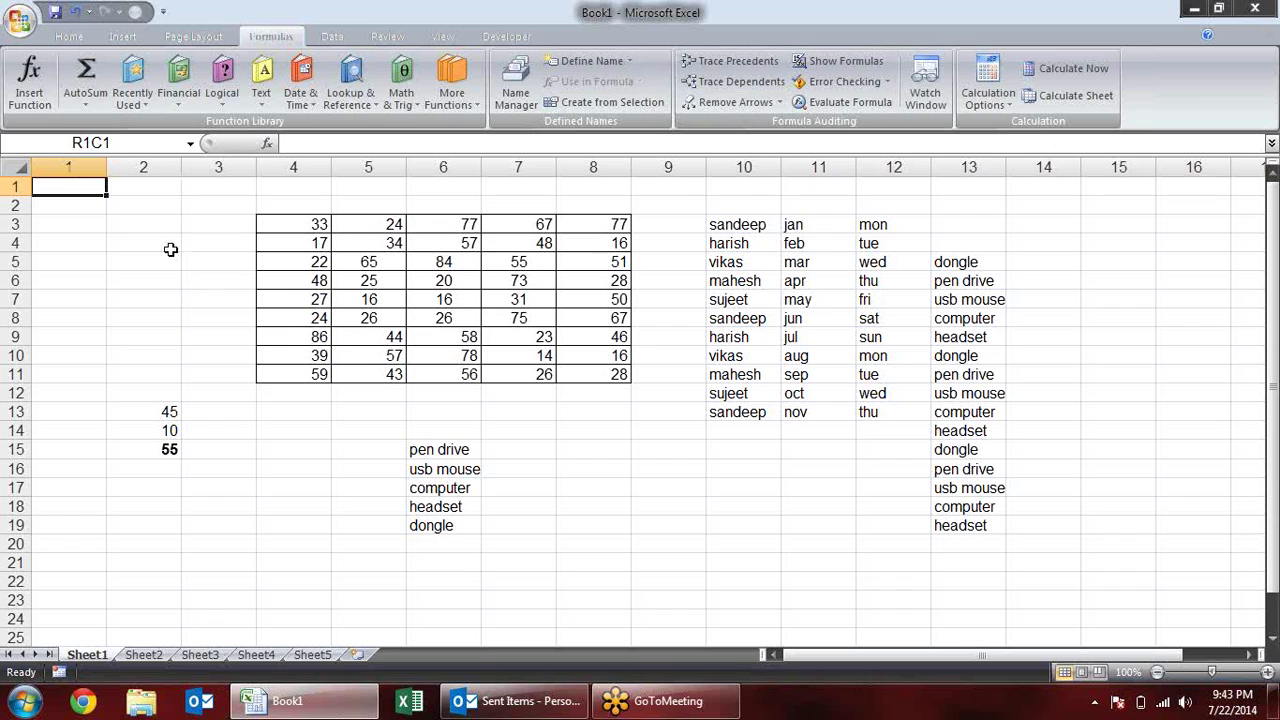
click(135, 236)
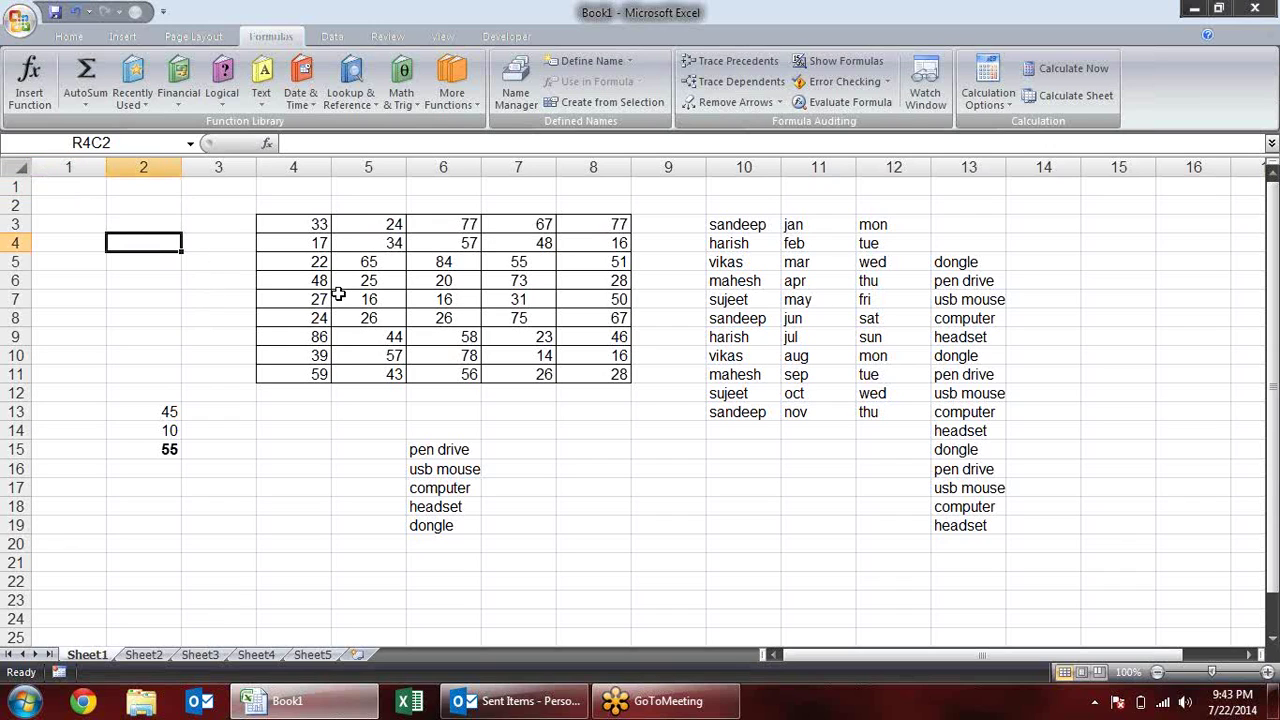
text(=)
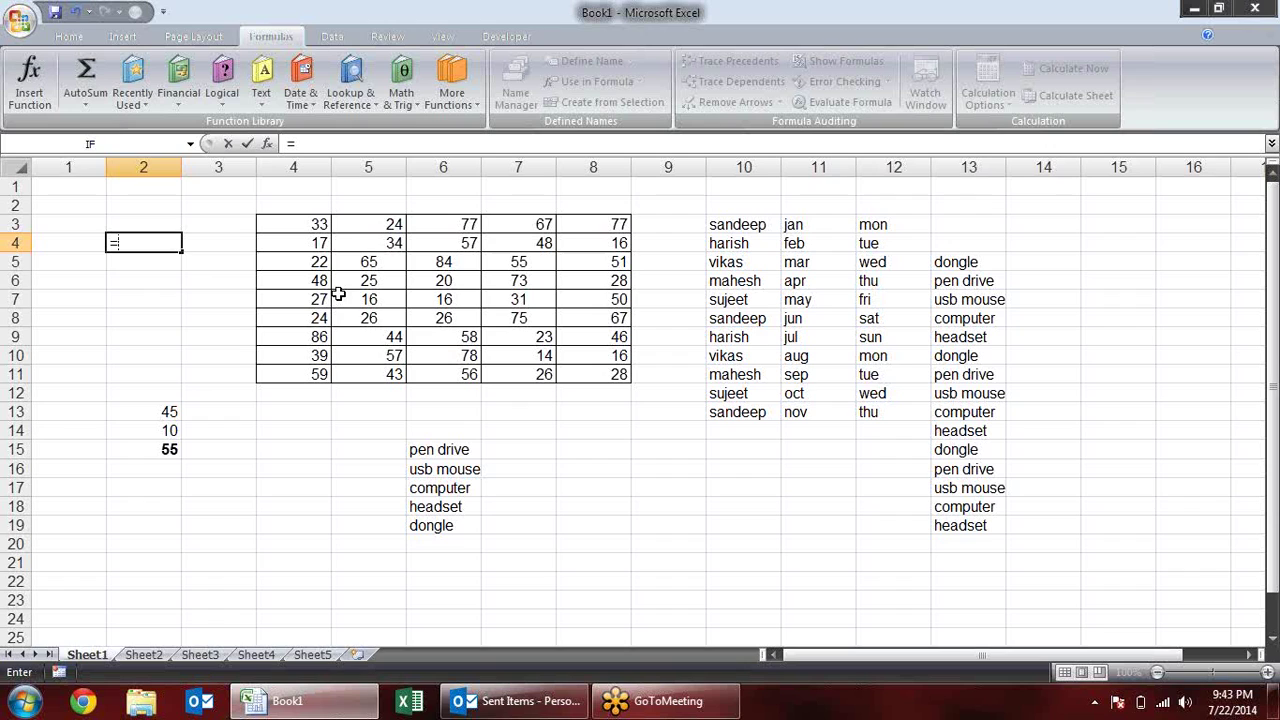
click(160, 281)
click(215, 280)
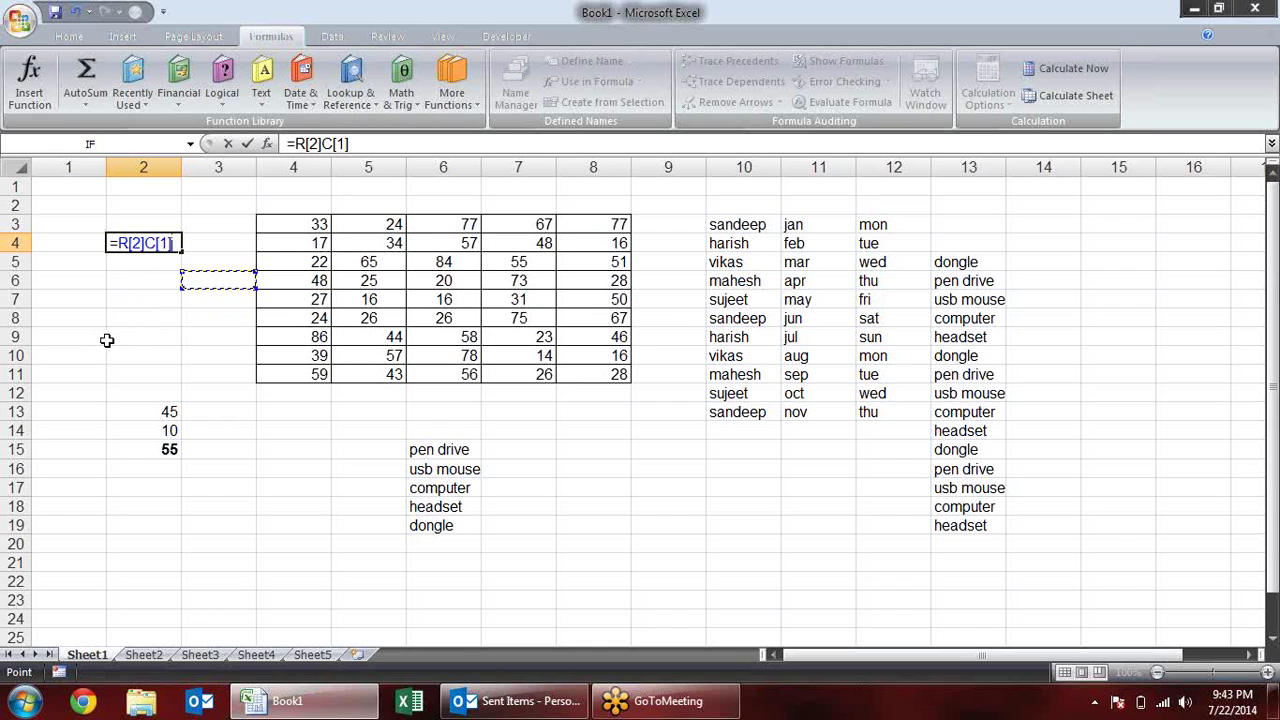
key(Up)
key(Up)
key(Left)
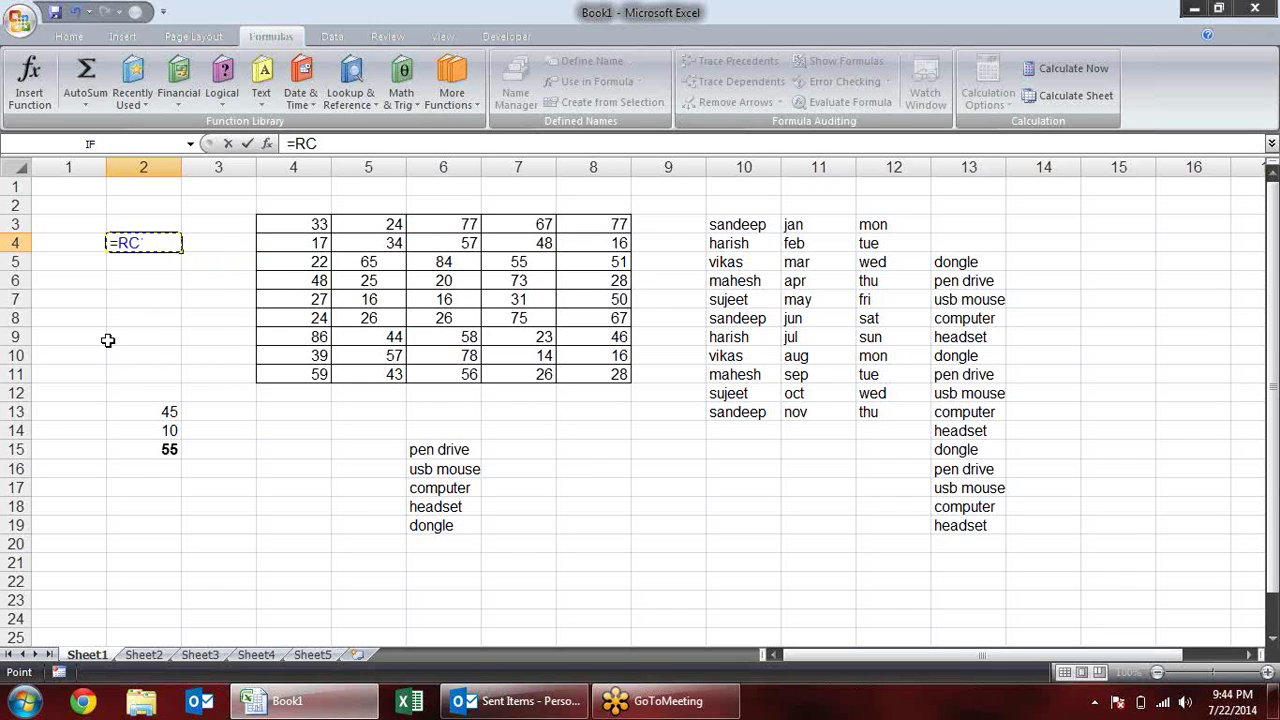
key(Down)
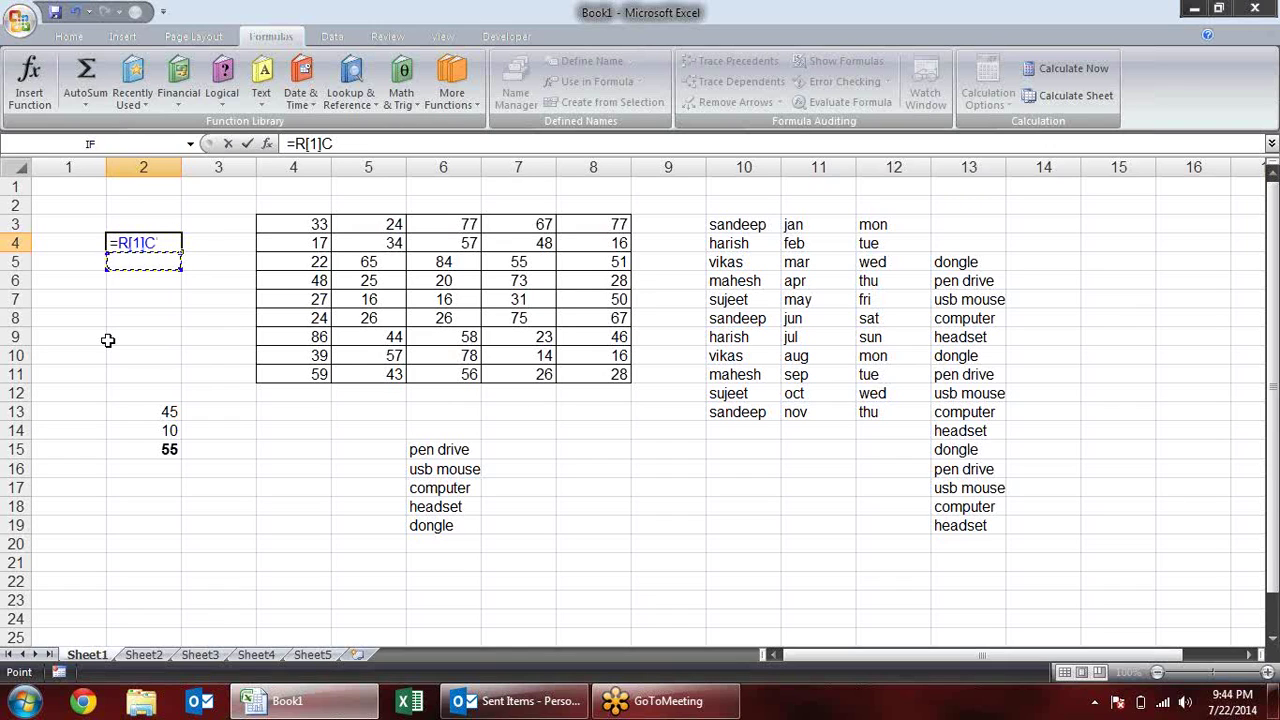
key(Down)
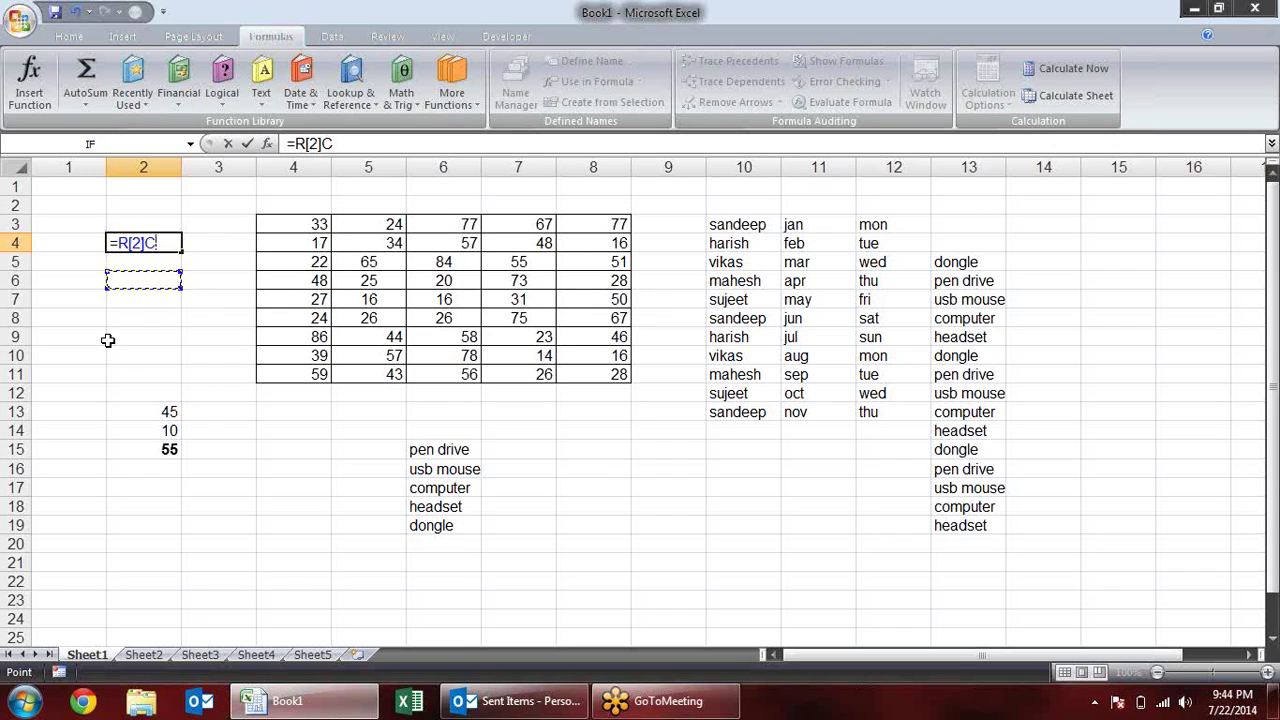
key(Right)
key(Right)
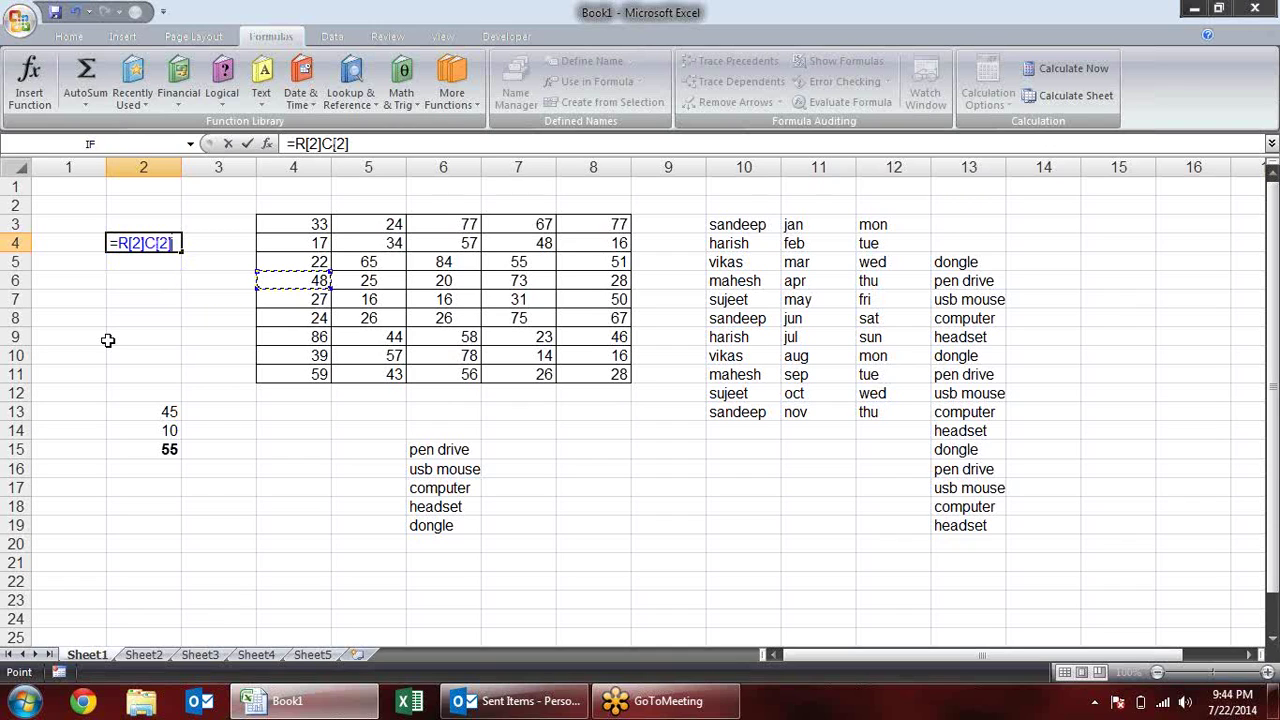
key(Right)
key(Left)
key(Left)
key(Up)
key(Up)
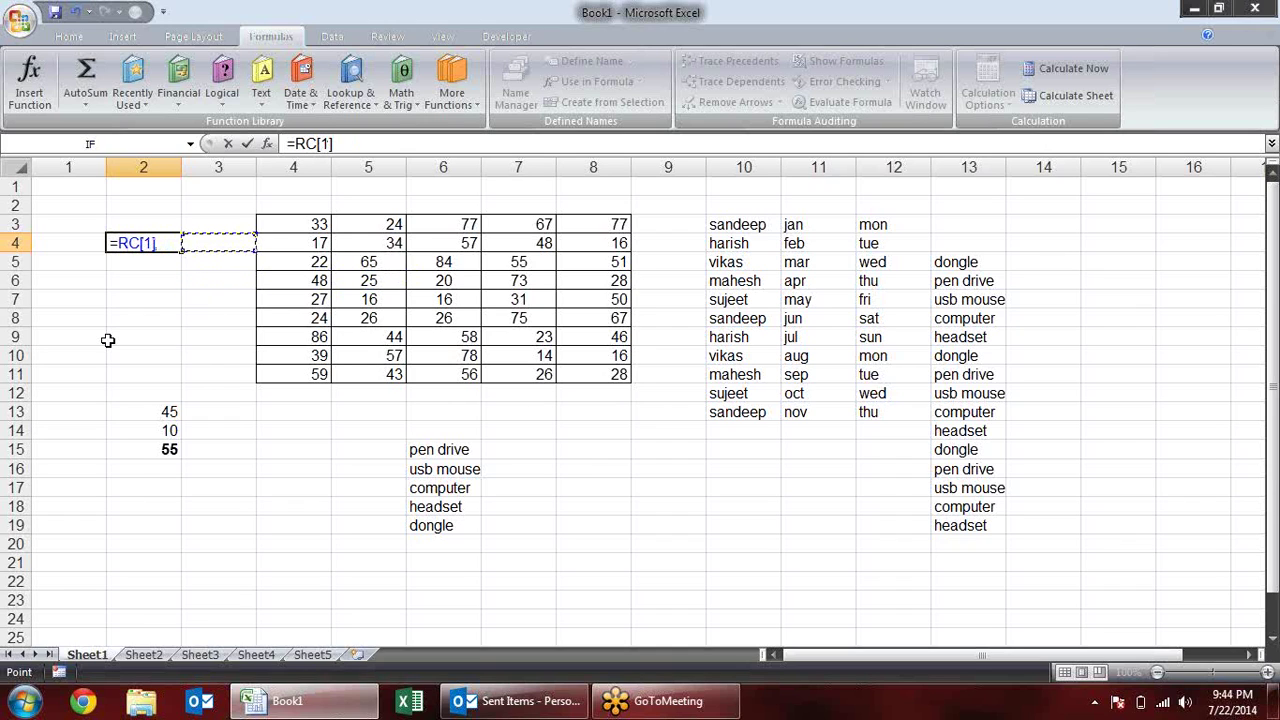
key(Up)
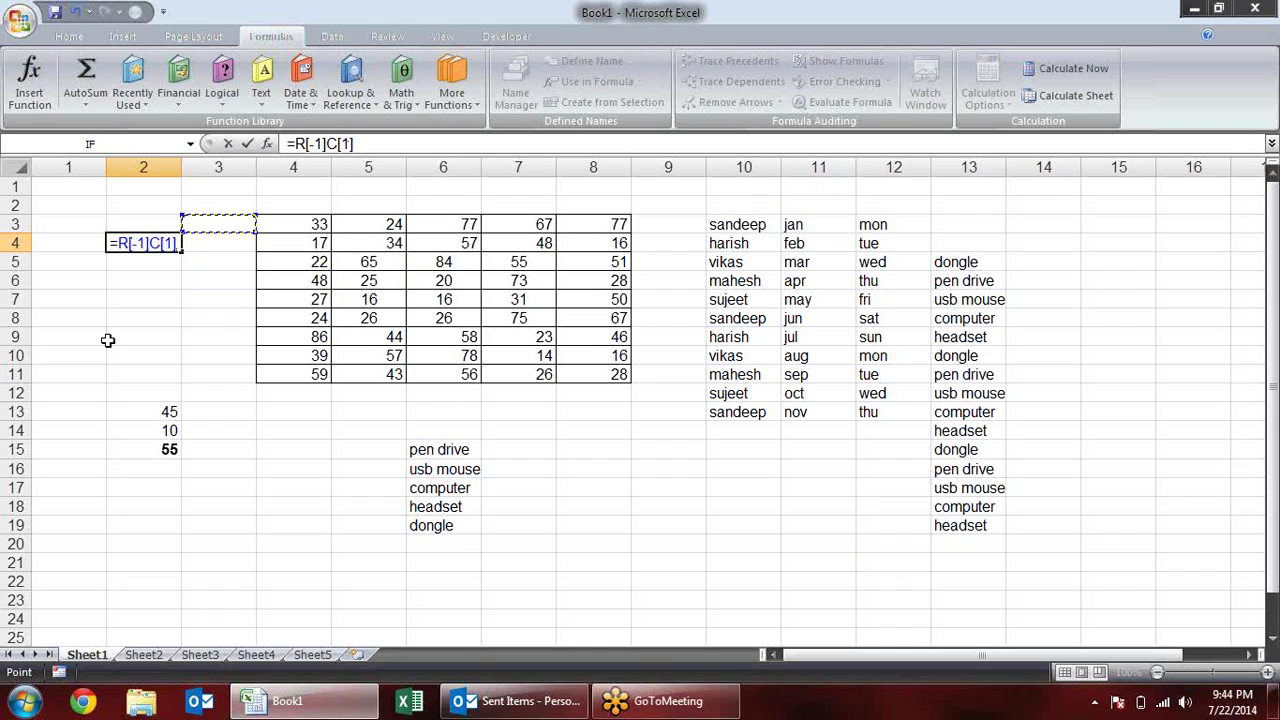
key(Up)
key(Up)
key(Left)
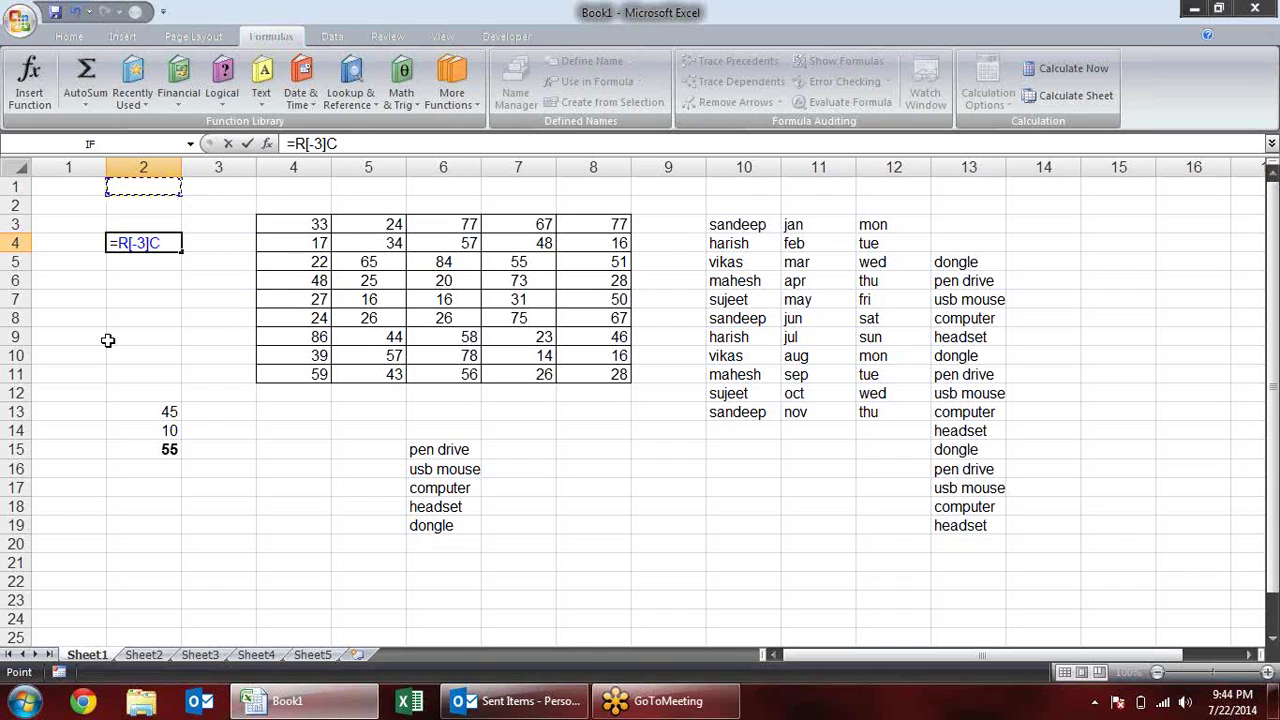
key(Left)
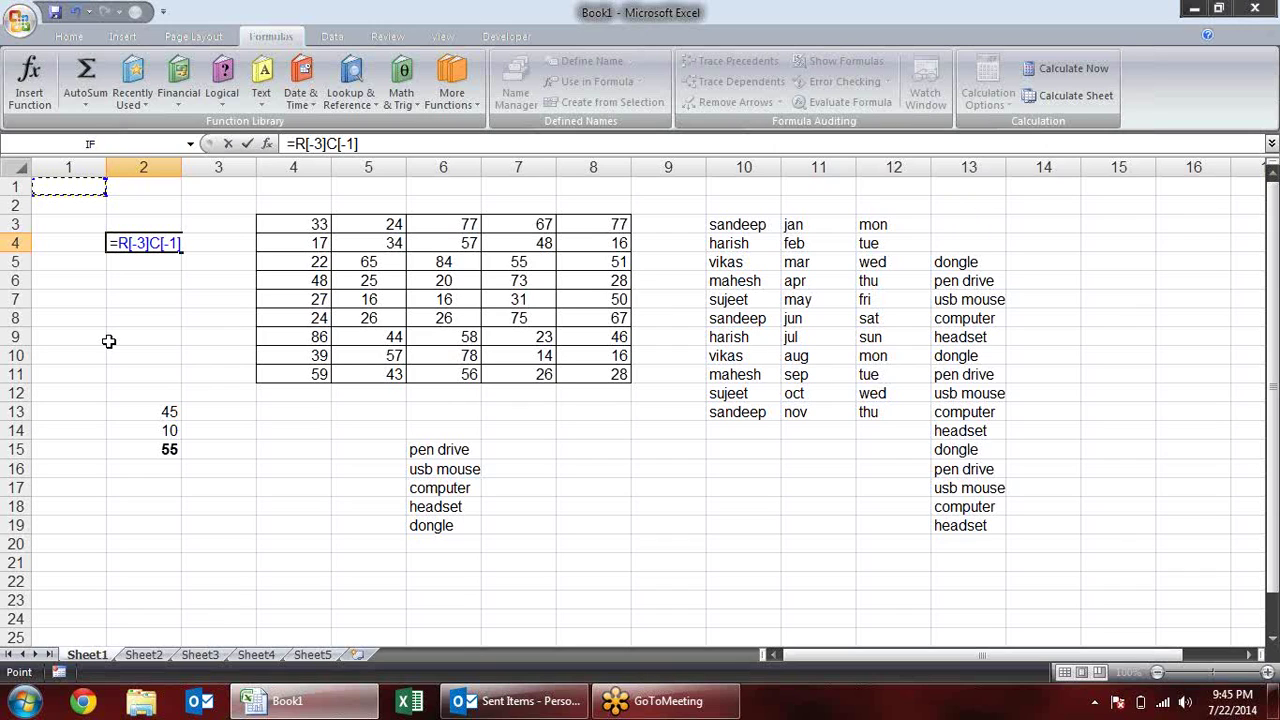
key(Down)
key(Down)
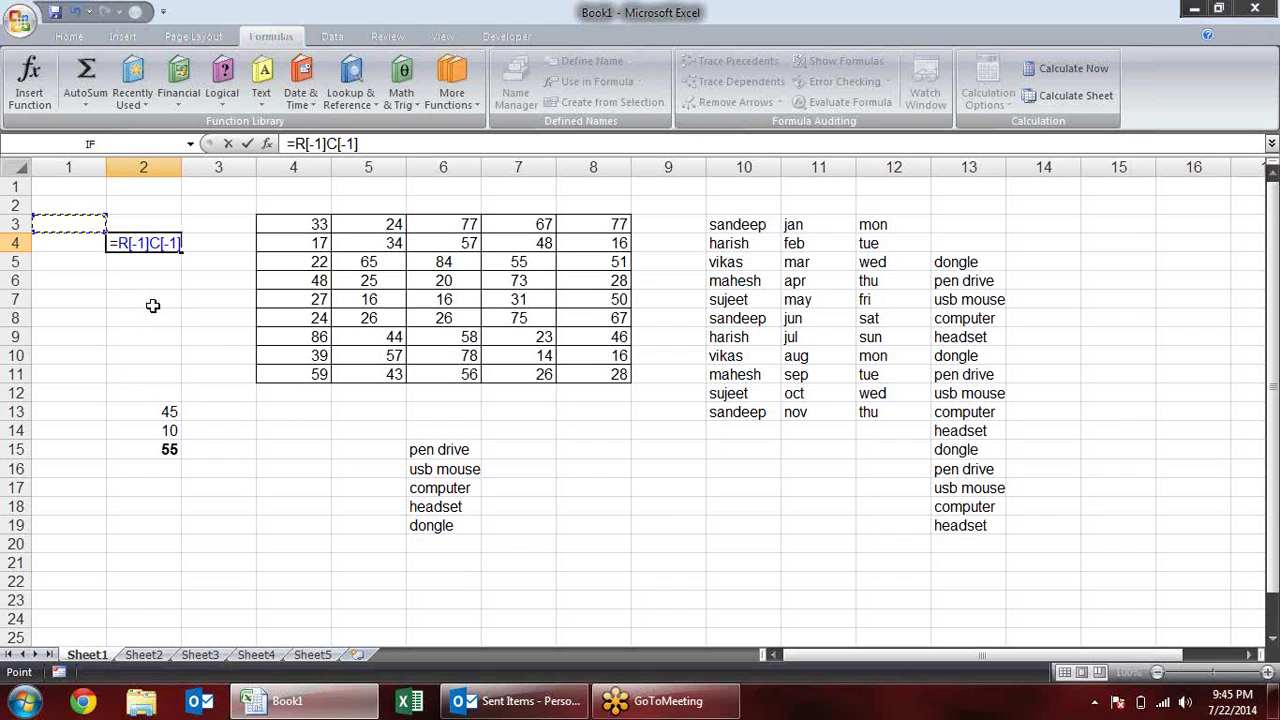
key(Escape)
click(20, 20)
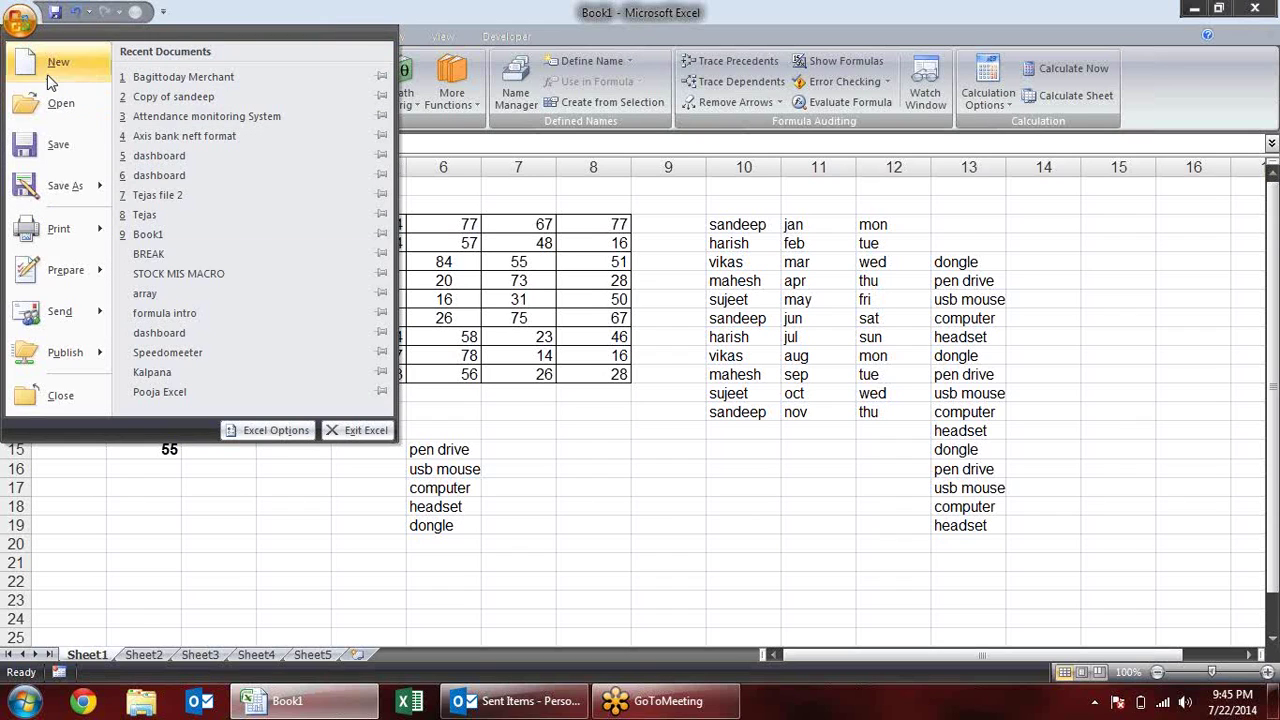
click(657, 485)
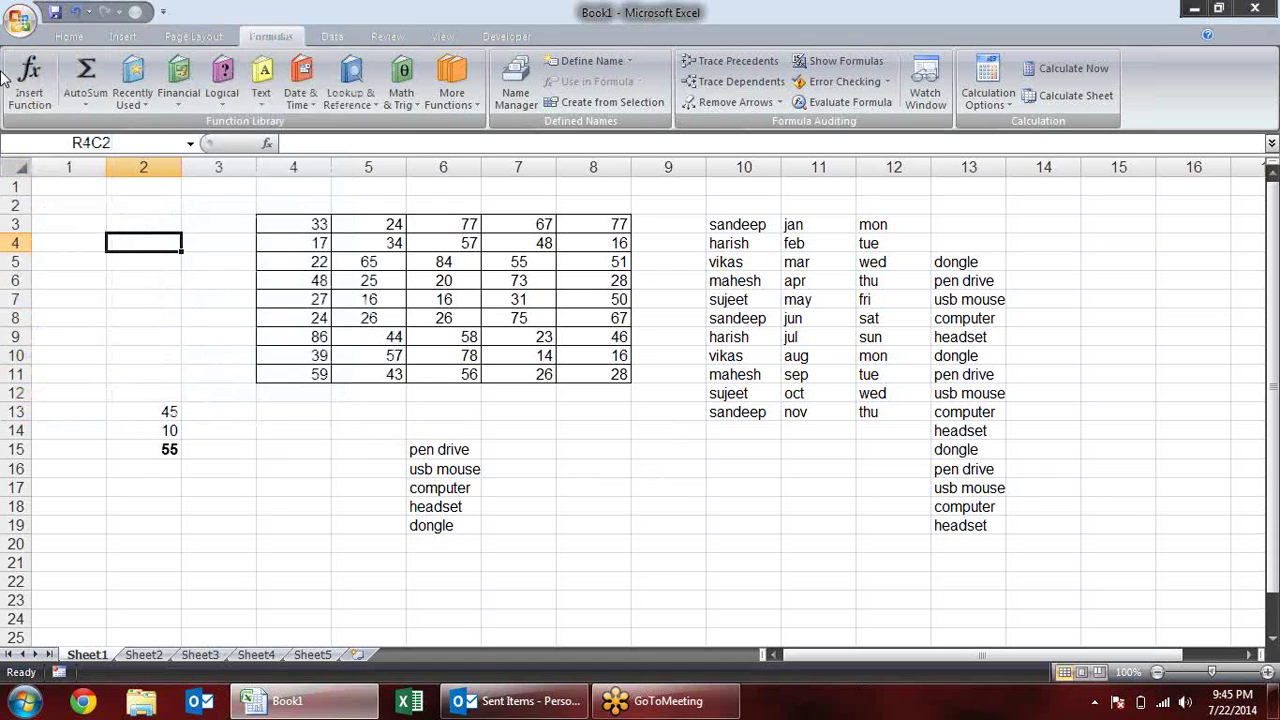
click(20, 20)
click(232, 432)
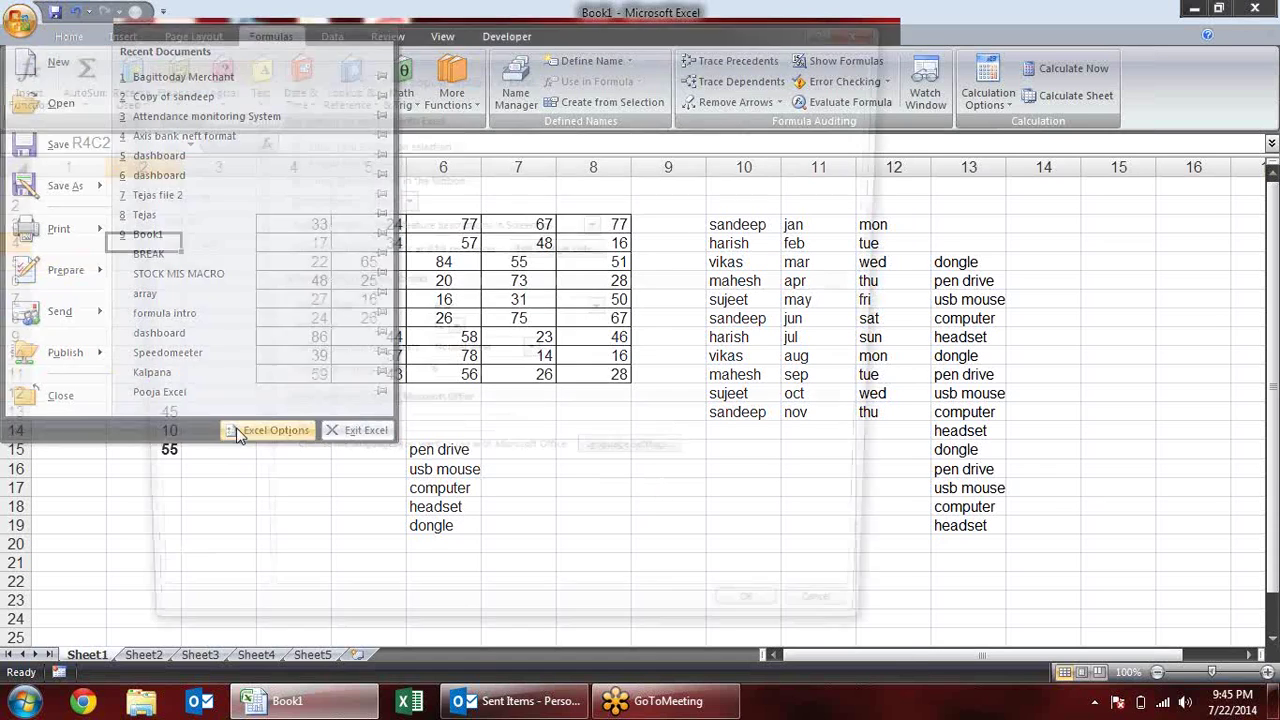
click(212, 117)
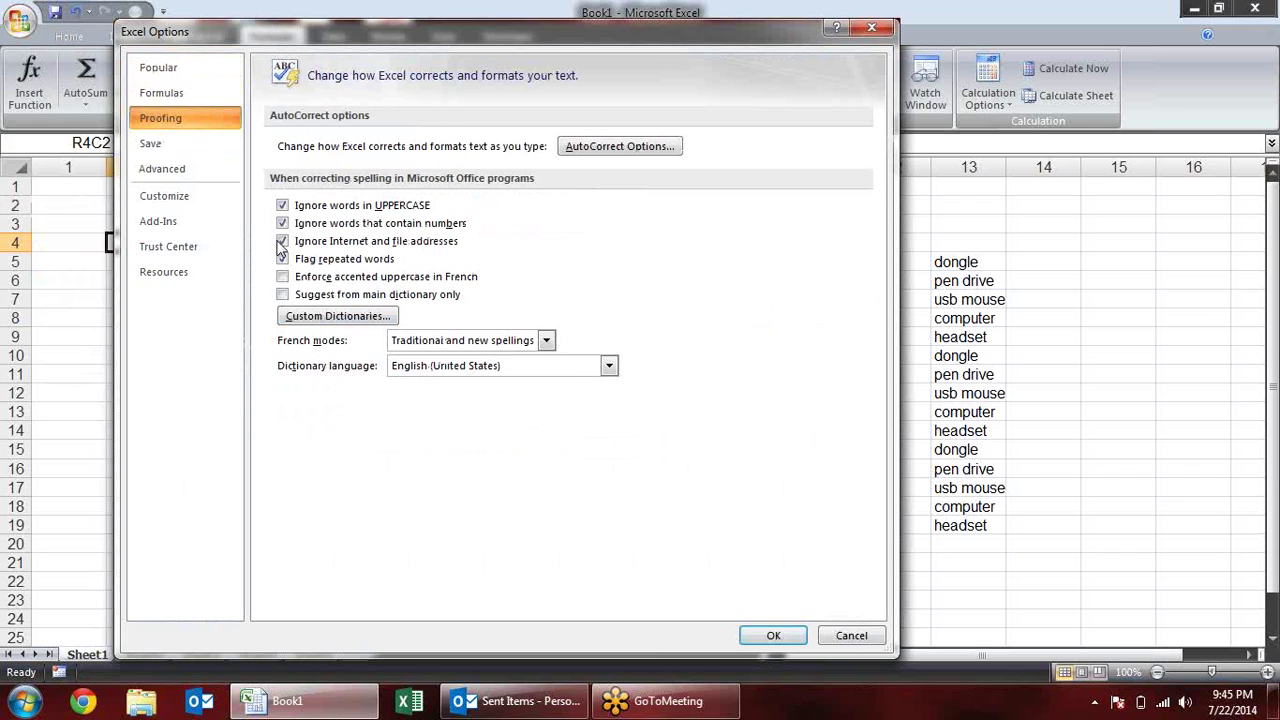
click(185, 92)
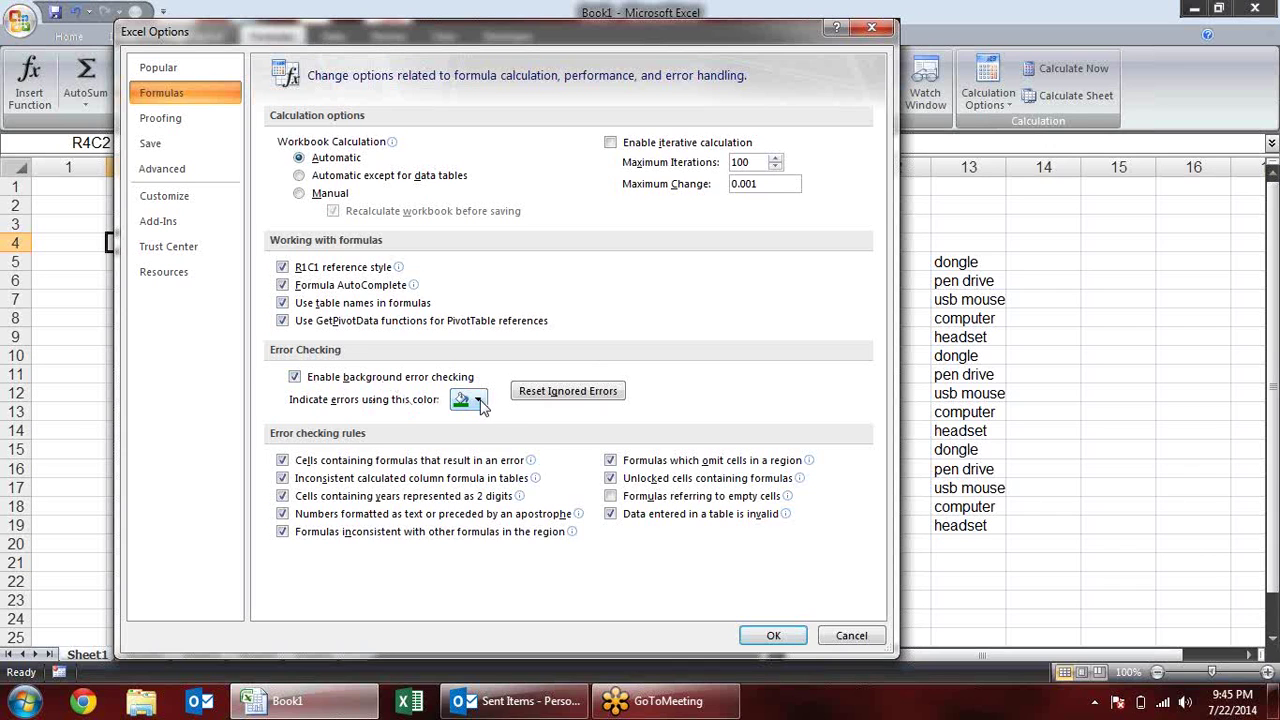
click(871, 27)
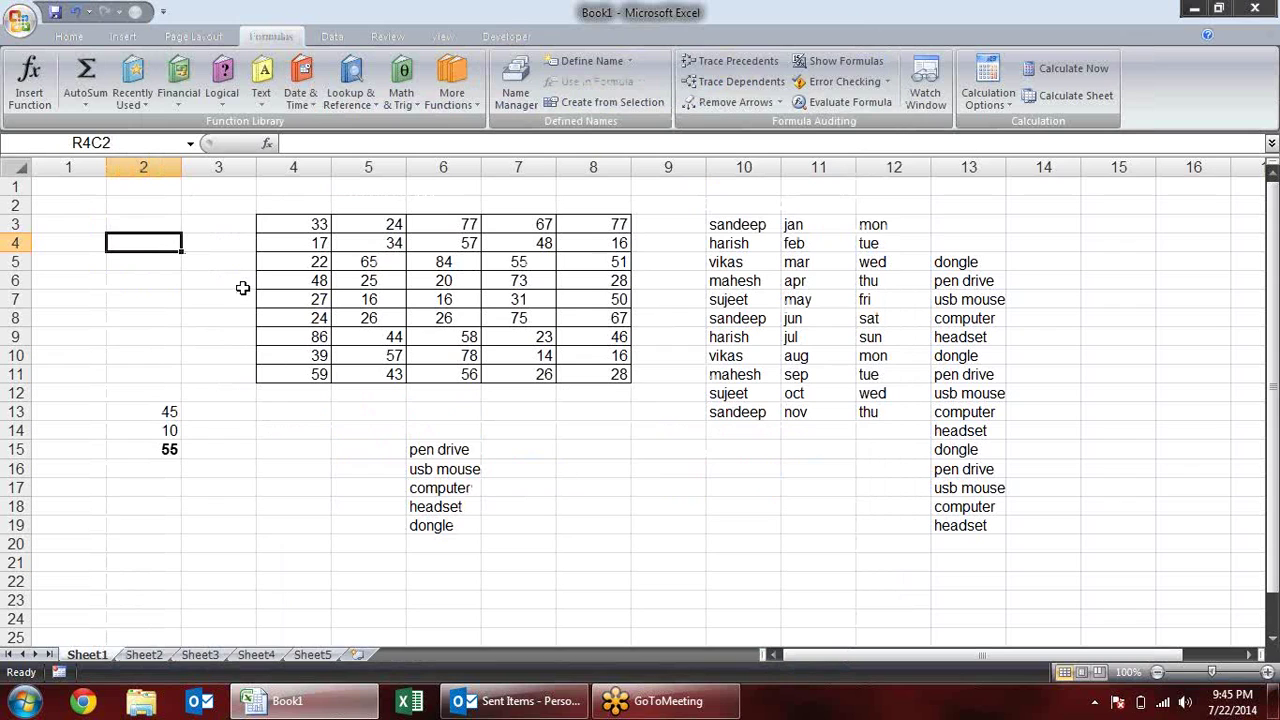
Step: Enter 002356 in R4C2 as a number and '0023645 in R5C2 as text
text(002356)
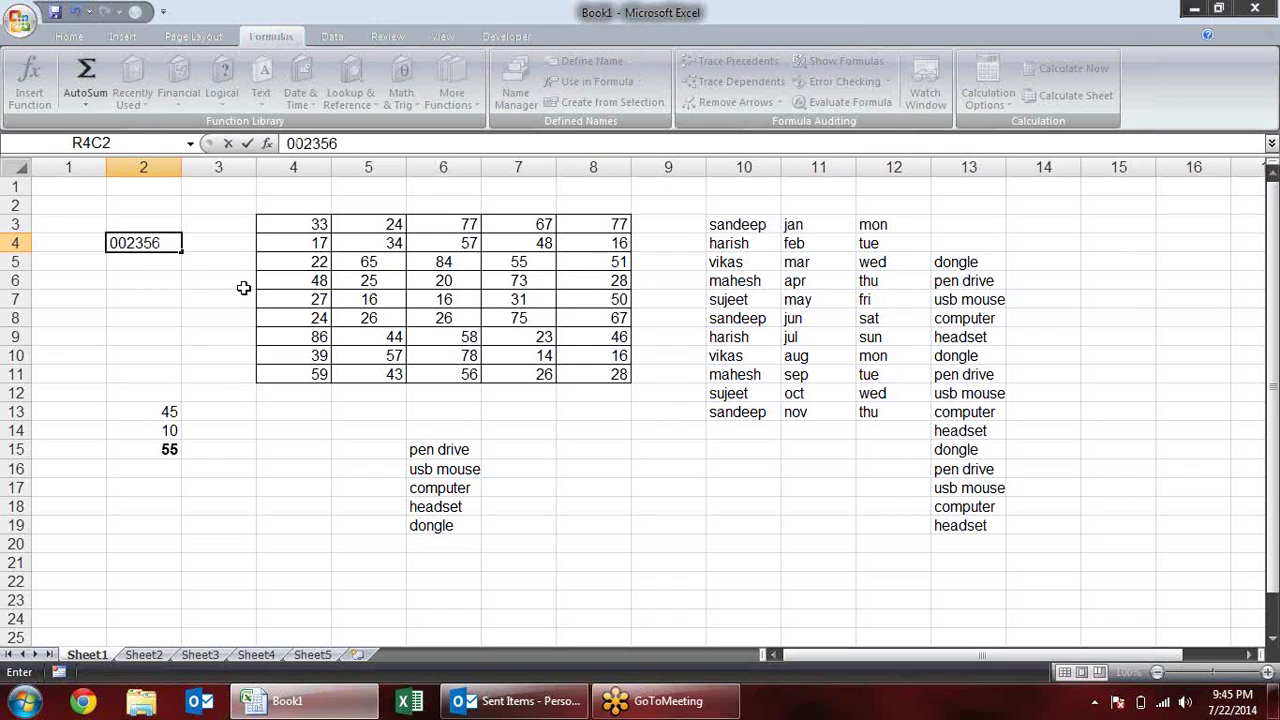
key(Return)
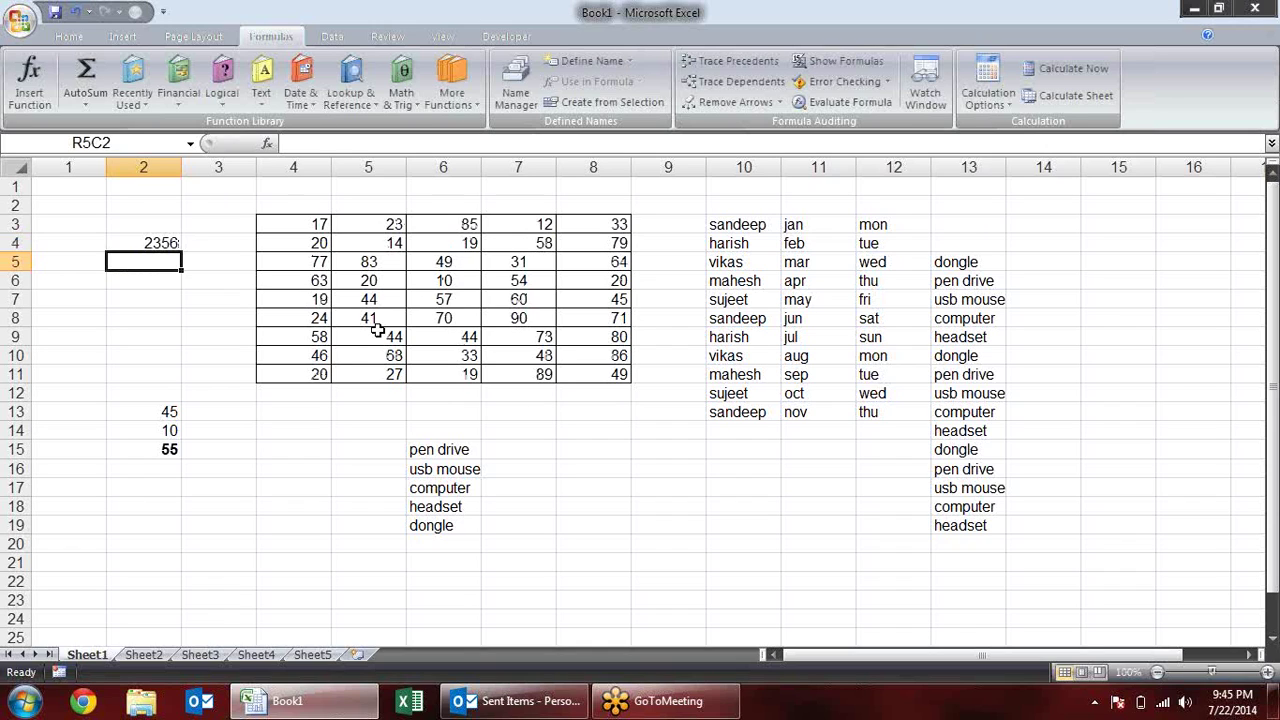
text(')
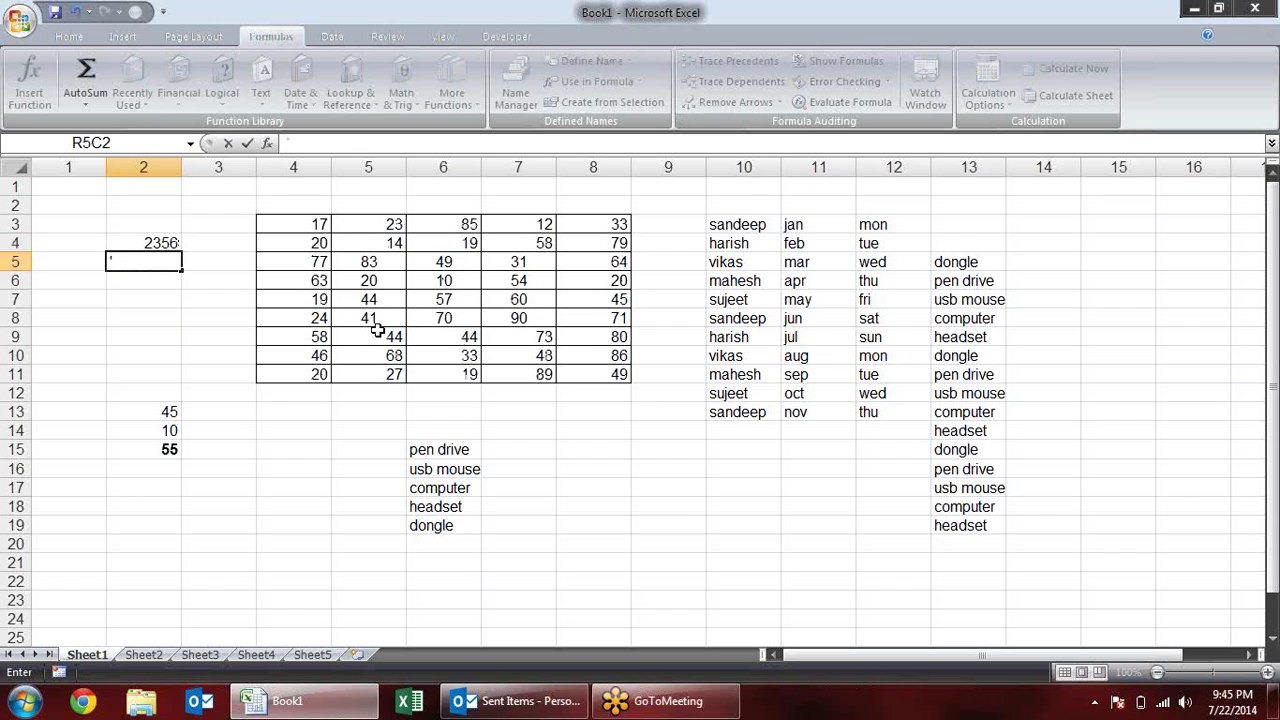
text(0023645)
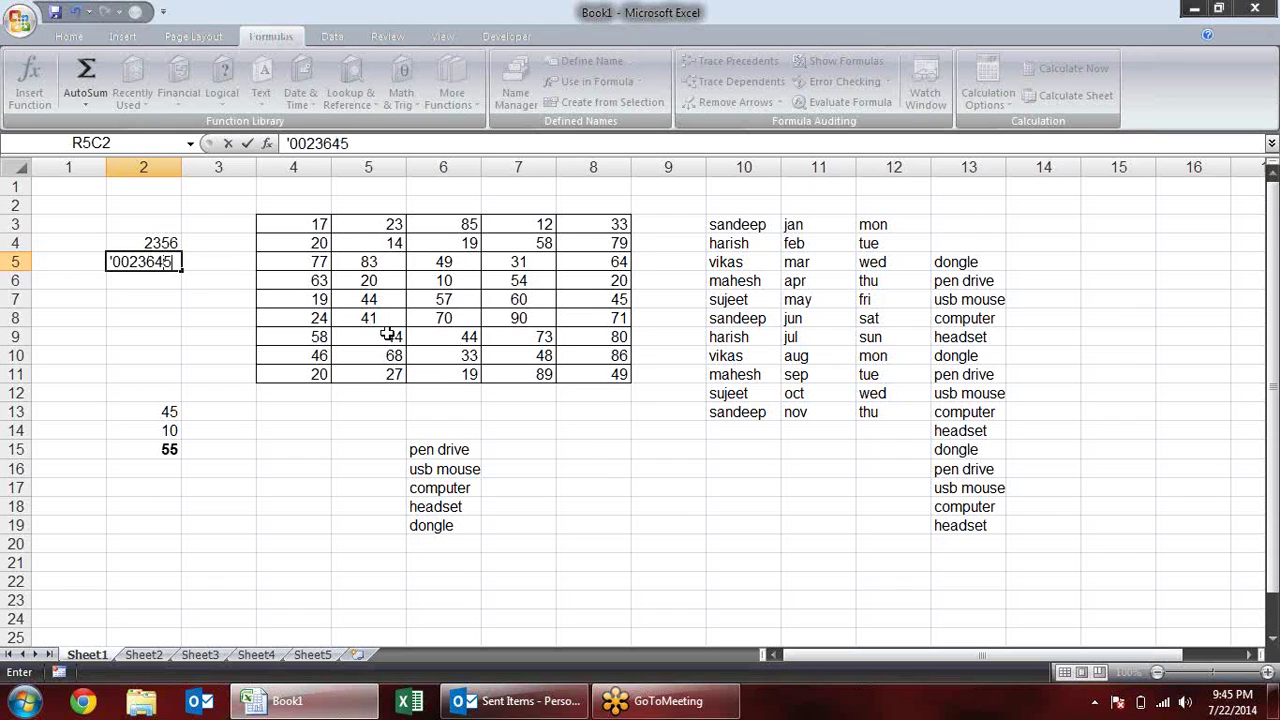
key(Return)
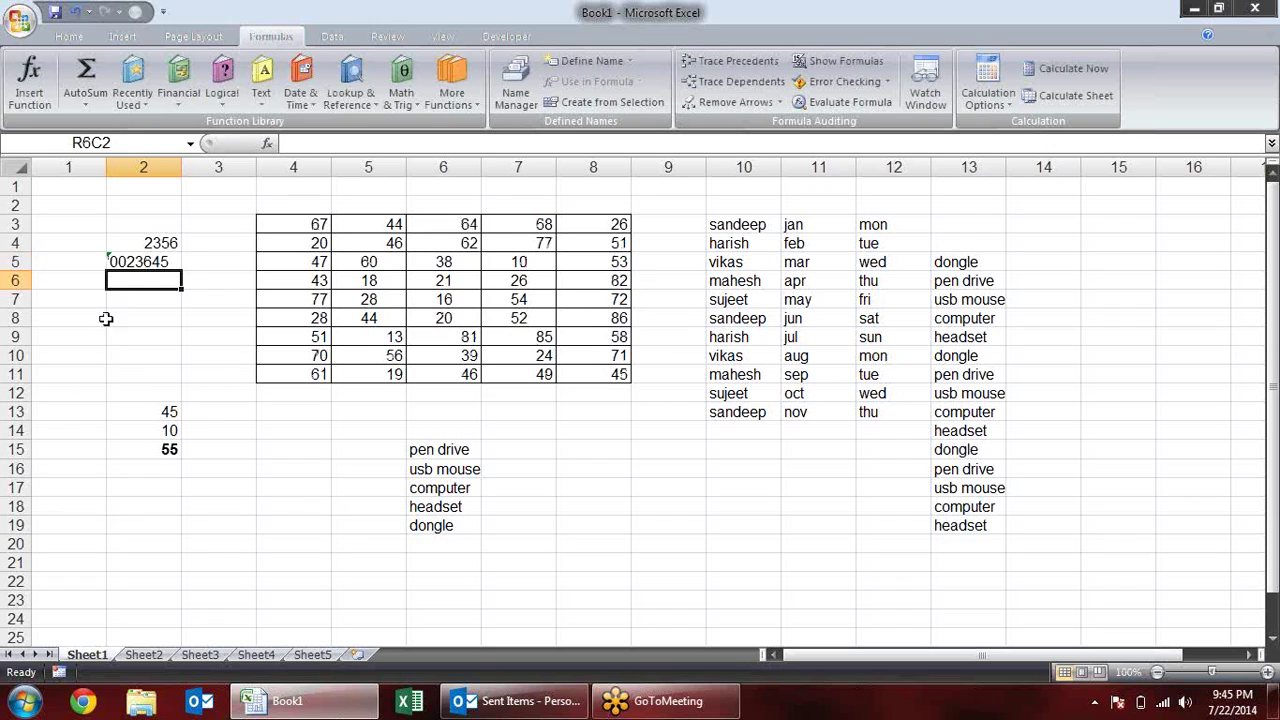
Step: Check R5C2's error smart tag, which reports 'Number Stored as Text', then dismiss it
click(127, 264)
click(186, 302)
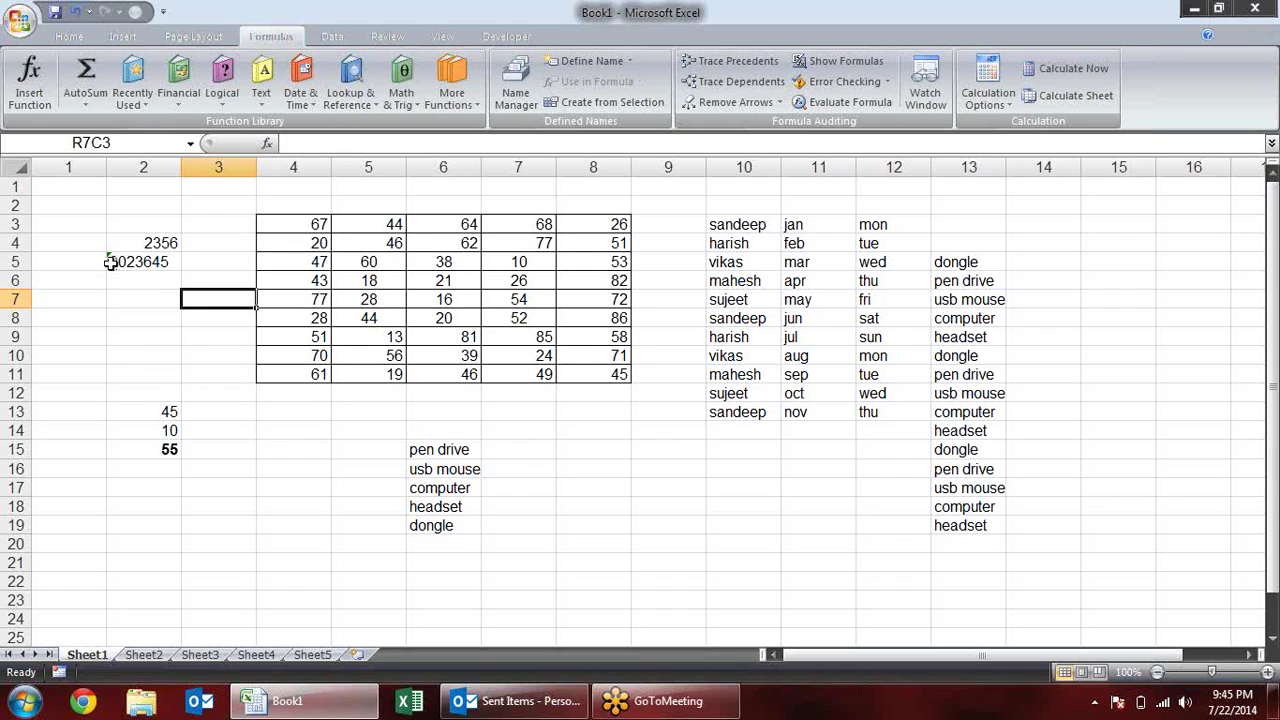
click(122, 262)
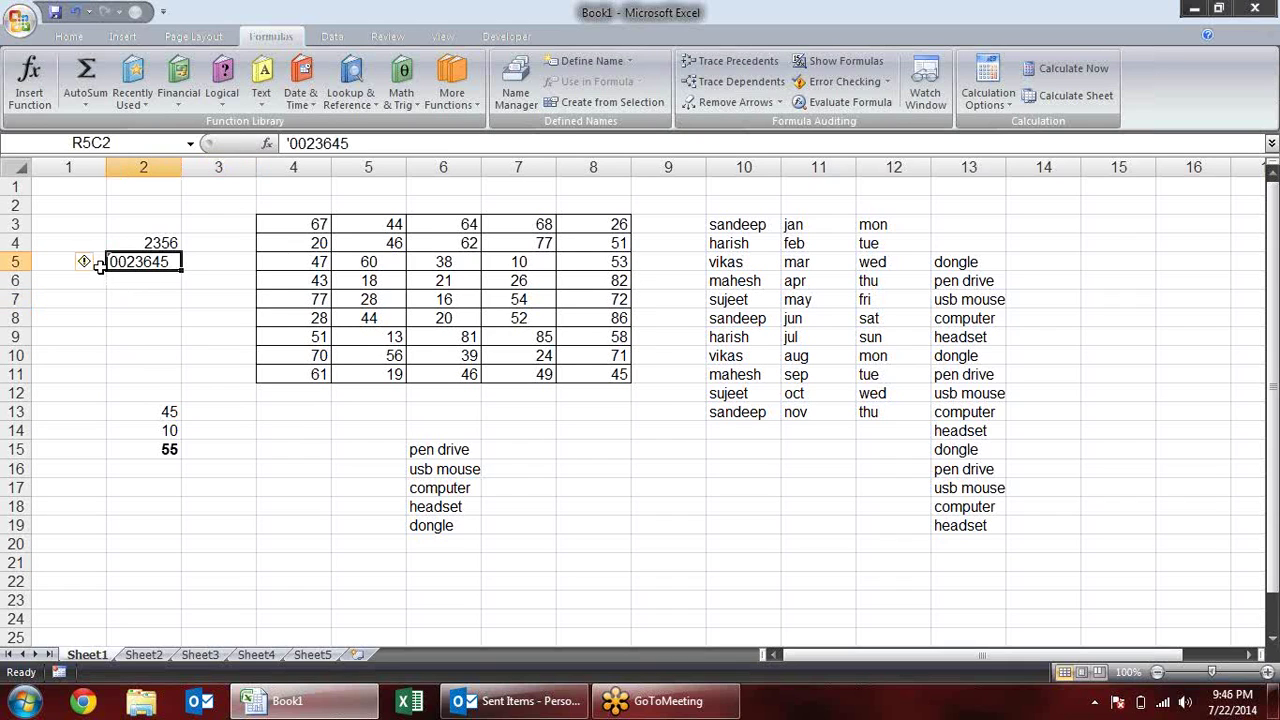
mouse_move(85, 262)
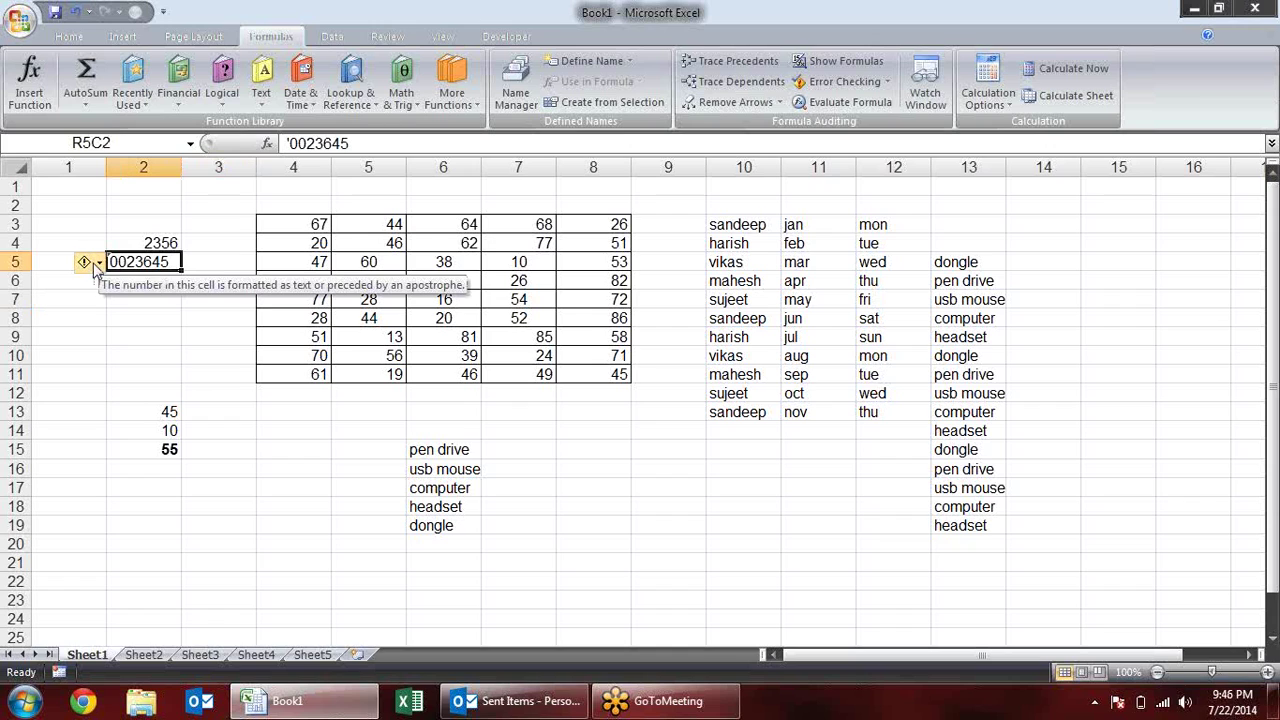
click(100, 263)
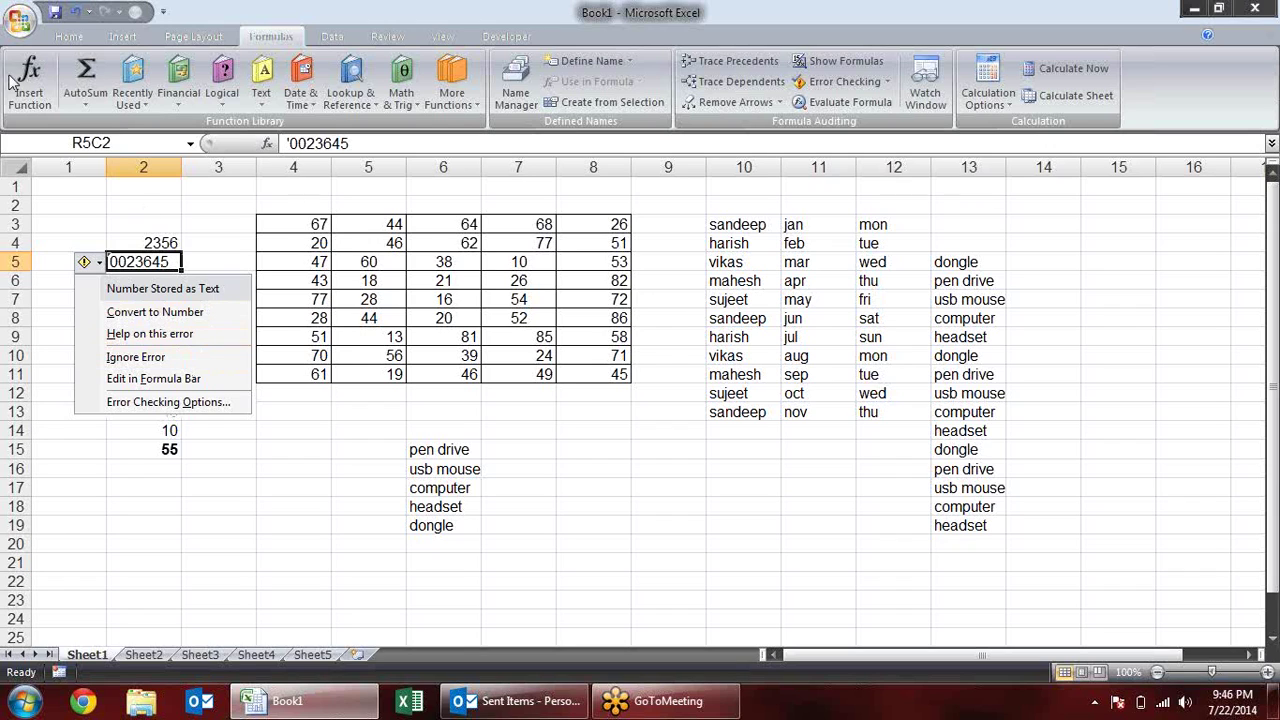
click(80, 222)
click(118, 264)
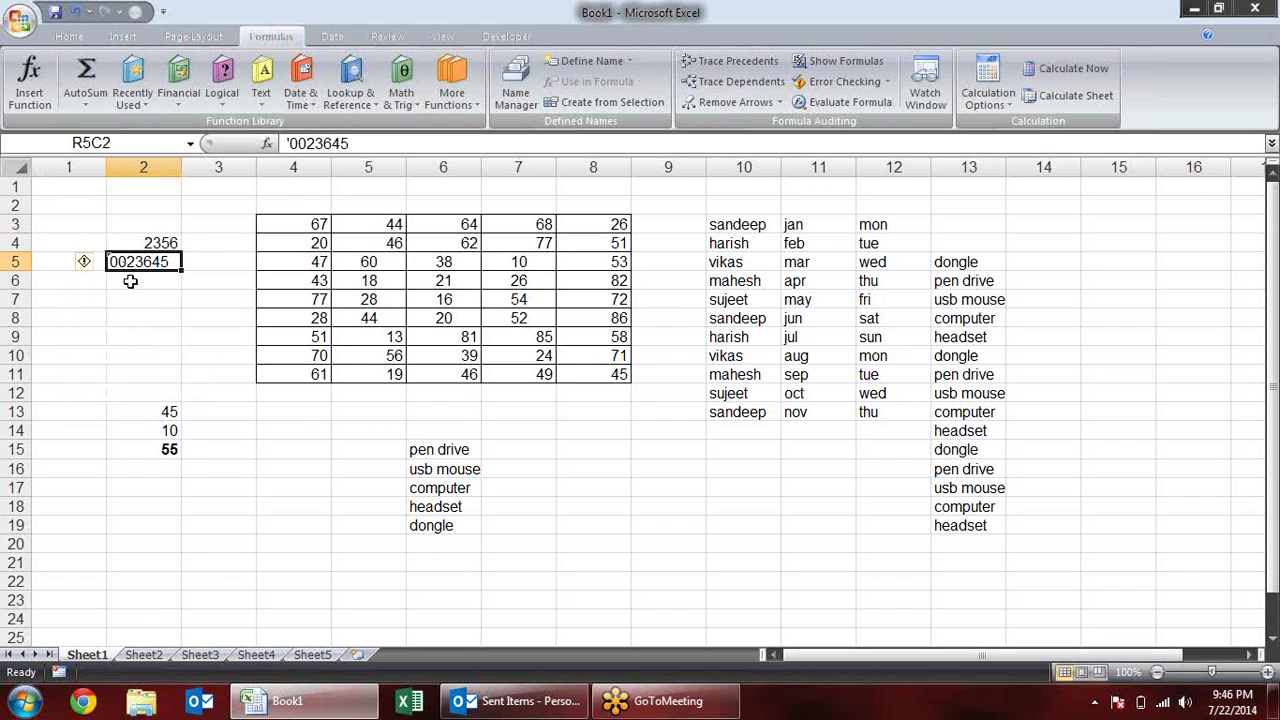
key(alt)
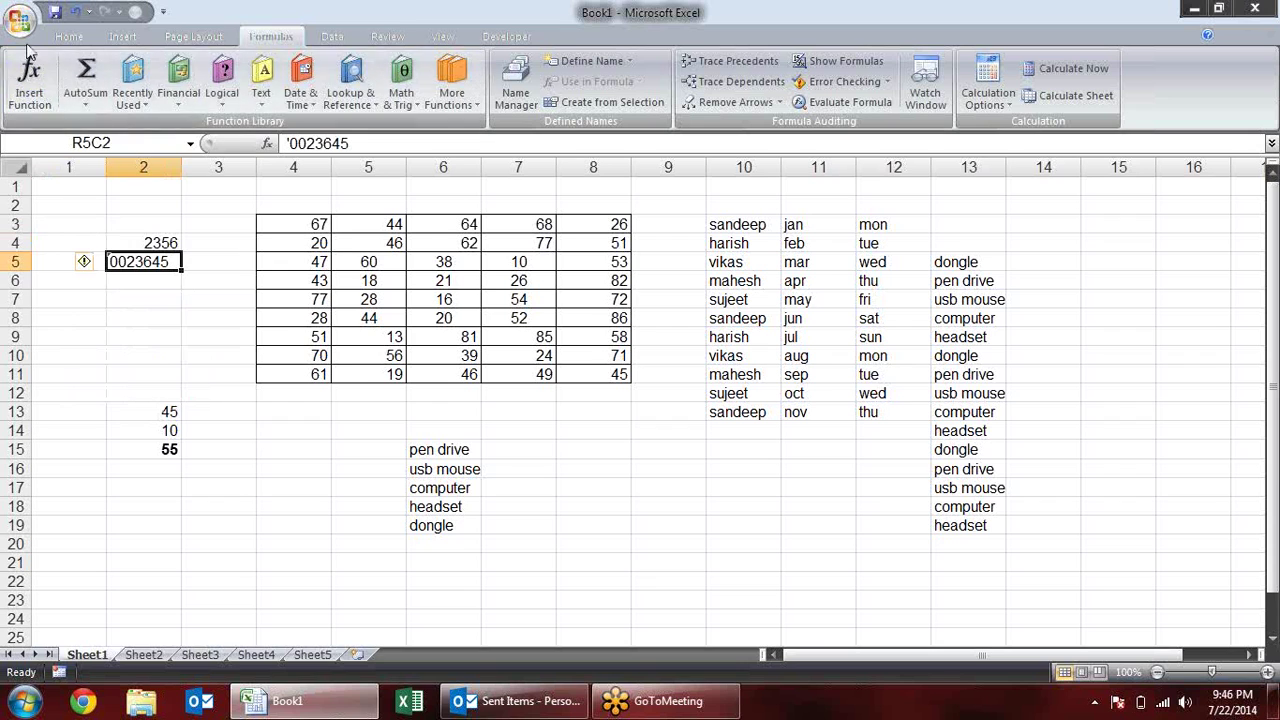
Step: Disable the 'Numbers formatted as text' error-checking rule in Excel Options > Formulas
key(f)
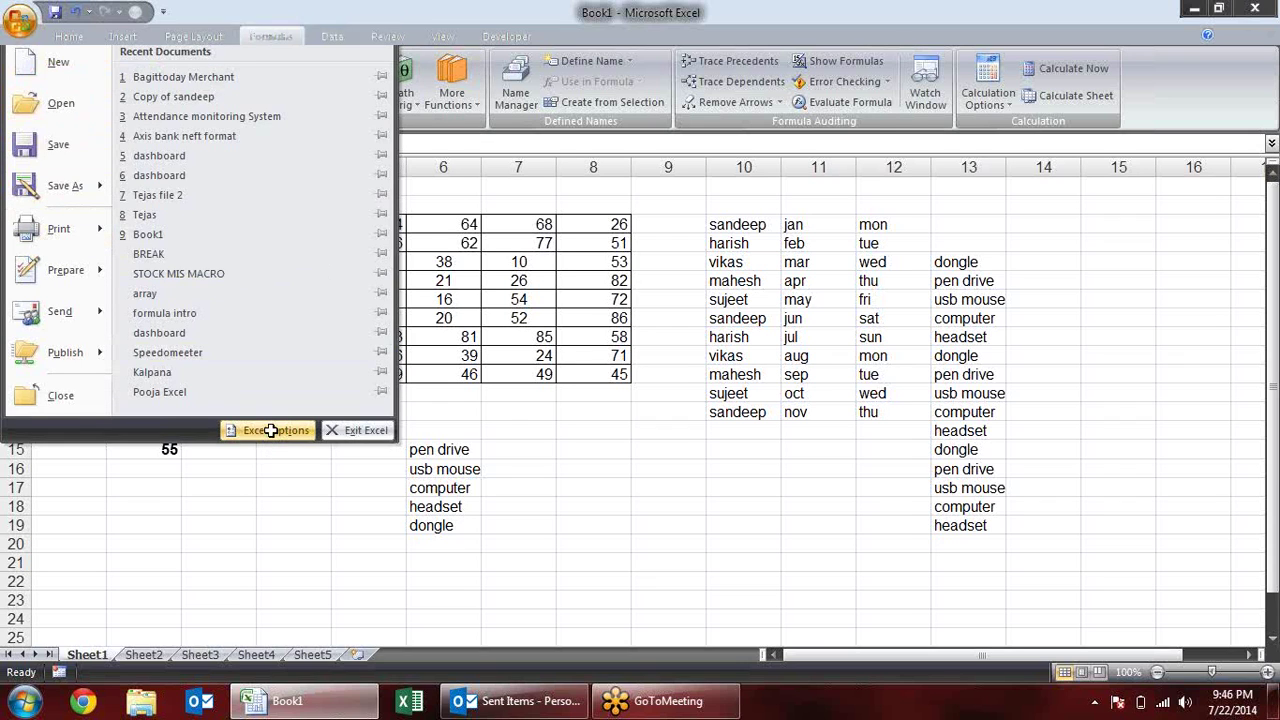
click(270, 432)
click(222, 92)
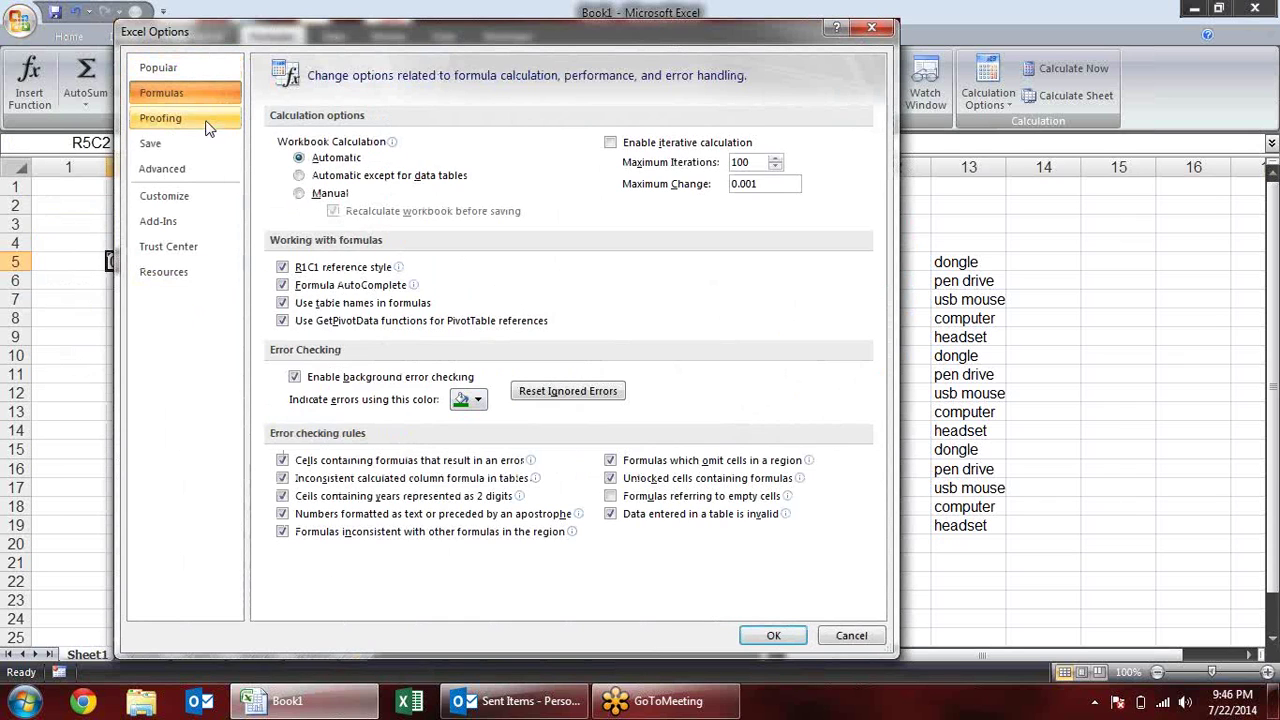
click(480, 401)
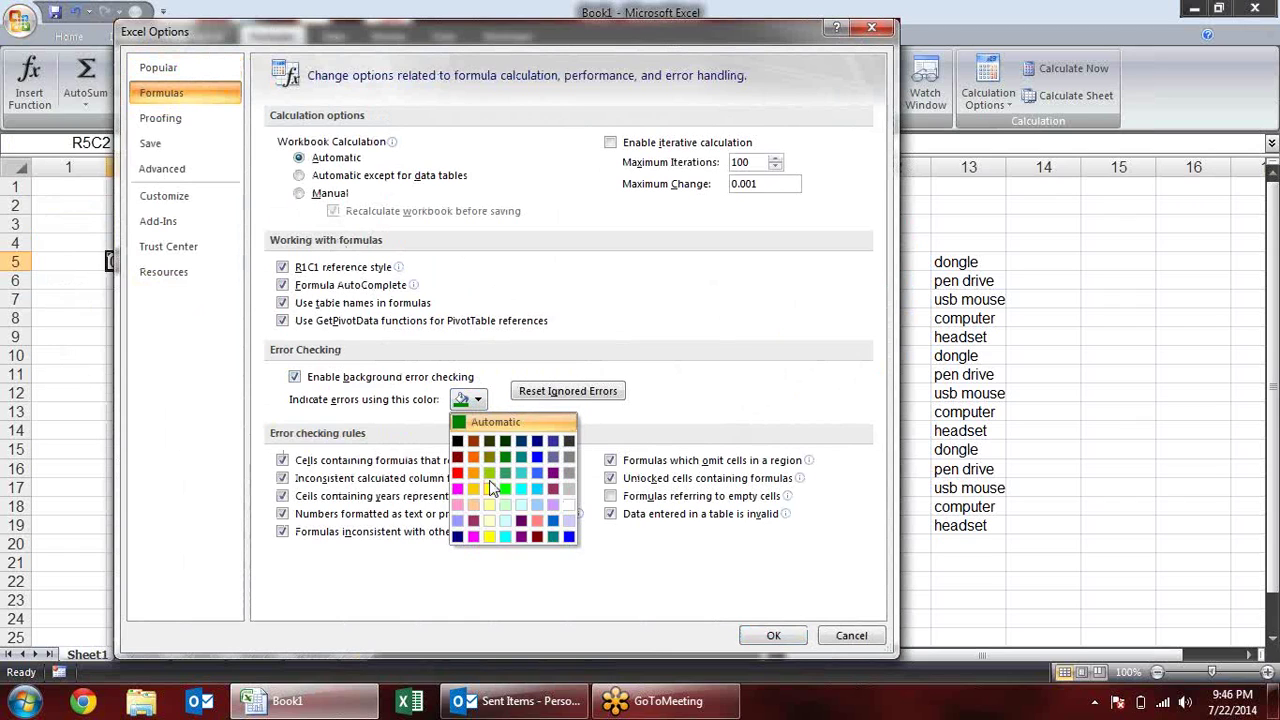
click(718, 405)
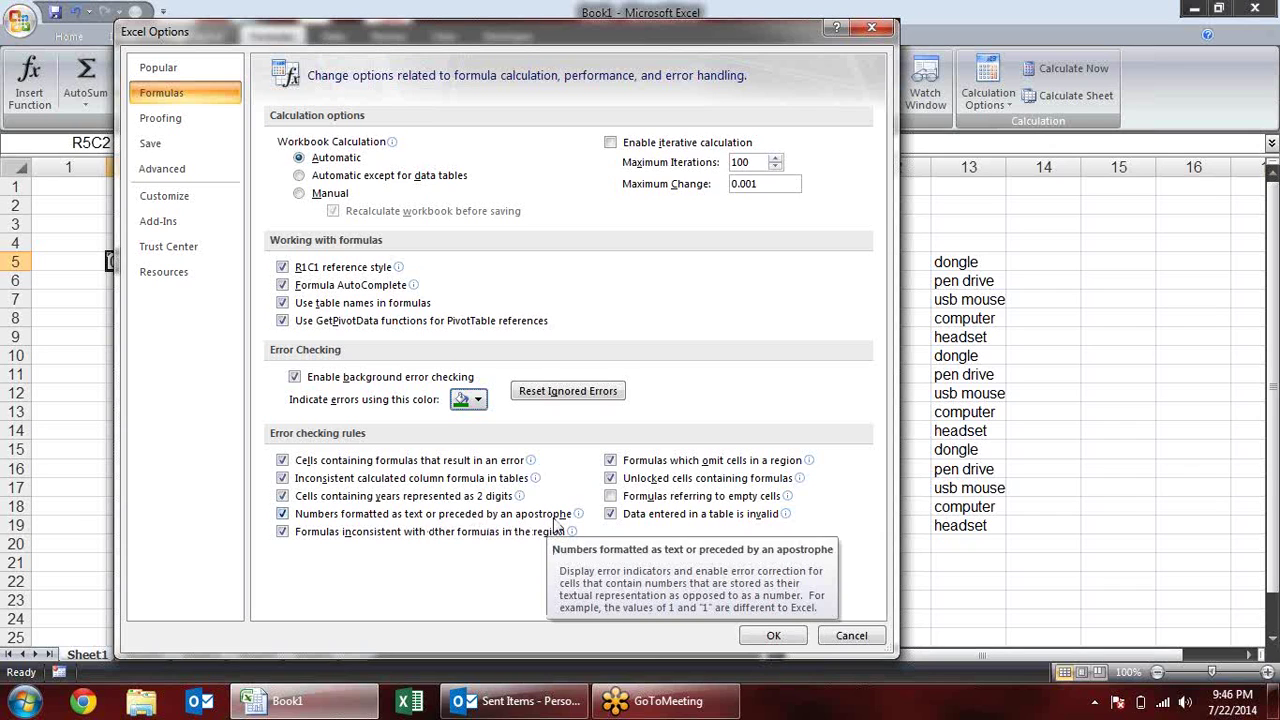
click(422, 514)
click(773, 637)
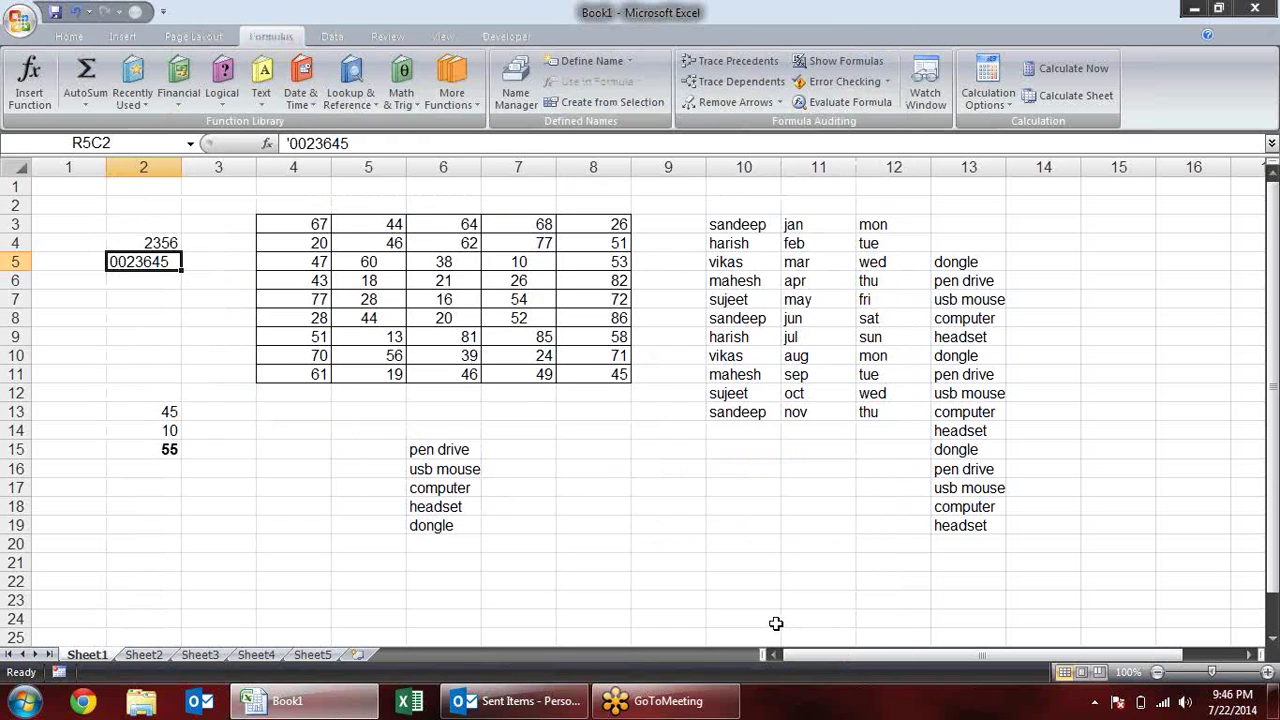
Step: Re-enable the 'Numbers formatted as text' error-checking rule in Excel Options > Formulas
click(22, 20)
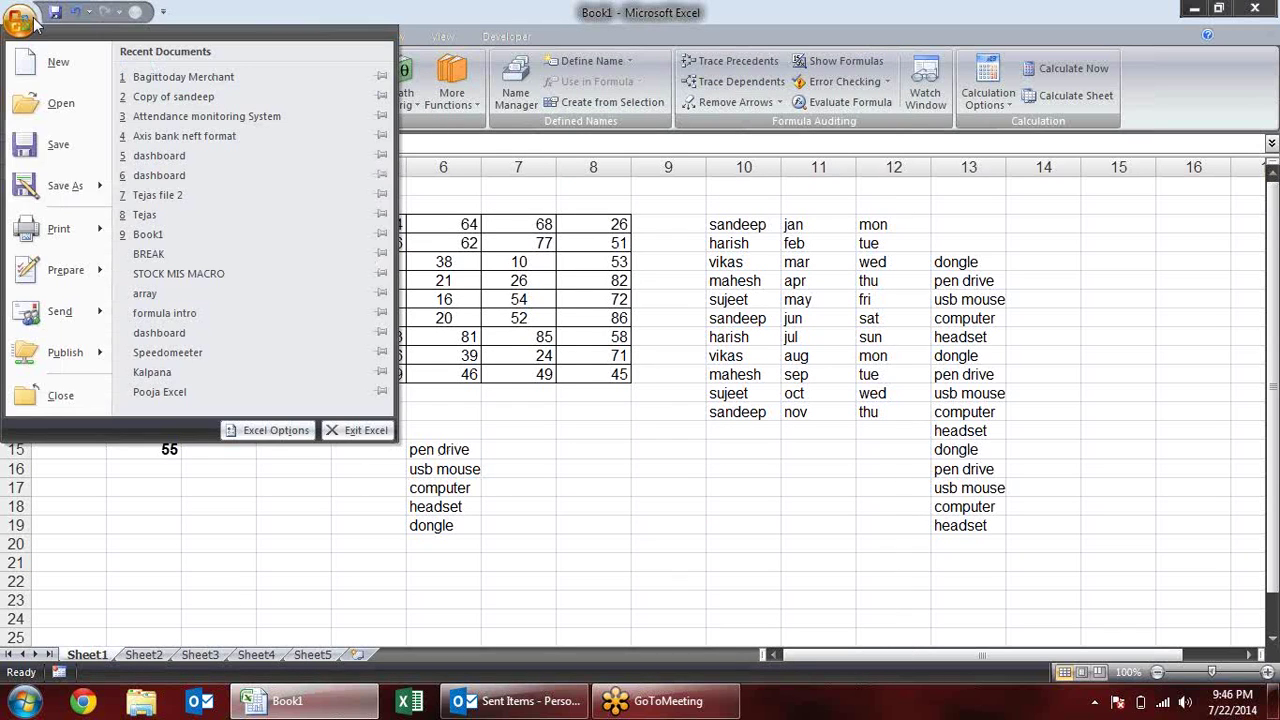
click(266, 430)
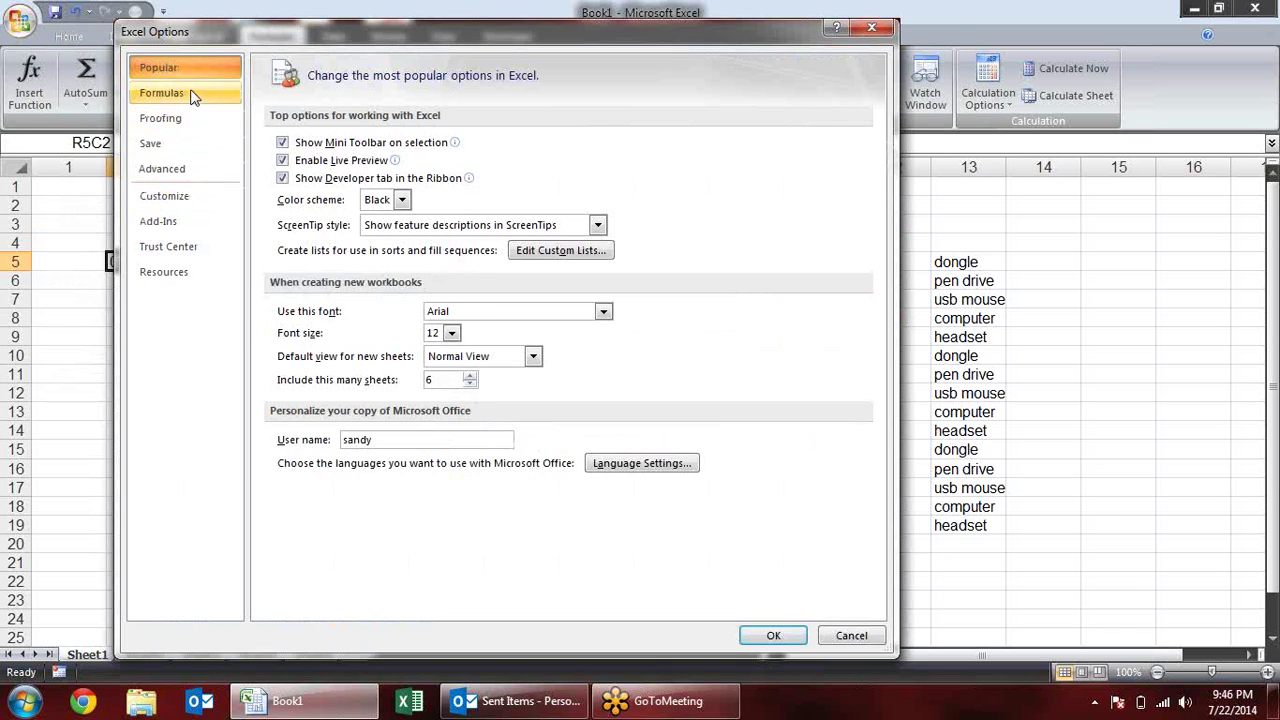
click(191, 94)
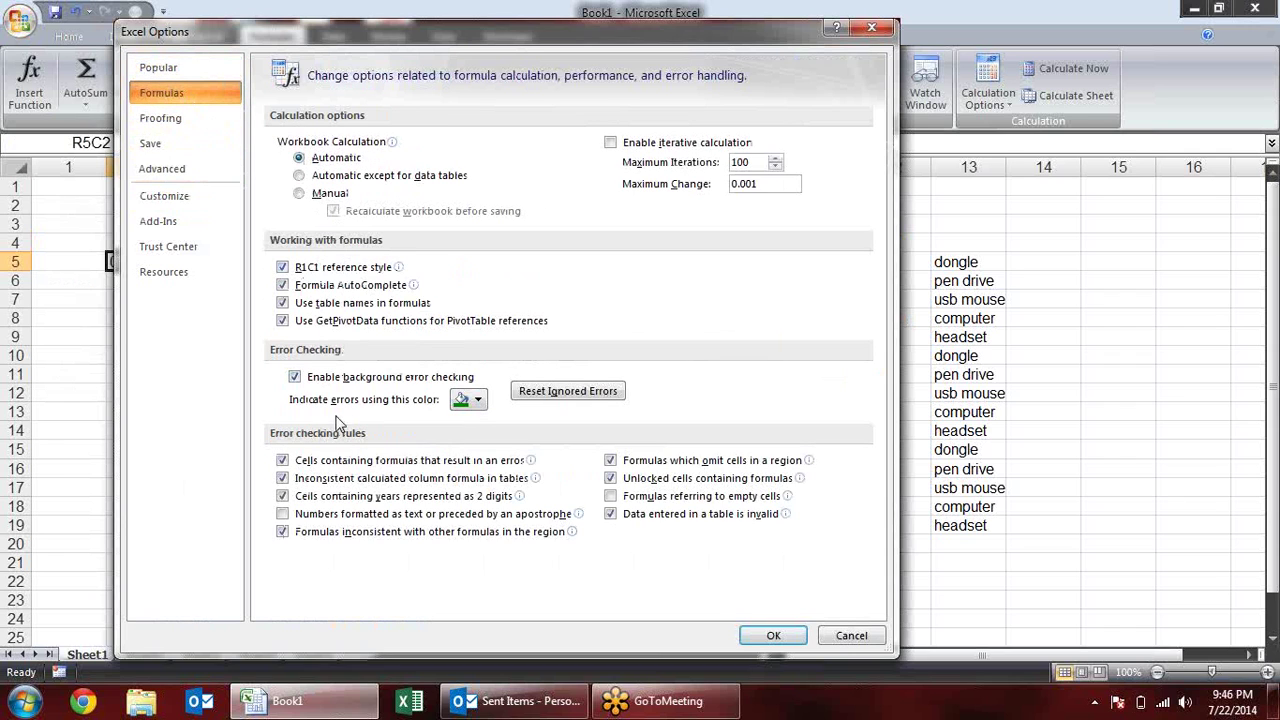
click(323, 515)
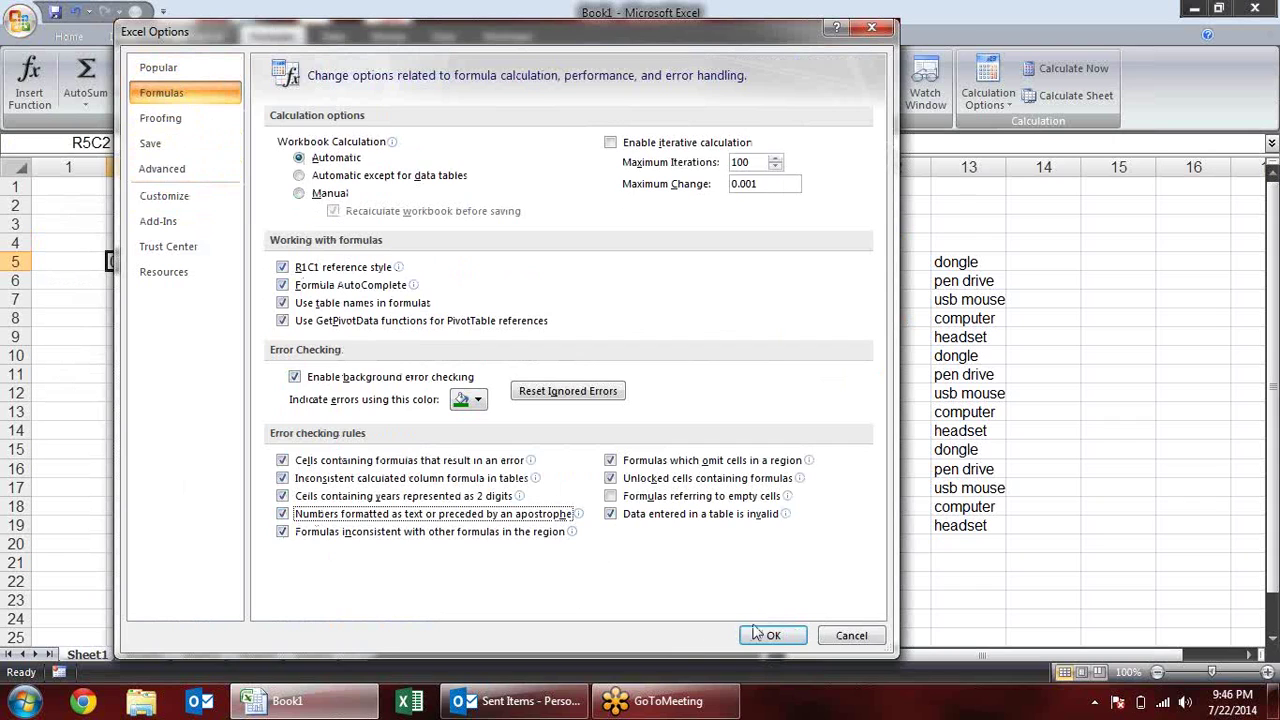
click(752, 635)
click(505, 446)
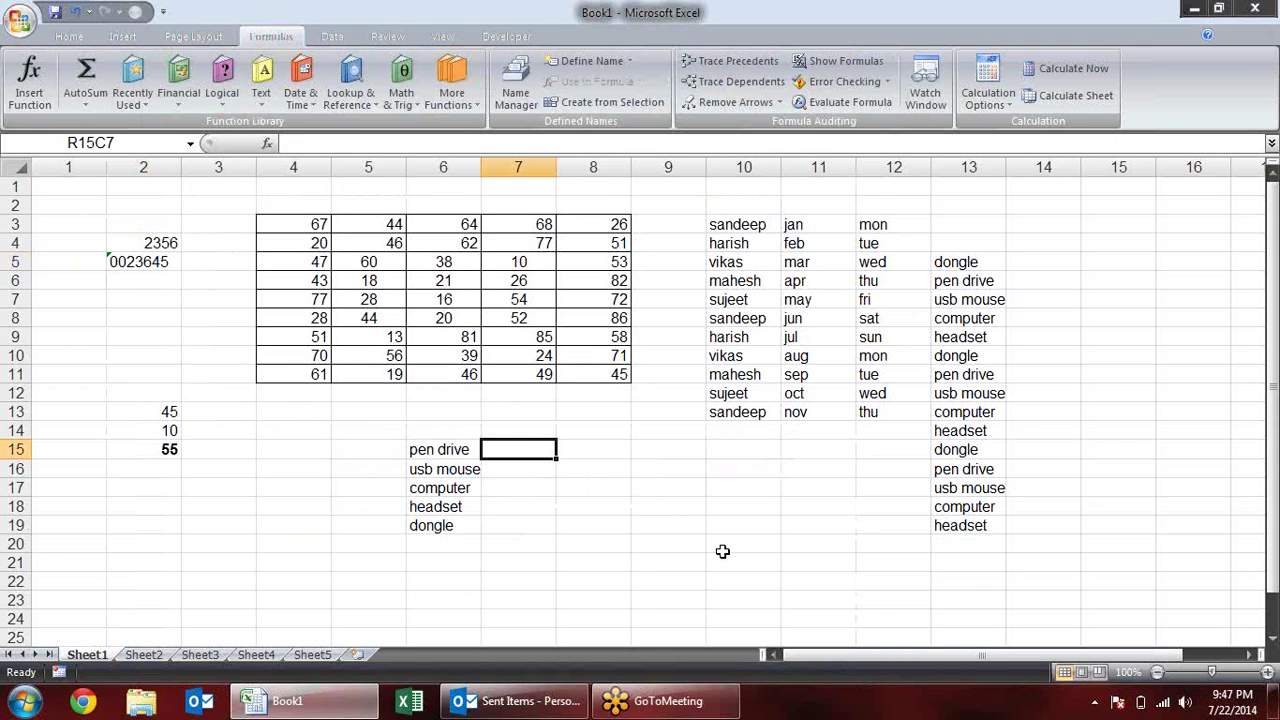
Step: Type (c) in R15C8 and (r) in R16C8 so AutoCorrect turns them into © and ®
key(Right)
key(Right)
key(Left)
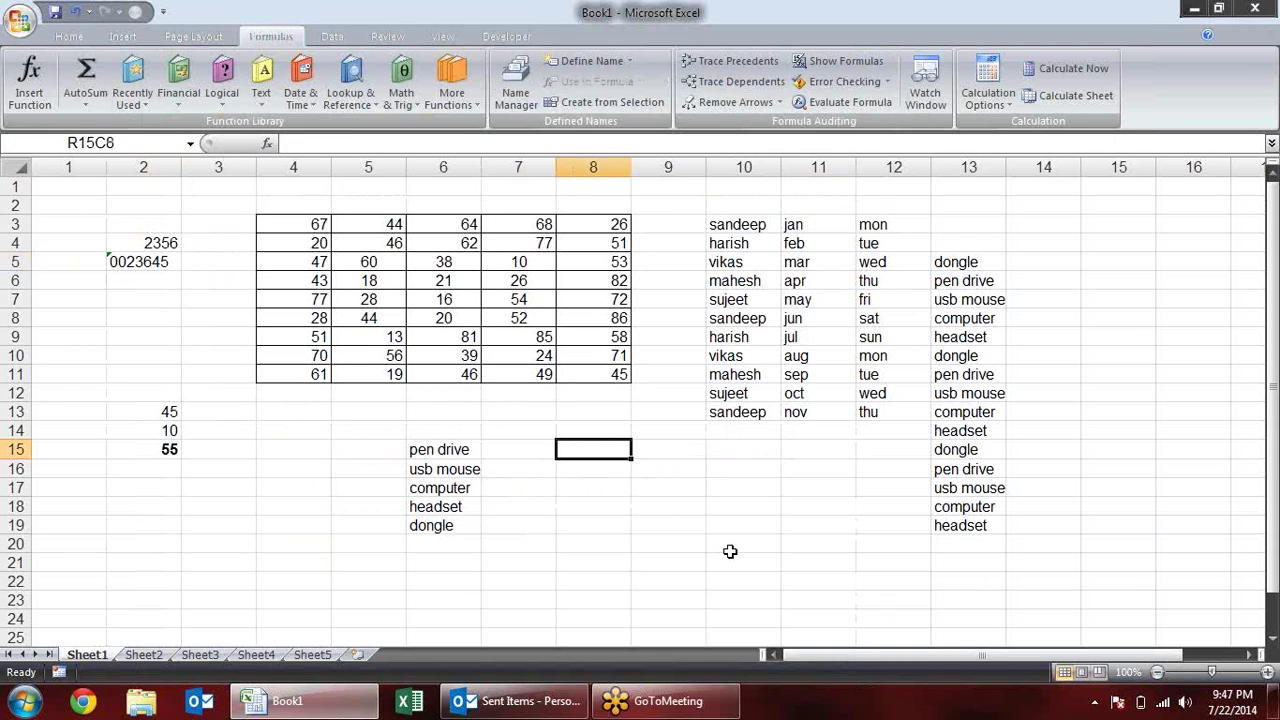
text({)
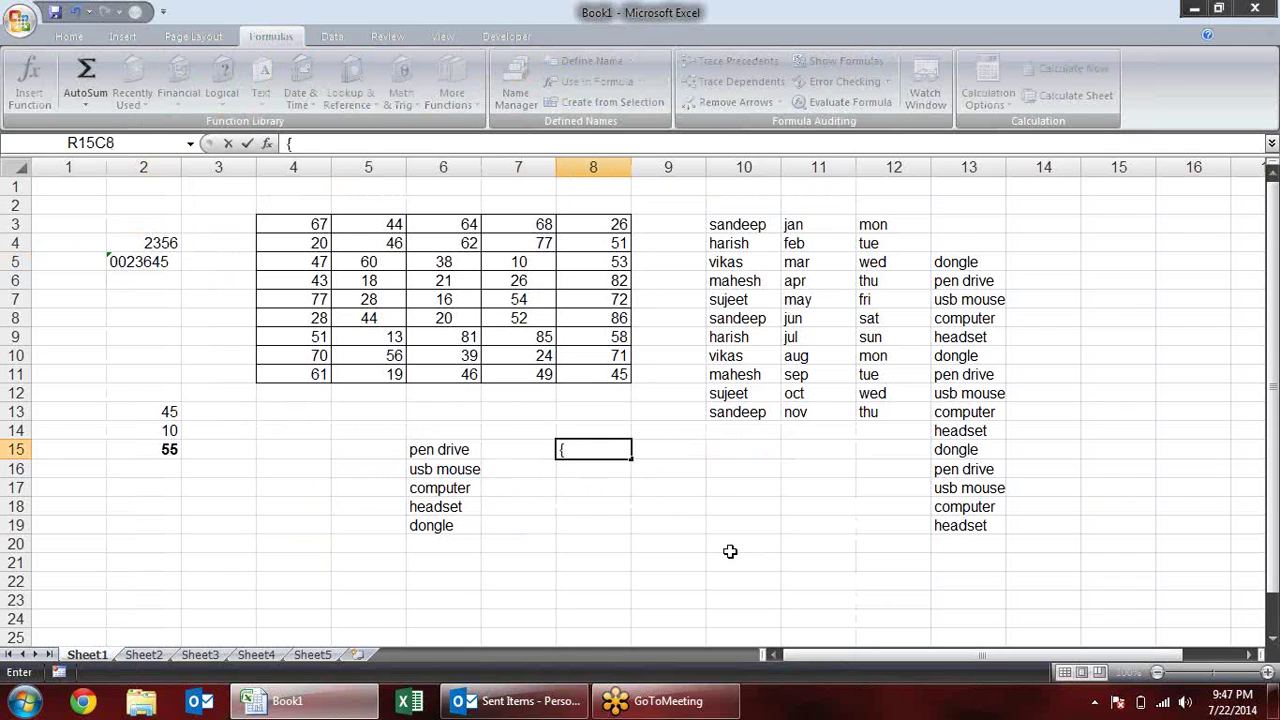
key(BackSpace)
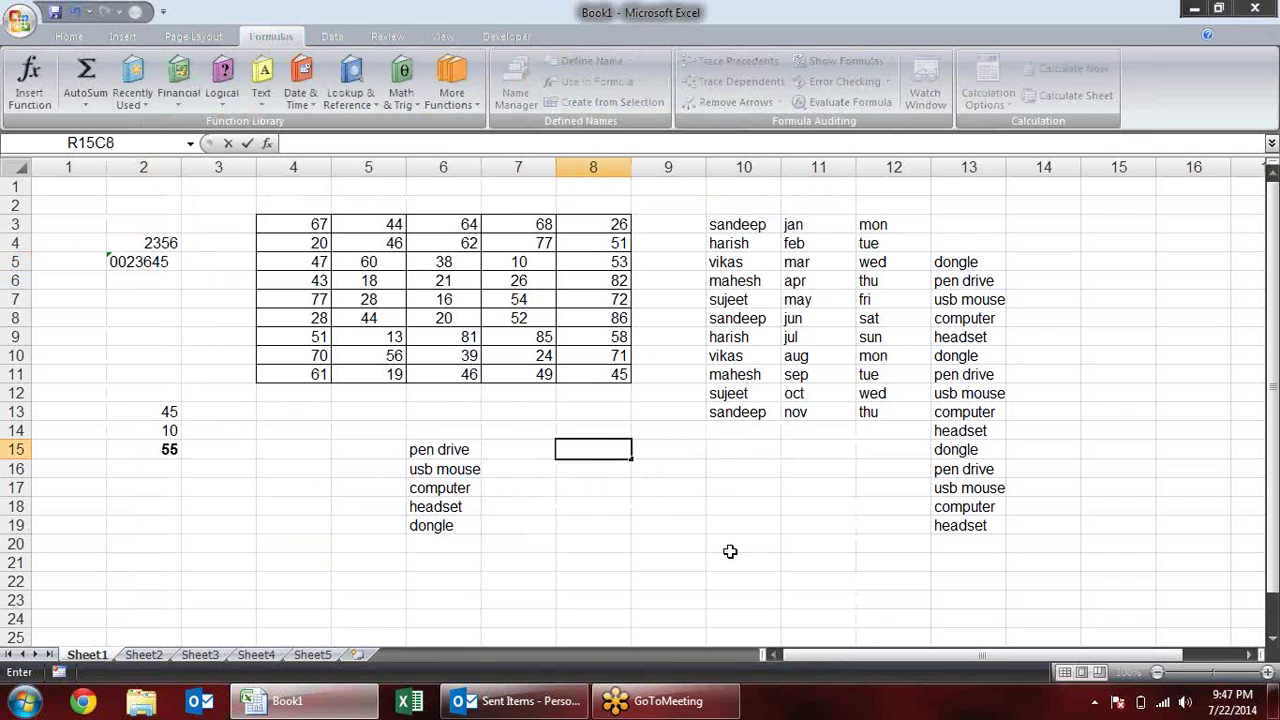
text((c)
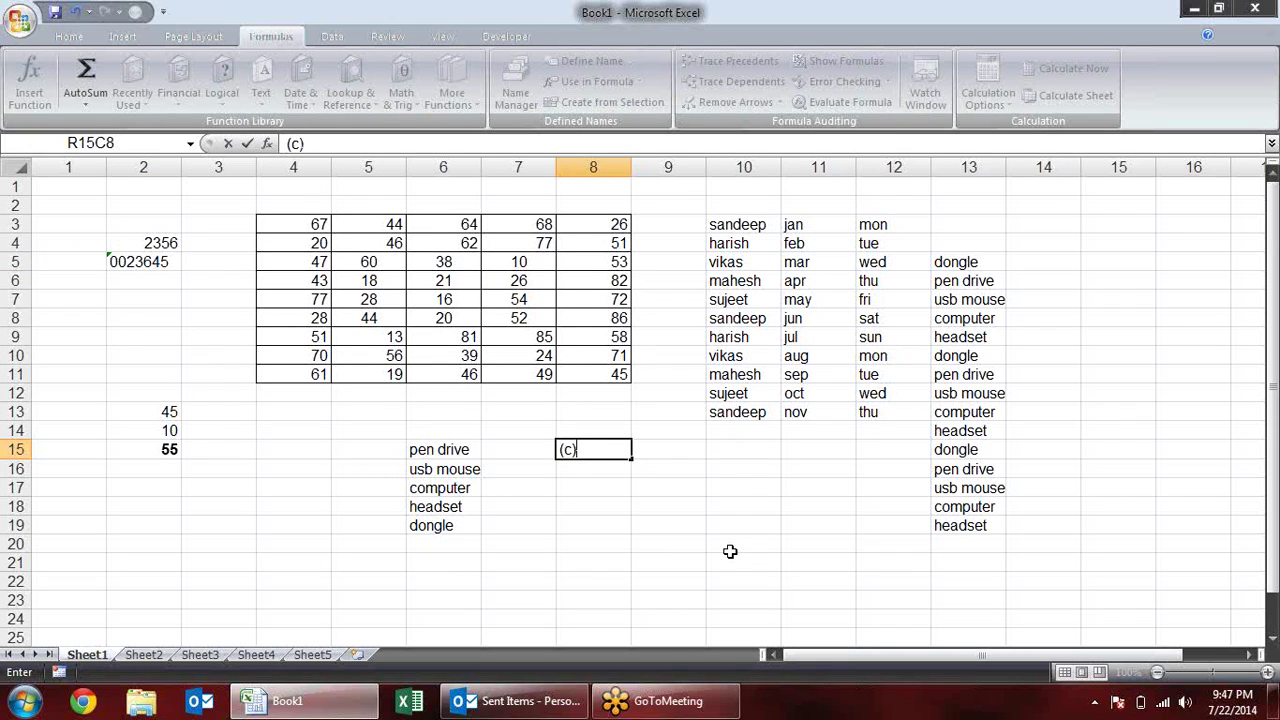
key(Return)
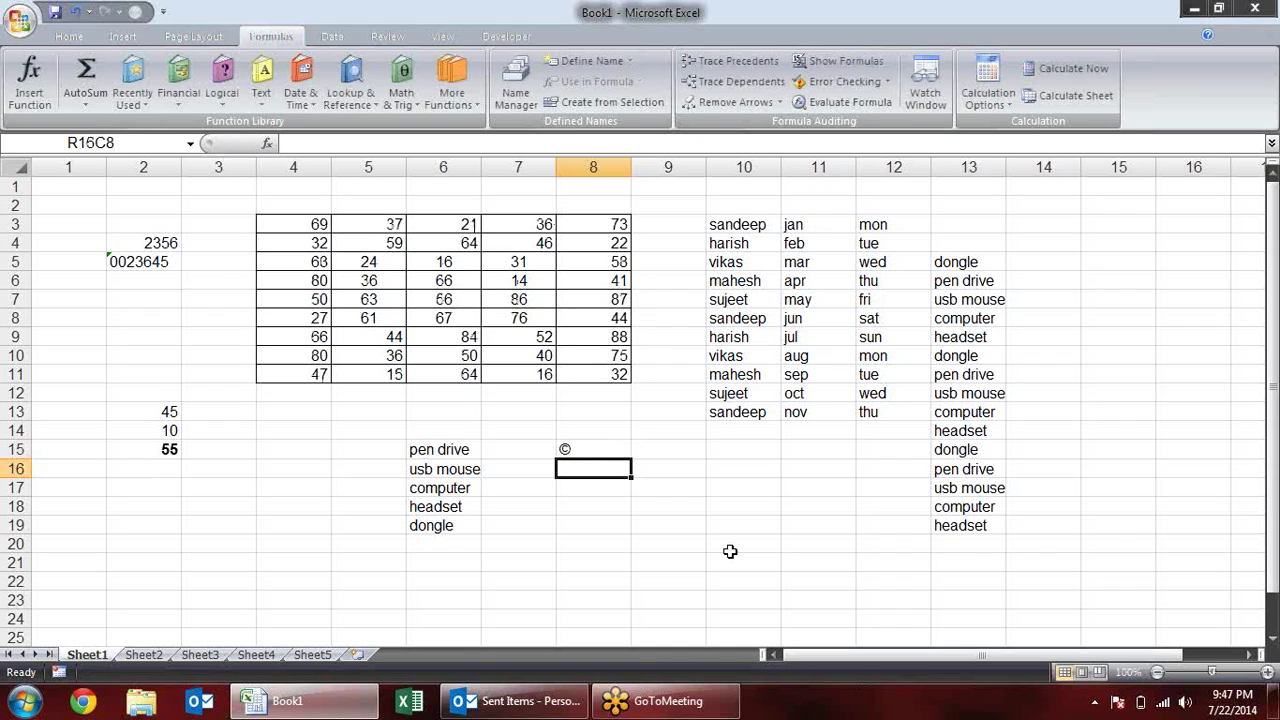
text((r)
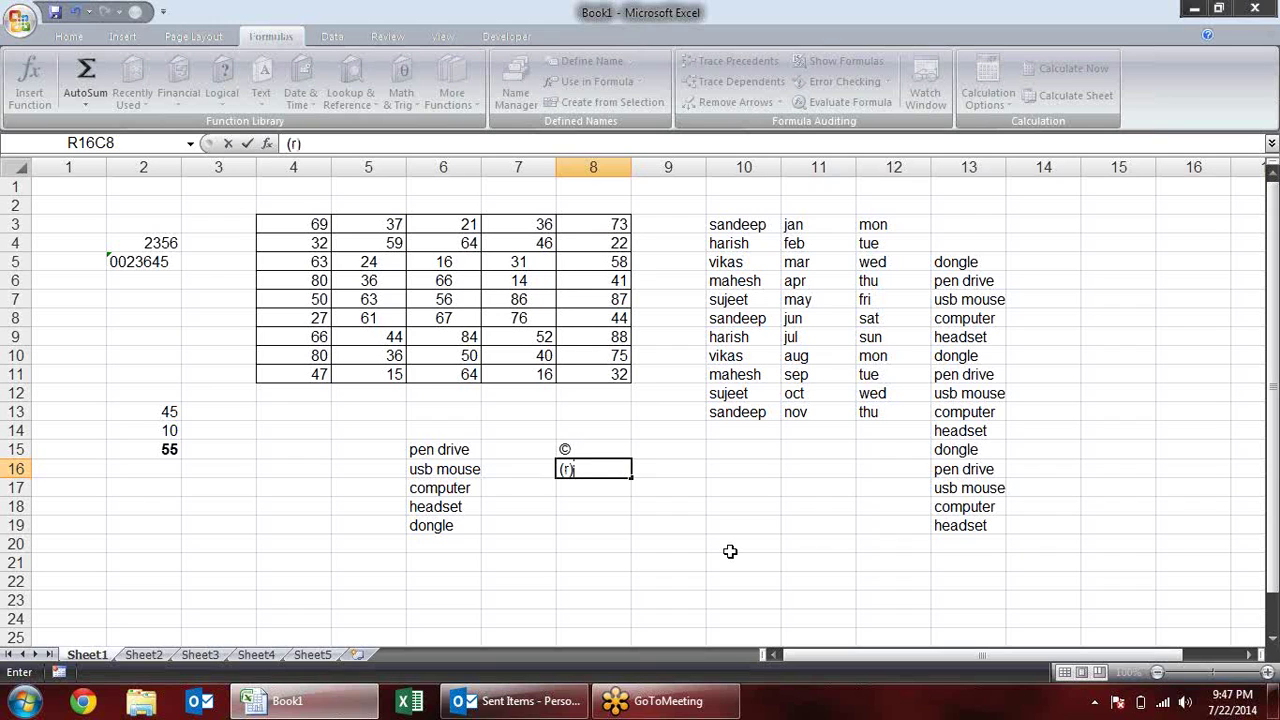
key(Return)
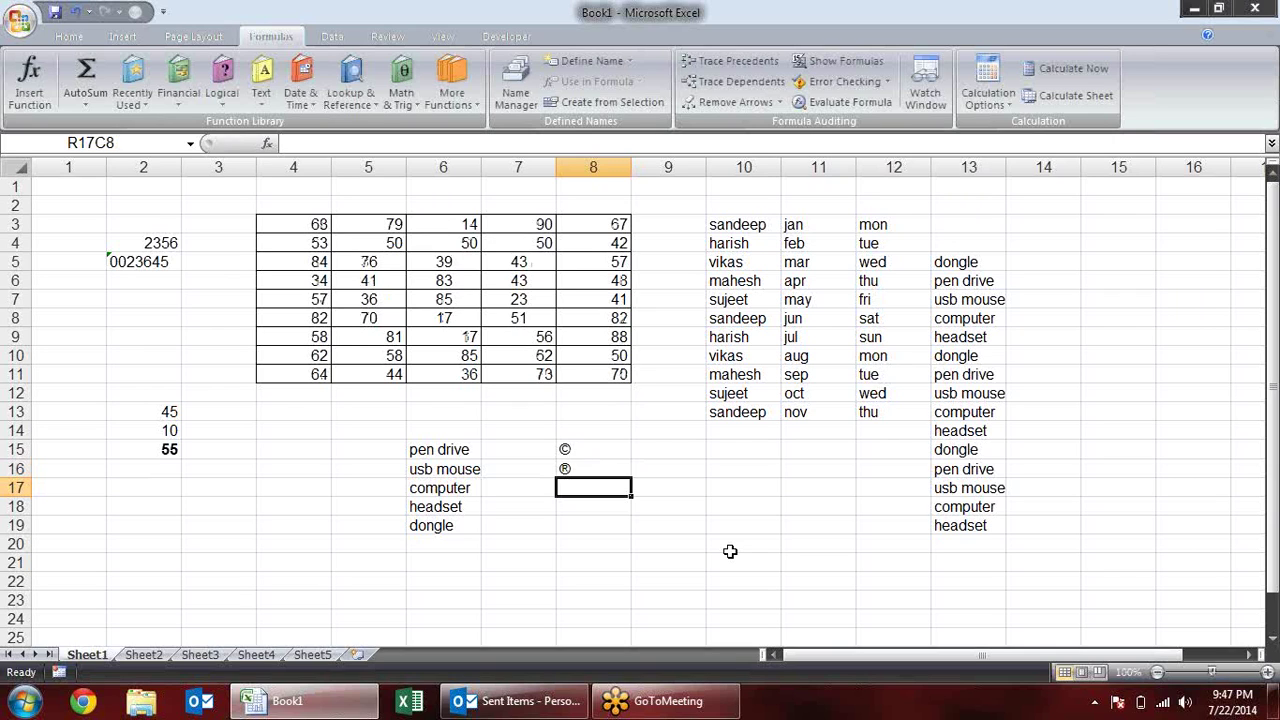
Step: Clear the © and ® symbols from R15C8 and R16C8
key(Up)
key(F2)
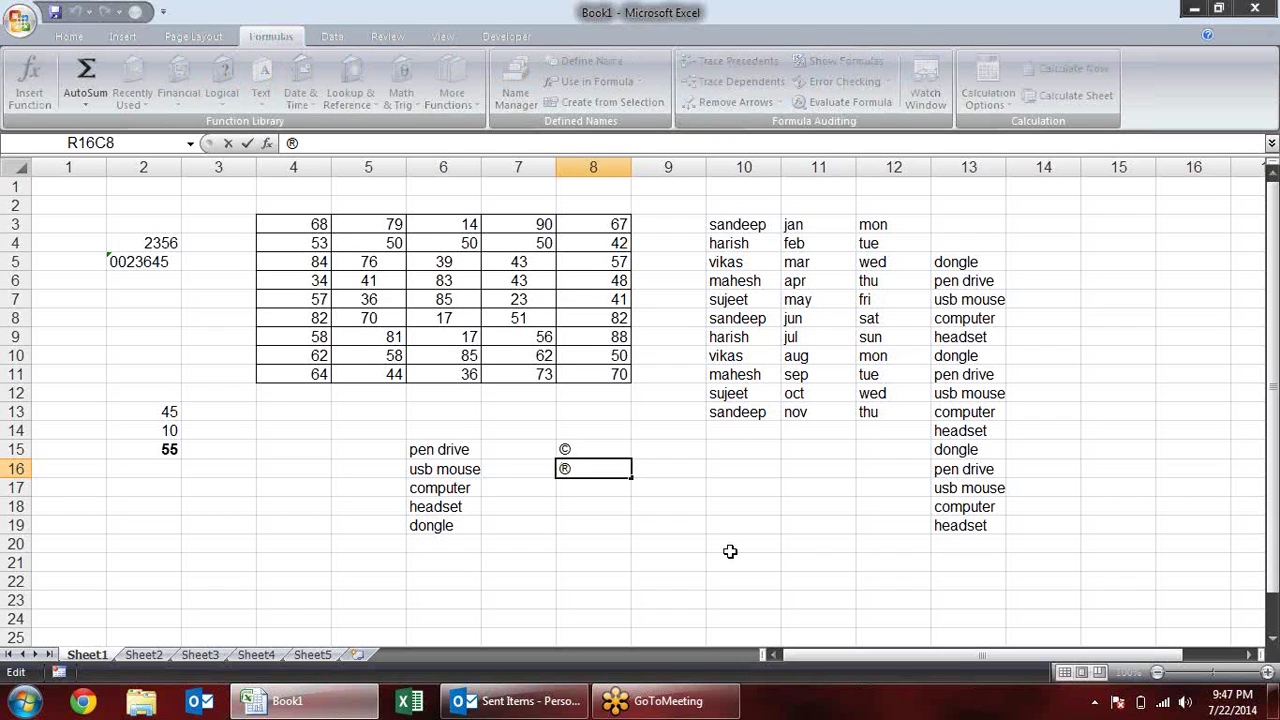
key(BackSpace)
text(®)
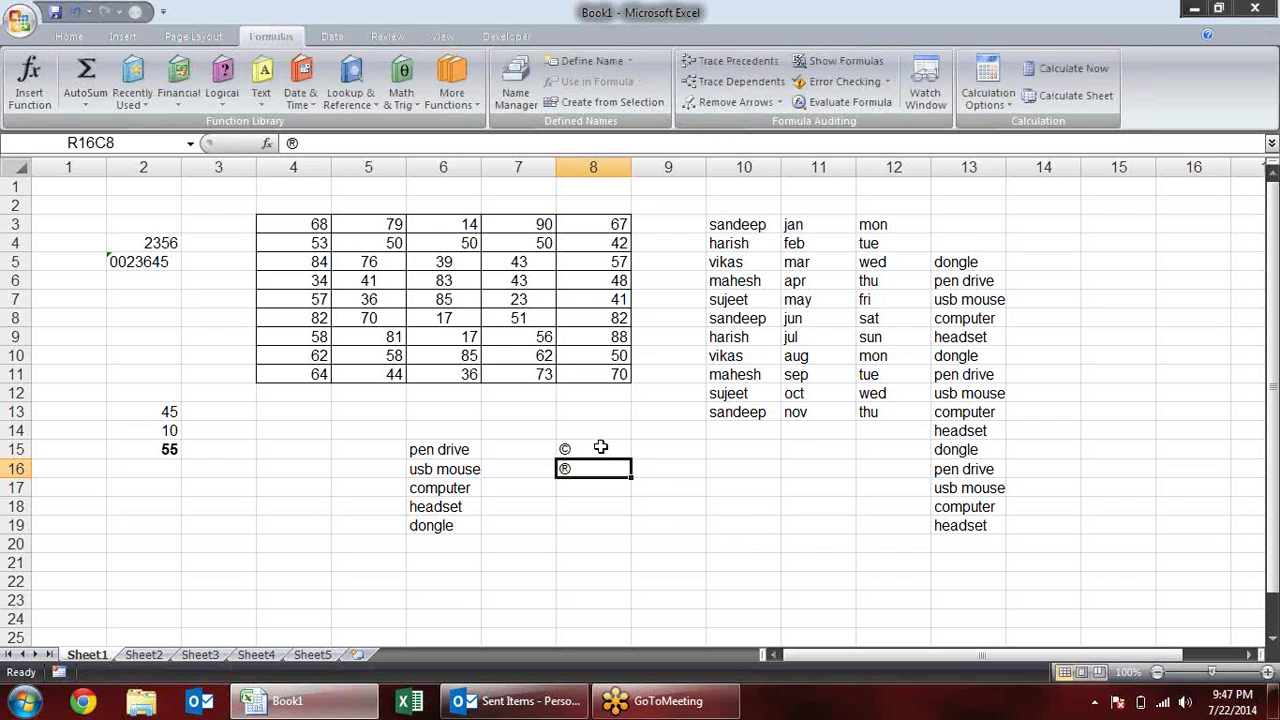
drag(600, 449, 600, 478)
key(Delete)
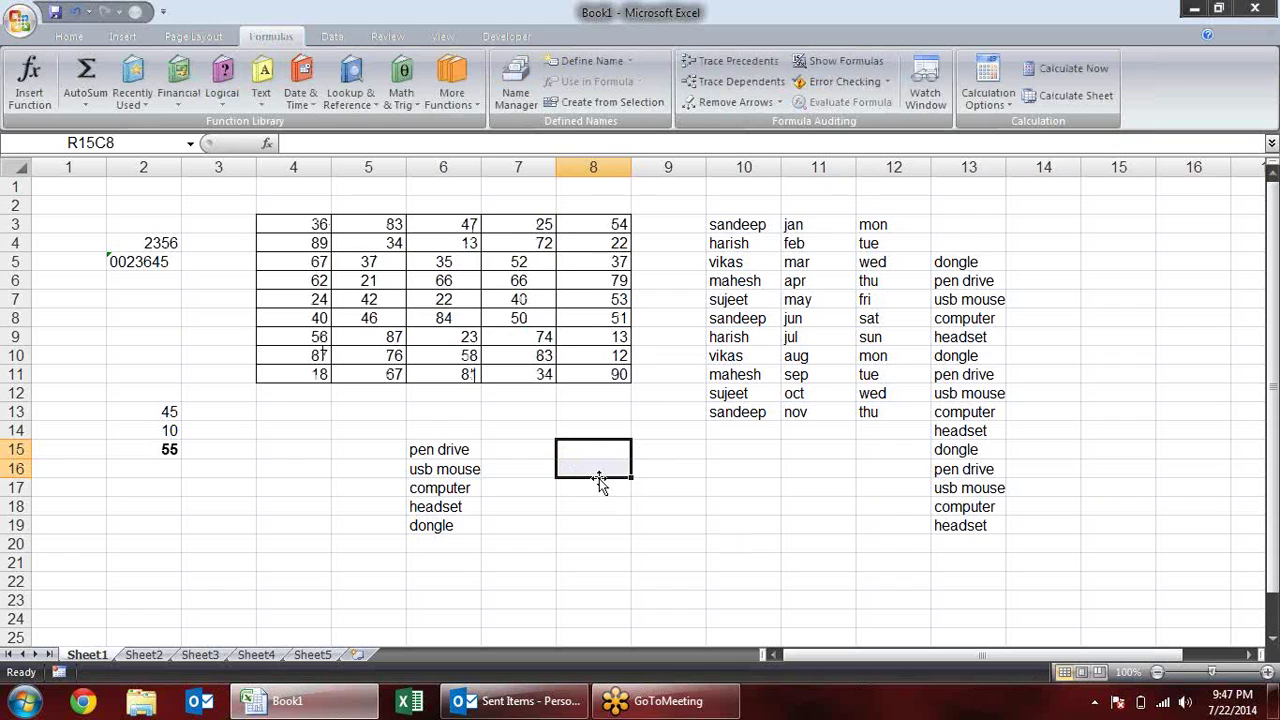
click(648, 501)
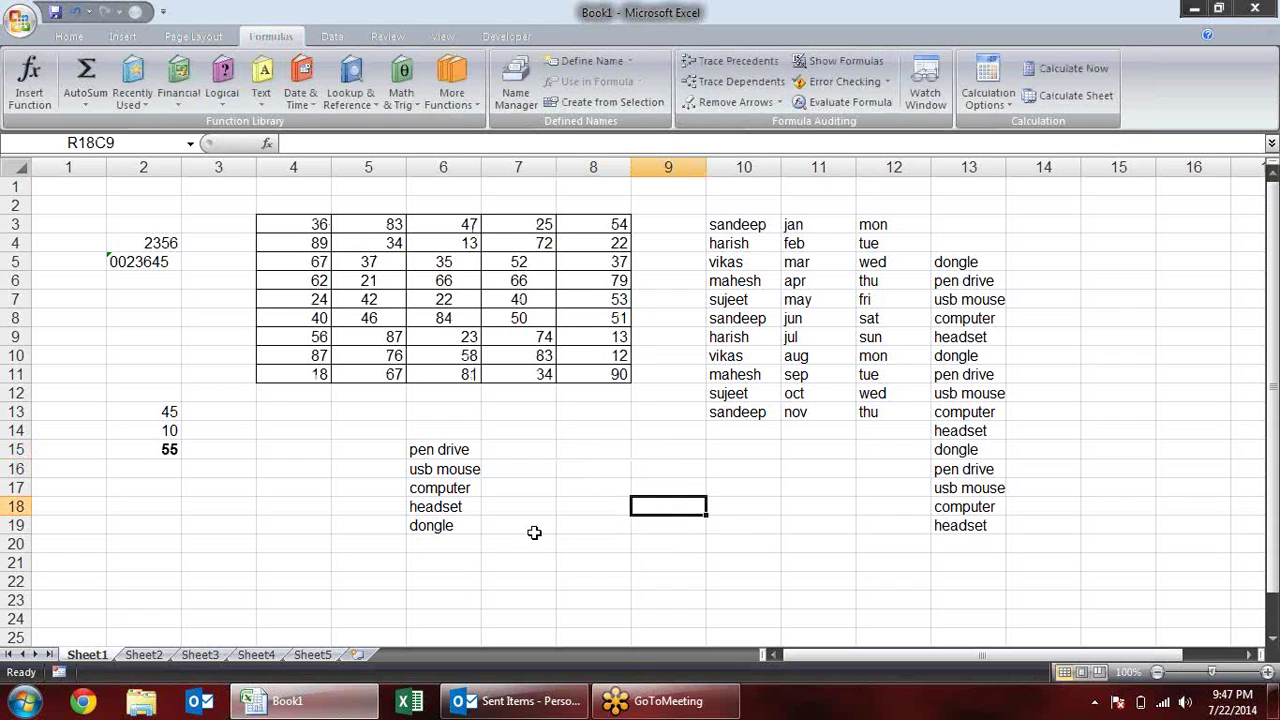
click(20, 20)
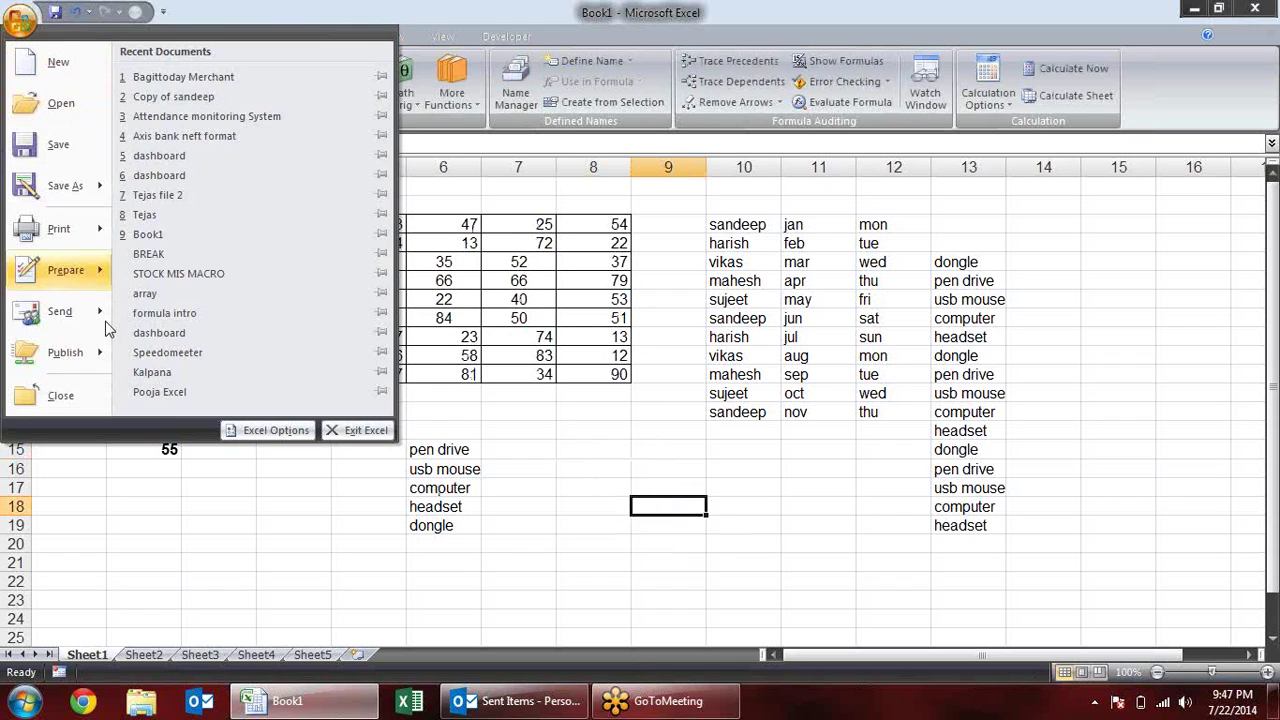
Step: Open AutoCorrect Options from Excel Options > Proofing to view replacements like (c) → ©
click(272, 430)
click(203, 119)
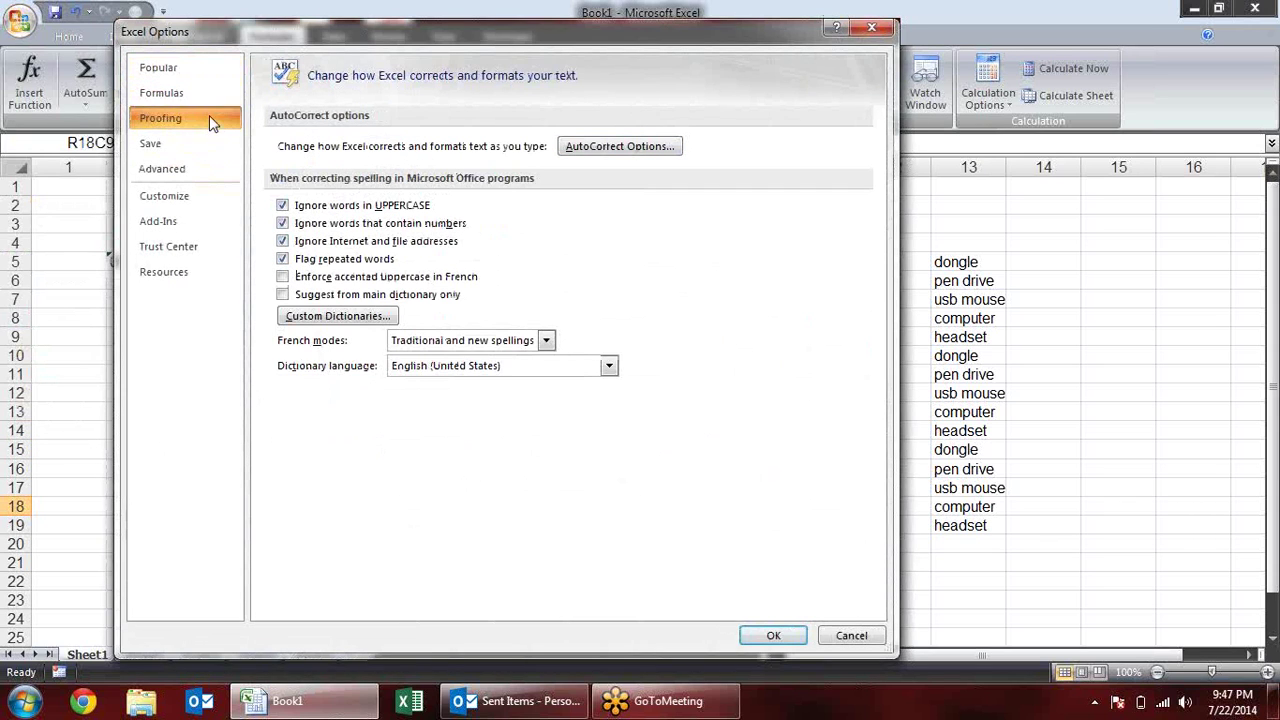
click(624, 152)
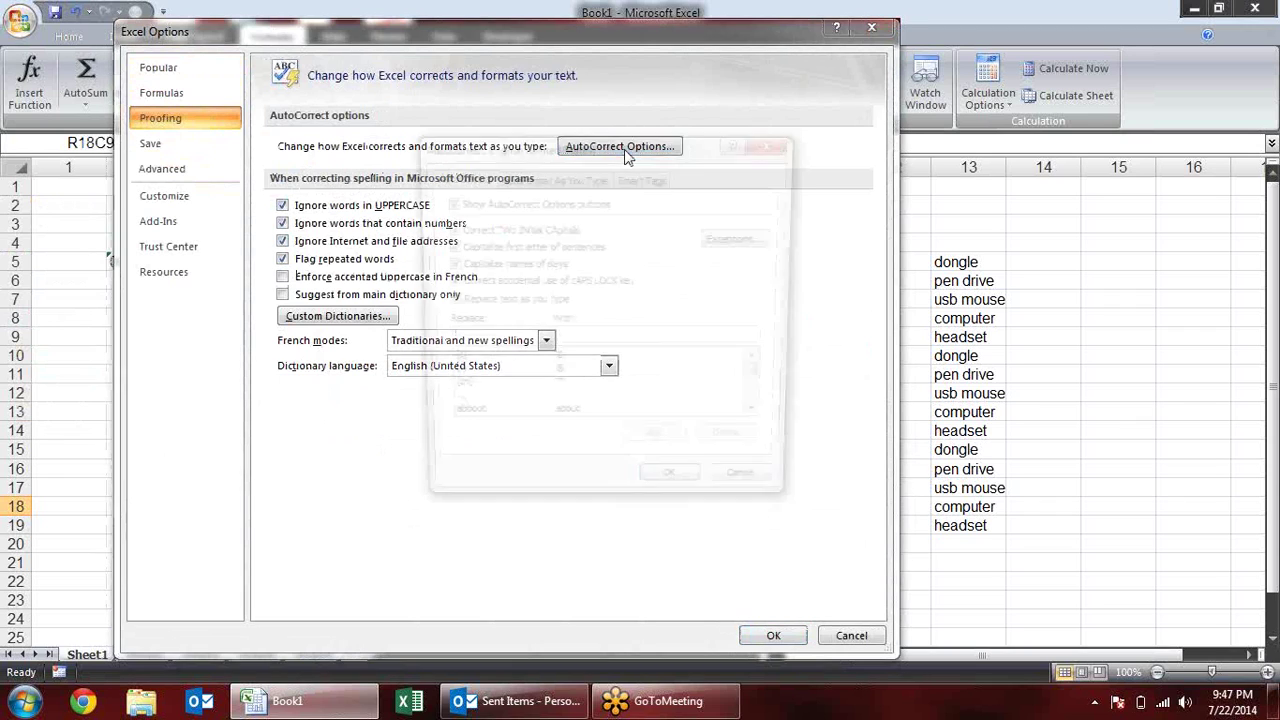
drag(576, 148, 508, 129)
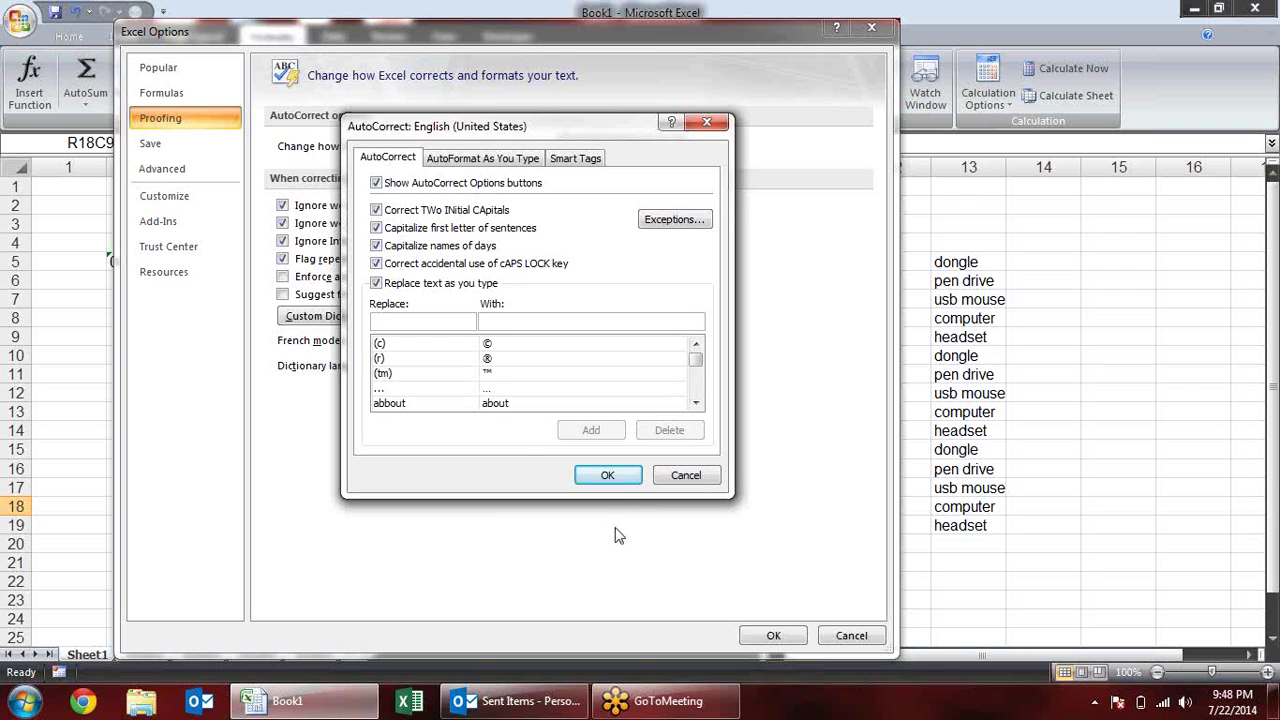
Step: Turn off 'Replace text as you type' in AutoCorrect and close Excel Options
click(376, 283)
click(607, 475)
click(773, 635)
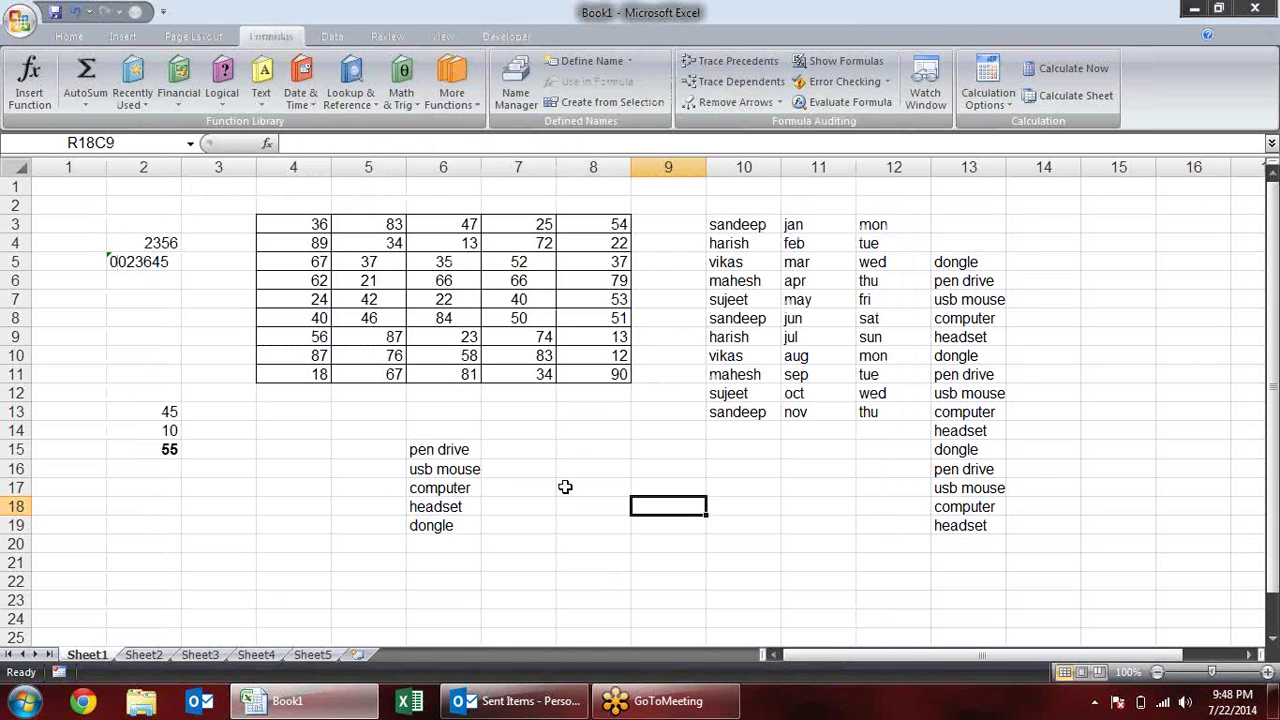
Step: Enter (r) in R18C9 and (c) in R19C9 so they stay literal text
text((r)
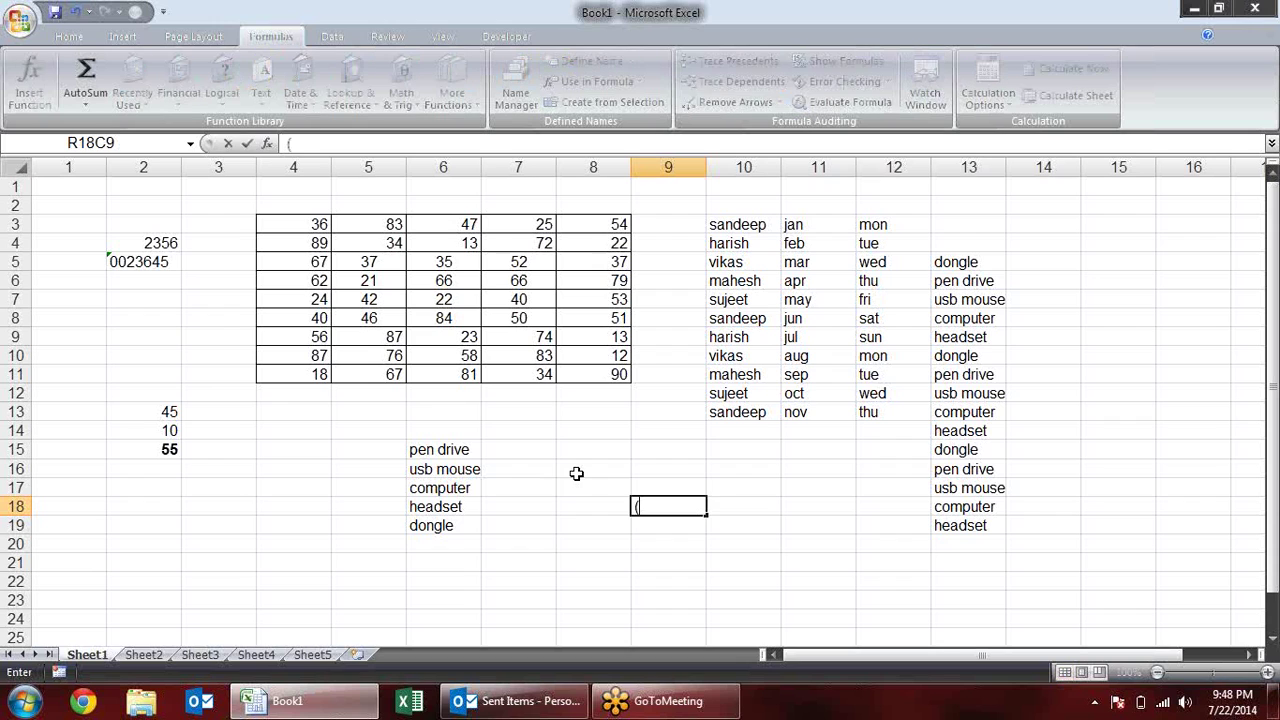
text())
key(Return)
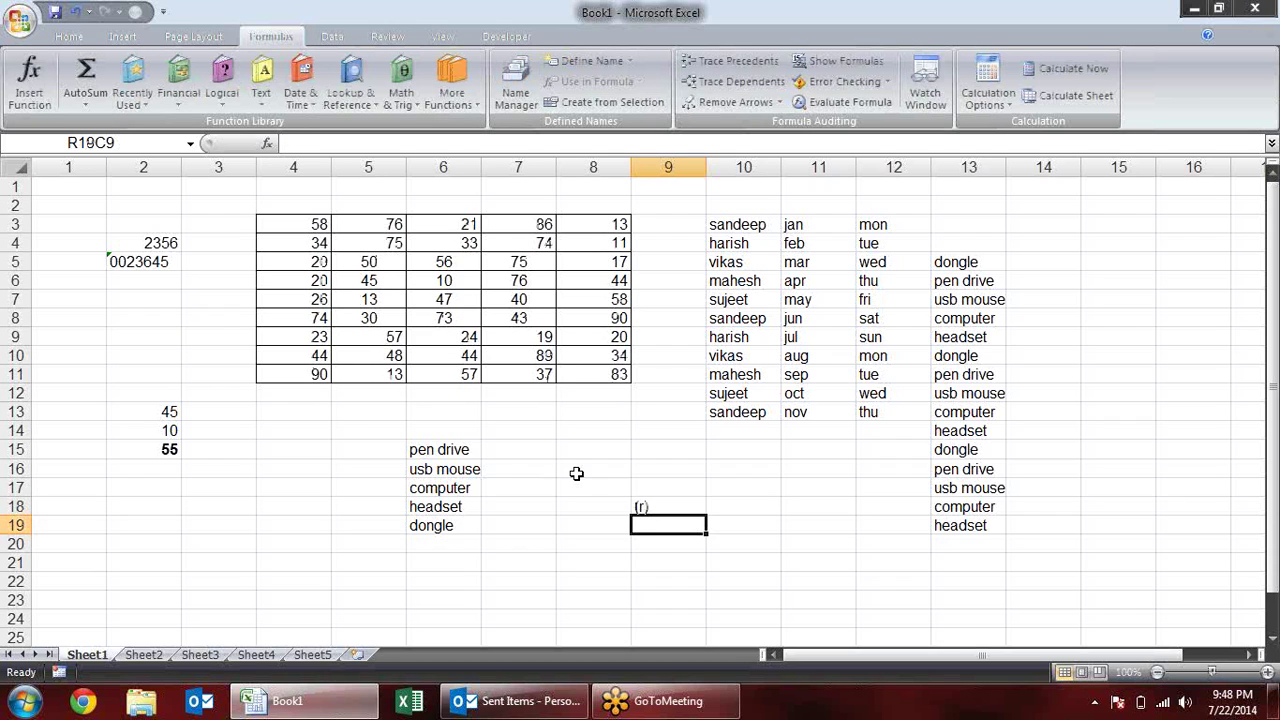
text((c)
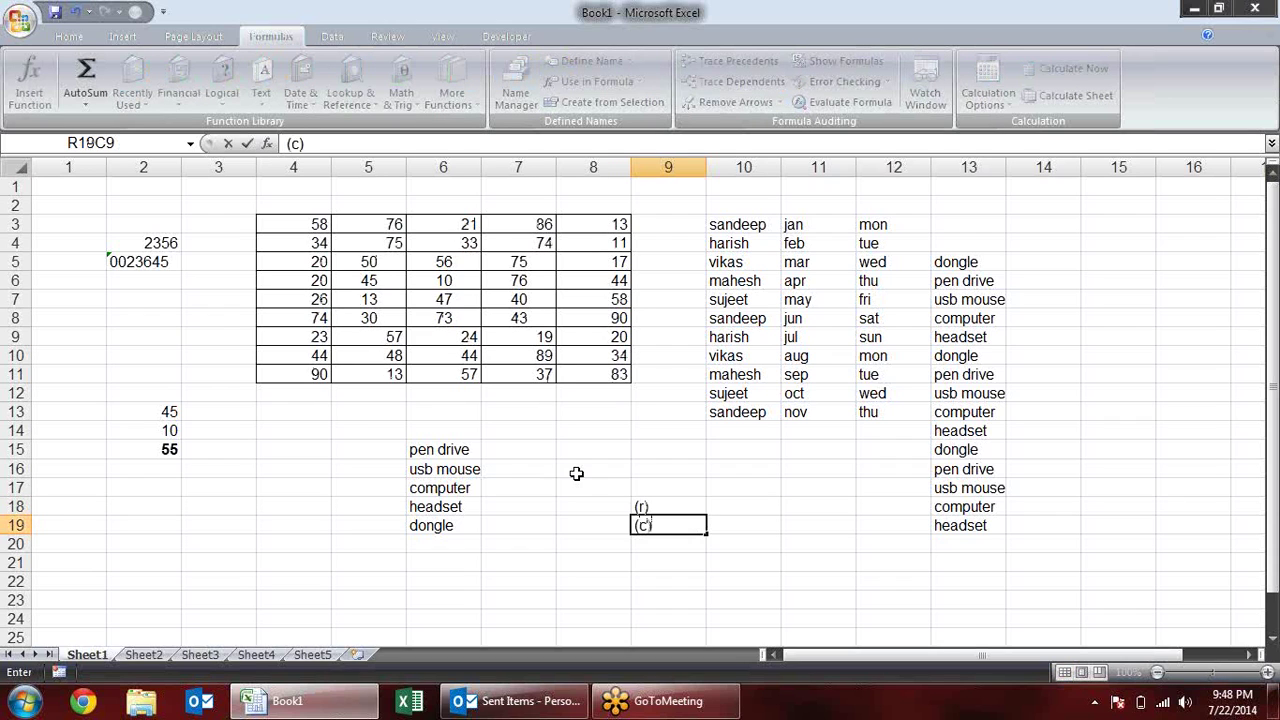
key(Return)
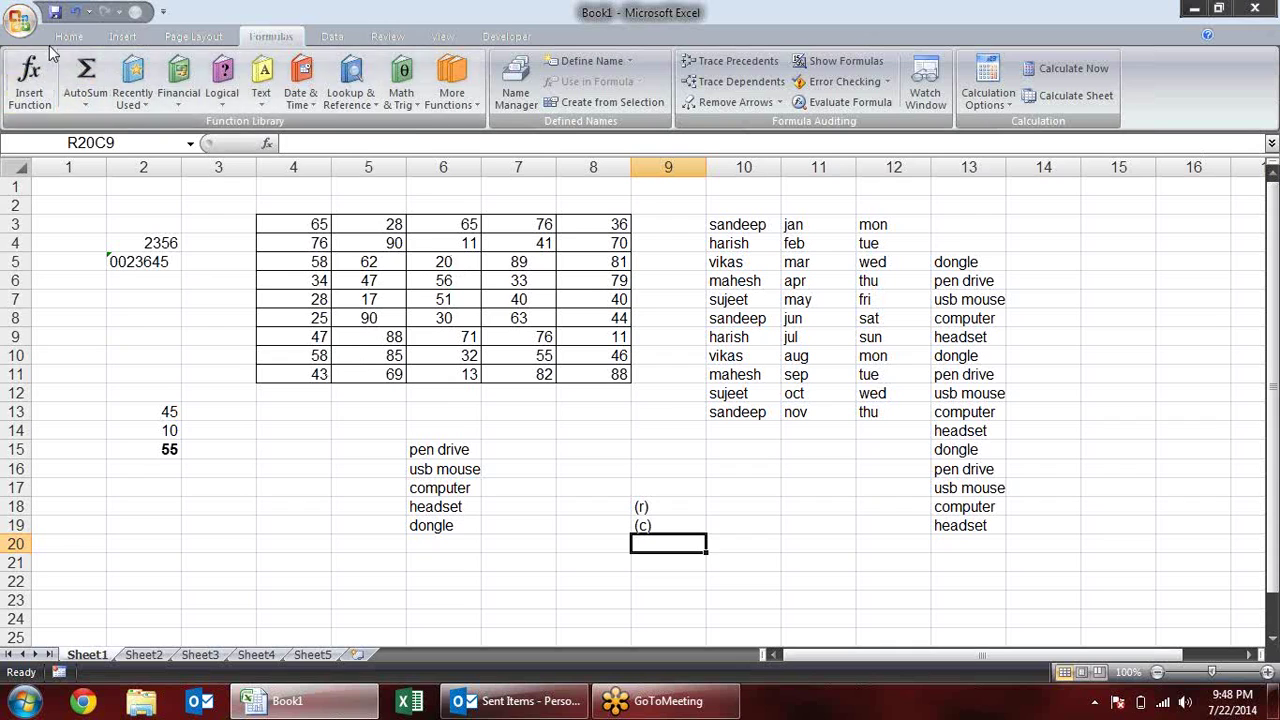
click(20, 20)
Step: Enter the misspelled word BOOOK in cell R15C8
click(618, 466)
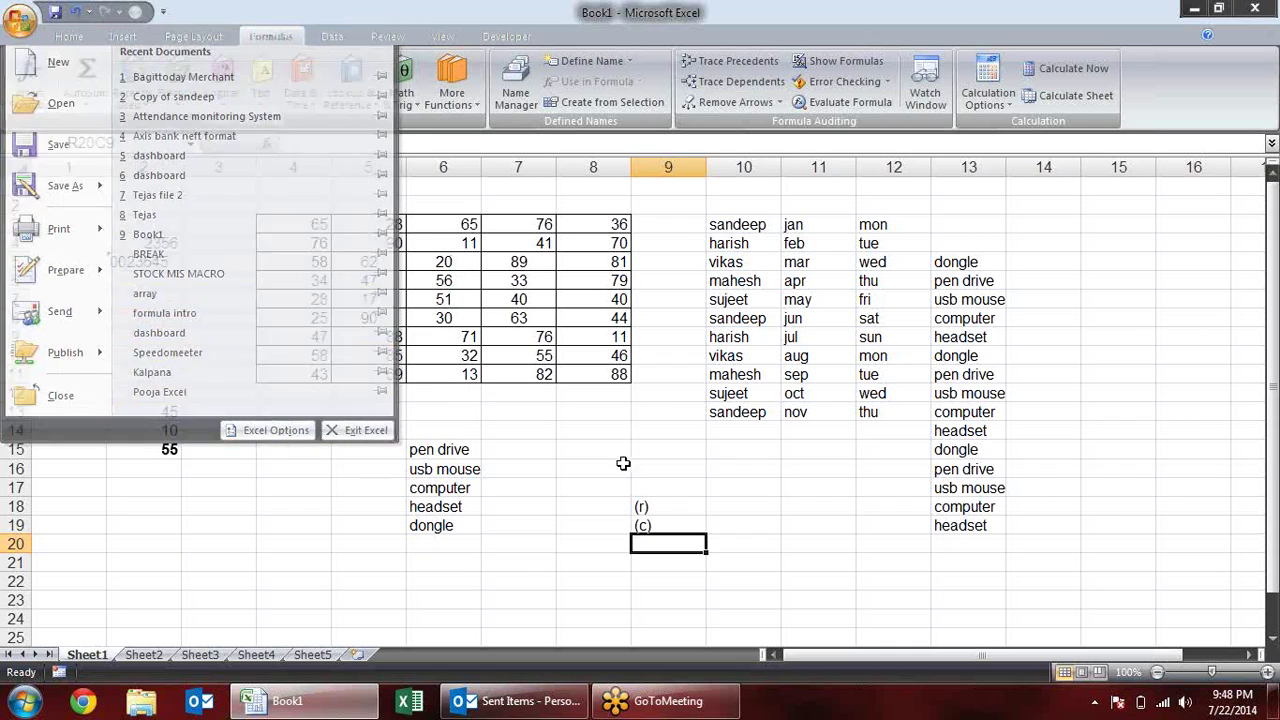
click(560, 452)
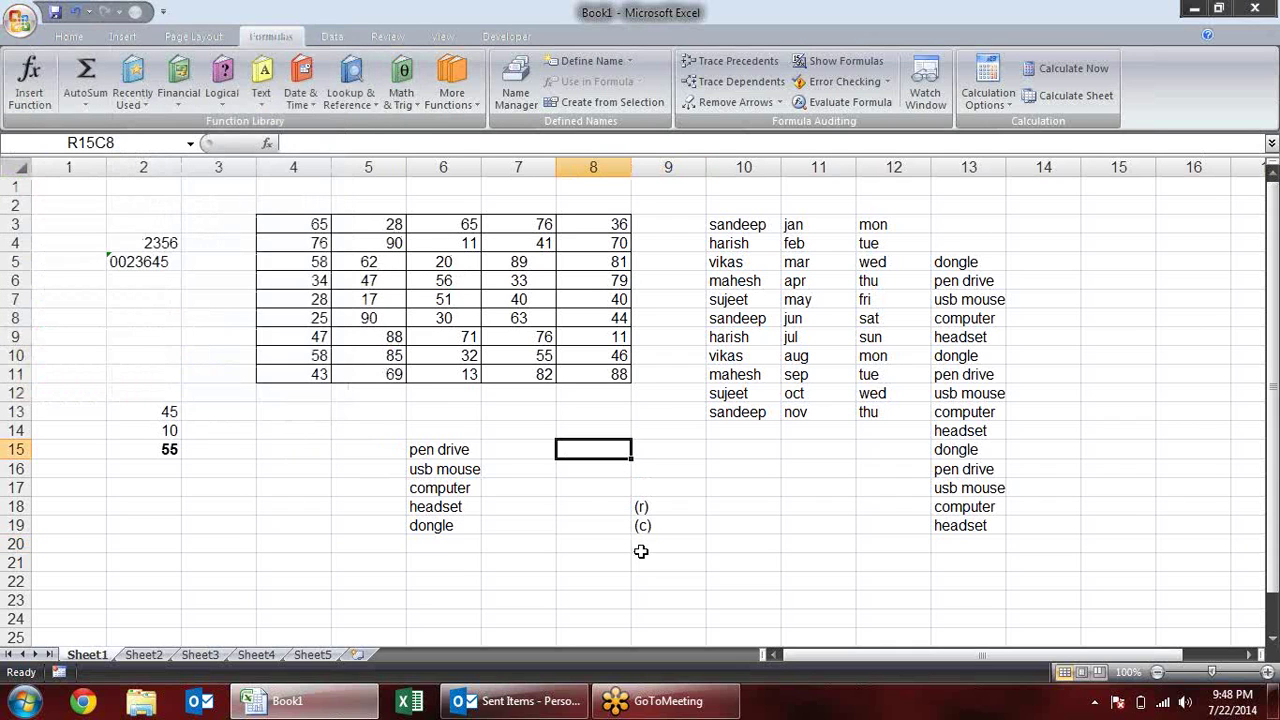
text(BOOK)
text(OK)
key(Return)
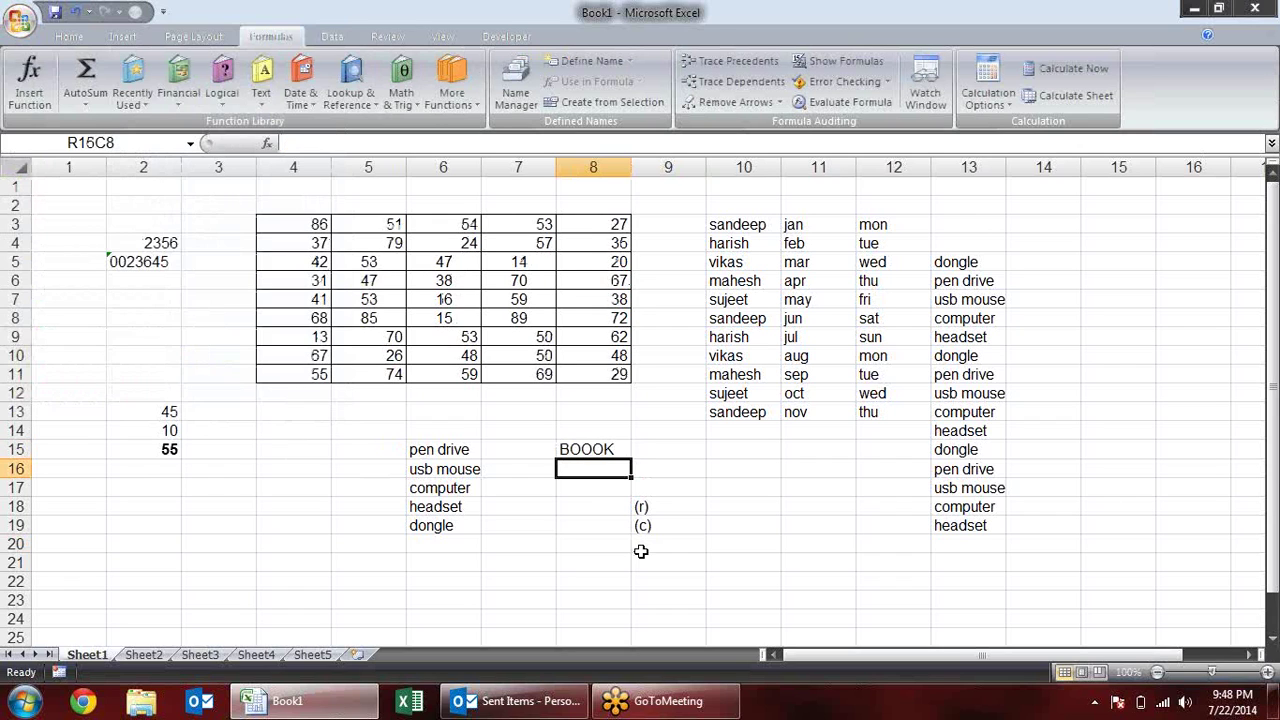
key(Up)
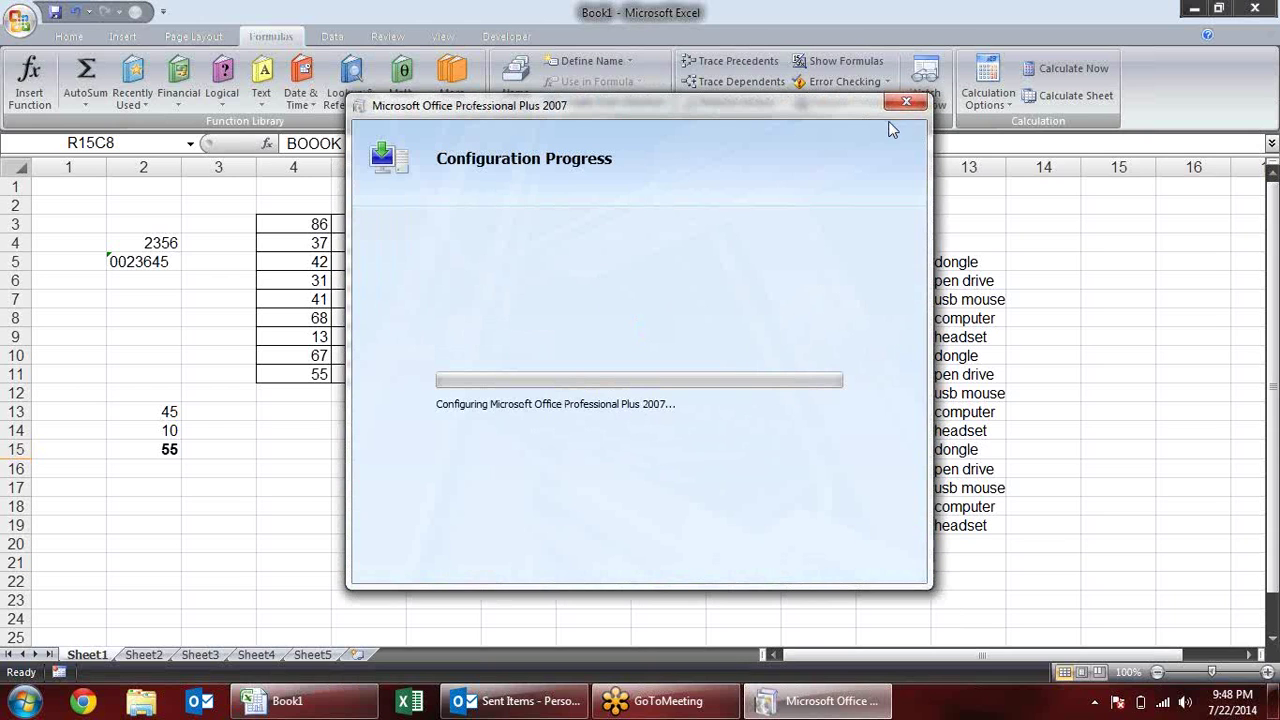
Step: Run the sheet spell check, cancelling the Office proofing setup, until it completes
mouse_move(710, 118)
mouse_down()
mouse_move(1015, 357)
mouse_move(940, 395)
mouse_move(1043, 252)
mouse_up()
click(1139, 270)
click(622, 408)
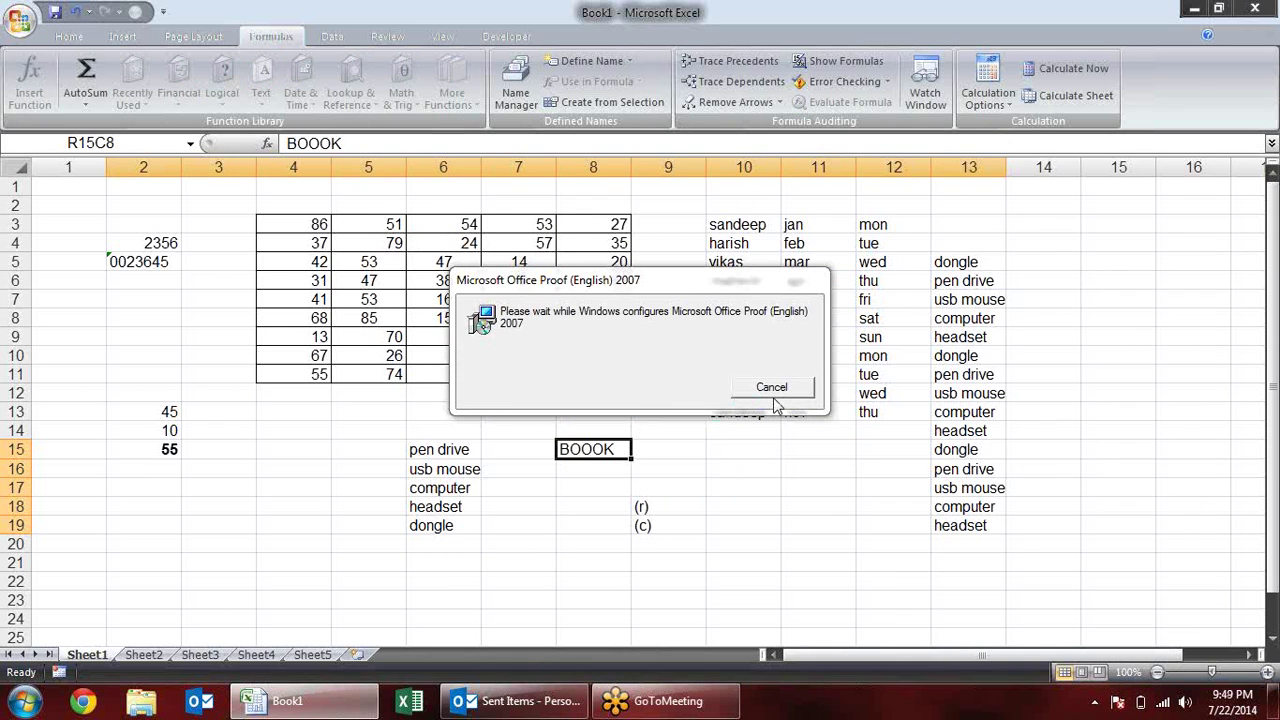
click(773, 397)
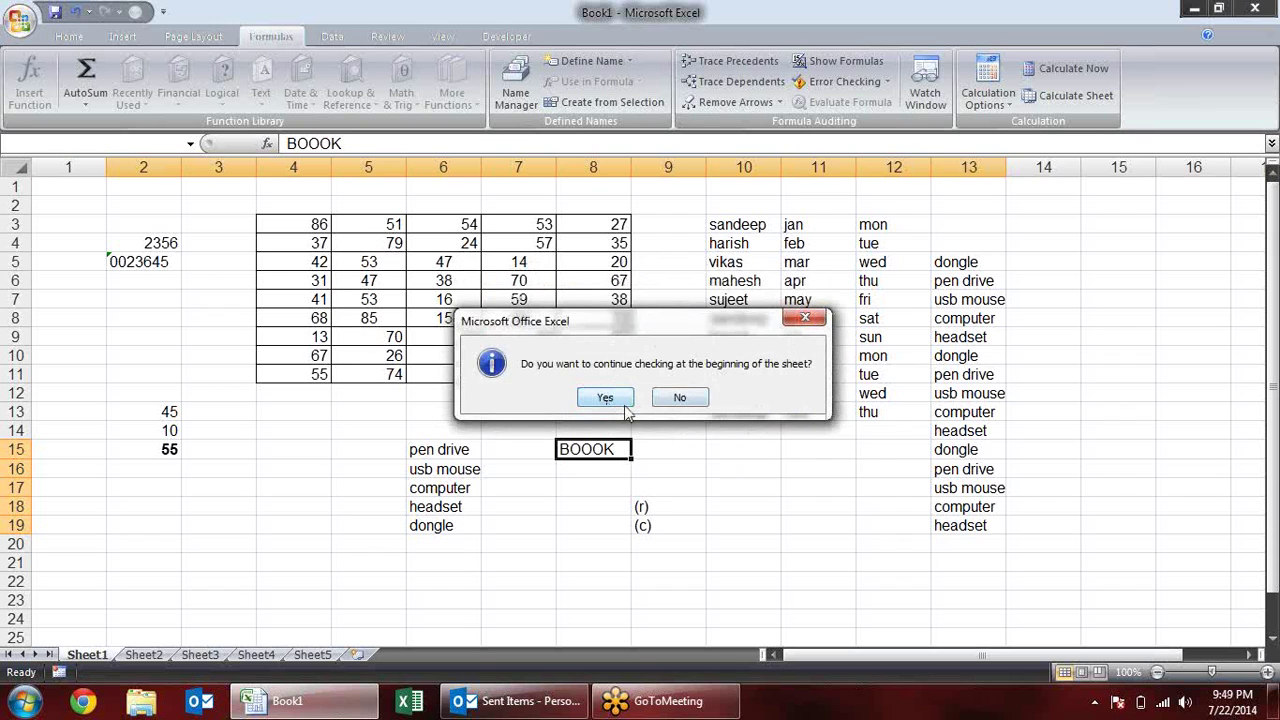
click(622, 400)
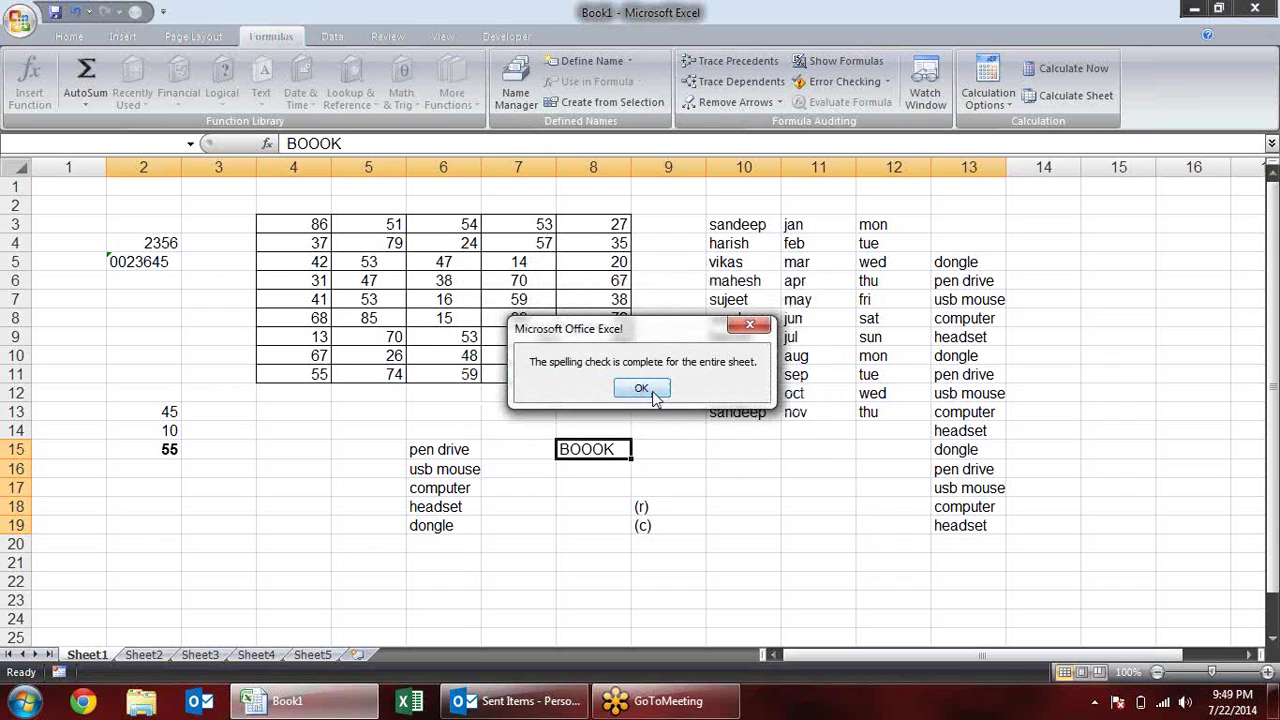
click(660, 392)
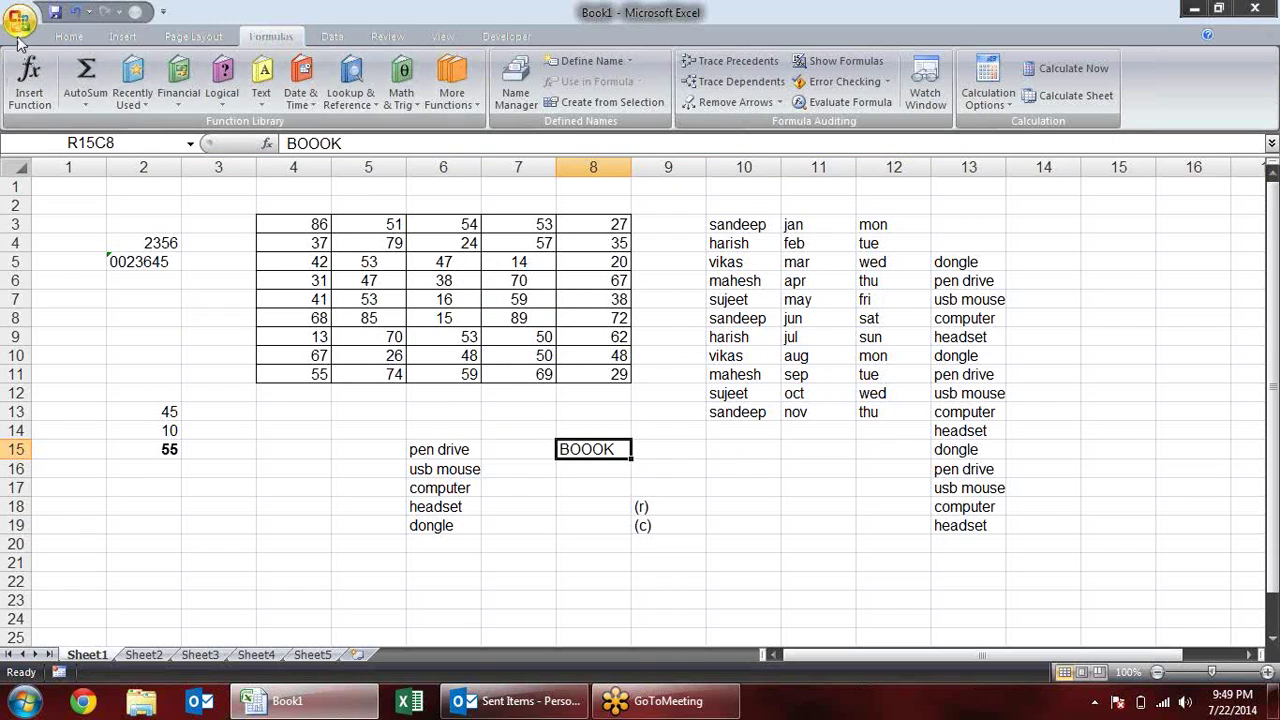
Step: Turn off 'Ignore words in UPPERCASE' in the Proofing options
click(20, 20)
click(276, 430)
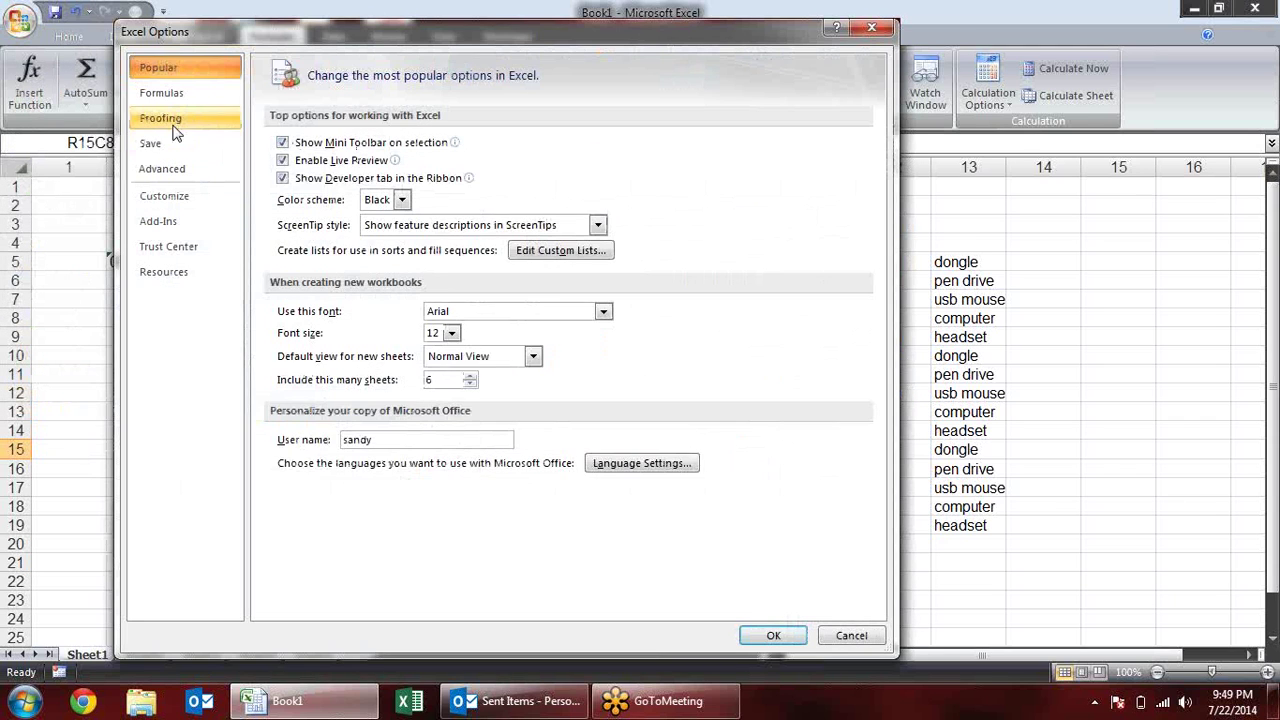
click(165, 118)
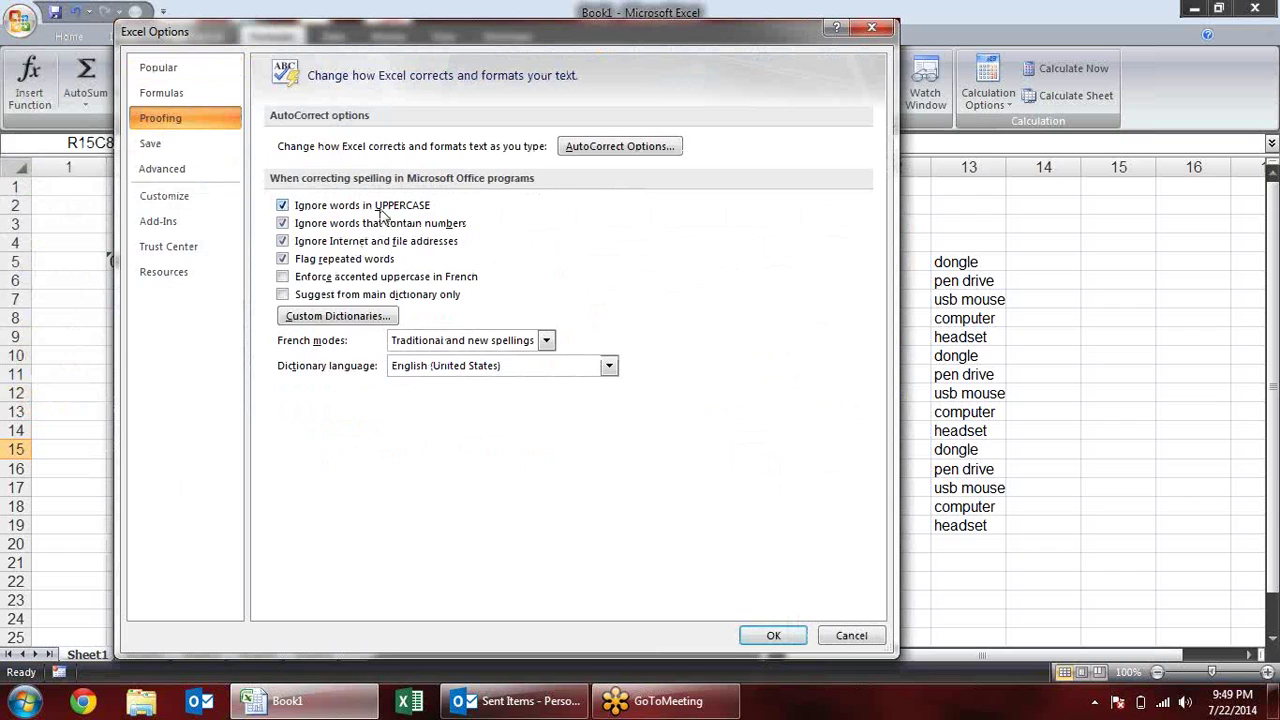
click(360, 207)
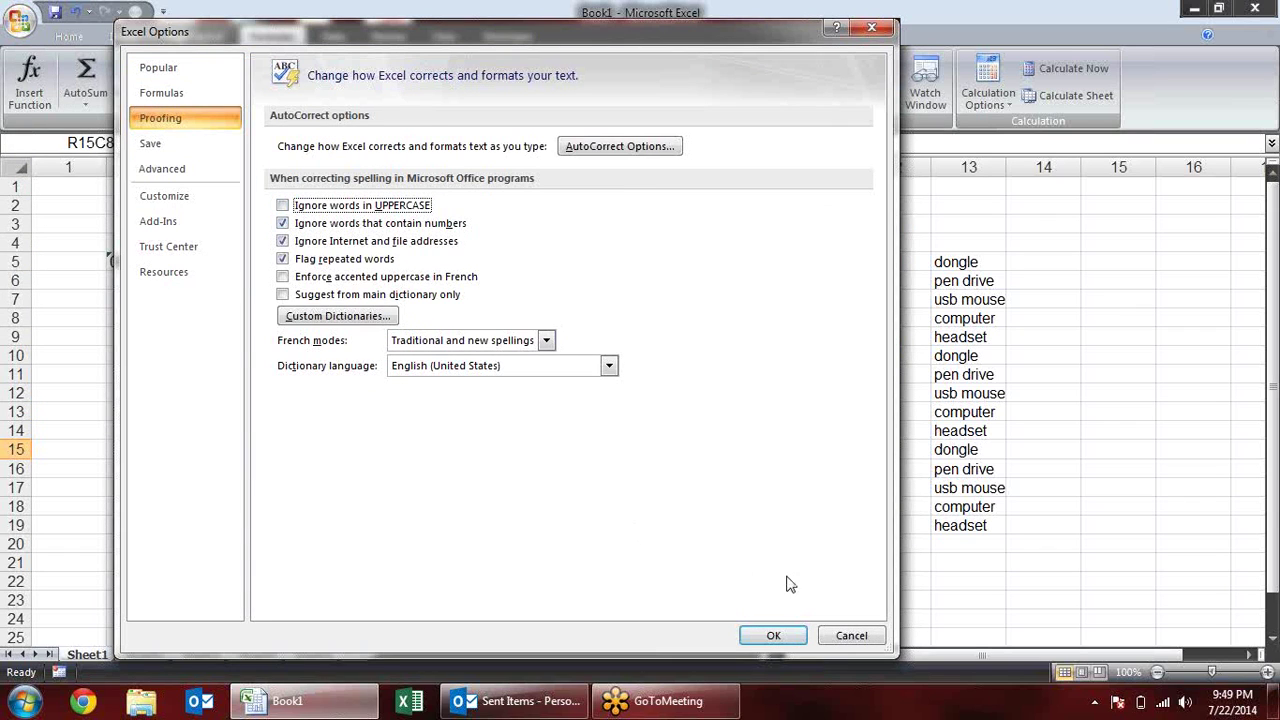
click(789, 631)
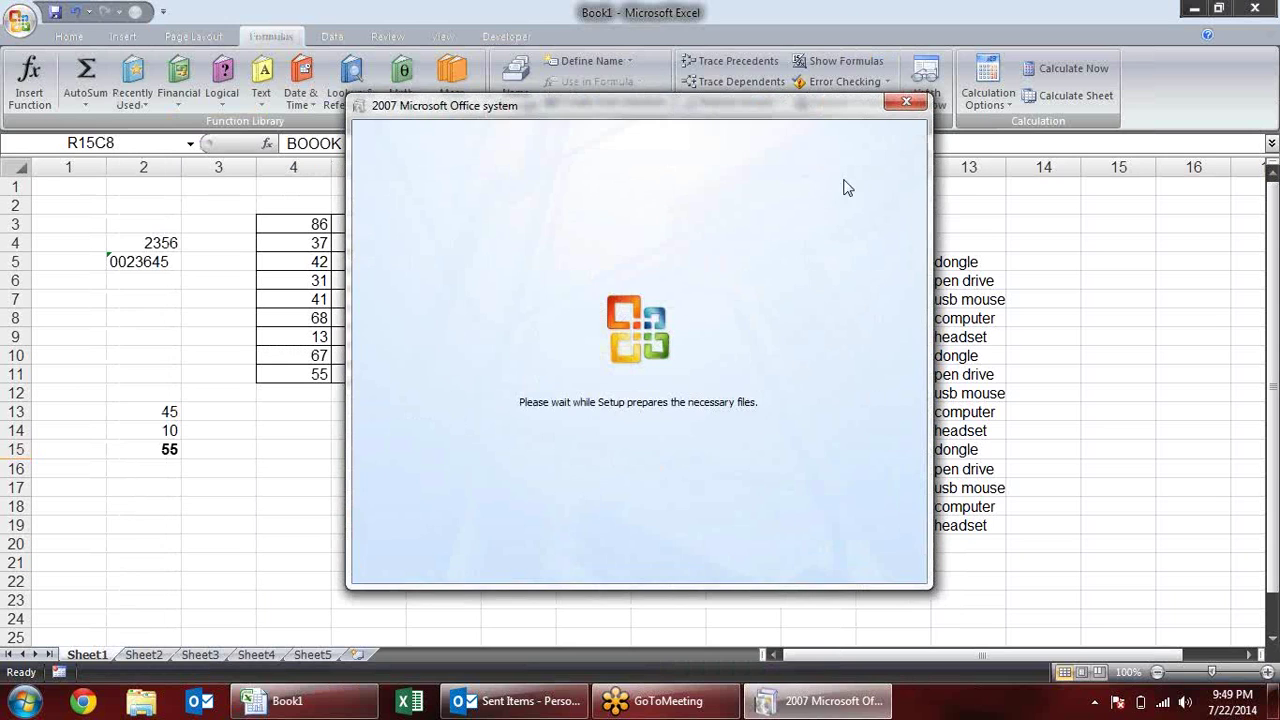
Step: Cancel the Office setup and let the spell check finish from the sheet start
click(904, 100)
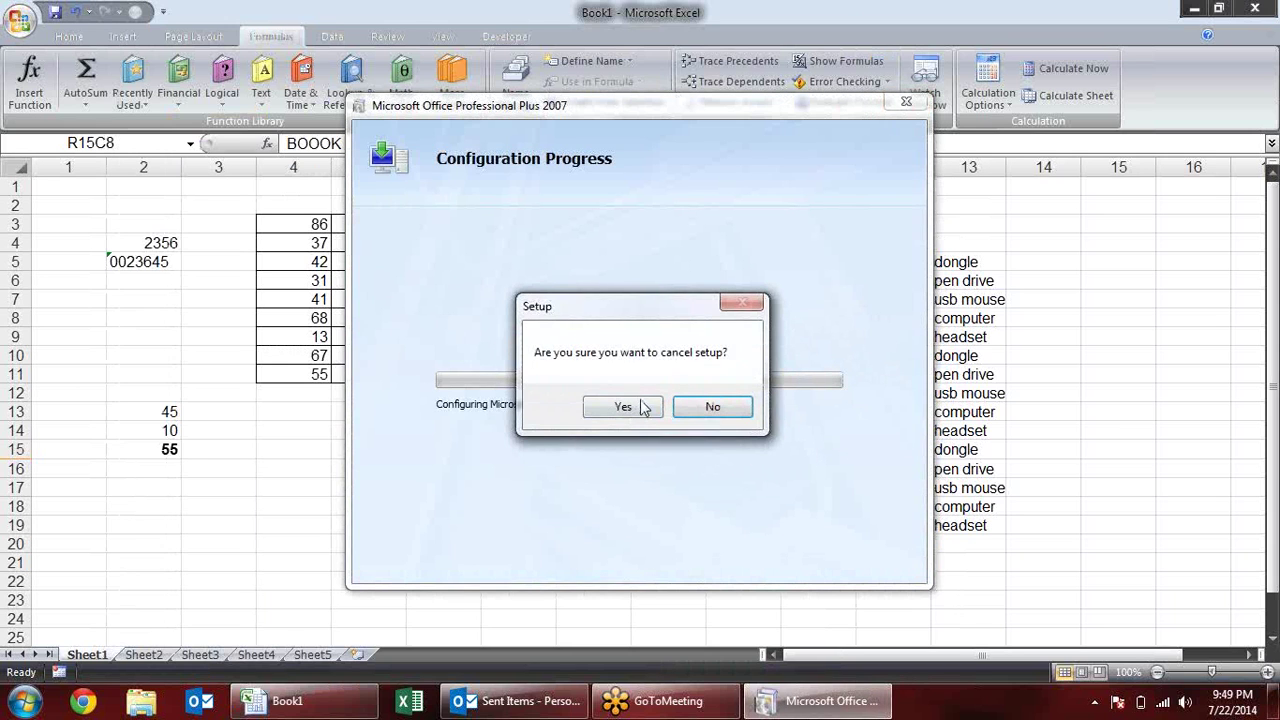
click(623, 407)
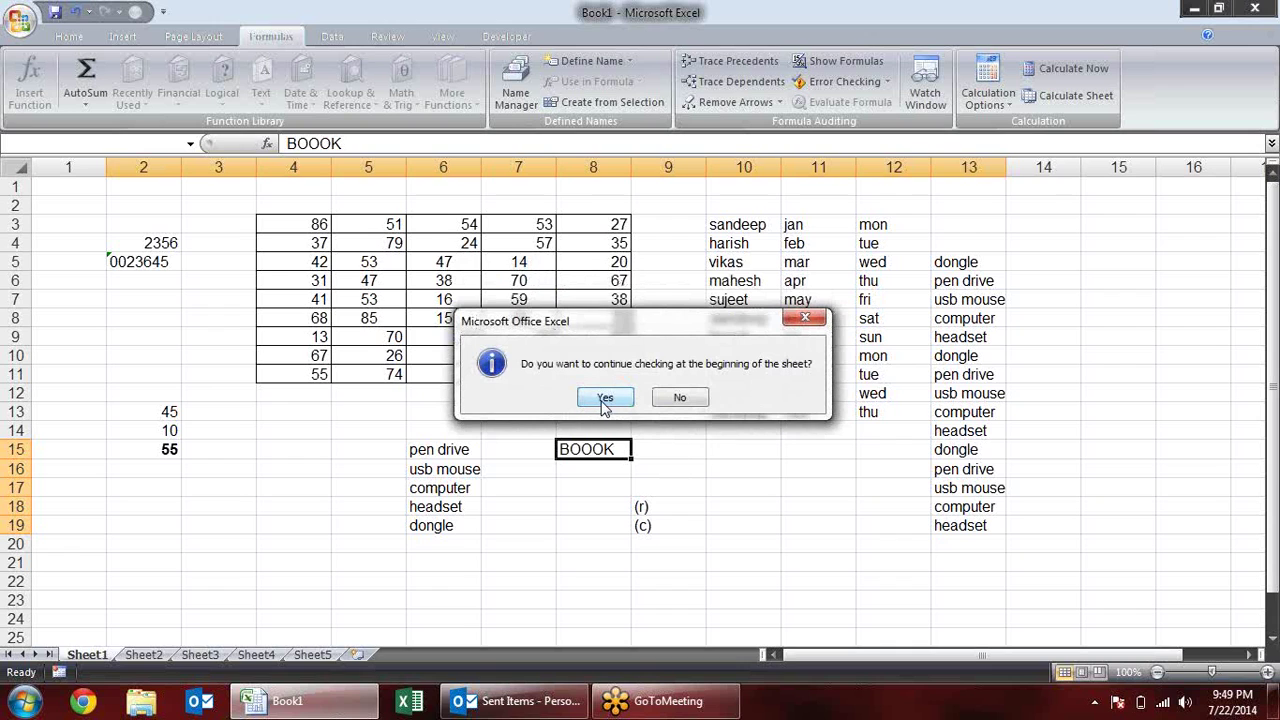
click(603, 400)
click(646, 393)
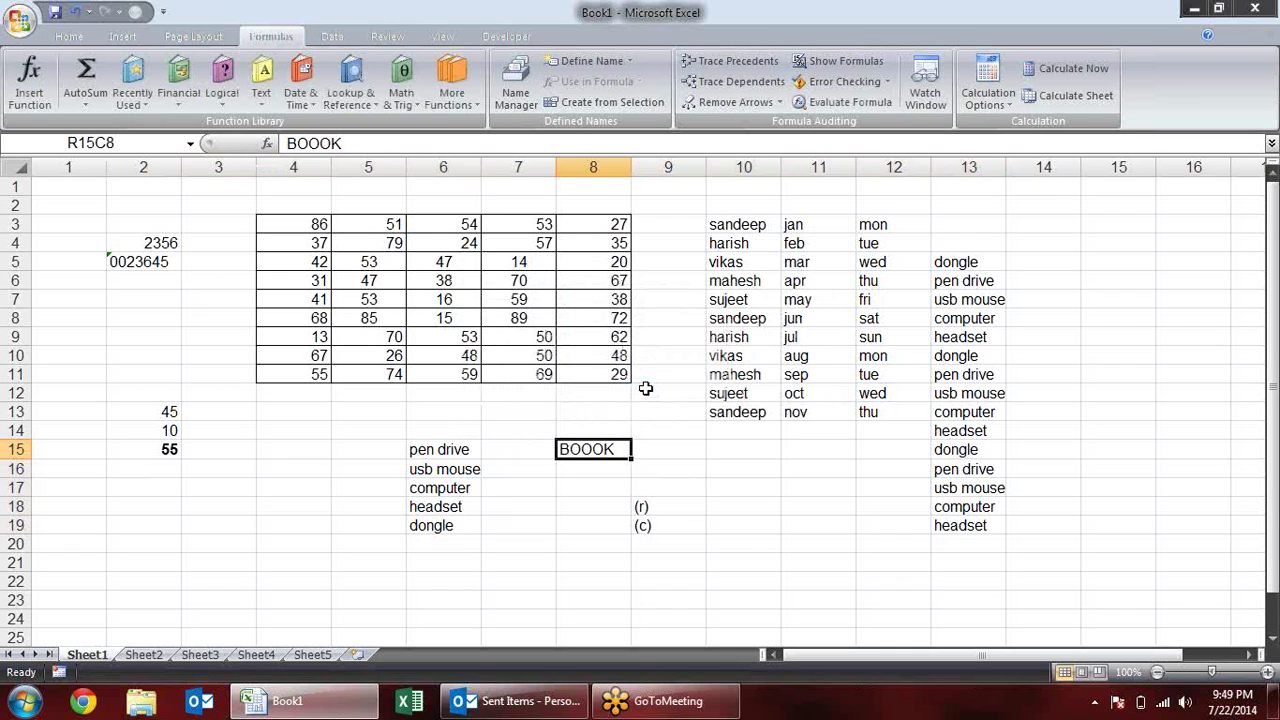
Step: Turn 'Ignore words in UPPERCASE' back on in the Proofing options
click(702, 487)
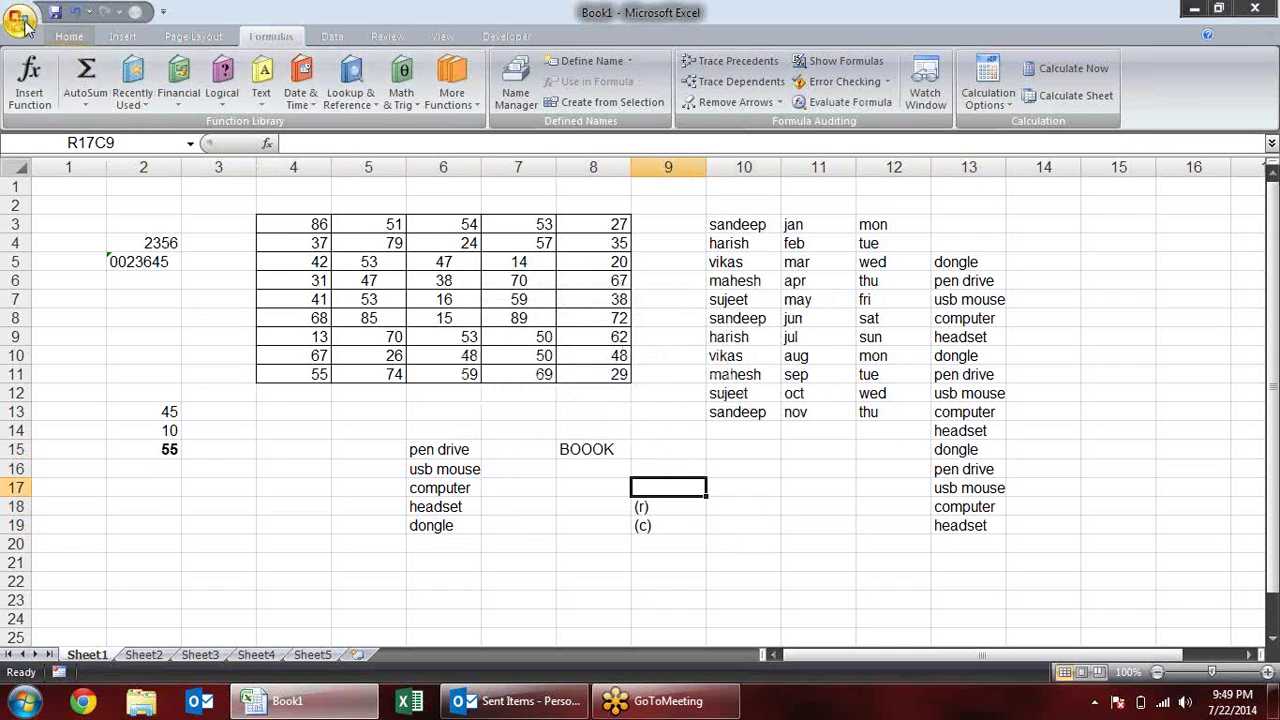
click(20, 18)
click(272, 429)
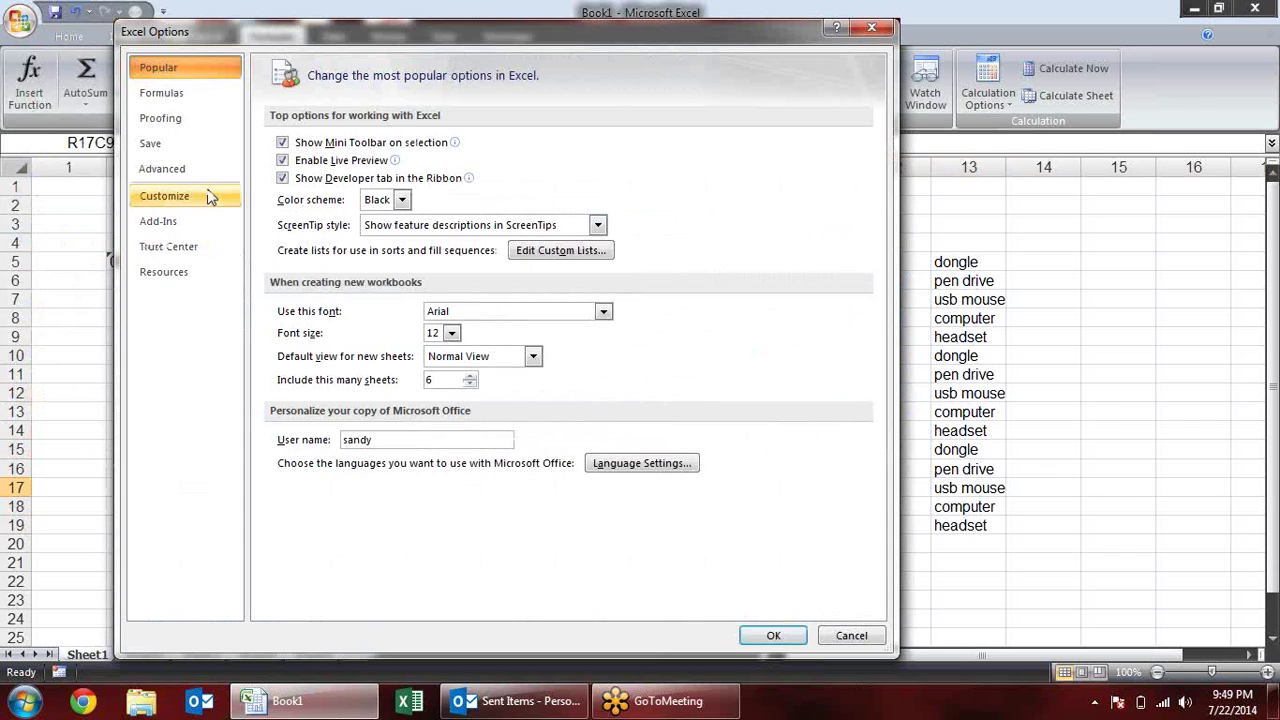
click(160, 118)
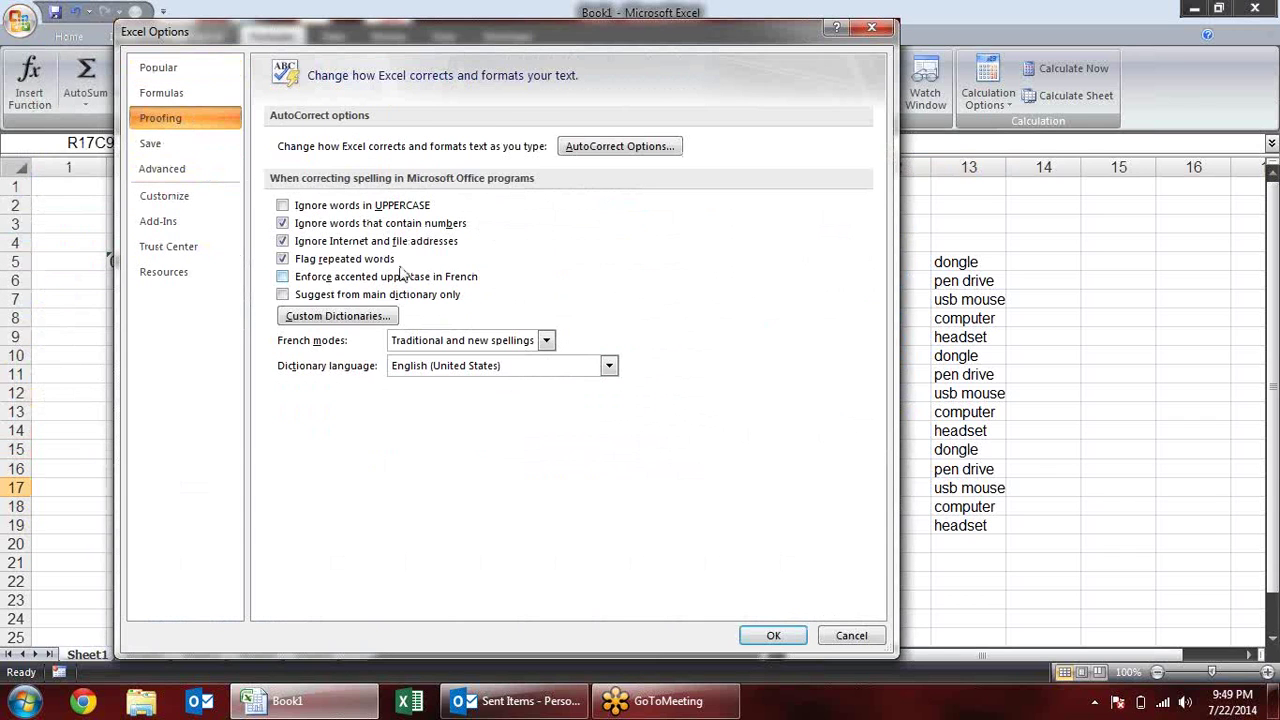
click(370, 206)
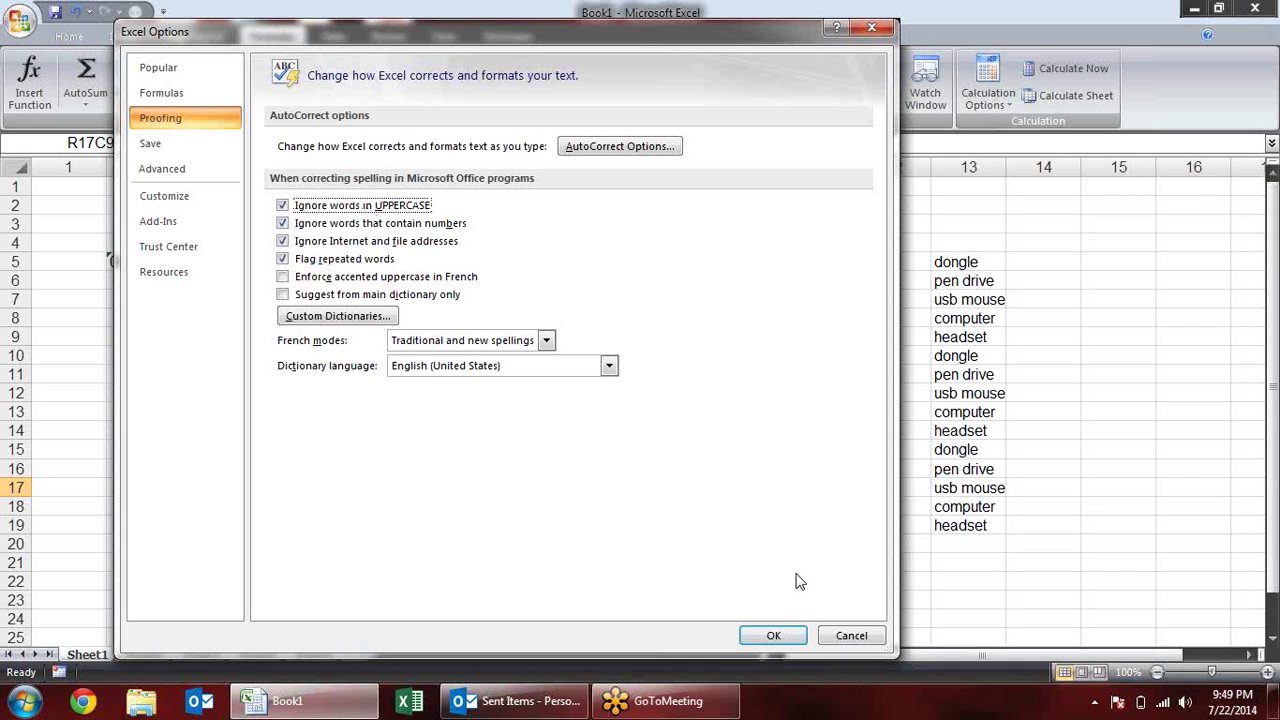
click(768, 635)
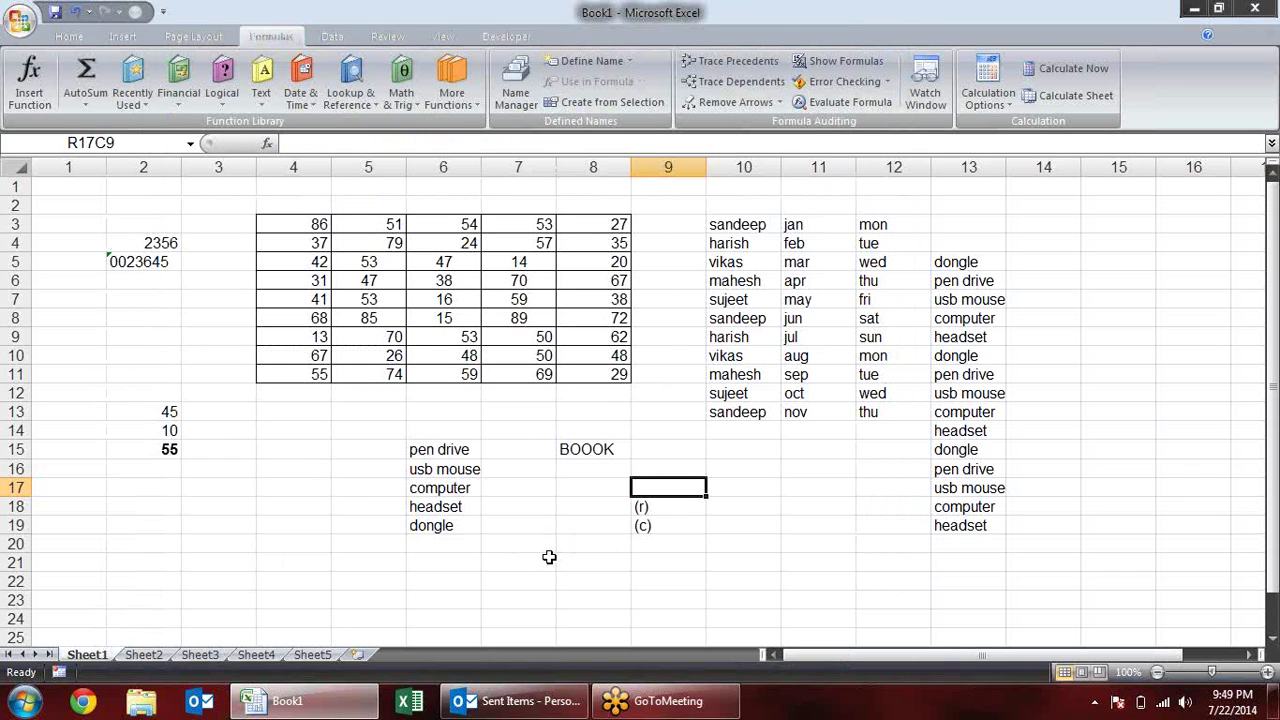
click(744, 468)
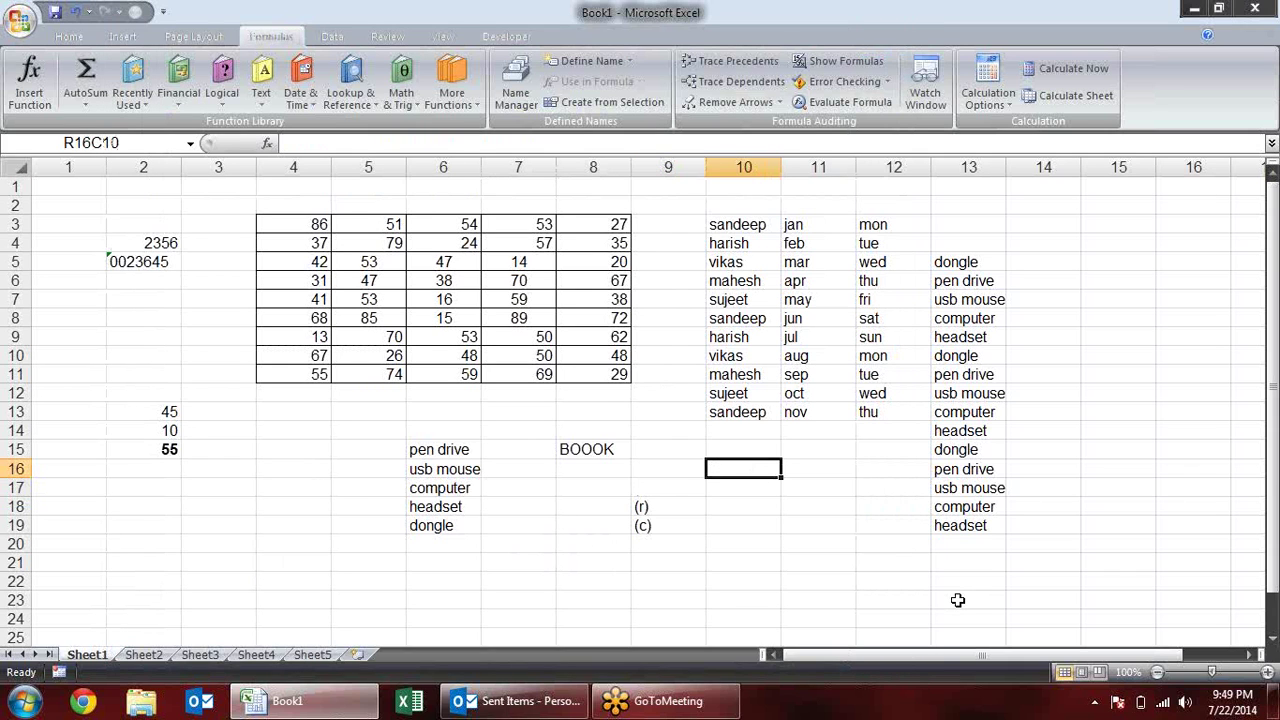
key(Return)
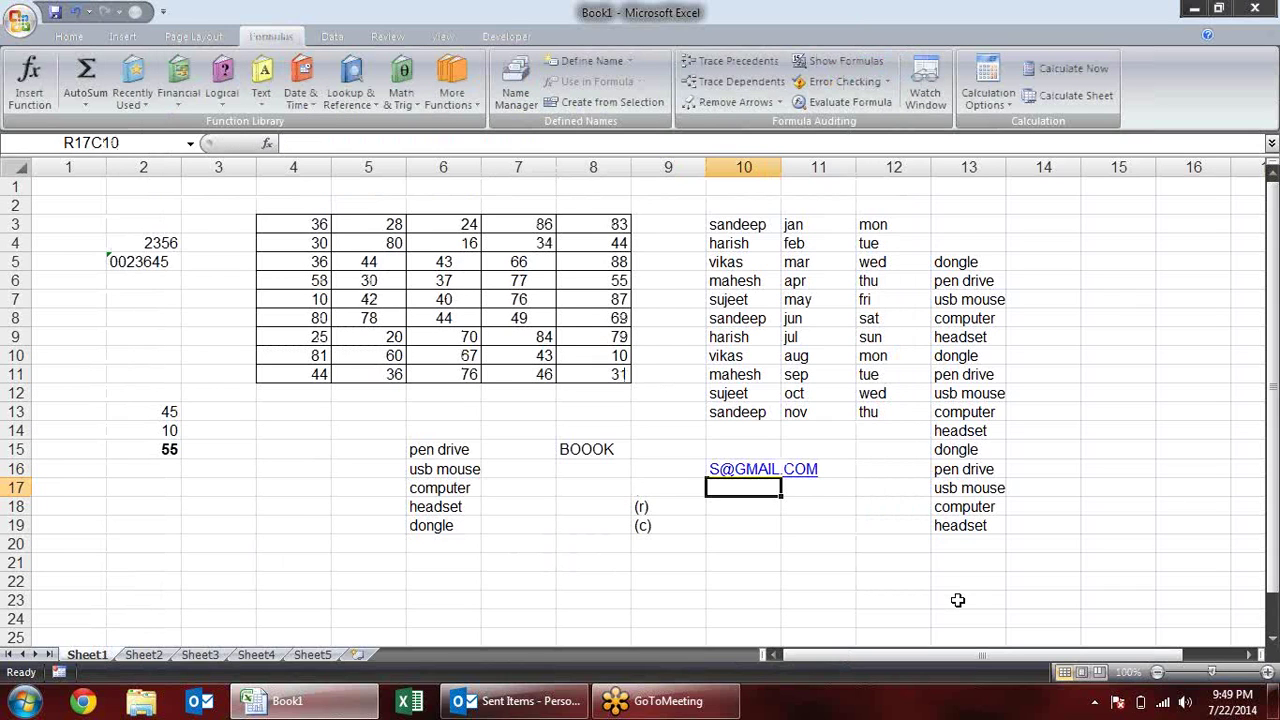
text(WW)
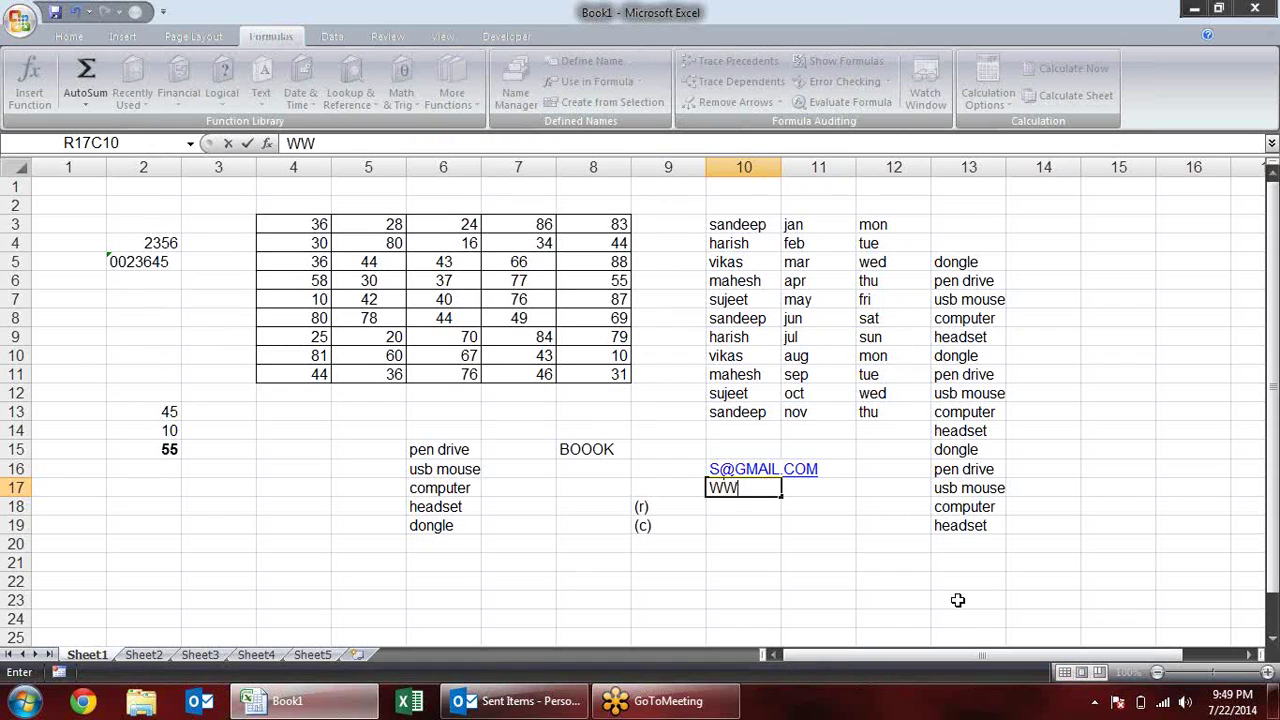
text(W.GOOGLE.COM)
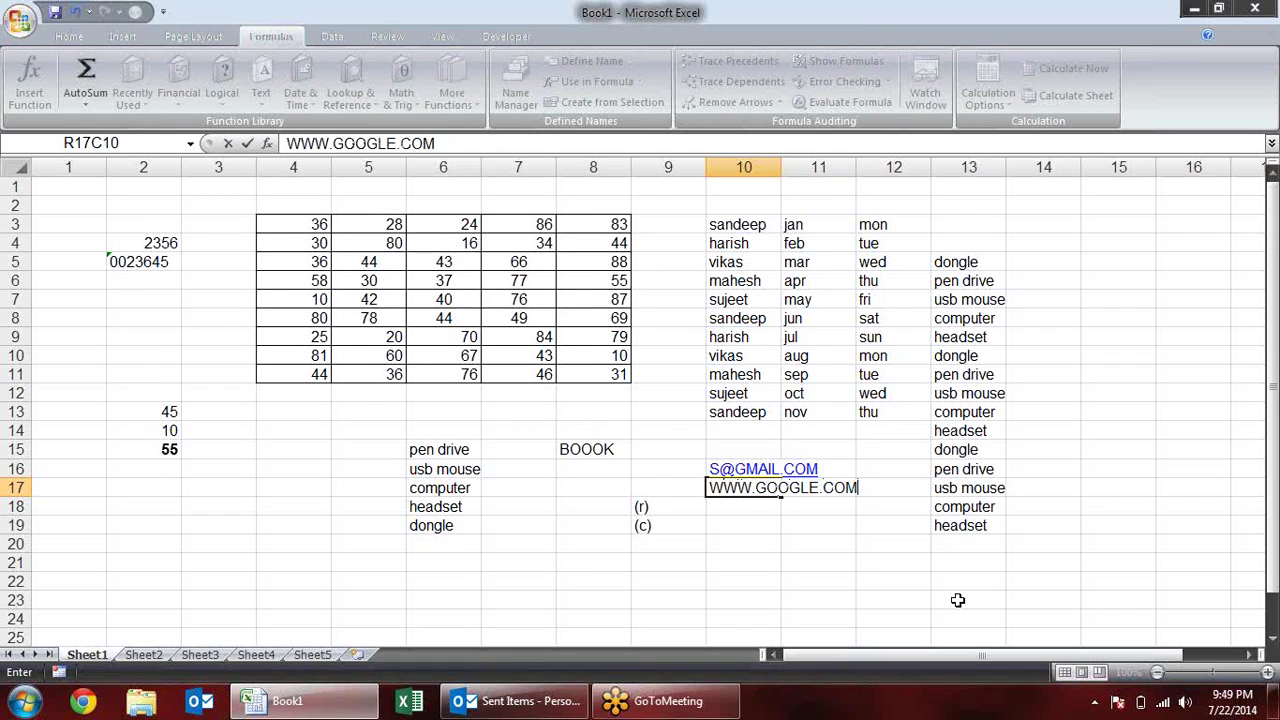
key(Return)
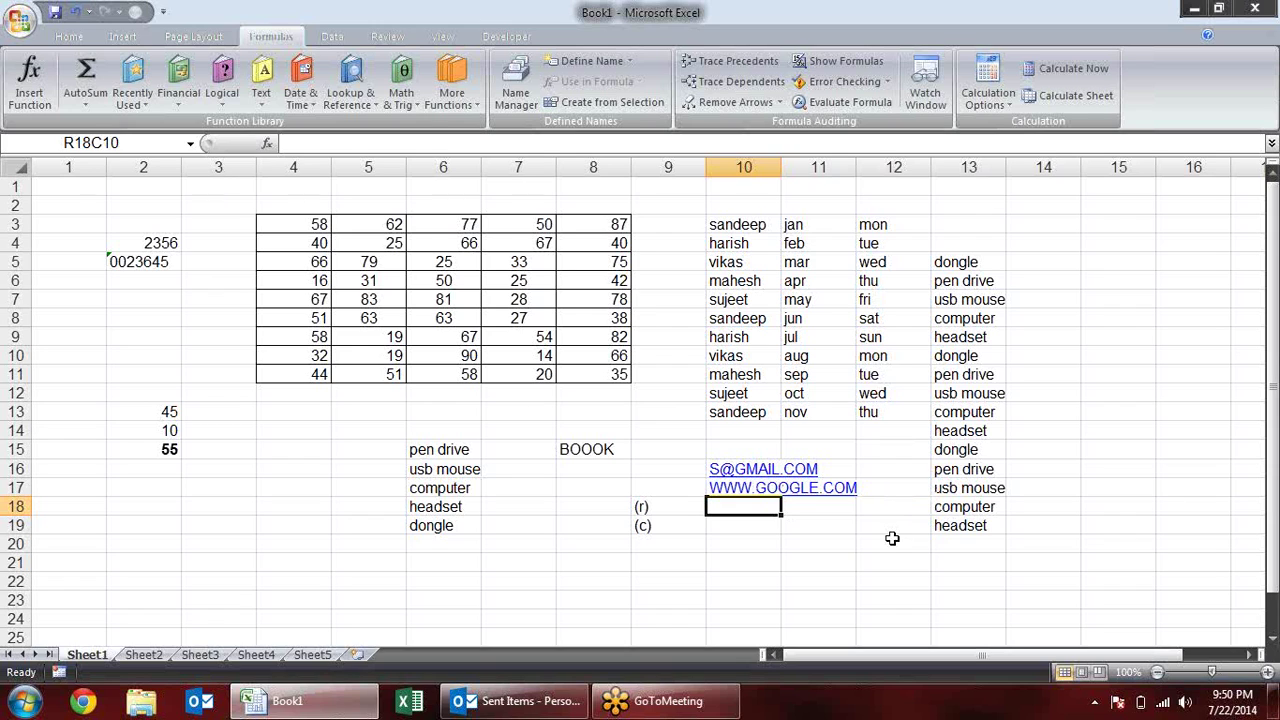
Step: Turn off 'Internet and network paths with hyperlinks' in AutoFormat As You Type
click(554, 495)
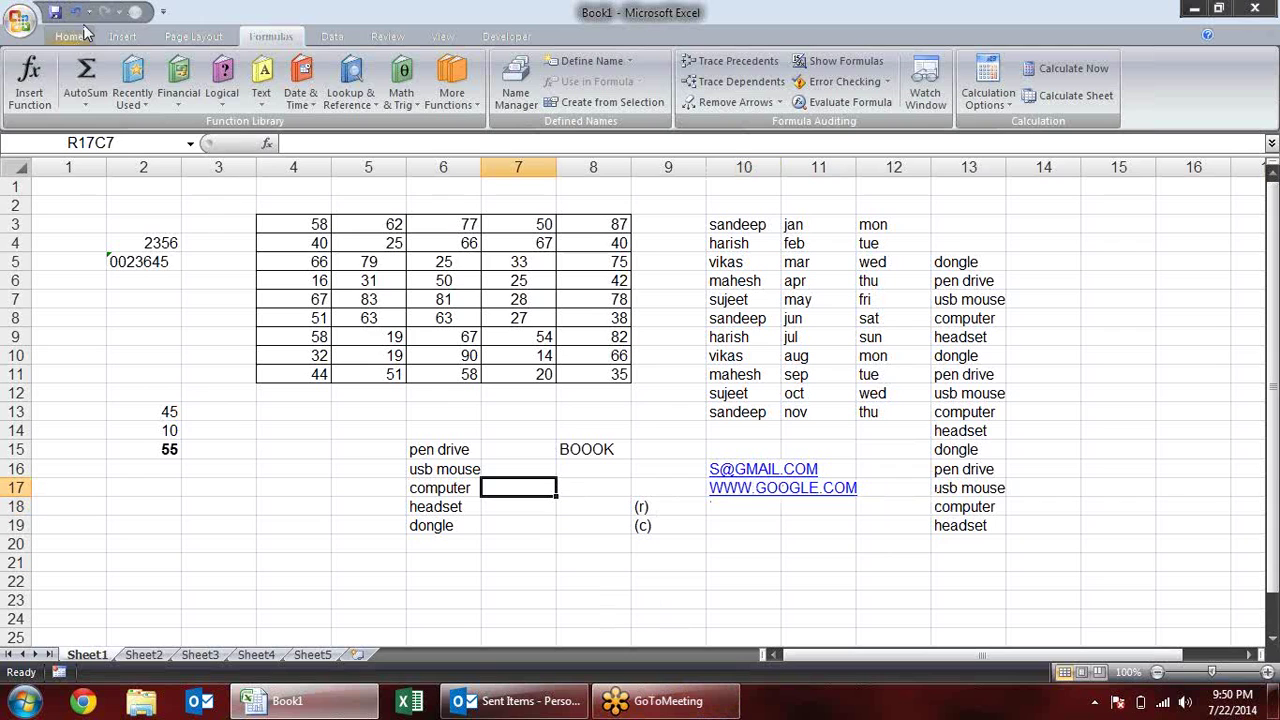
click(18, 24)
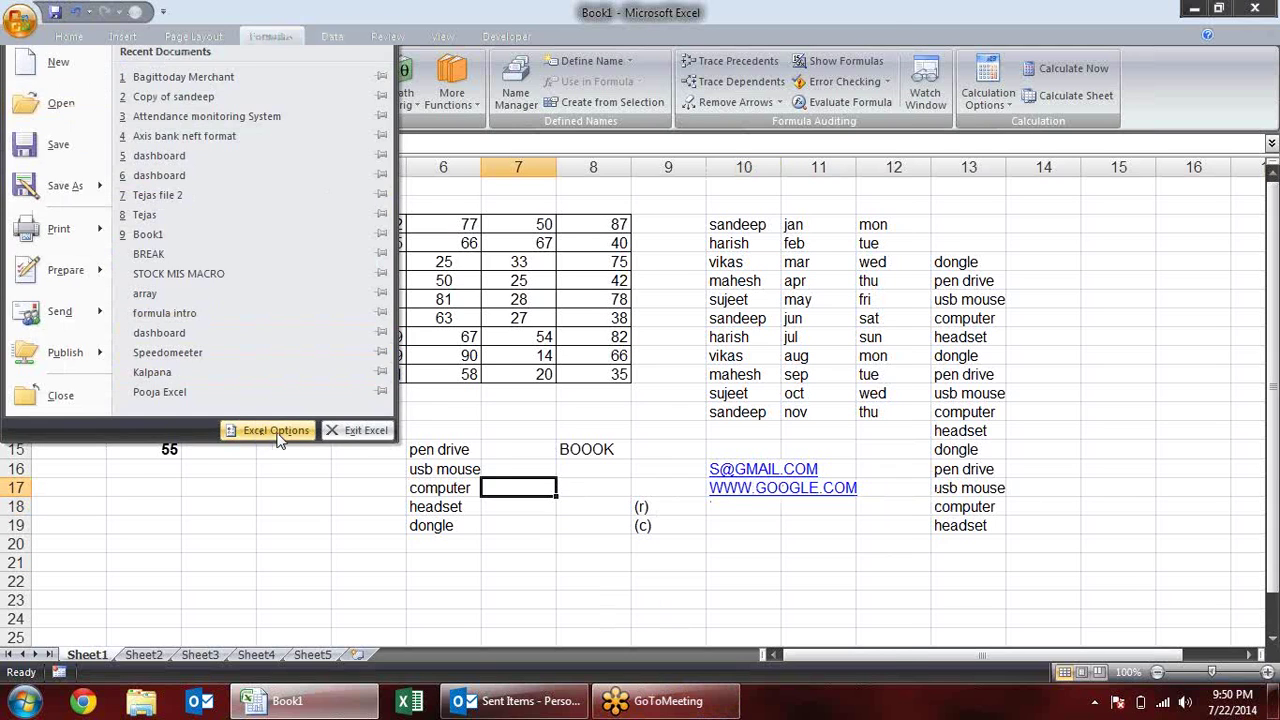
click(265, 436)
click(590, 147)
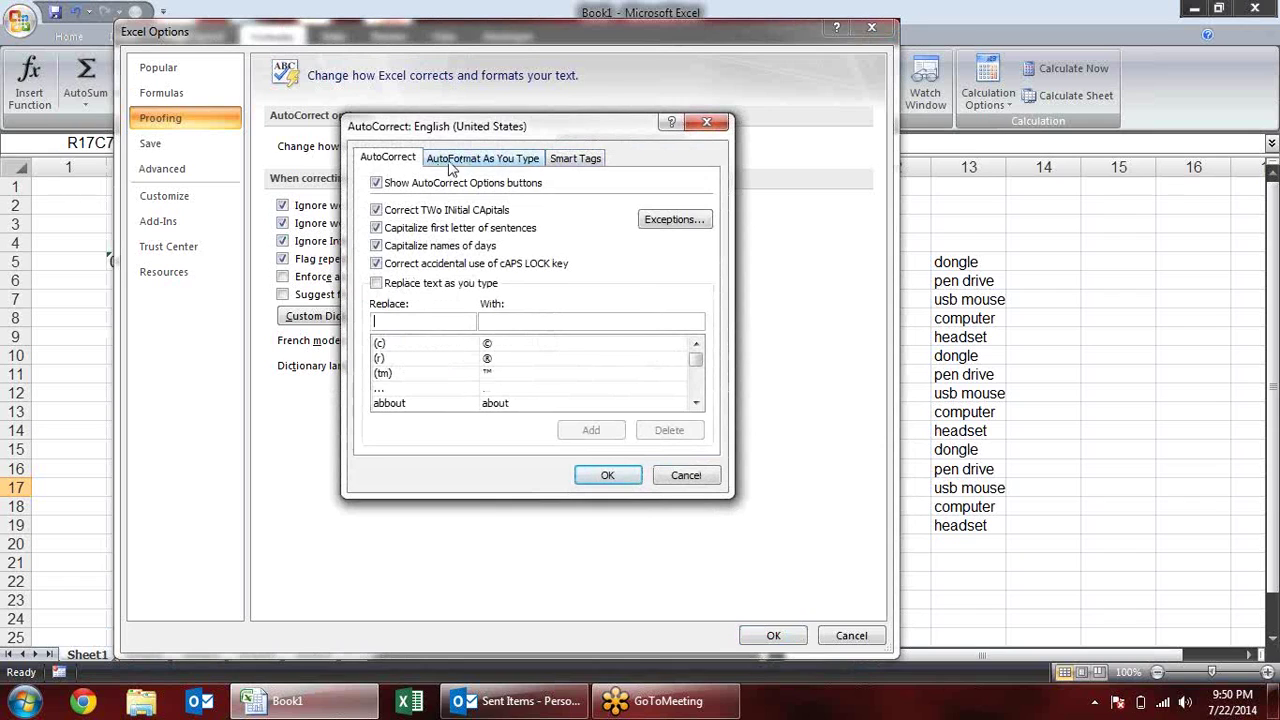
click(518, 160)
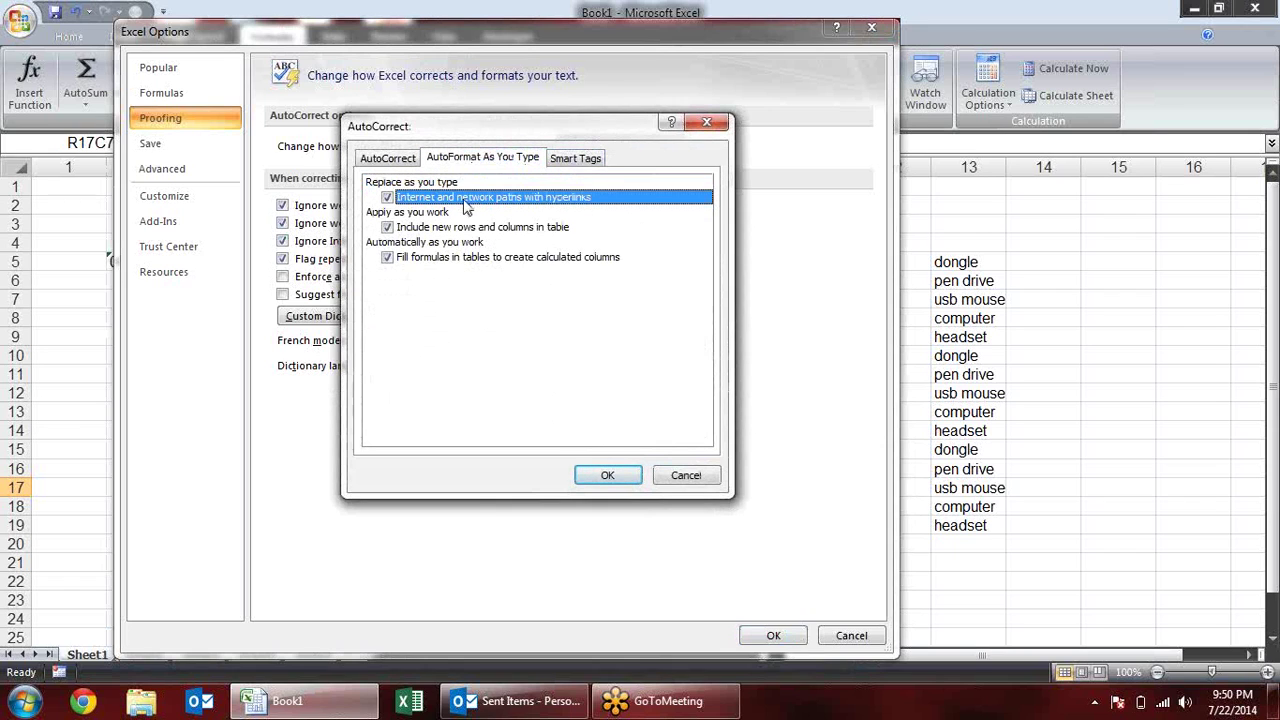
click(389, 198)
click(622, 476)
click(780, 640)
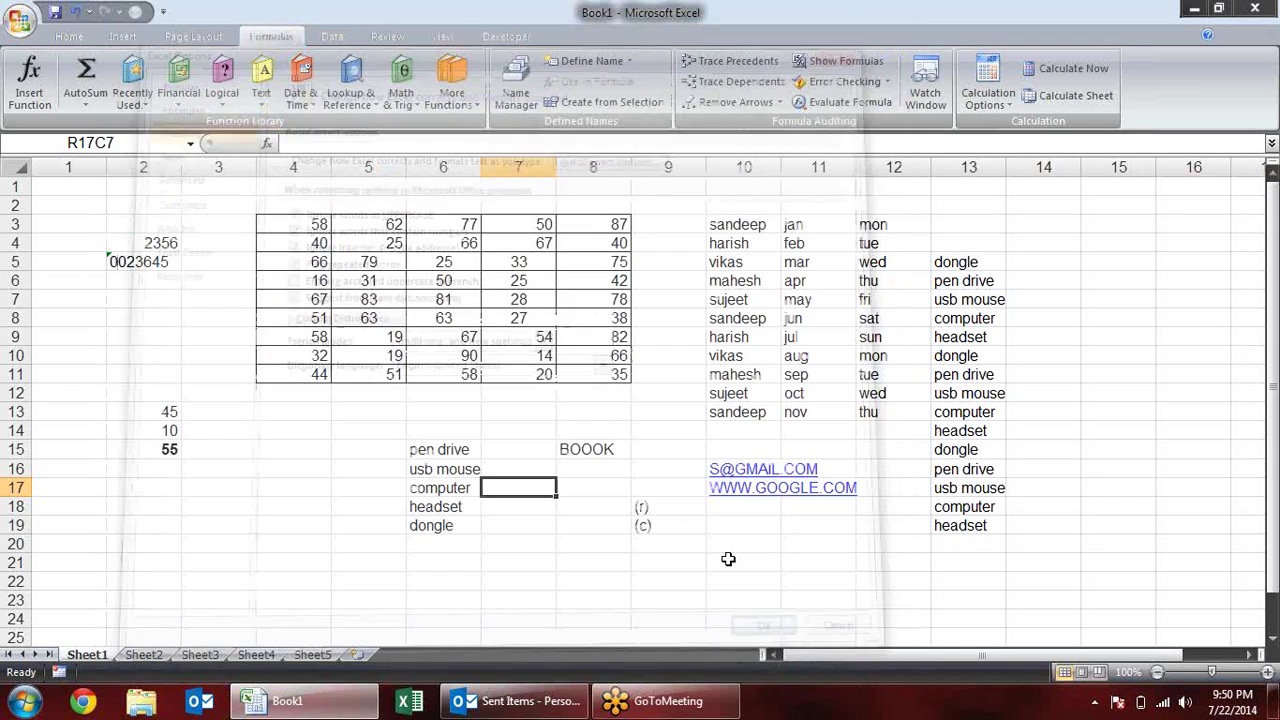
click(778, 546)
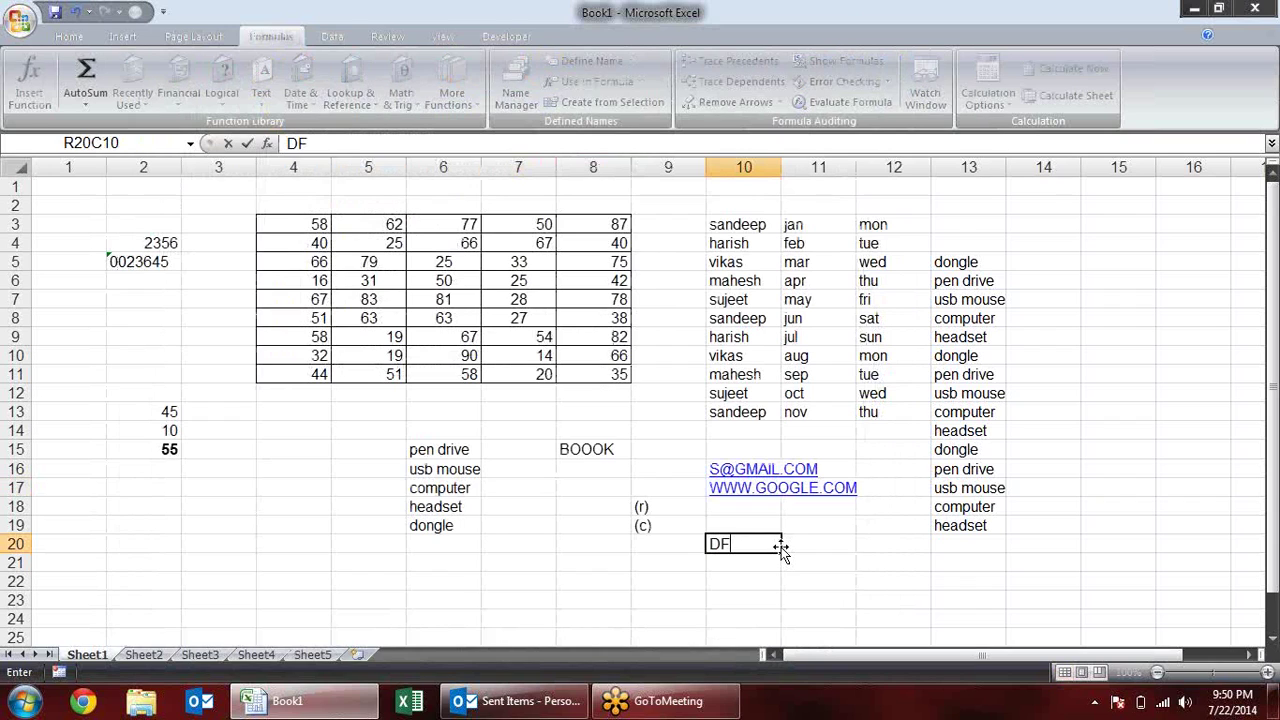
key(Return)
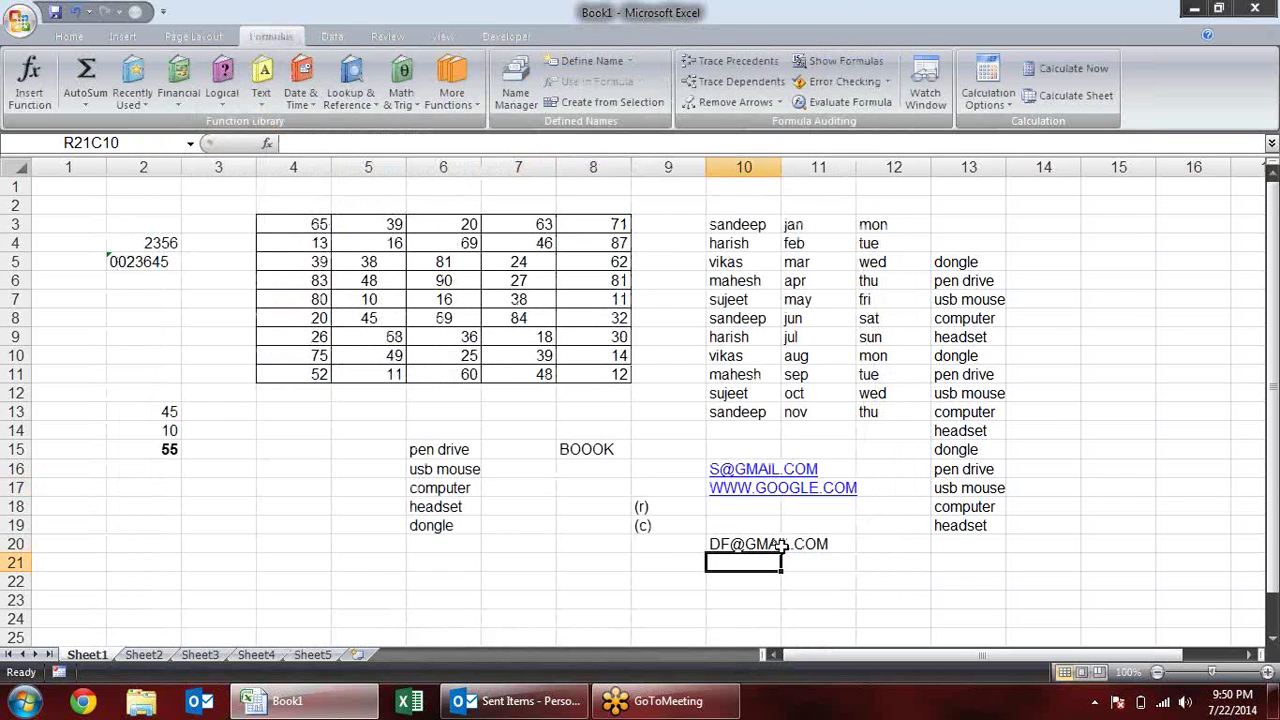
text(WWW.)
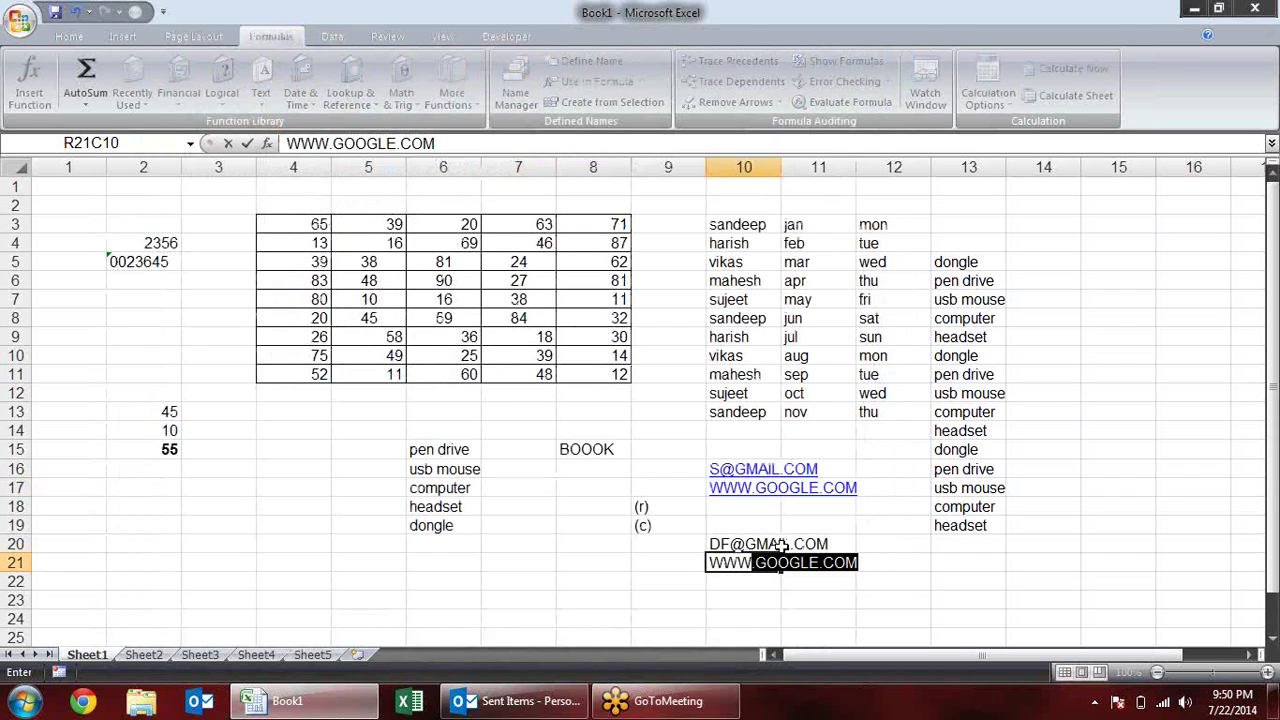
text(FACEBOOK.COM)
key(Return)
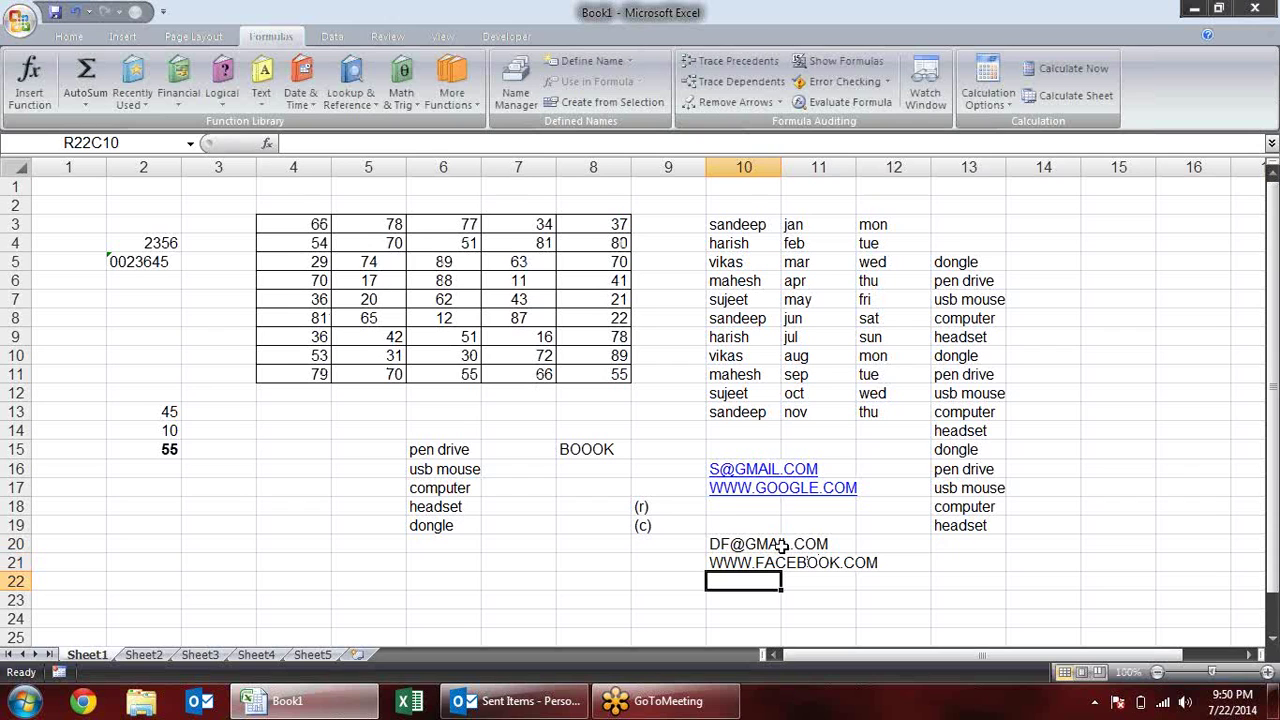
click(20, 24)
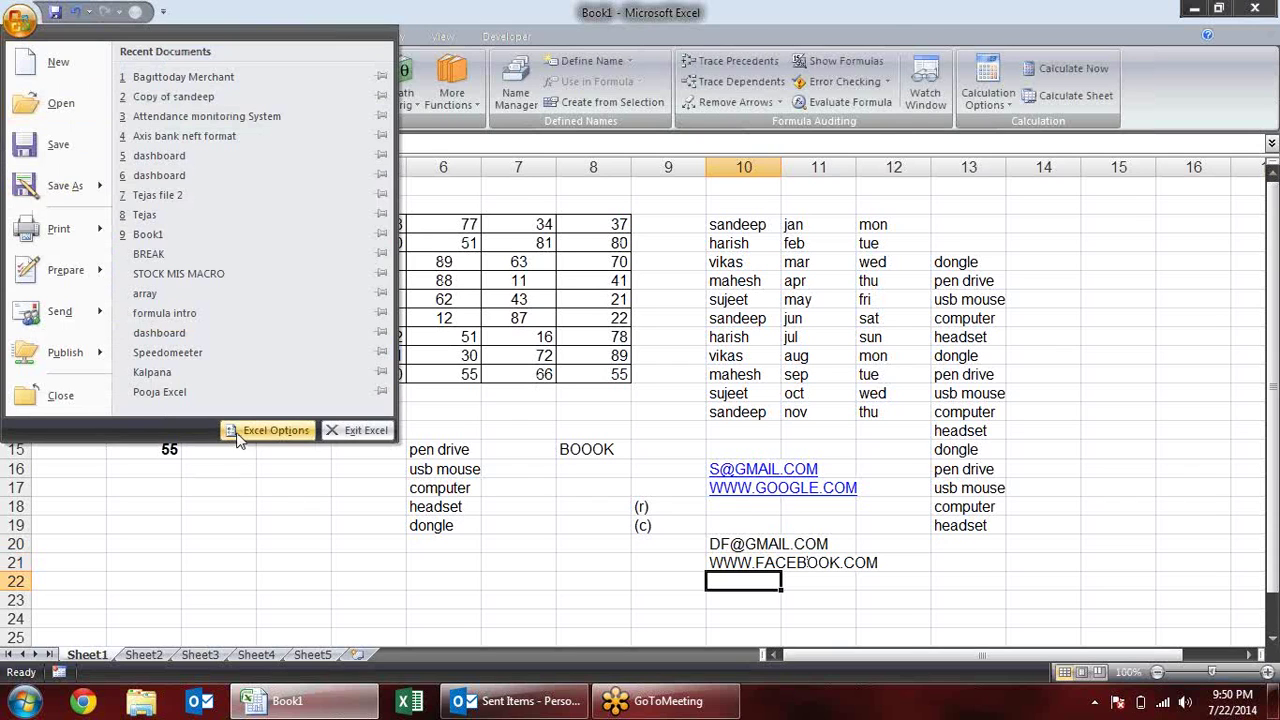
Step: Re-enable automatic hyperlinks and 'Replace text as you type' in AutoCorrect
click(238, 434)
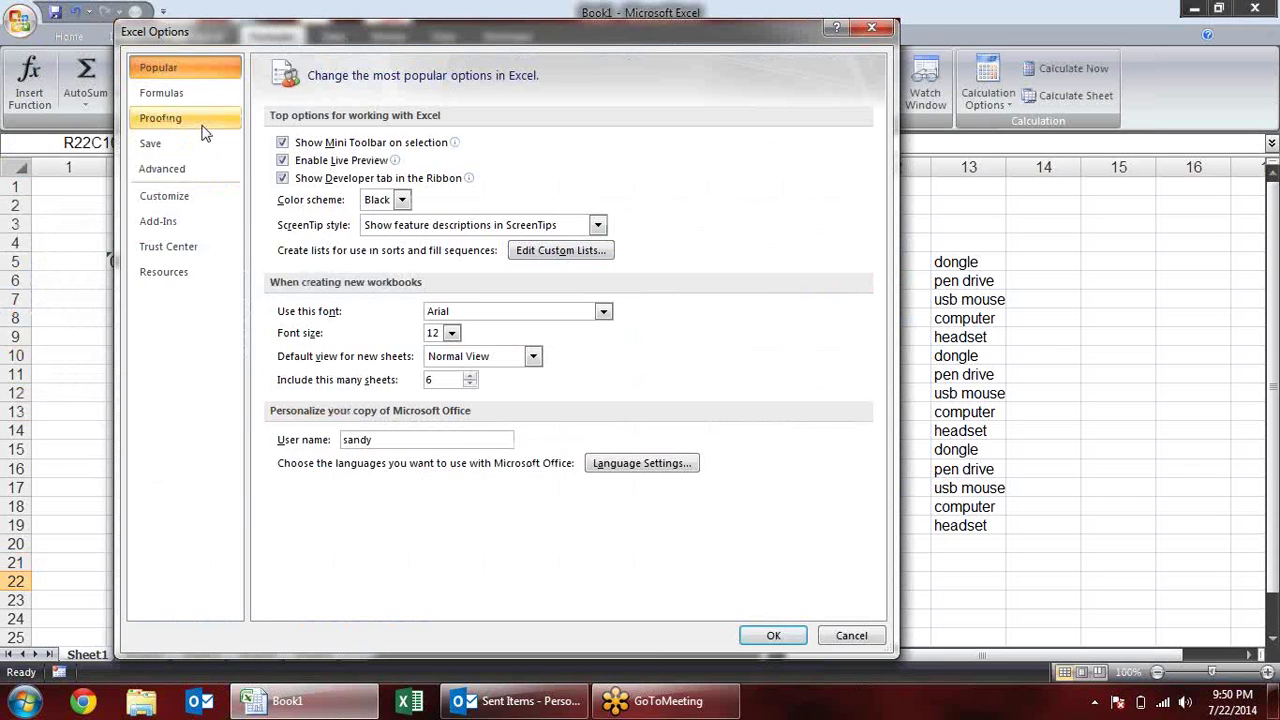
click(201, 127)
click(633, 150)
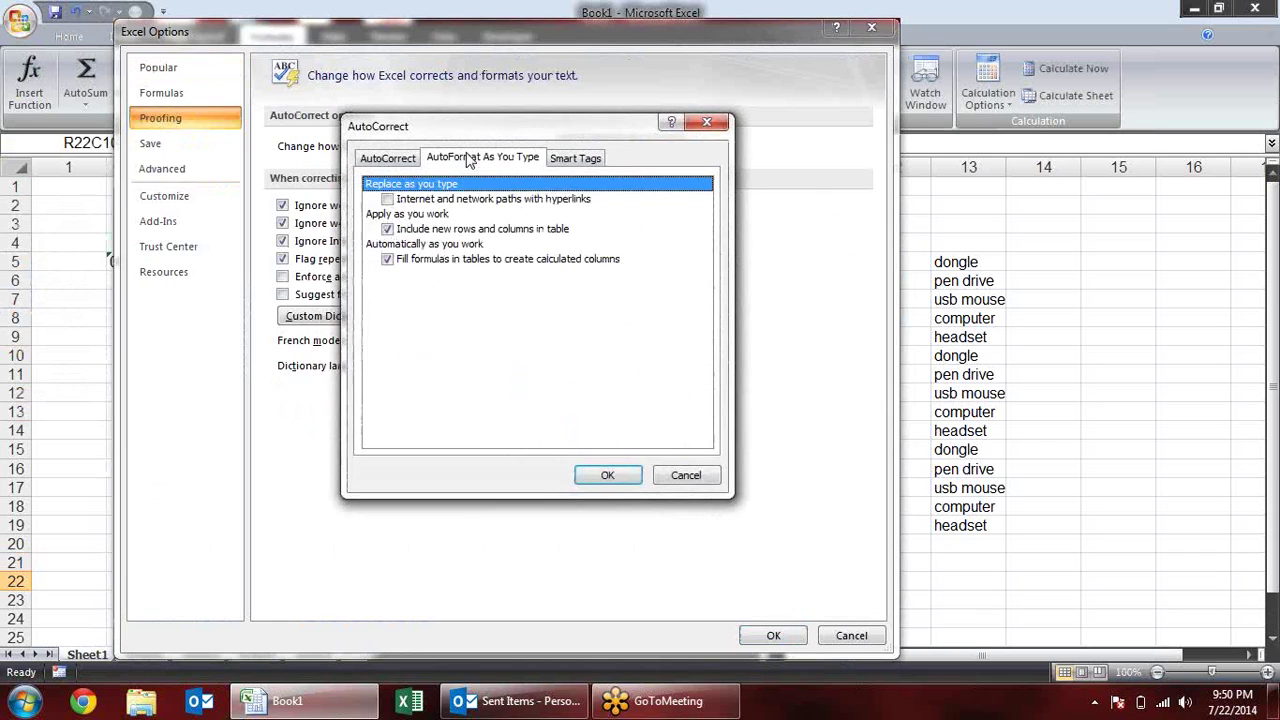
click(450, 200)
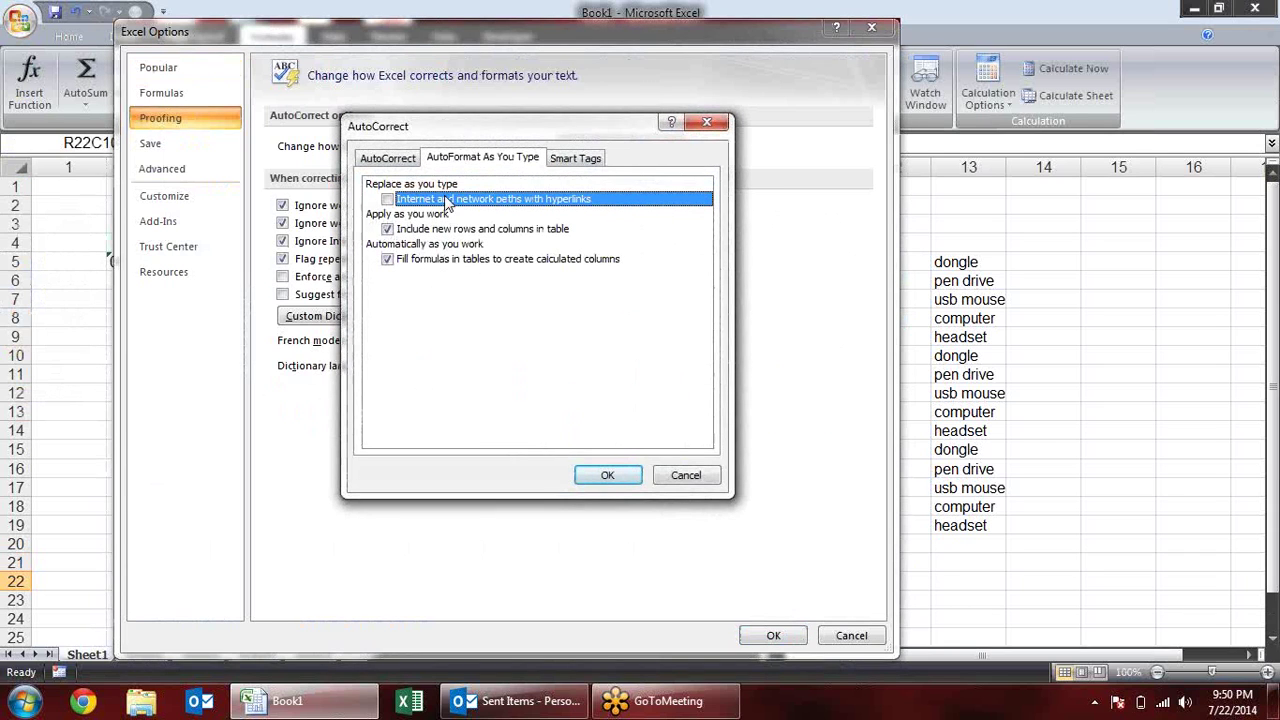
click(390, 160)
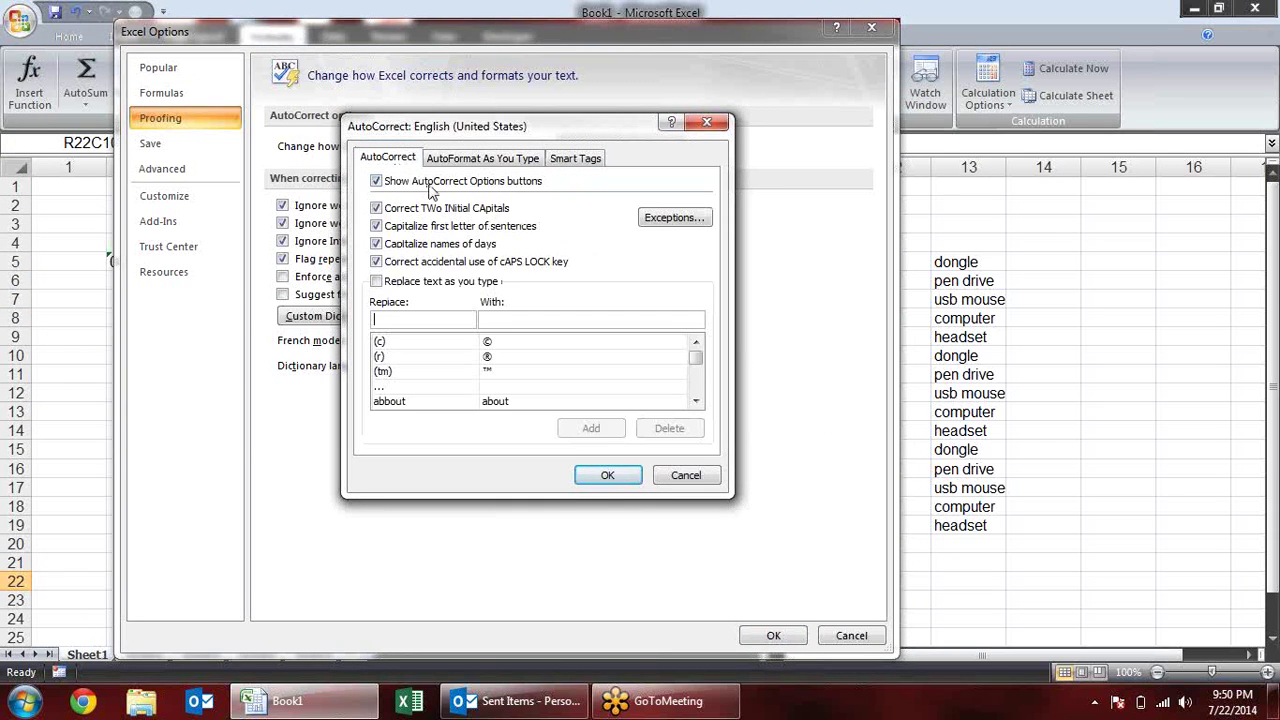
click(449, 289)
Step: Add an AutoCorrect entry replacing SK with a full name and close the dialogs
text(SS)
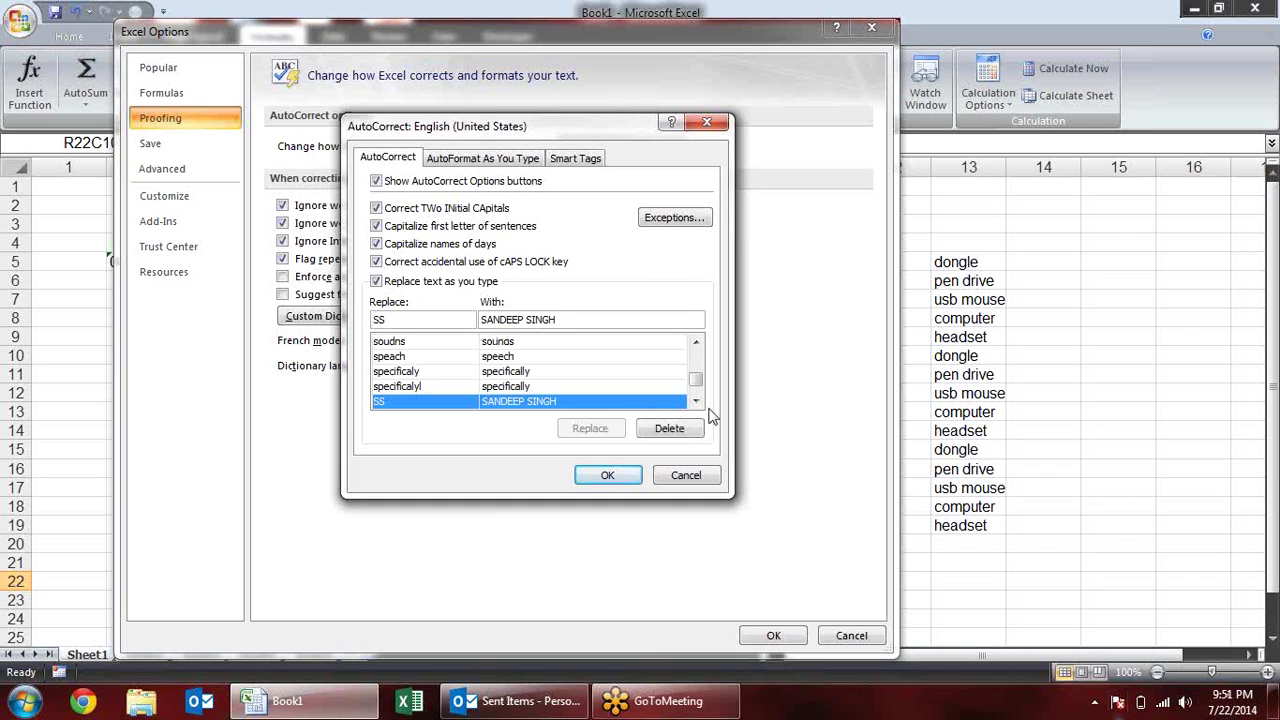
drag(445, 321, 305, 316)
text(SK)
key(Tab)
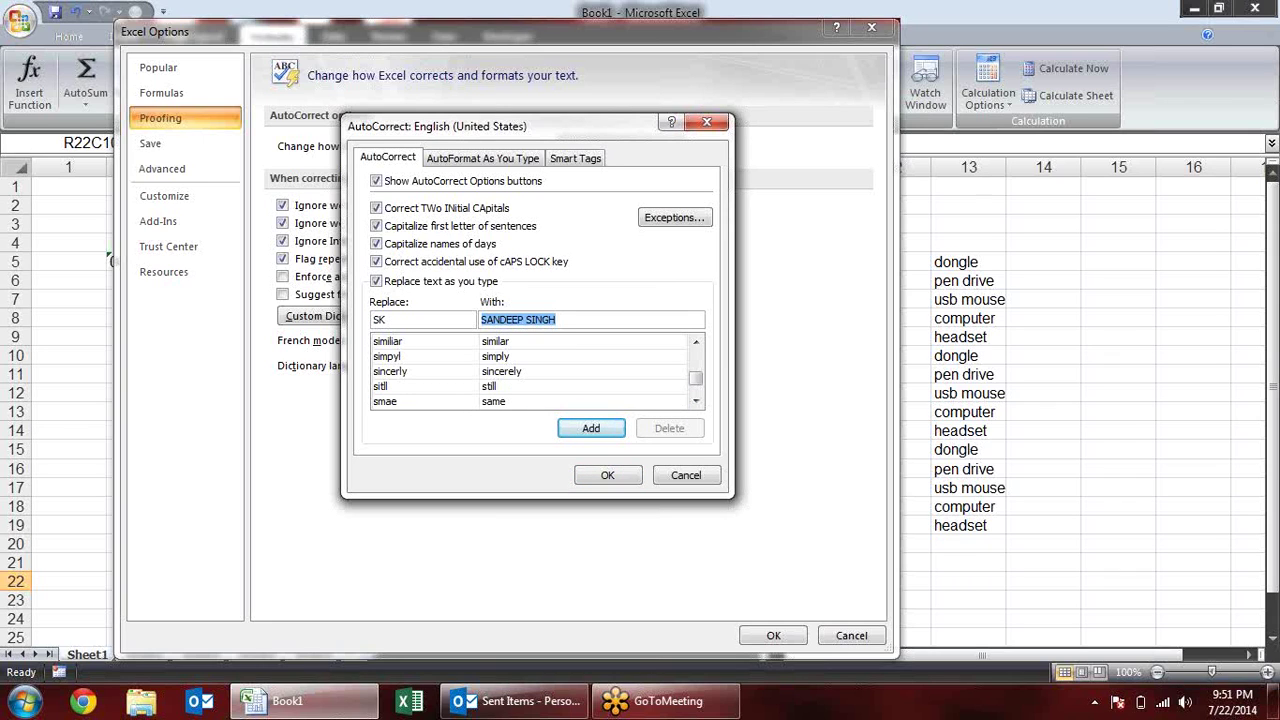
text(s)
key(BackSpace)
key(BackSpace)
key(BackSpace)
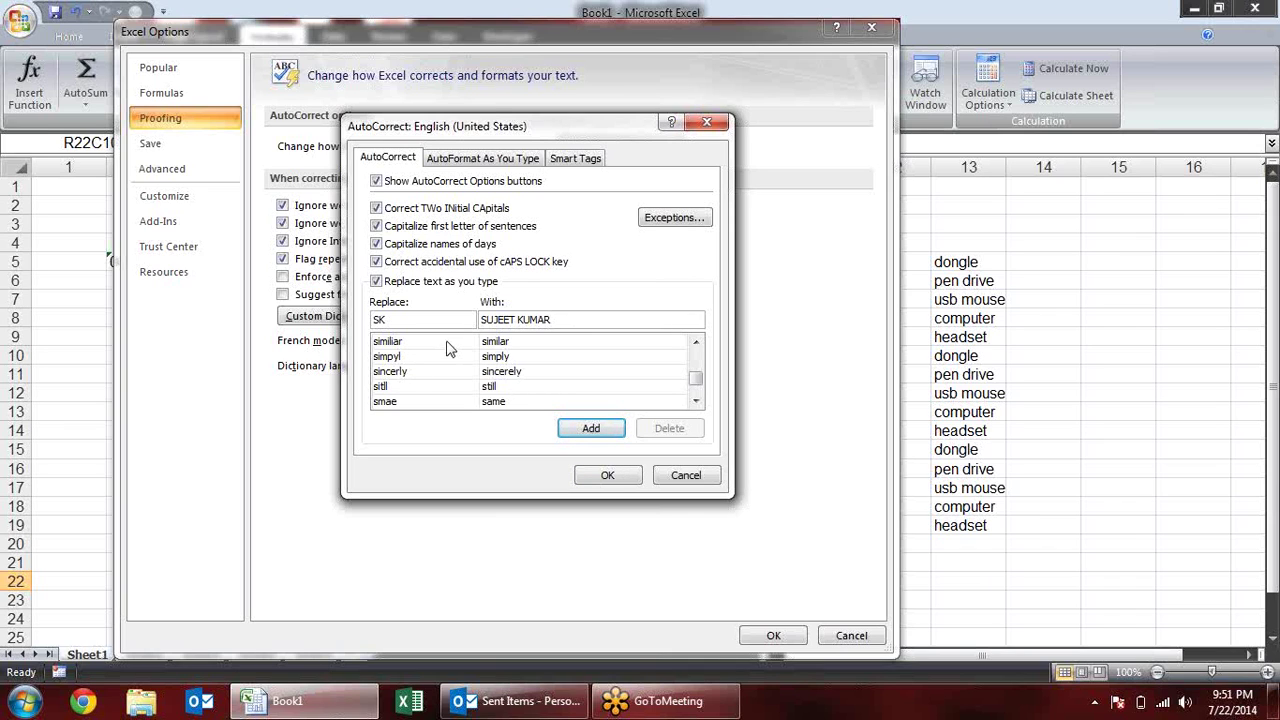
double_click(396, 322)
drag(551, 319, 487, 319)
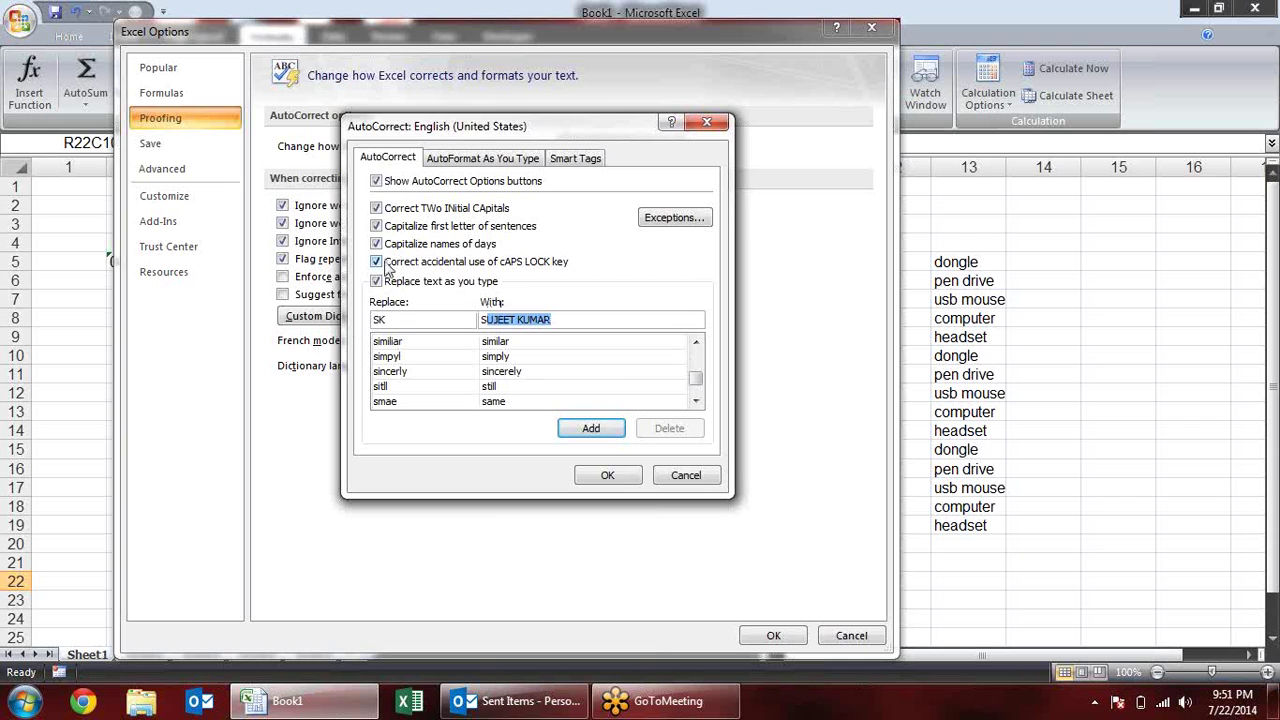
click(596, 430)
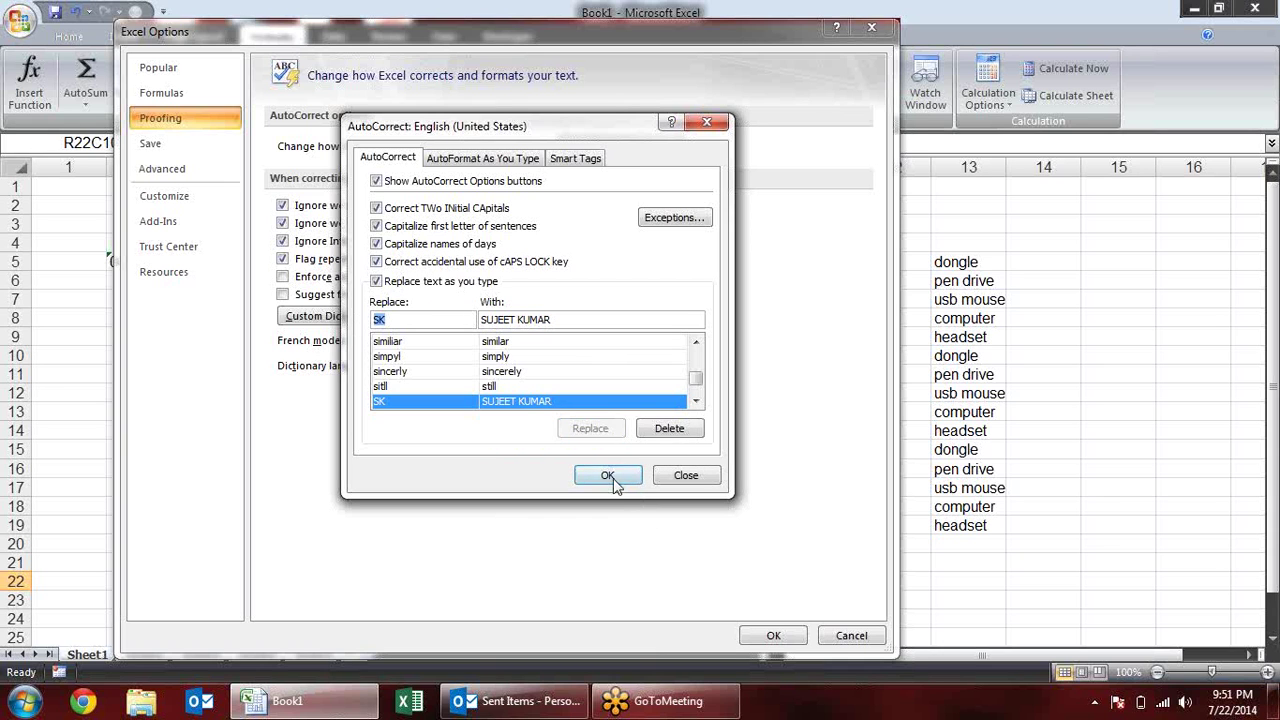
click(610, 477)
click(773, 635)
Step: Type SK in R22C7 so AutoCorrect expands it into the full name
click(545, 578)
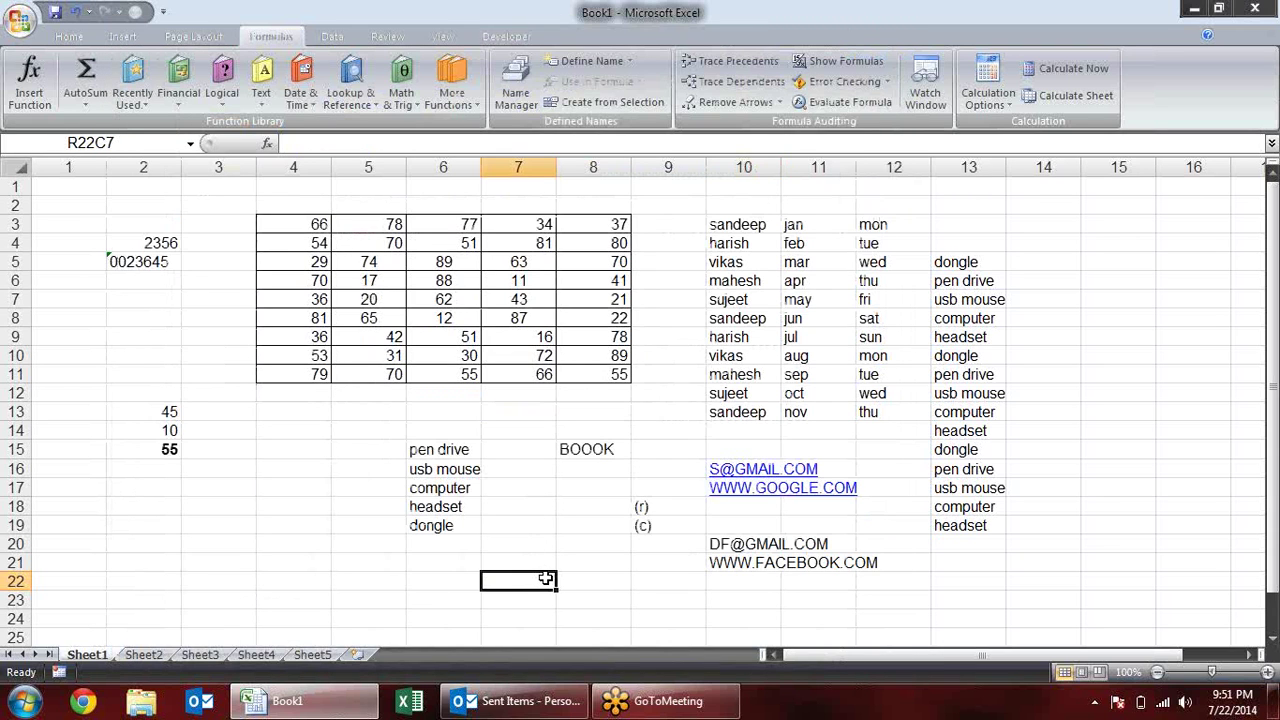
text(SK)
key(Return)
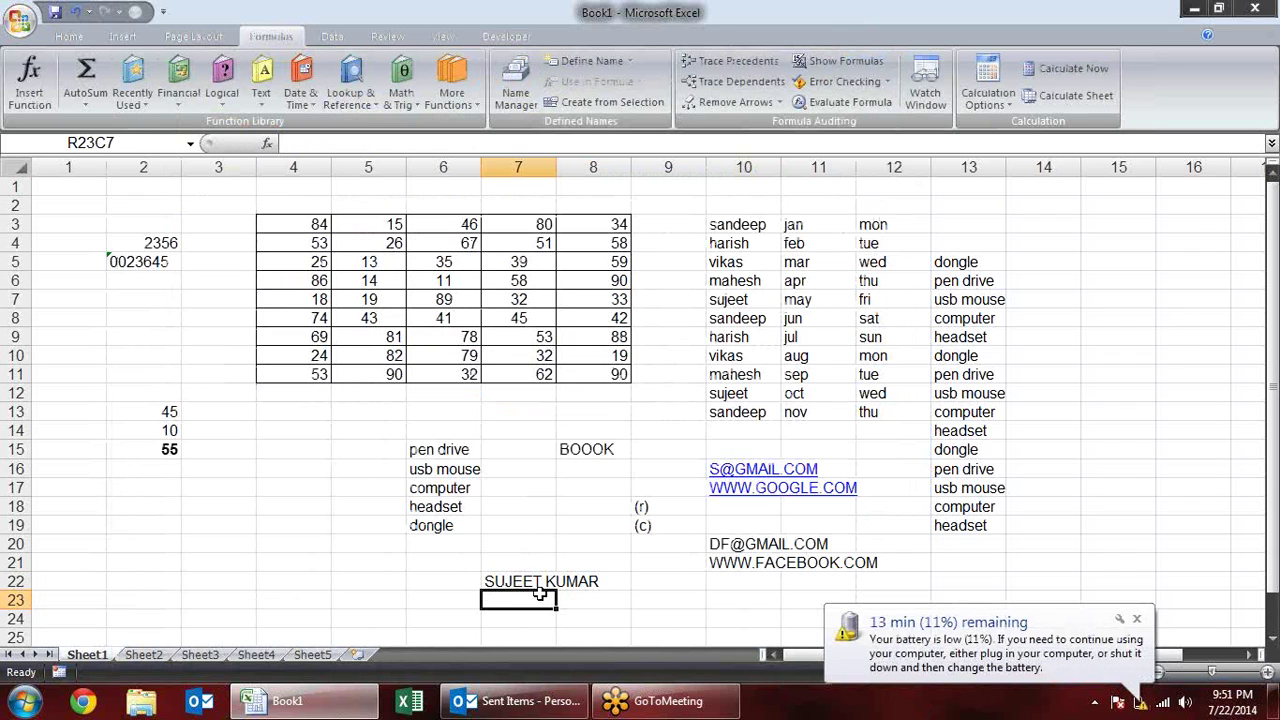
click(1137, 619)
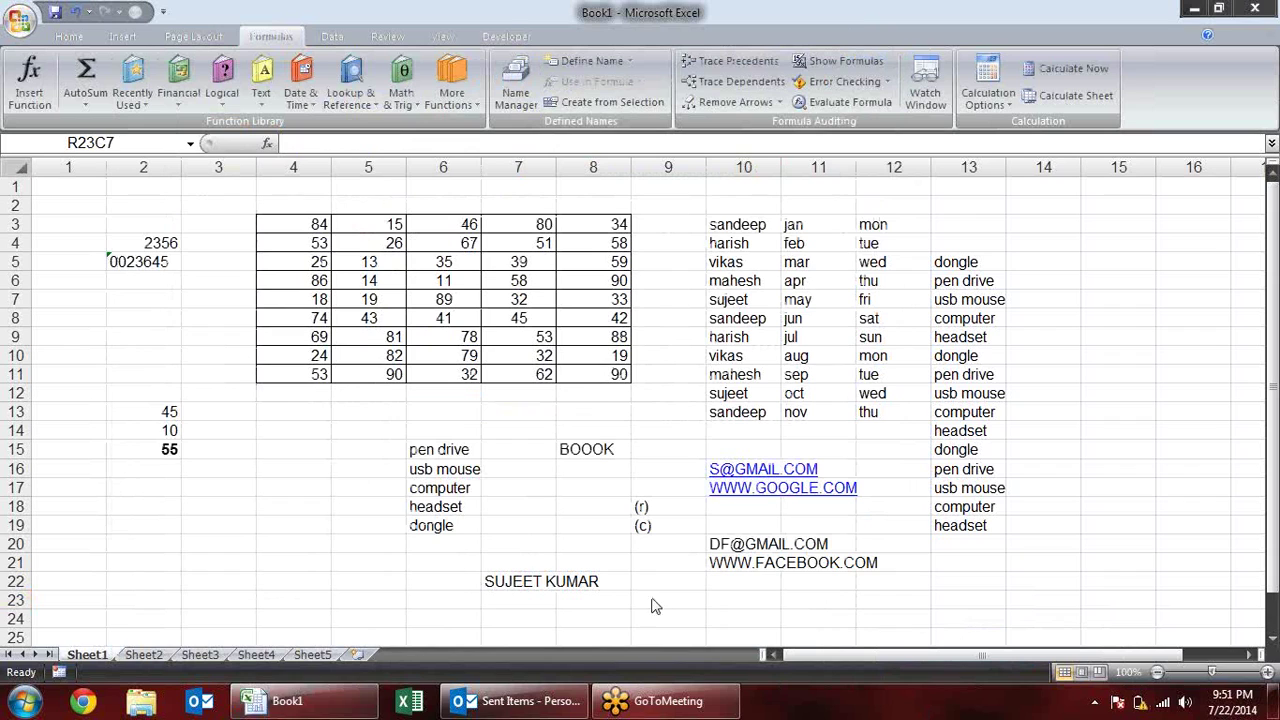
click(528, 582)
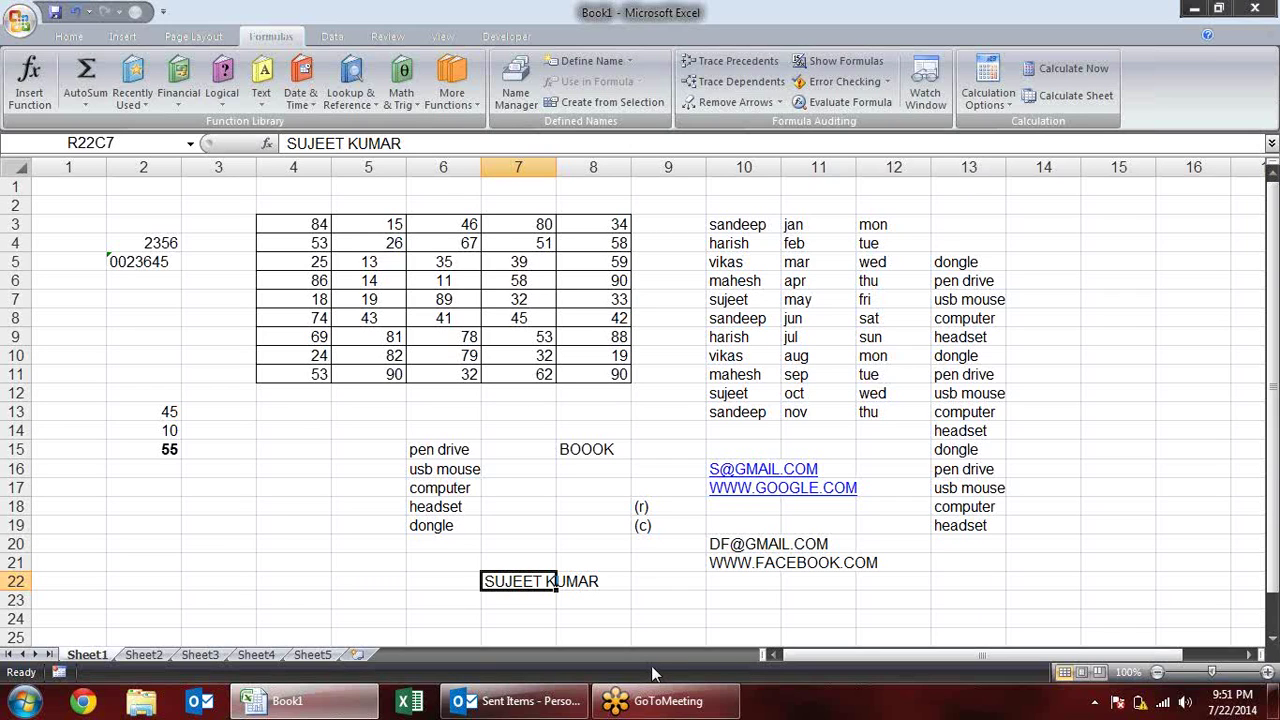
Step: View the Advanced editing options in Excel Options, then dismiss the dialog
click(16, 24)
click(280, 436)
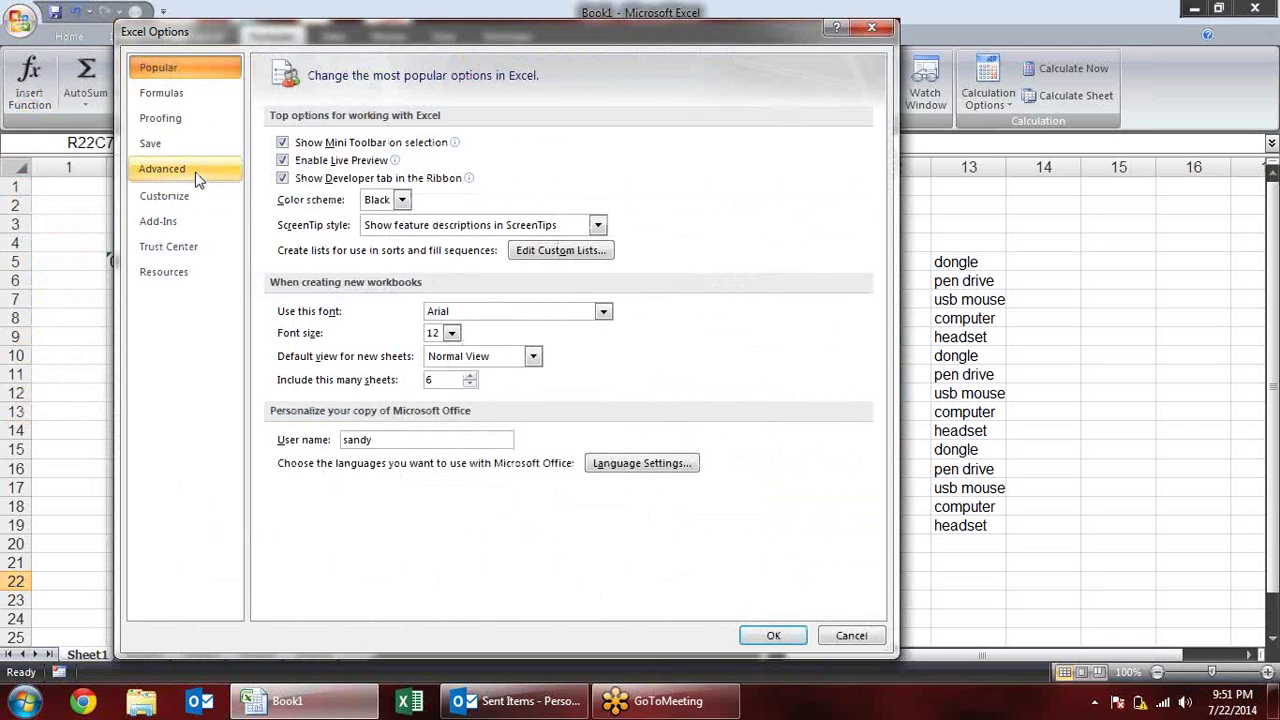
click(199, 178)
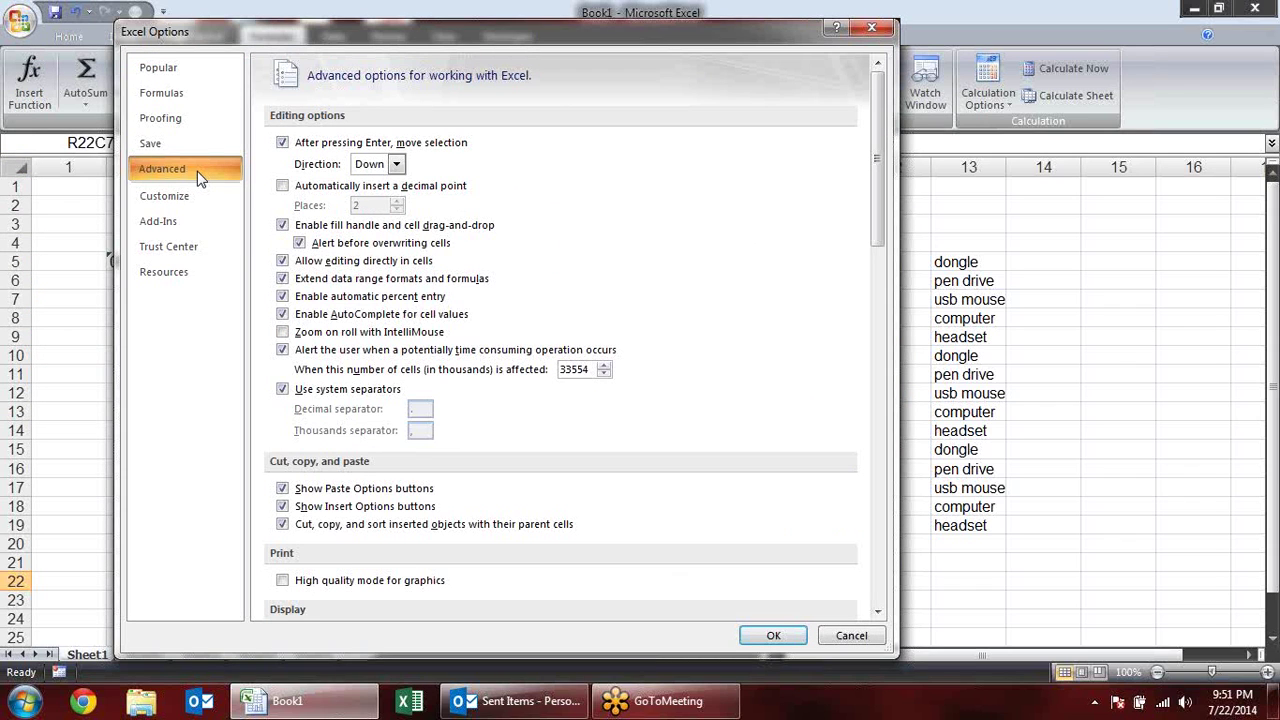
key(Escape)
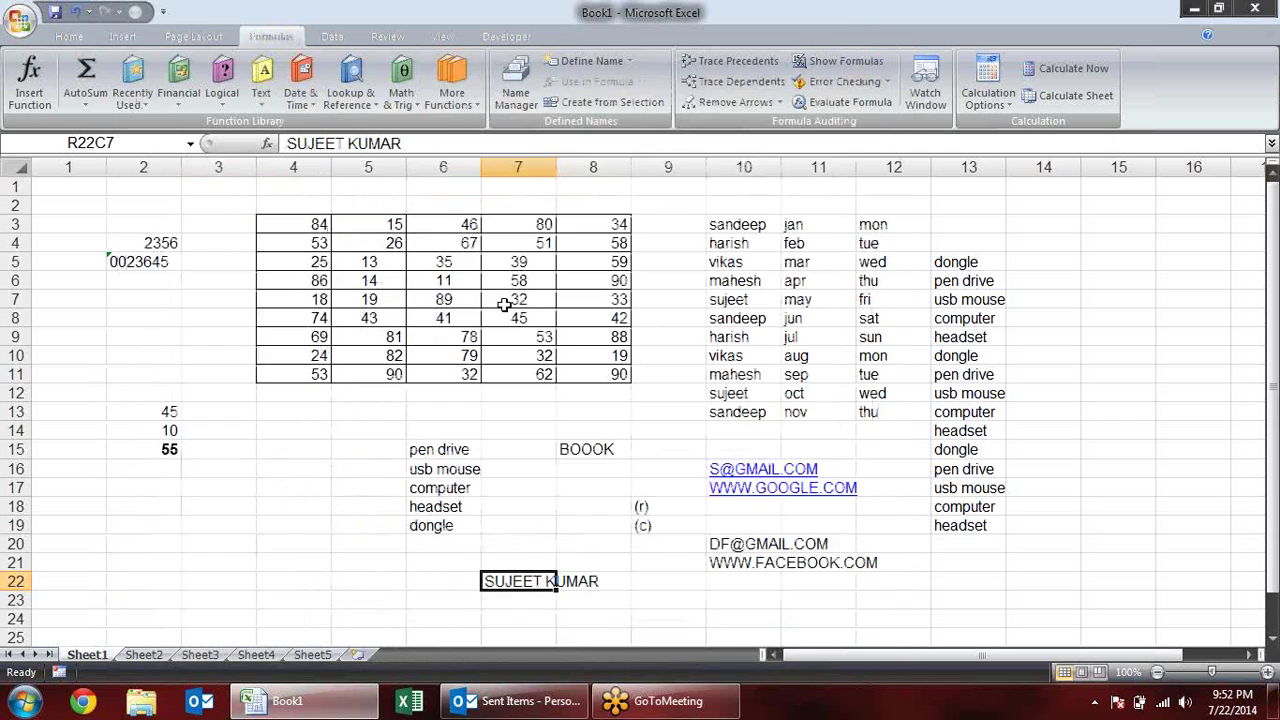
Step: Move the active cell around the sheet's lists from R6C3 using the arrow keys
click(240, 288)
key(Right)
key(Right)
key(Right)
key(Right)
key(Right)
key(Right)
key(Right)
key(Right)
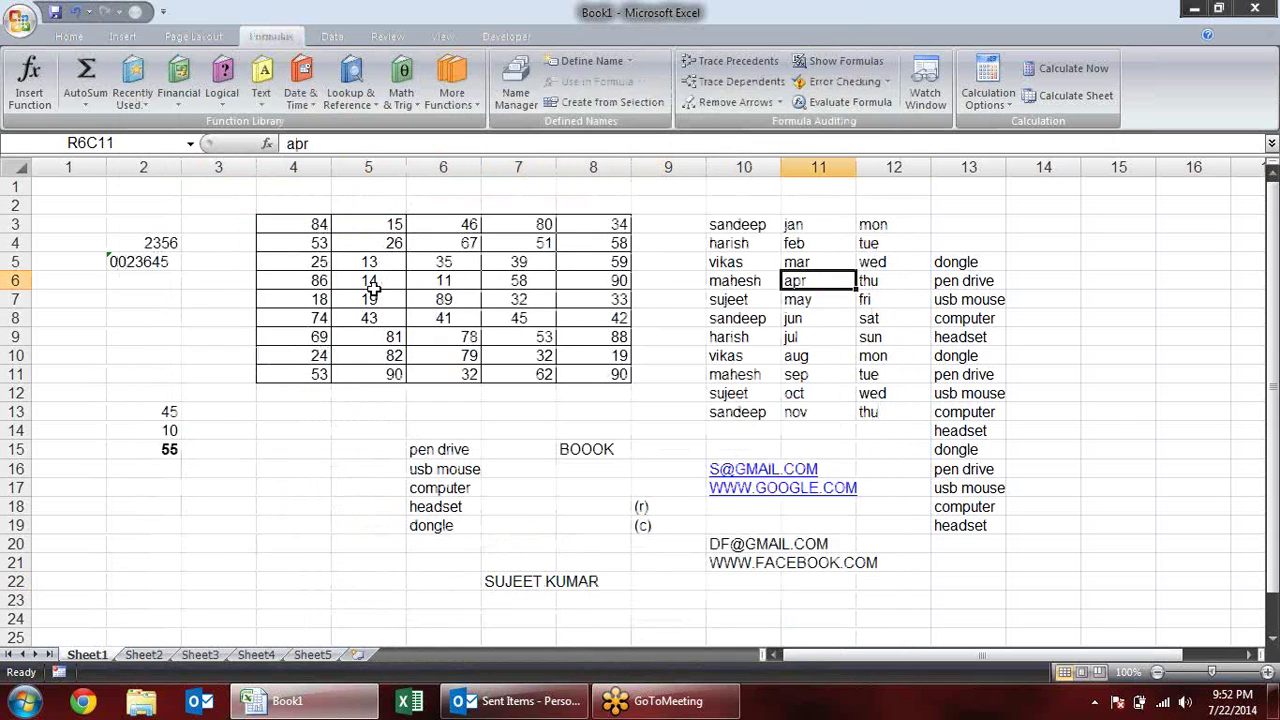
key(Right)
key(Right)
key(Down)
key(Down)
key(Down)
key(Left)
key(Left)
key(Up)
key(Up)
key(Up)
key(Up)
key(Up)
key(Up)
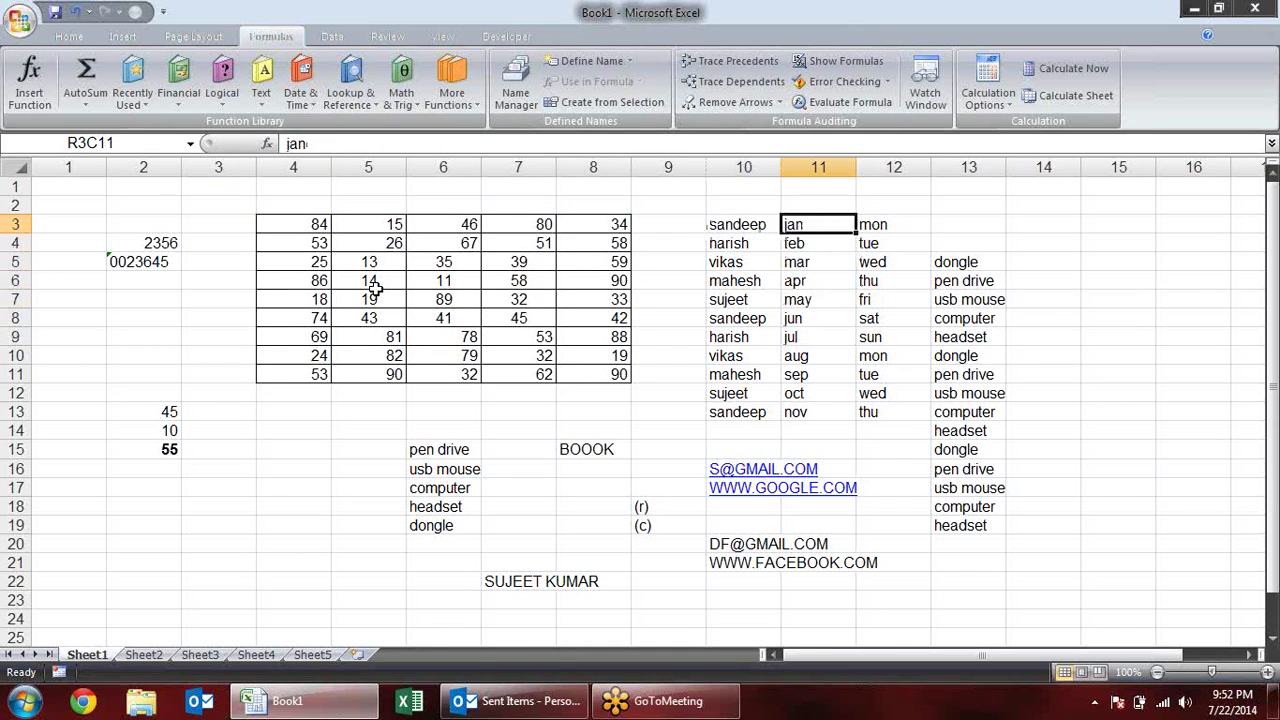
key(Right)
key(Right)
key(Down)
key(Down)
key(Down)
key(Down)
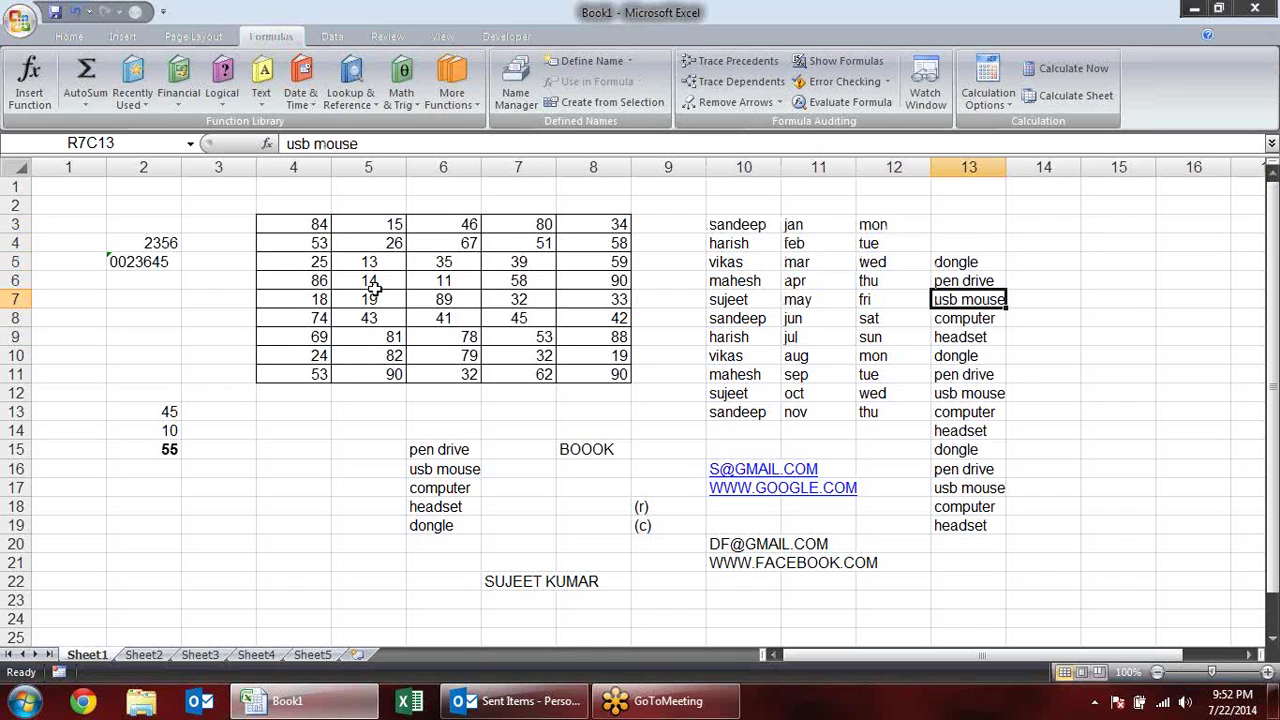
key(Up)
key(Up)
key(Up)
key(Up)
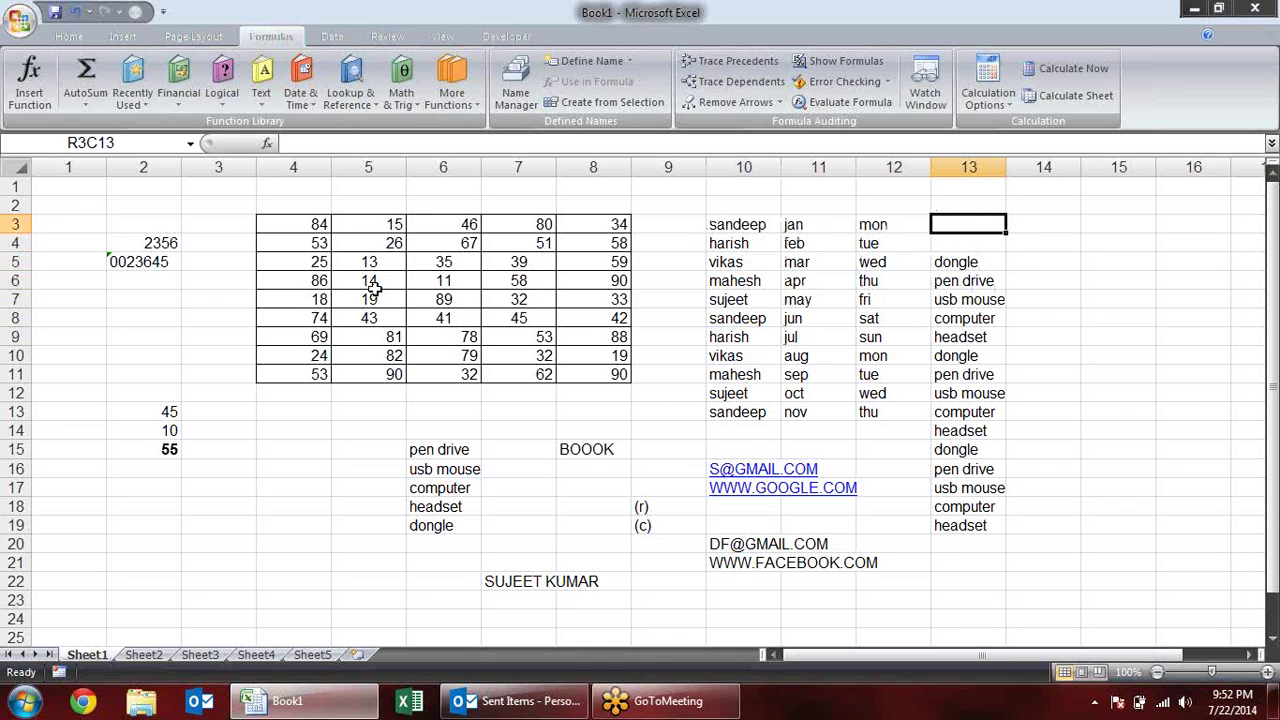
key(Right)
key(Right)
key(Right)
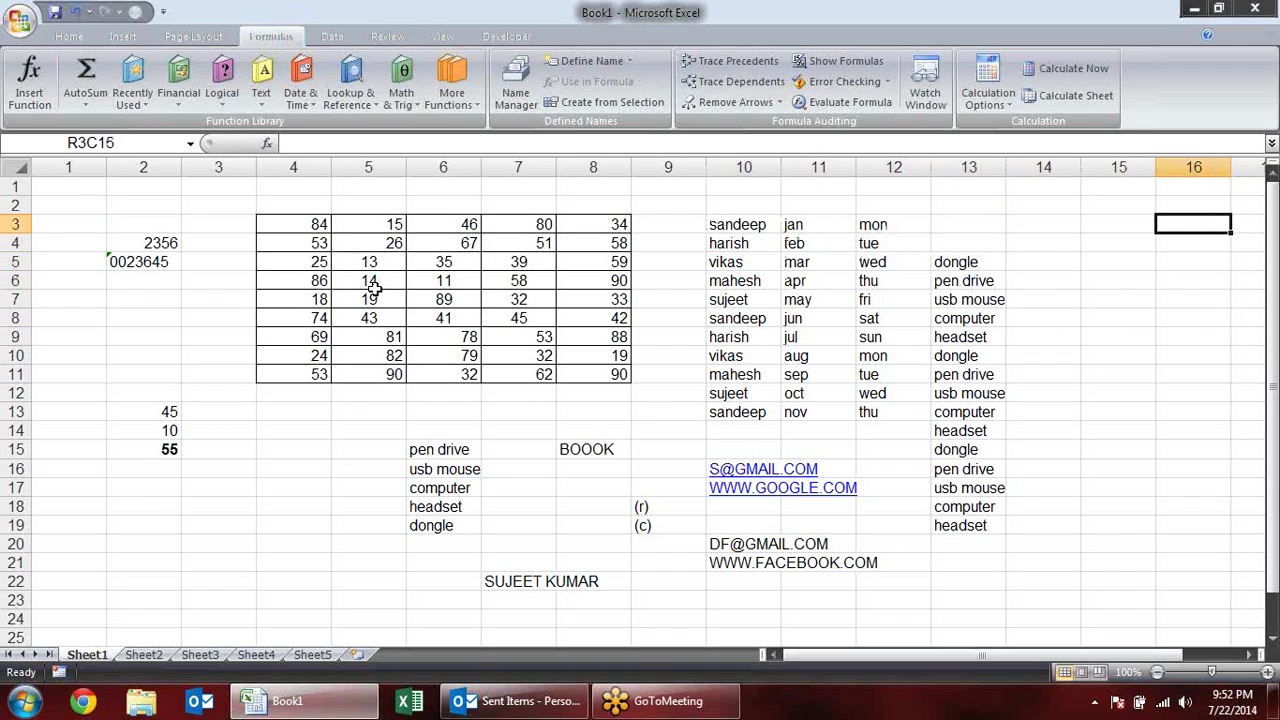
key(Left)
key(Left)
key(Left)
key(Left)
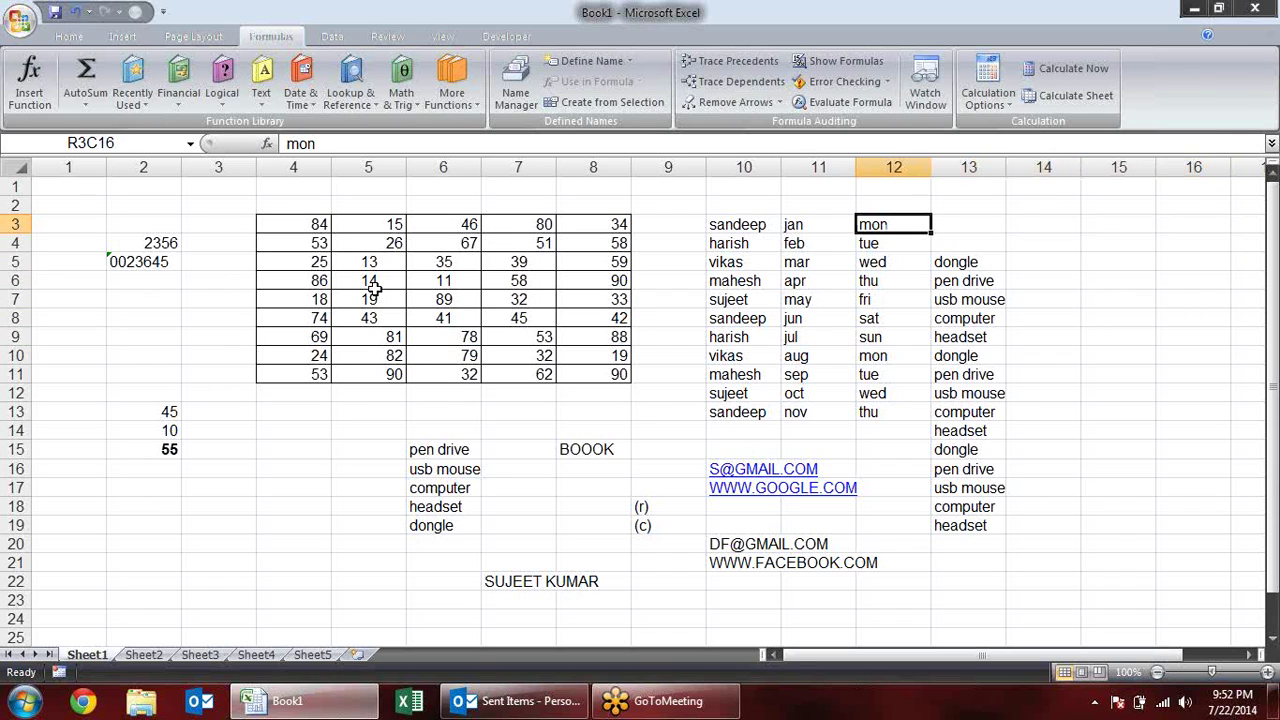
key(Right)
key(Down)
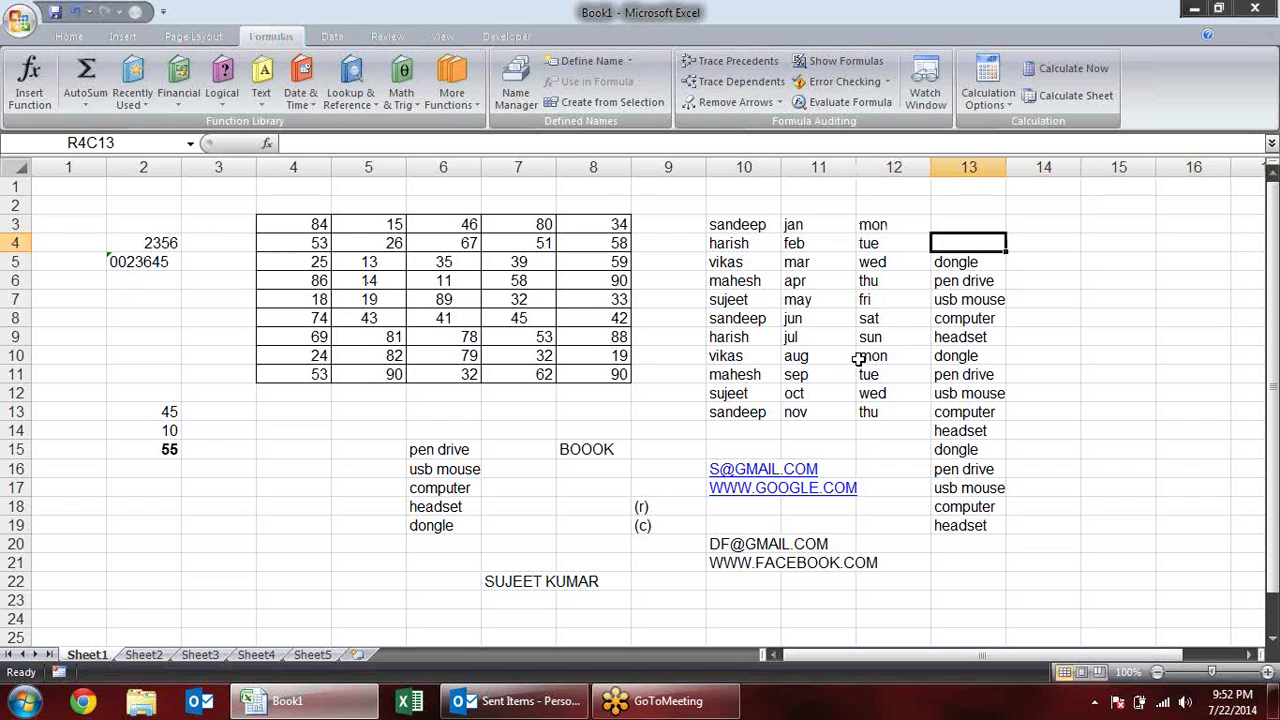
key(Down)
key(Down)
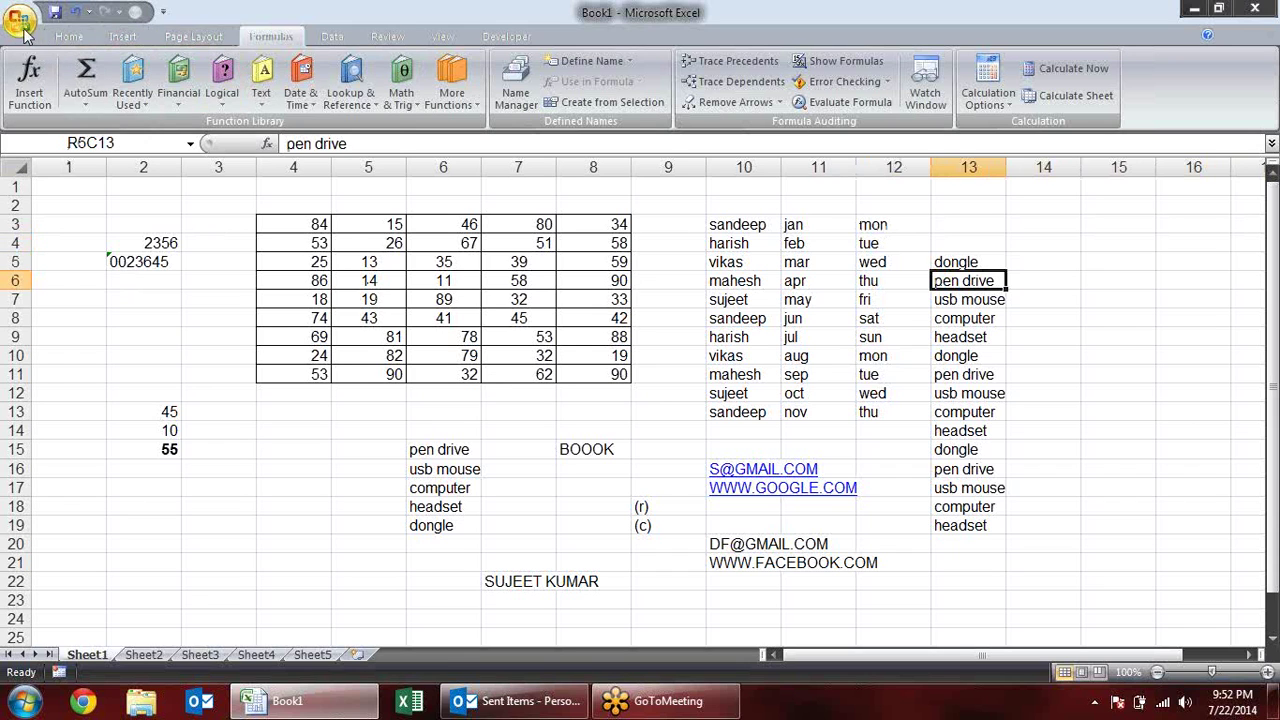
Step: Turn on 'Automatically insert a decimal point' with 2 places in Advanced options
click(20, 22)
click(266, 430)
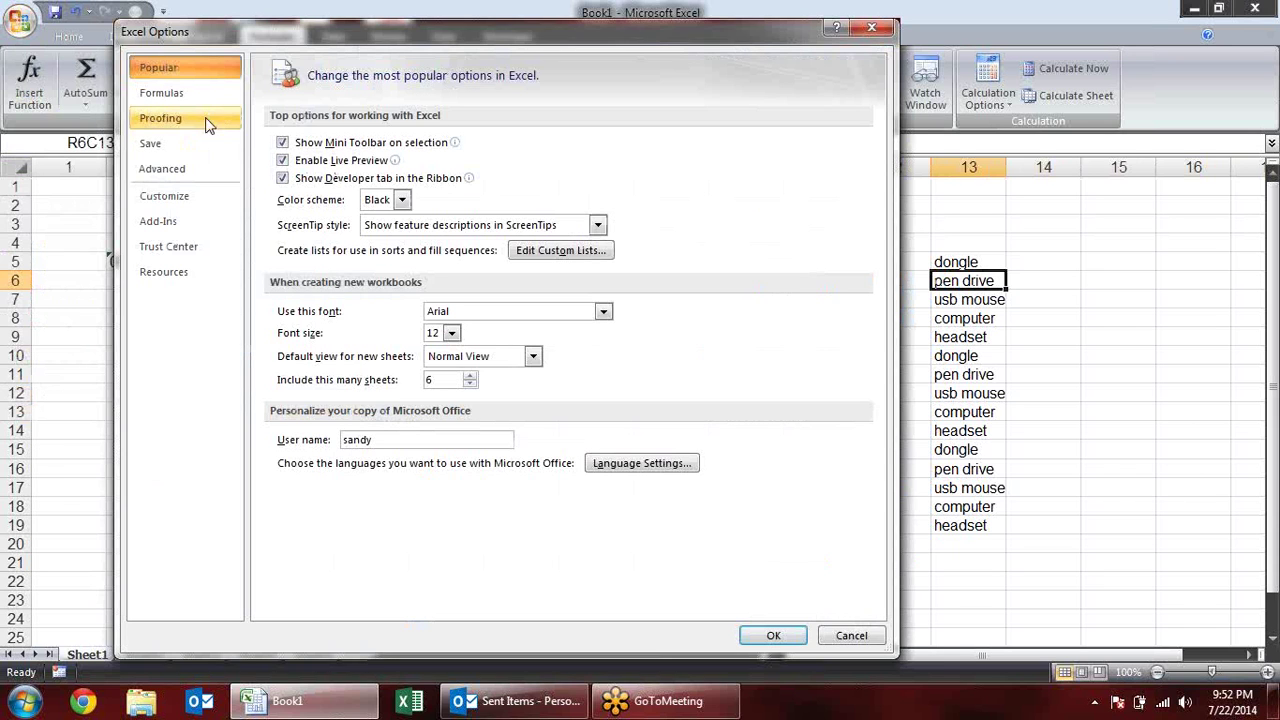
click(200, 175)
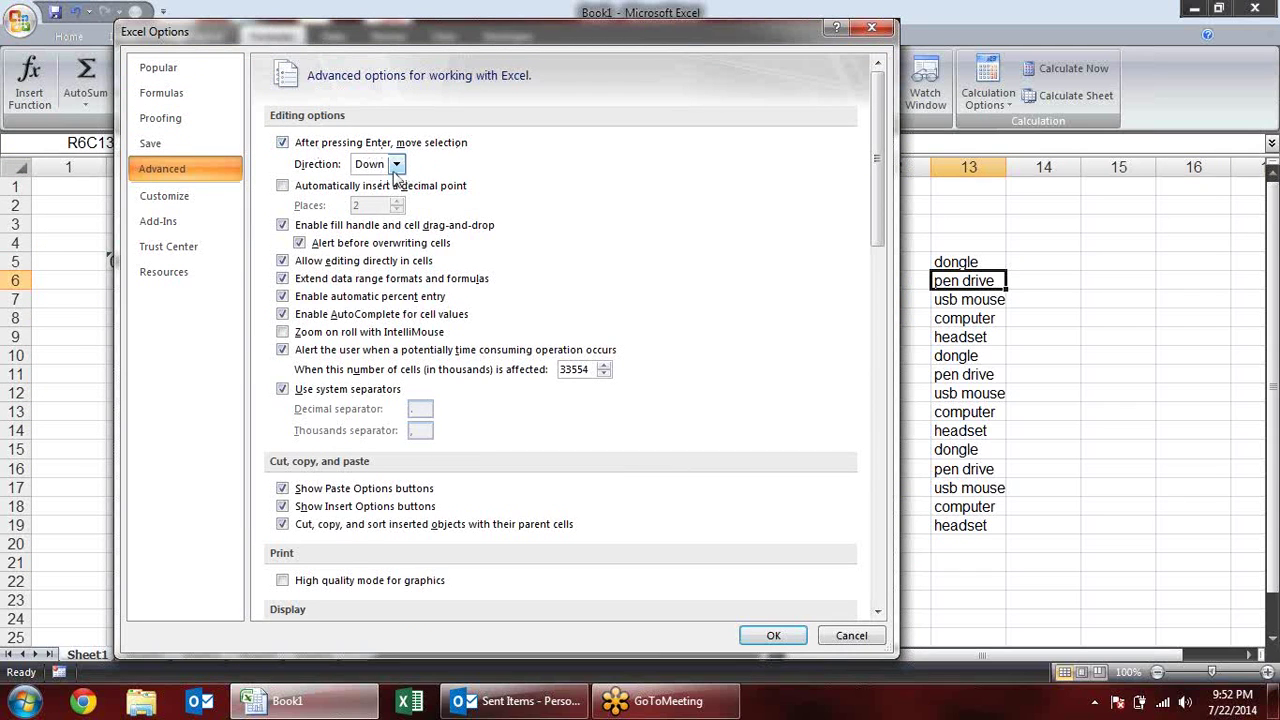
click(397, 166)
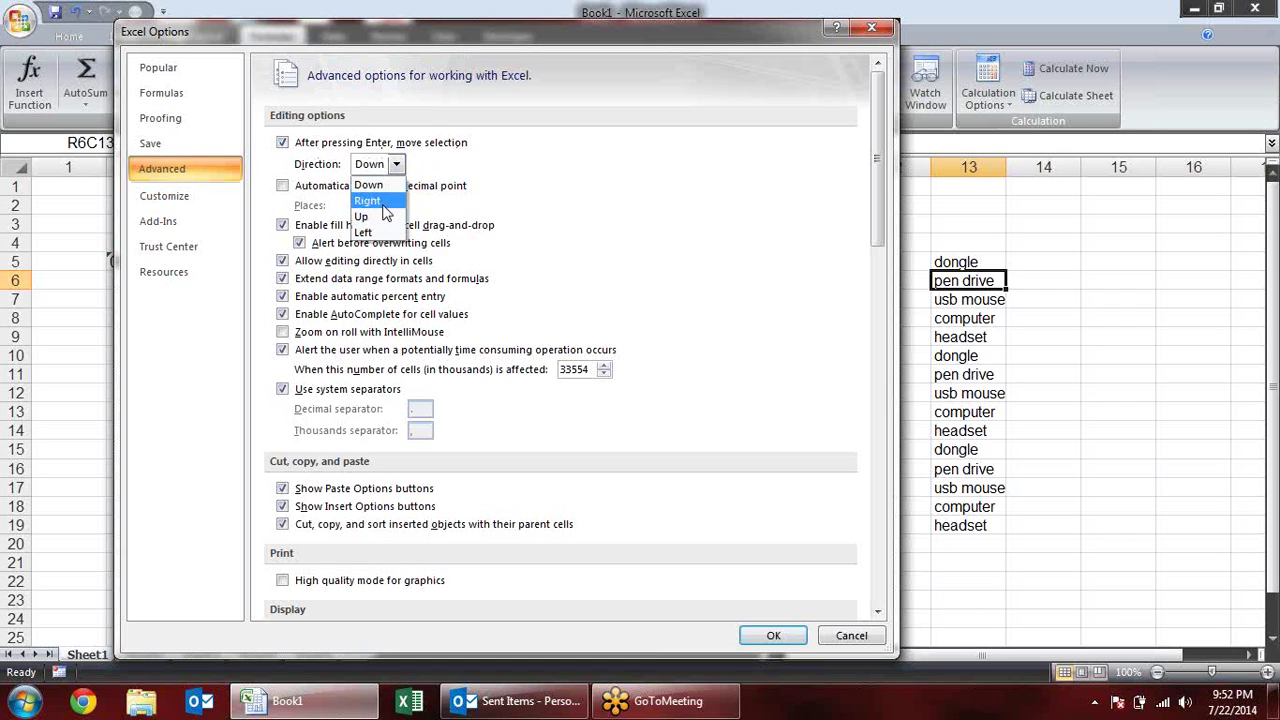
click(588, 182)
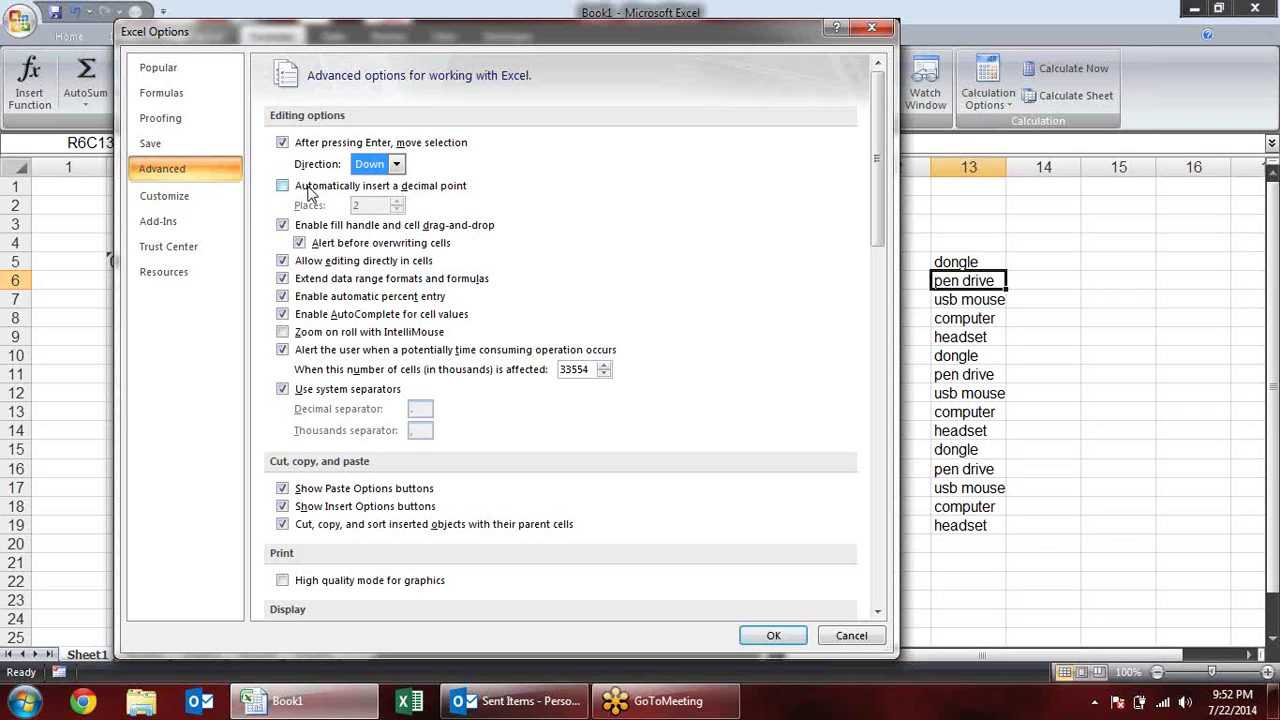
click(310, 190)
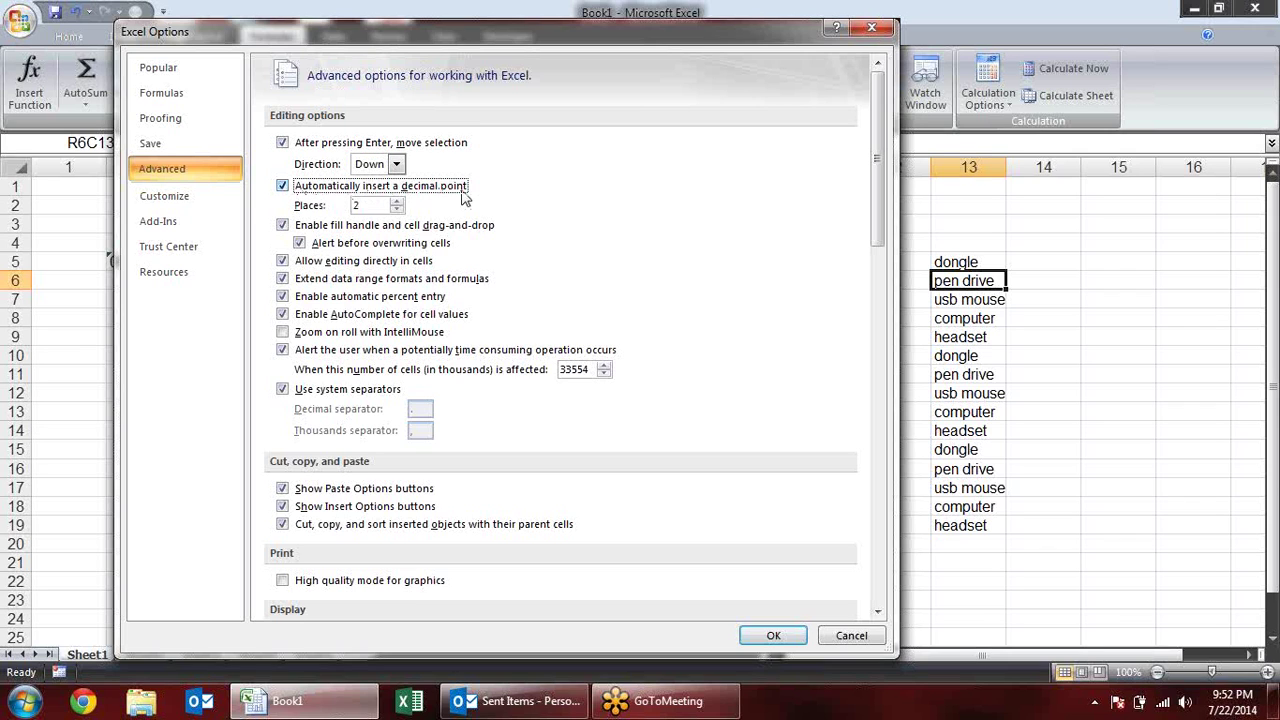
click(772, 636)
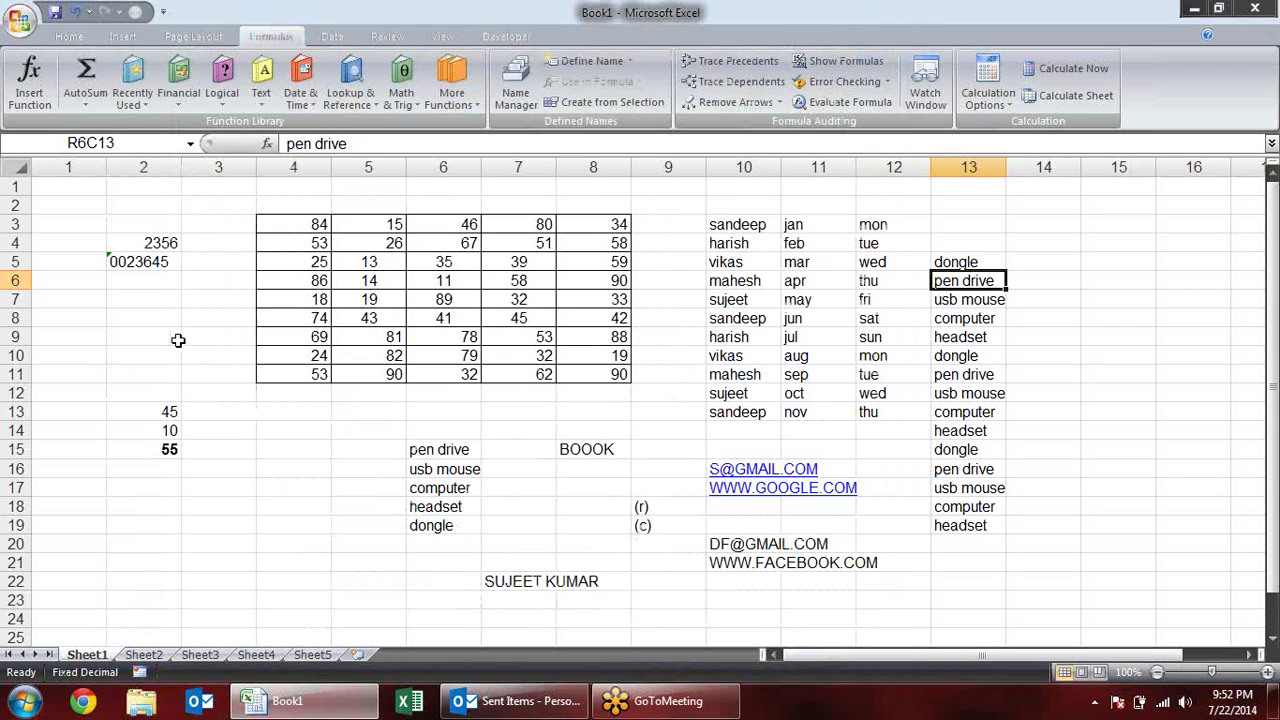
Step: Enter 12356 and 452498 in column 2, producing 123.56 and 4524.98
click(160, 315)
text(12356)
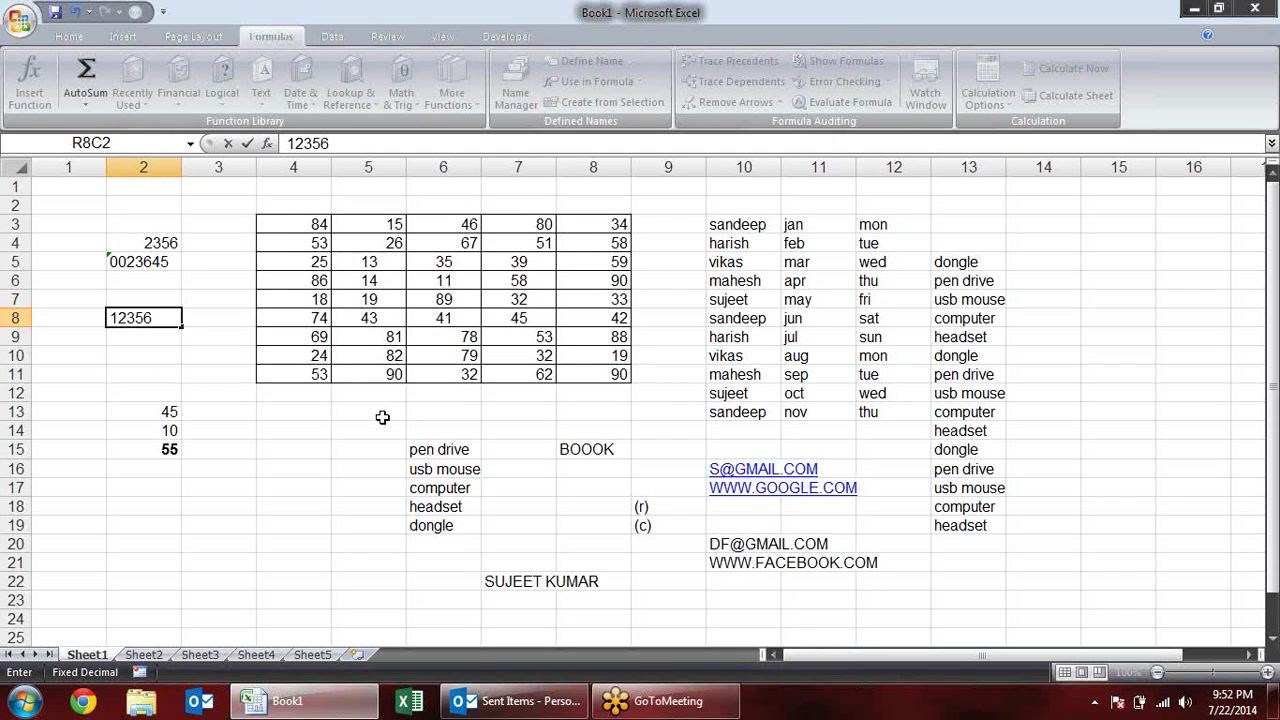
key(Return)
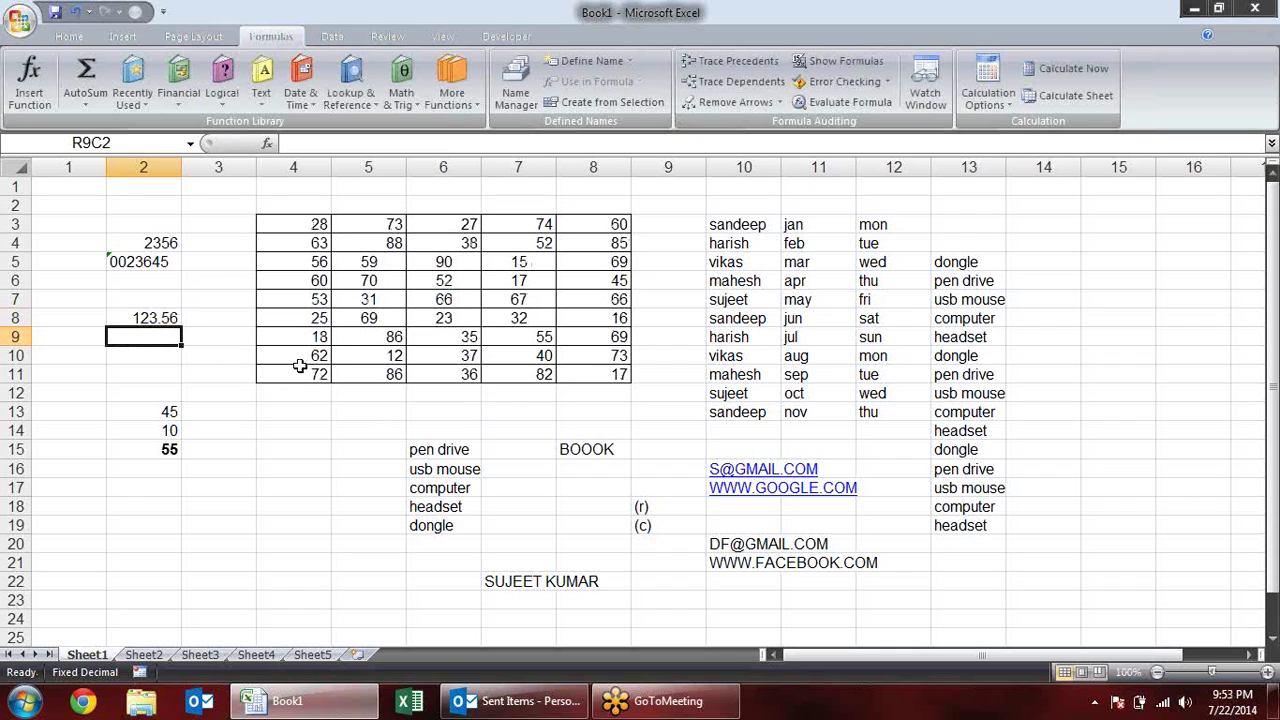
text(452498)
key(Return)
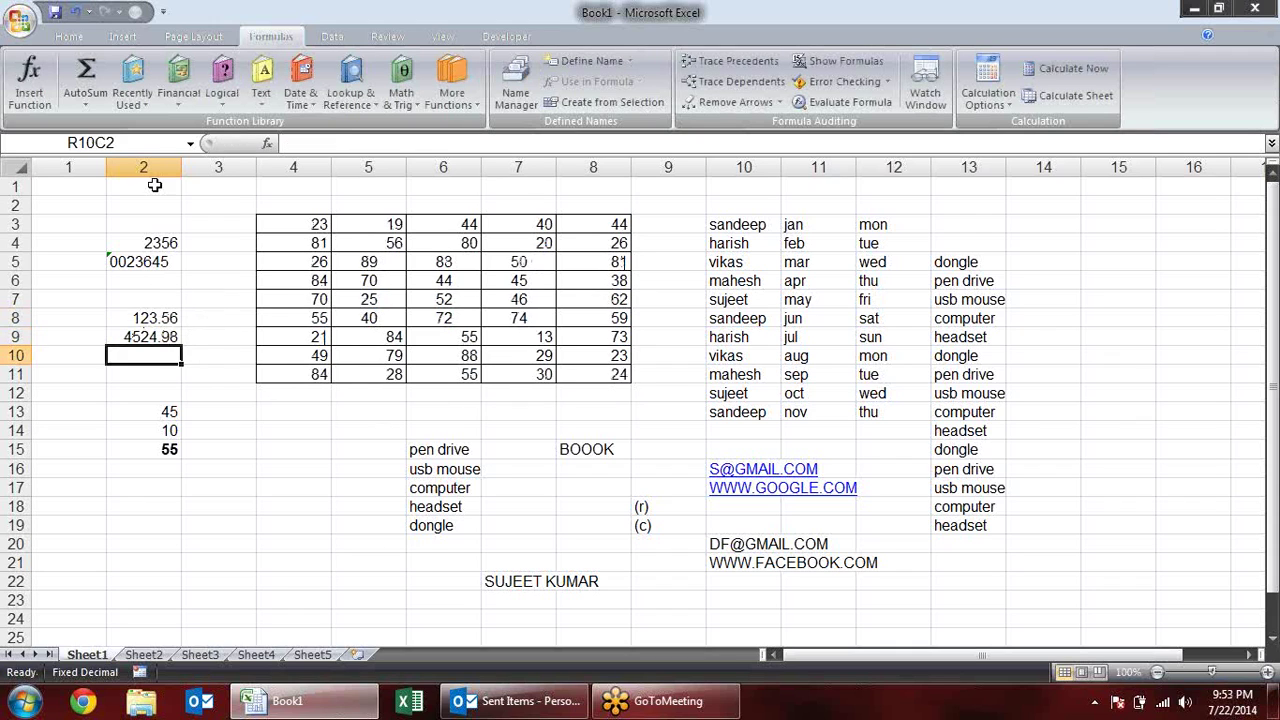
Step: In Advanced options, uncheck 'Automatically insert a decimal point' and 'Enable fill handle and cell drag-and-drop'
click(20, 22)
click(268, 430)
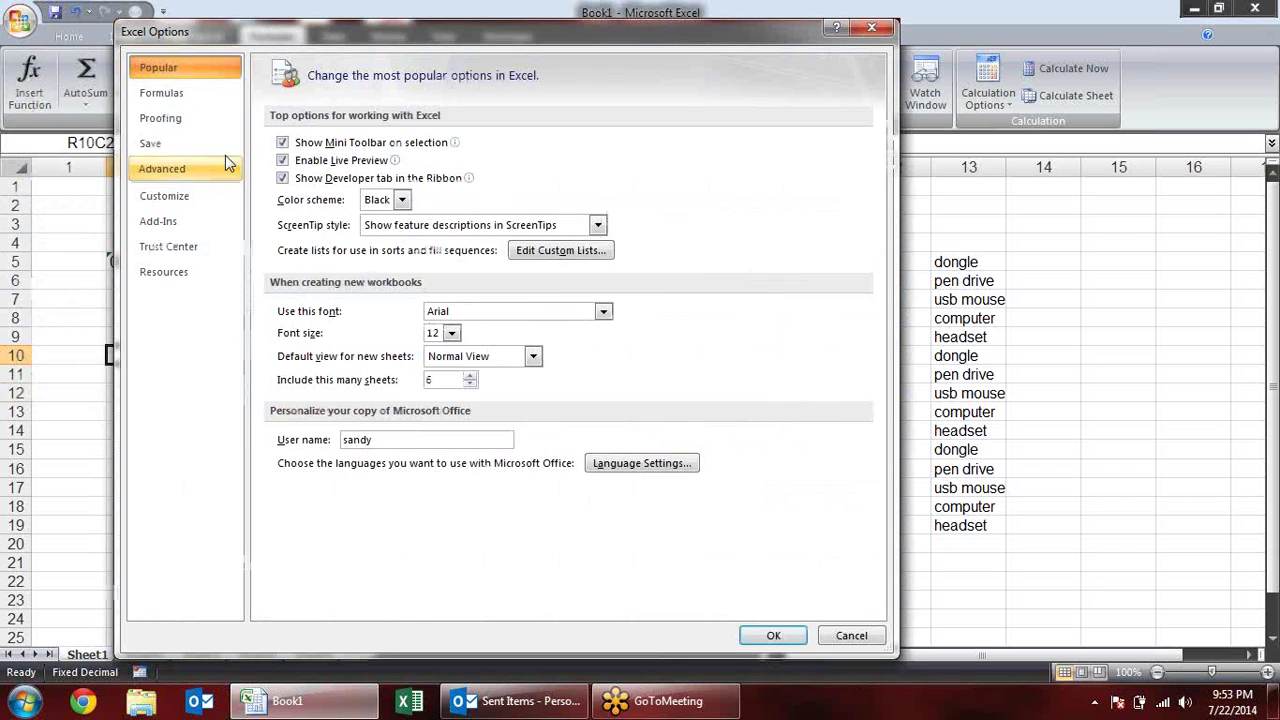
click(165, 168)
click(338, 186)
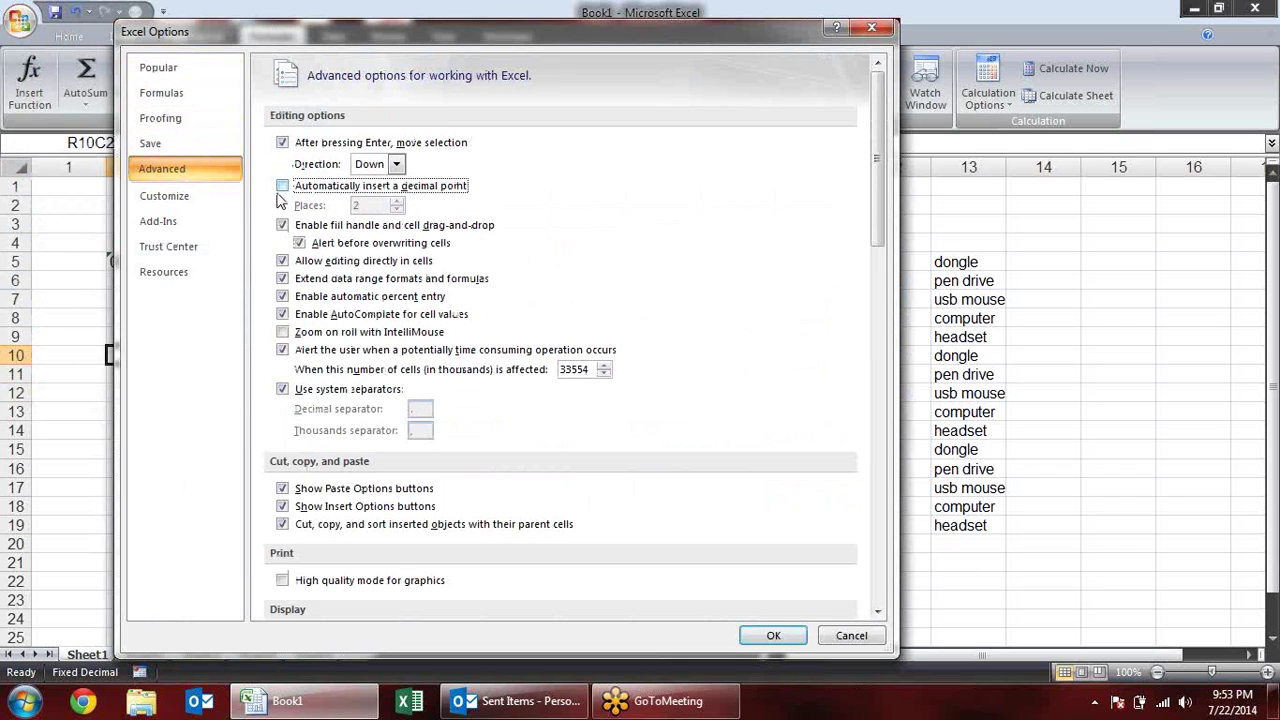
click(363, 228)
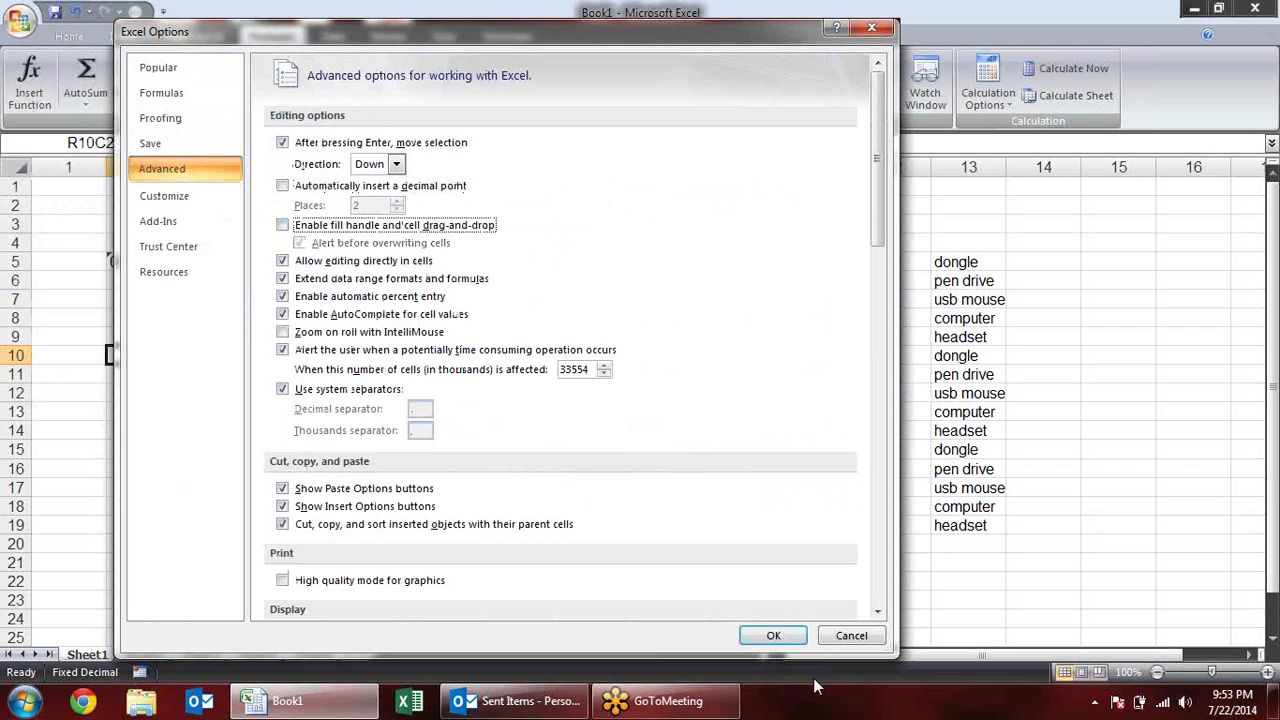
click(773, 636)
Step: Select cells R5C3, R8C3, R11C3, R14C3, then R15C4:R17C4, ending on R13C3
click(218, 259)
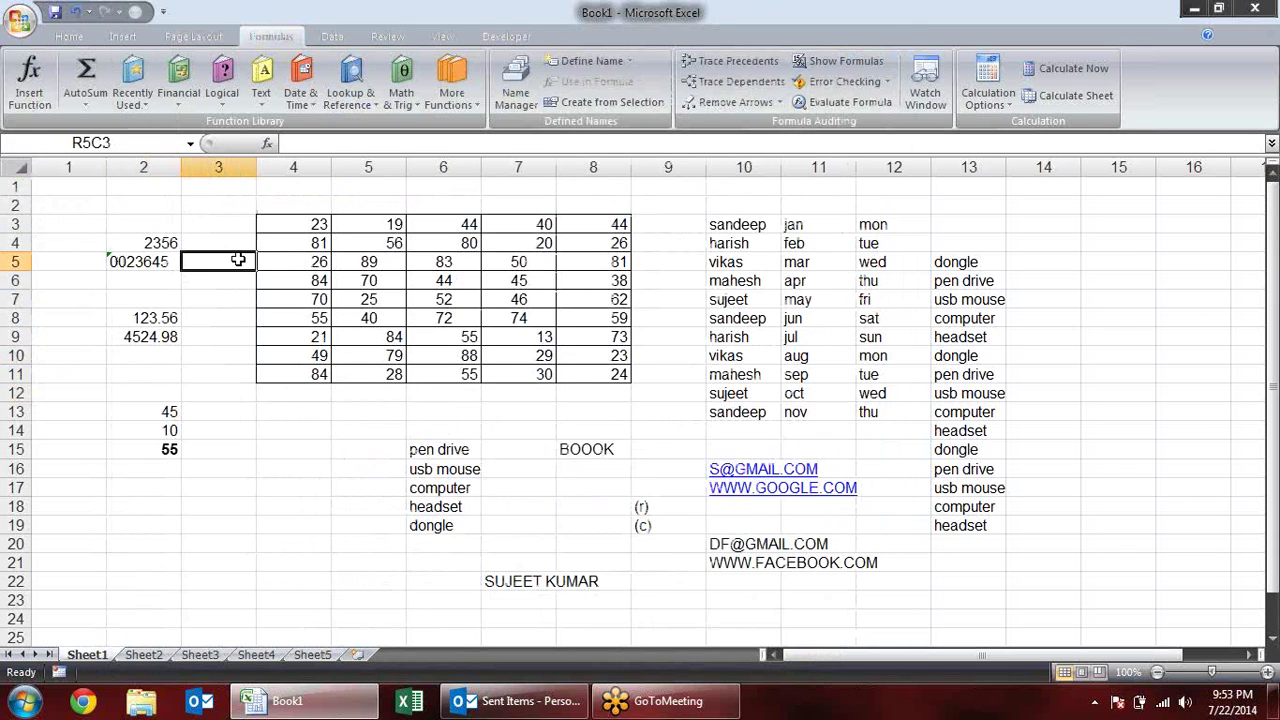
click(208, 318)
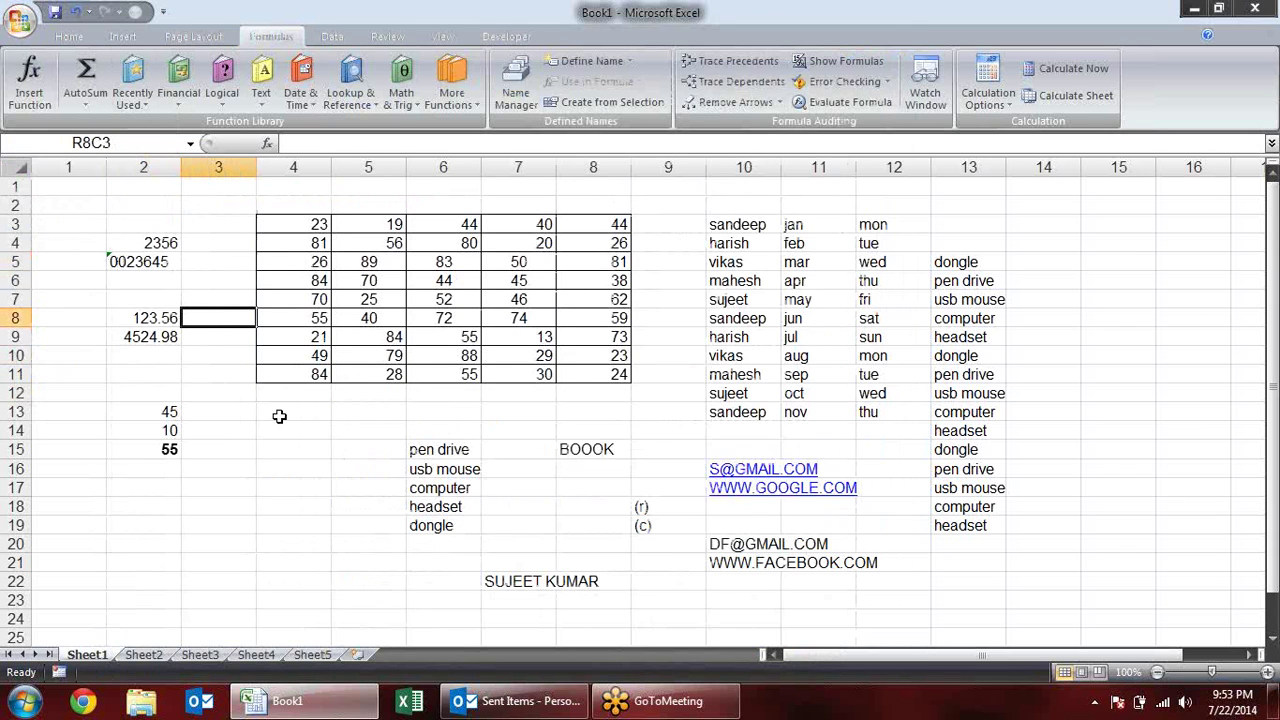
click(230, 380)
click(228, 425)
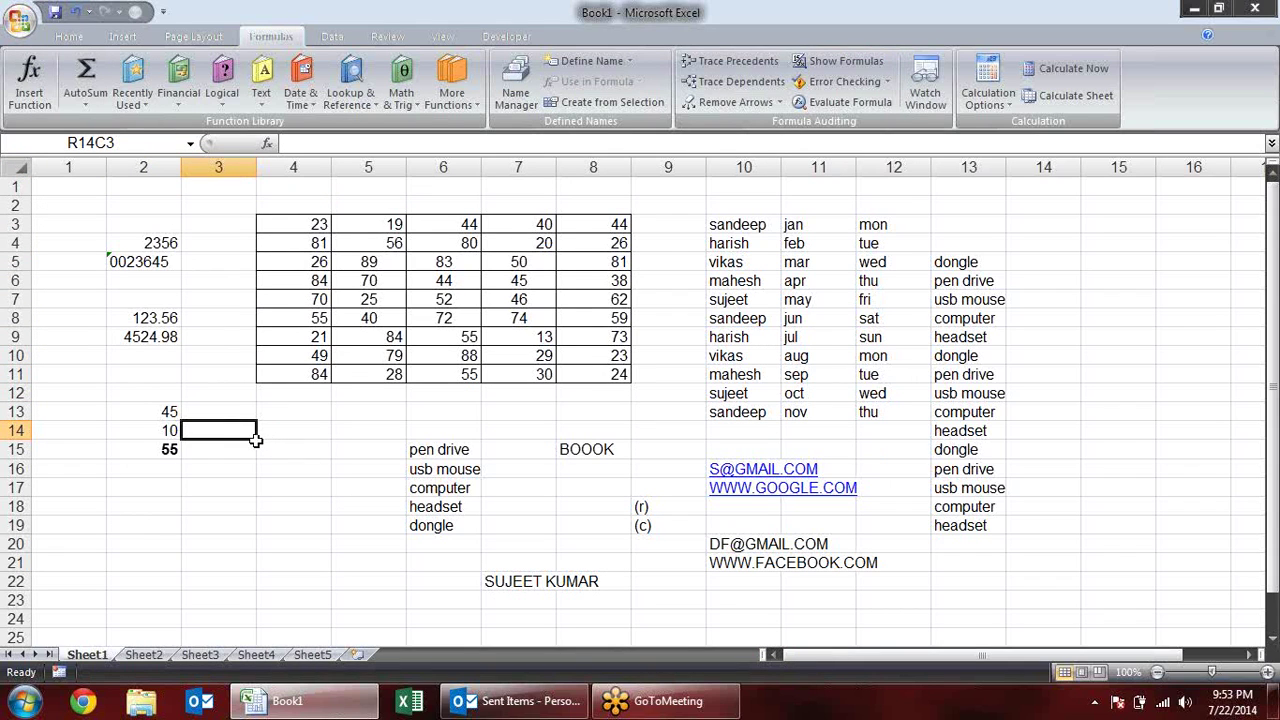
drag(293, 449, 293, 487)
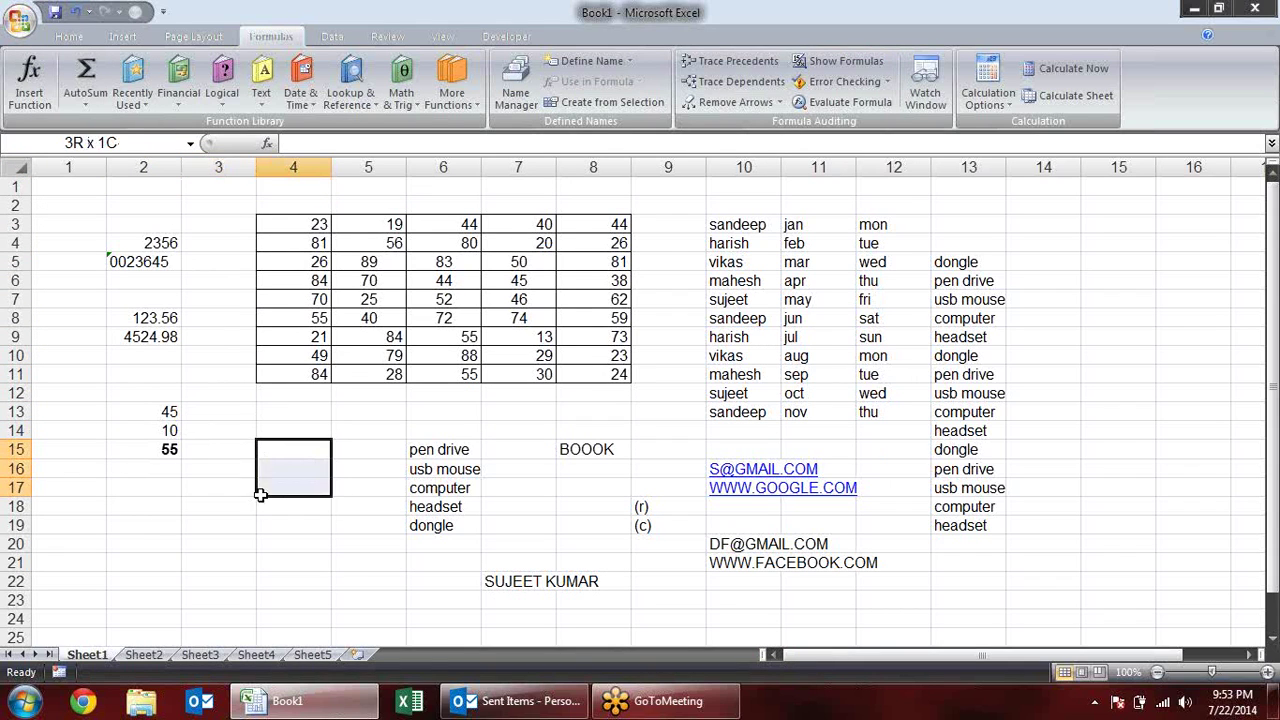
click(225, 408)
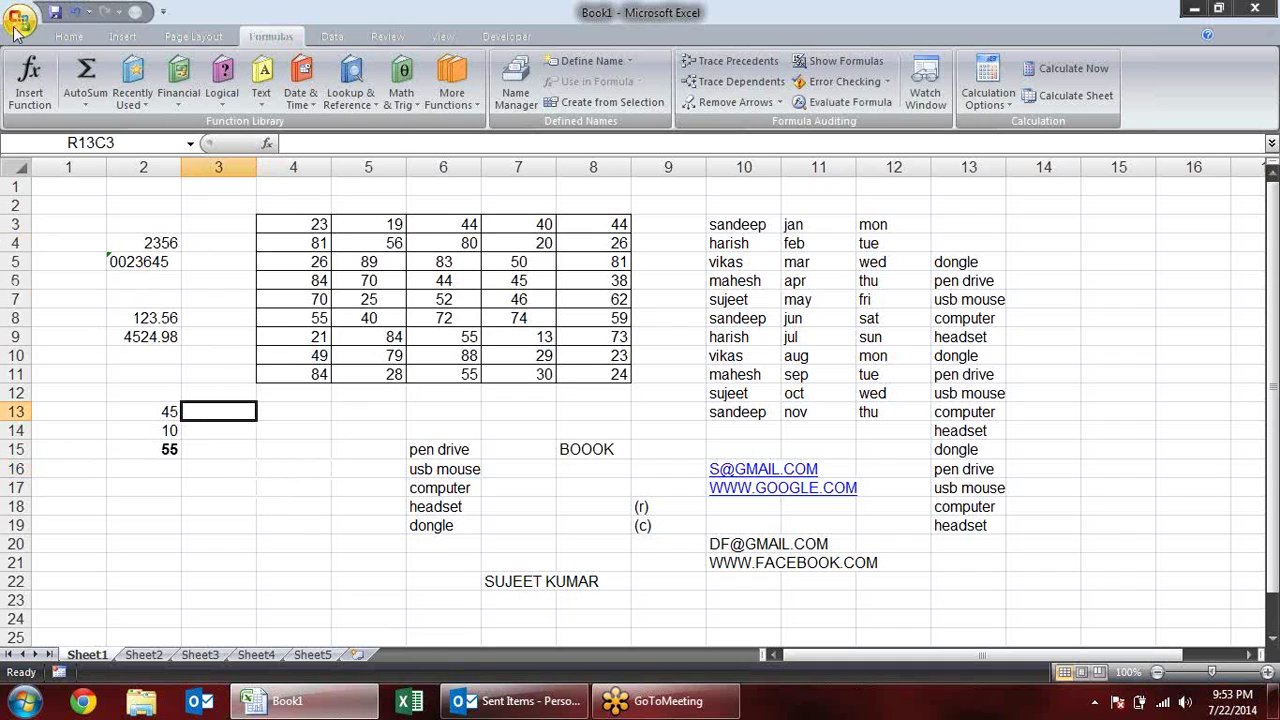
Step: Re-enable 'Enable fill handle and cell drag-and-drop' in Advanced options and apply it
click(18, 22)
click(298, 432)
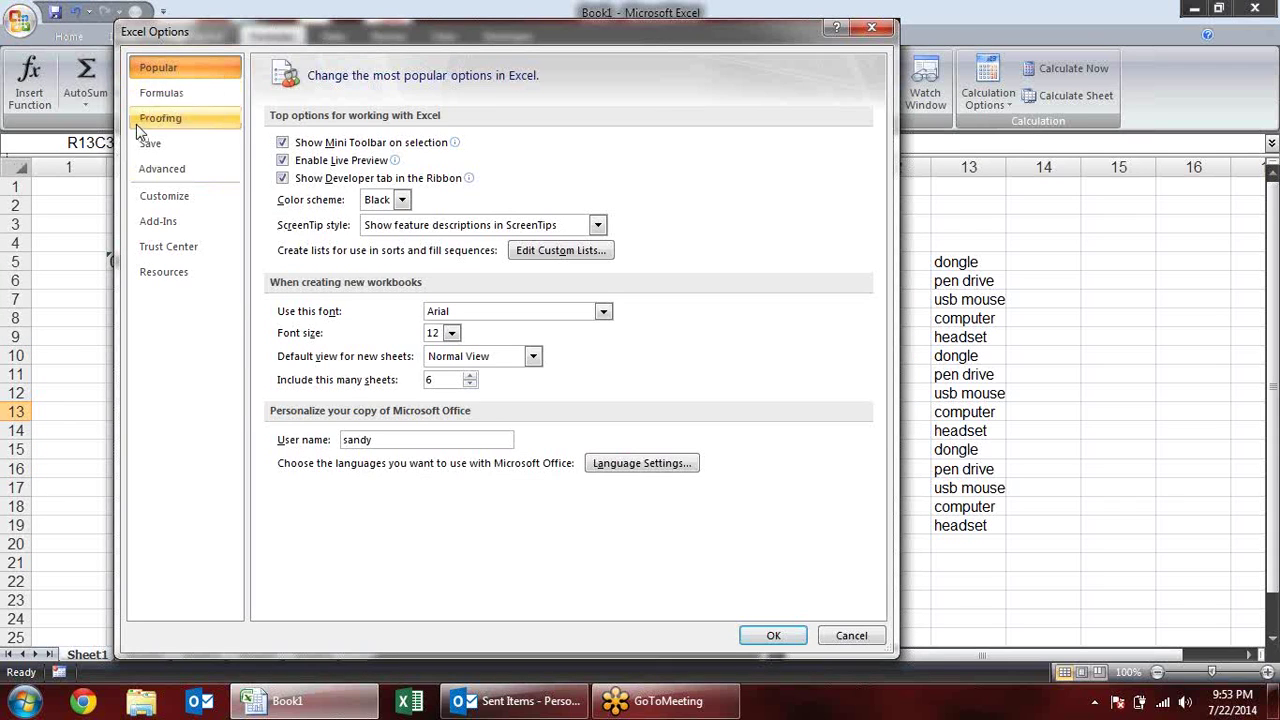
click(197, 177)
mouse_move(257, 29)
mouse_down()
mouse_move(463, 19)
mouse_move(451, 12)
mouse_up()
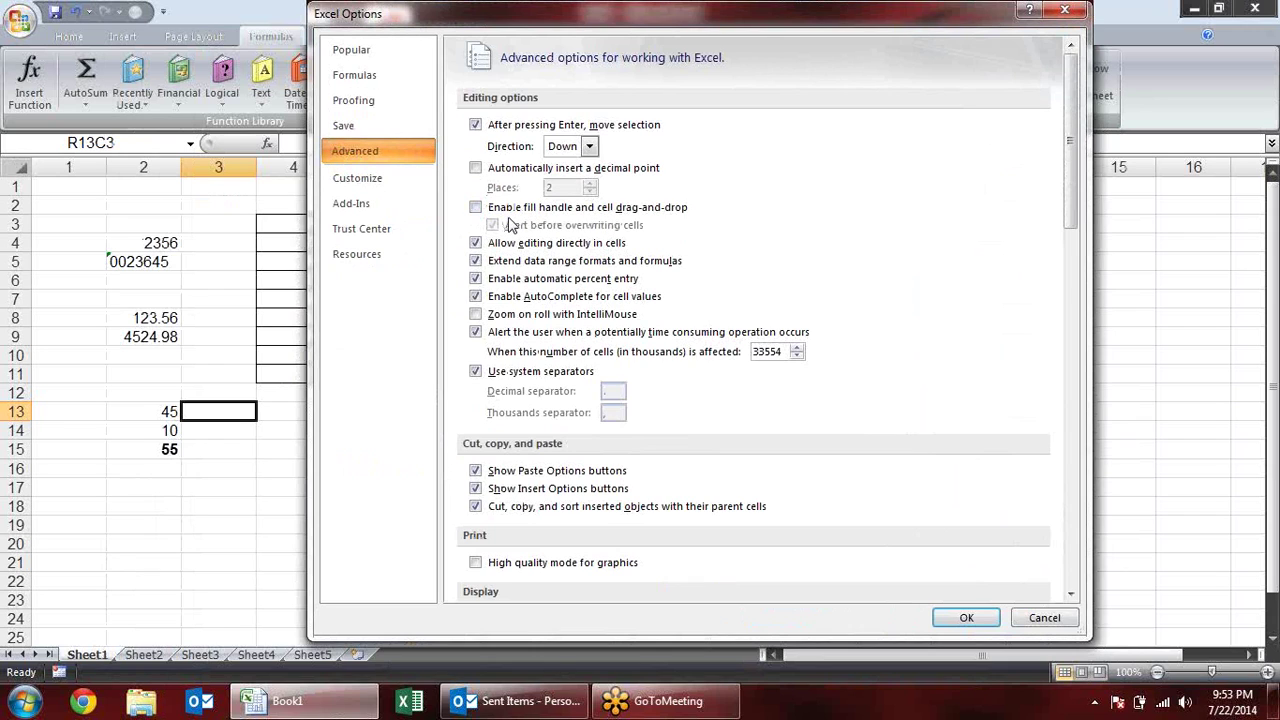
click(655, 212)
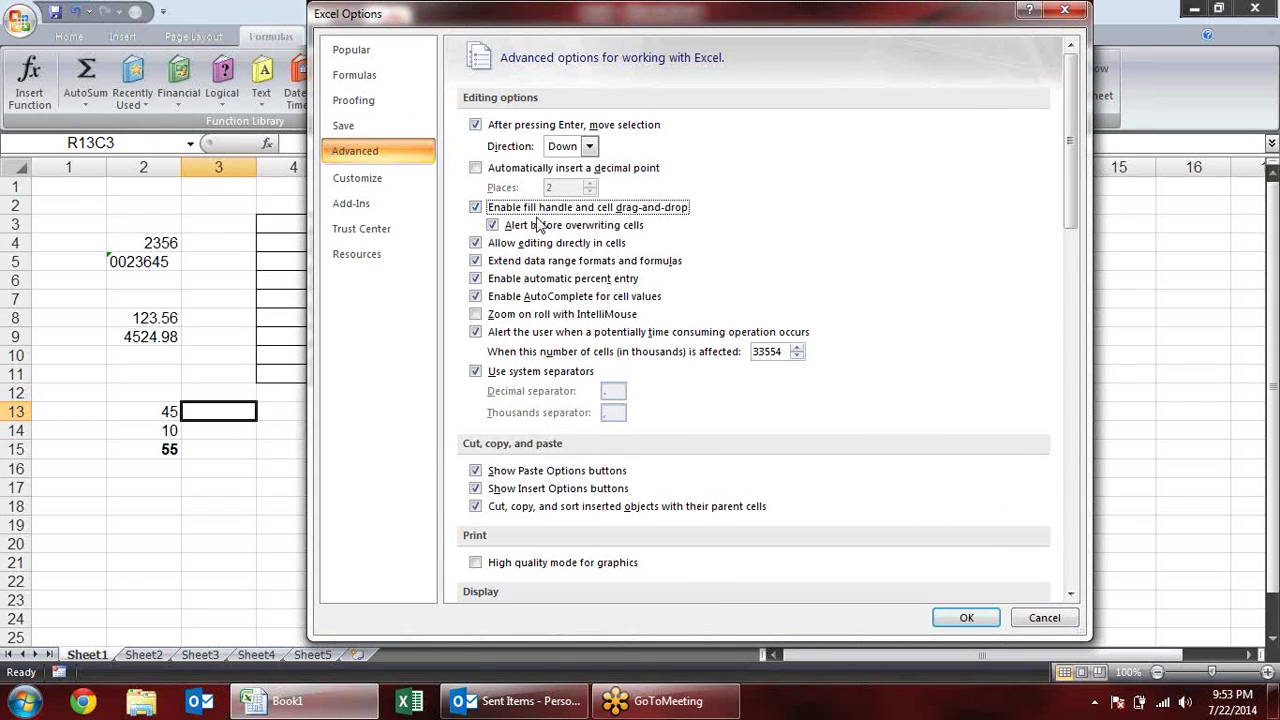
click(966, 617)
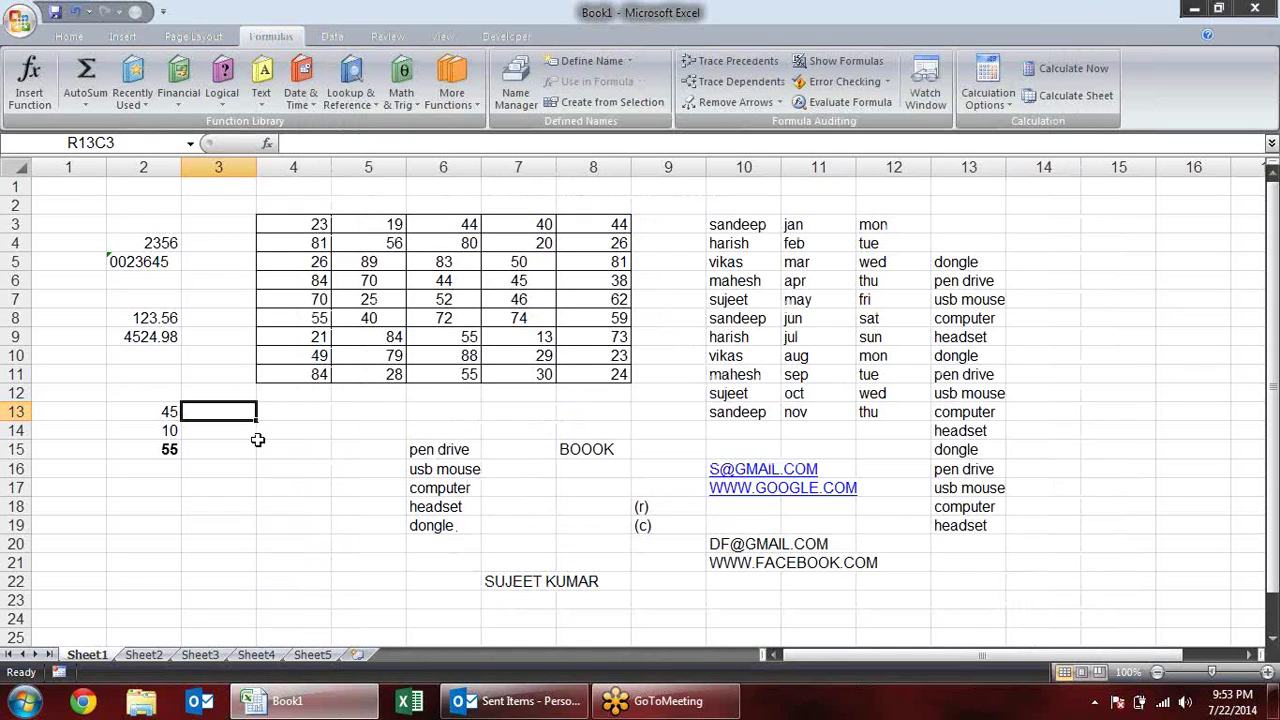
Step: Fill column 3 down from R13C3 to R18C3, then fill down from R13C4
drag(257, 424, 257, 510)
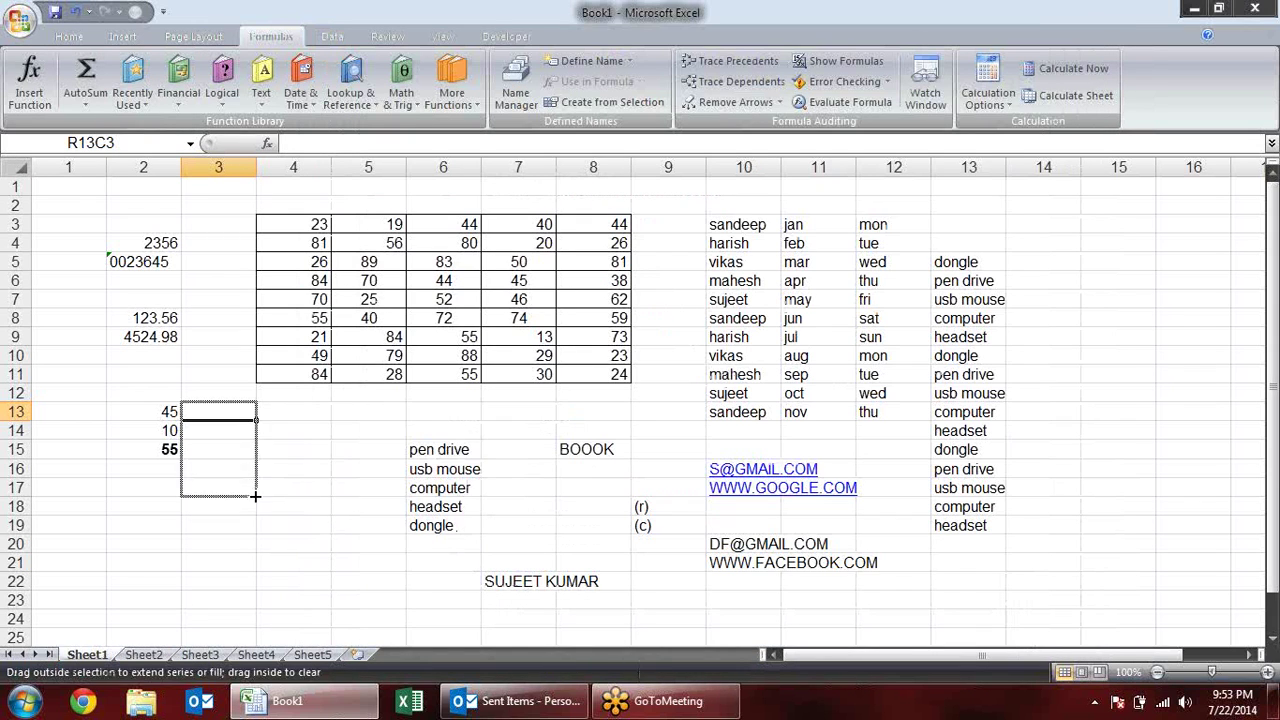
click(304, 402)
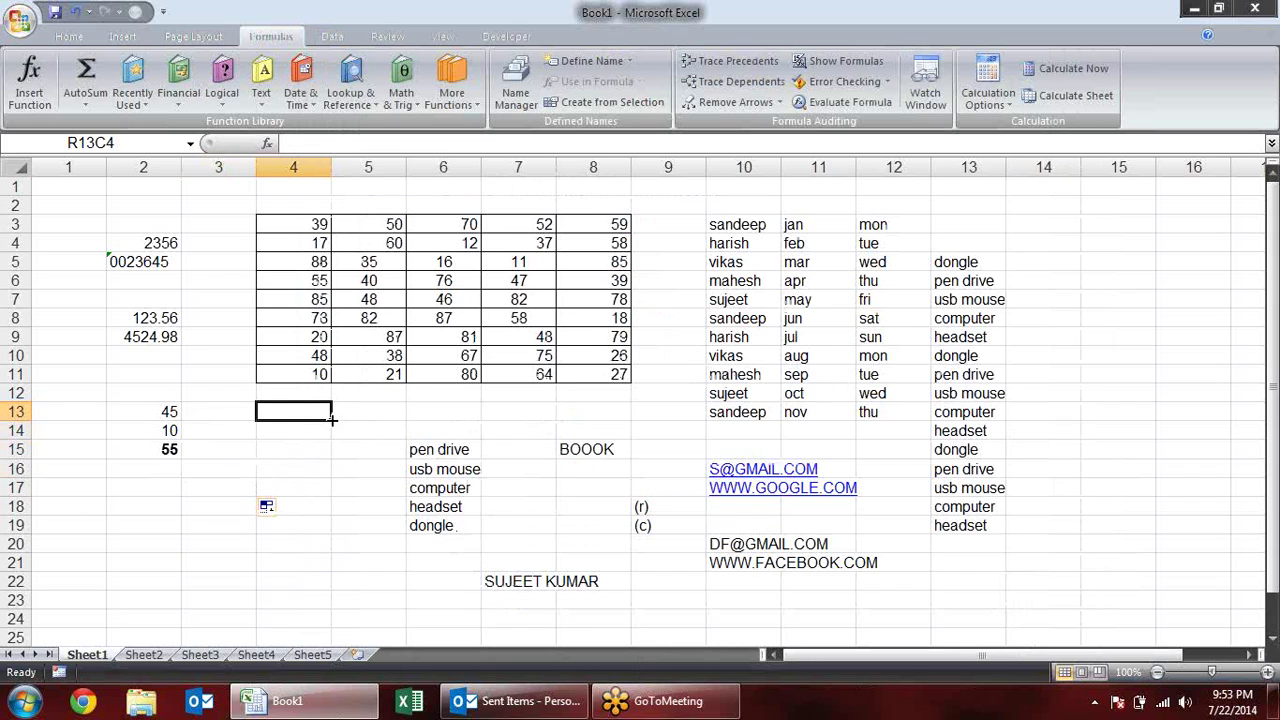
drag(331, 420, 331, 455)
Step: Set the worksheet gridline colour to red in Advanced options
click(220, 435)
click(20, 20)
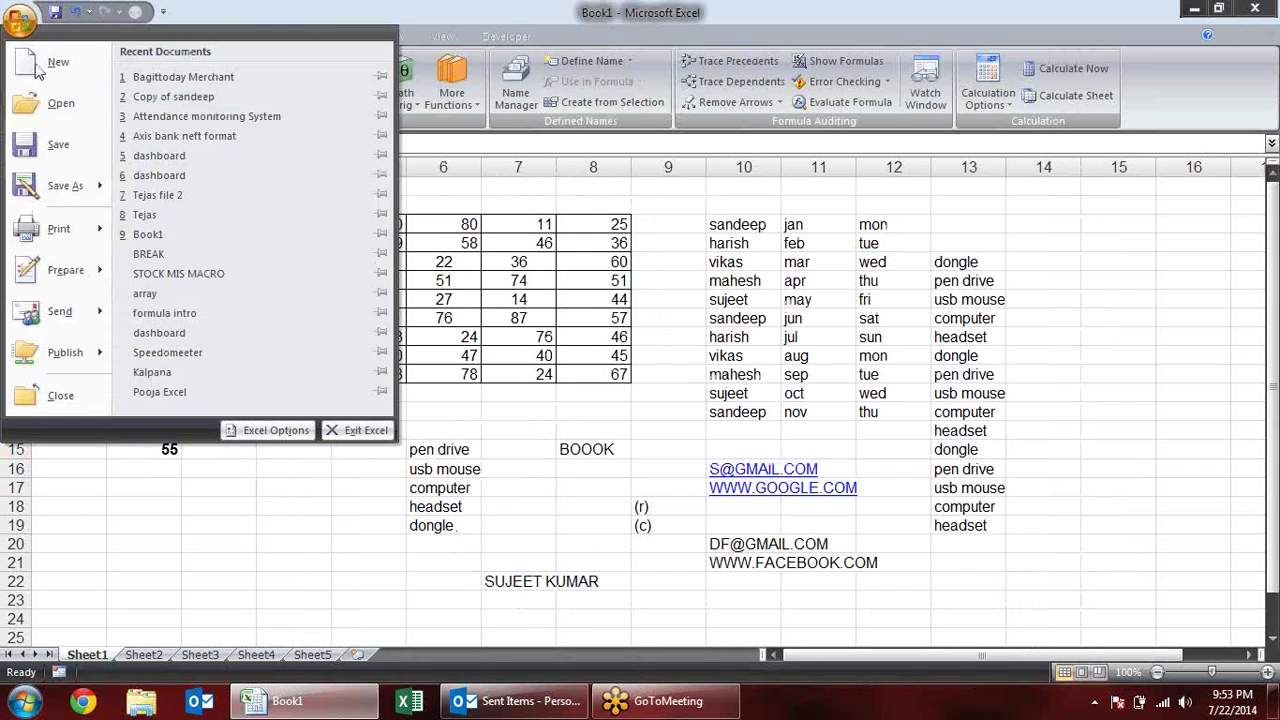
click(250, 430)
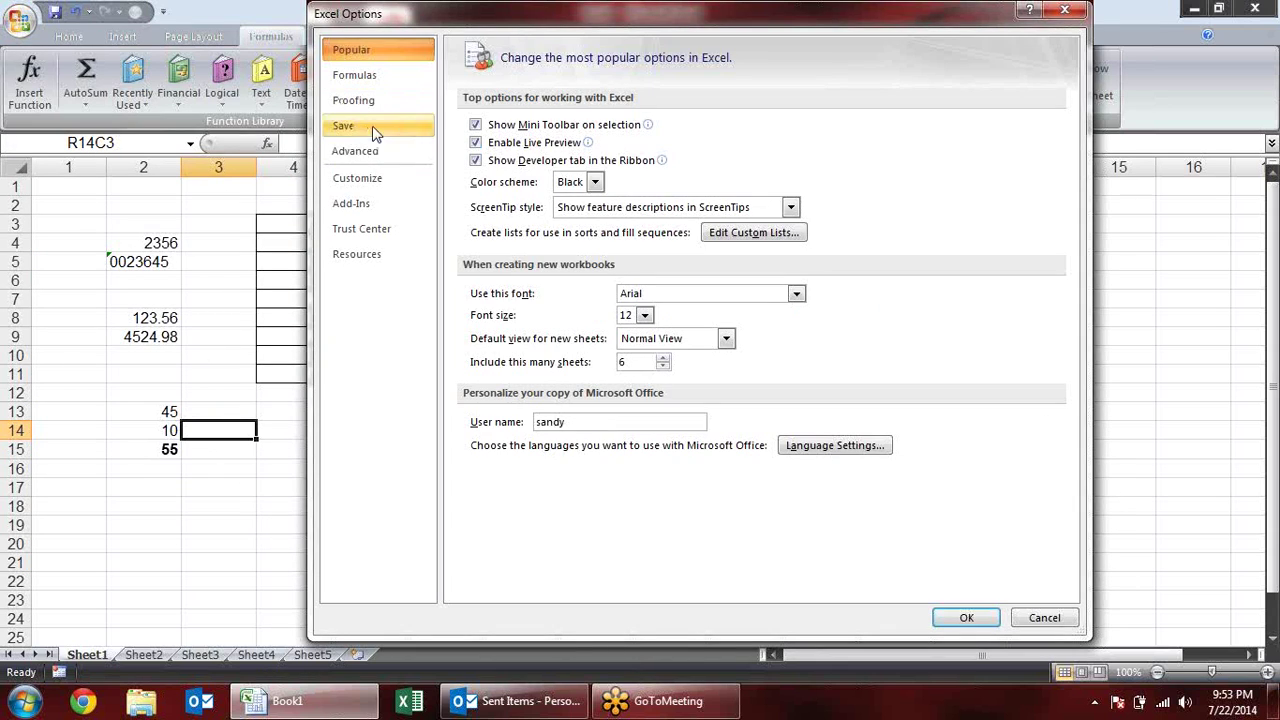
click(372, 151)
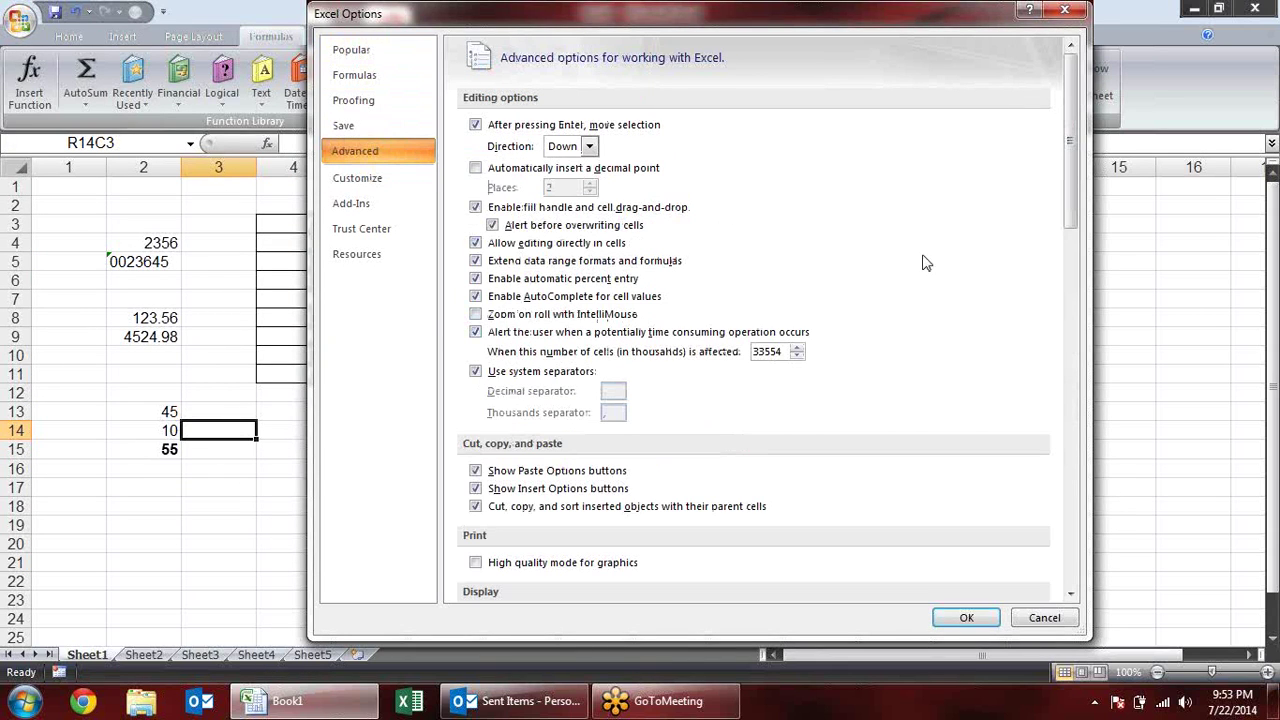
mouse_move(1069, 170)
mouse_down()
mouse_move(1068, 405)
mouse_move(1055, 452)
mouse_up()
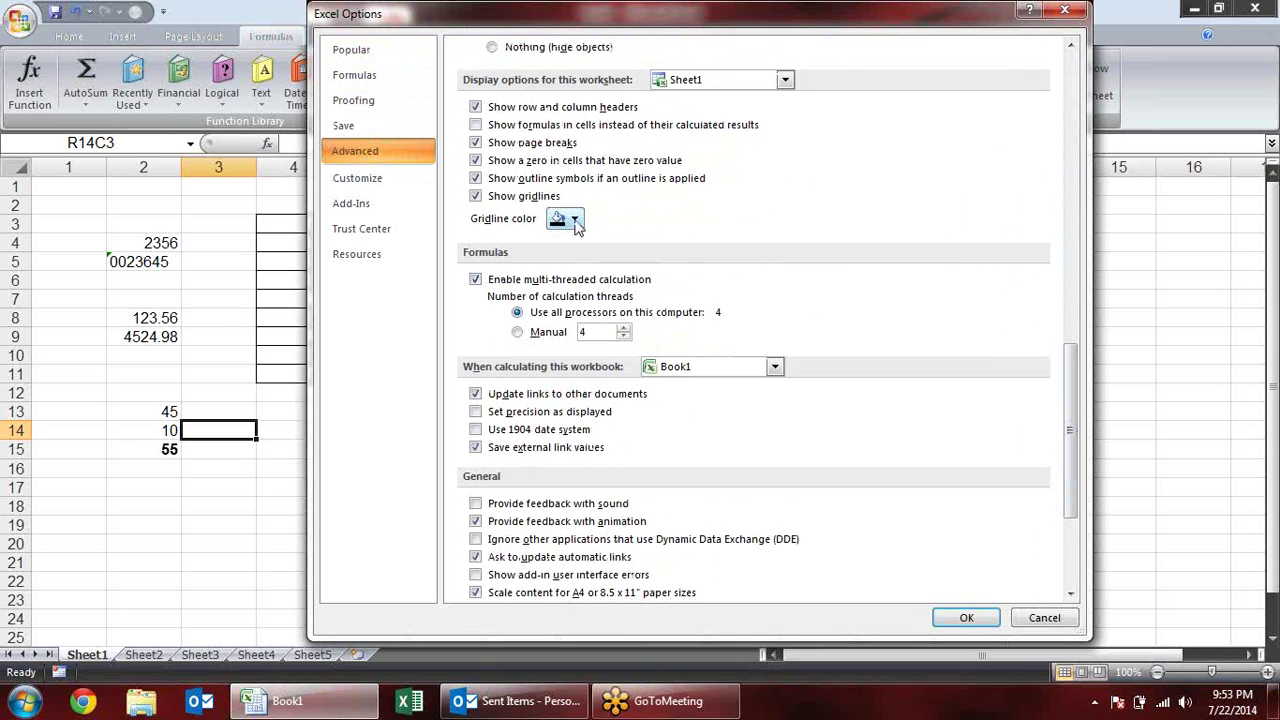
click(575, 221)
click(560, 294)
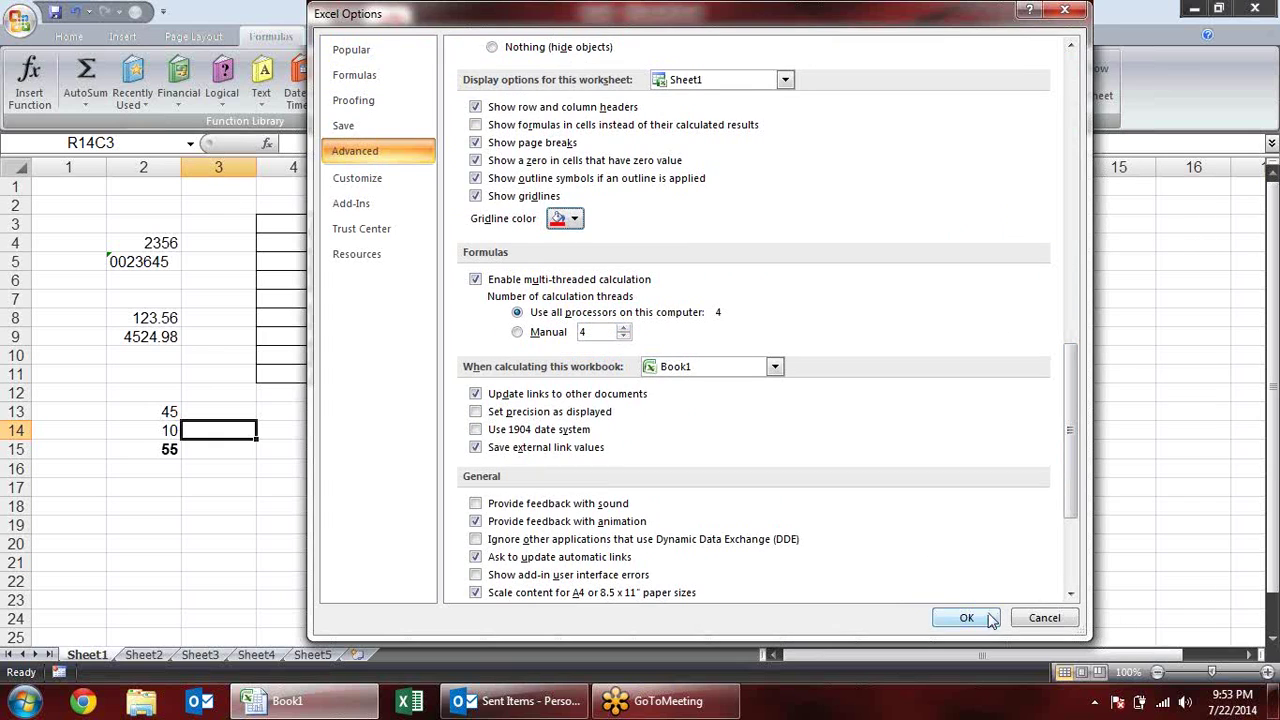
click(966, 618)
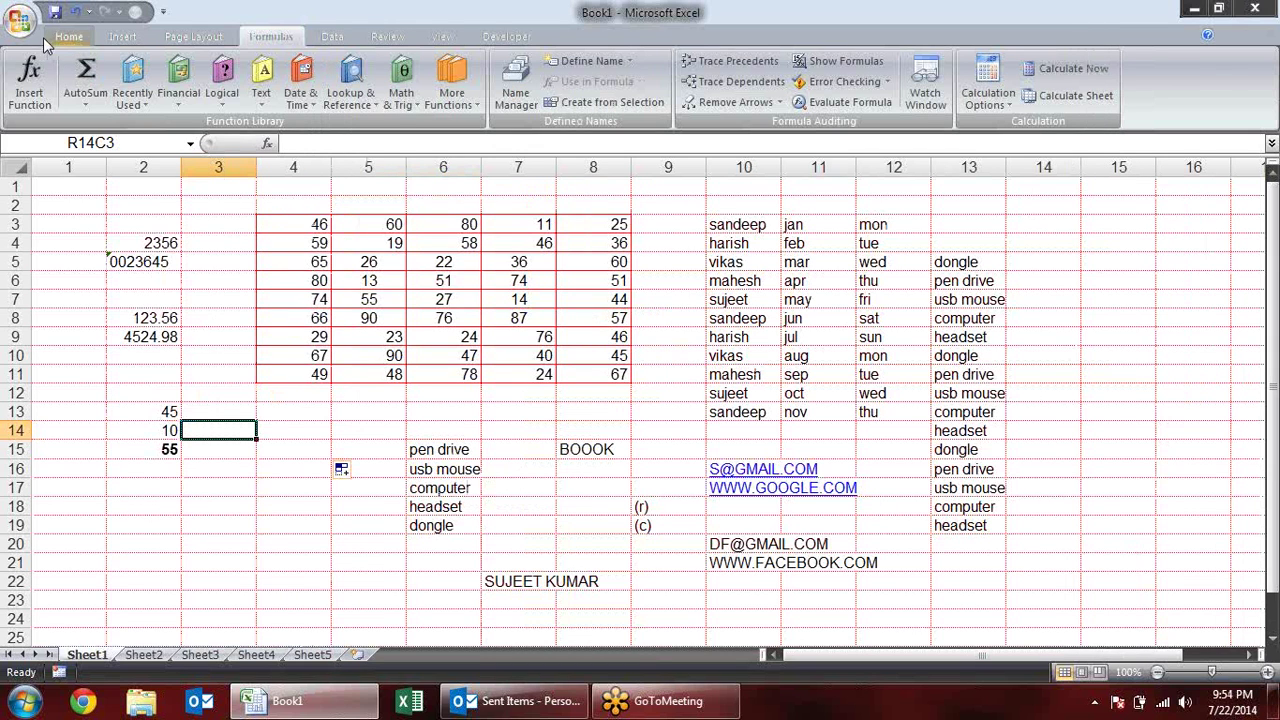
Step: Set the gridline colour back to Automatic, then reopen the Office menu
click(20, 20)
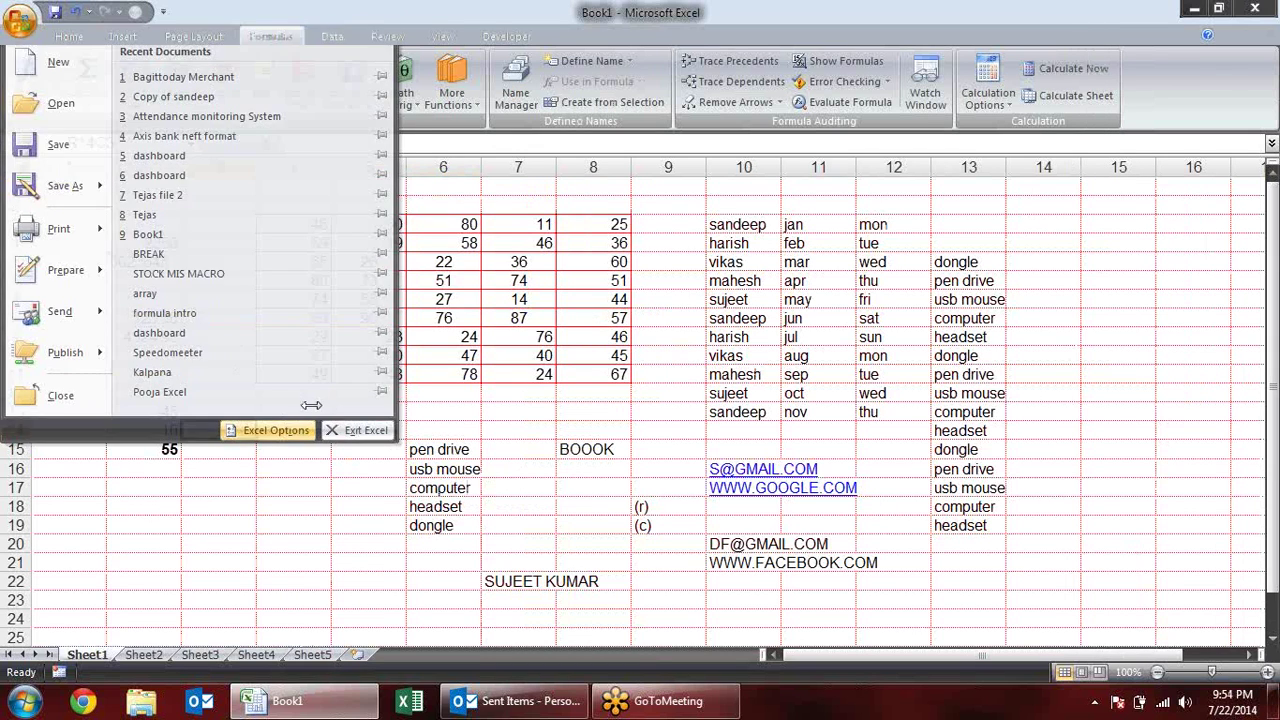
click(267, 430)
click(386, 150)
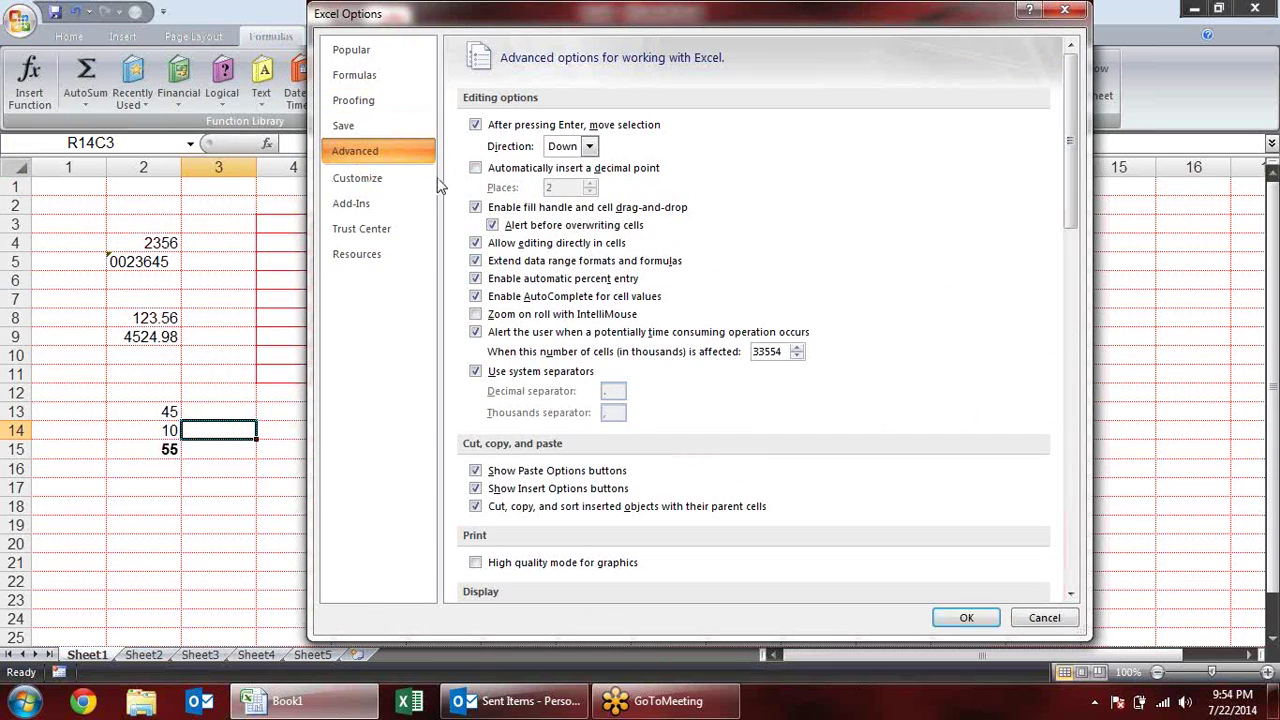
drag(1070, 145, 1070, 453)
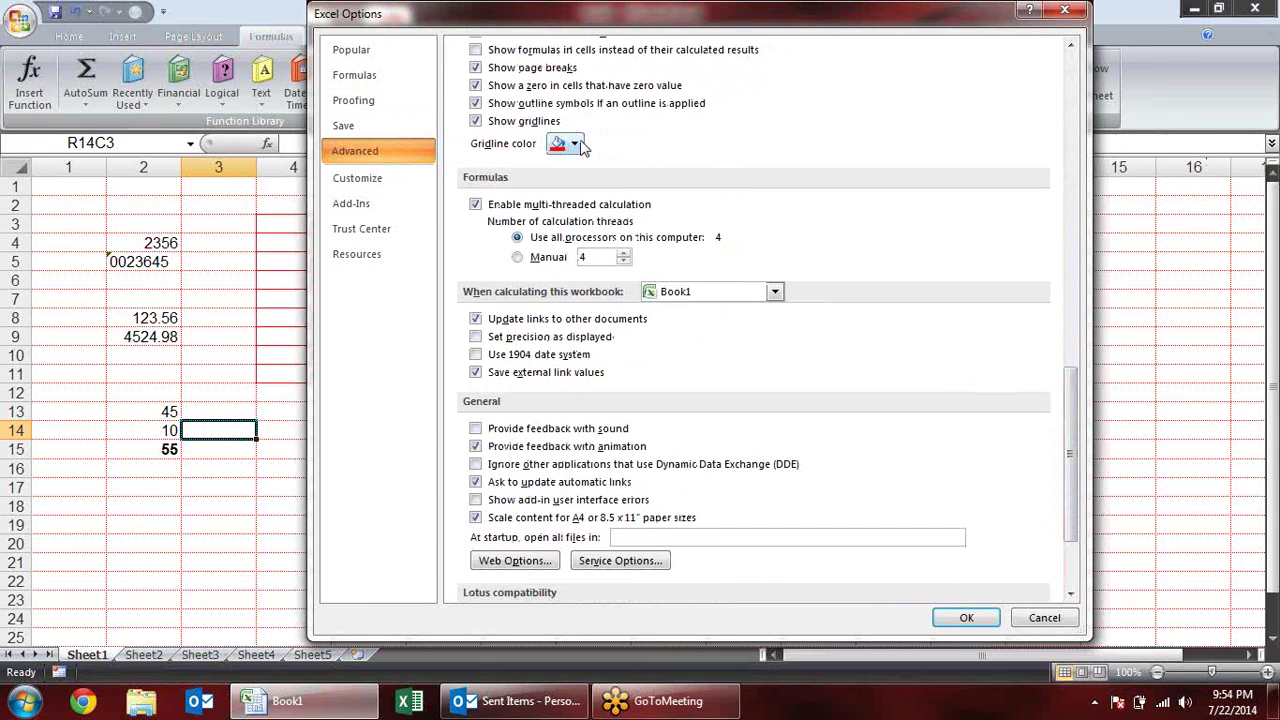
click(575, 144)
click(581, 166)
click(972, 616)
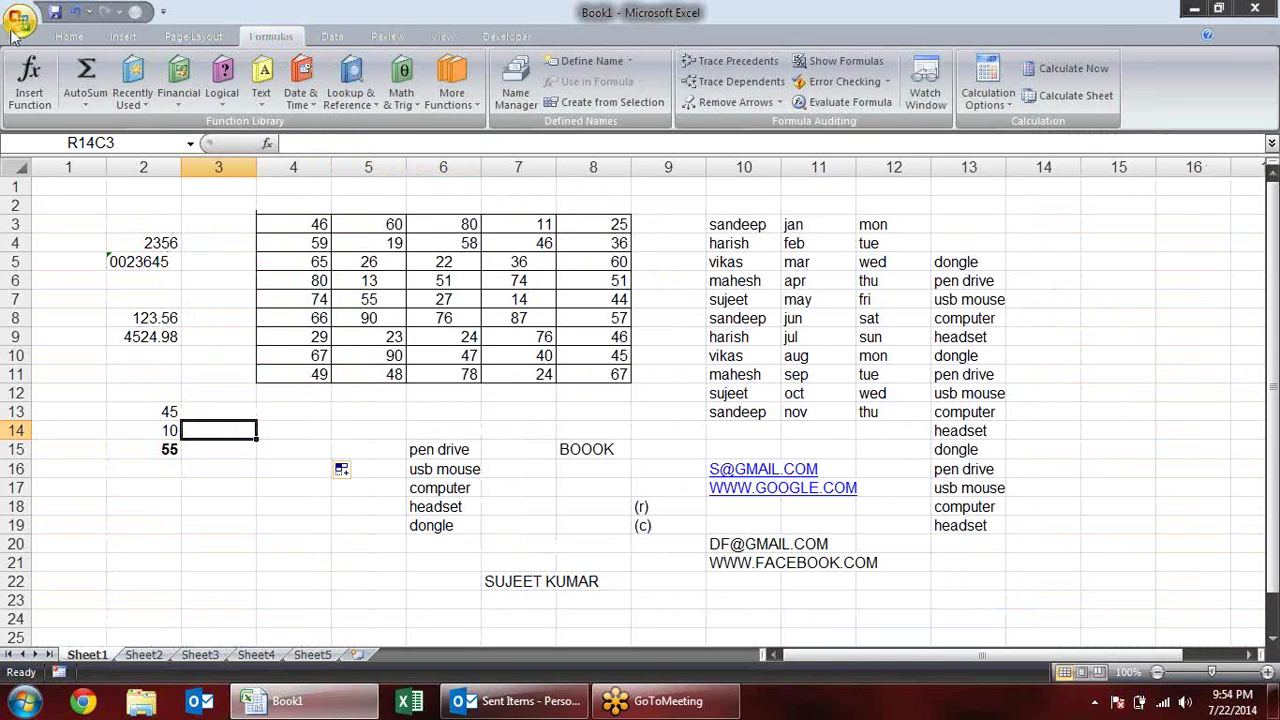
click(20, 22)
Step: In the Quick Access Toolbar customisation, list commands from the Home Tab
click(281, 425)
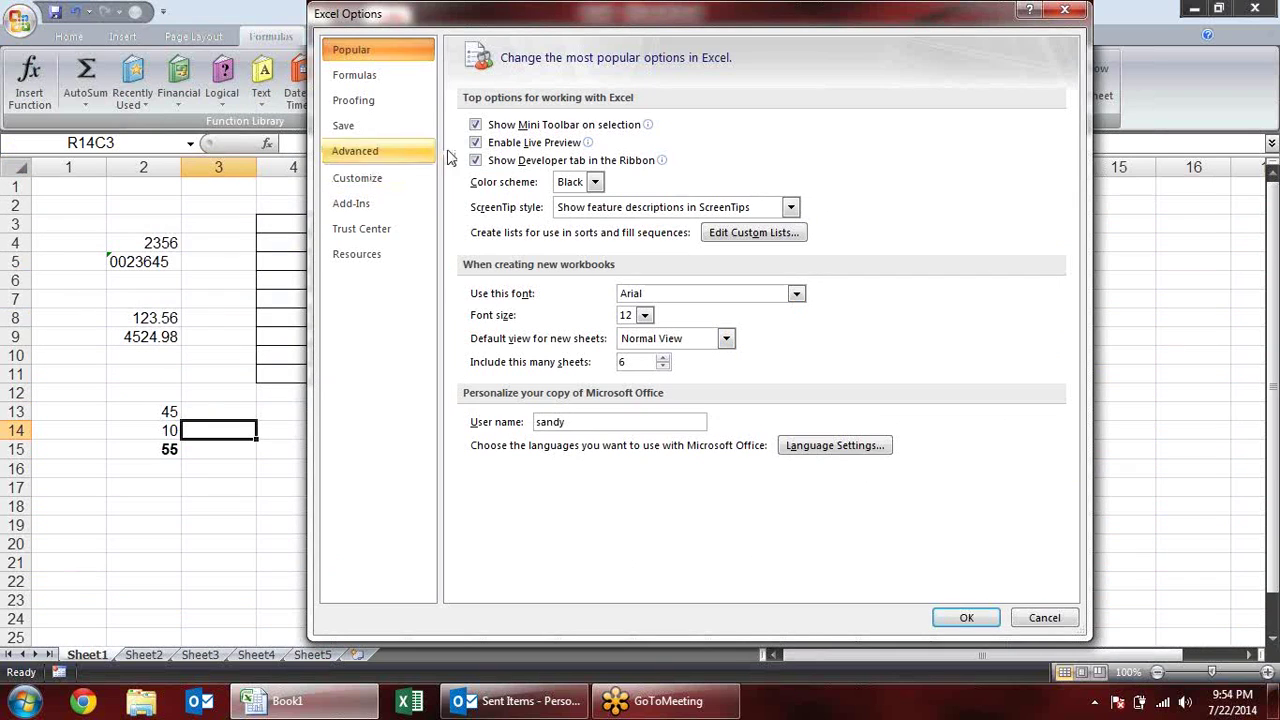
click(390, 149)
drag(1070, 163, 1100, 535)
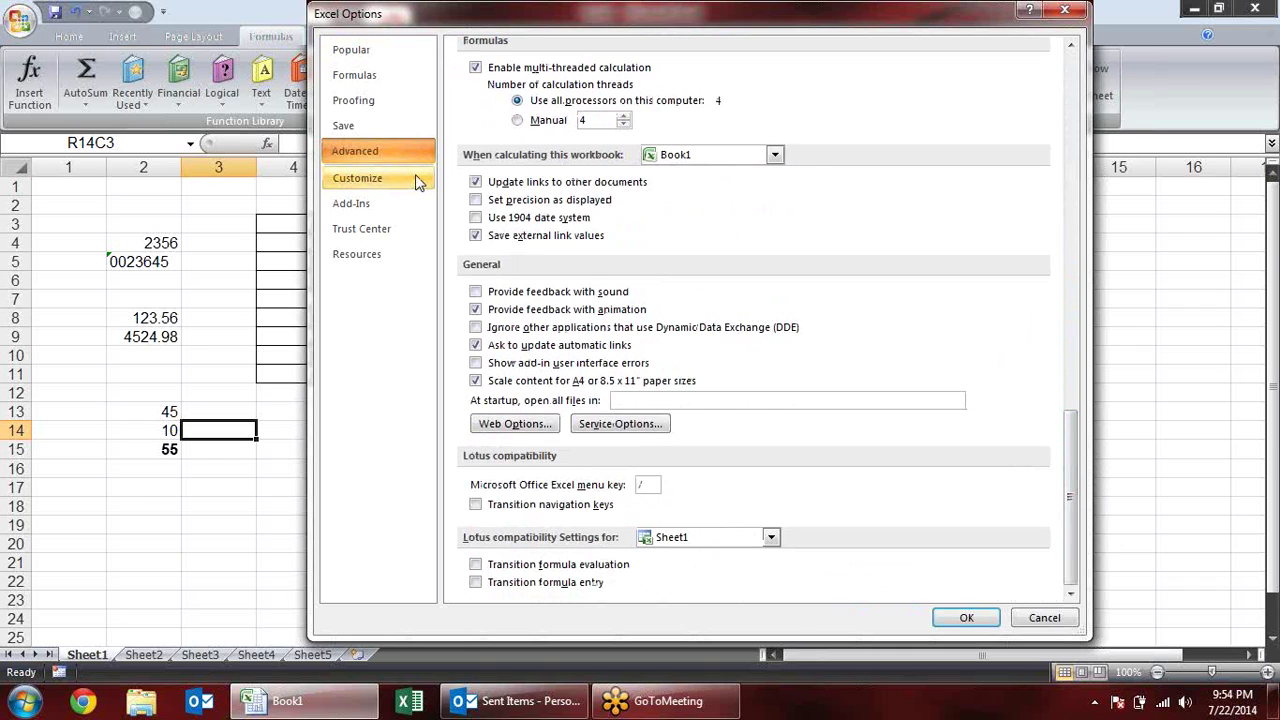
click(418, 182)
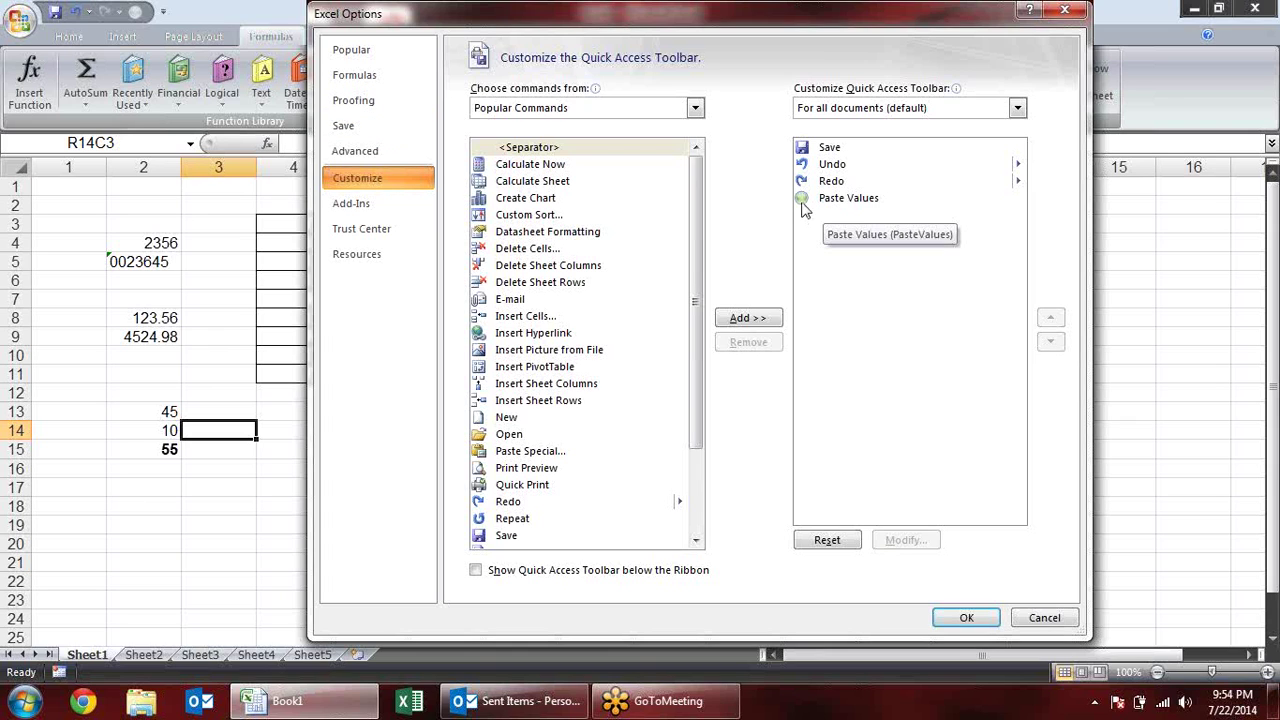
click(695, 108)
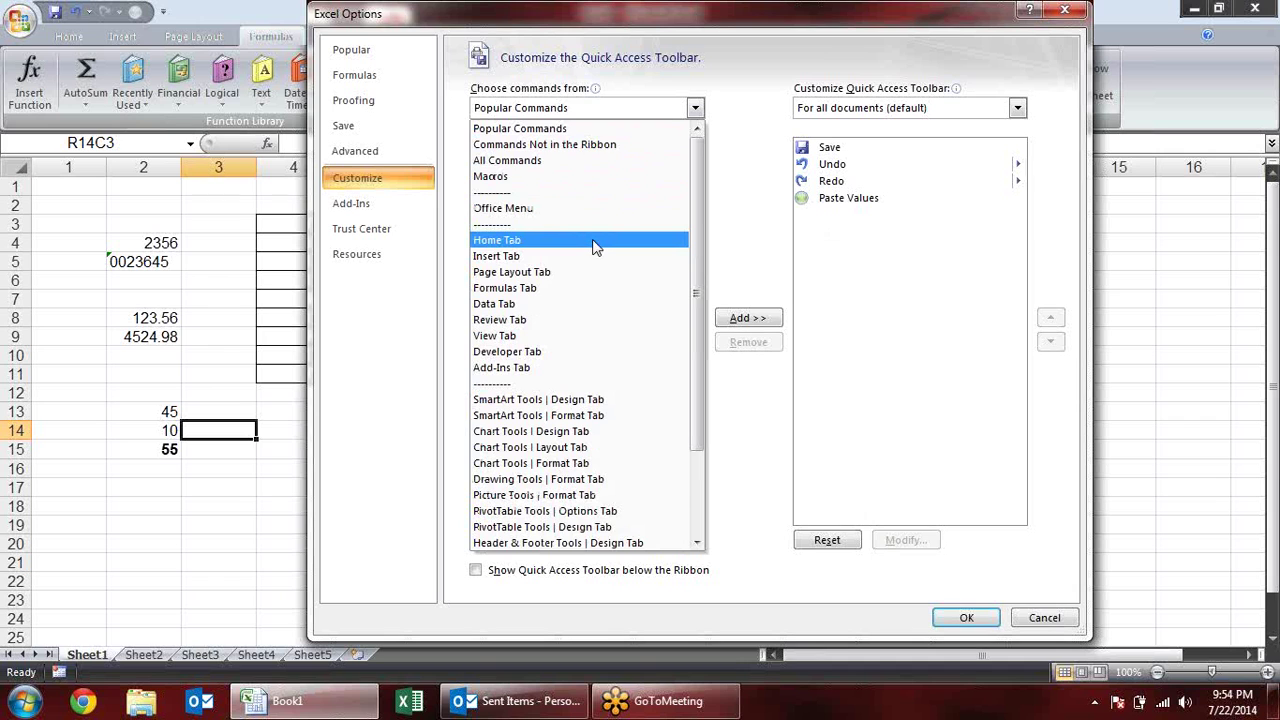
click(597, 240)
Step: Add Paste Values to the Quick Access Toolbar, remove it, then add it back
drag(697, 170, 697, 460)
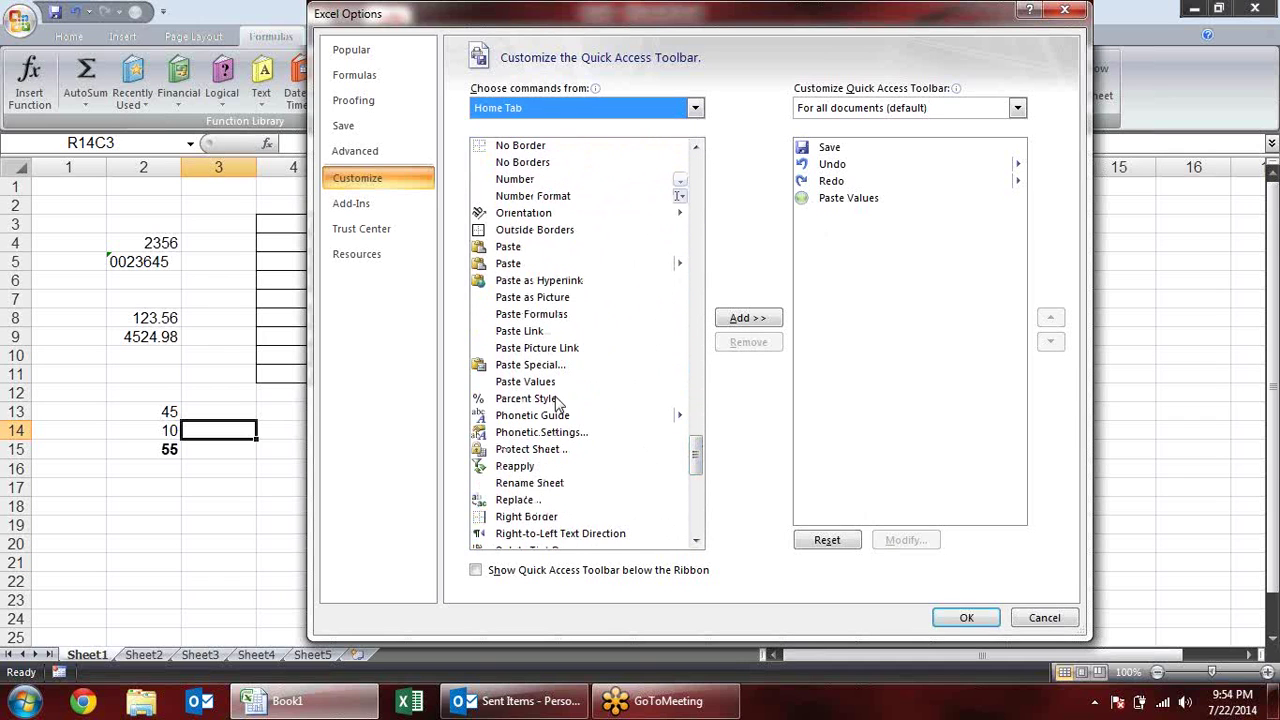
click(642, 378)
click(757, 318)
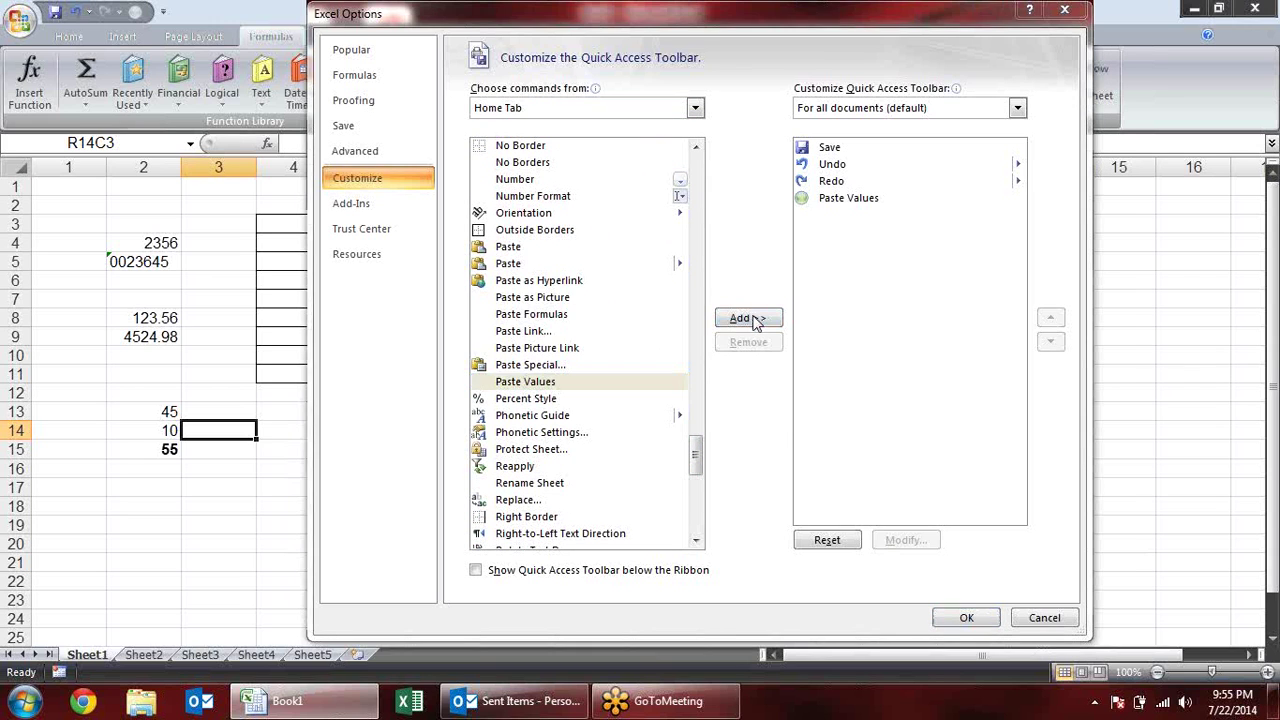
click(650, 397)
click(850, 198)
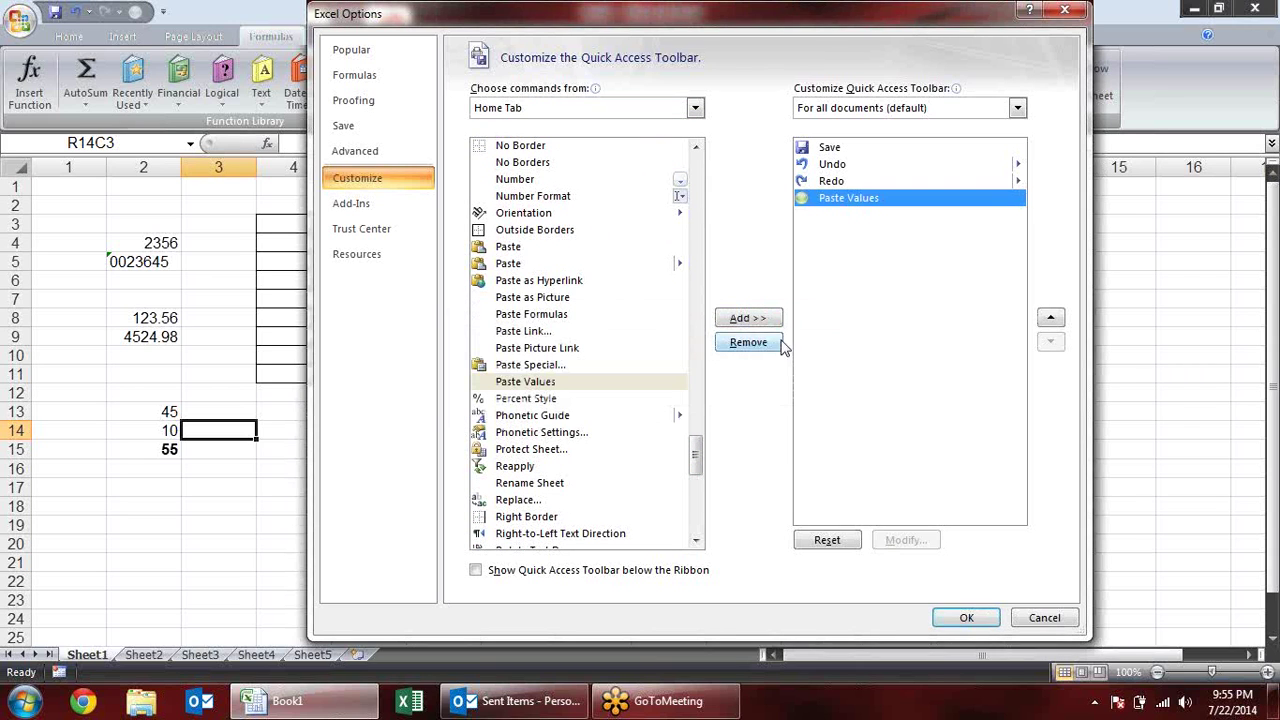
click(780, 343)
click(584, 384)
click(750, 319)
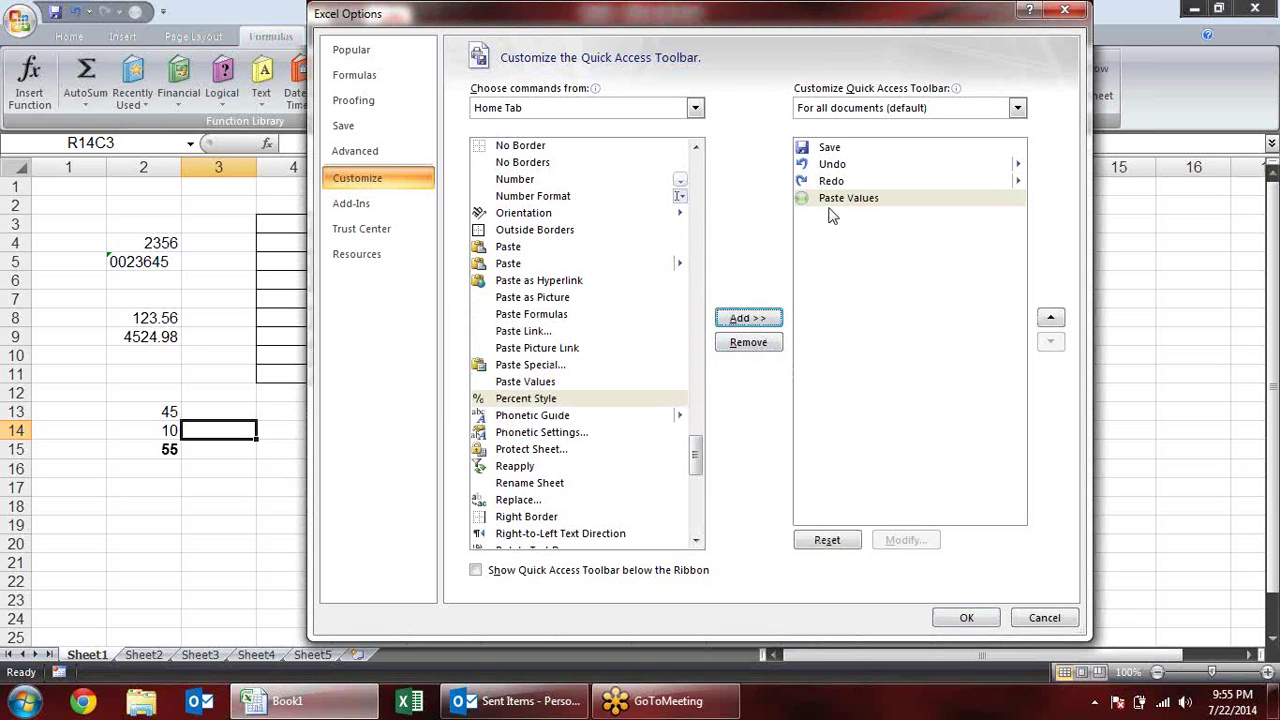
Step: Copy the table R3C4:R11C8 and paste it over itself using Paste Values
click(966, 617)
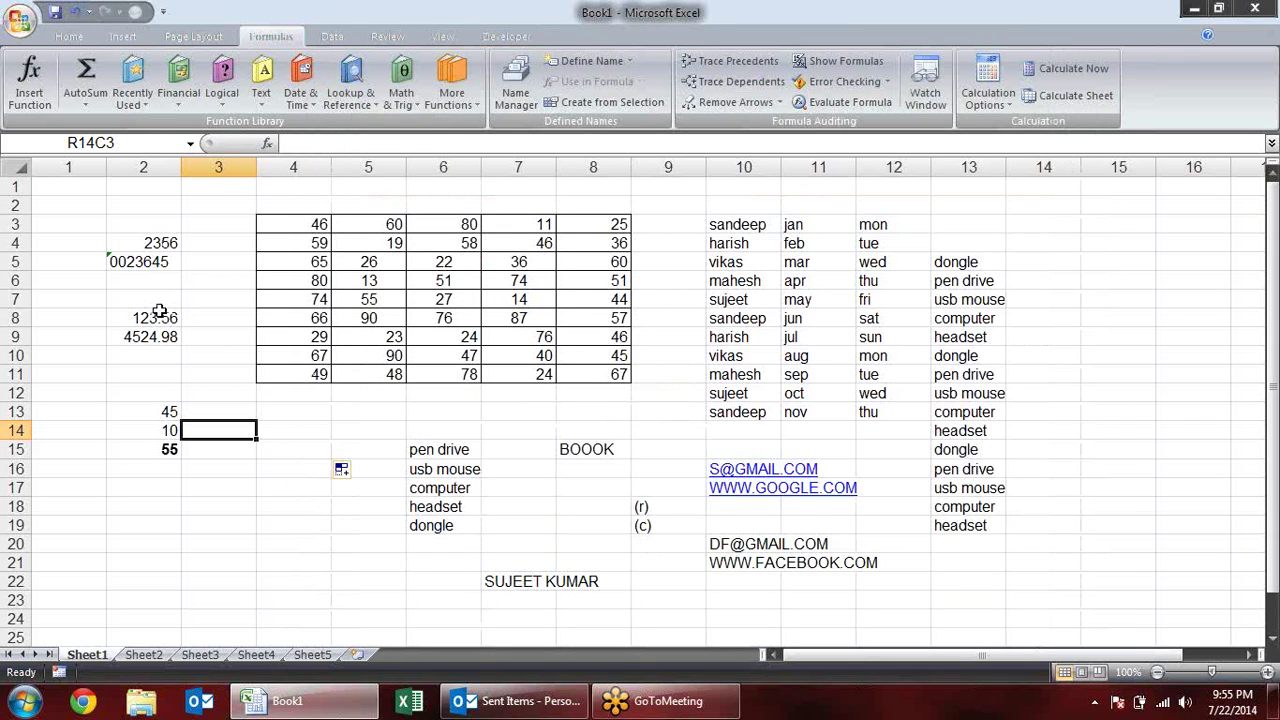
drag(300, 222, 612, 374)
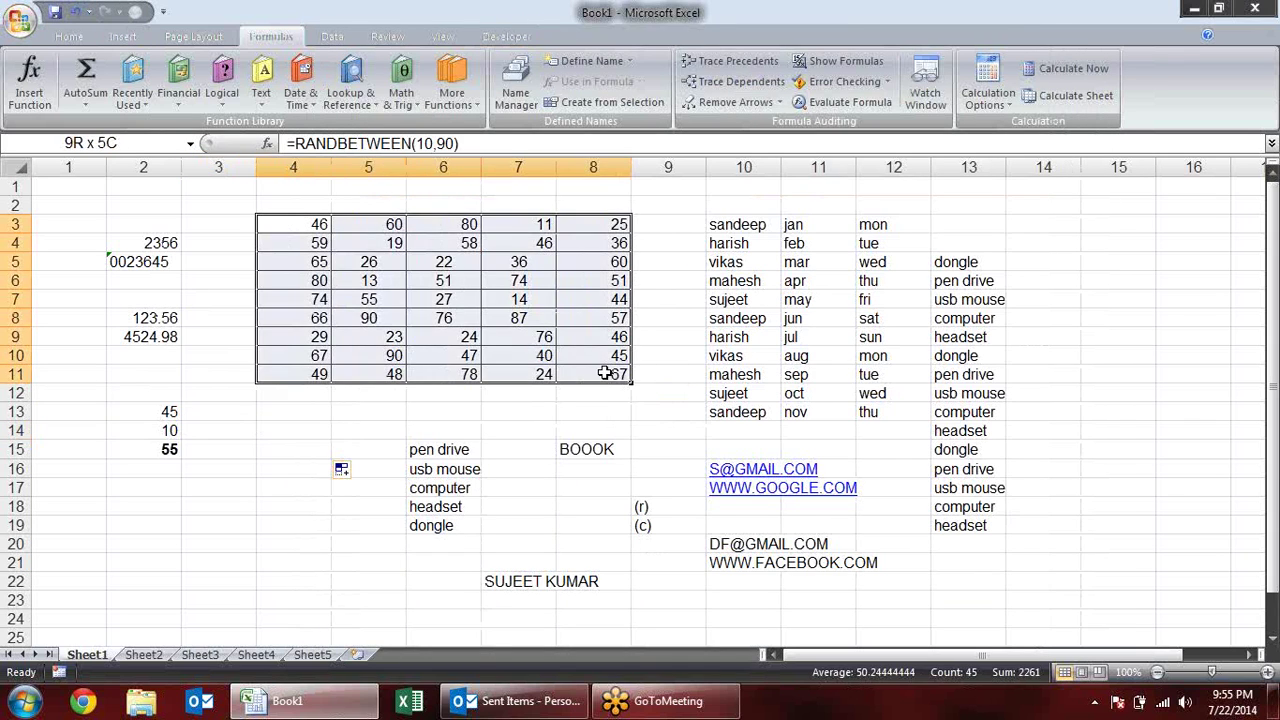
key(ctrl+c)
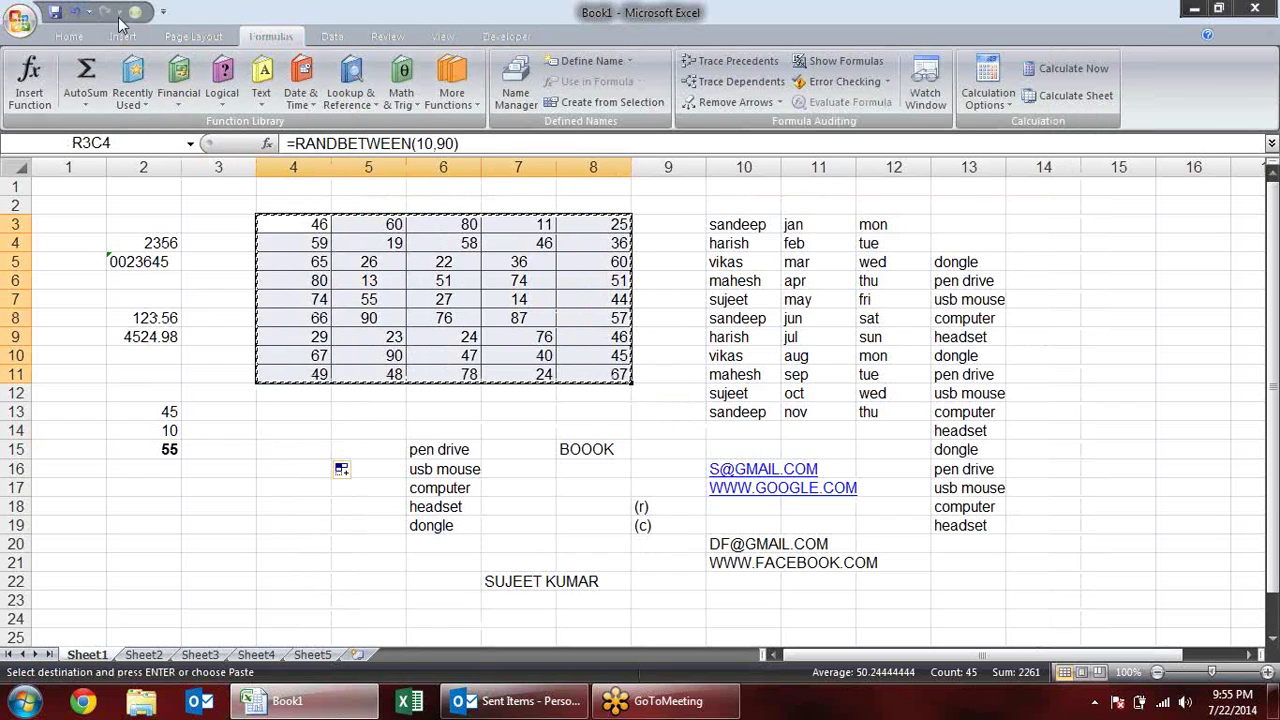
click(136, 14)
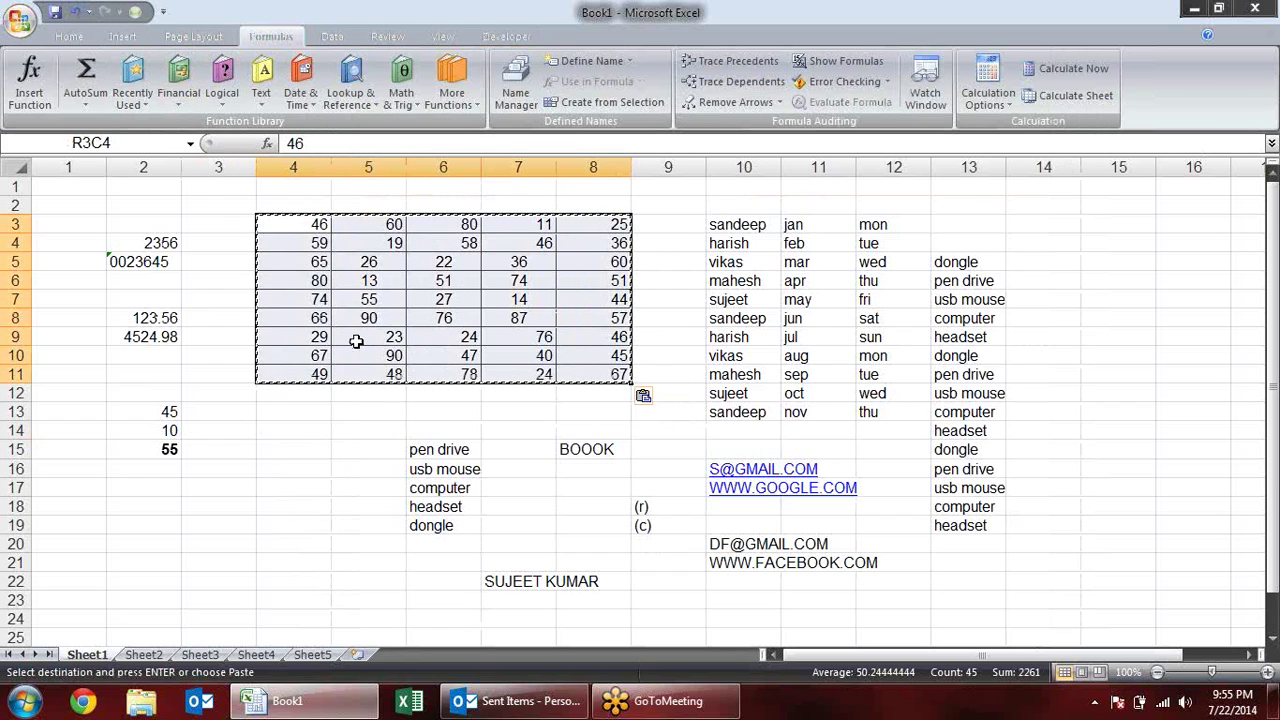
key(Escape)
Step: Check table cells hold fixed numbers, e.g. 90 in R8C5 and 19 in R4C5
click(405, 280)
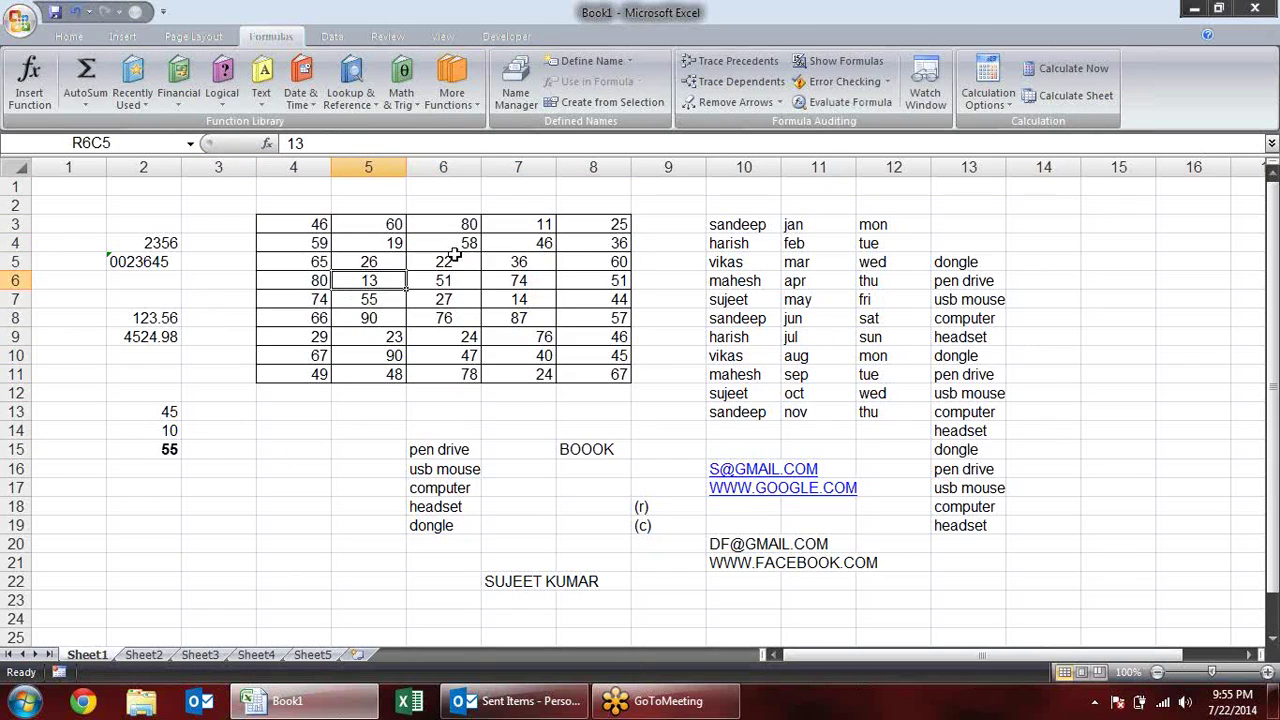
click(454, 258)
click(500, 243)
click(518, 299)
click(320, 243)
click(420, 225)
click(470, 258)
click(352, 320)
click(334, 262)
click(470, 243)
click(500, 337)
click(326, 337)
click(390, 243)
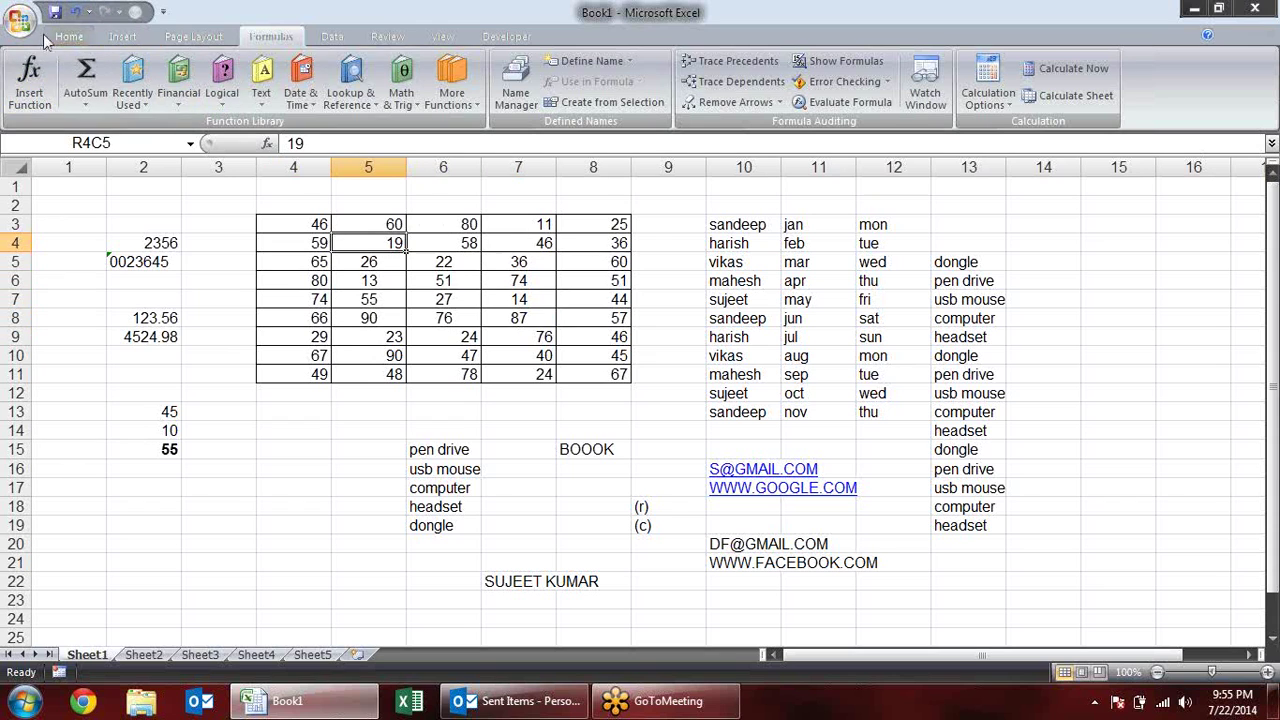
click(20, 20)
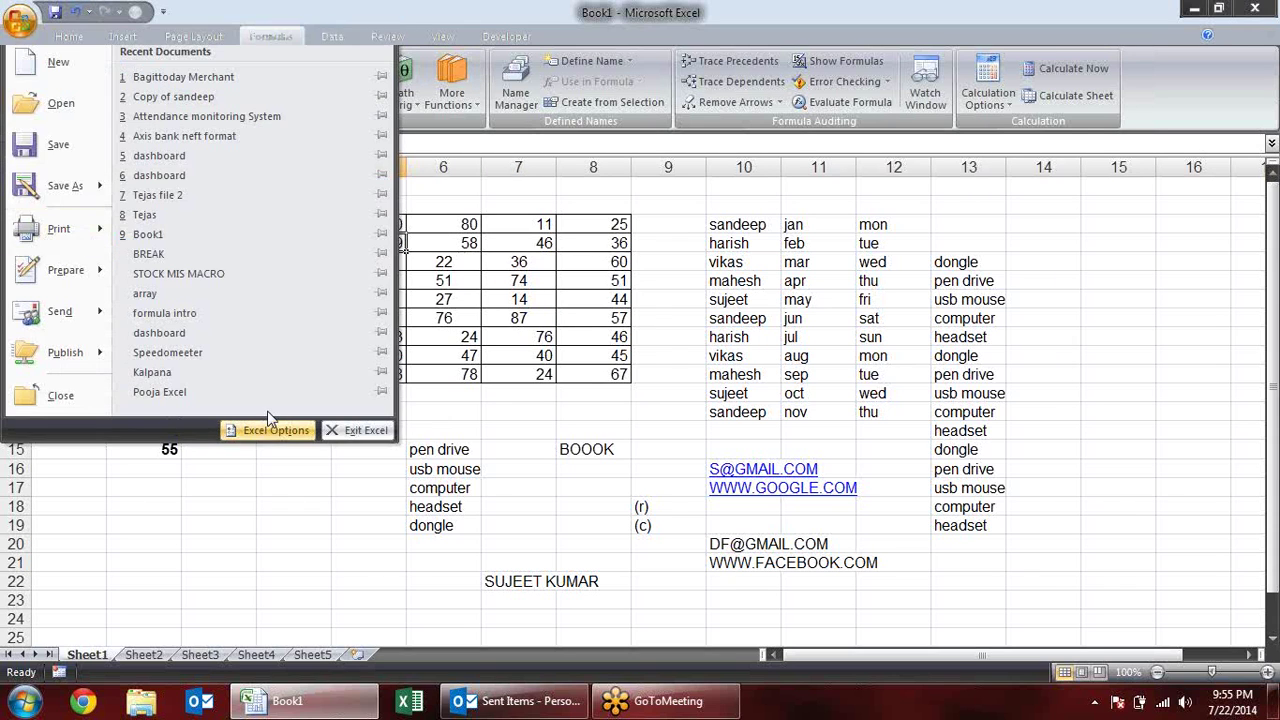
click(257, 432)
click(378, 208)
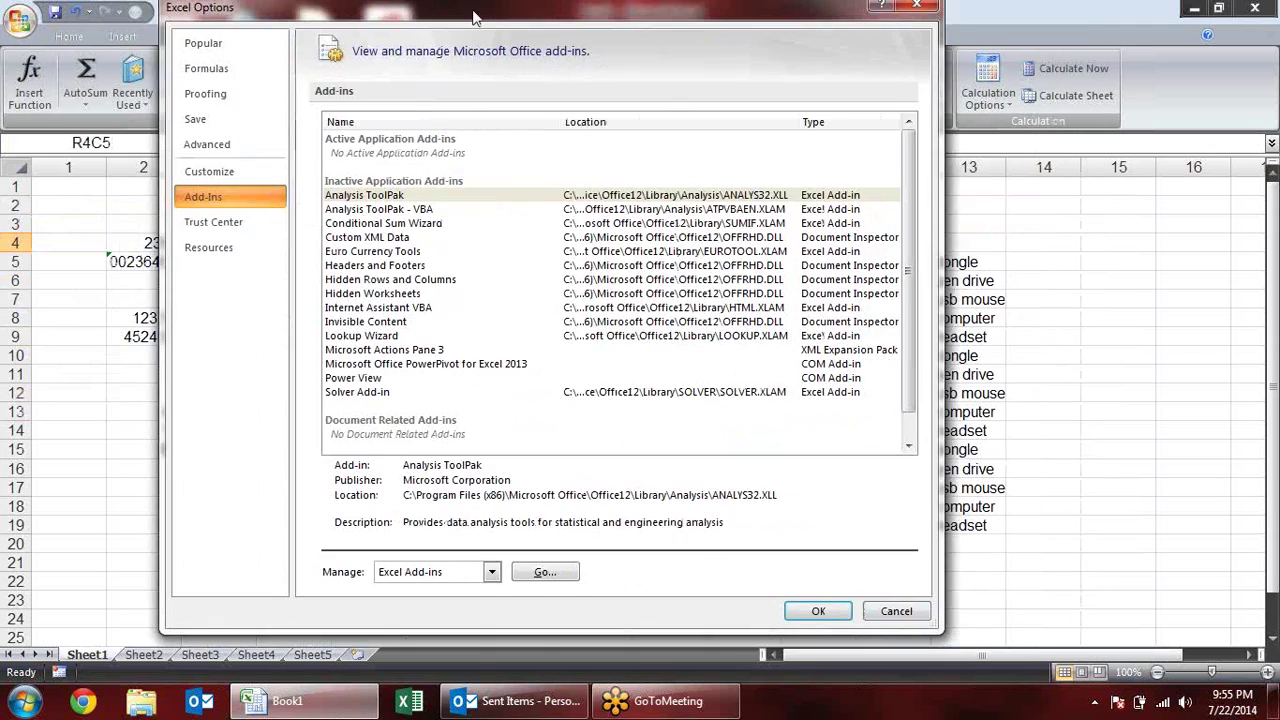
drag(636, 20, 481, 20)
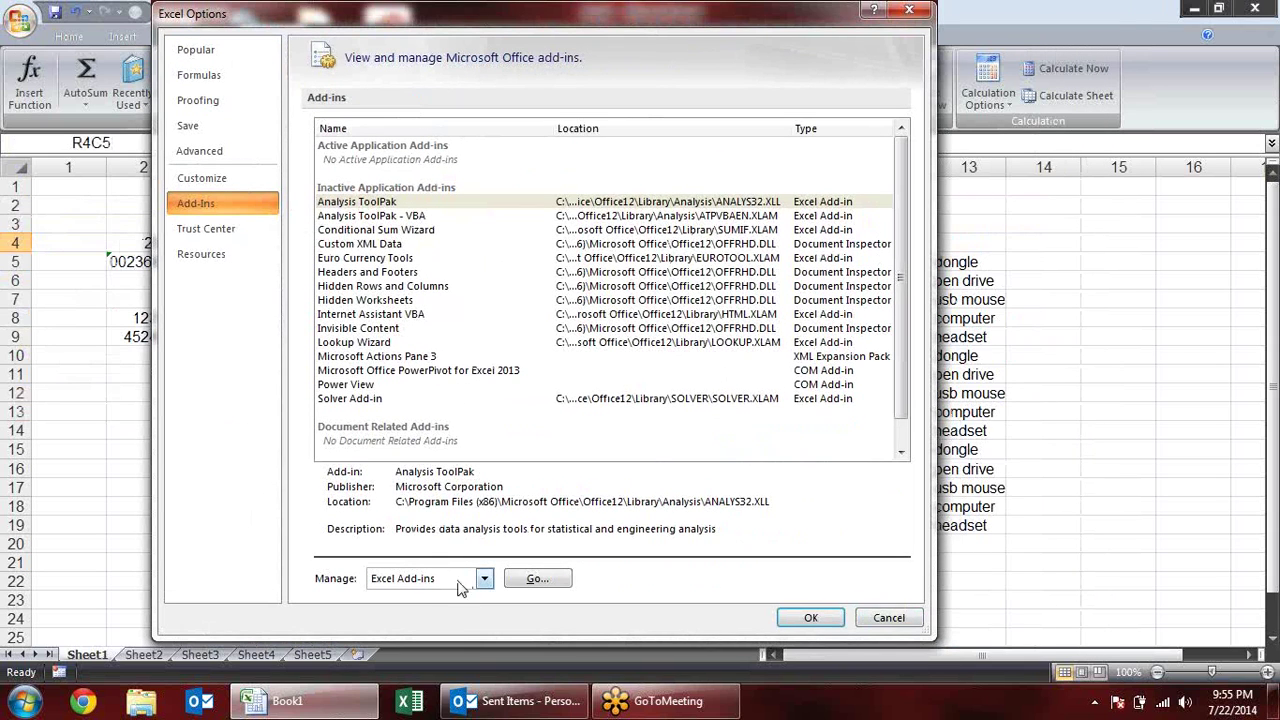
click(530, 582)
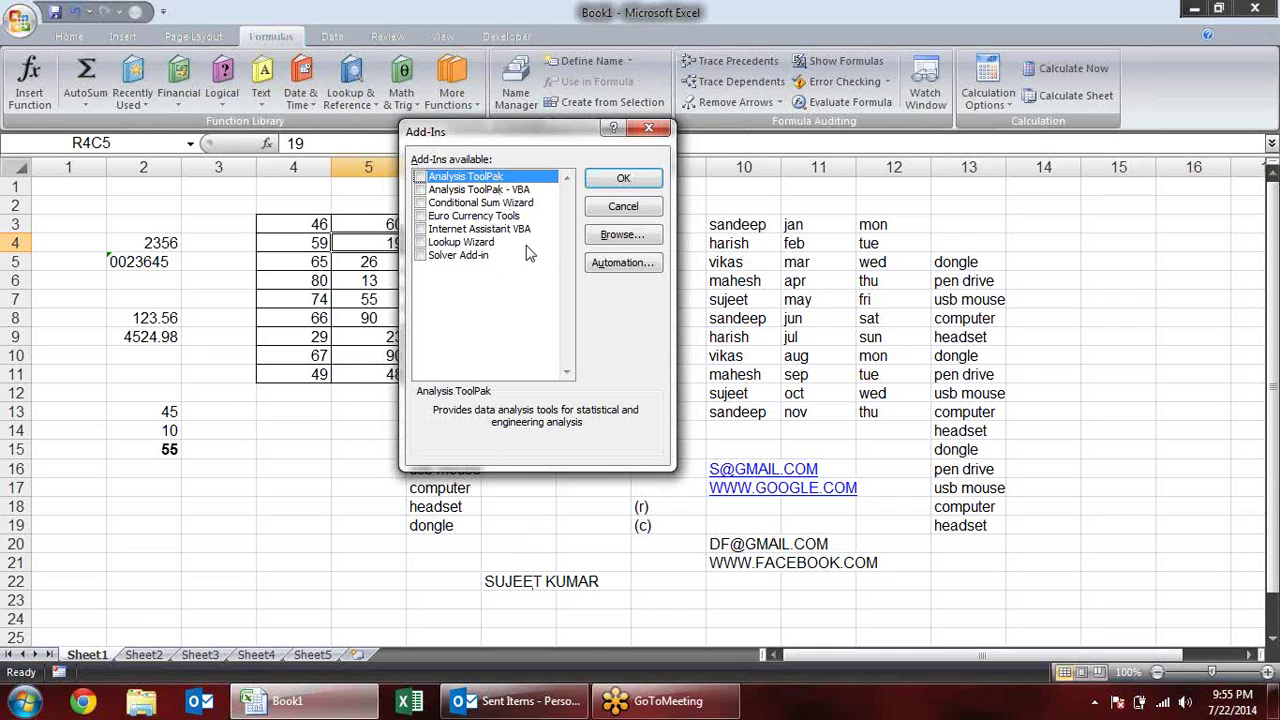
click(604, 243)
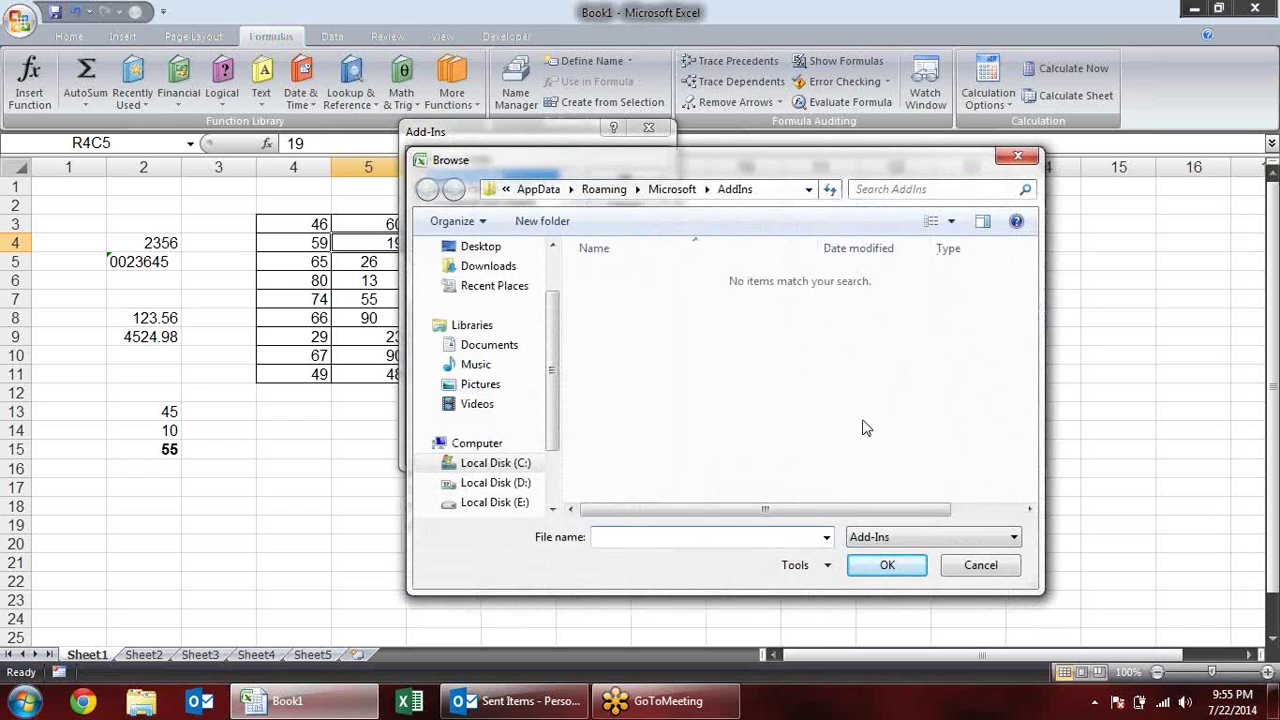
click(985, 568)
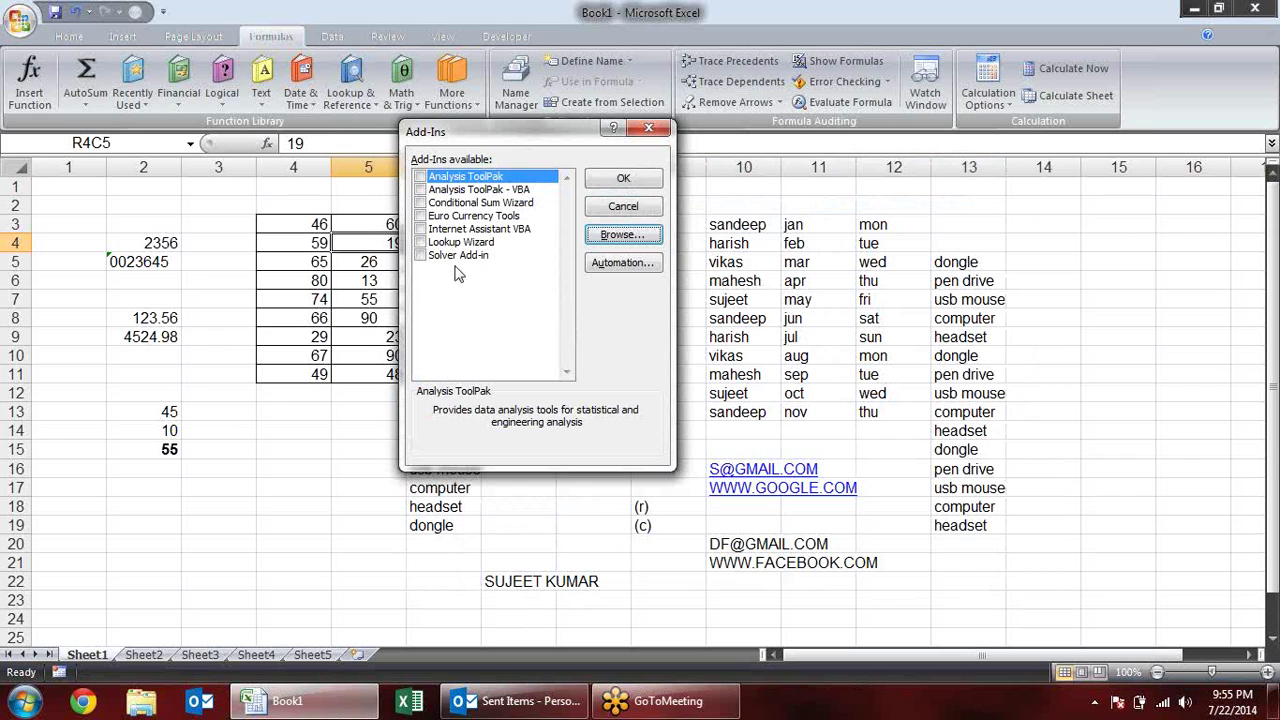
click(621, 179)
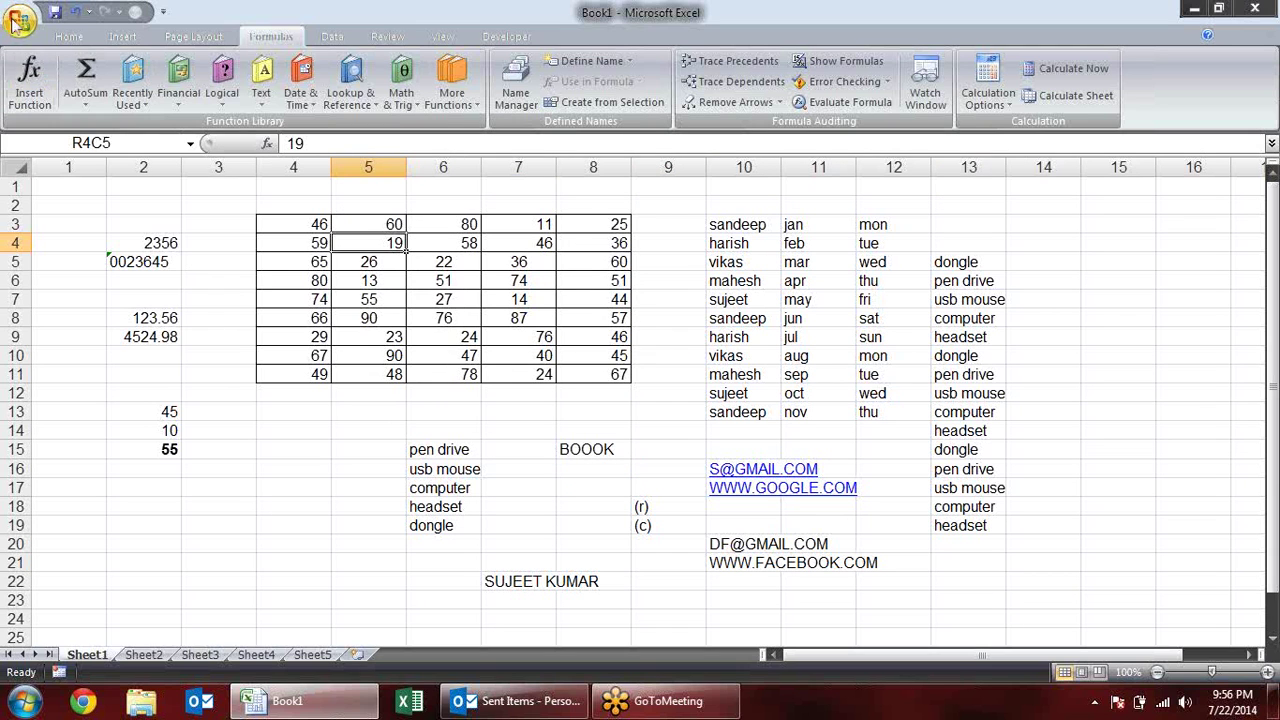
Step: Open Trust Center Settings from the Trust Center page of Excel Options
click(20, 22)
click(283, 436)
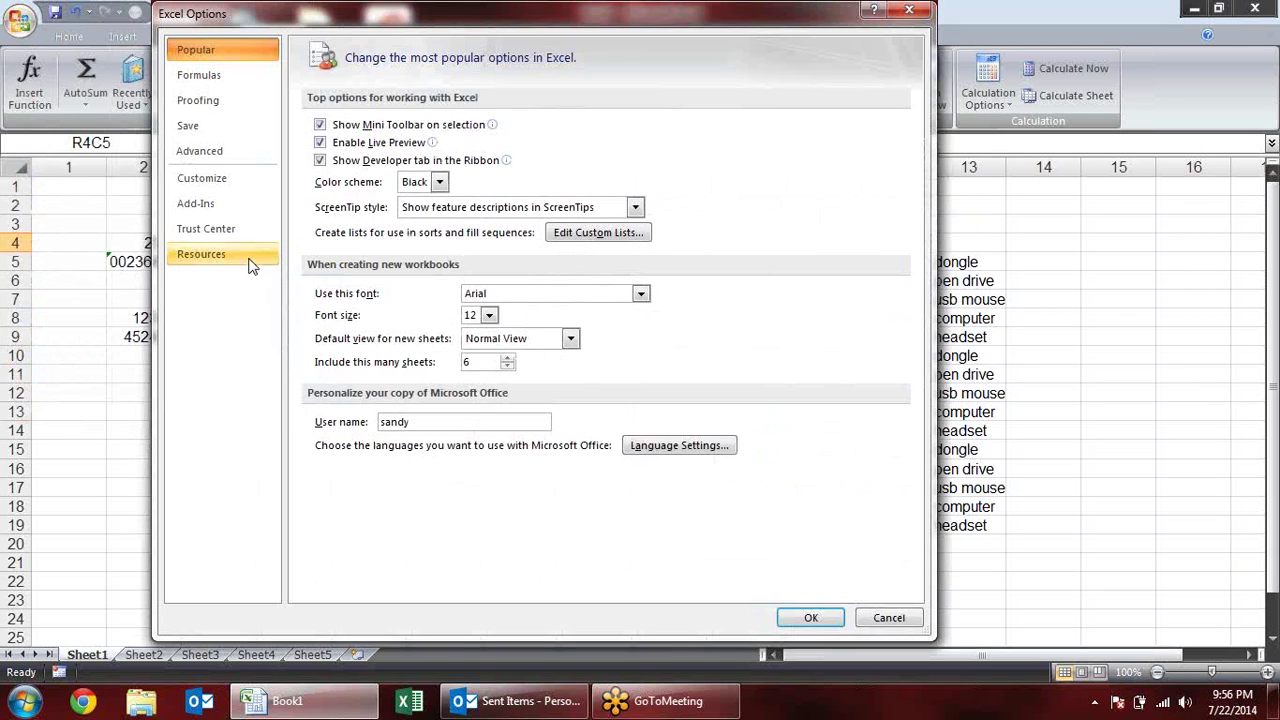
click(242, 234)
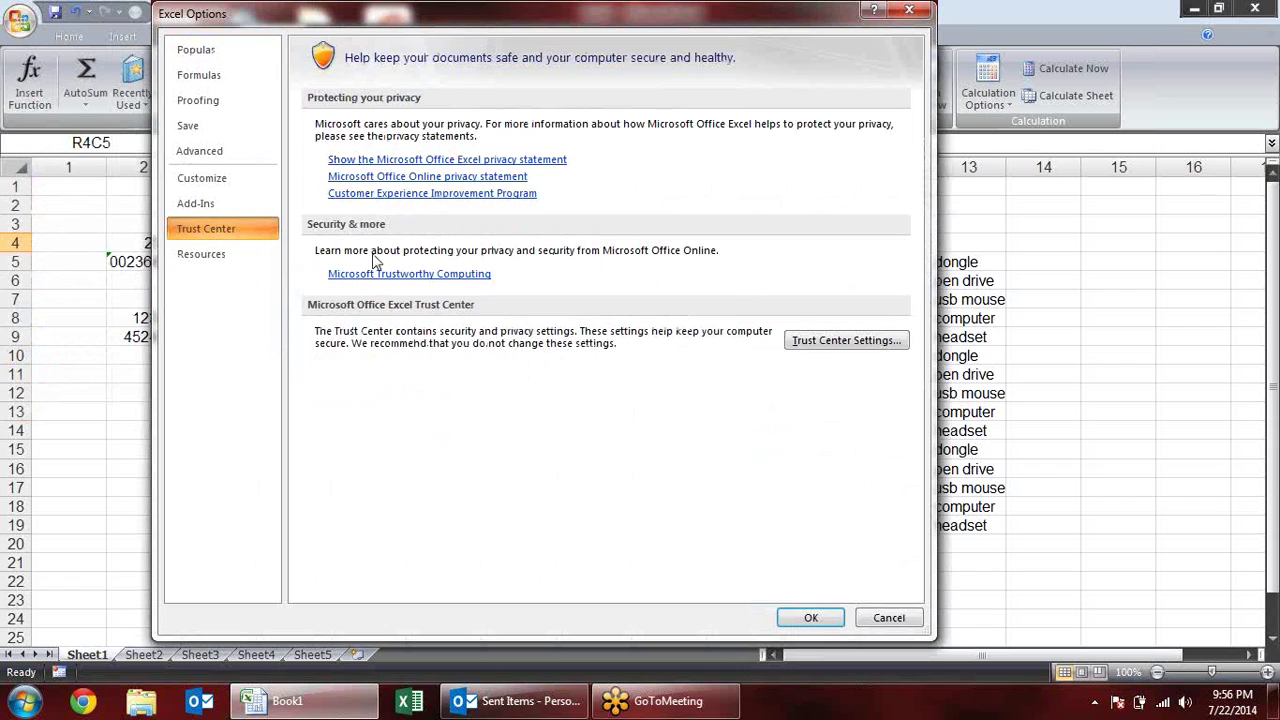
click(836, 345)
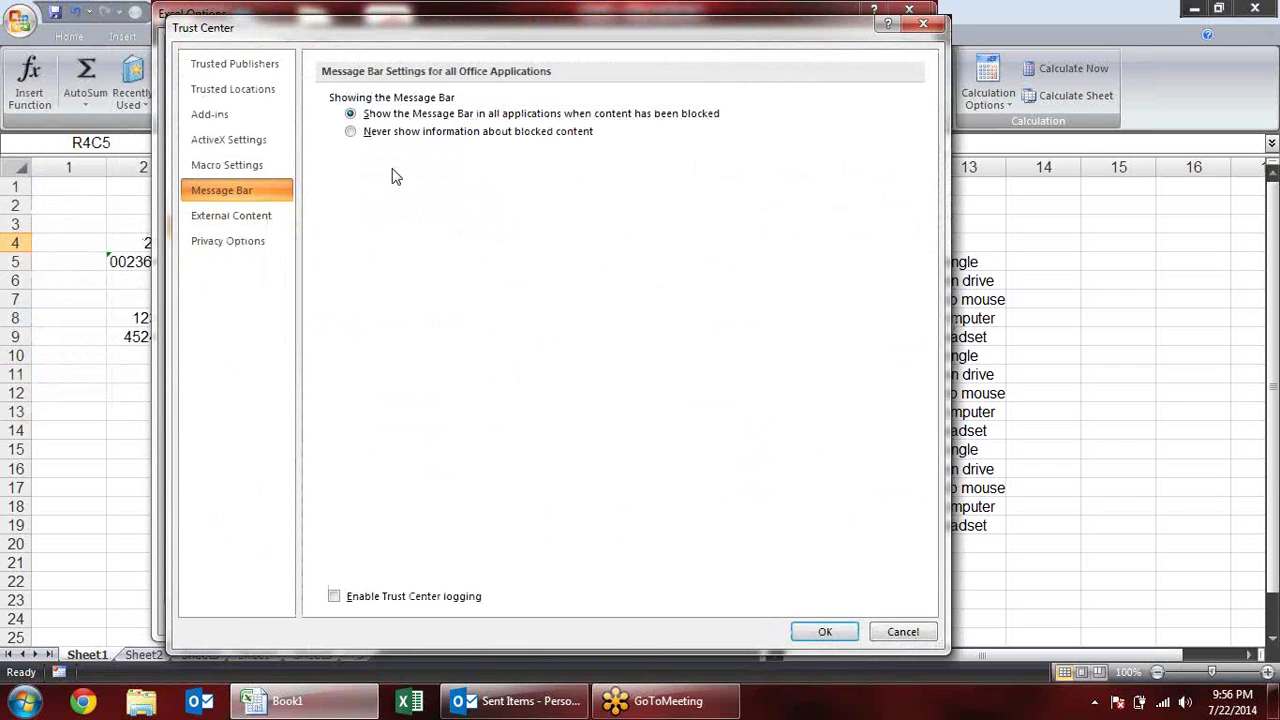
Step: Review the Macro, ActiveX, External Content and Privacy settings, then close the dialogs
click(255, 166)
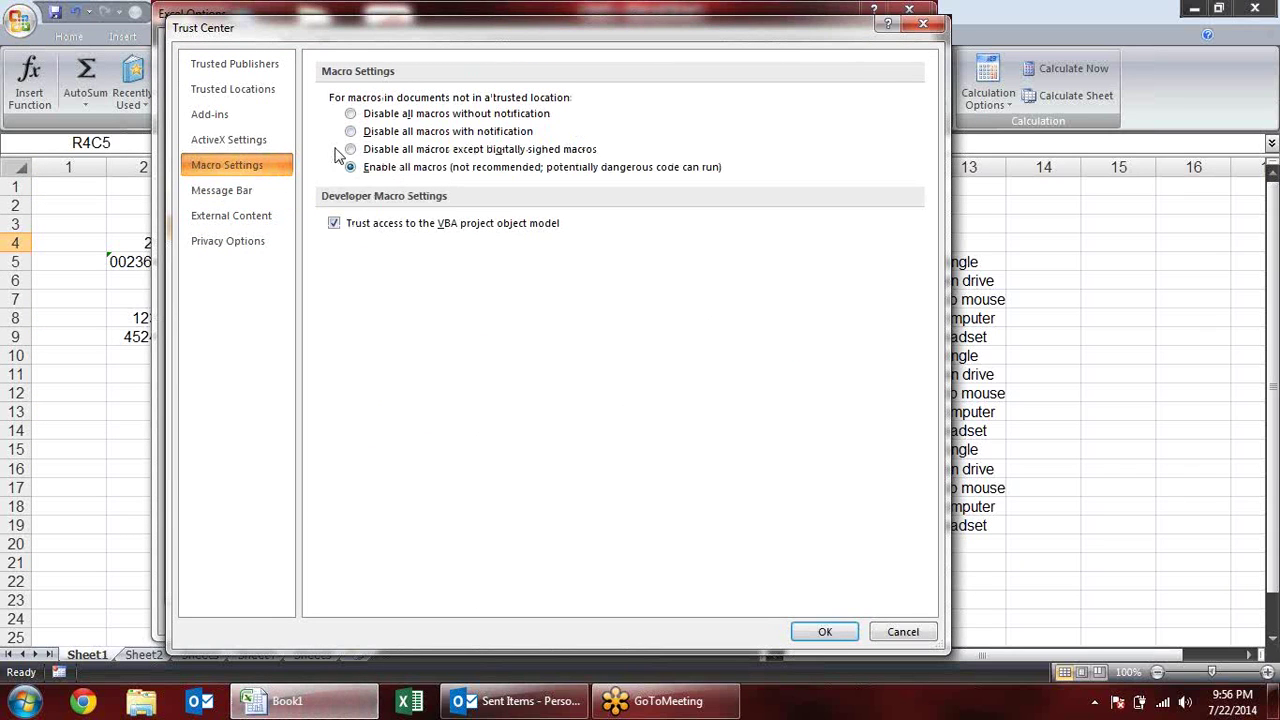
click(270, 139)
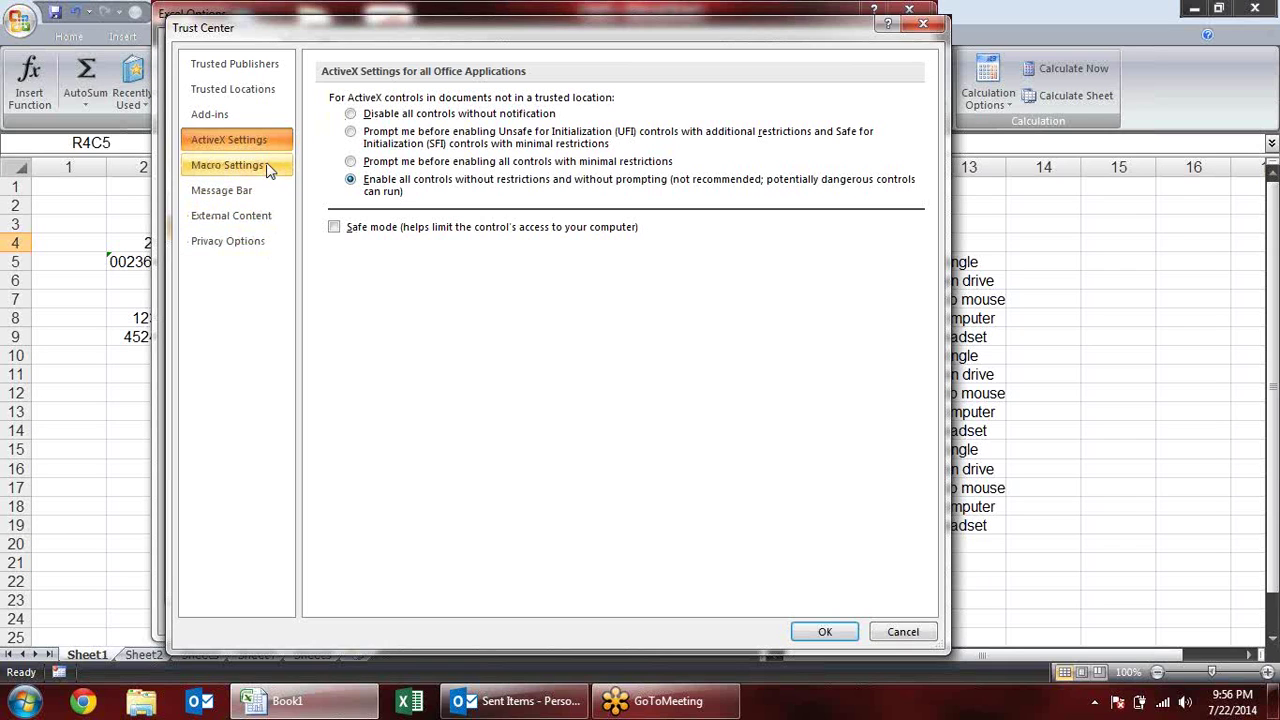
click(278, 220)
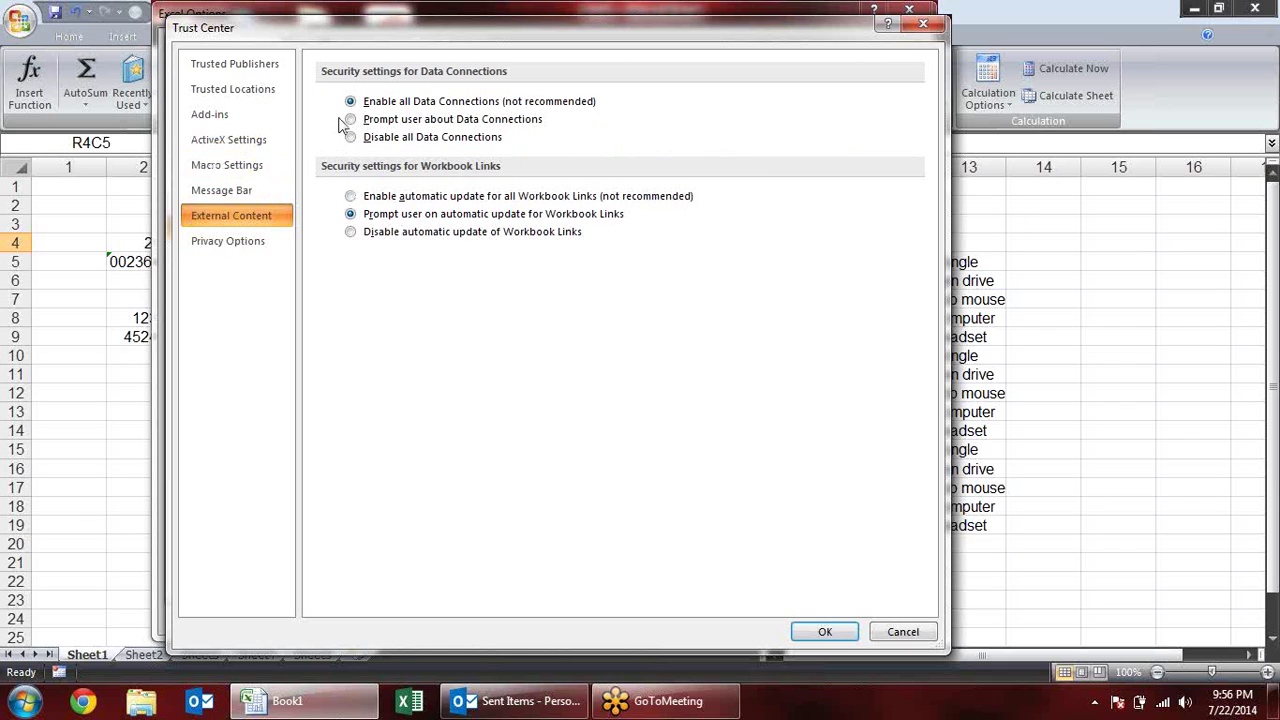
click(280, 248)
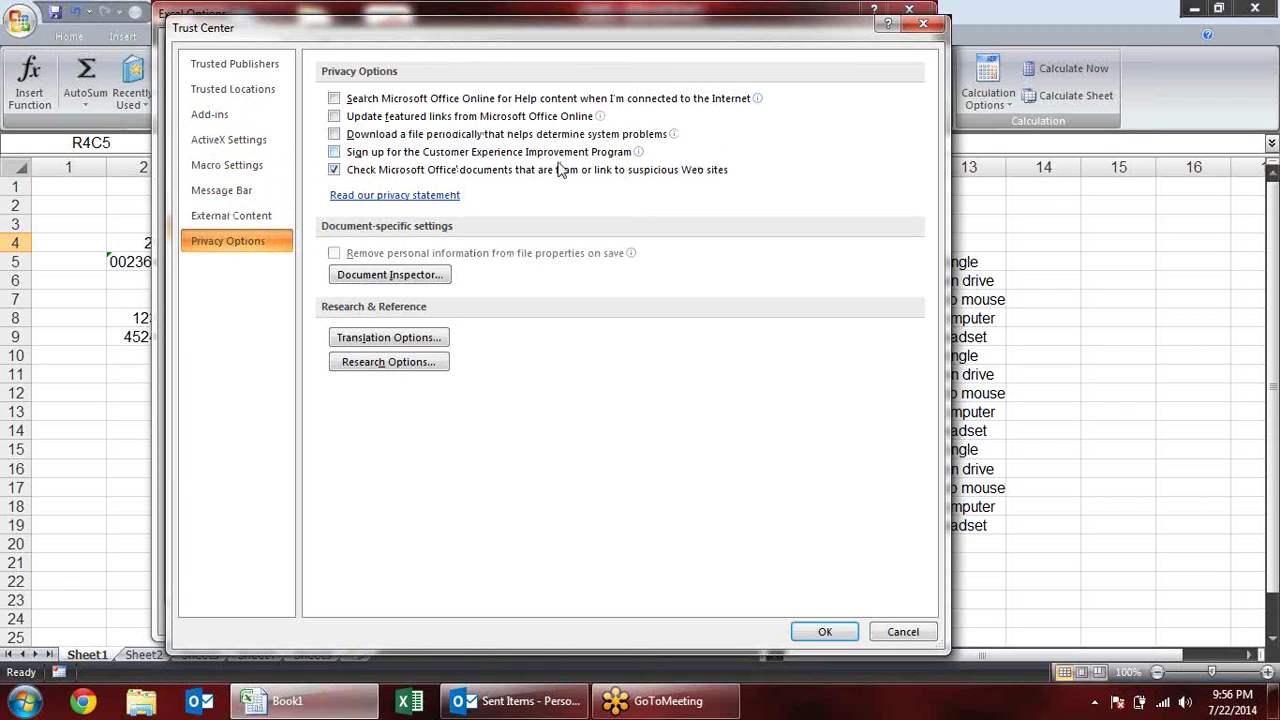
click(825, 632)
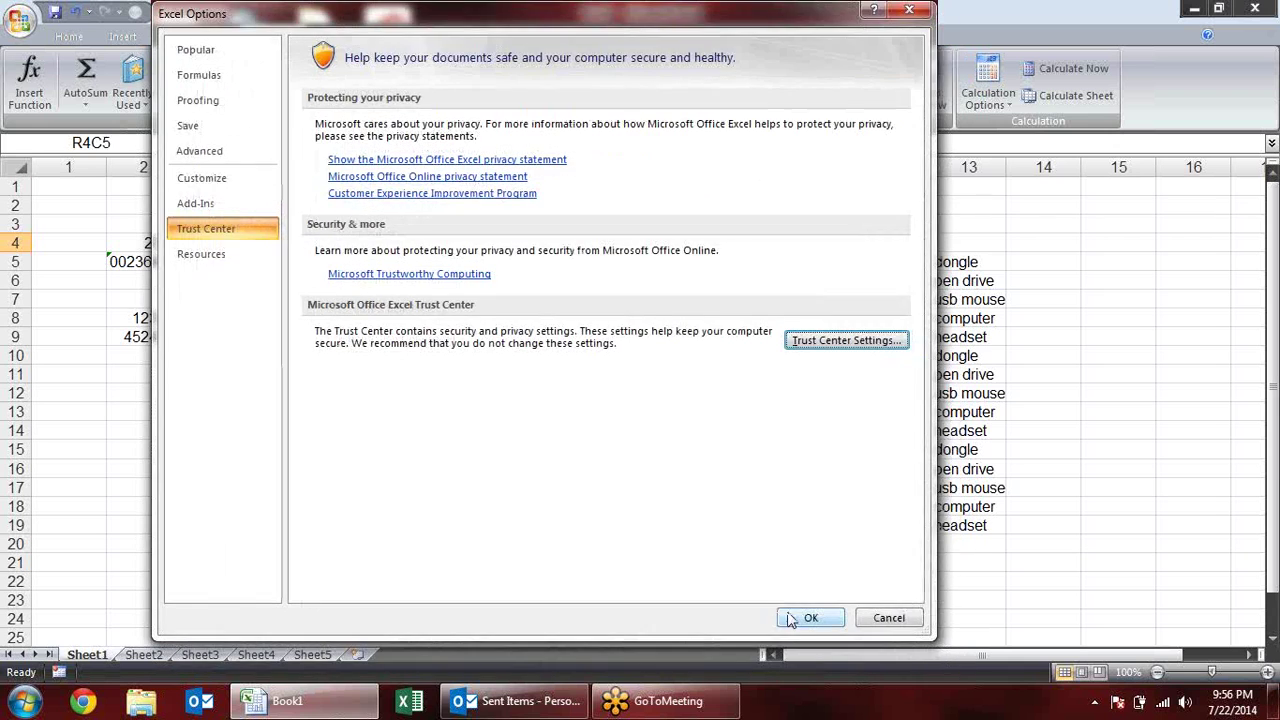
click(800, 615)
Step: Switch to the Home tab and select two name cells in column 10, then empty R3C9
click(20, 20)
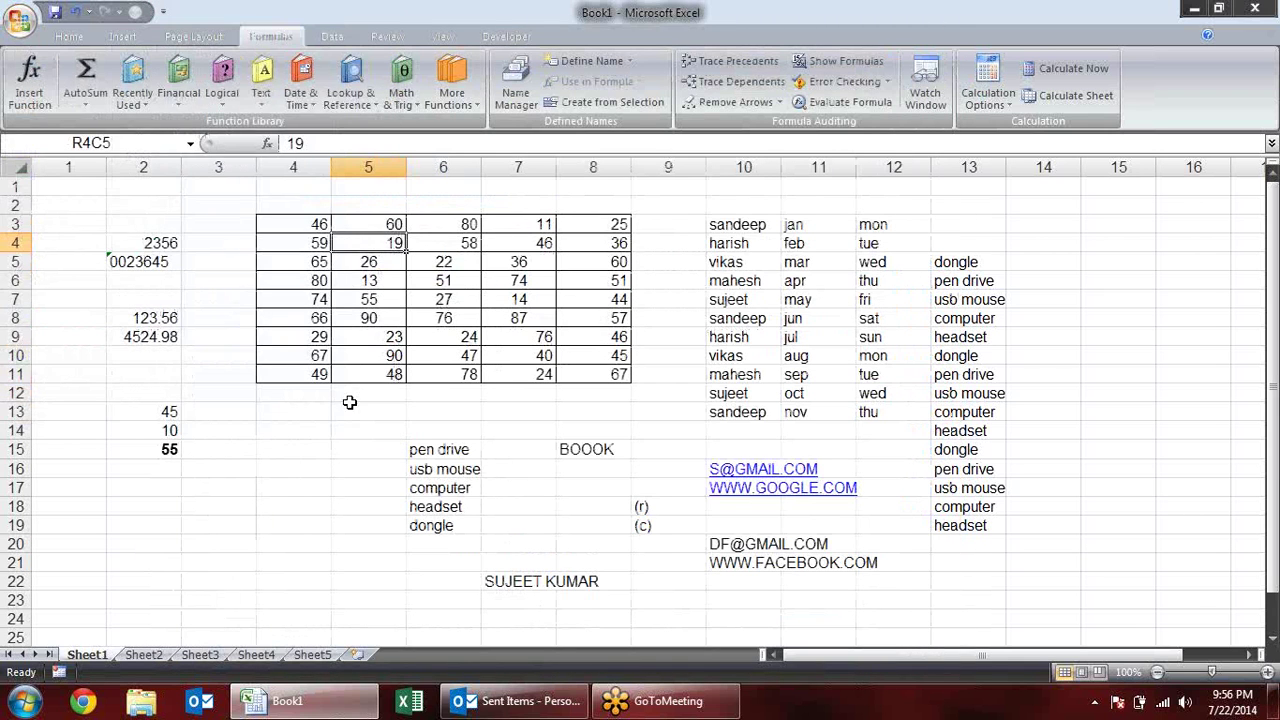
click(75, 11)
click(72, 40)
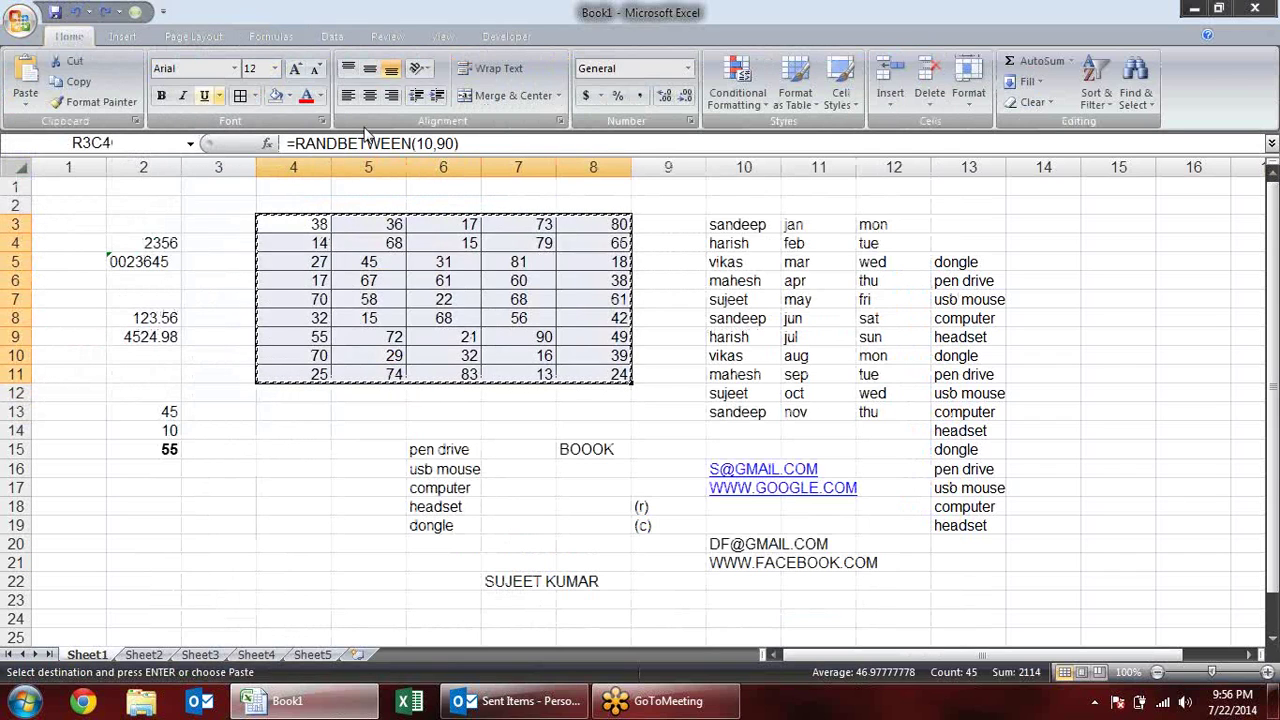
click(750, 300)
click(735, 336)
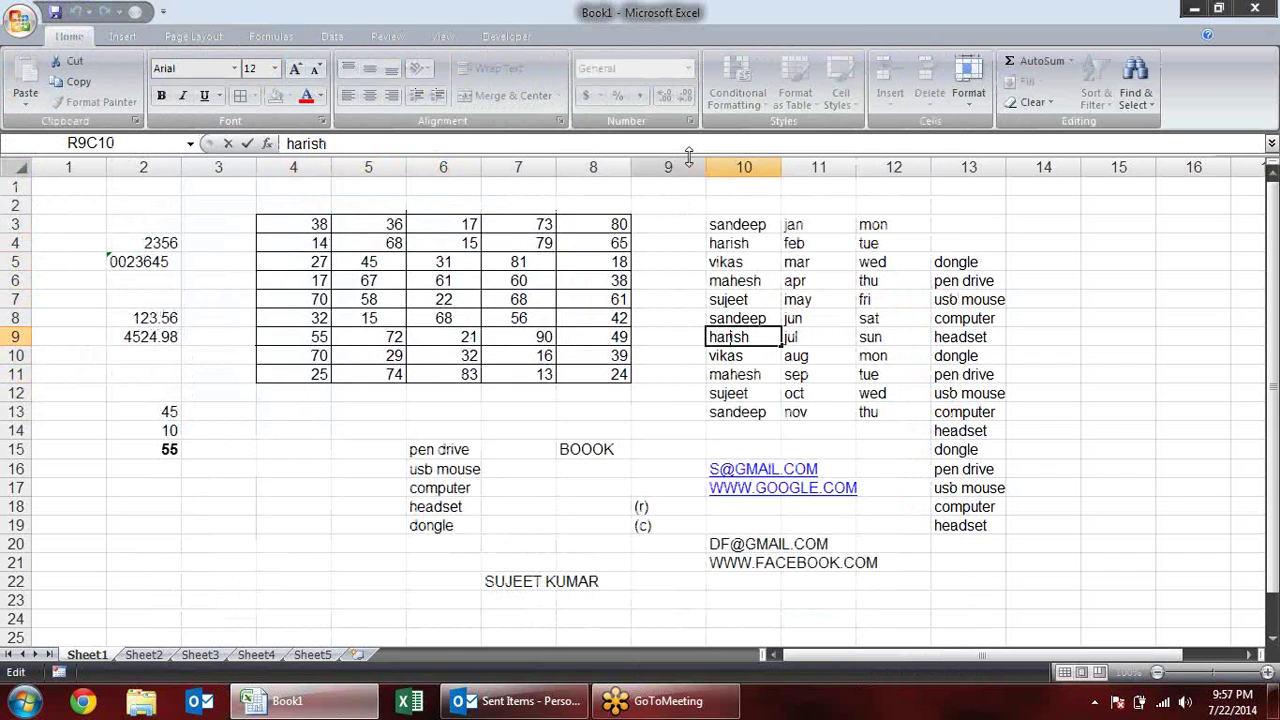
click(668, 224)
Step: In Format Cells > Number, preview the Currency, Number, Accounting, Time and Custom categories
click(689, 121)
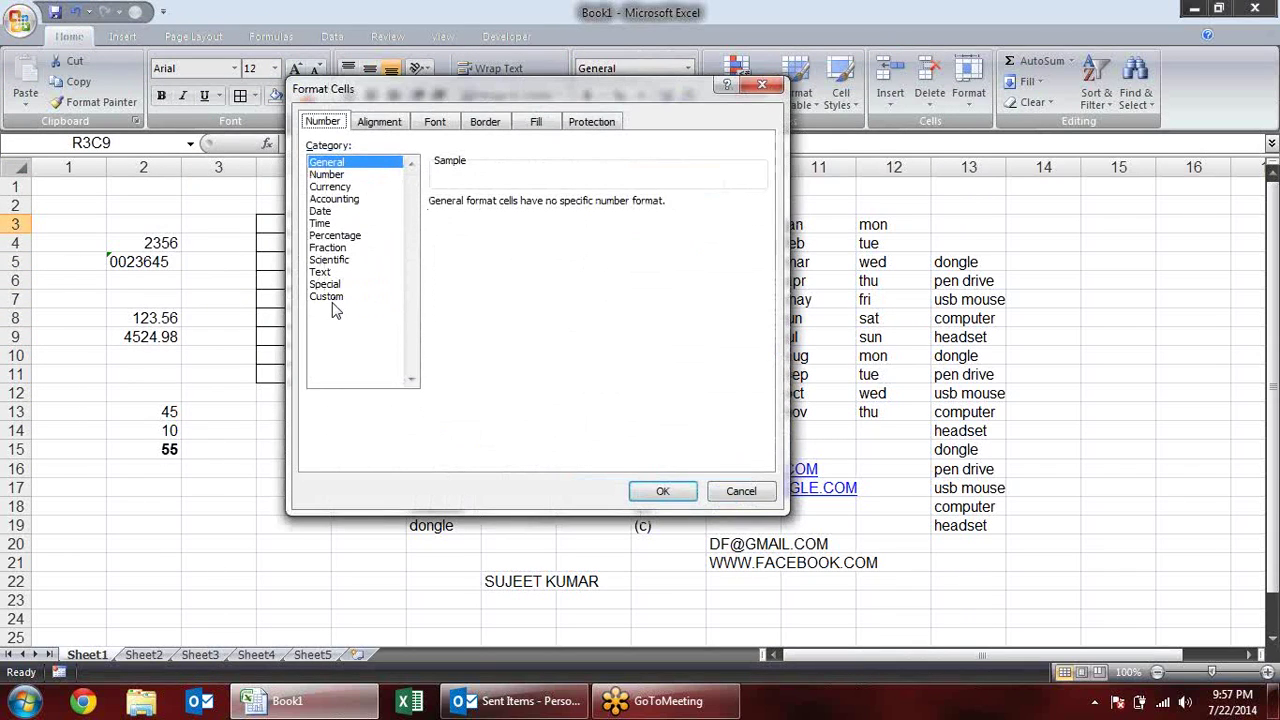
click(337, 186)
click(337, 174)
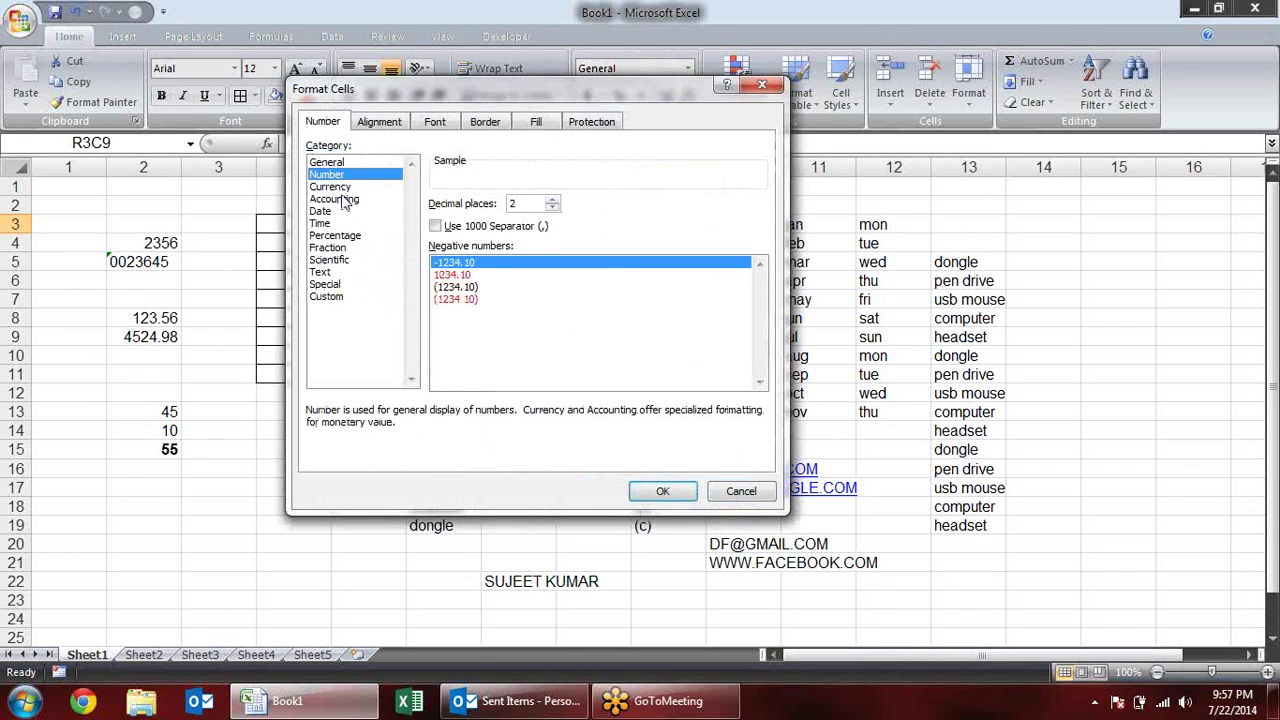
click(337, 198)
click(337, 223)
click(340, 296)
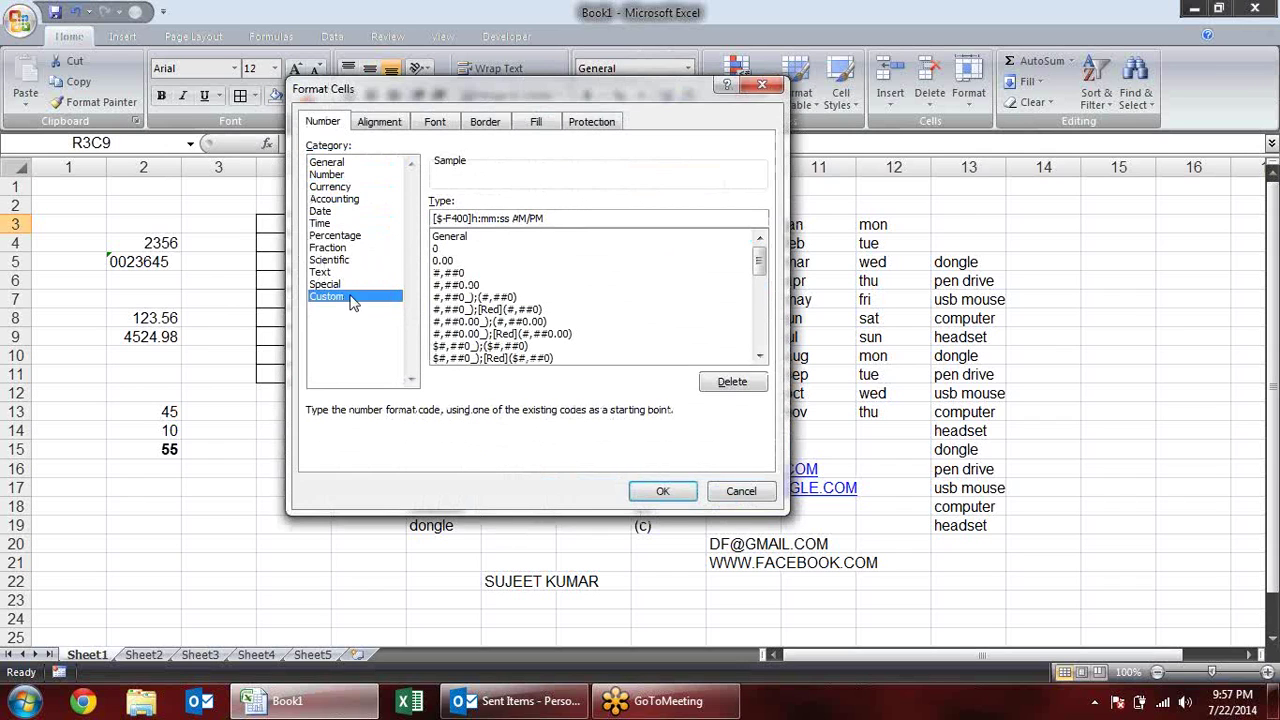
mouse_move(758, 260)
mouse_down()
mouse_move(758, 342)
mouse_move(758, 257)
mouse_up()
Step: Preview Number, Accounting, Time and Fraction again, then return to General and close without applying
click(372, 176)
click(372, 198)
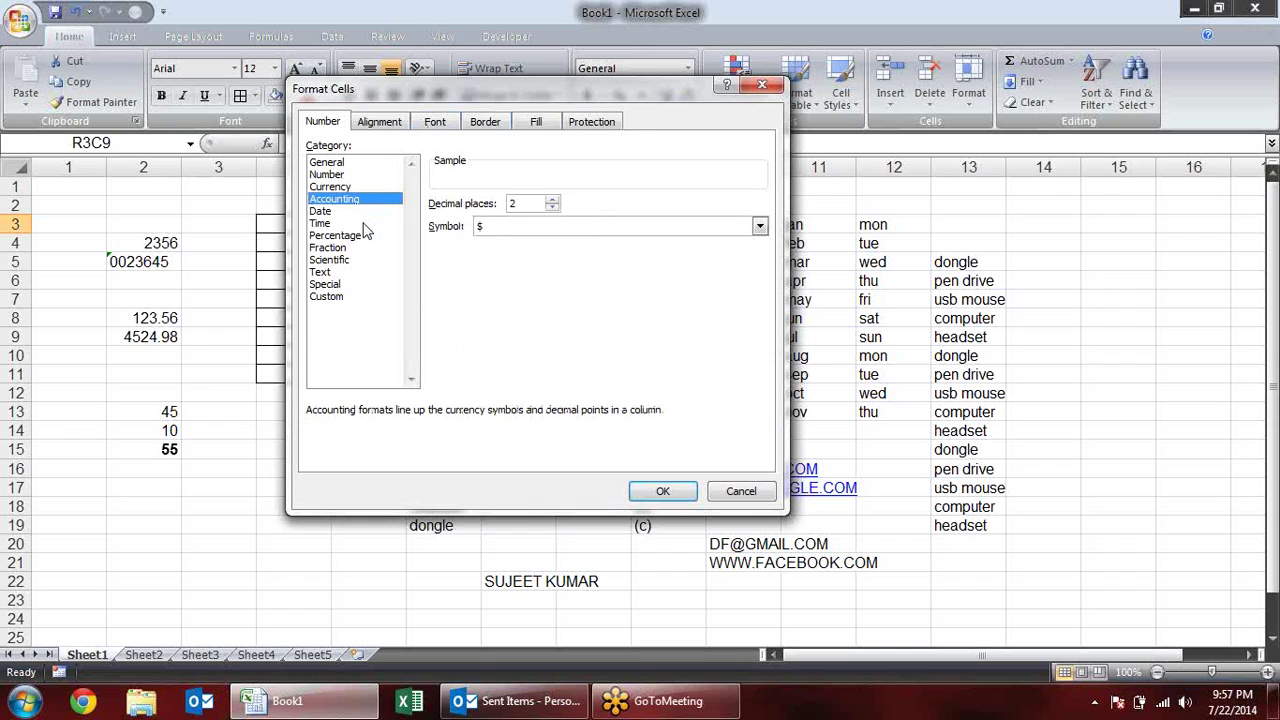
click(364, 225)
click(362, 248)
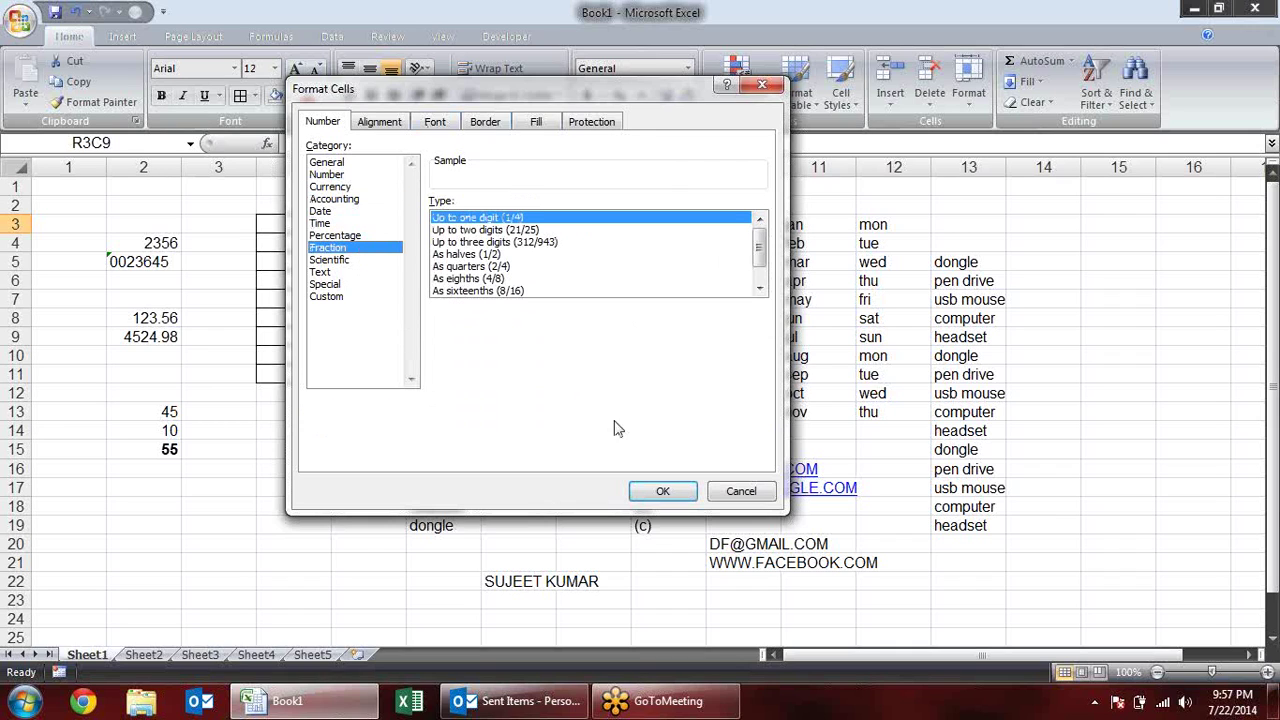
click(368, 162)
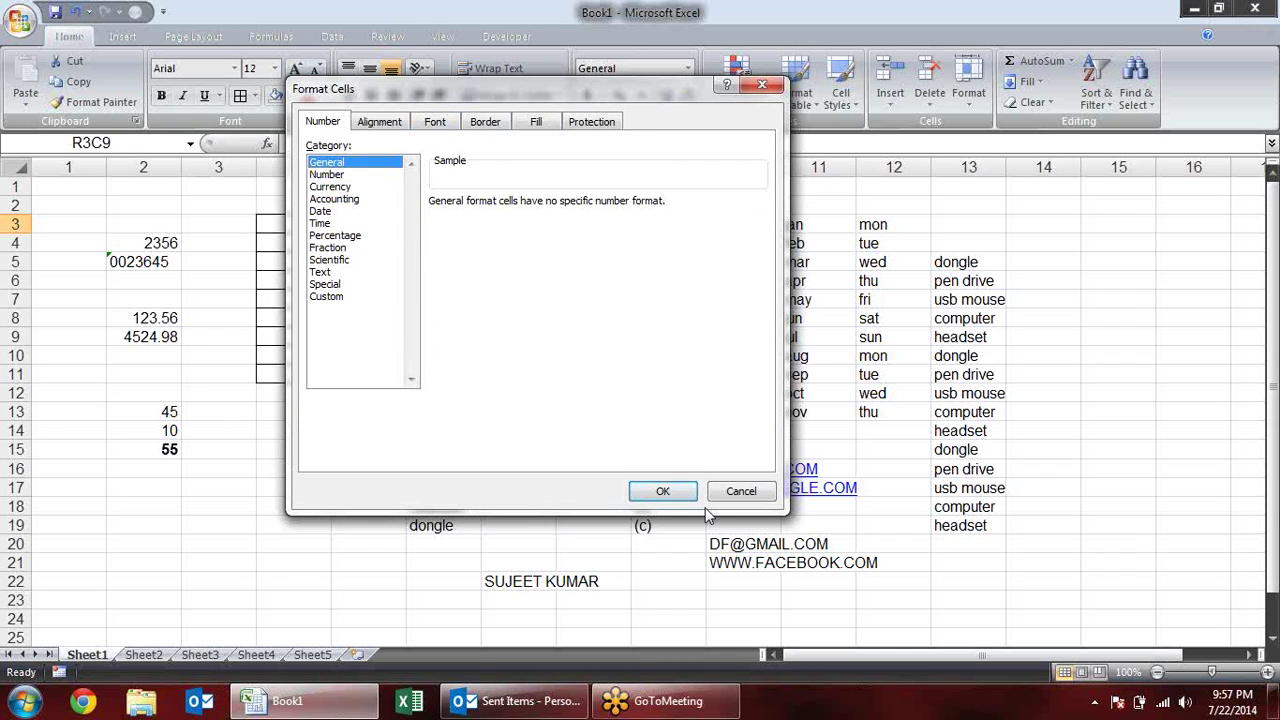
click(668, 490)
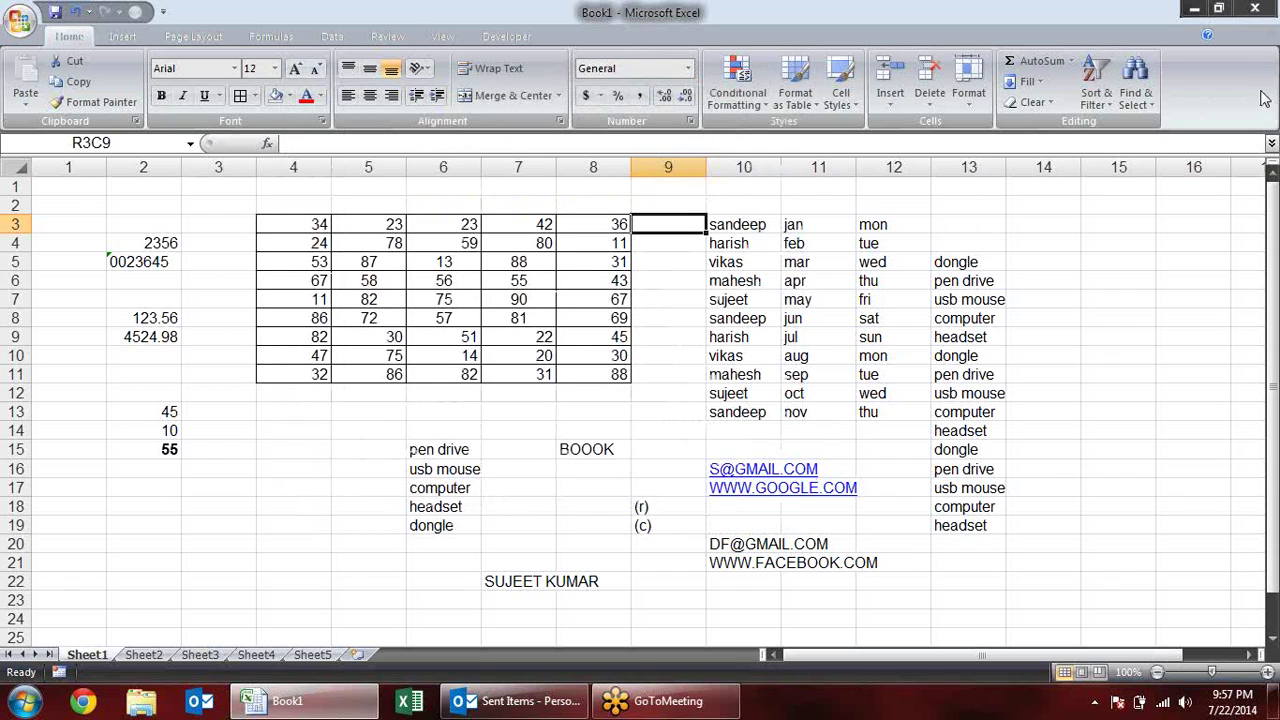